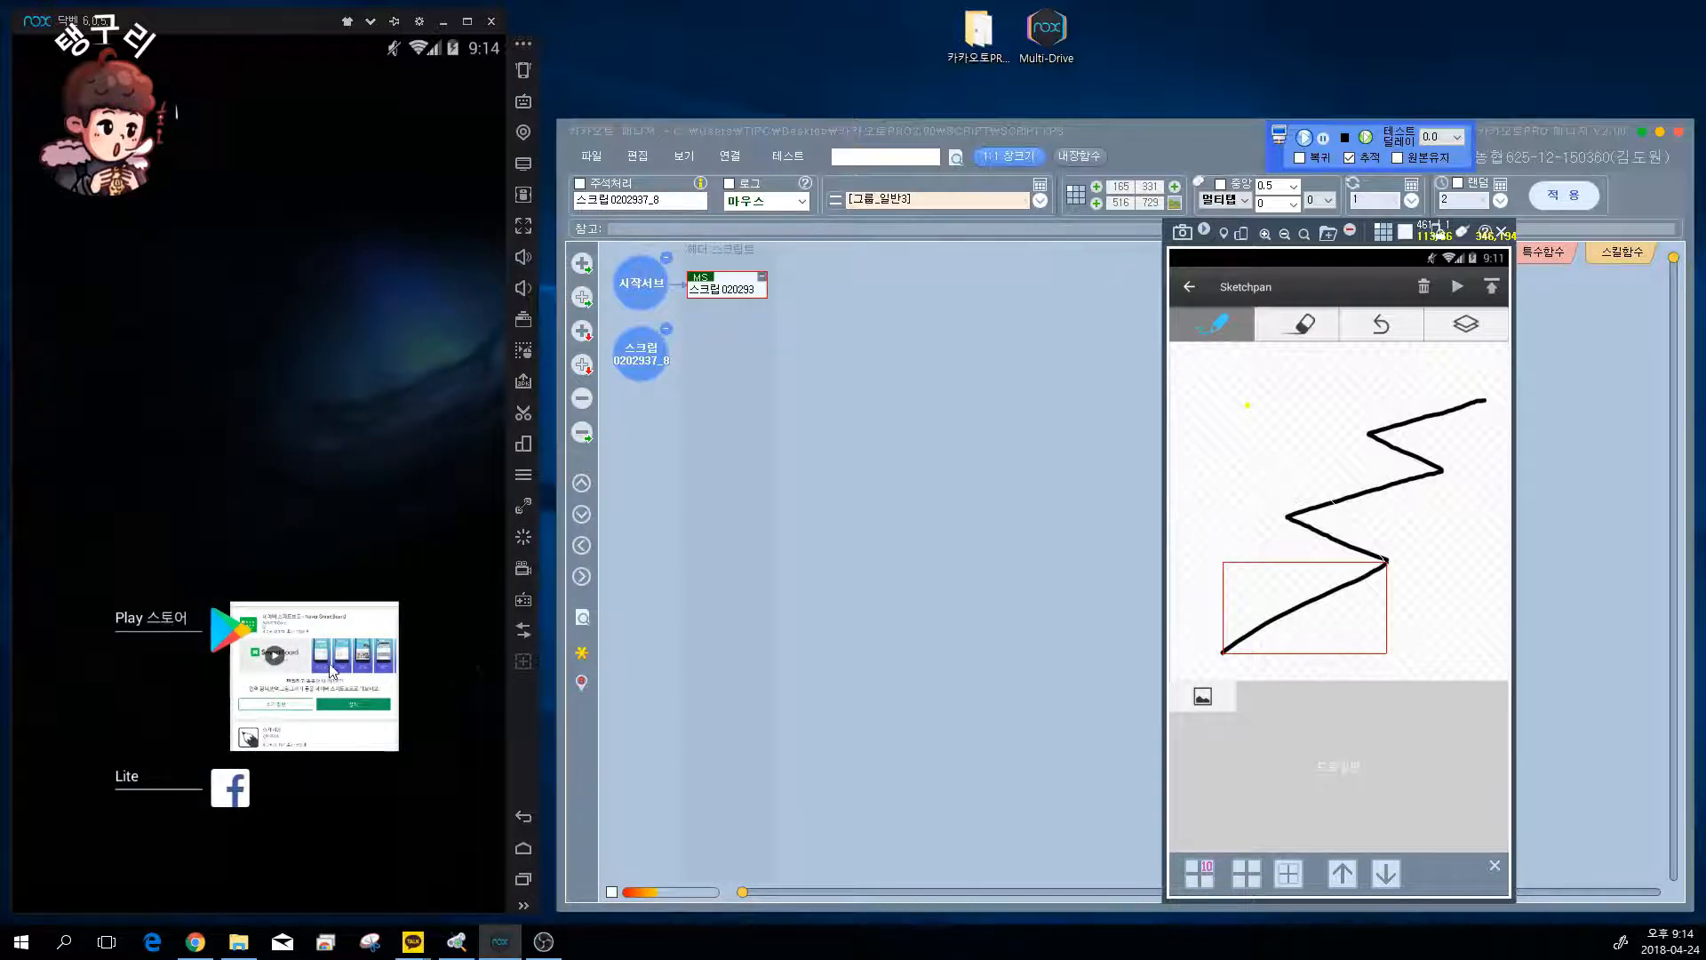
- Dismiss the recent apps in the Nox emulator so its home screen is clear
left_click_drag(334, 672, 132, 672)
left_click_drag(334, 802, 71, 753)
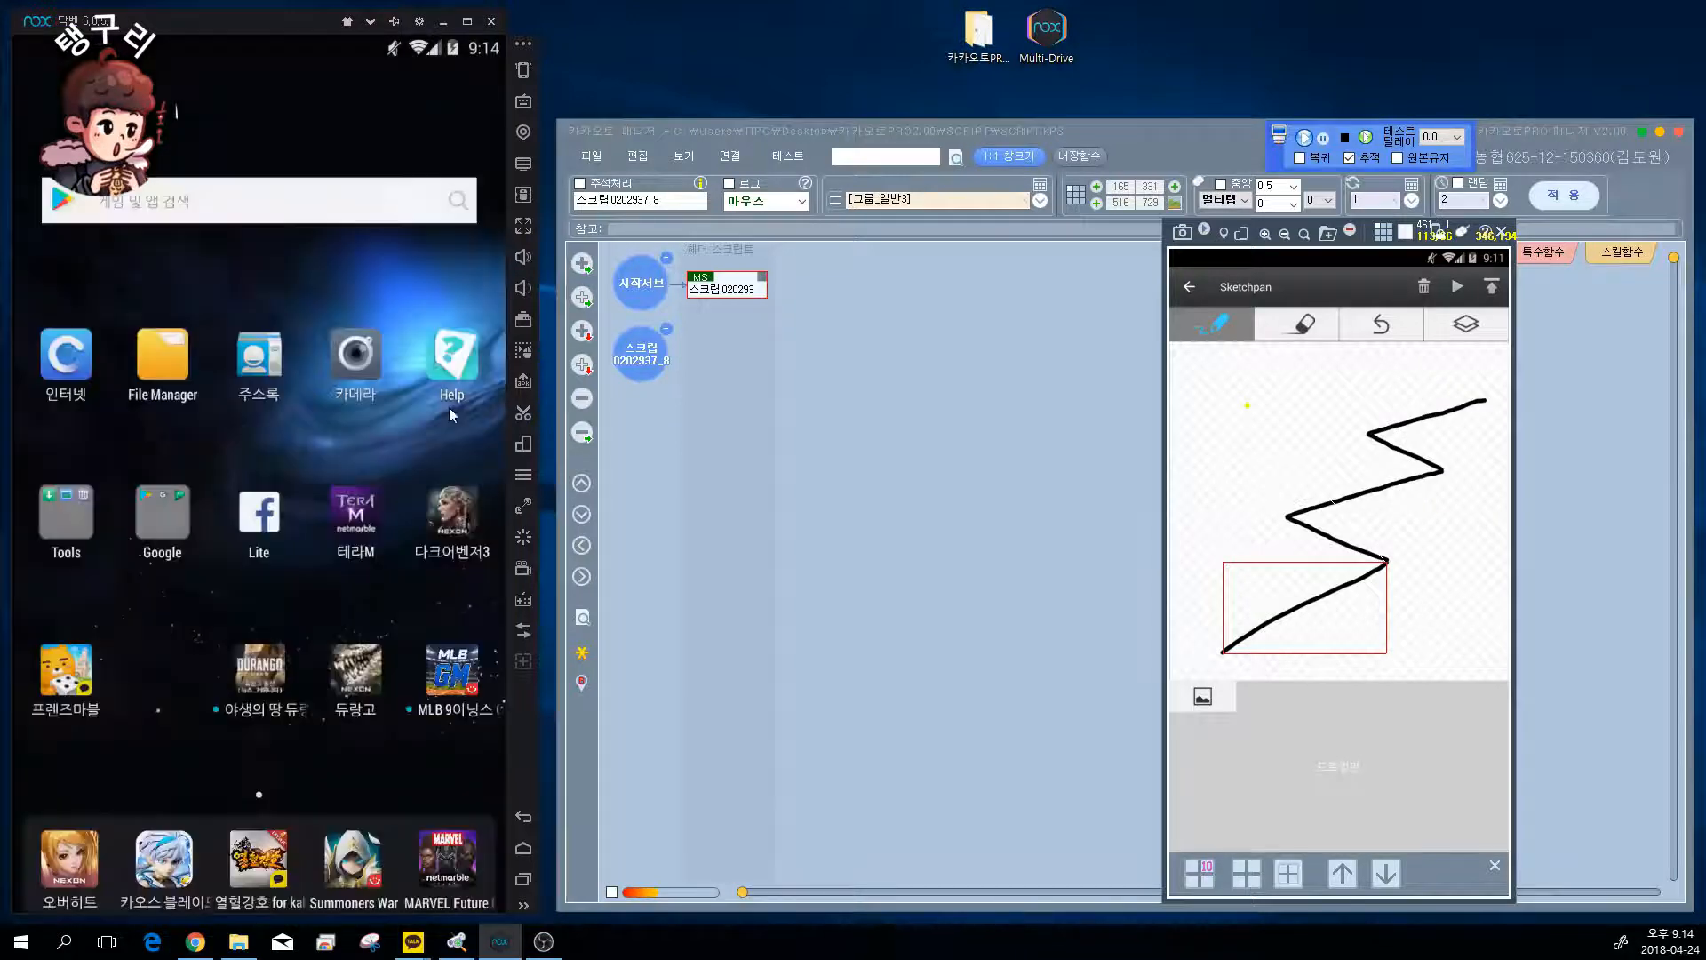
- Open the script manager's group list and add a new image group under the main images, placed beneath the existing two
left_click(681, 158)
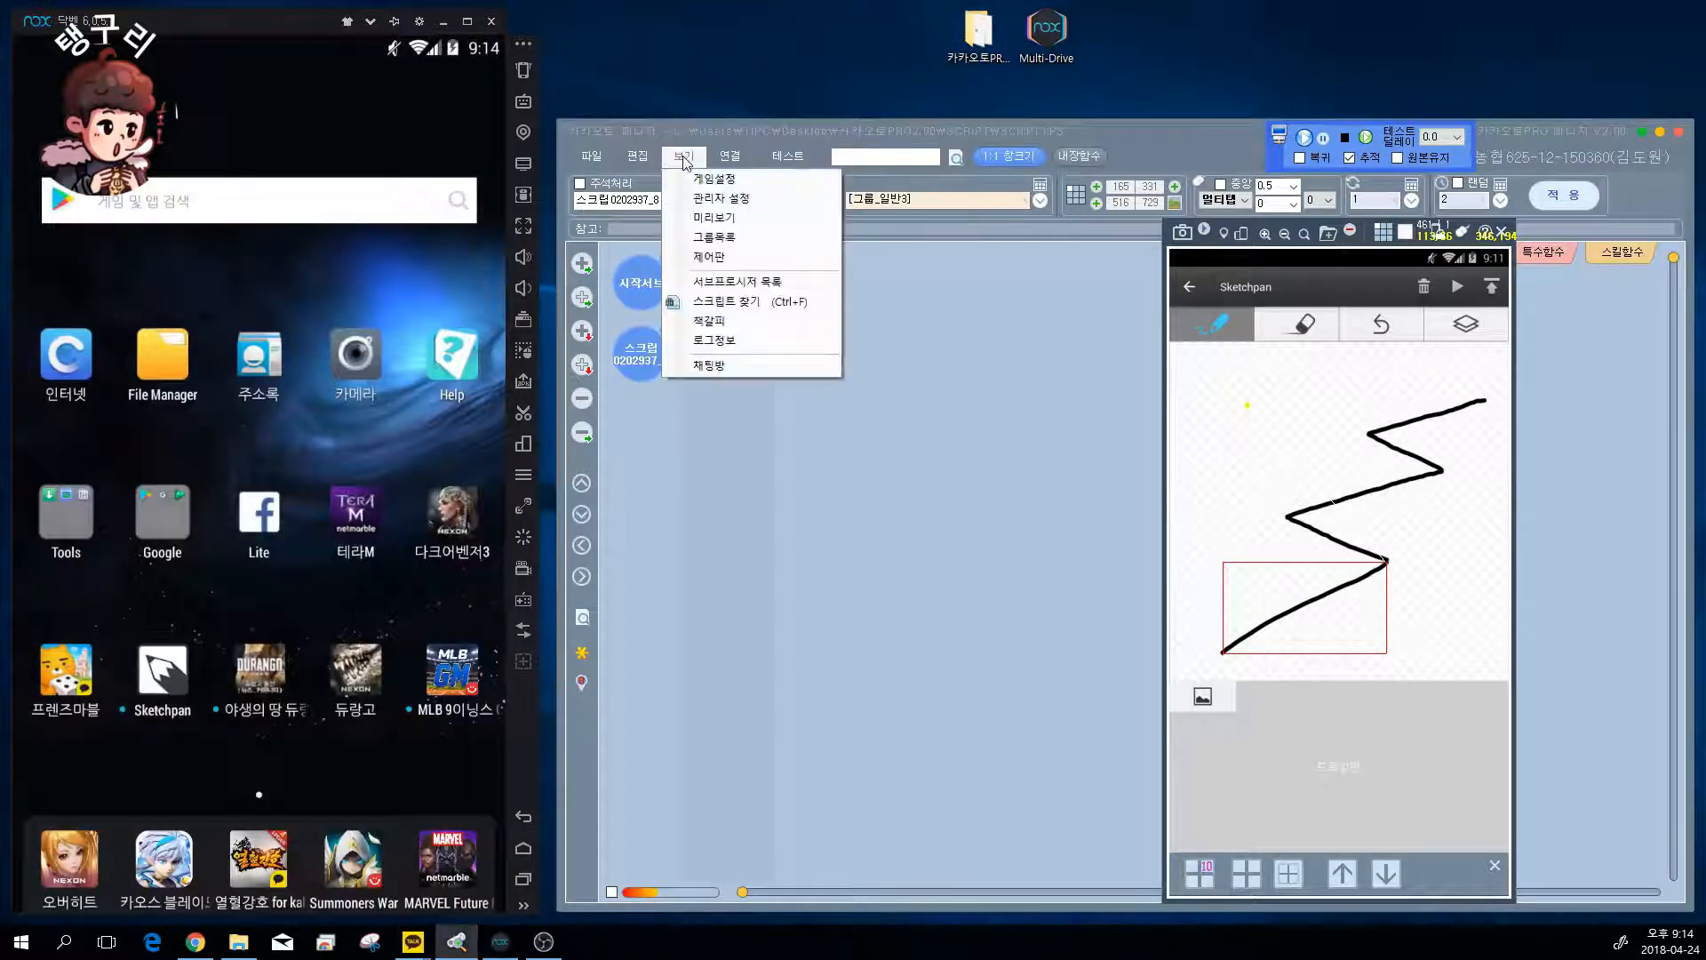
left_click(734, 238)
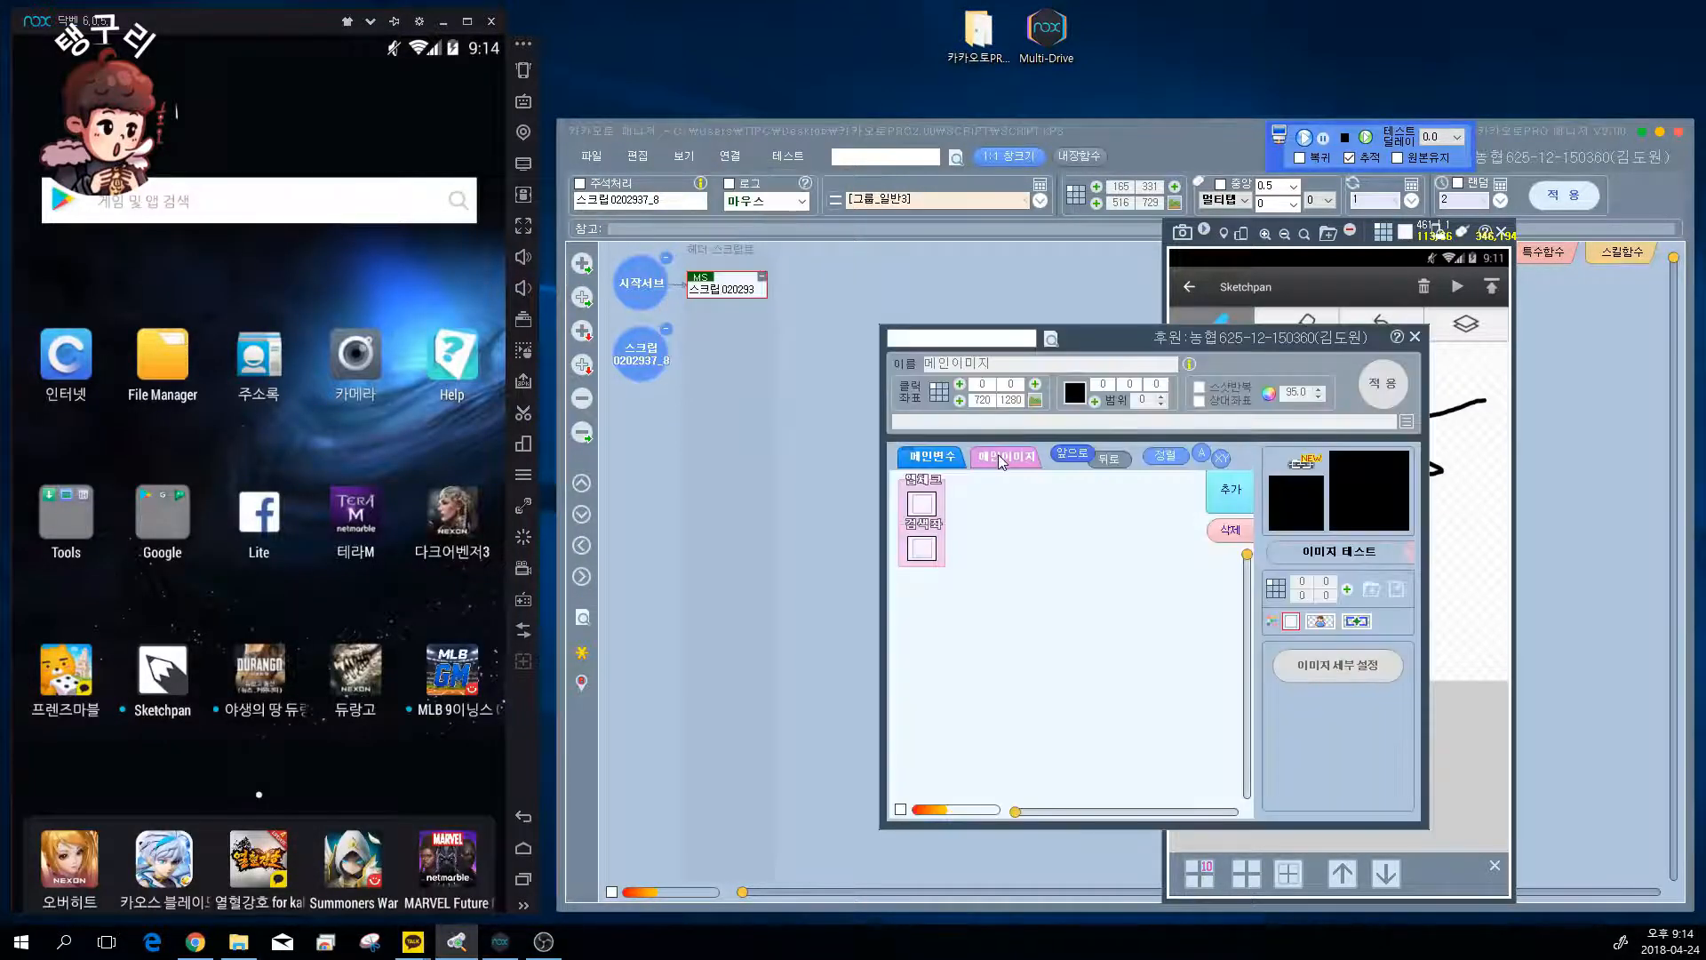
left_click(1232, 503)
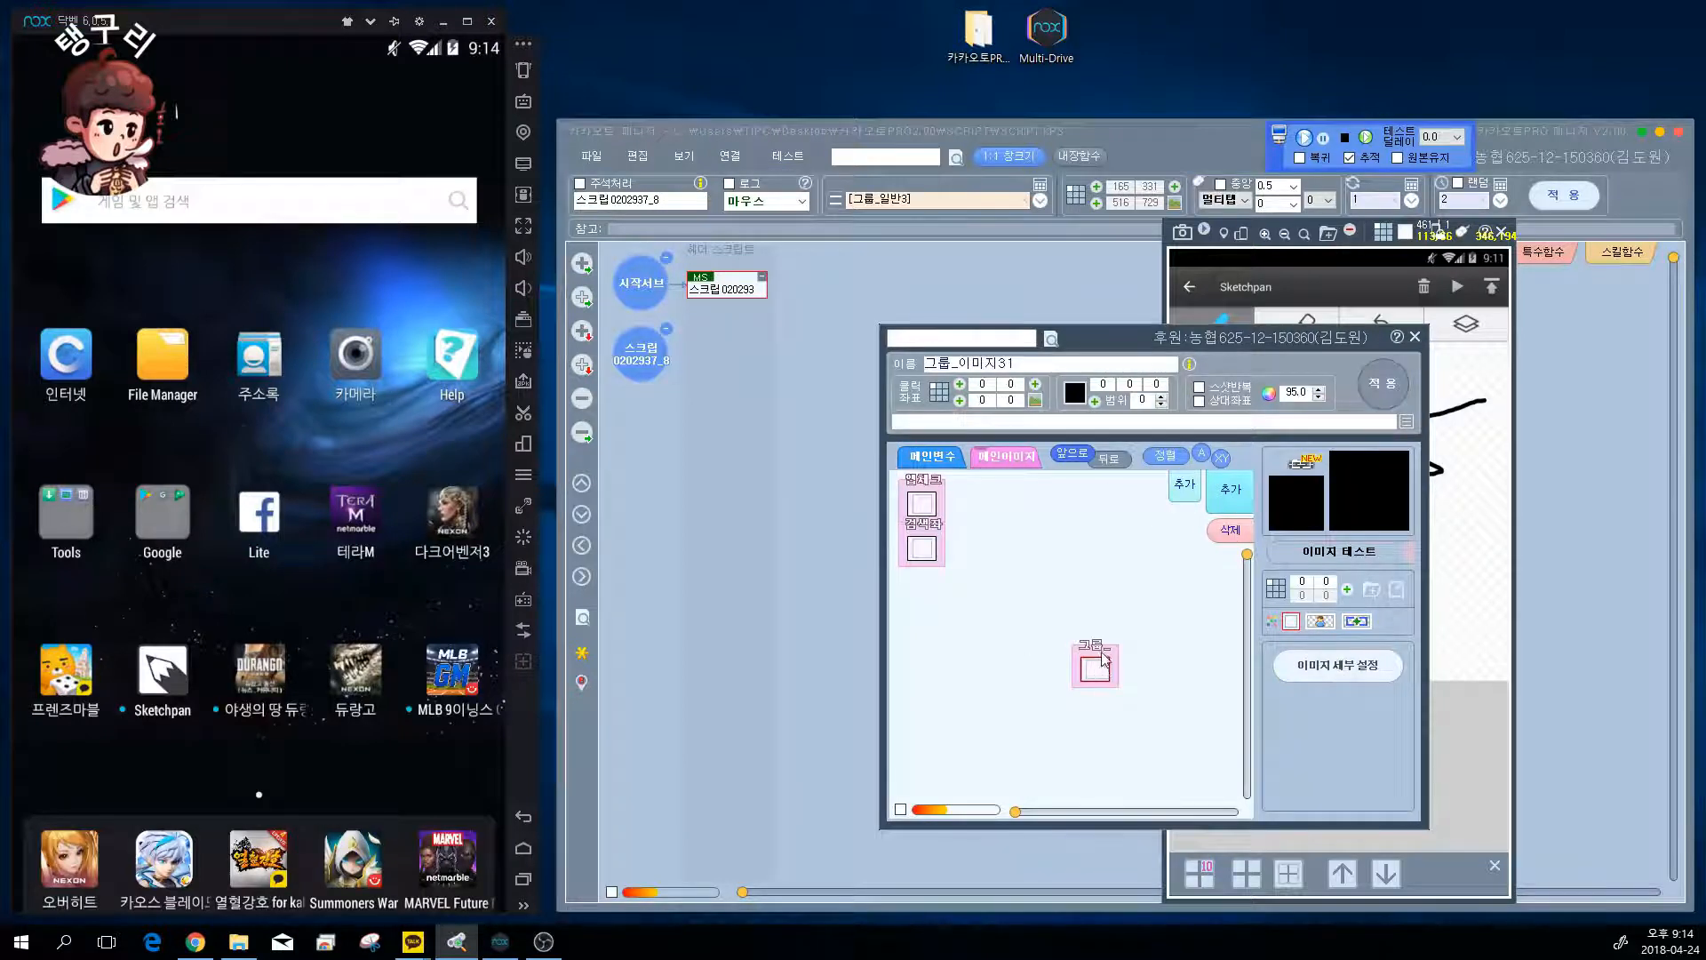
left_click_drag(1105, 658, 940, 582)
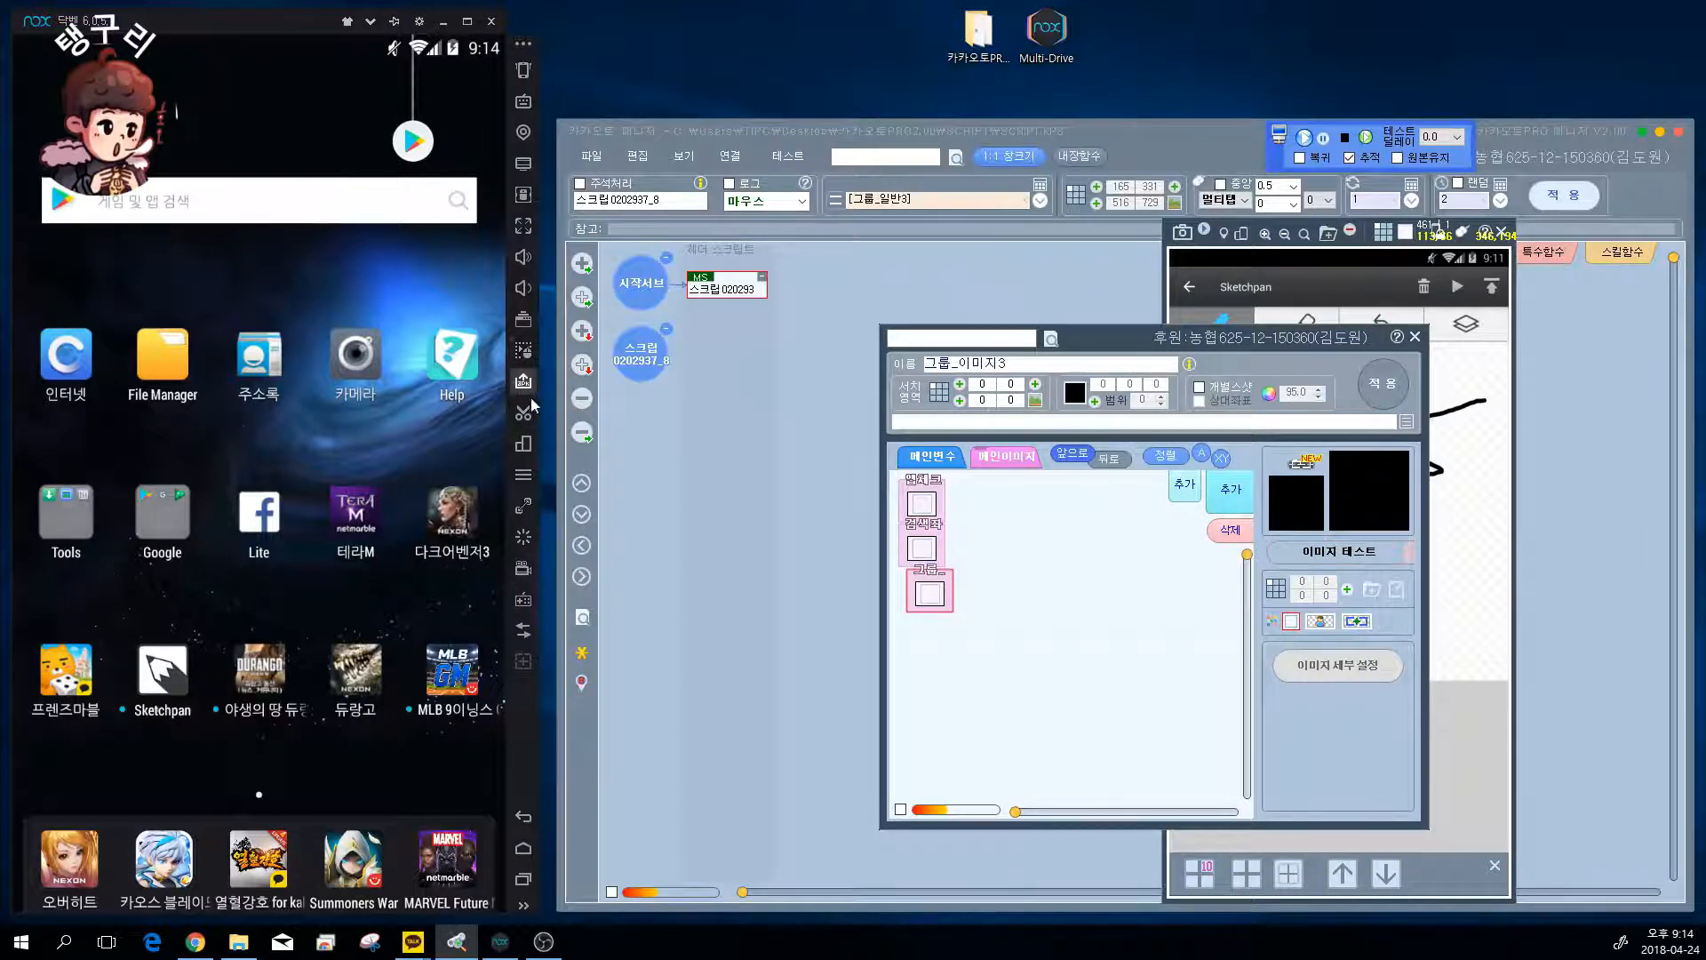
- Rotate the emulator to landscape orientation and reposition its window and the group list so both are usable
left_click(524, 444)
left_click_drag(615, 206, 640, 55)
left_click(1154, 596)
left_click_drag(1092, 353, 999, 360)
left_click(1234, 567)
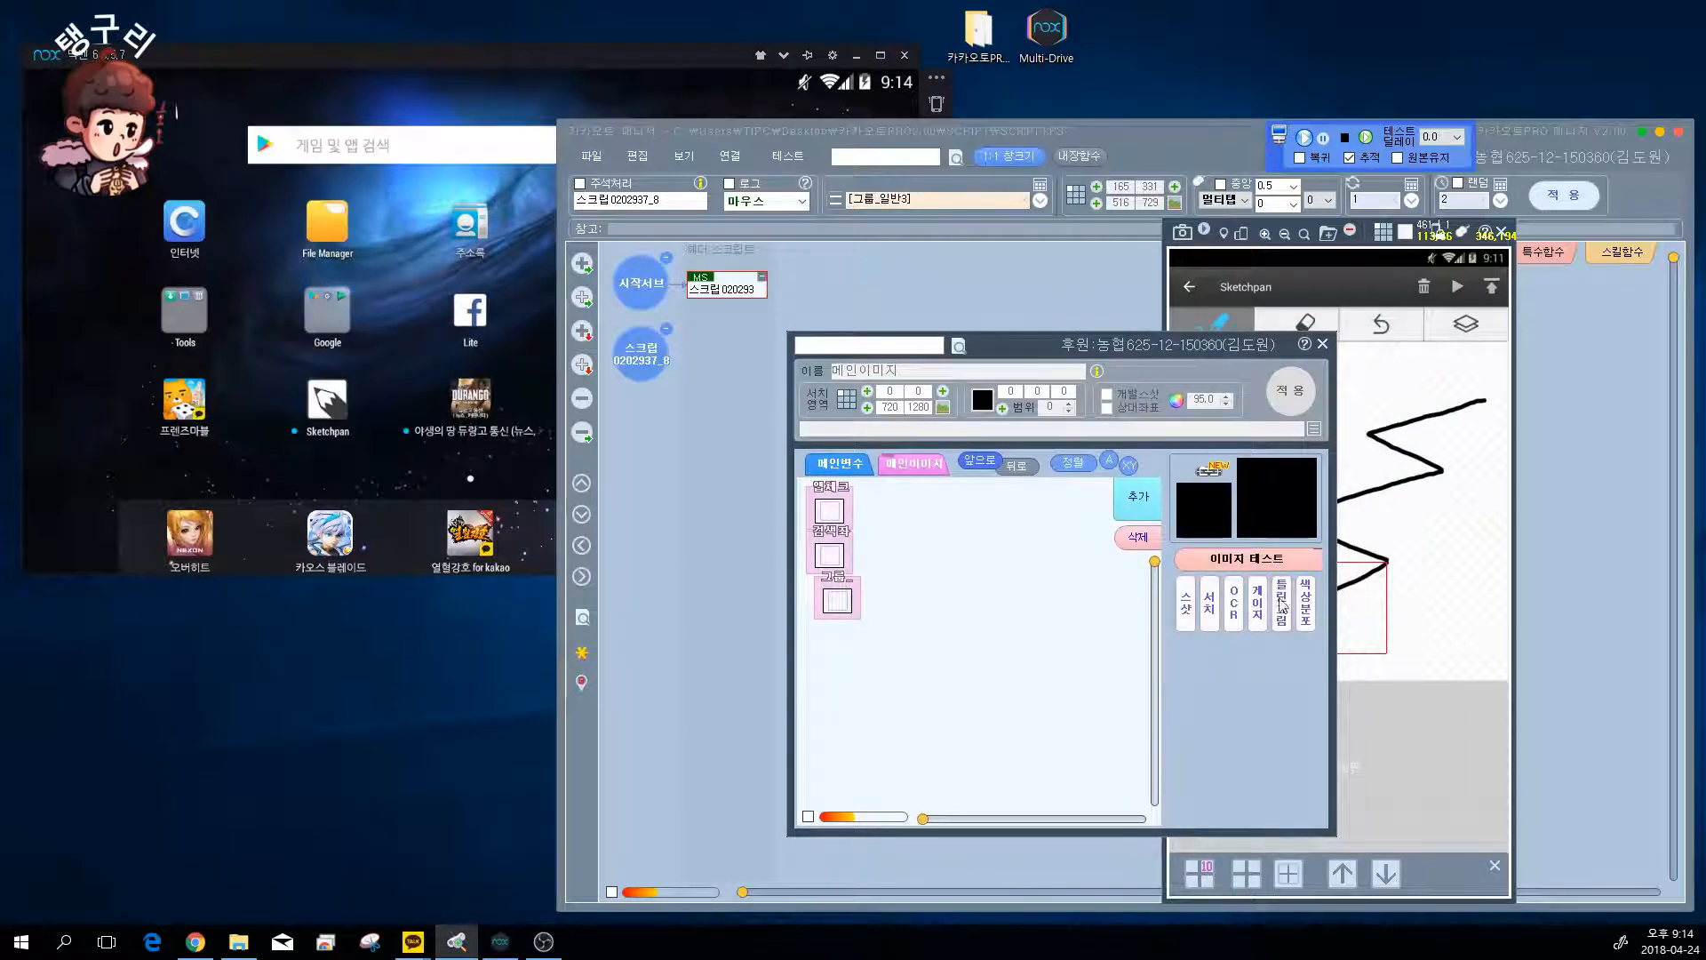
left_click(1283, 564)
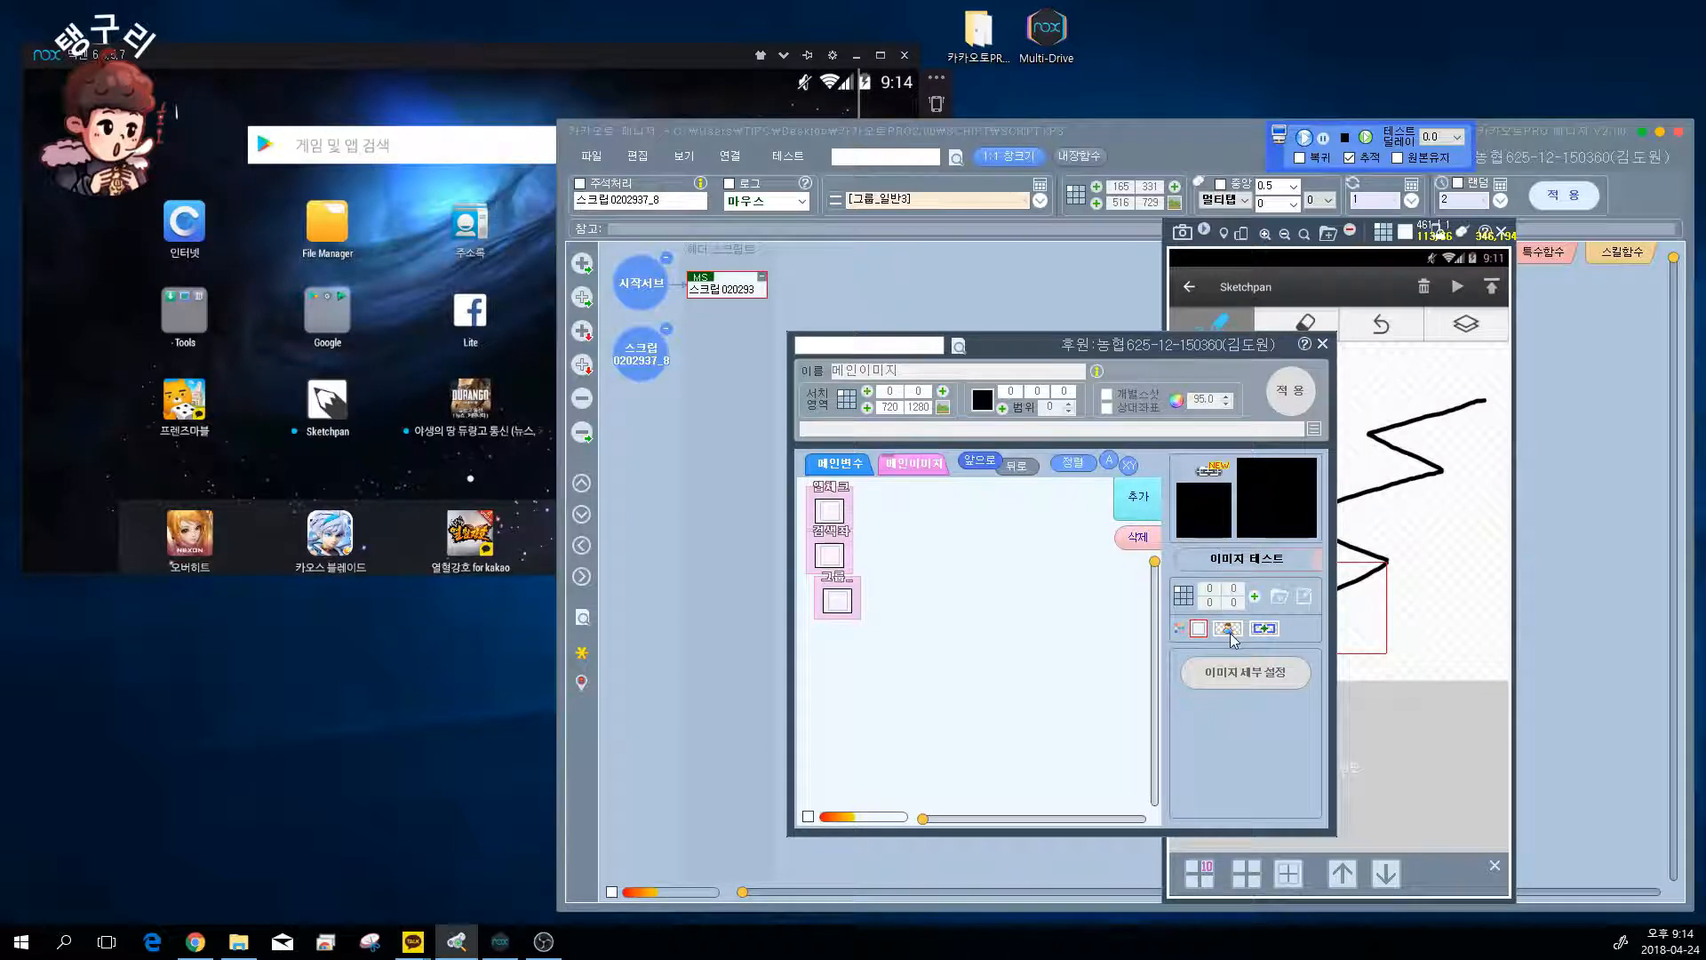
- Capture the landscape emulator screen, enlarge the preview and mark the region from 244,176 to 700,312
left_click(1479, 362)
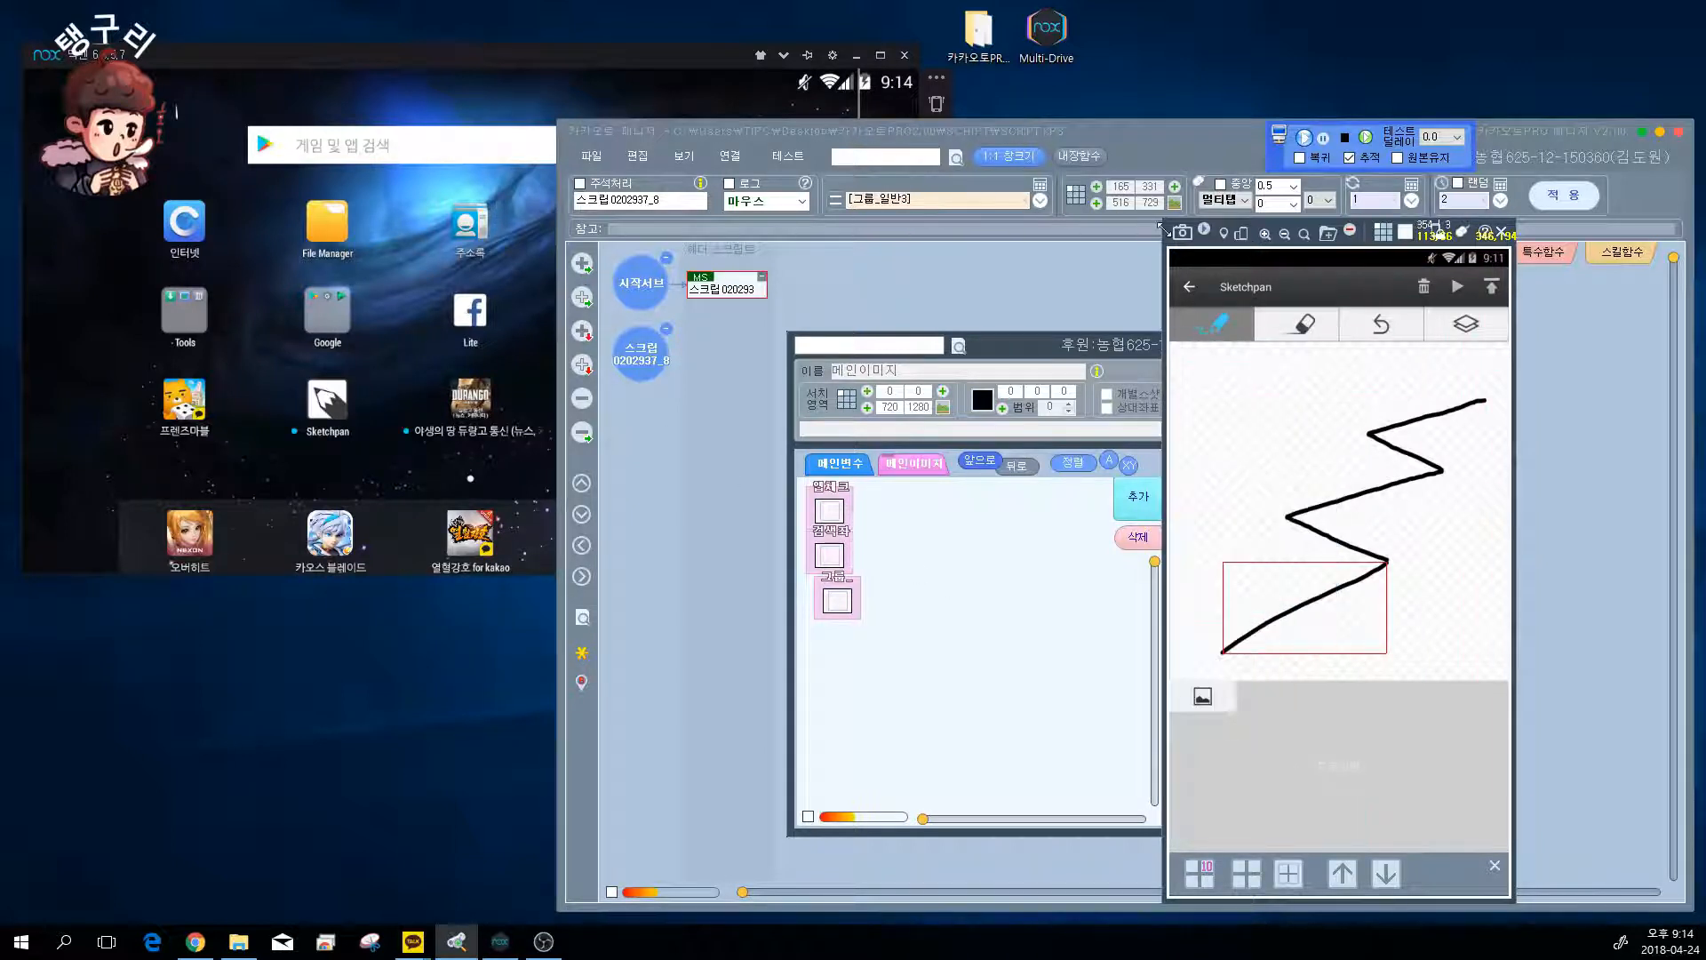
left_click(1192, 237)
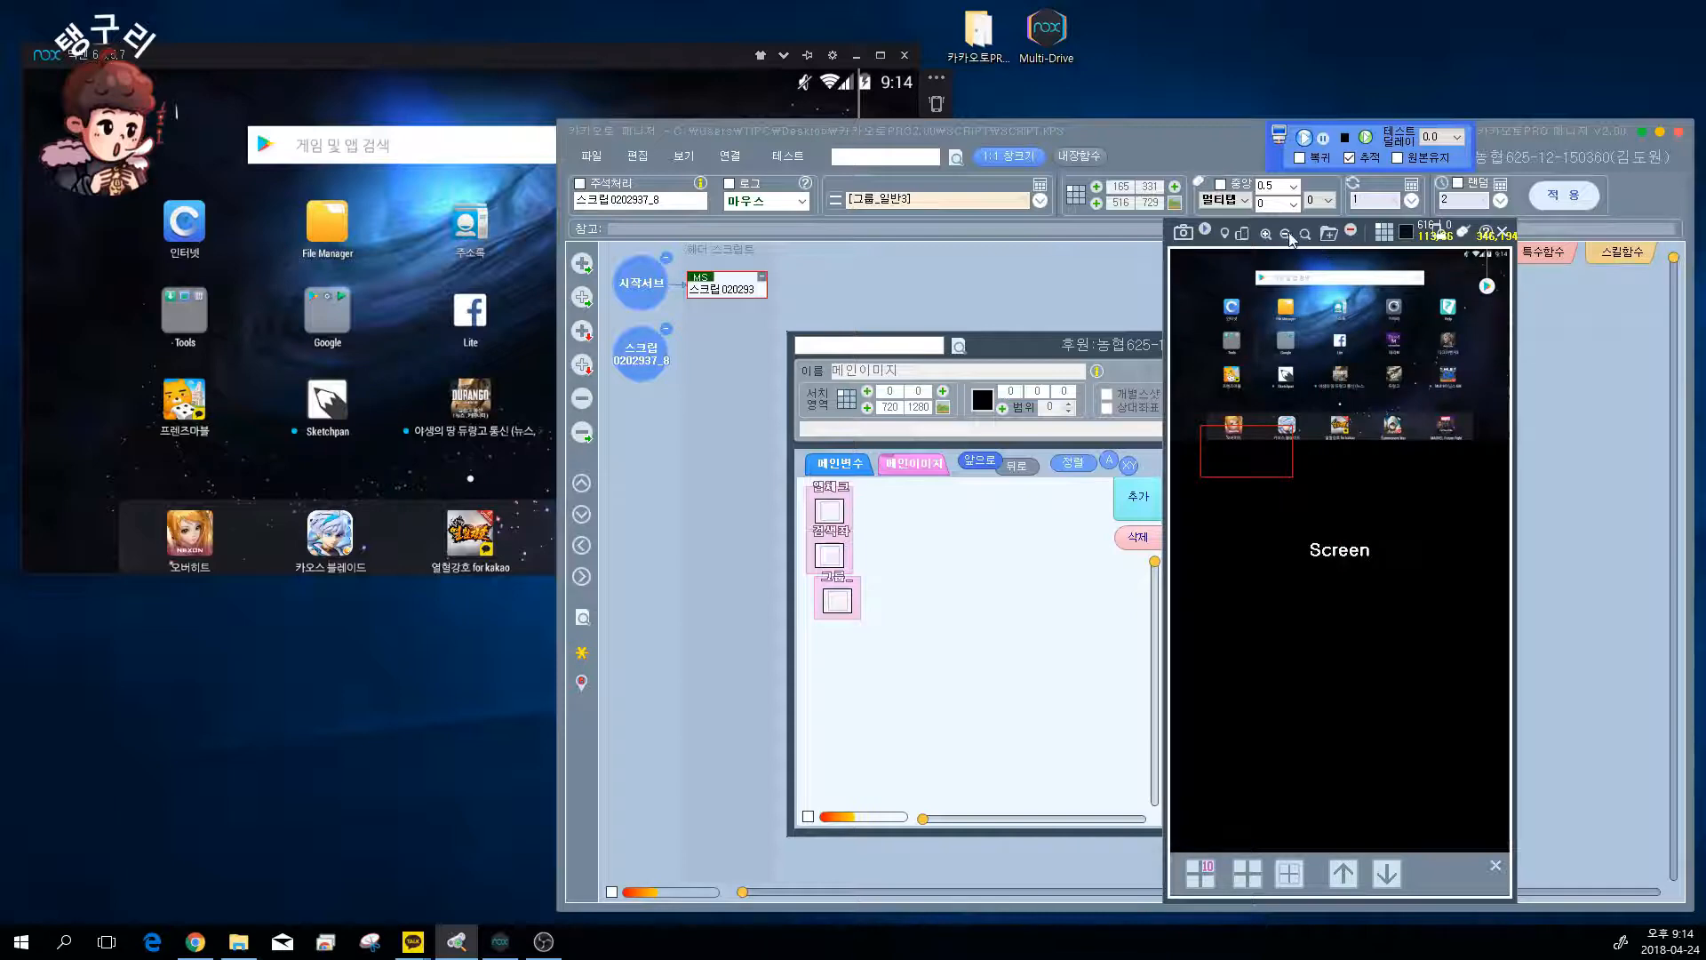
left_click(1288, 236)
left_click(1266, 235)
left_click_drag(1614, 235, 509, 95)
left_click_drag(284, 265, 907, 542)
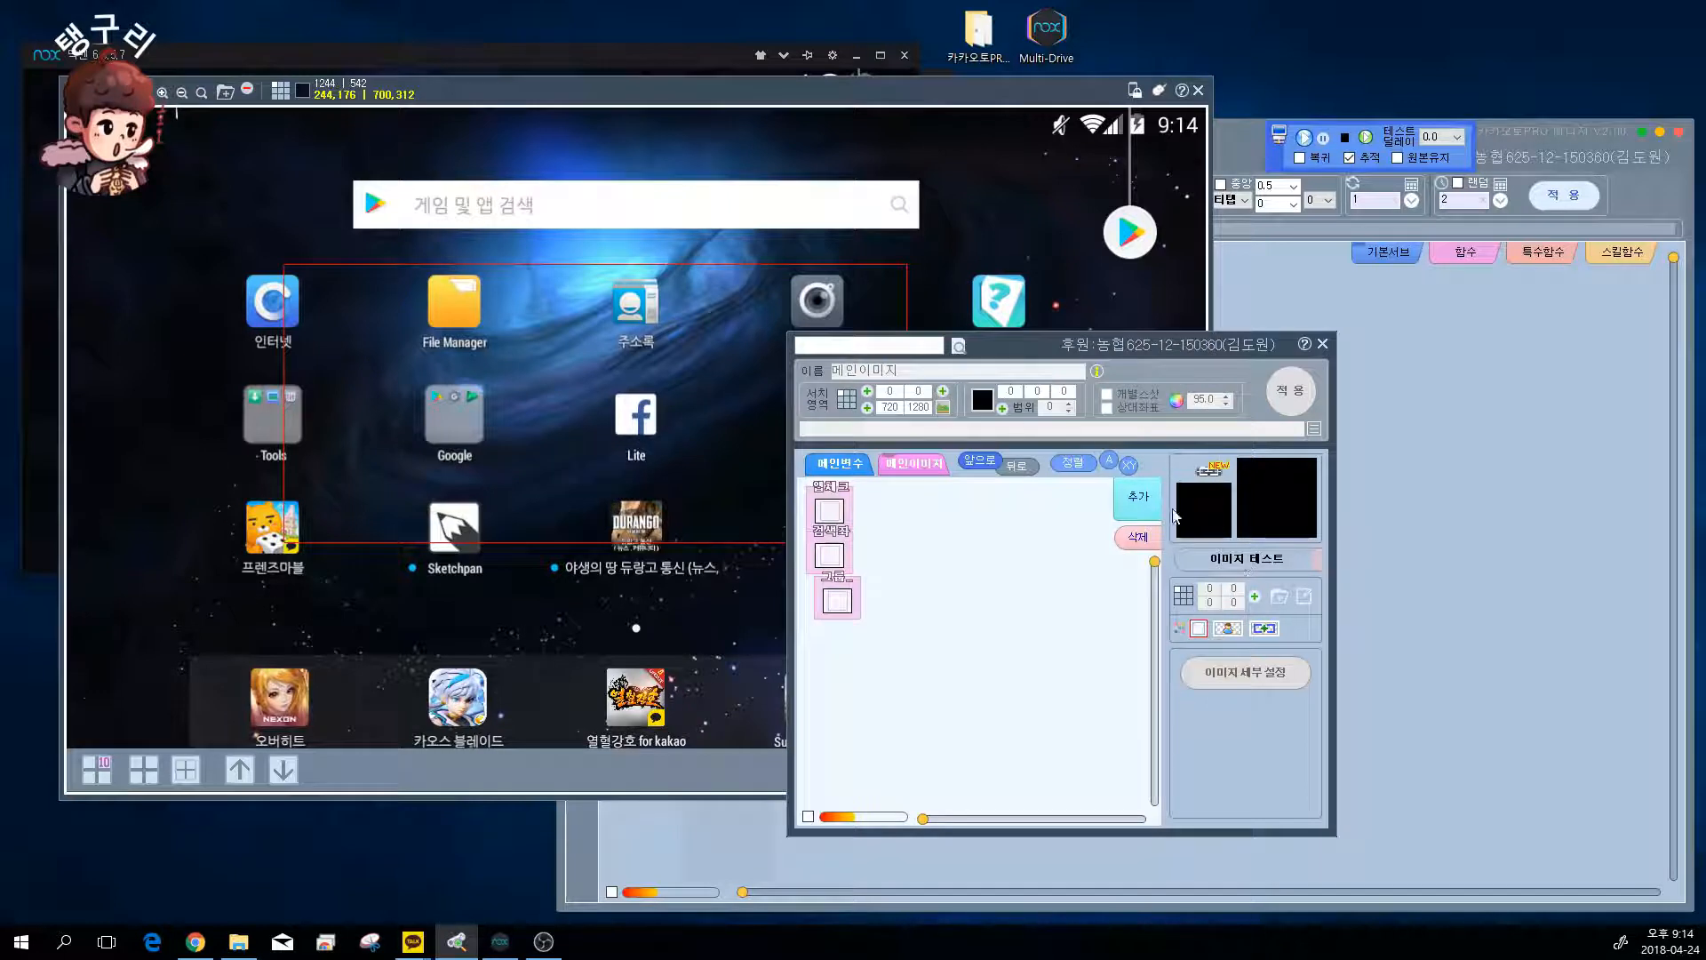
- Store the marked region as the new group's image and check the picture in its detailed image settings
left_click(837, 601)
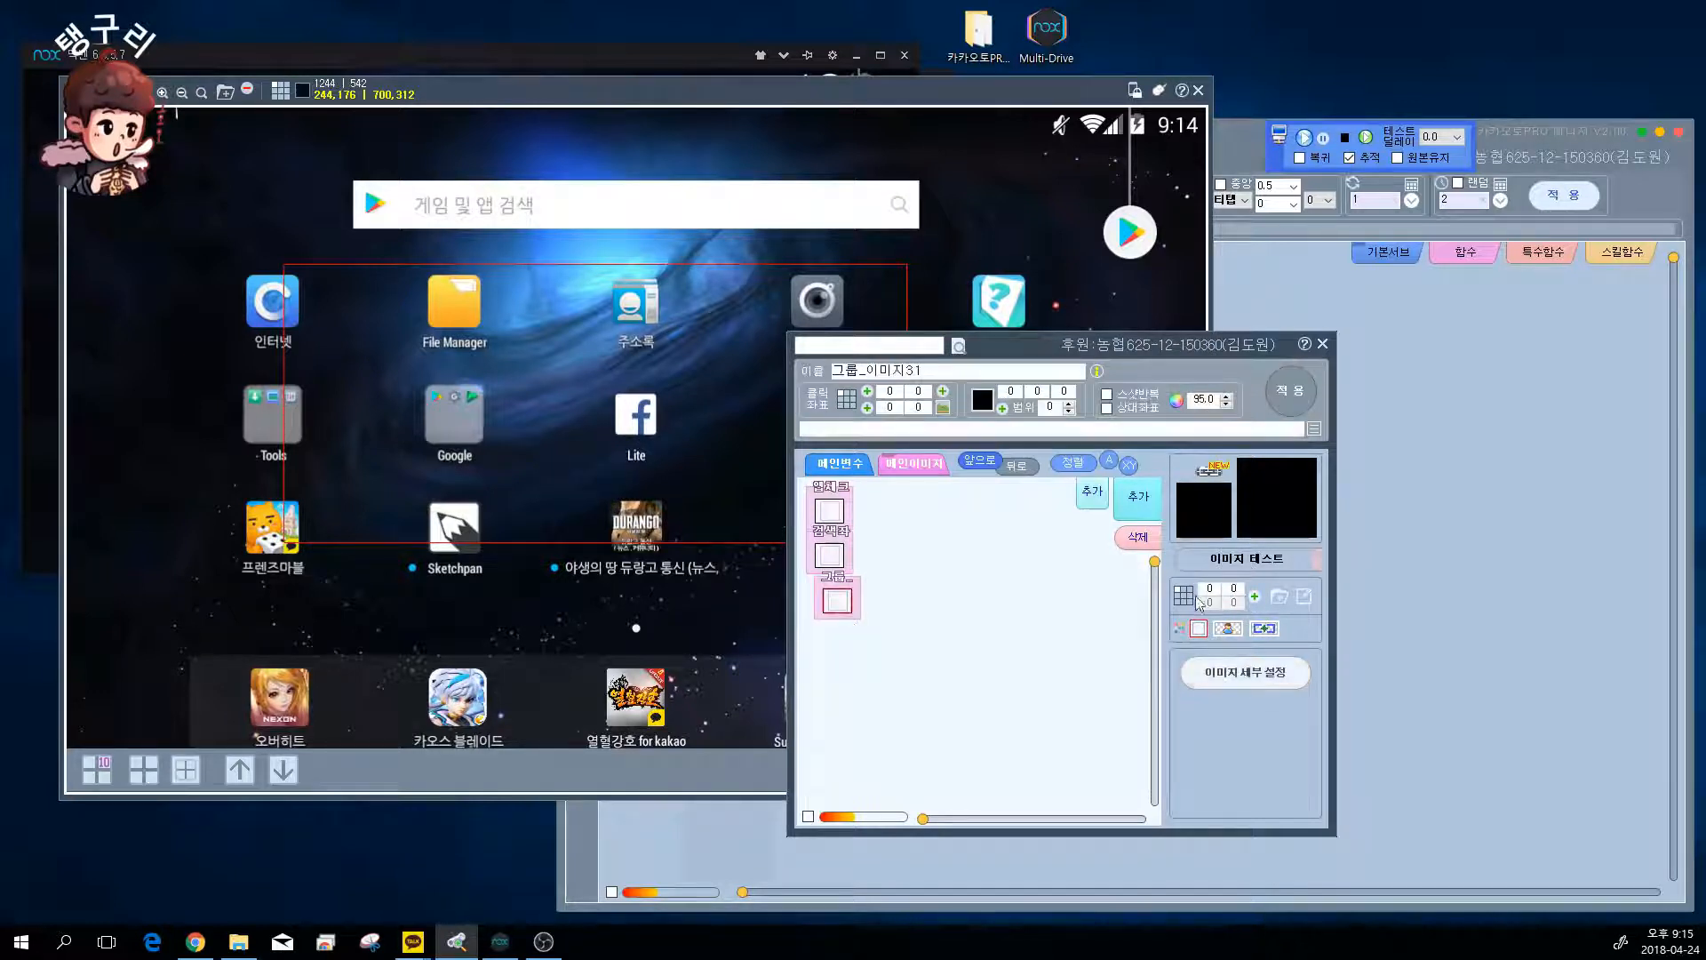
left_click(1256, 601)
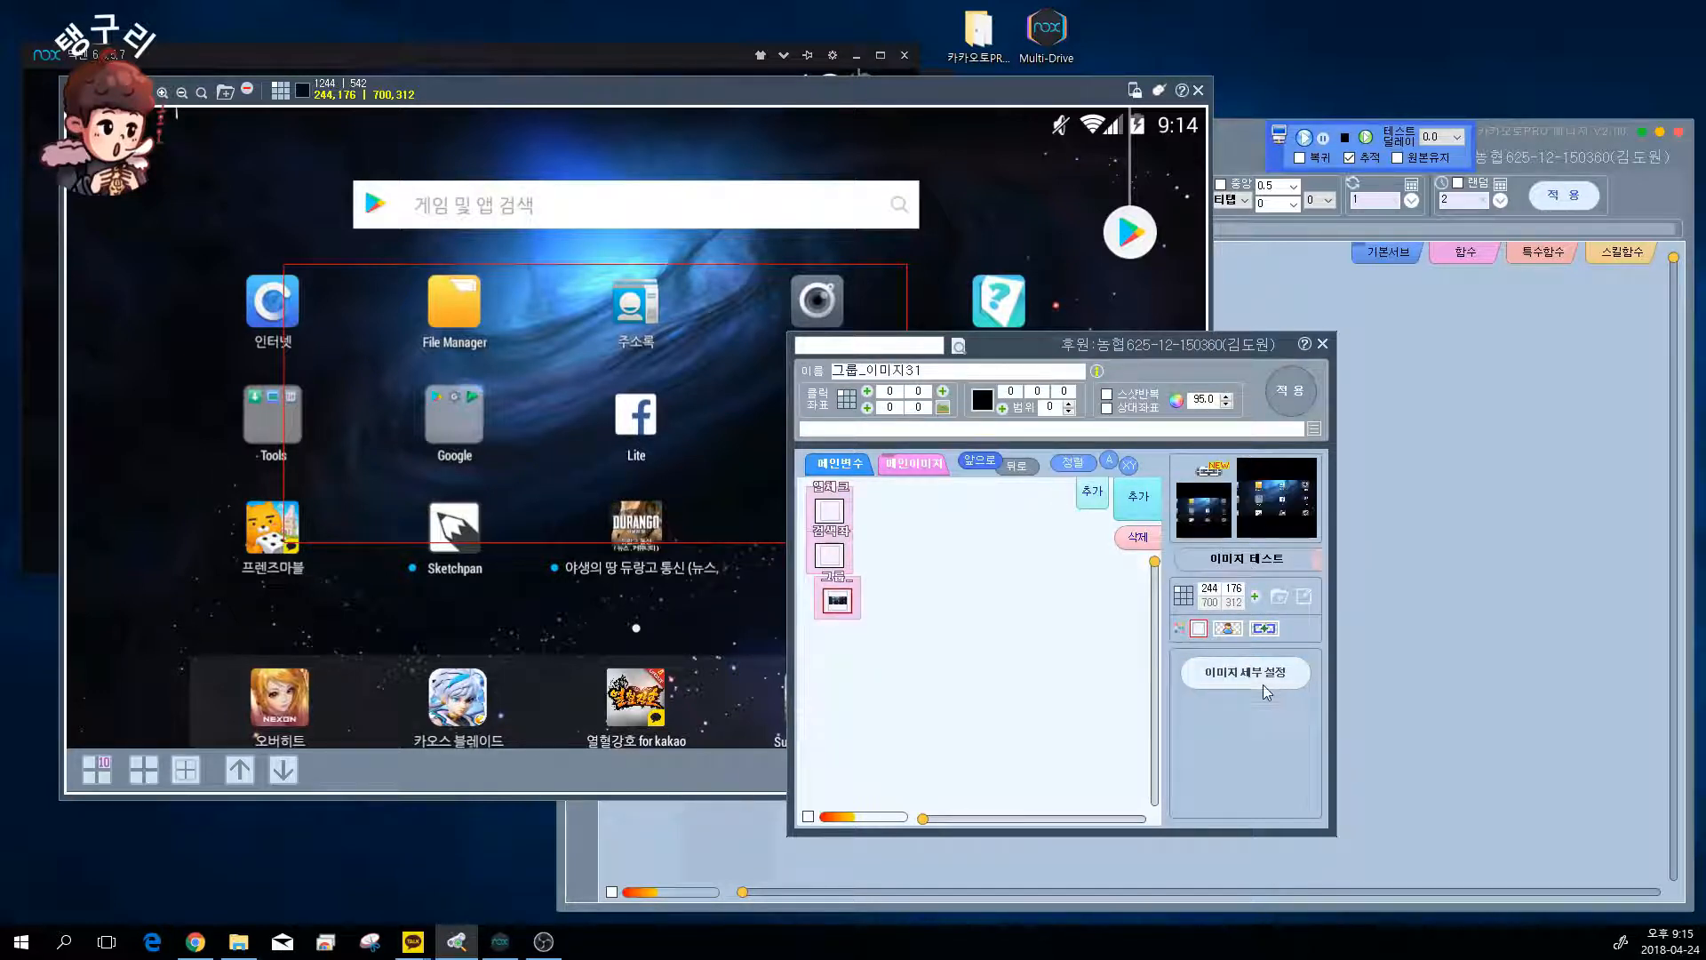
left_click(1262, 682)
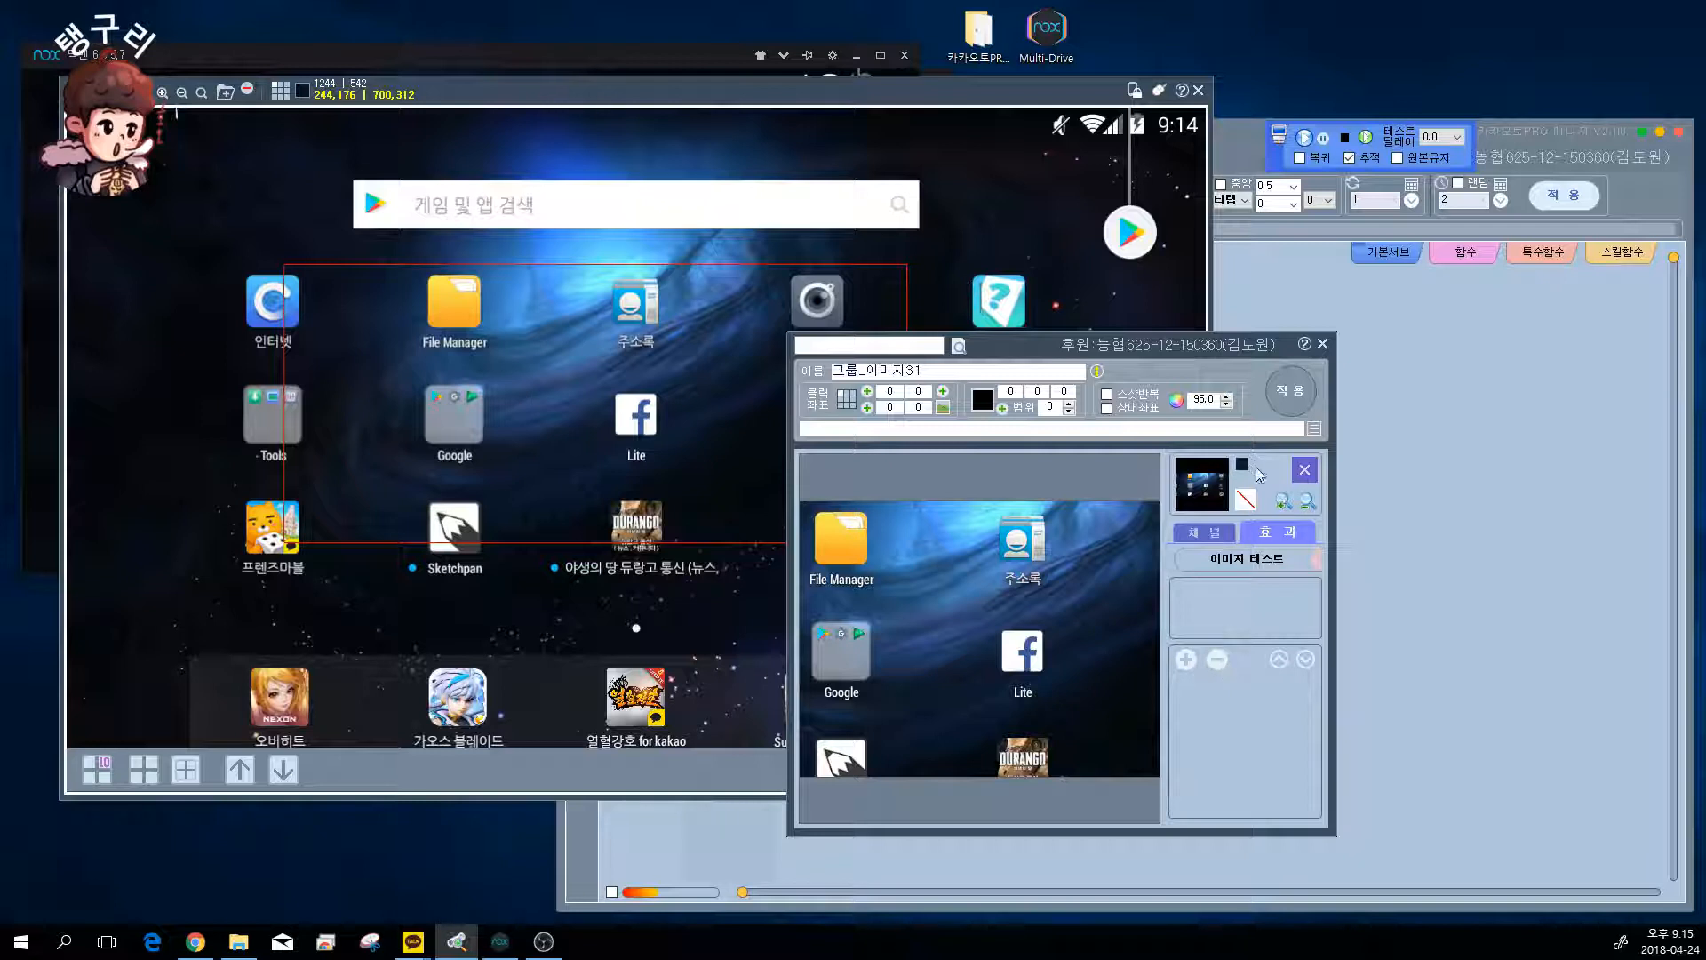
left_click(1305, 470)
- Run an image test on the new group's captured image and move the group list away from the capture preview
left_click(1253, 560)
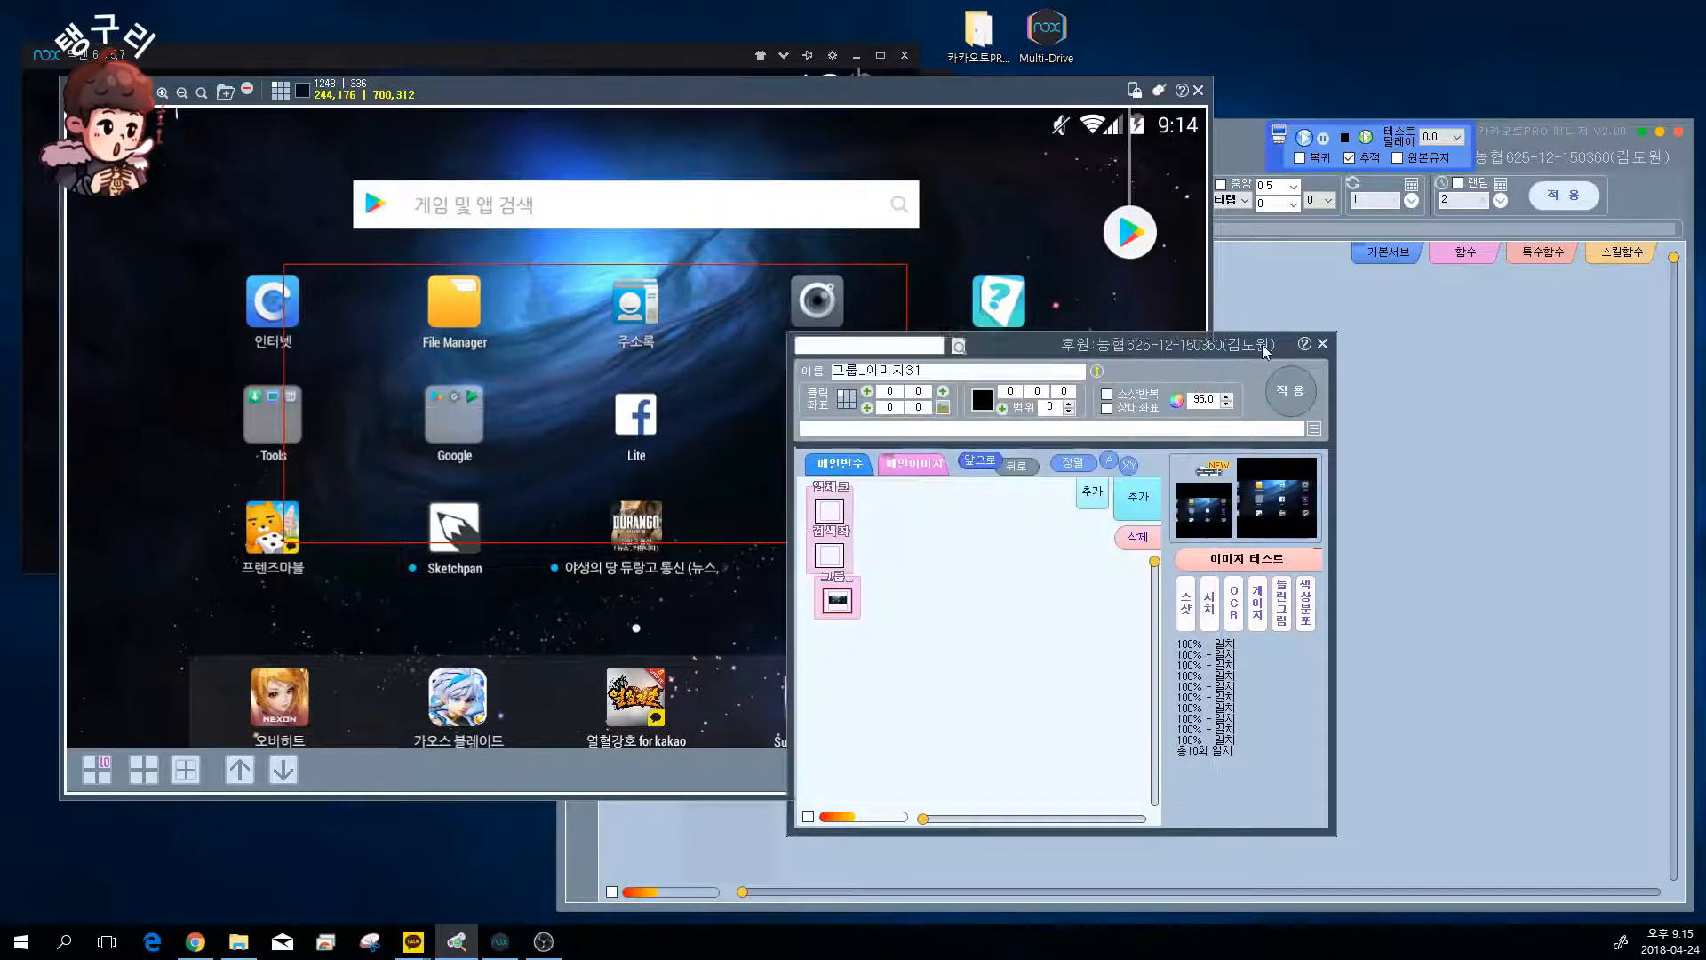
left_click_drag(1267, 350, 1583, 388)
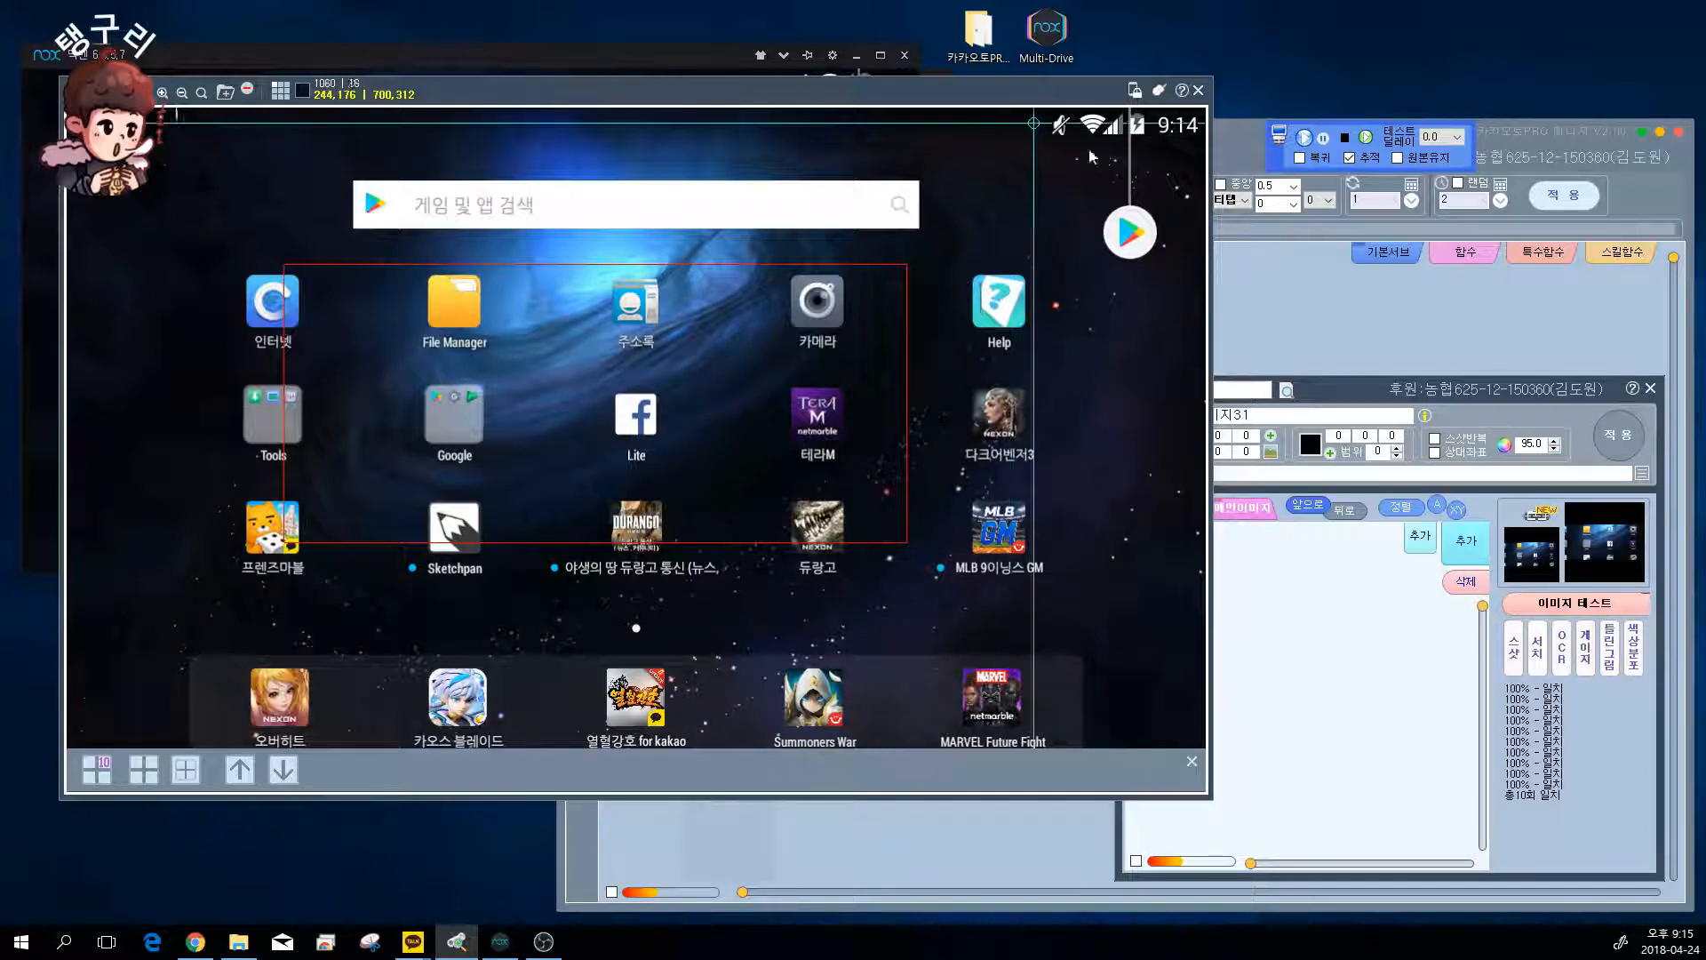
left_click(1536, 600)
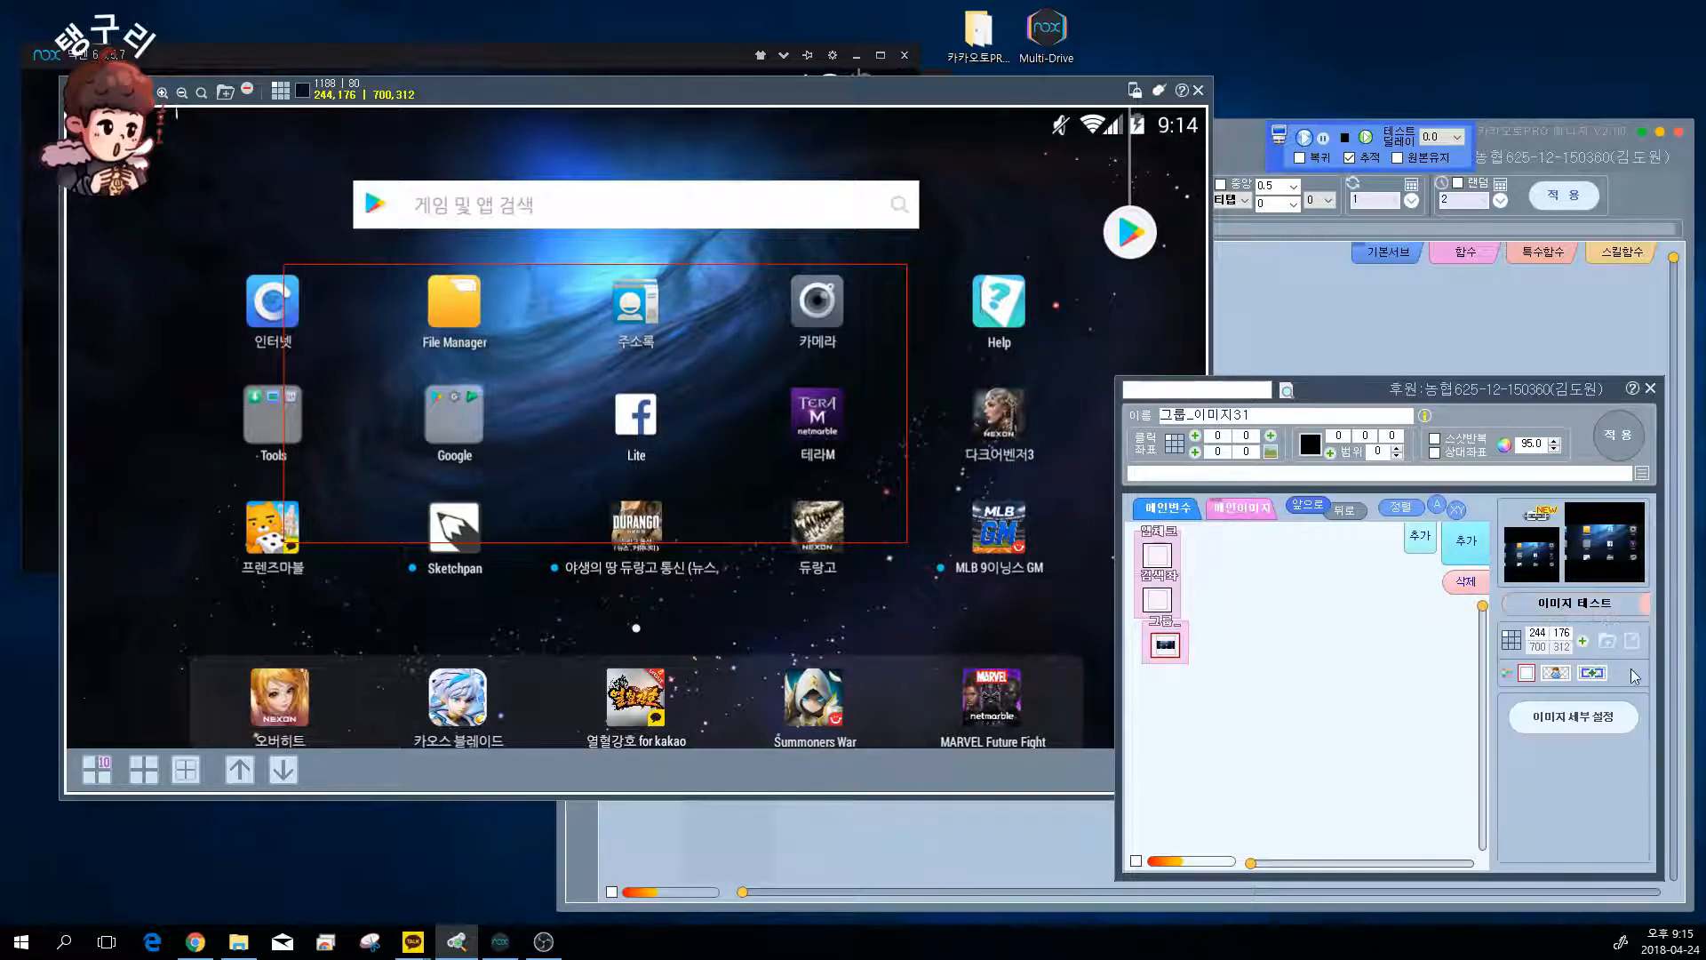
- Examine the channel options in the detailed image settings and close the group list
left_click(1532, 580)
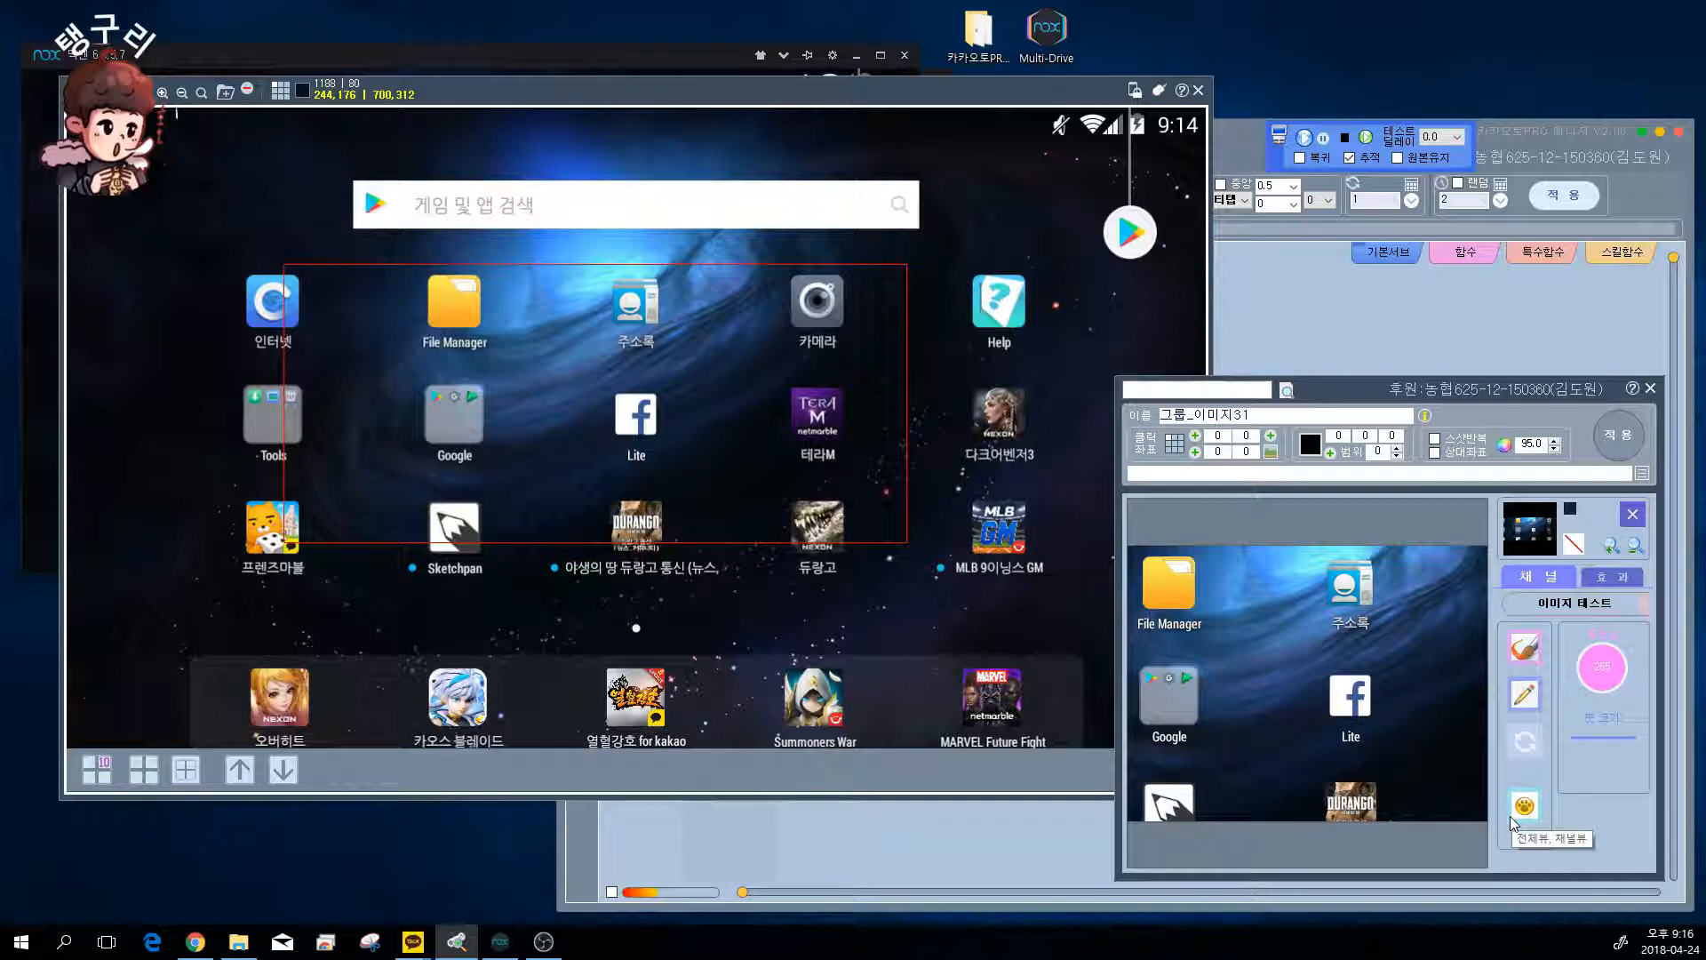
left_click(1650, 389)
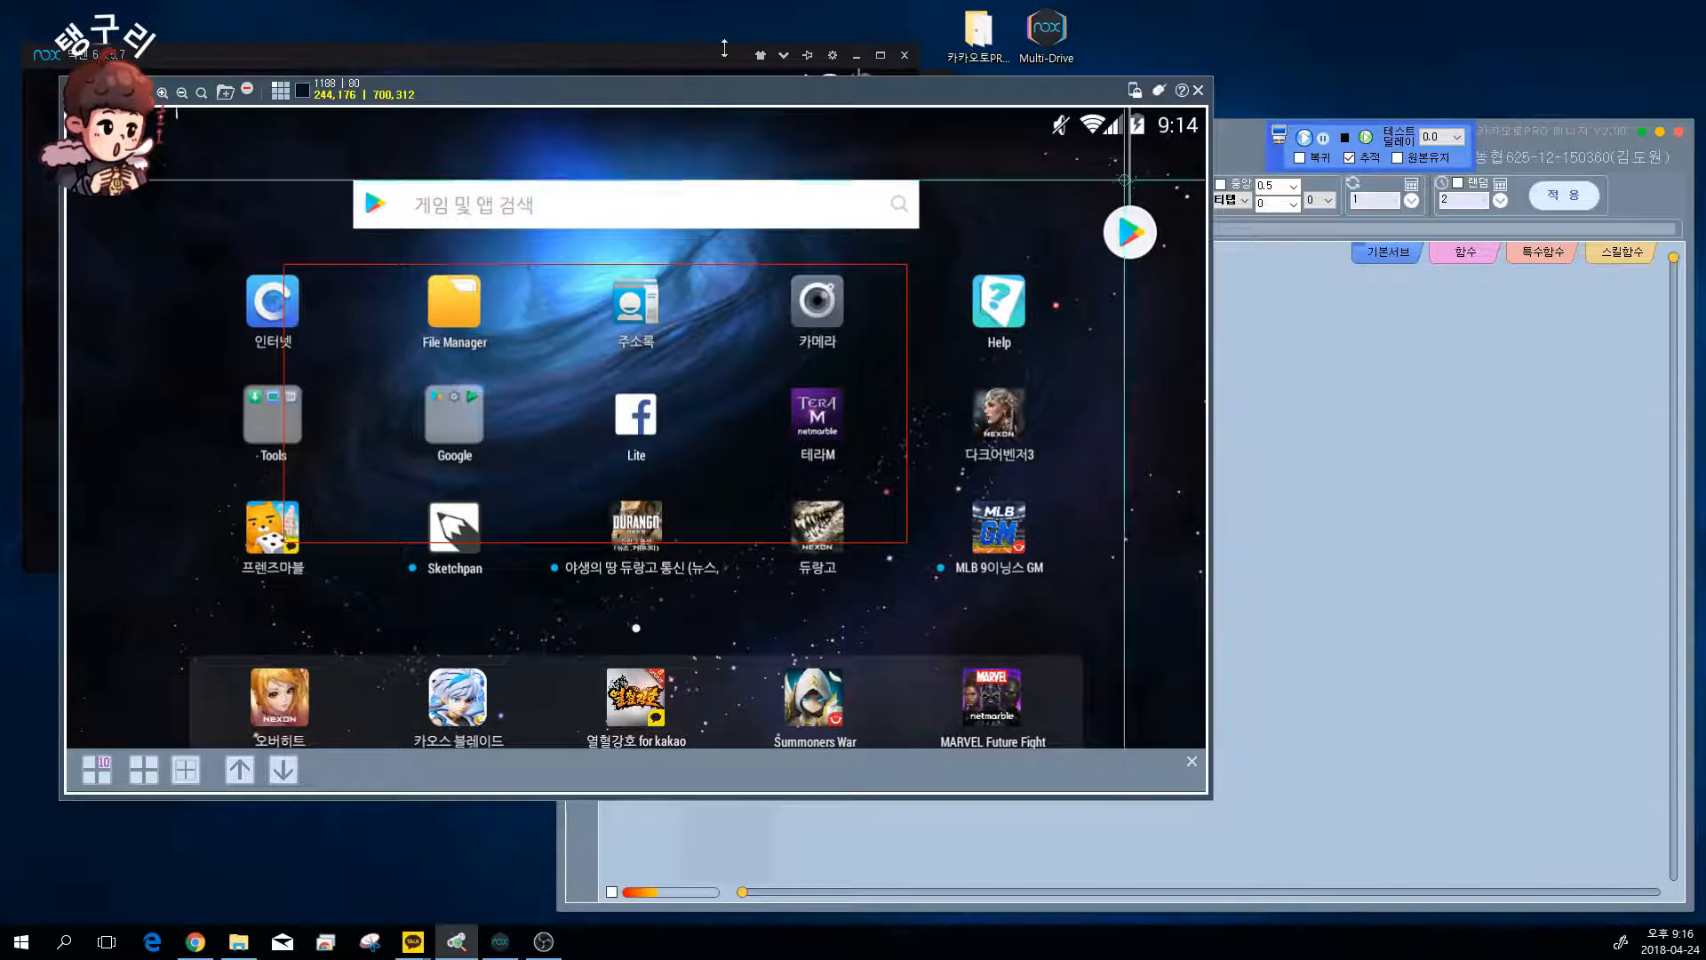
- Move the capture preview aside and launch Dark Avenger 3 (다크어벤저3) in the emulator
left_click_drag(738, 87, 852, 181)
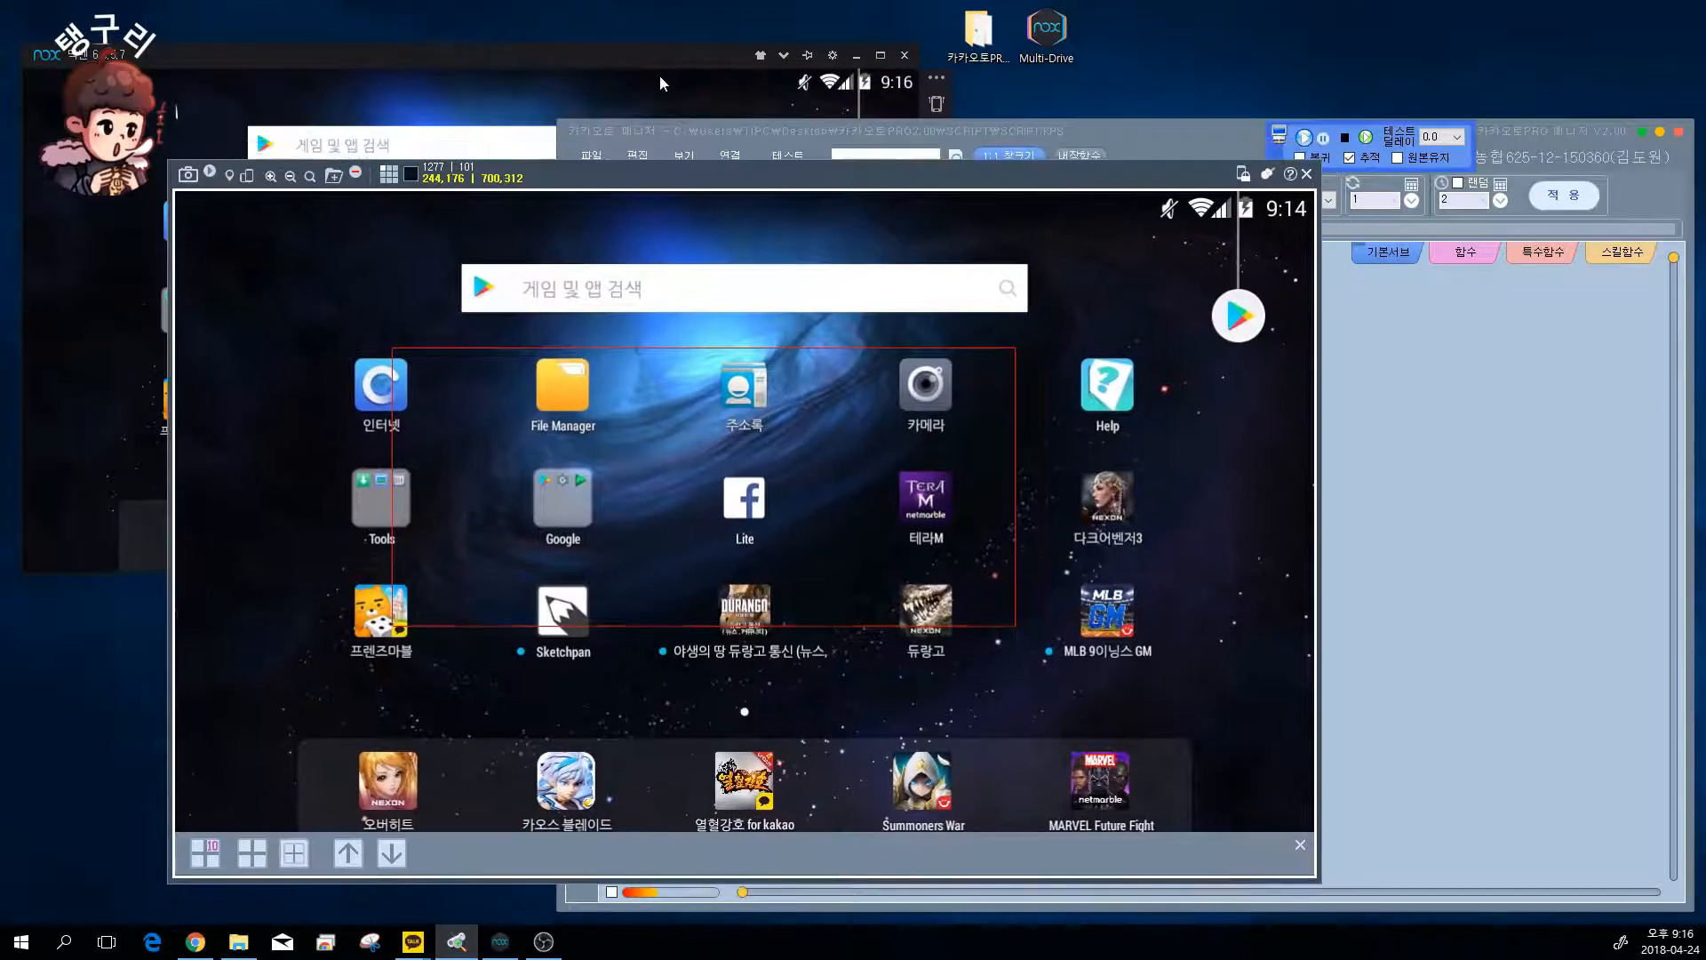
left_click(661, 83)
left_click(771, 323)
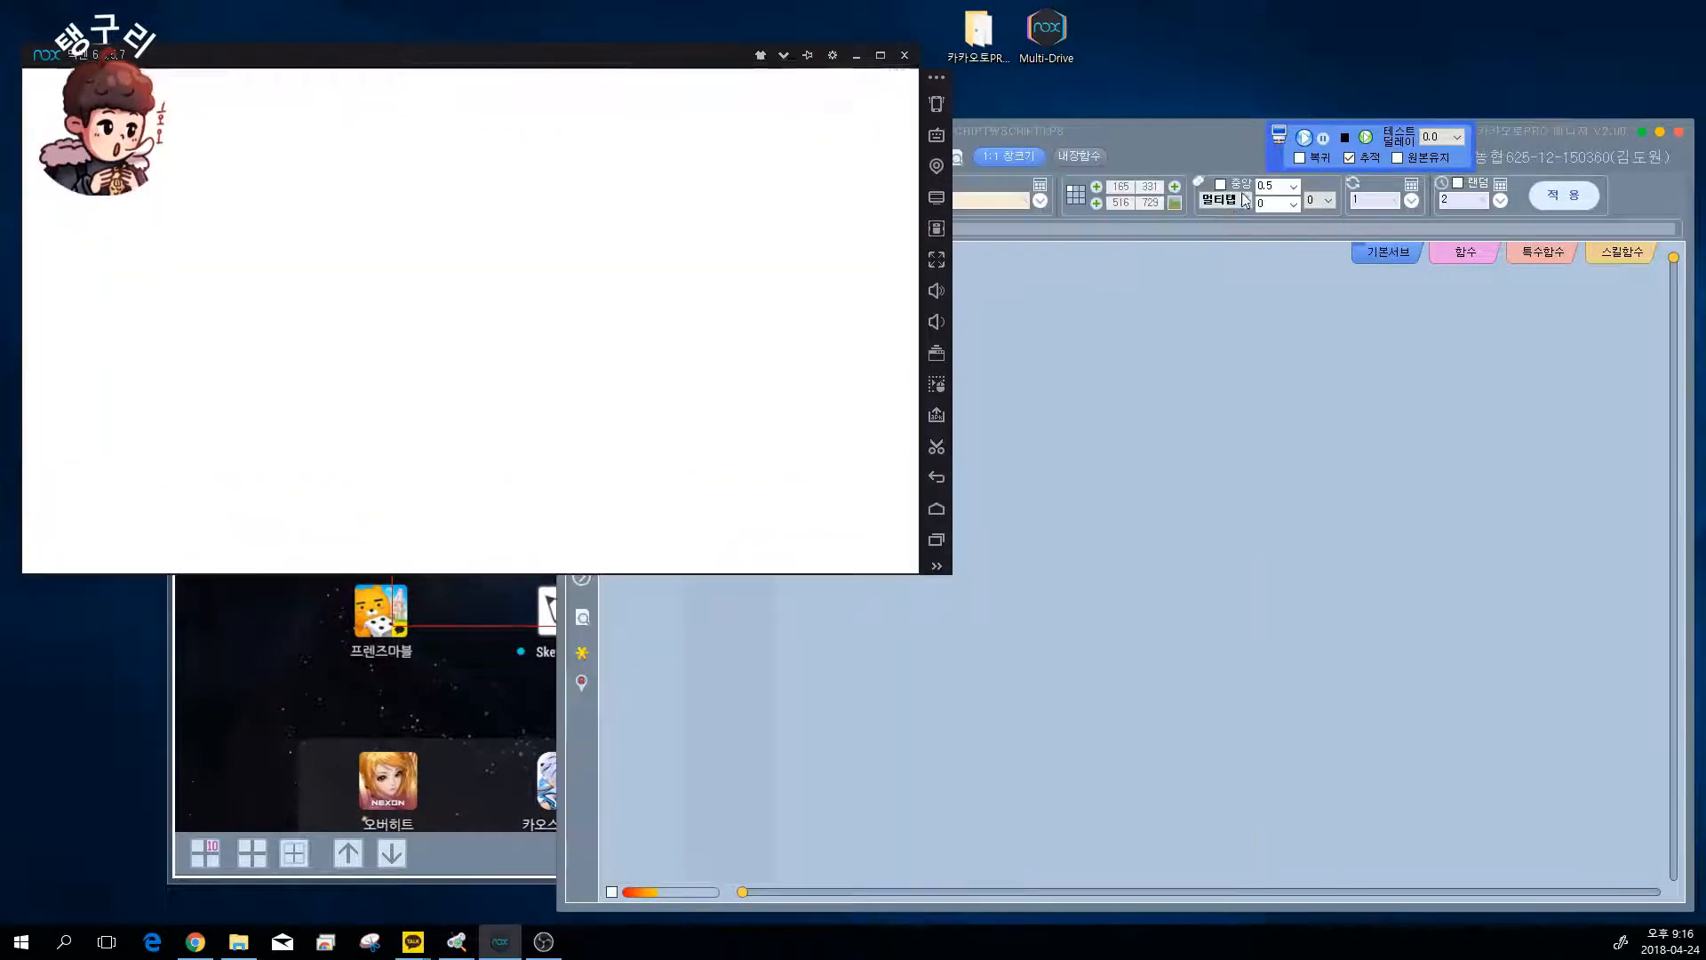
left_click(511, 858)
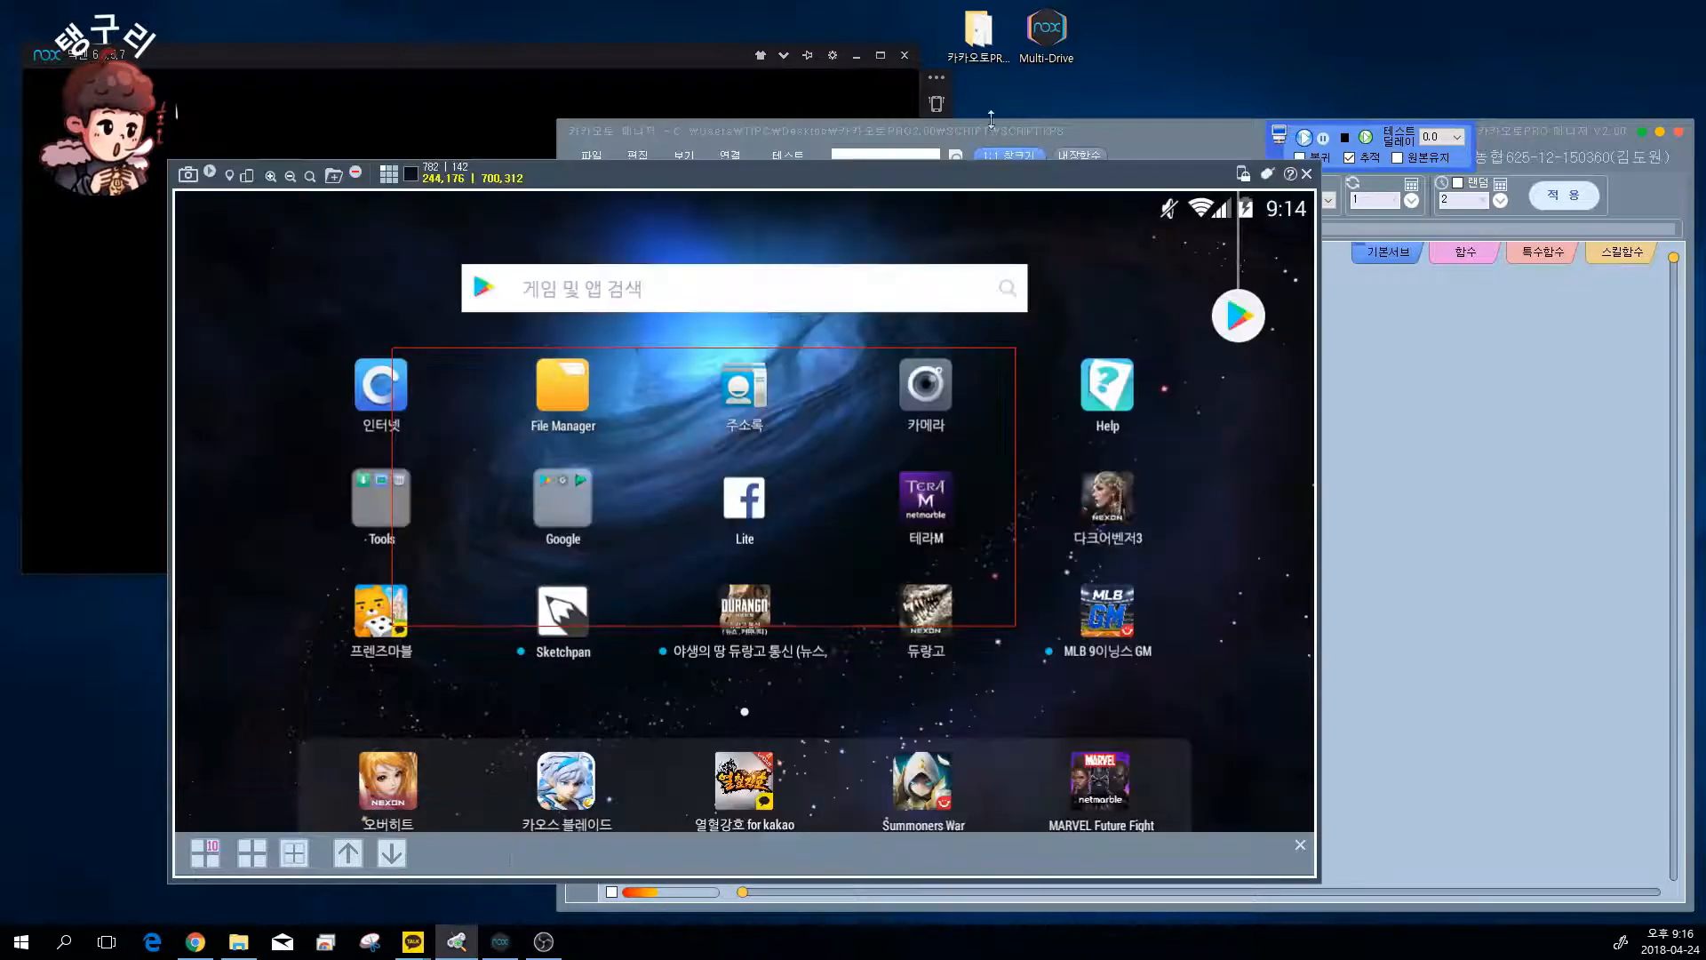
- Reposition and shrink the capture preview window so the emulator and script editor are less covered
left_click_drag(988, 184, 841, 184)
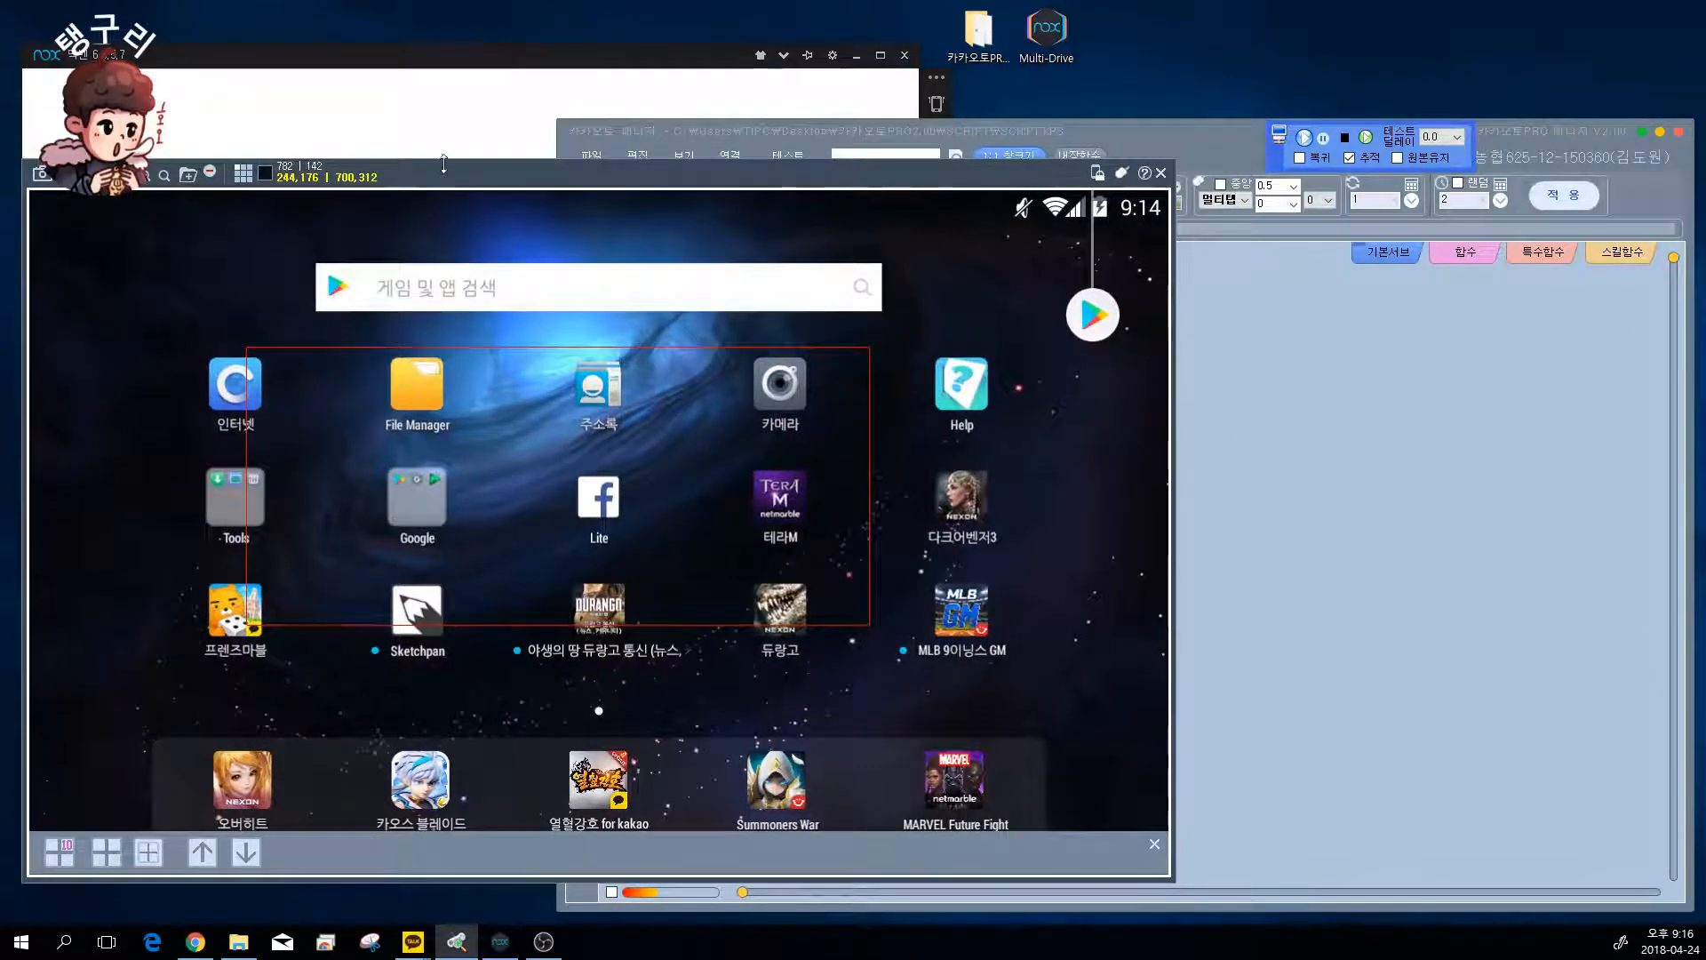
left_click_drag(443, 165, 444, 381)
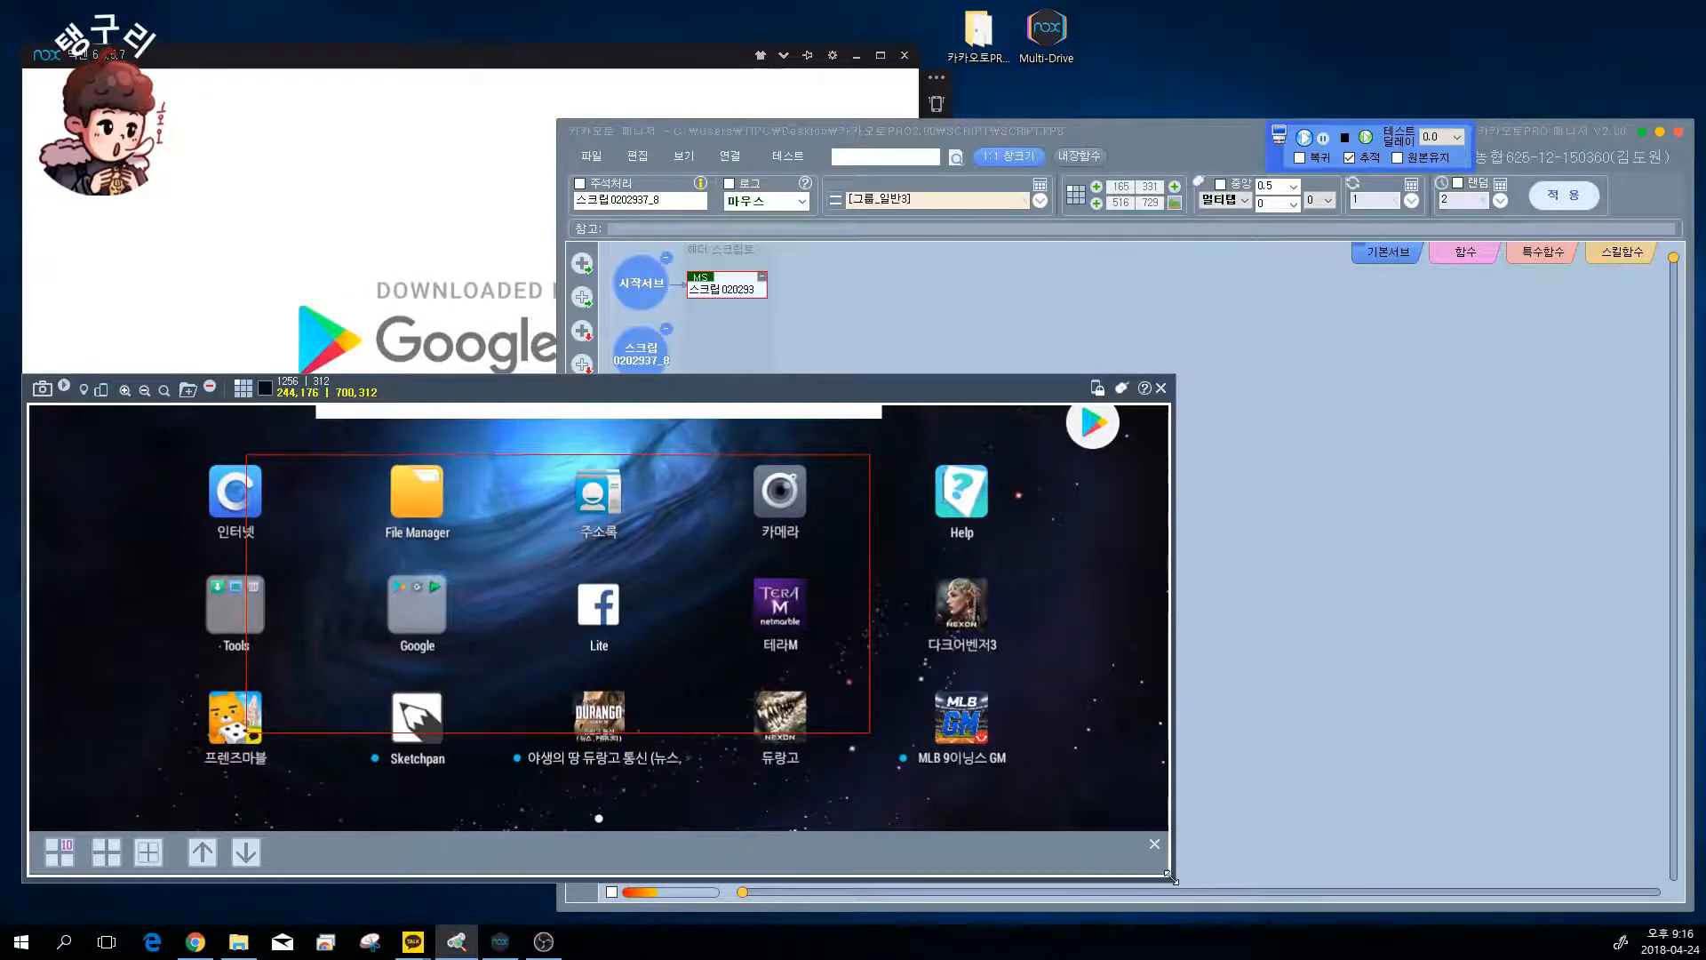
left_click_drag(1171, 878, 667, 819)
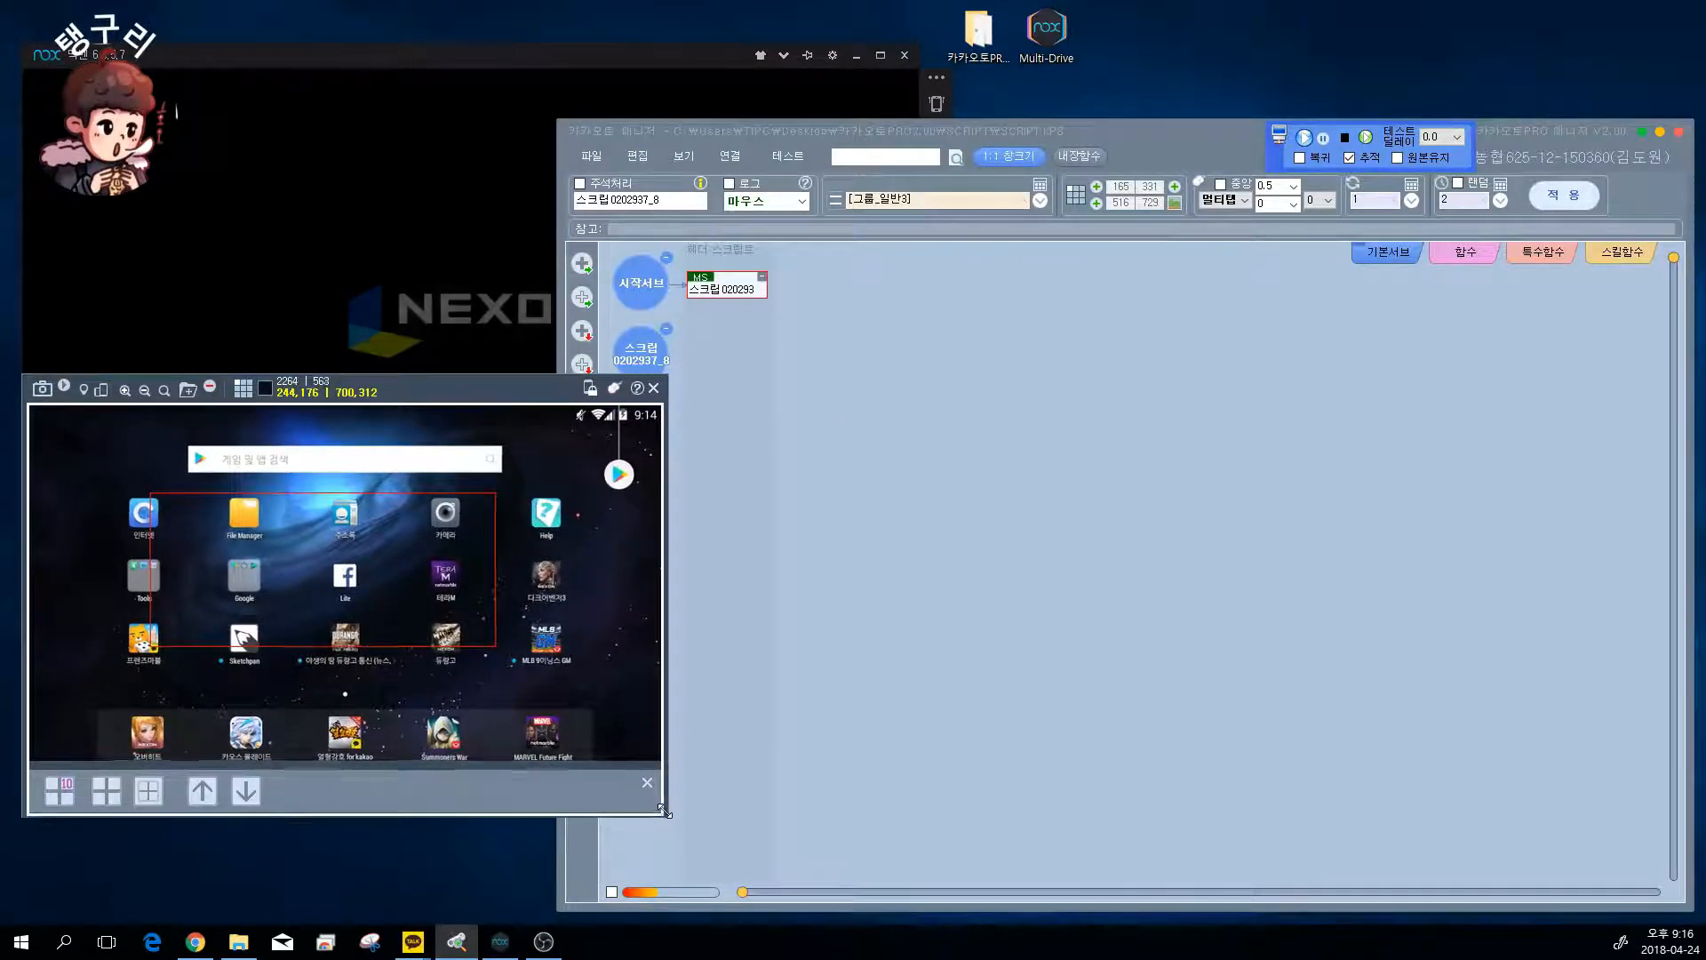
left_click(693, 165)
left_click(716, 198)
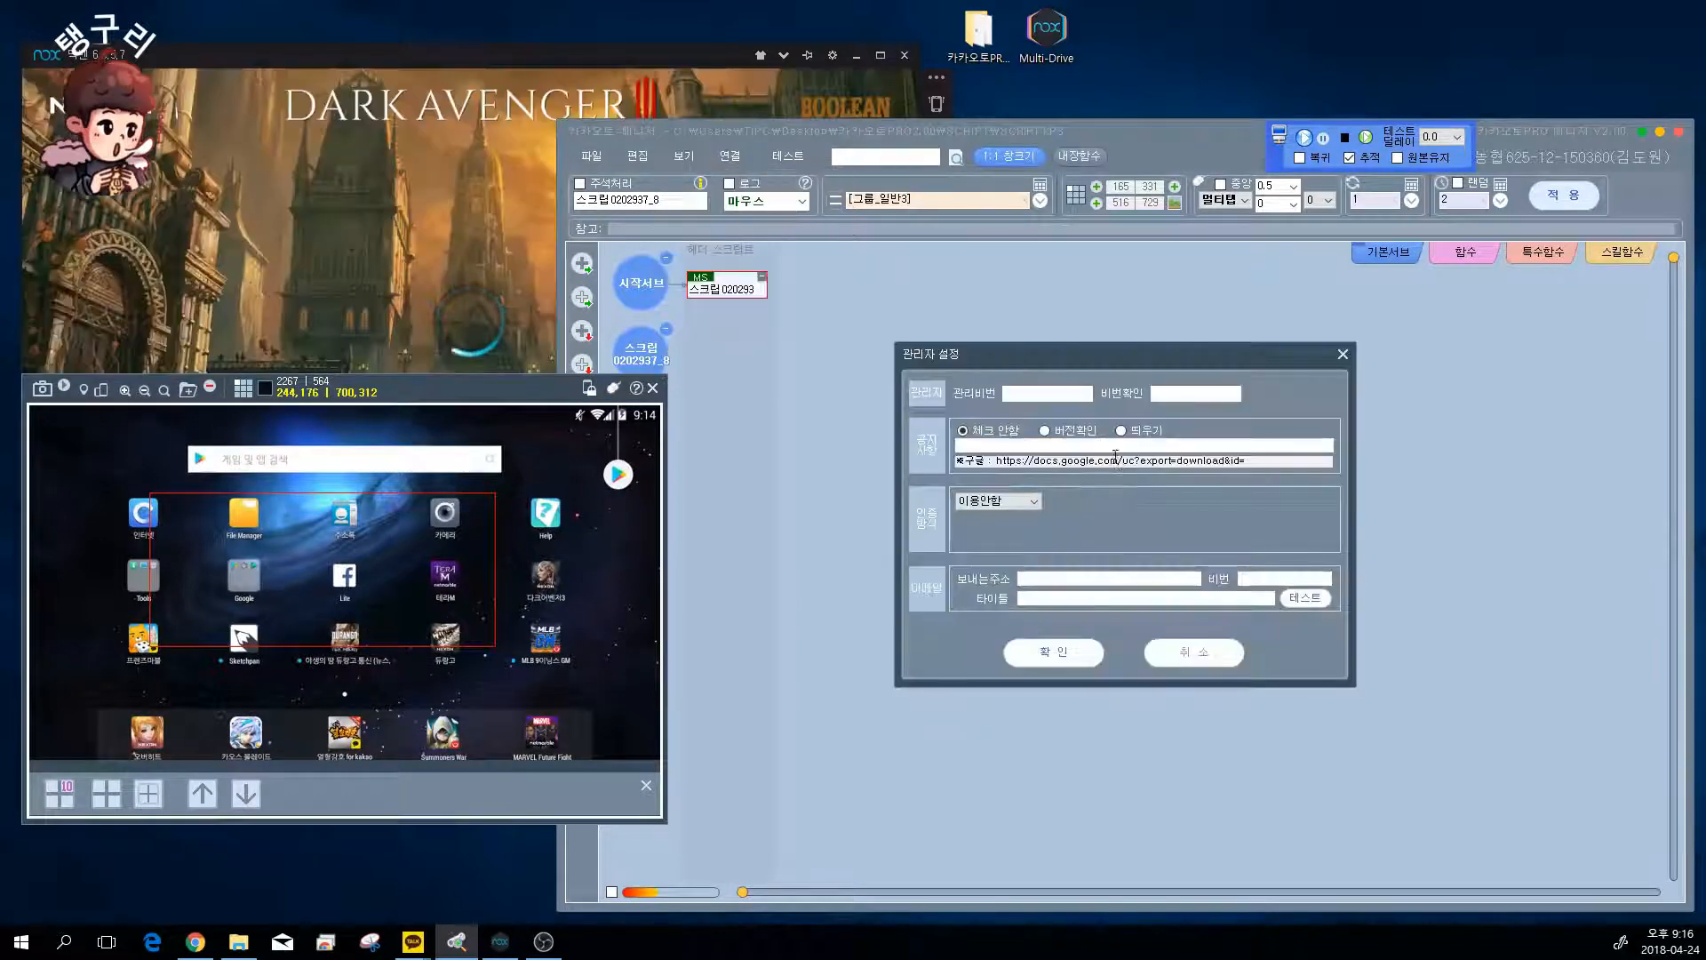
left_click(1343, 355)
- Check the production resolution in the script's game settings, and close the settings unchanged
left_click(653, 158)
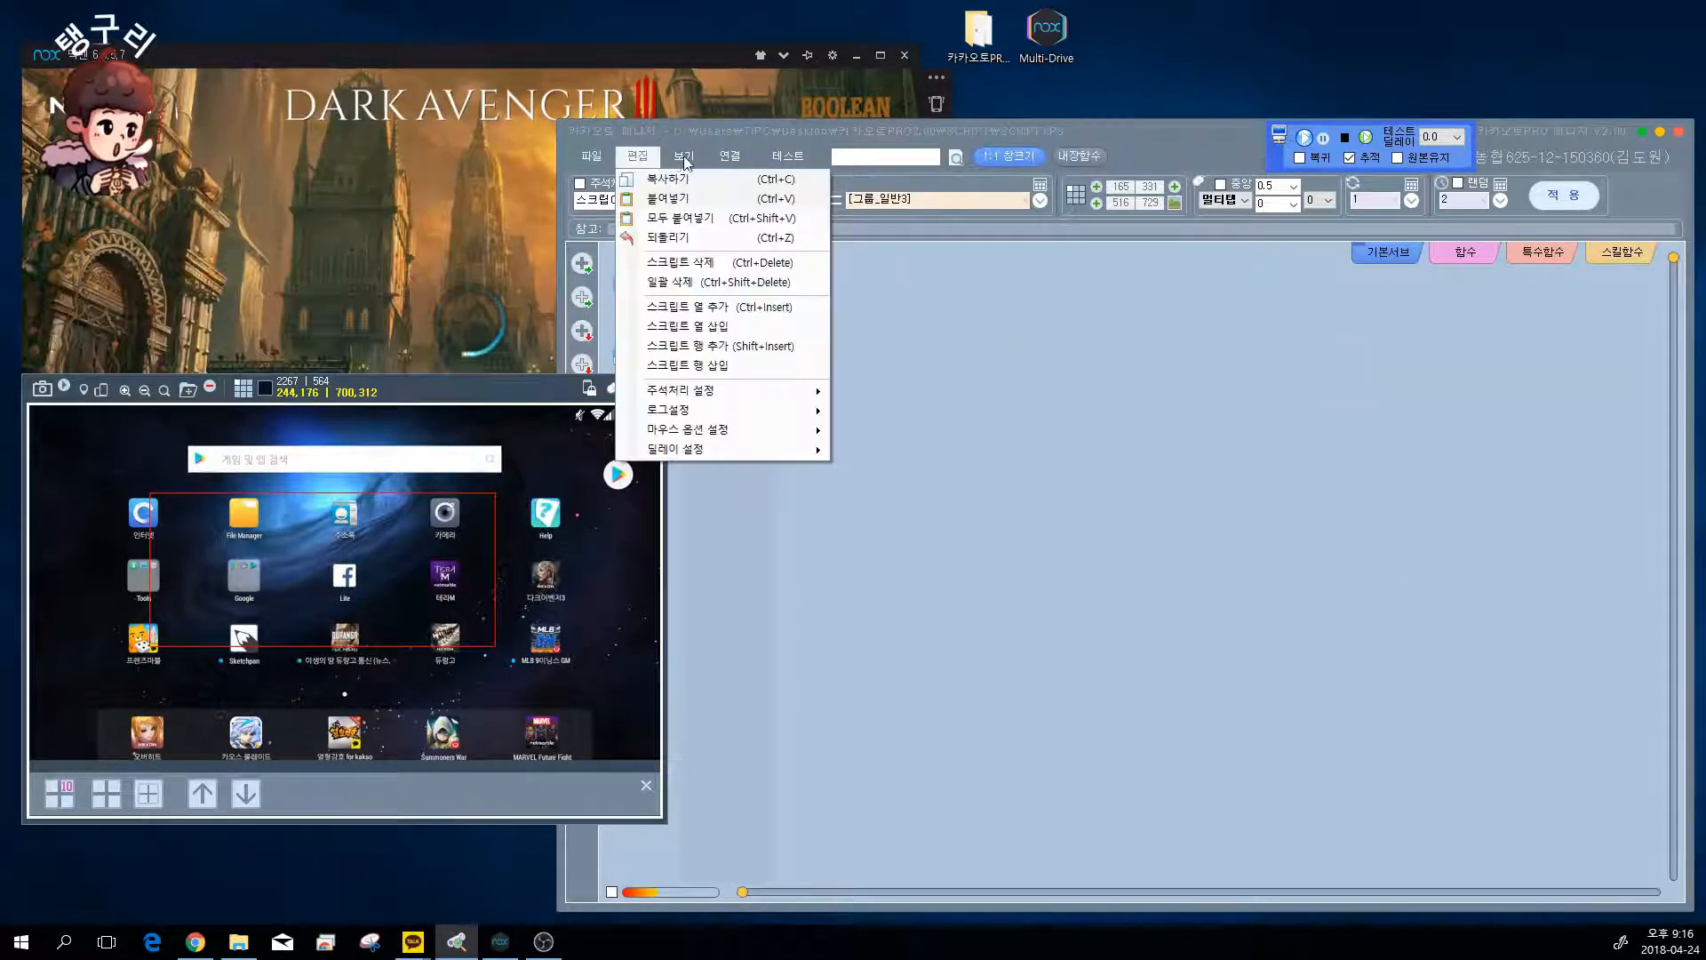
left_click(702, 198)
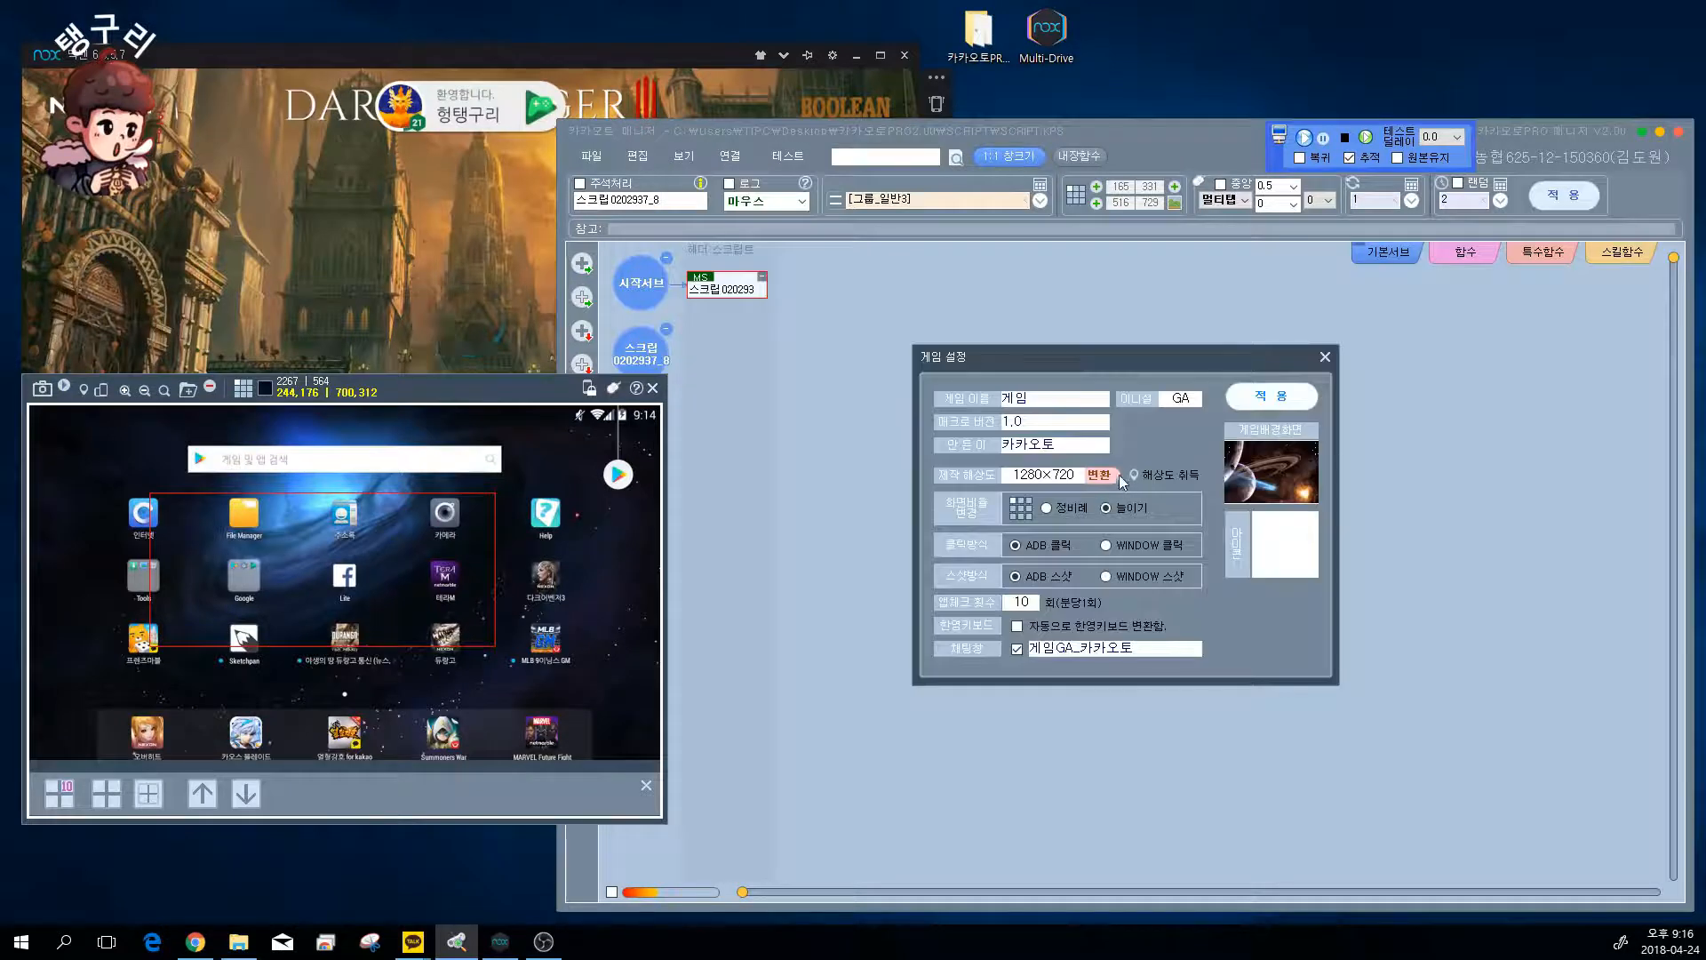
left_click(1325, 357)
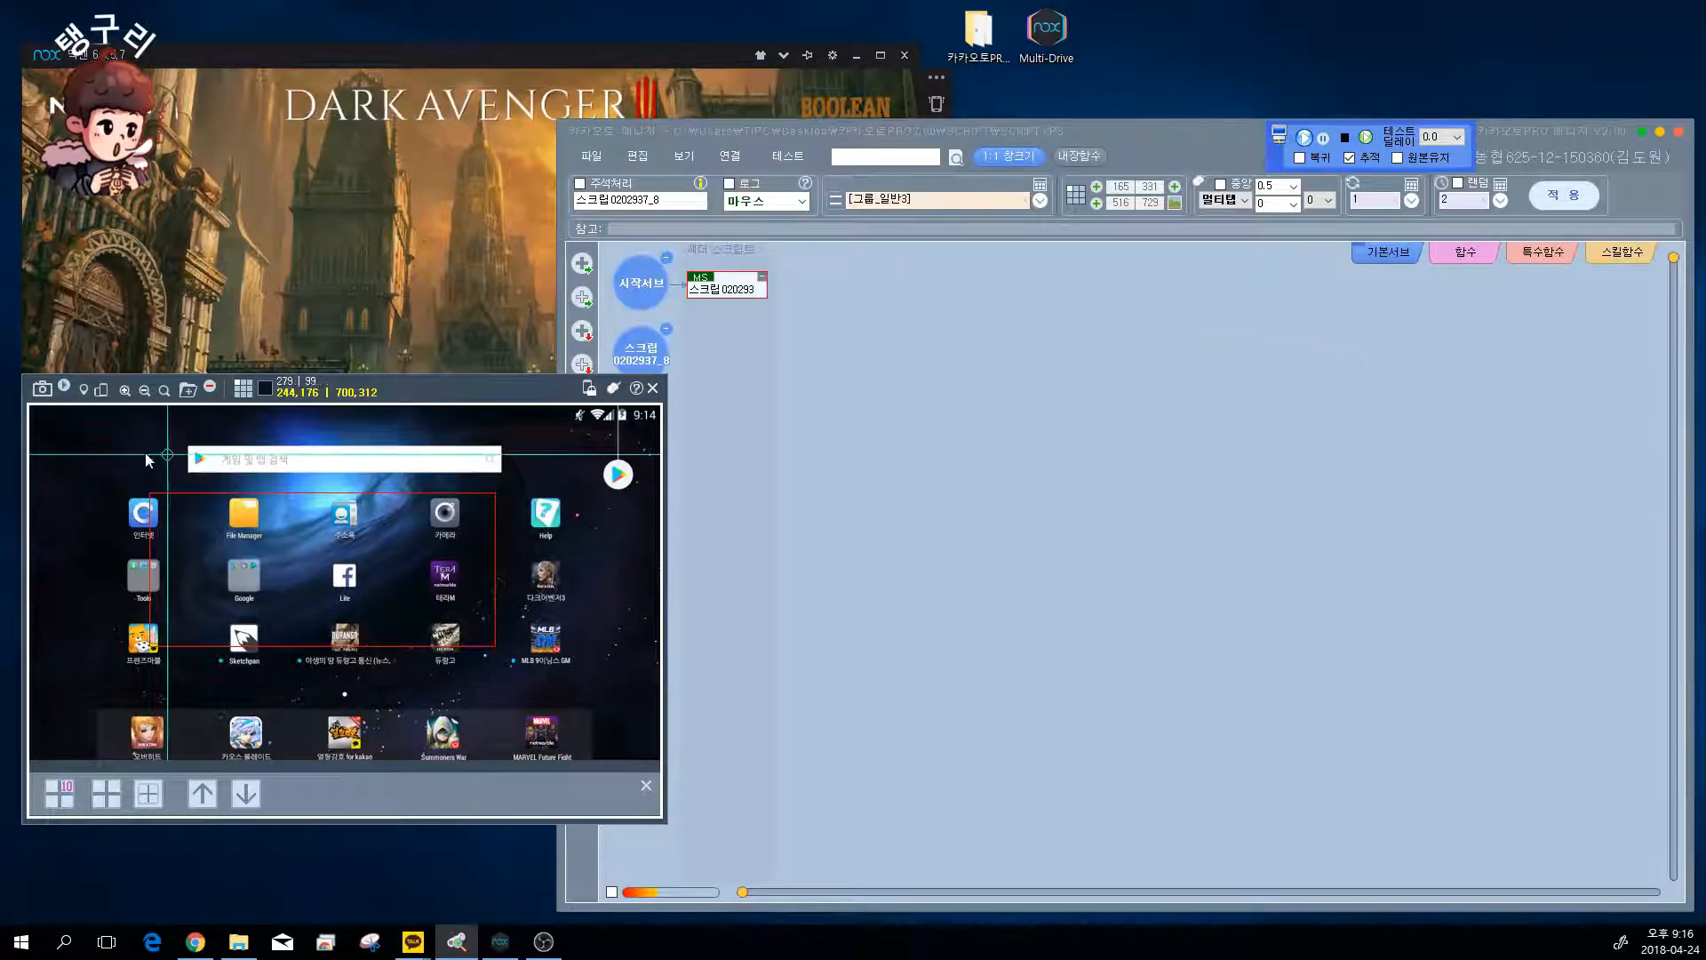
- Reduce the capture preview to its compact size and capture the Dark Avenger 3 loading screen
left_click(125, 391)
left_click(145, 391)
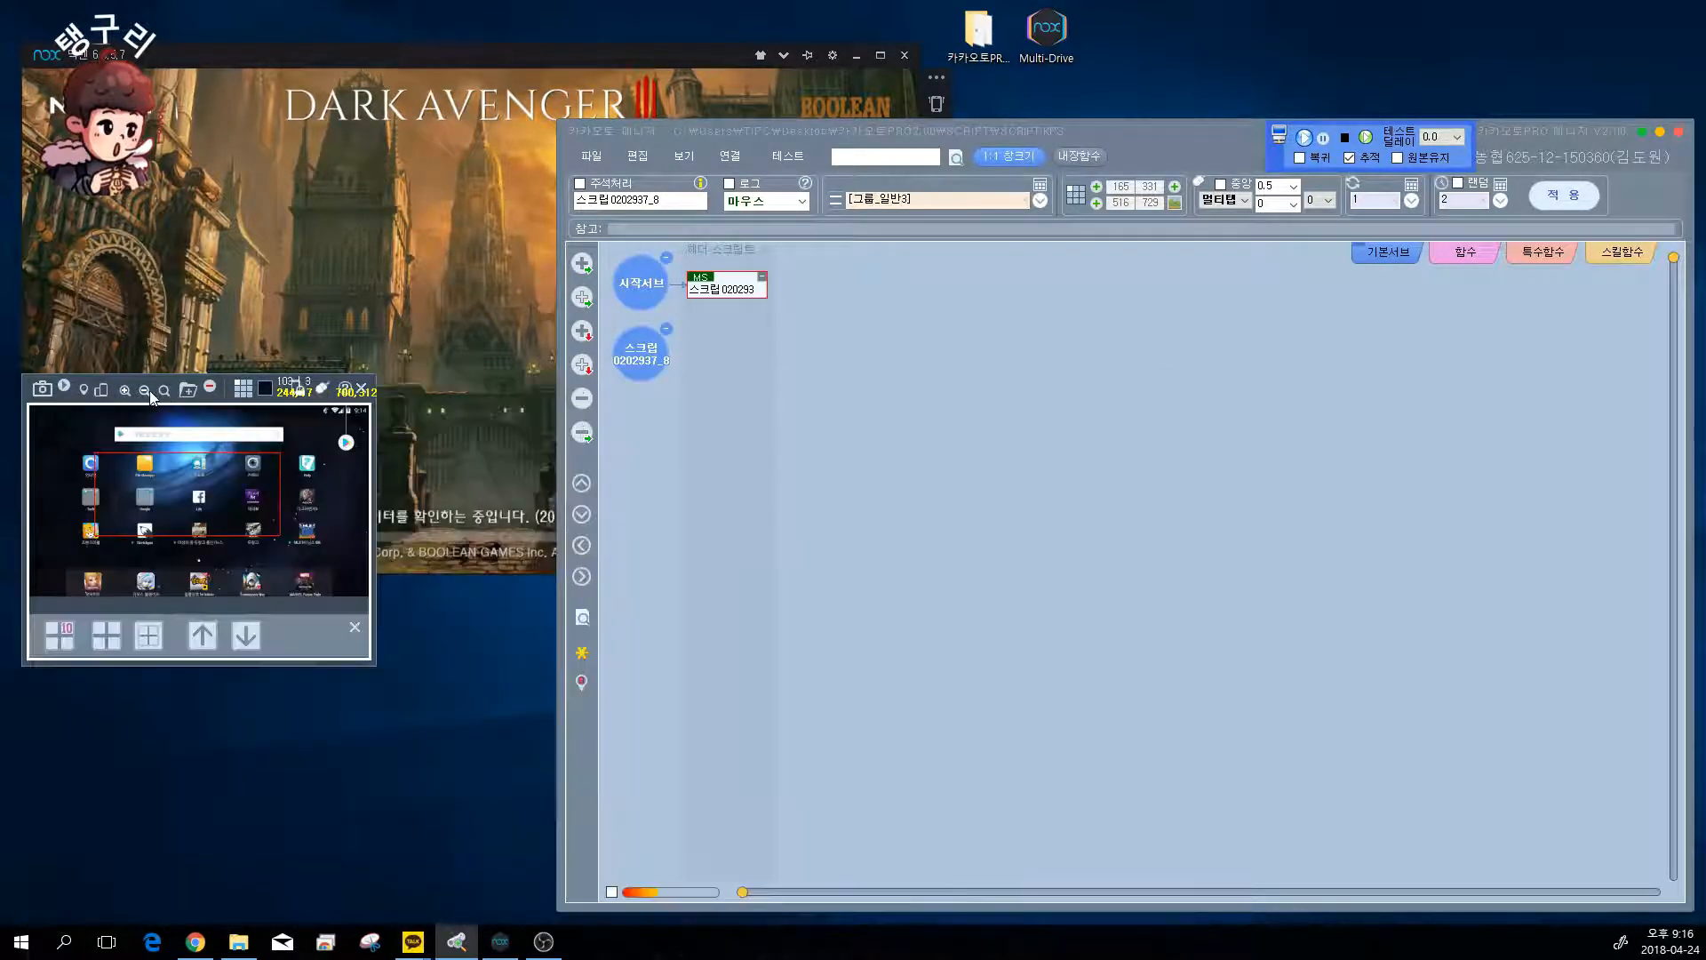
left_click(42, 389)
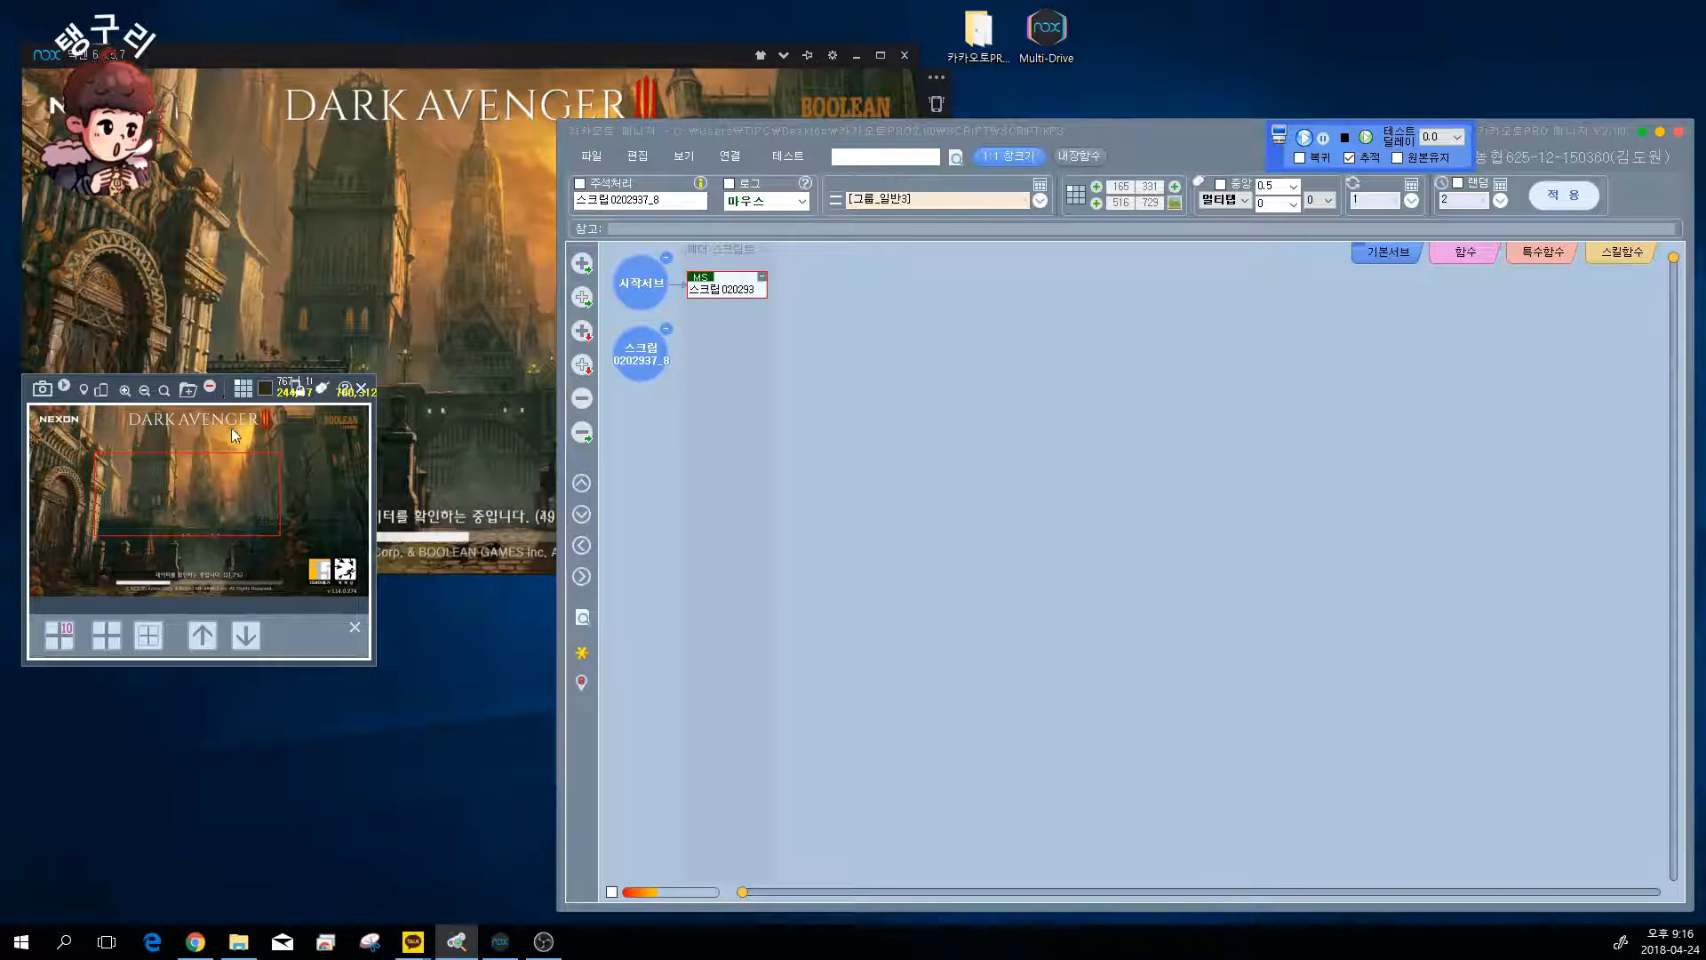
- Narrow the script editor window so it clears the emulator, and extend it upward
left_click_drag(560, 153, 958, 136)
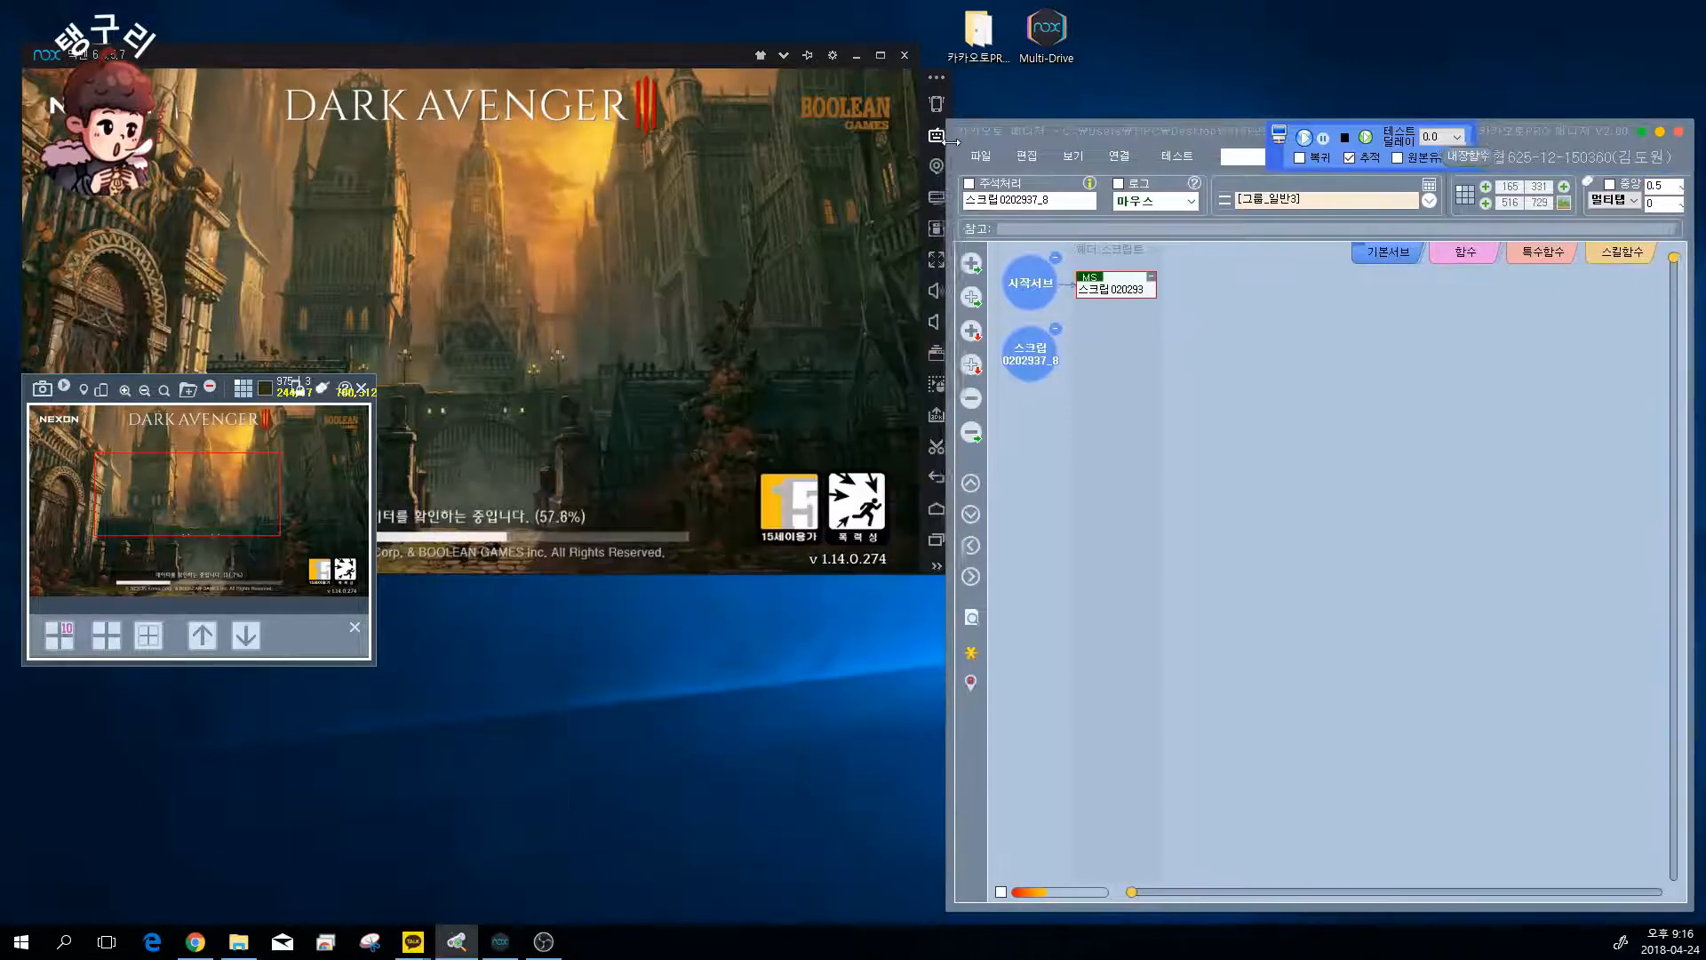
left_click_drag(1074, 119, 1074, 17)
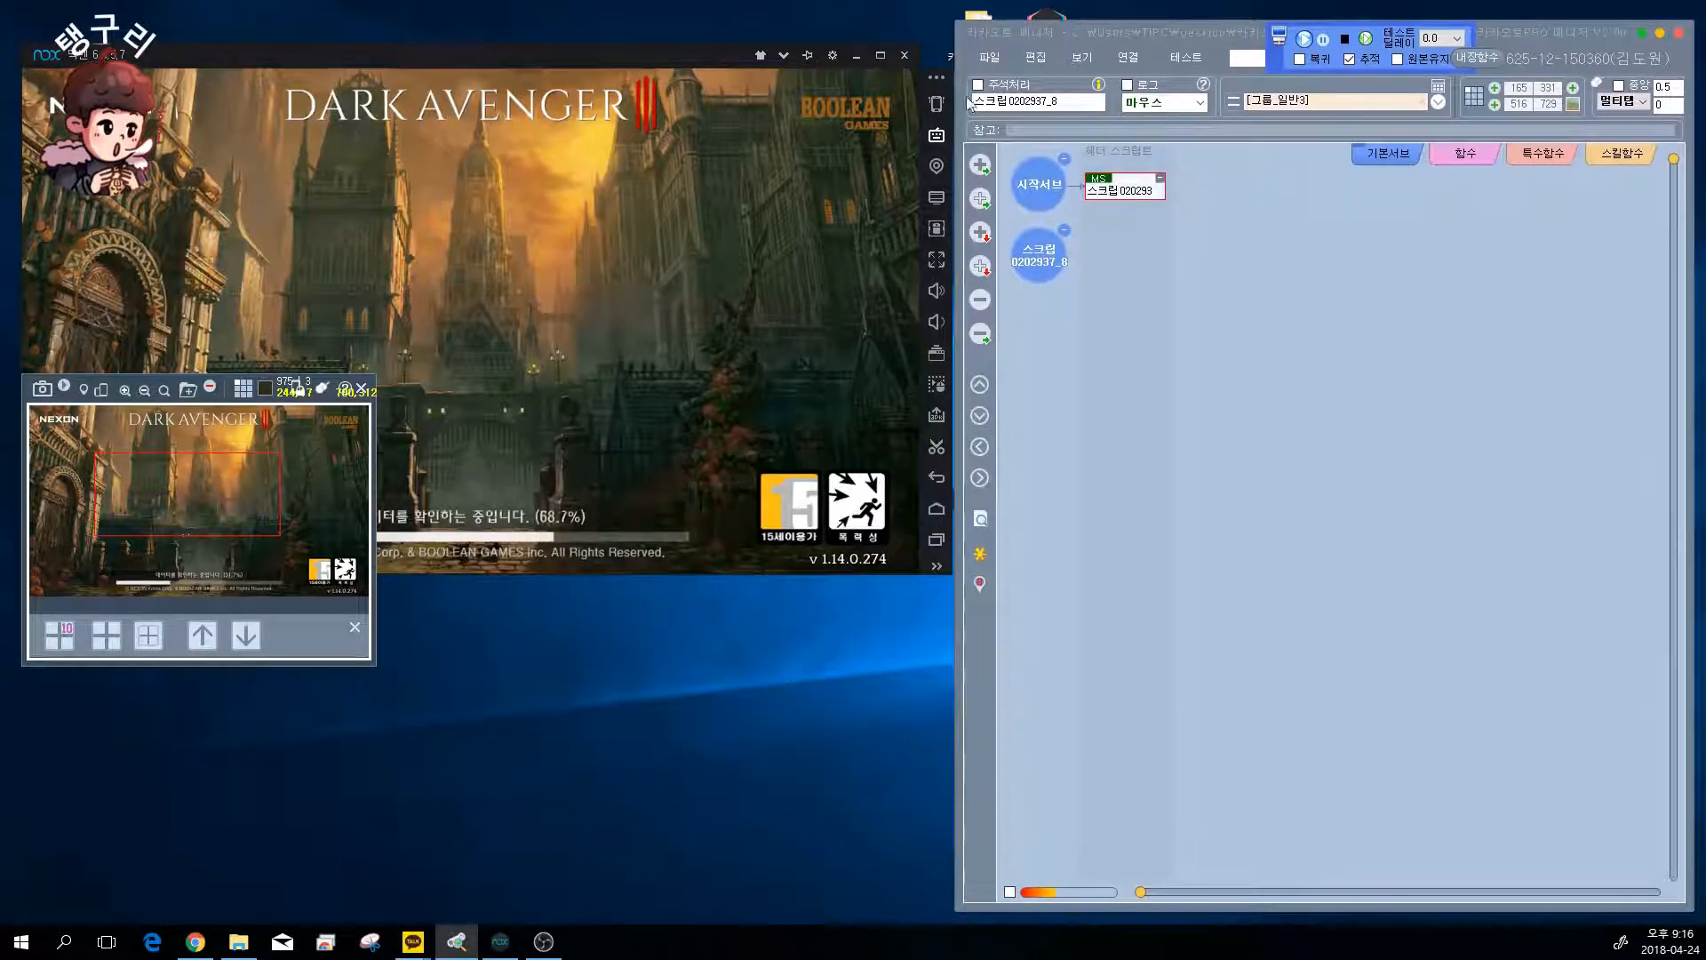
- Resize the capture preview to nearly the emulator's width and move the emulator up above it
left_click(124, 391)
left_click_drag(643, 401, 638, 280)
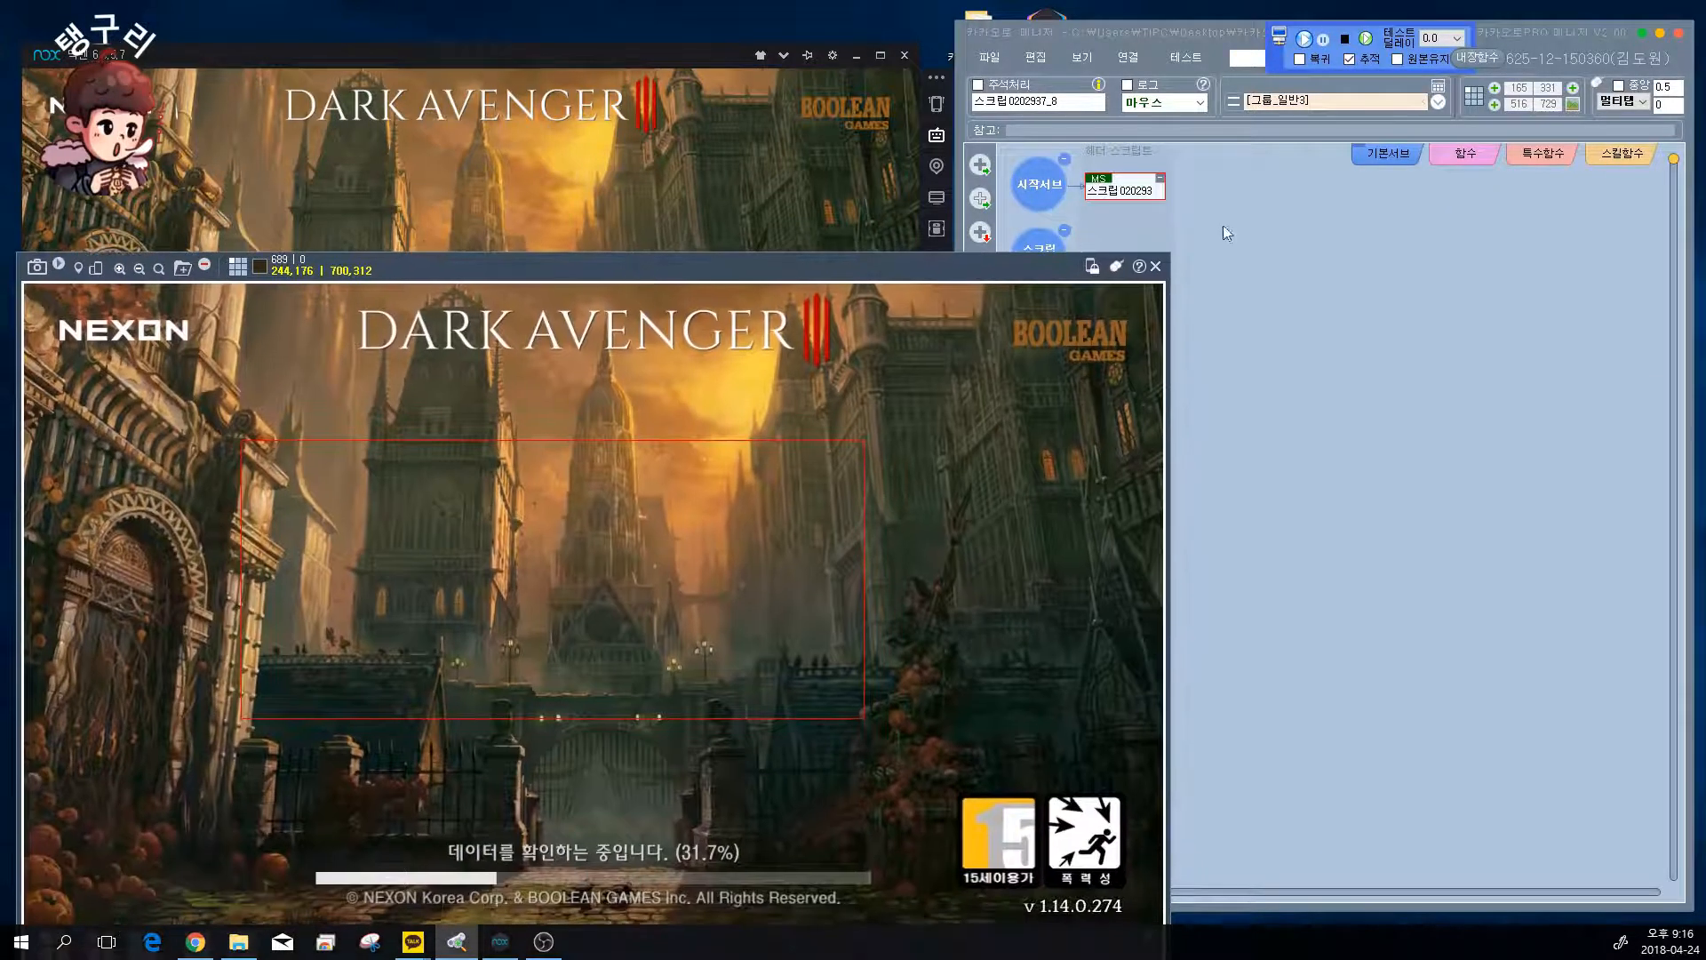
left_click_drag(1169, 258, 855, 407)
left_click_drag(725, 442, 709, 372)
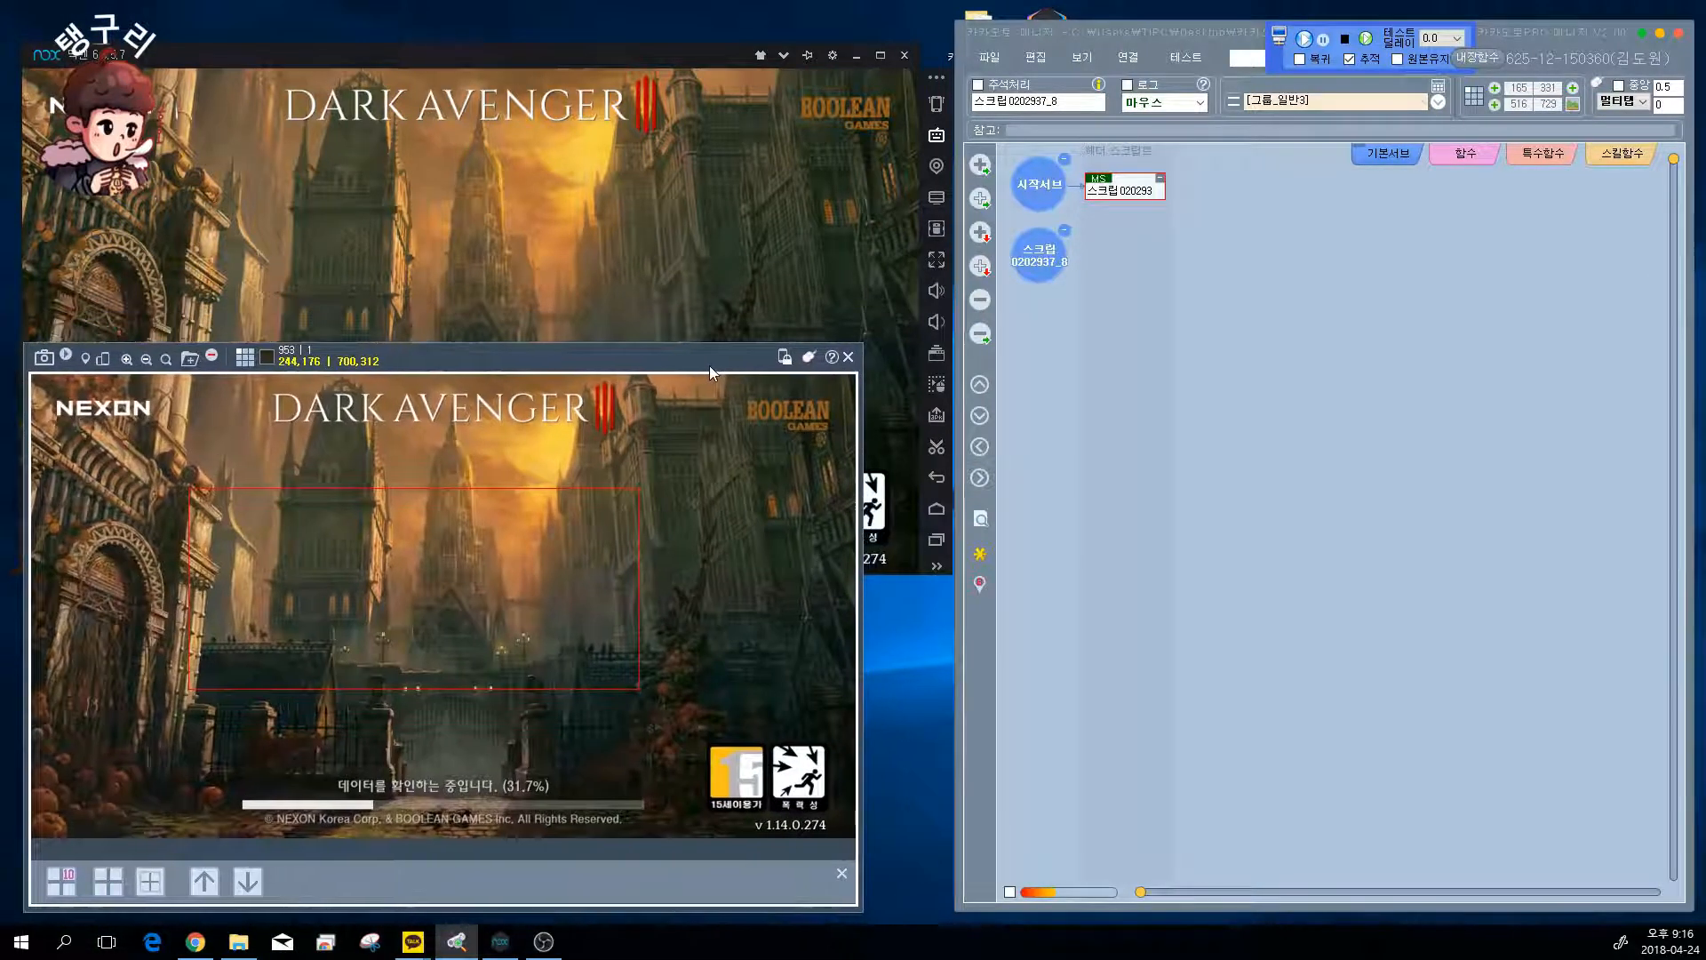
left_click_drag(678, 55, 674, 12)
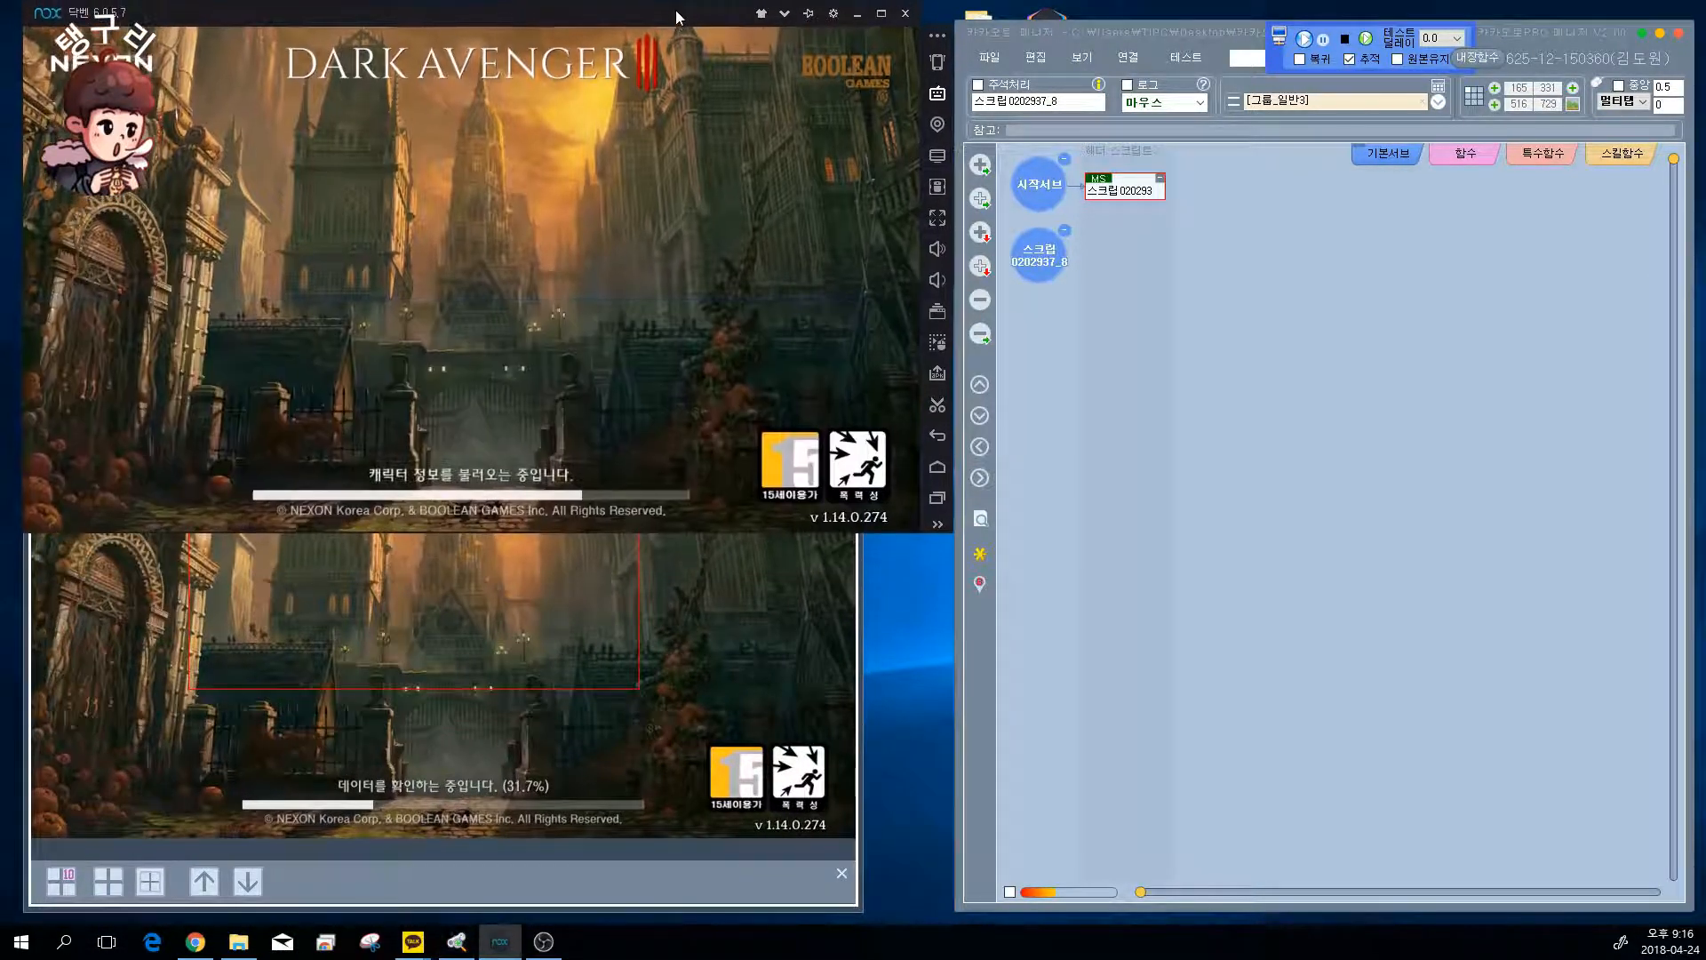
- Bring the capture preview in front of the emulator and move it lower, over the emulator's lower edge
left_click(734, 555)
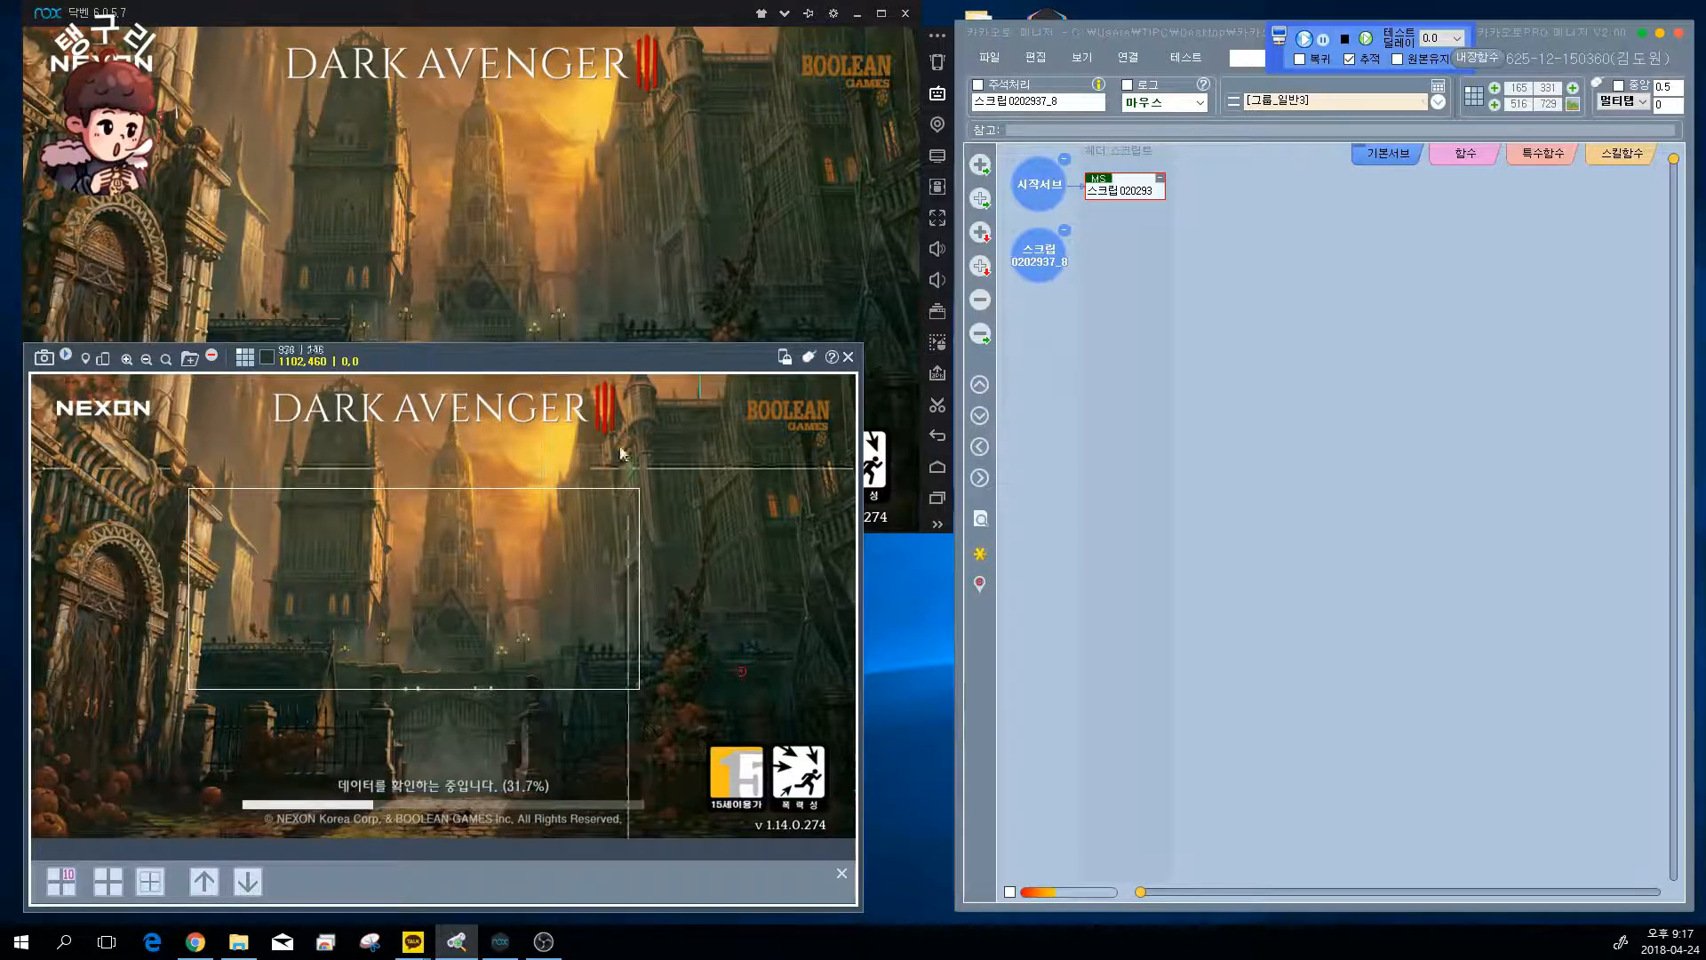
left_click_drag(680, 356, 765, 366)
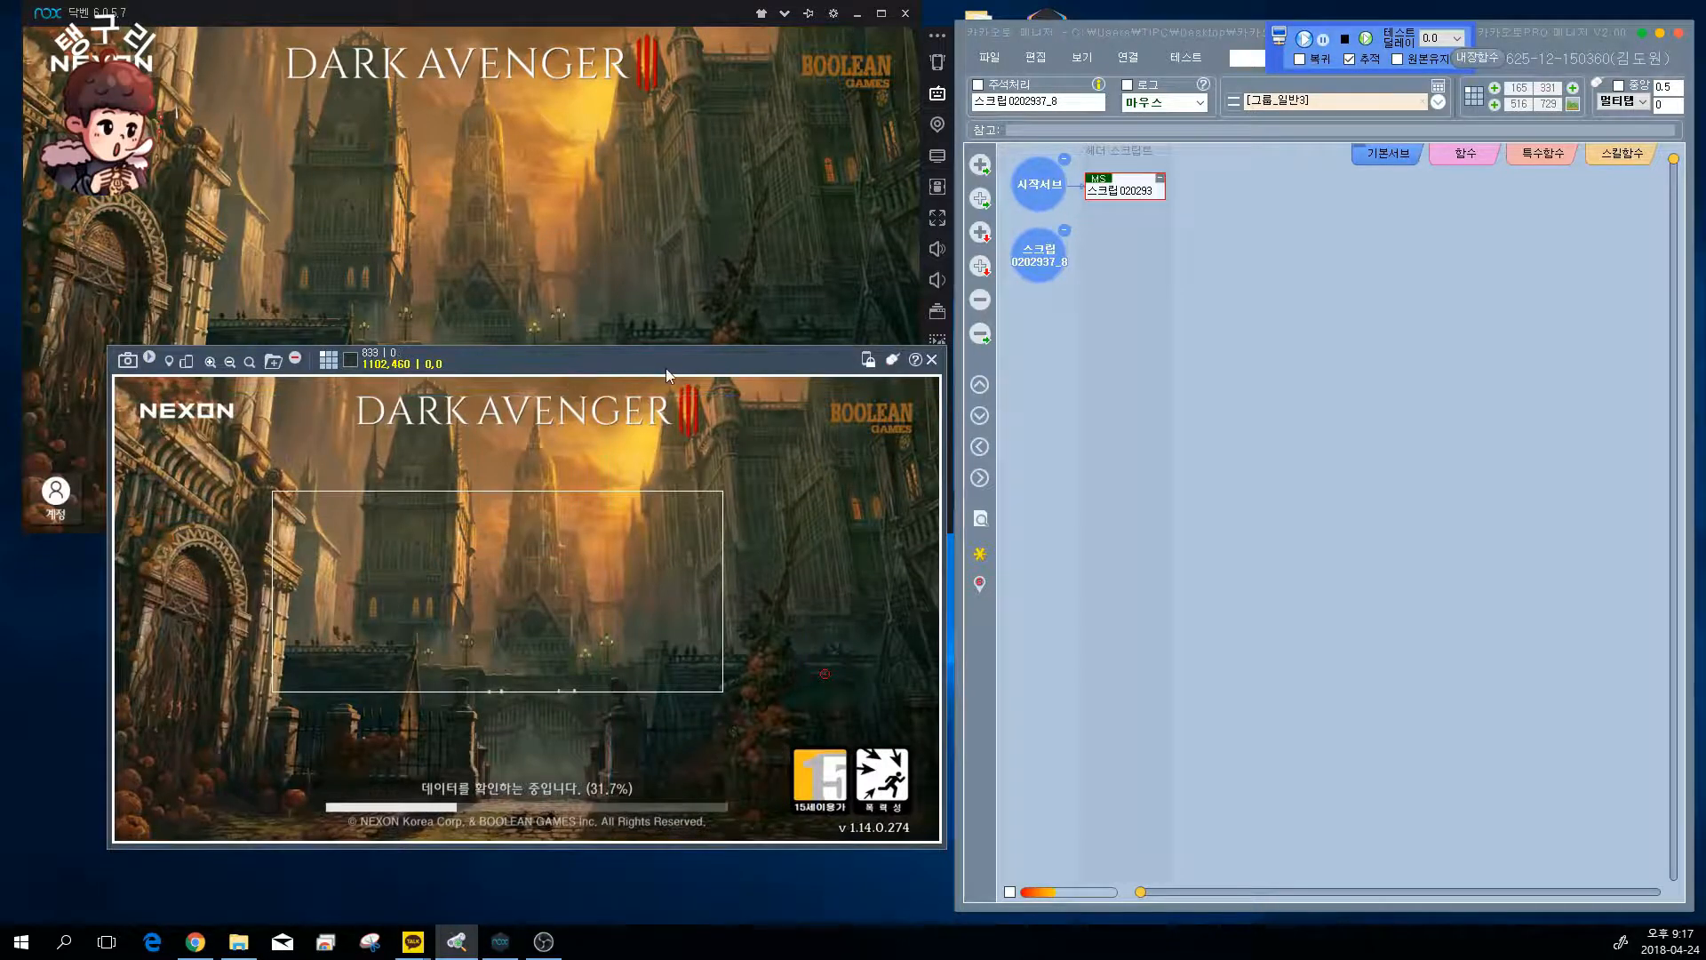
left_click_drag(665, 368, 661, 435)
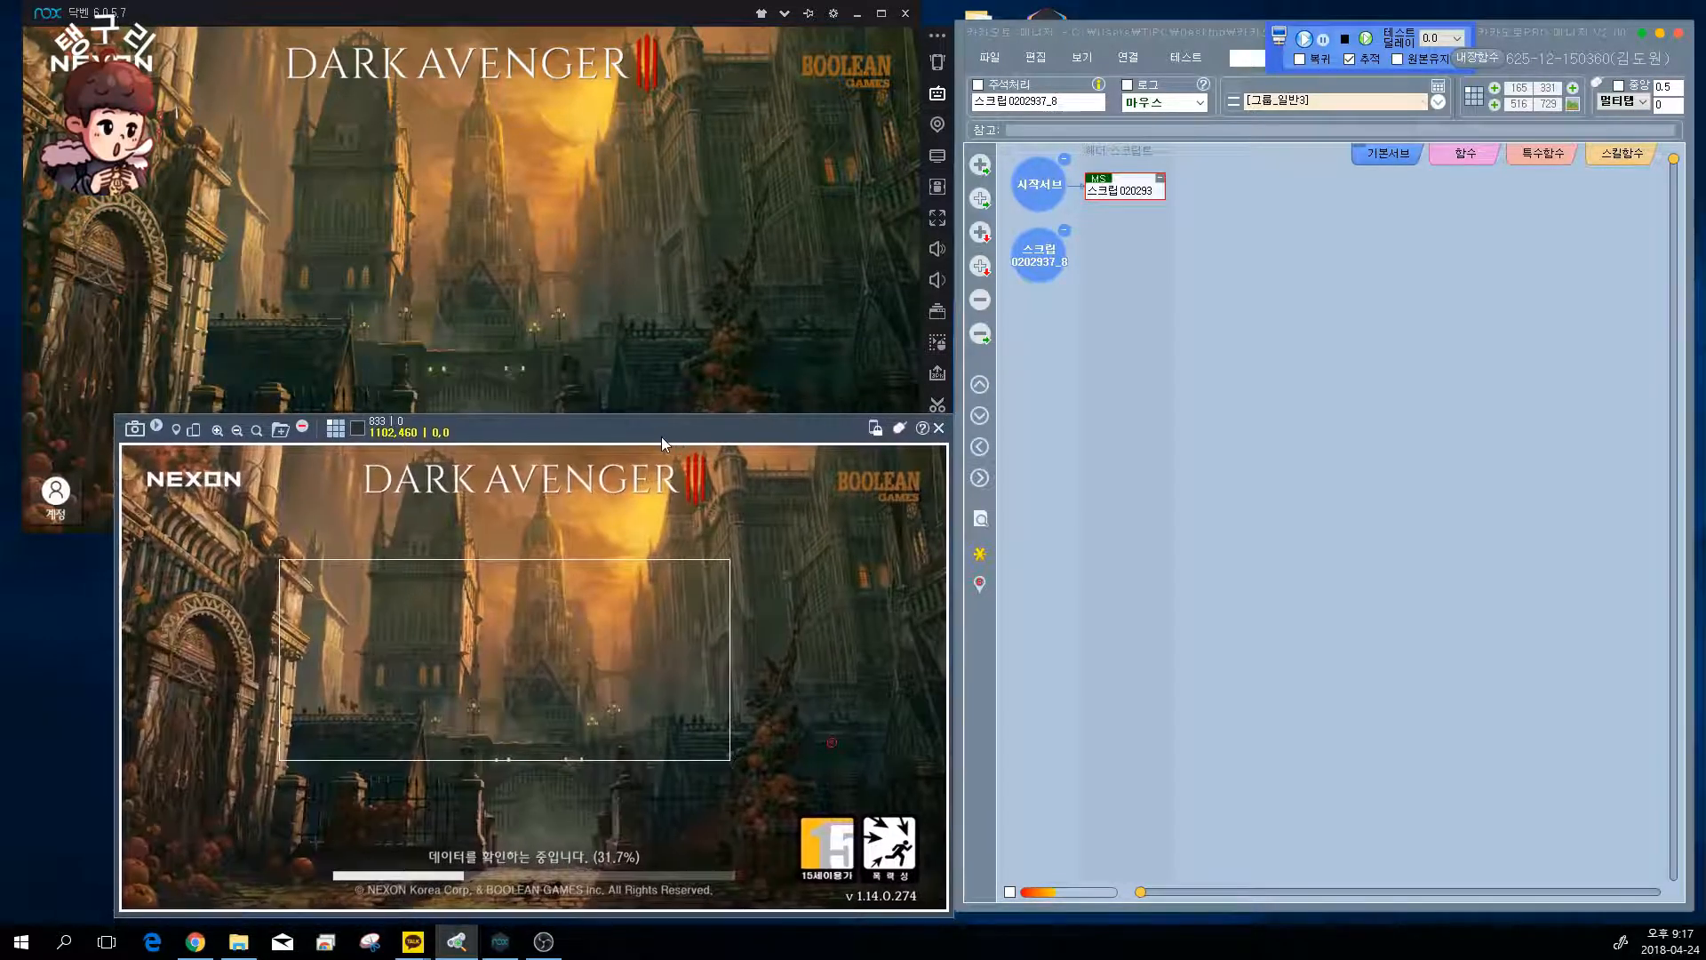
- Return the game from character selection to its title screen and recapture that screen in the capture preview
left_click(602, 24)
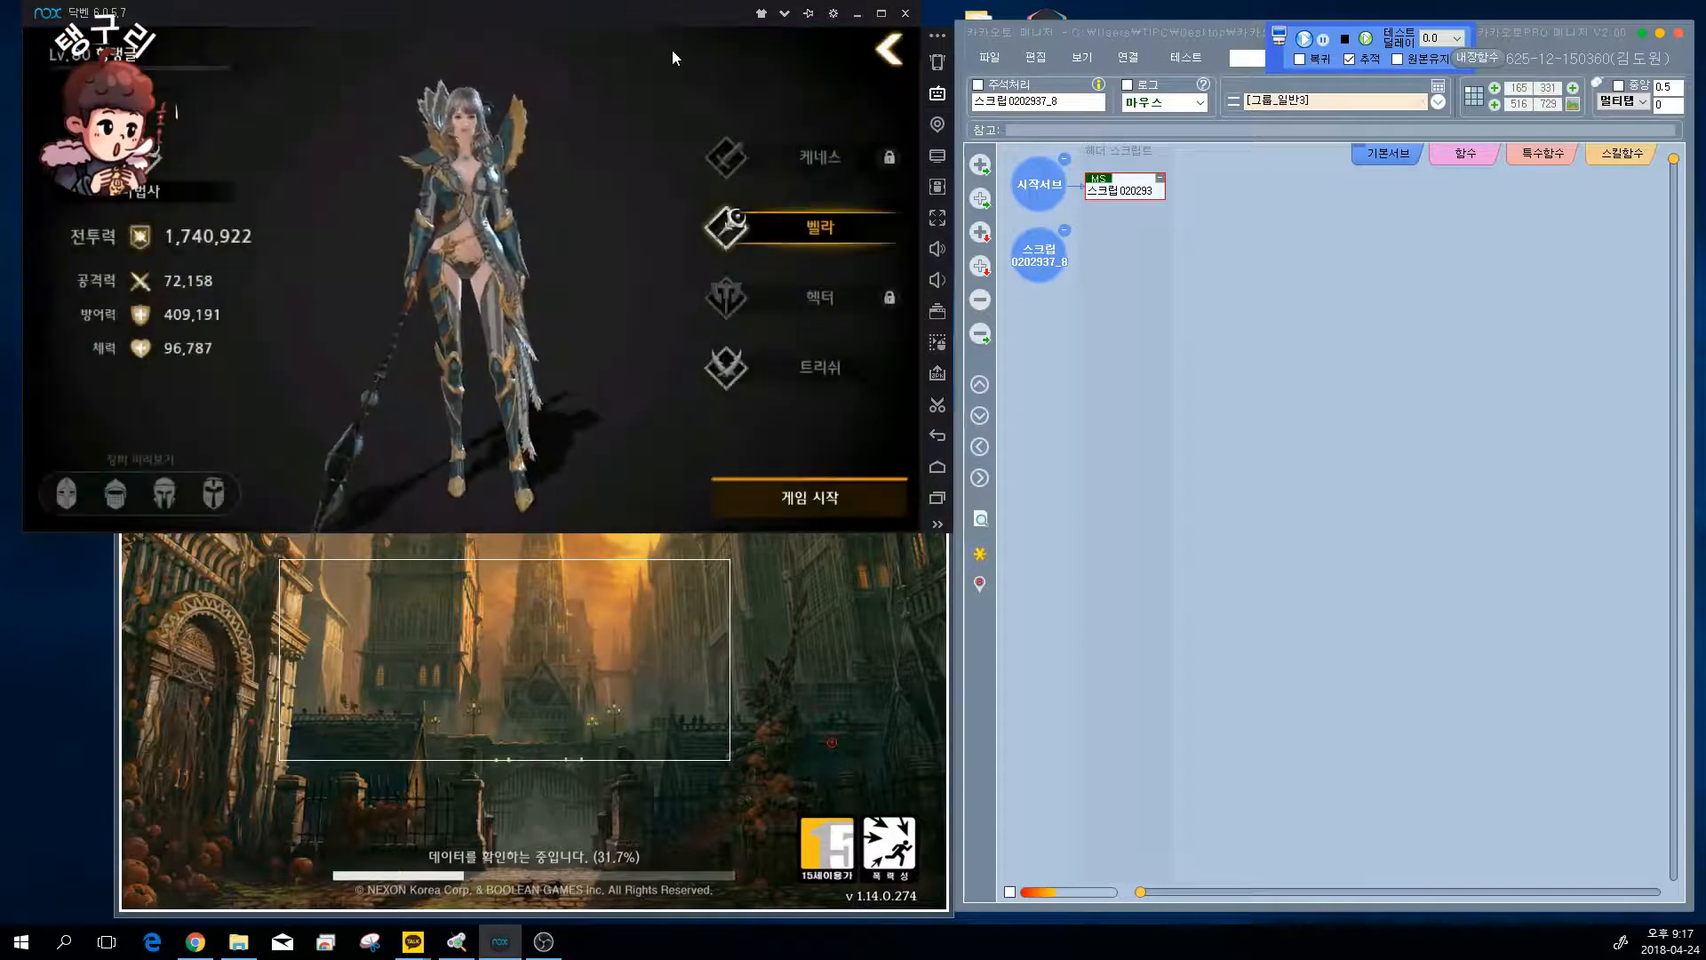
left_click(896, 51)
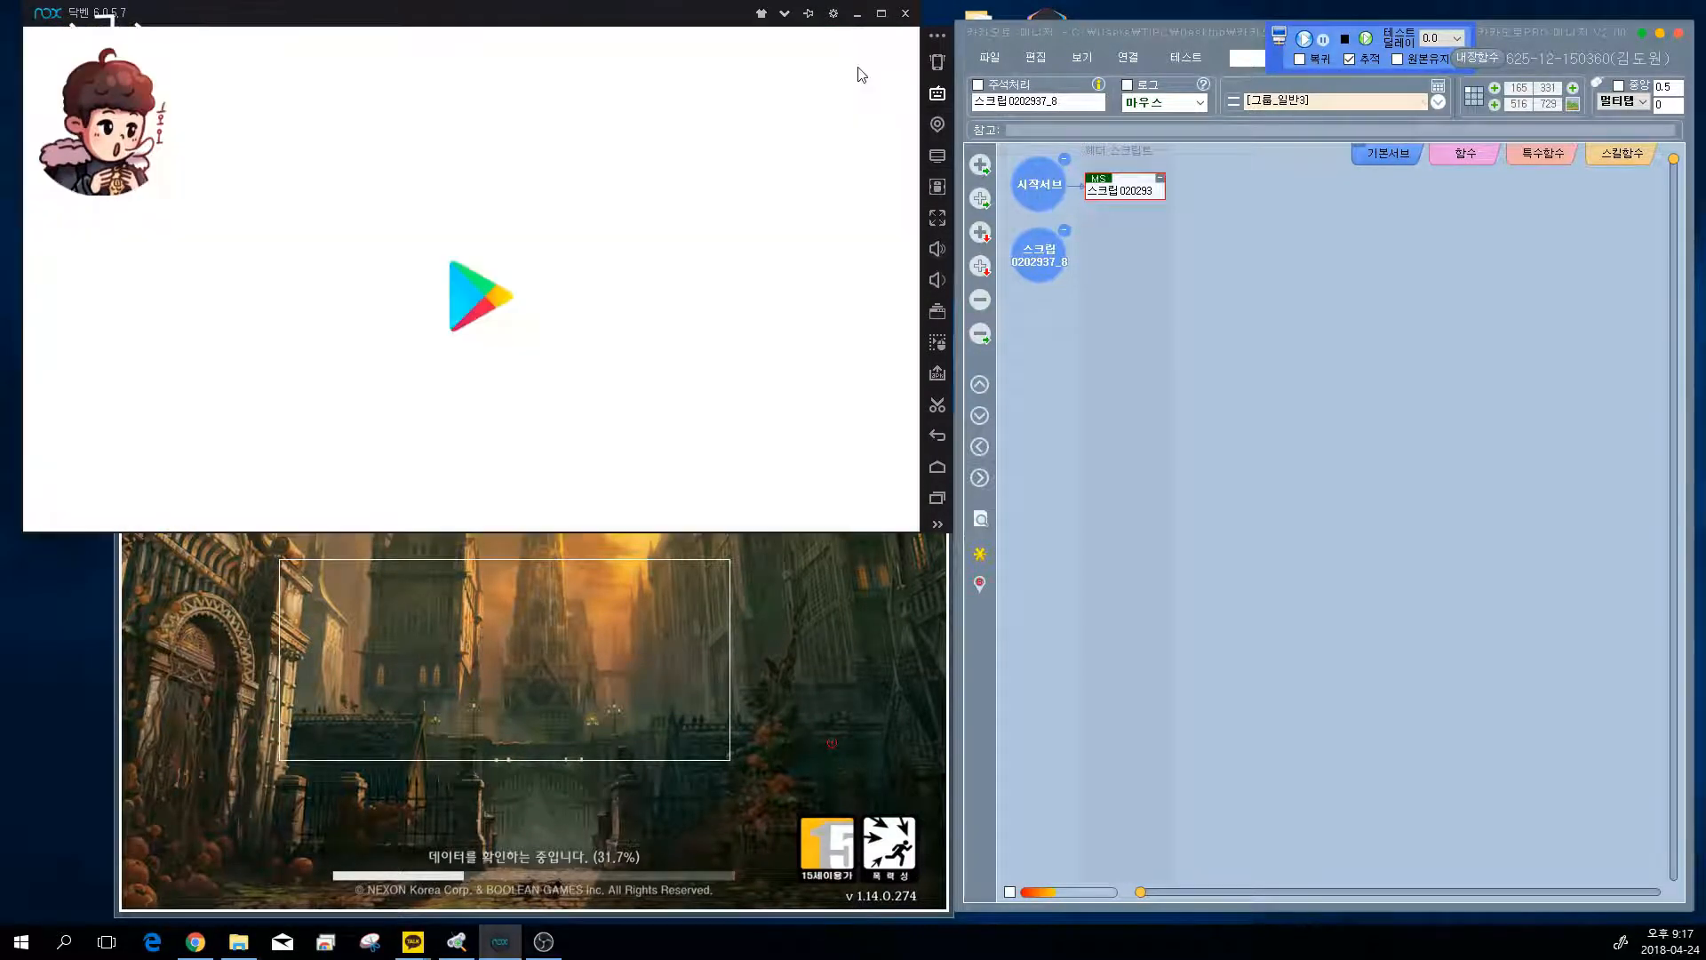
left_click(864, 671)
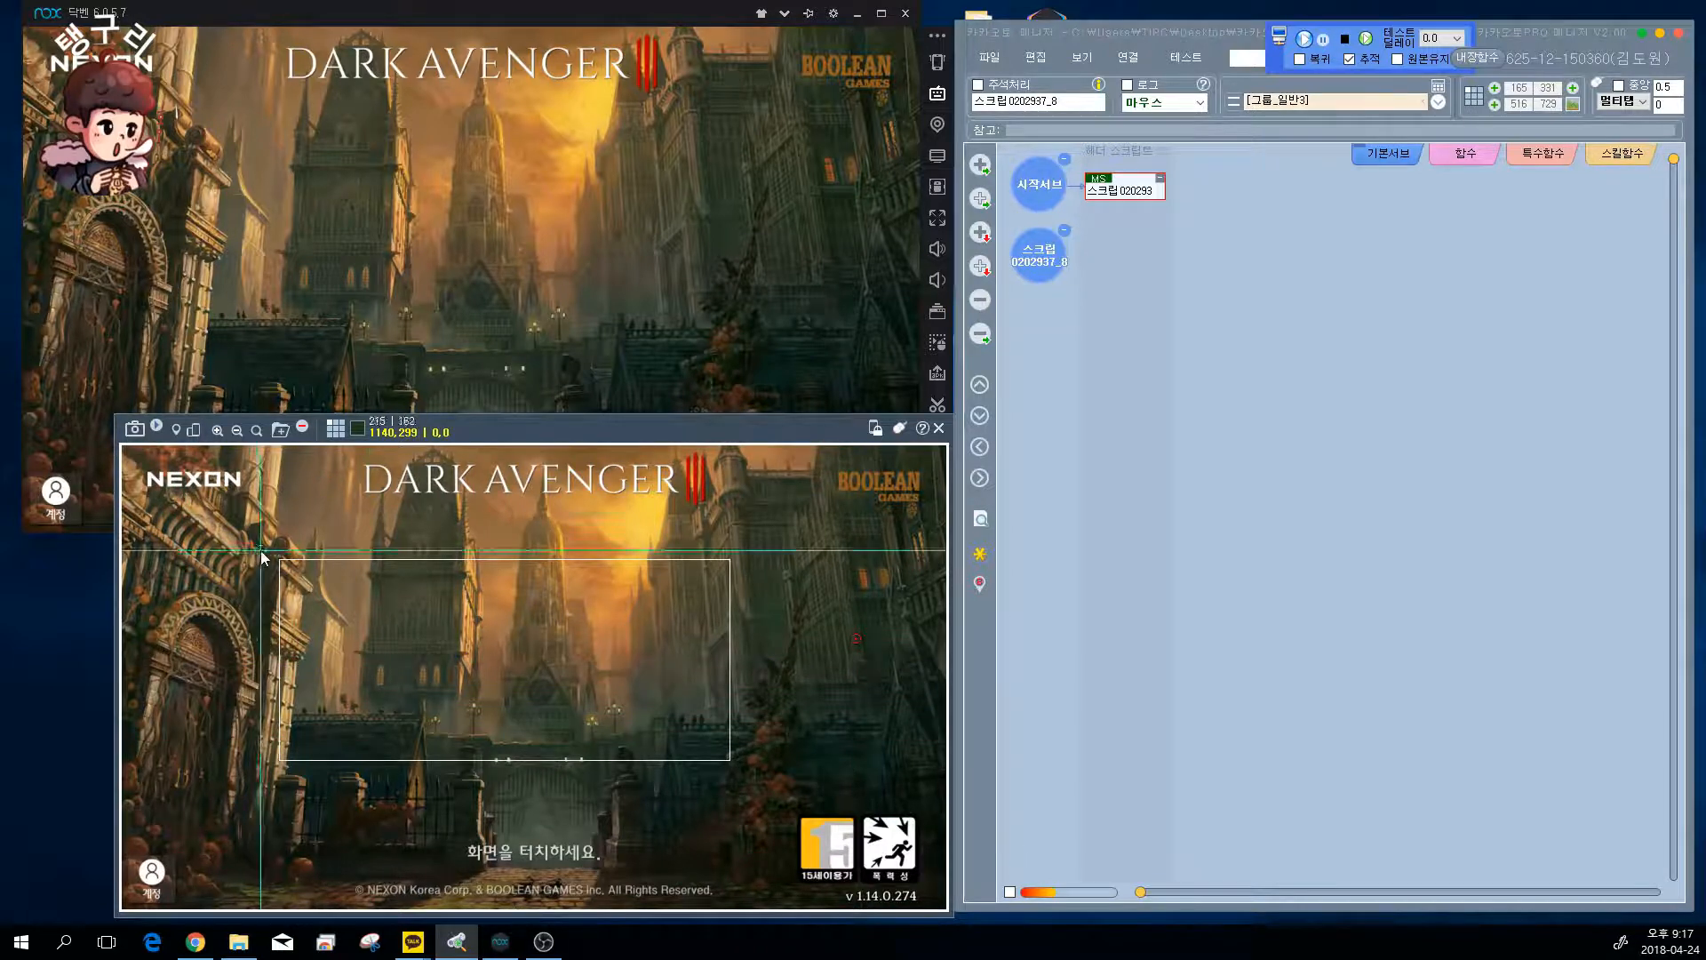
- Try selection regions on the captured title screen: a wide central band, the 15 age-rating icon, and nearly the whole image
left_click_drag(257, 546, 804, 675)
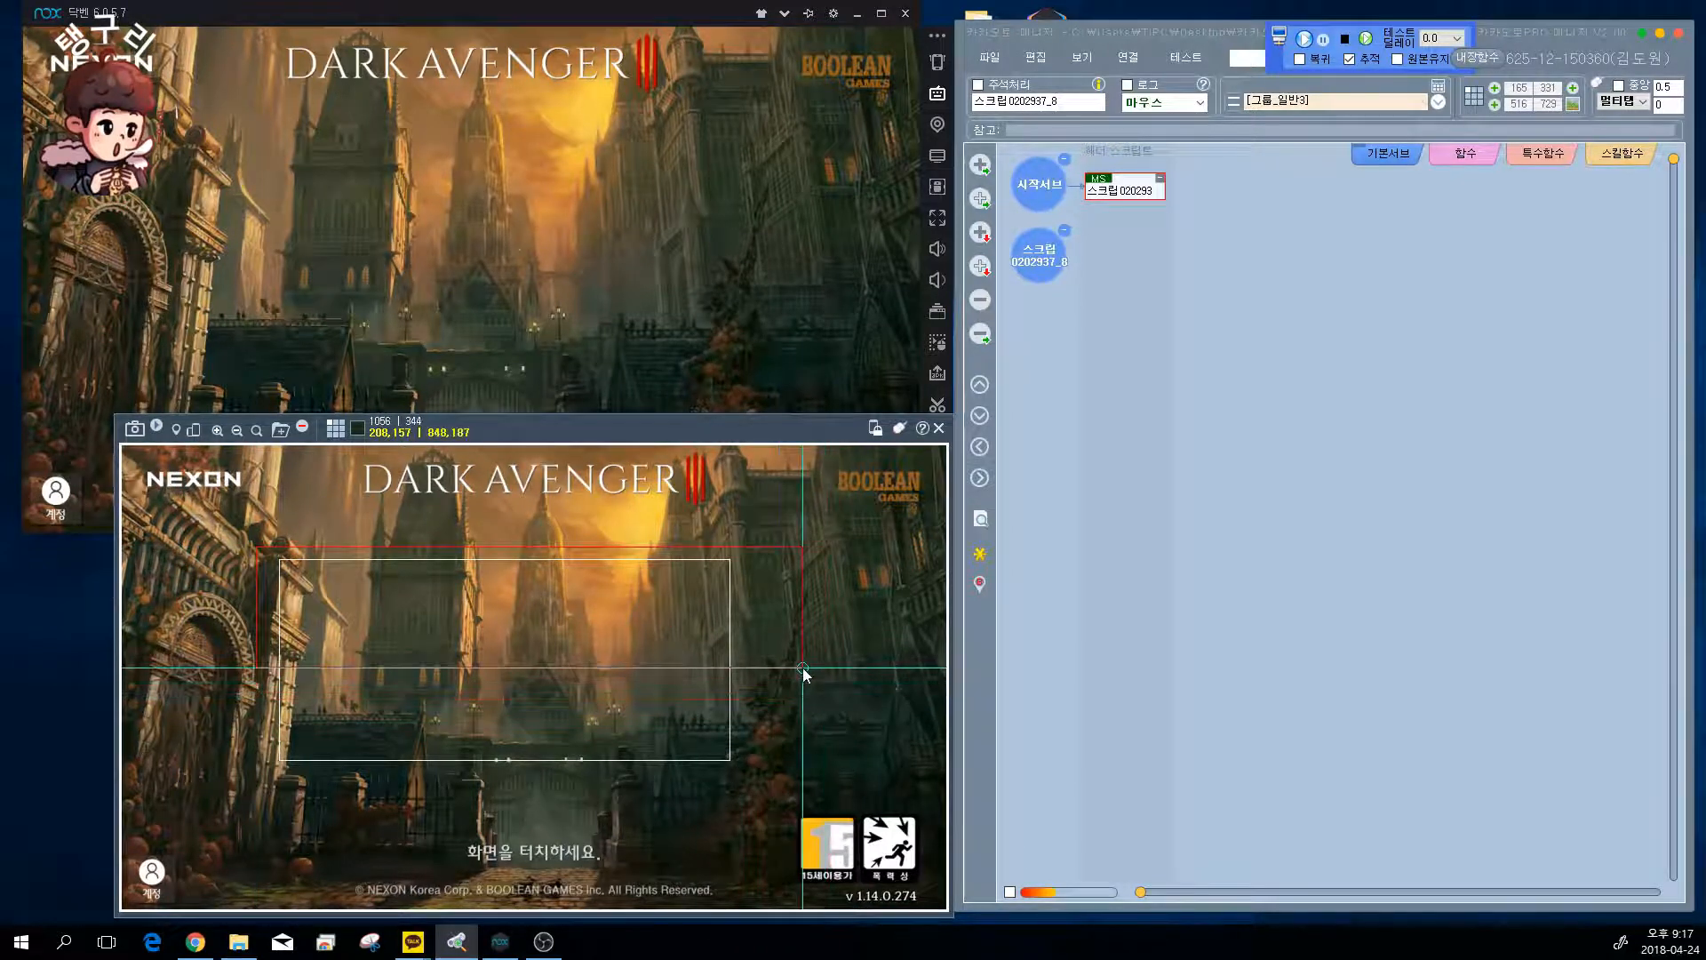
left_click_drag(243, 530, 828, 687)
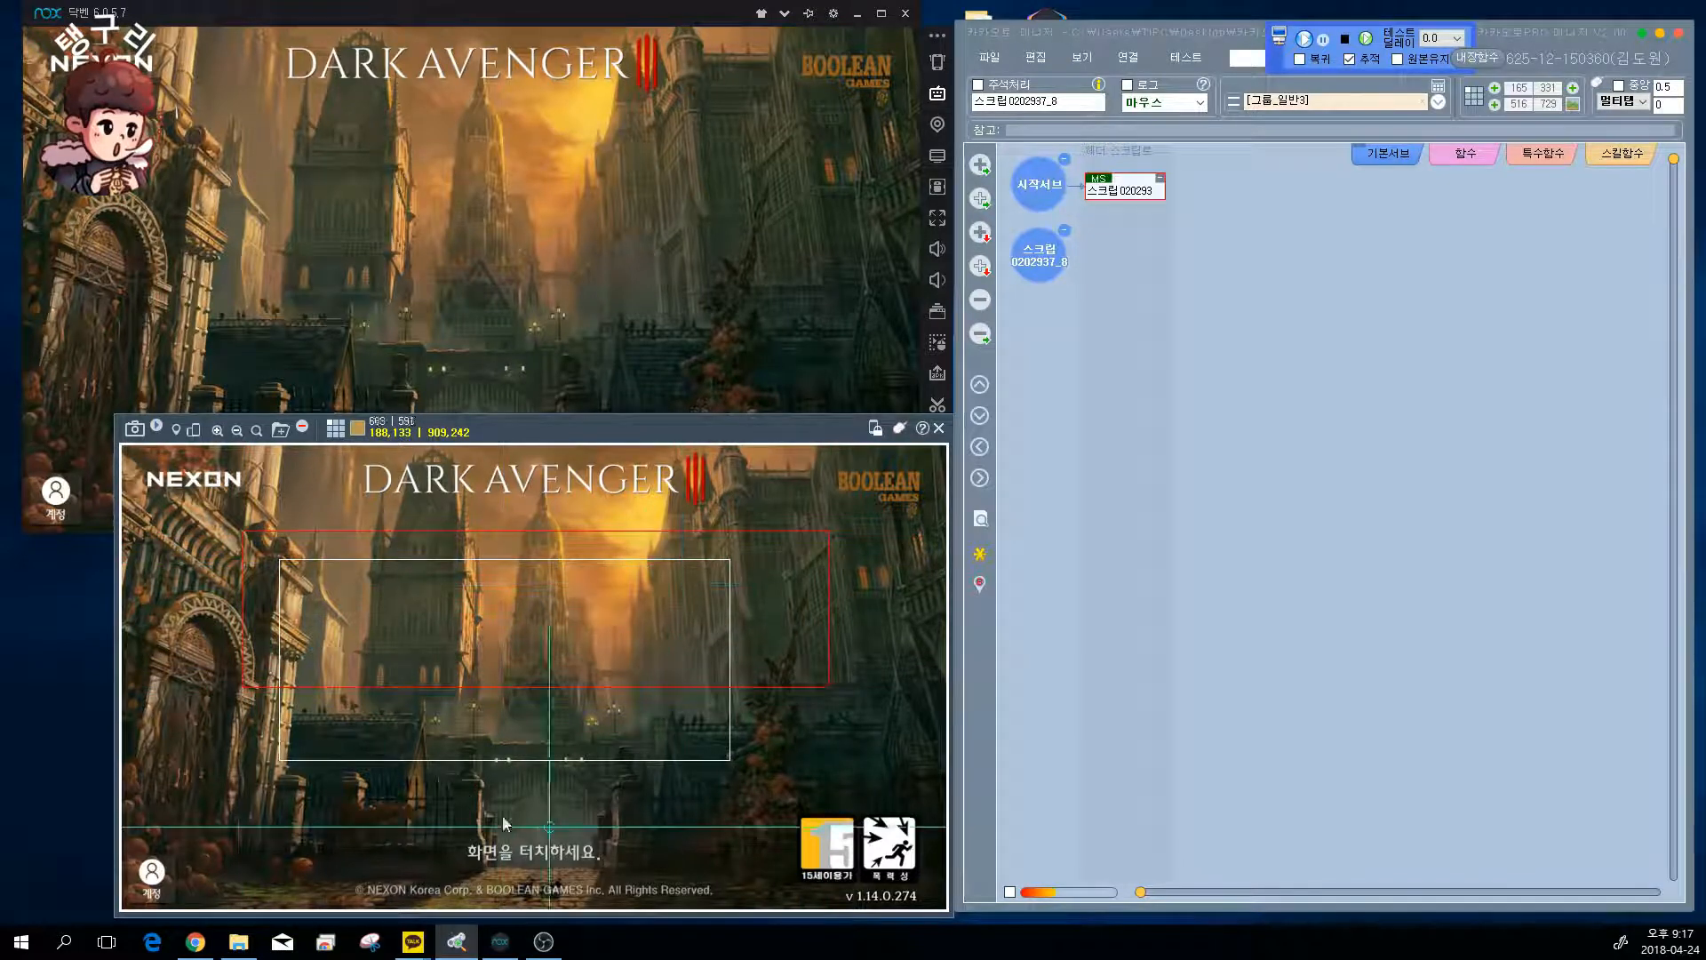
left_click(843, 705)
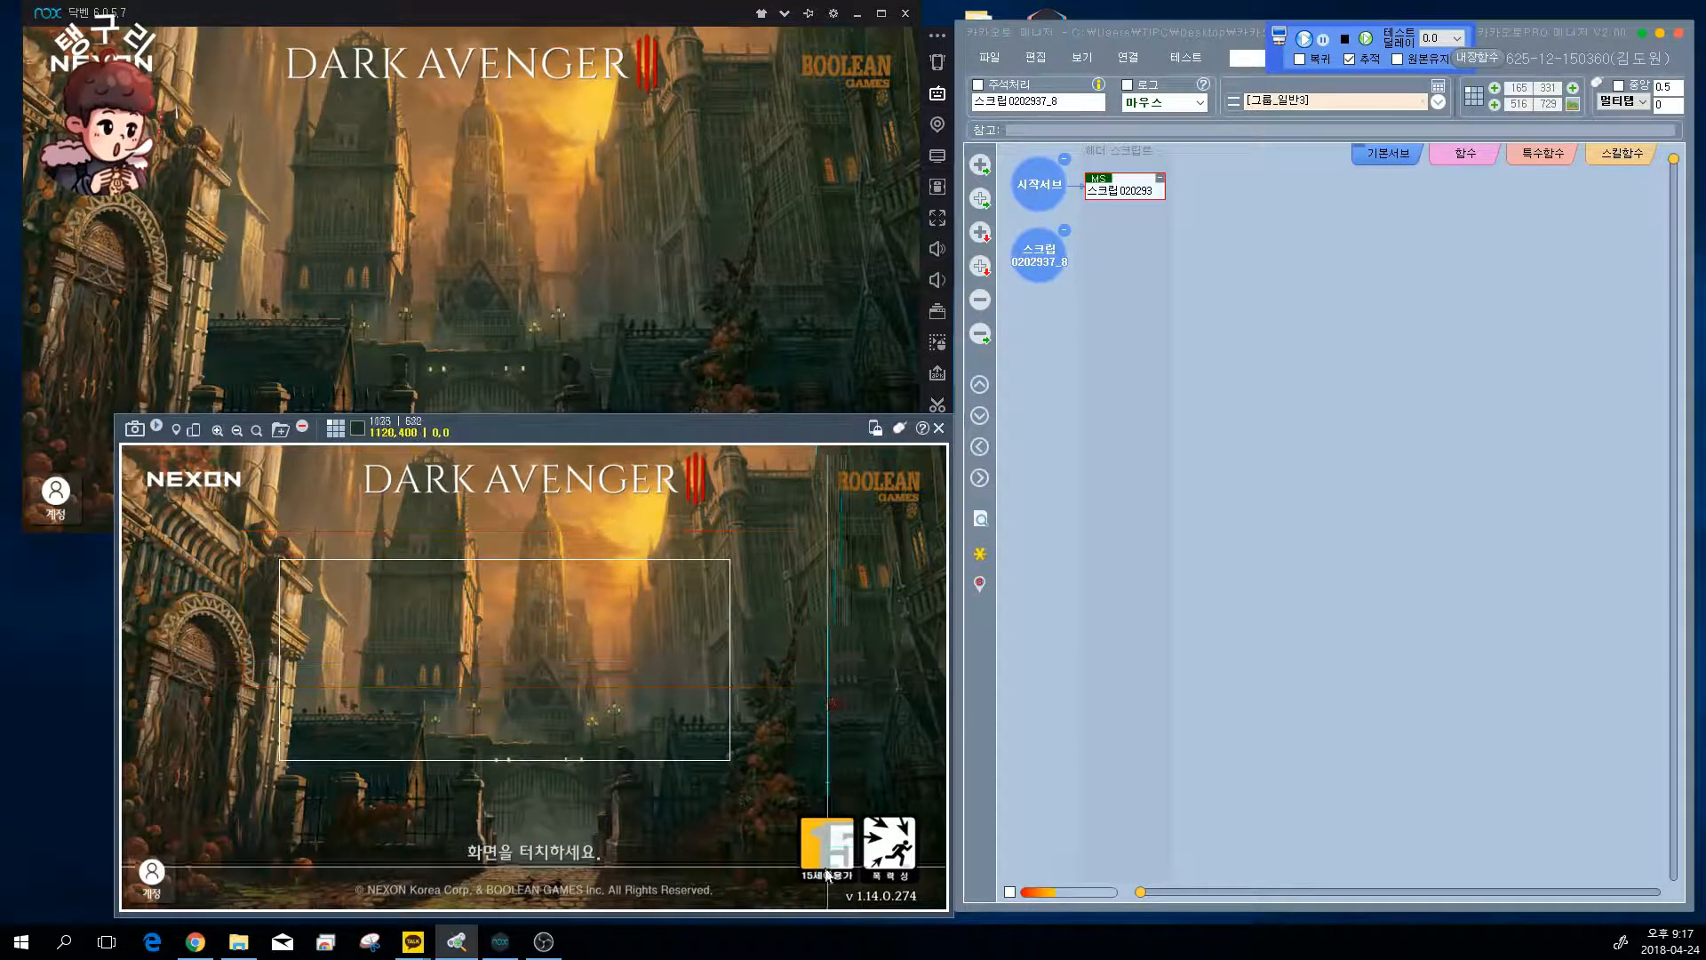
left_click_drag(804, 819, 846, 865)
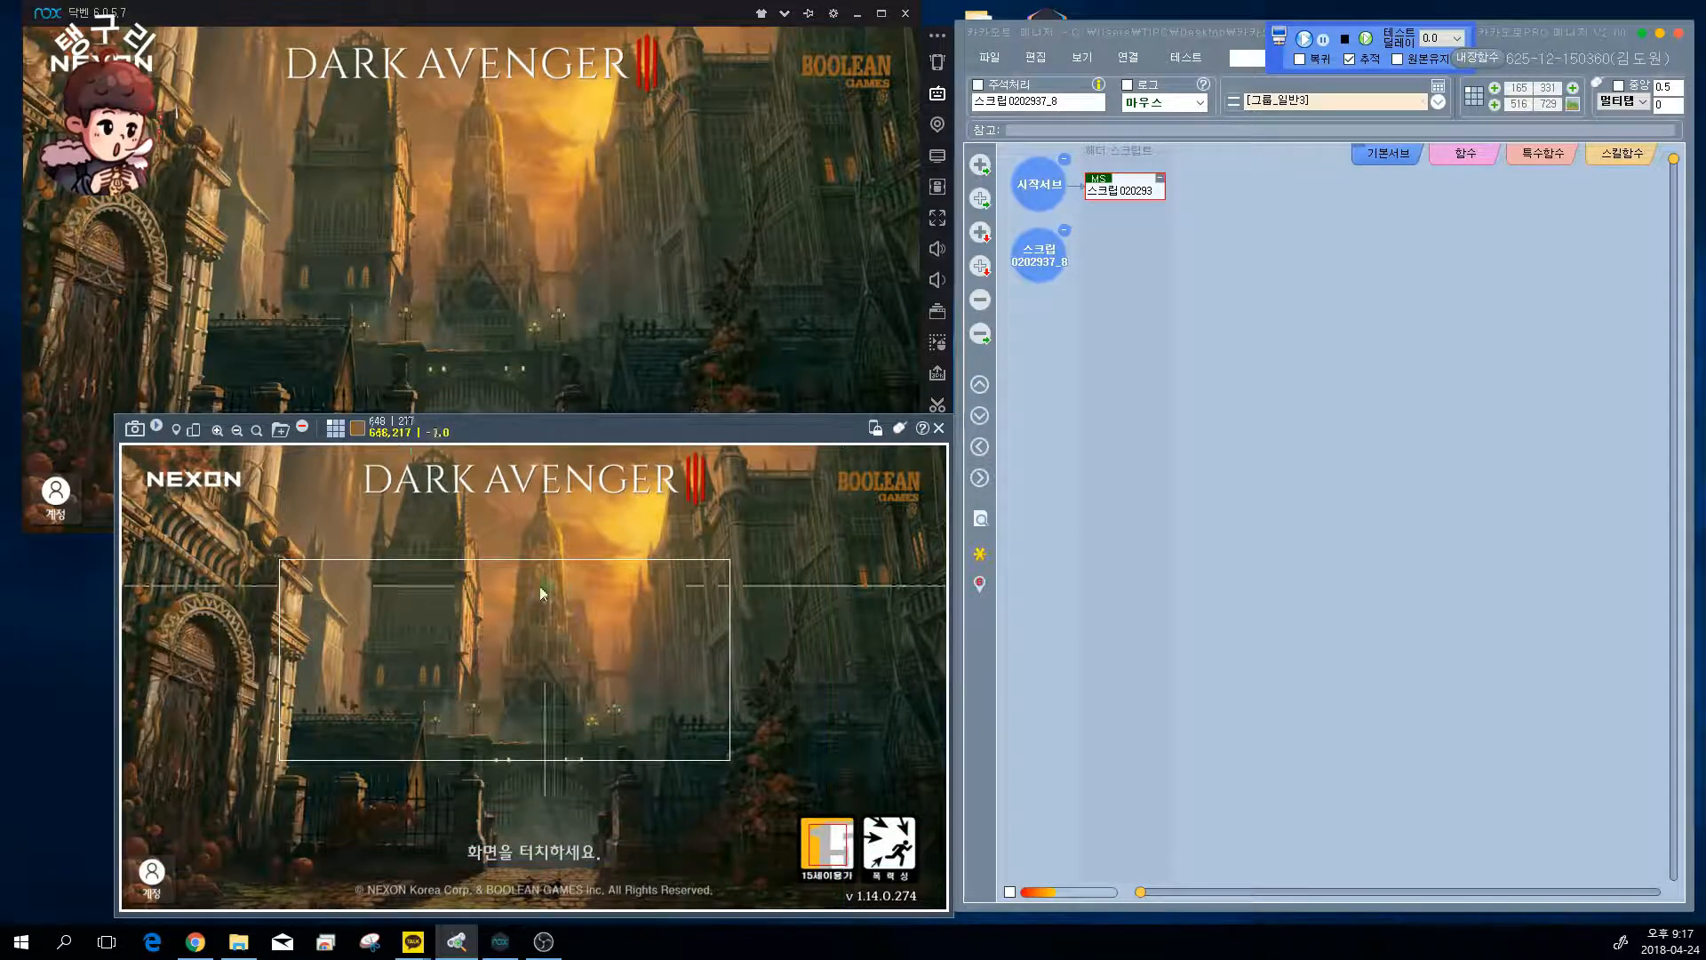
left_click_drag(134, 456, 938, 905)
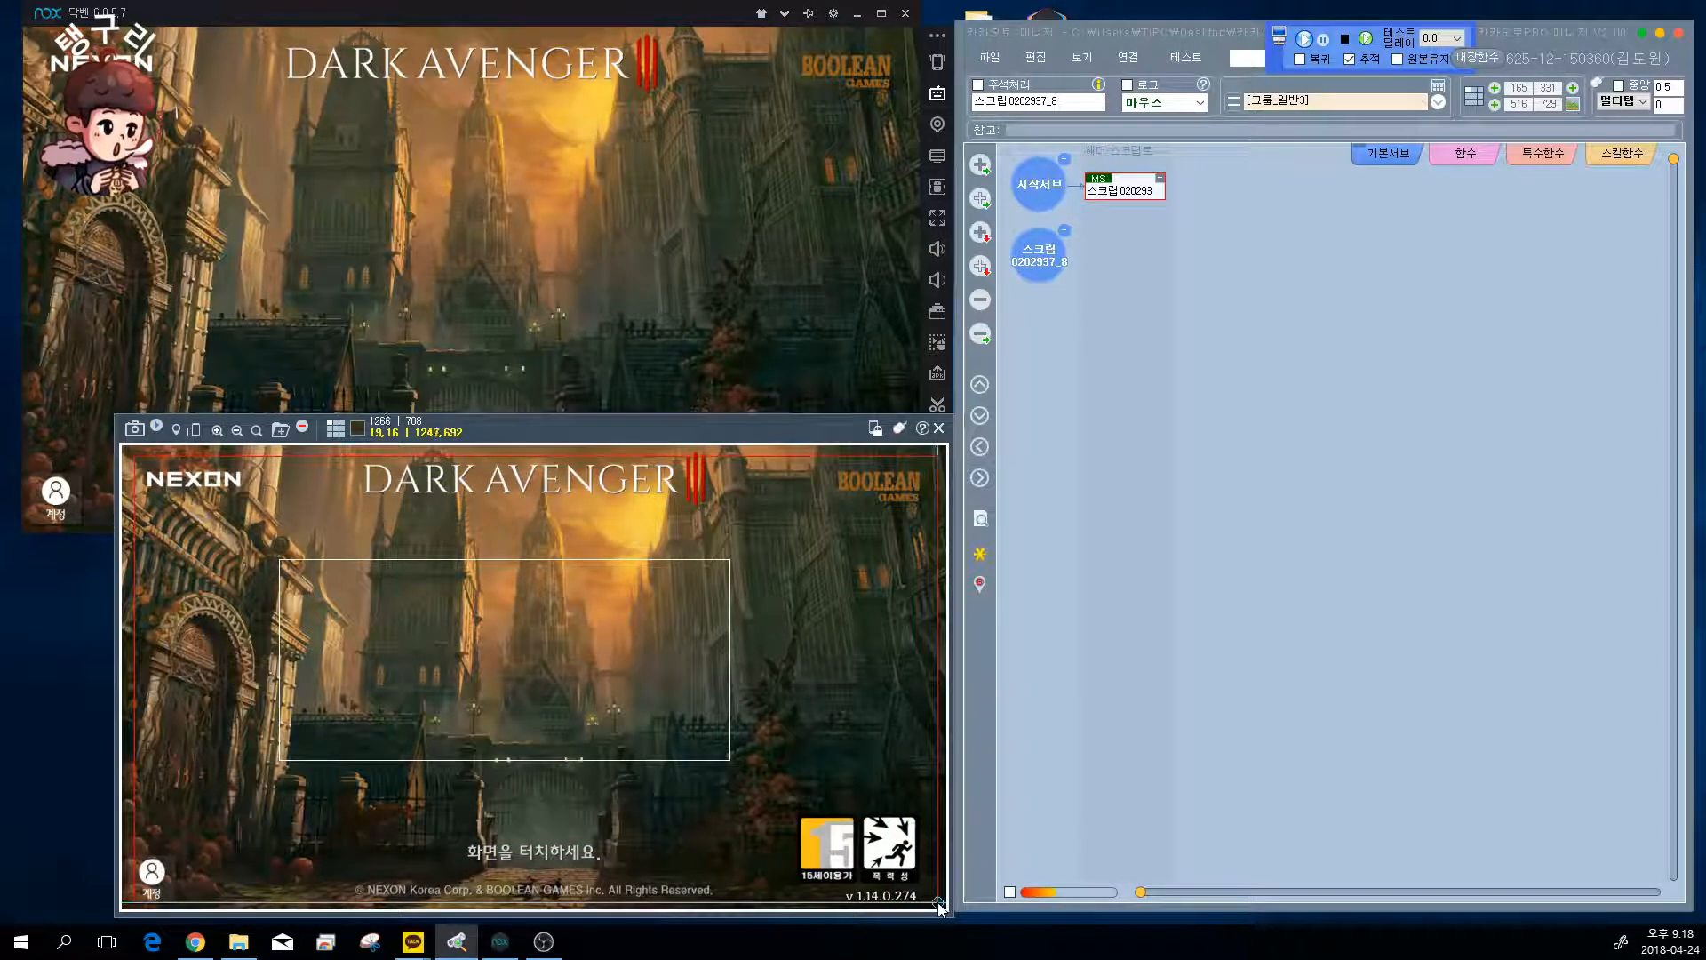
left_click(876, 729)
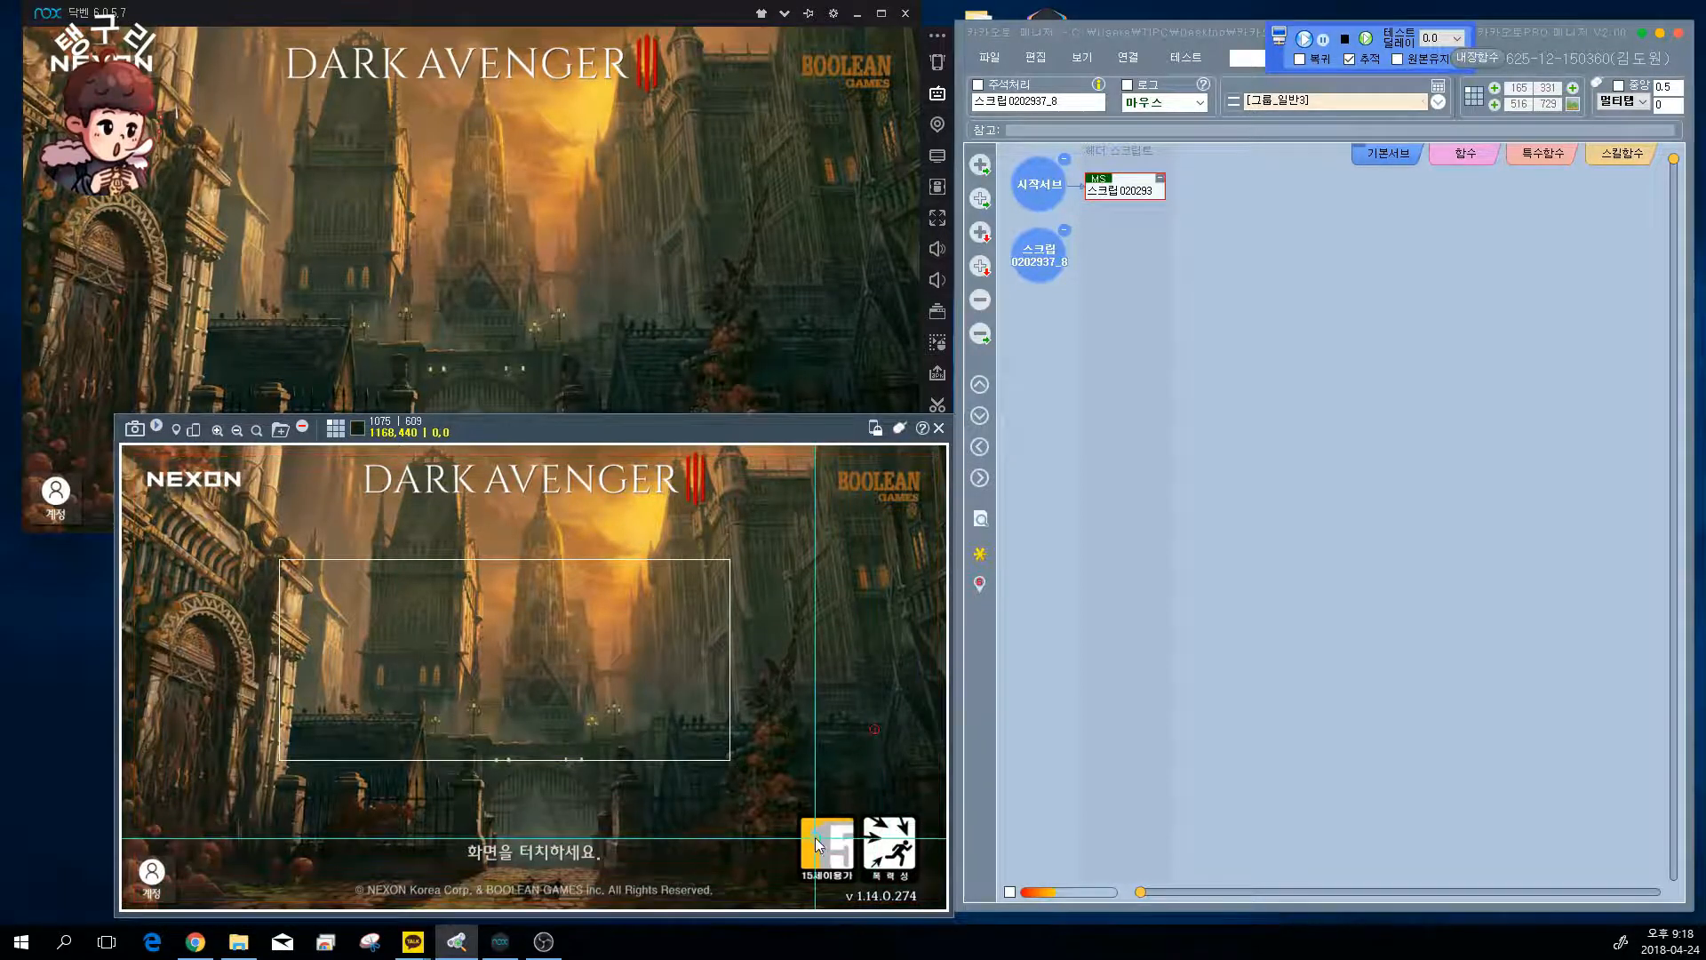
- Mark a region of about 64 by 68 around the 15 age-rating icon and align the capture preview with the emulator's left edge
left_click_drag(807, 822, 848, 866)
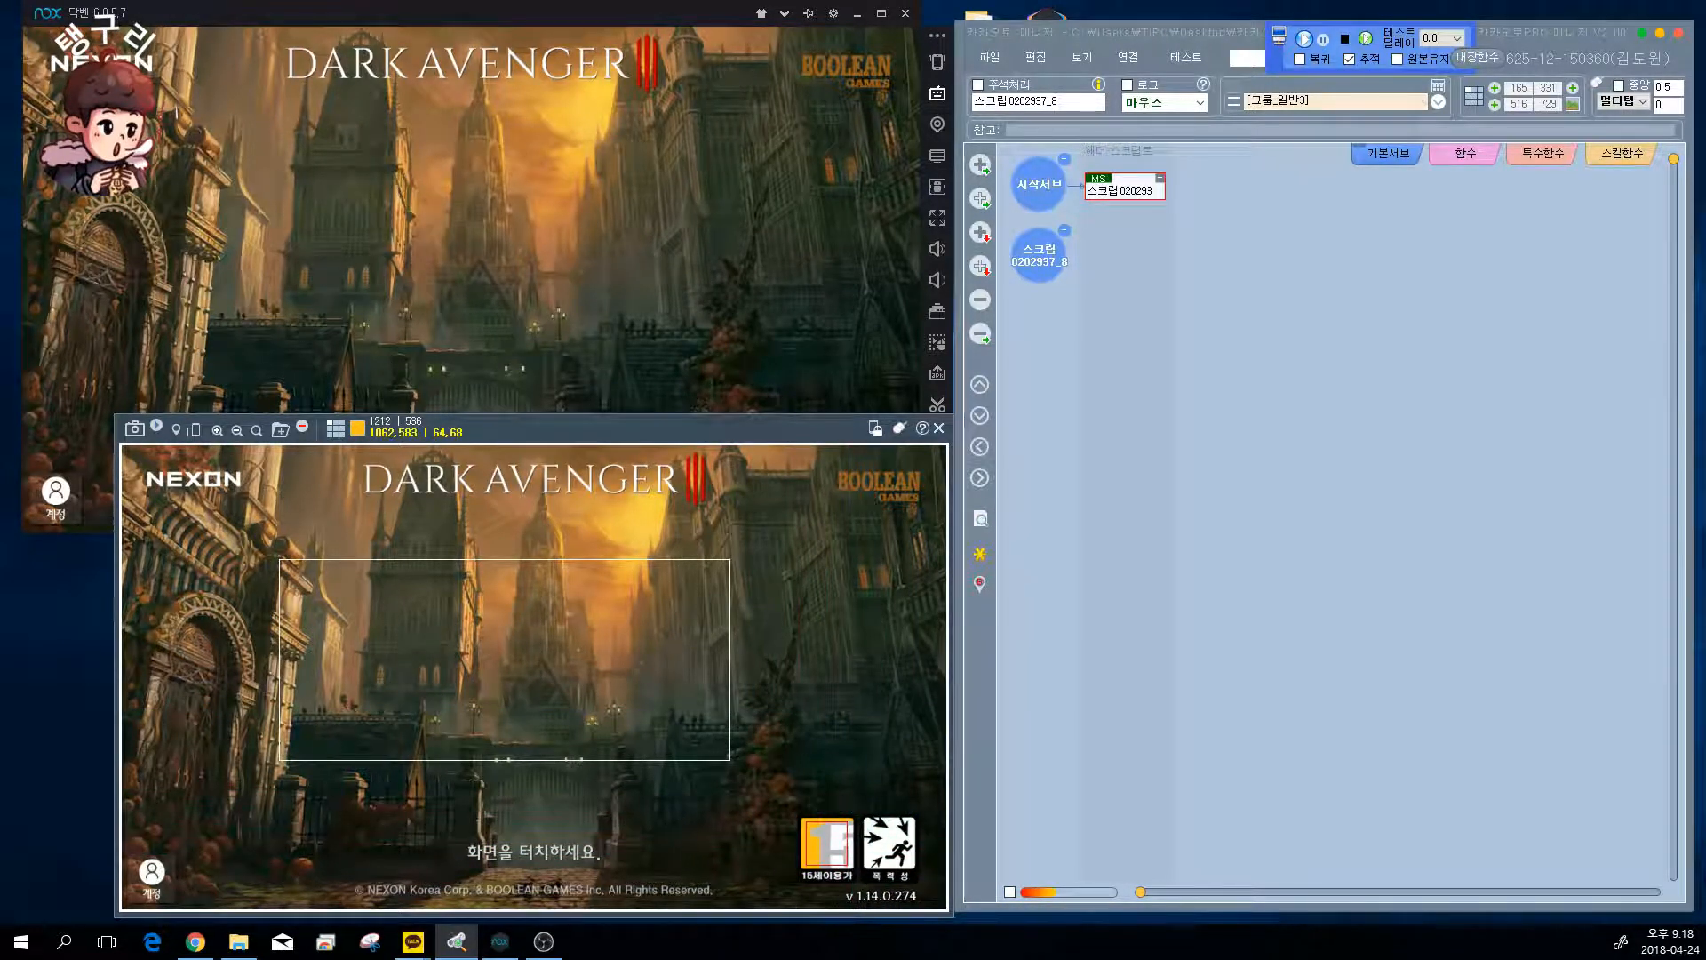
left_click_drag(732, 432, 640, 428)
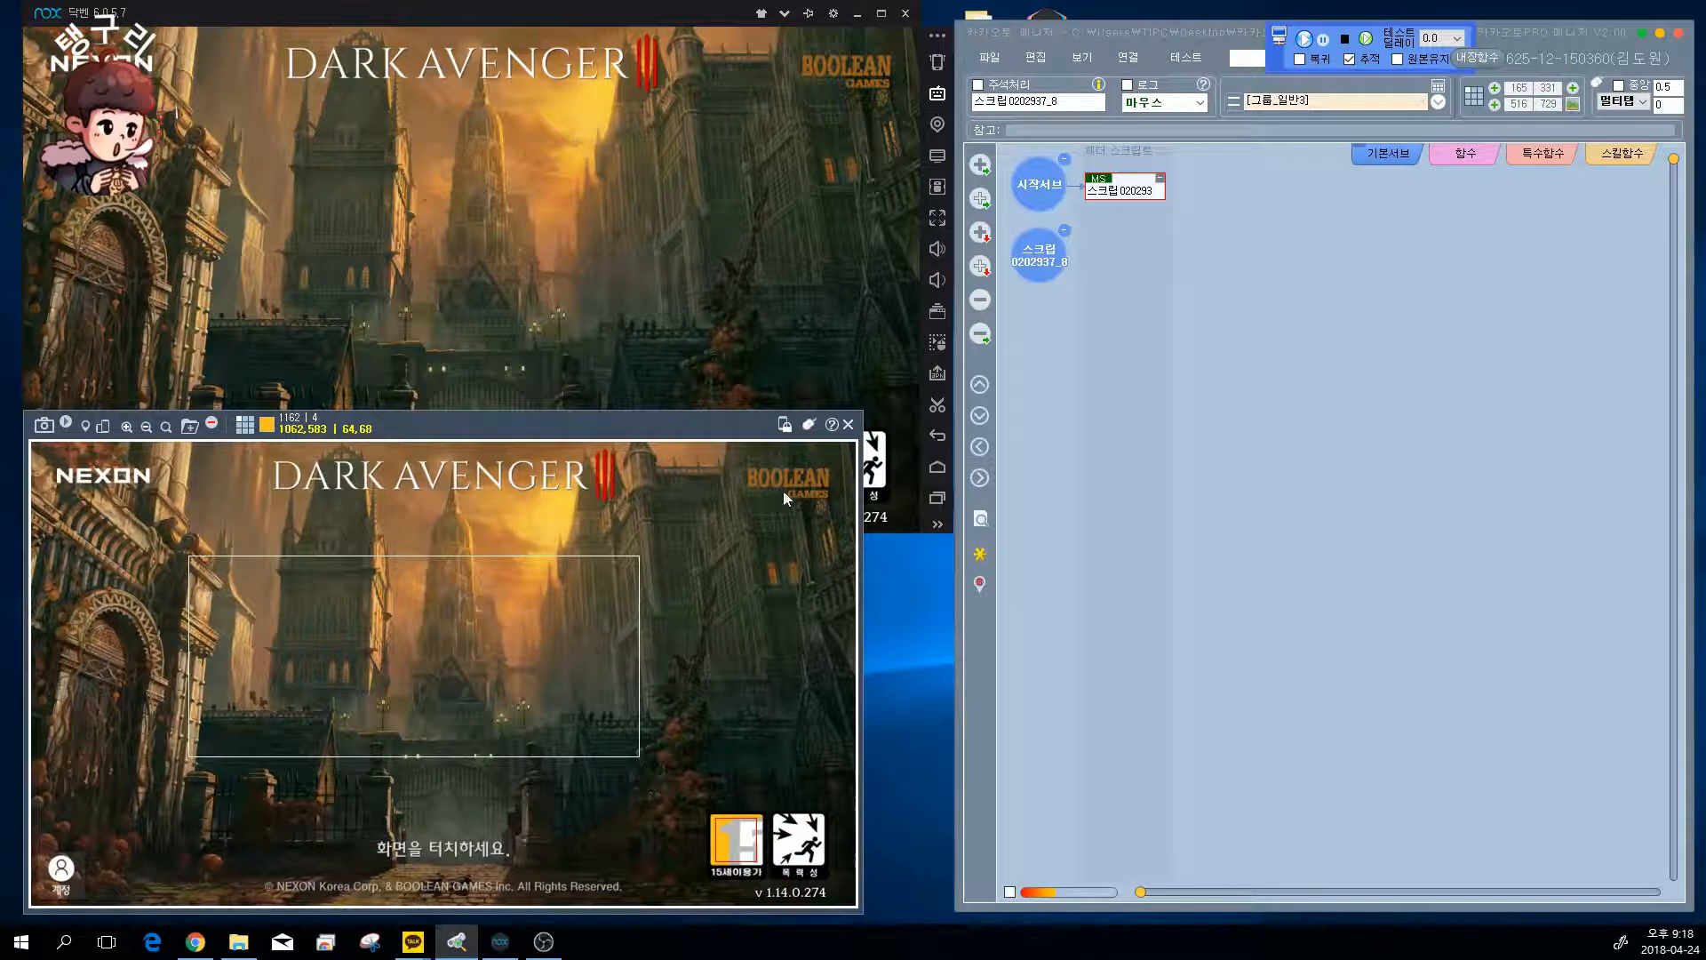
- Open the group list (그룹목록), move it toward the emulator, and close the image detail editor inside it
left_click(1082, 57)
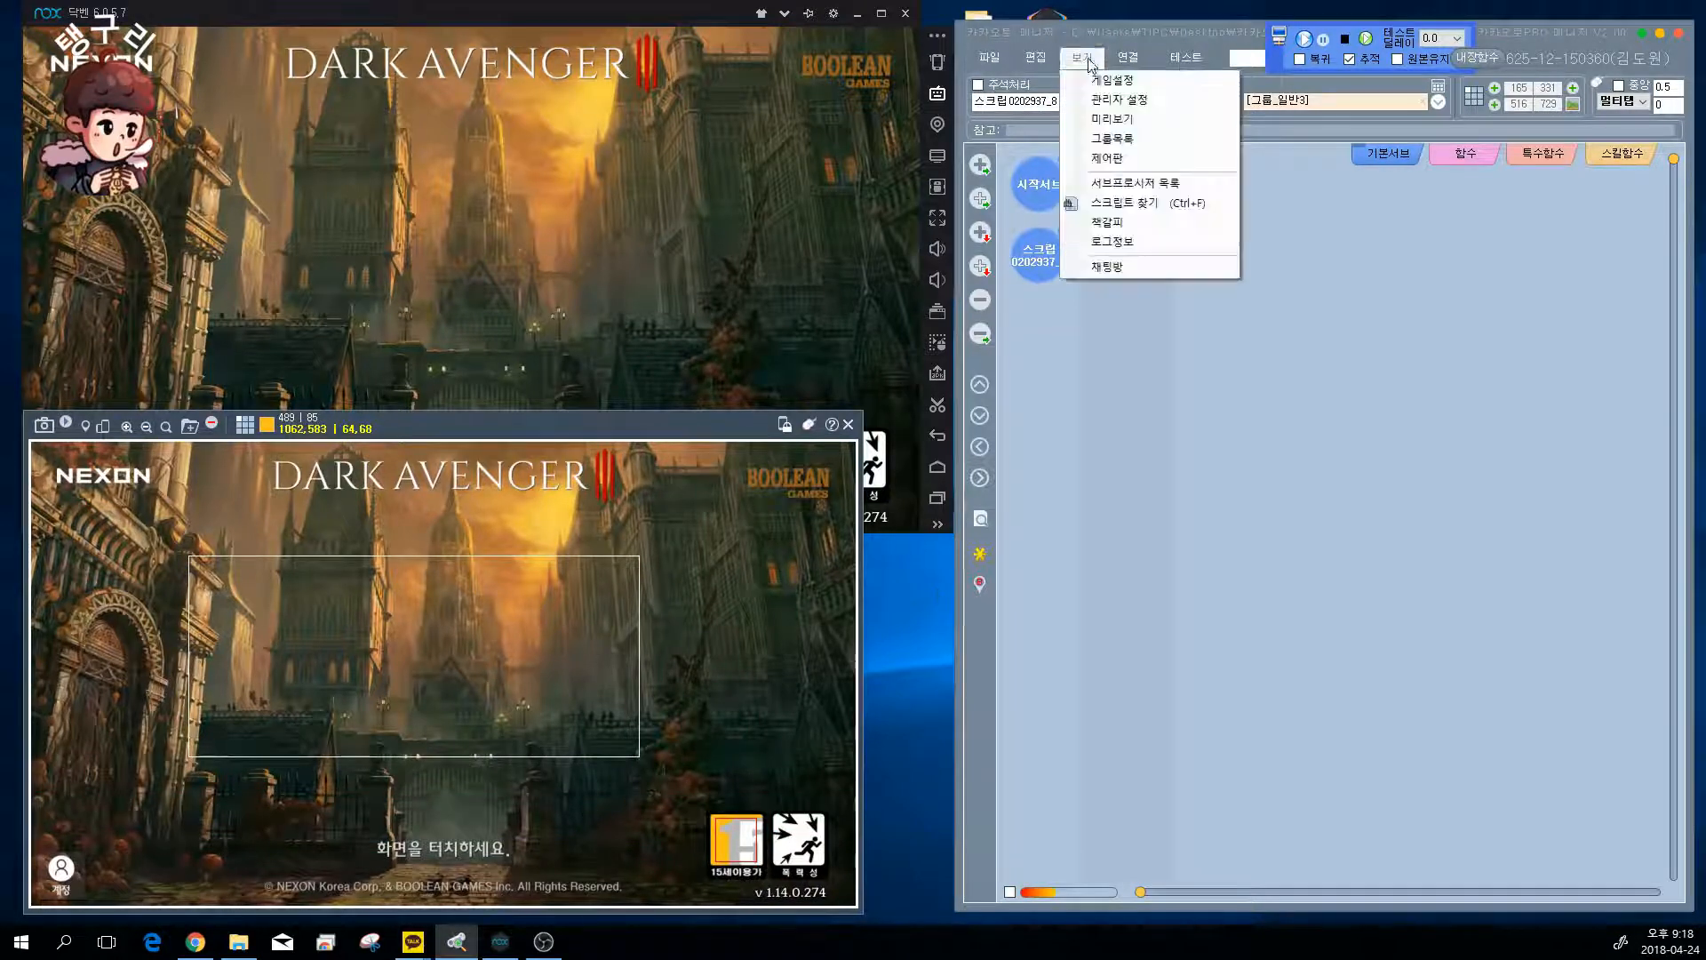
left_click(1137, 139)
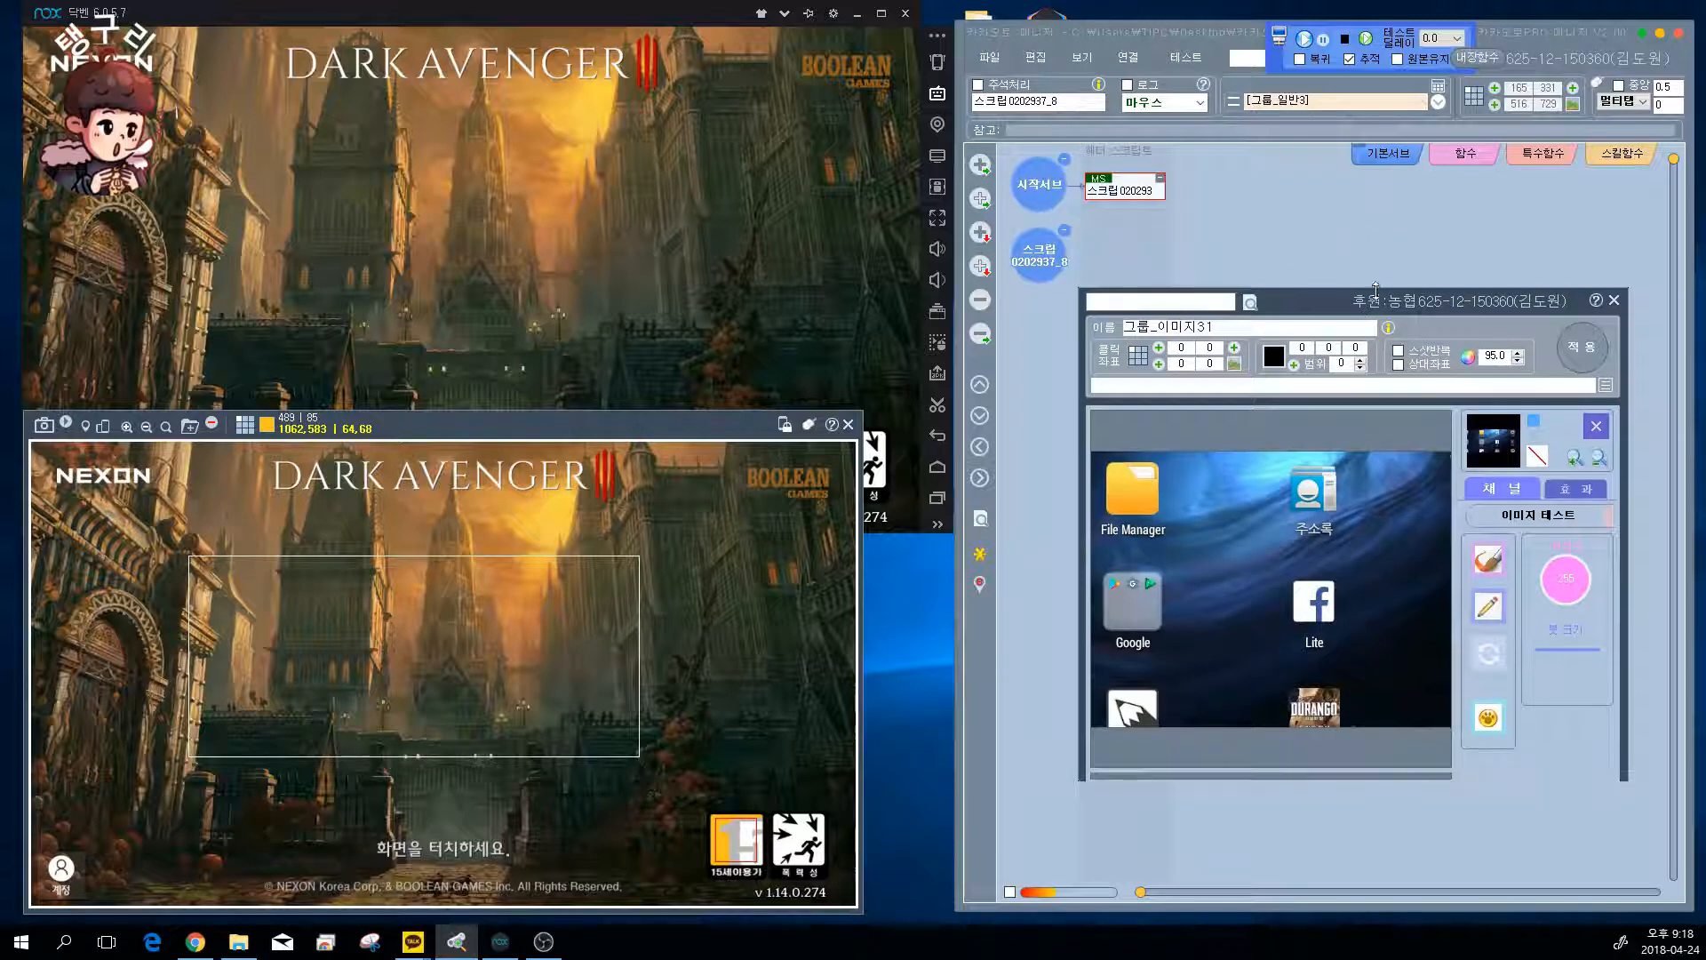
left_click_drag(1423, 293, 1052, 300)
left_click(1225, 420)
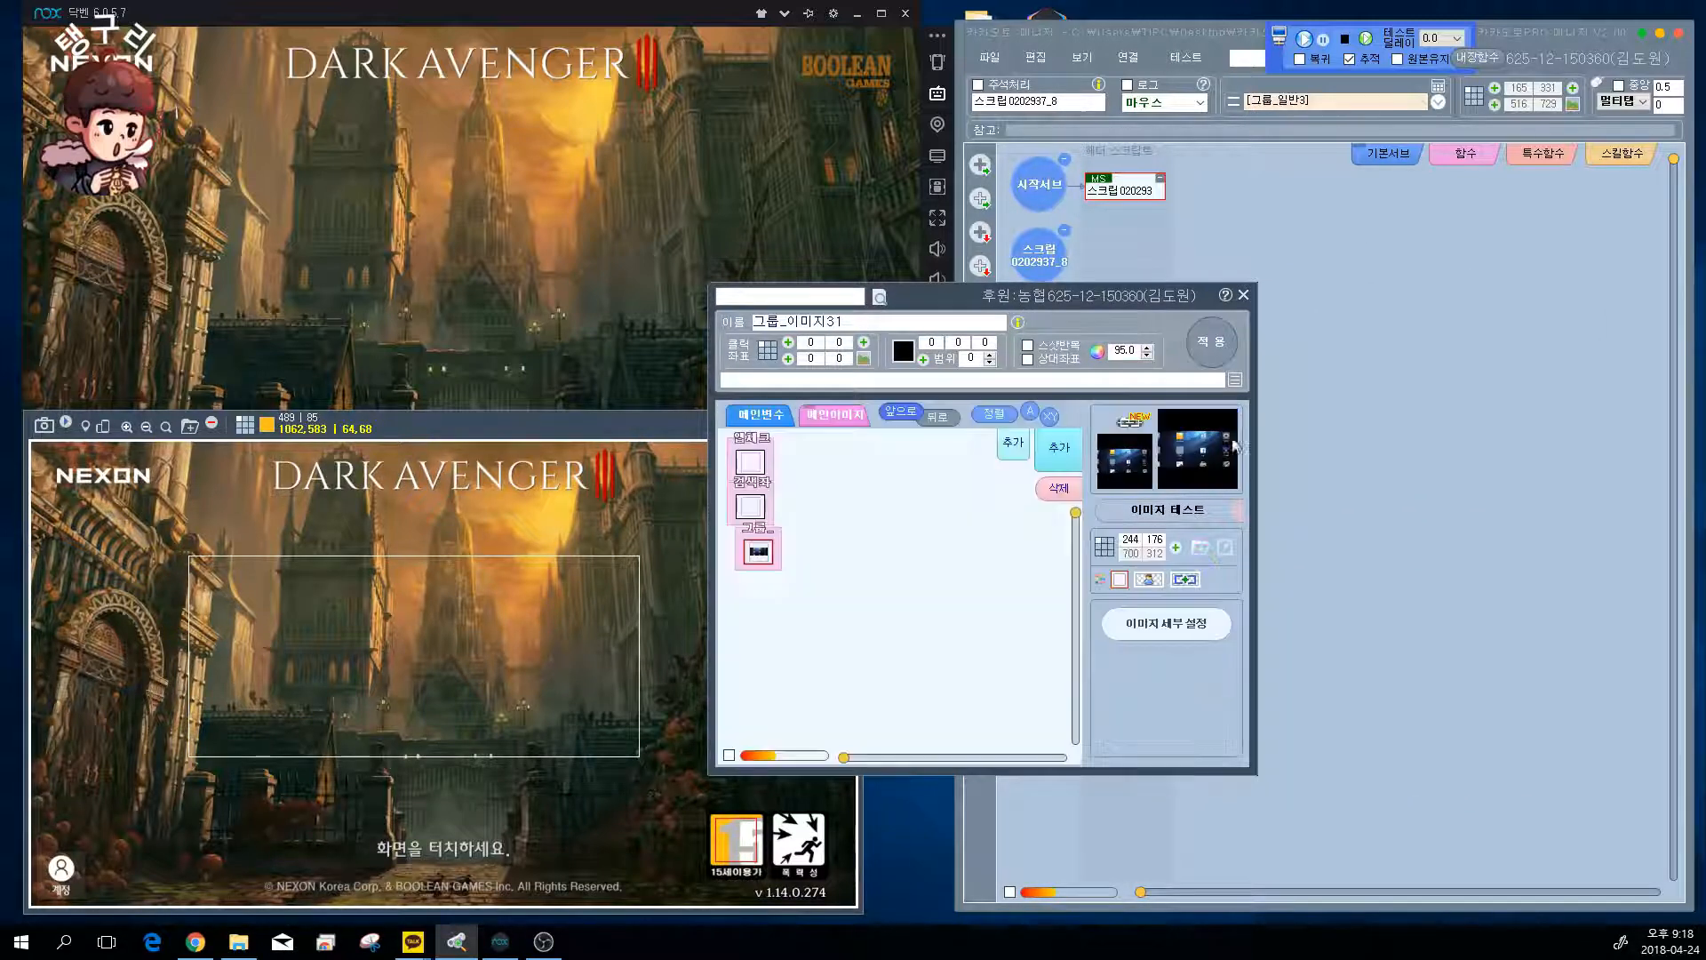
- Delete the image group containing 그룹_이미지31 from the 메인이미지 list
left_click_drag(773, 536, 767, 552)
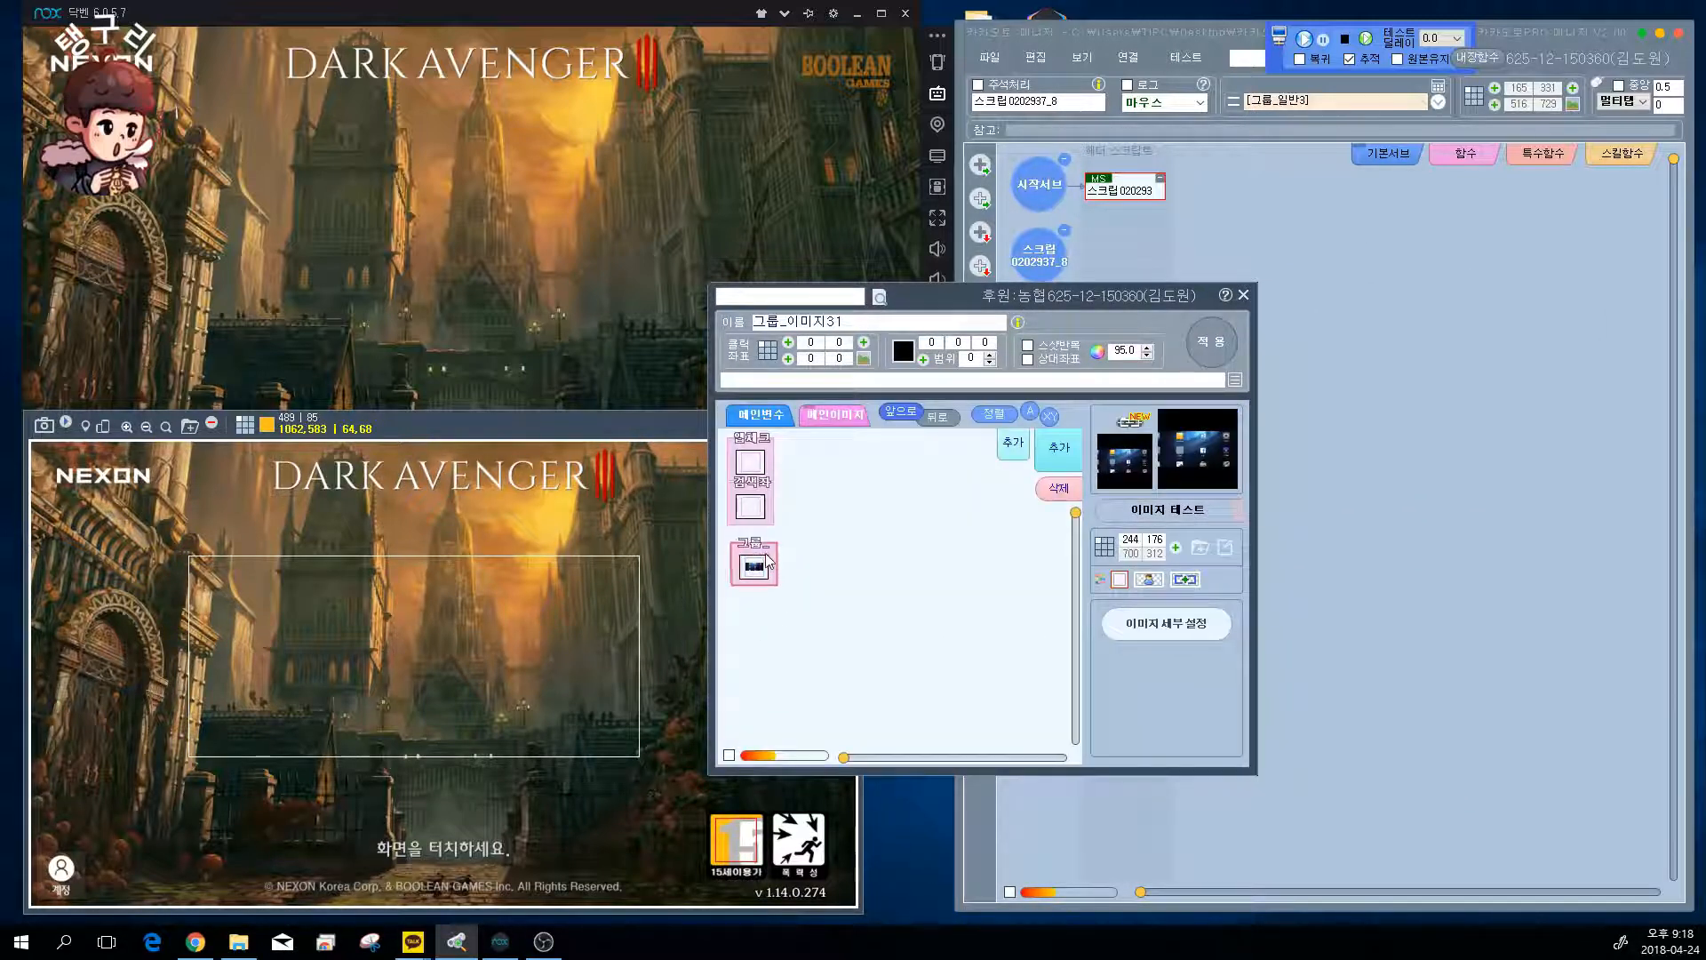
left_click(1074, 491)
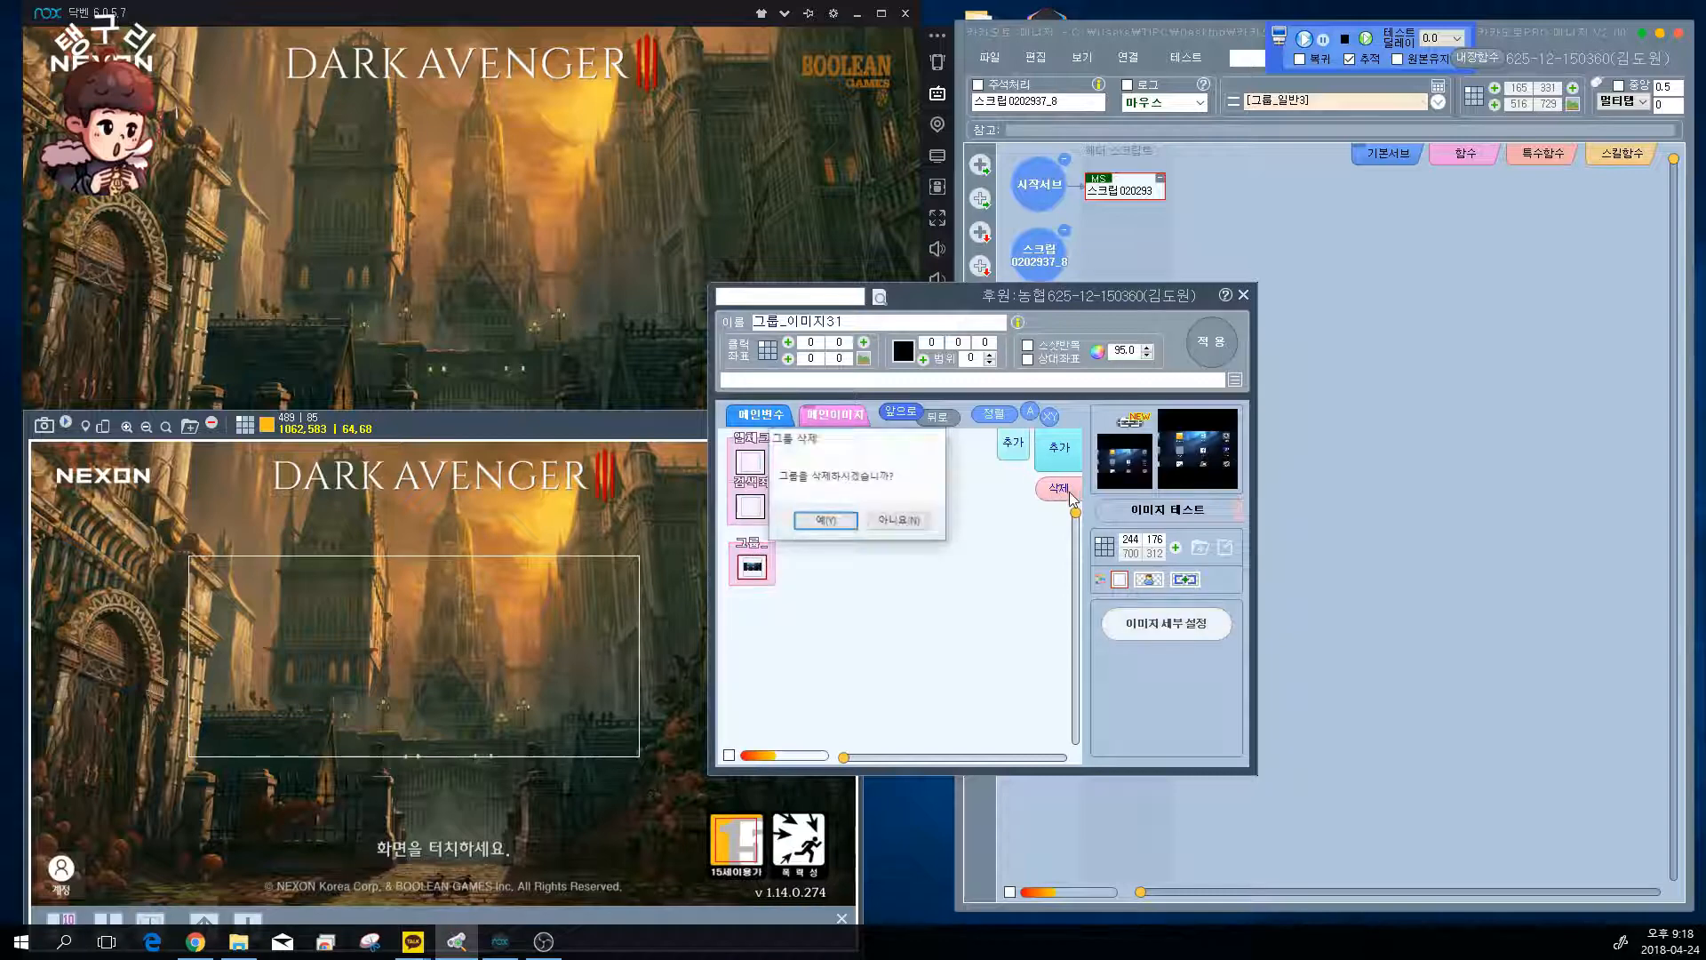
left_click(839, 520)
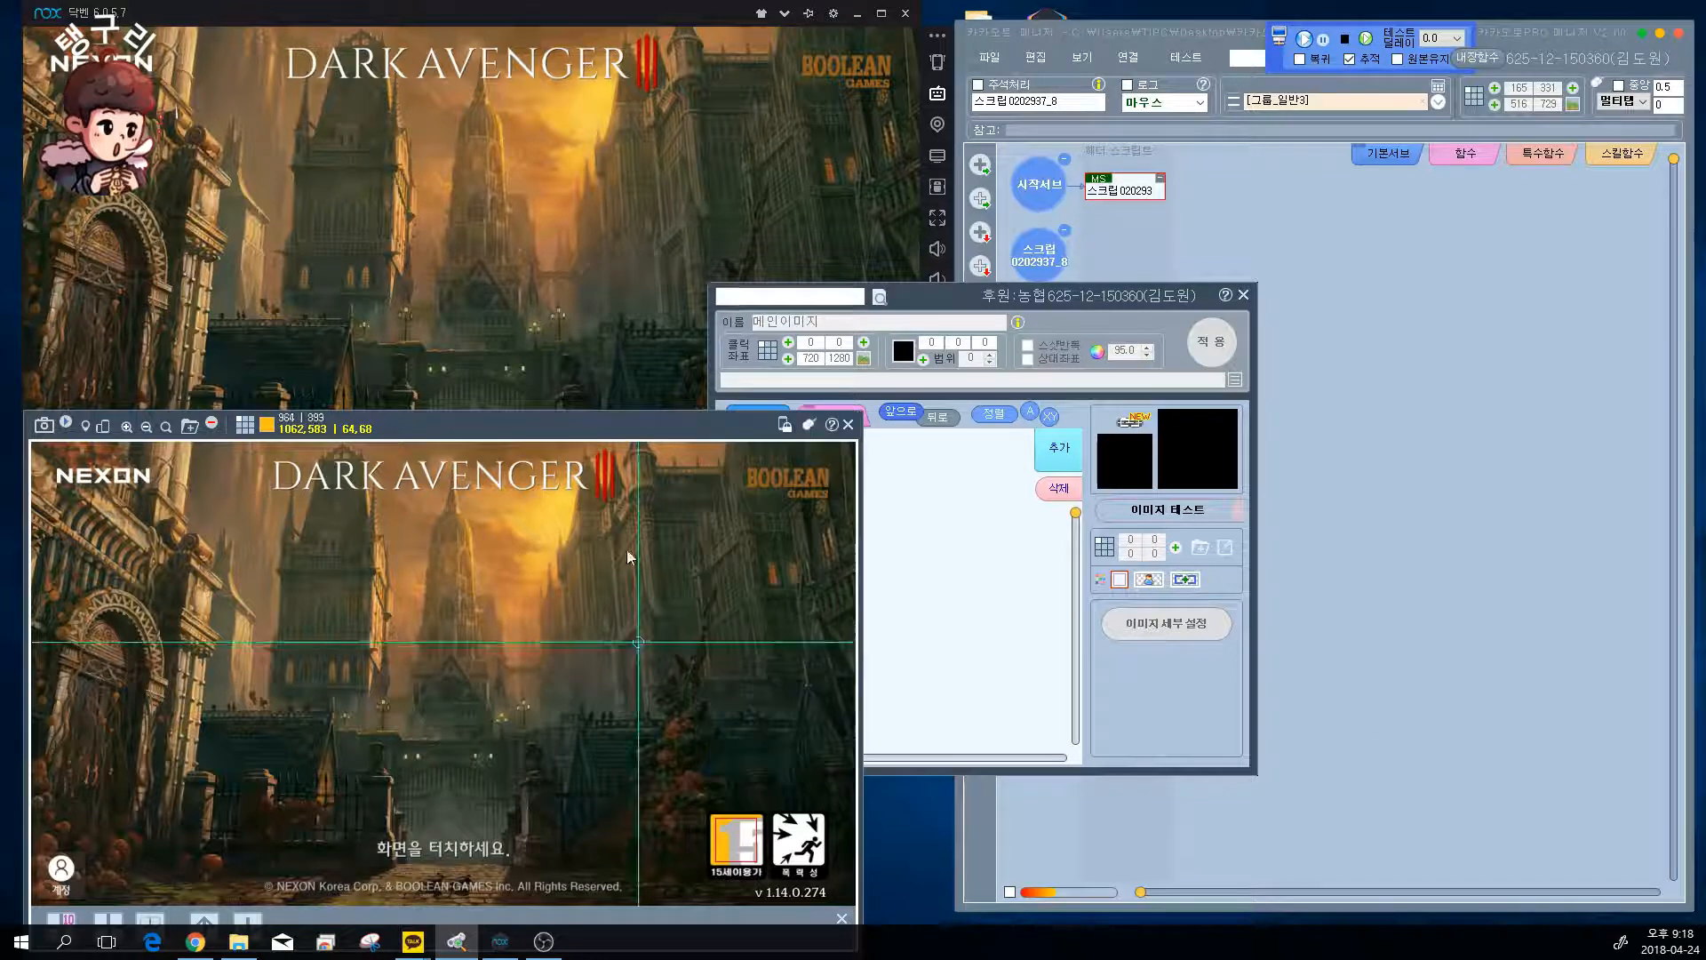
- Move the group list clear of the capture preview and compare its 메인변수 and 메인이미지 lists, including the 그룹_일반3 members
left_click_drag(1079, 299, 1207, 283)
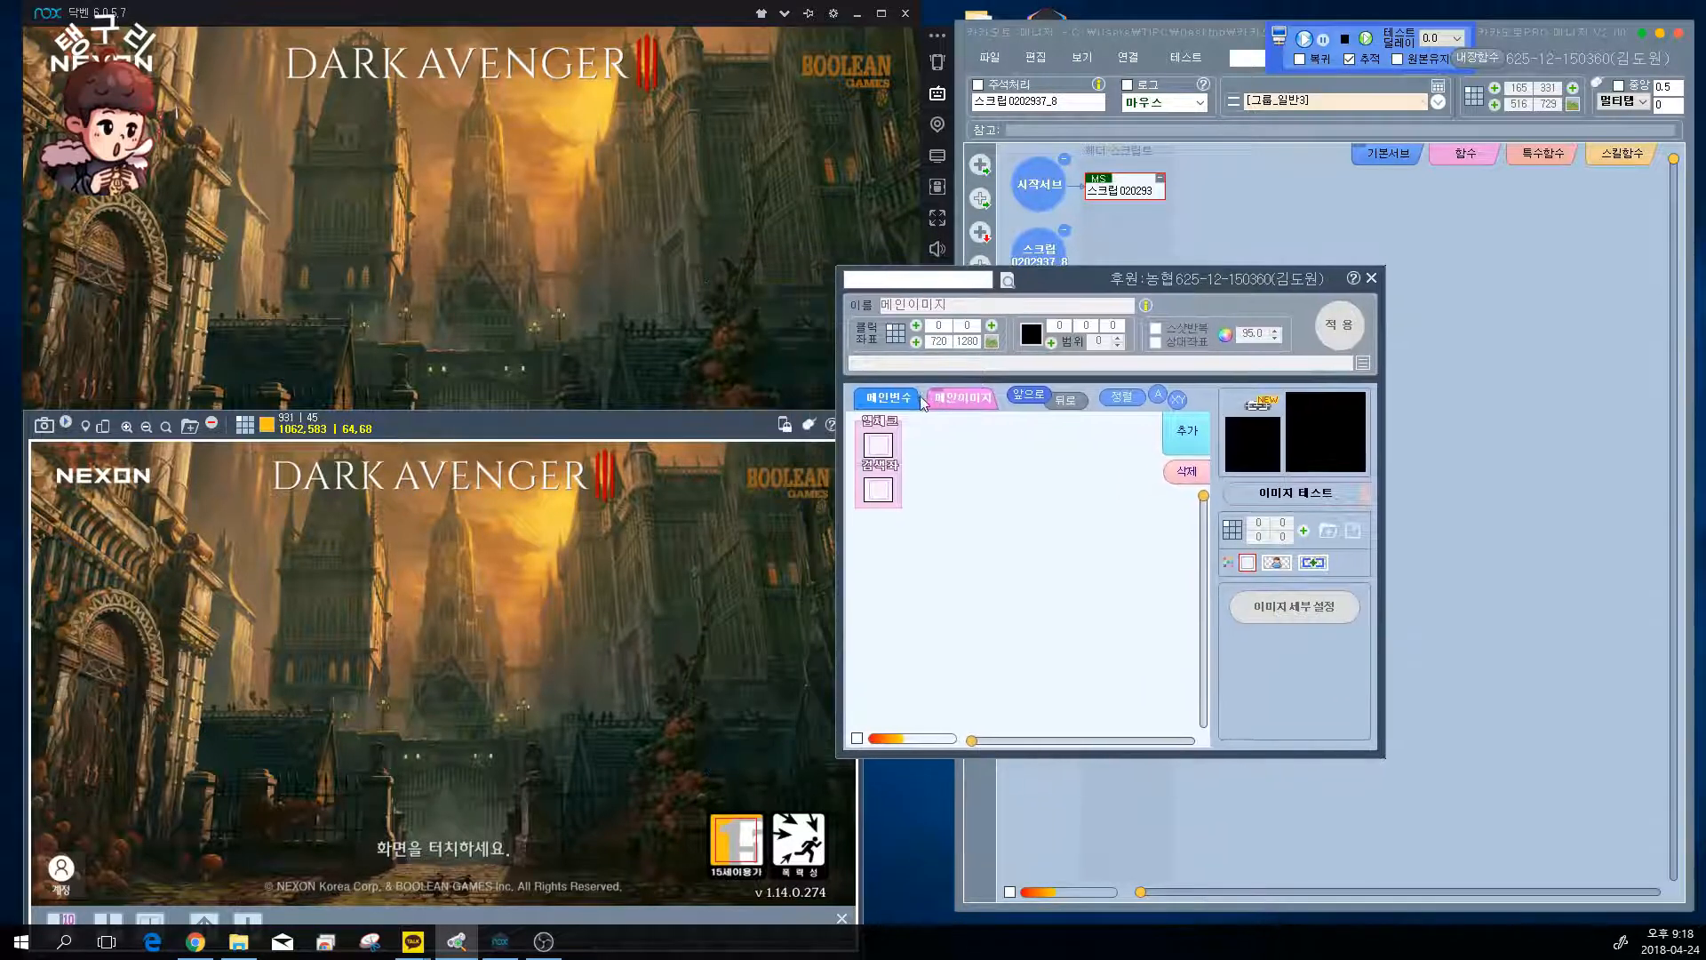
left_click(885, 400)
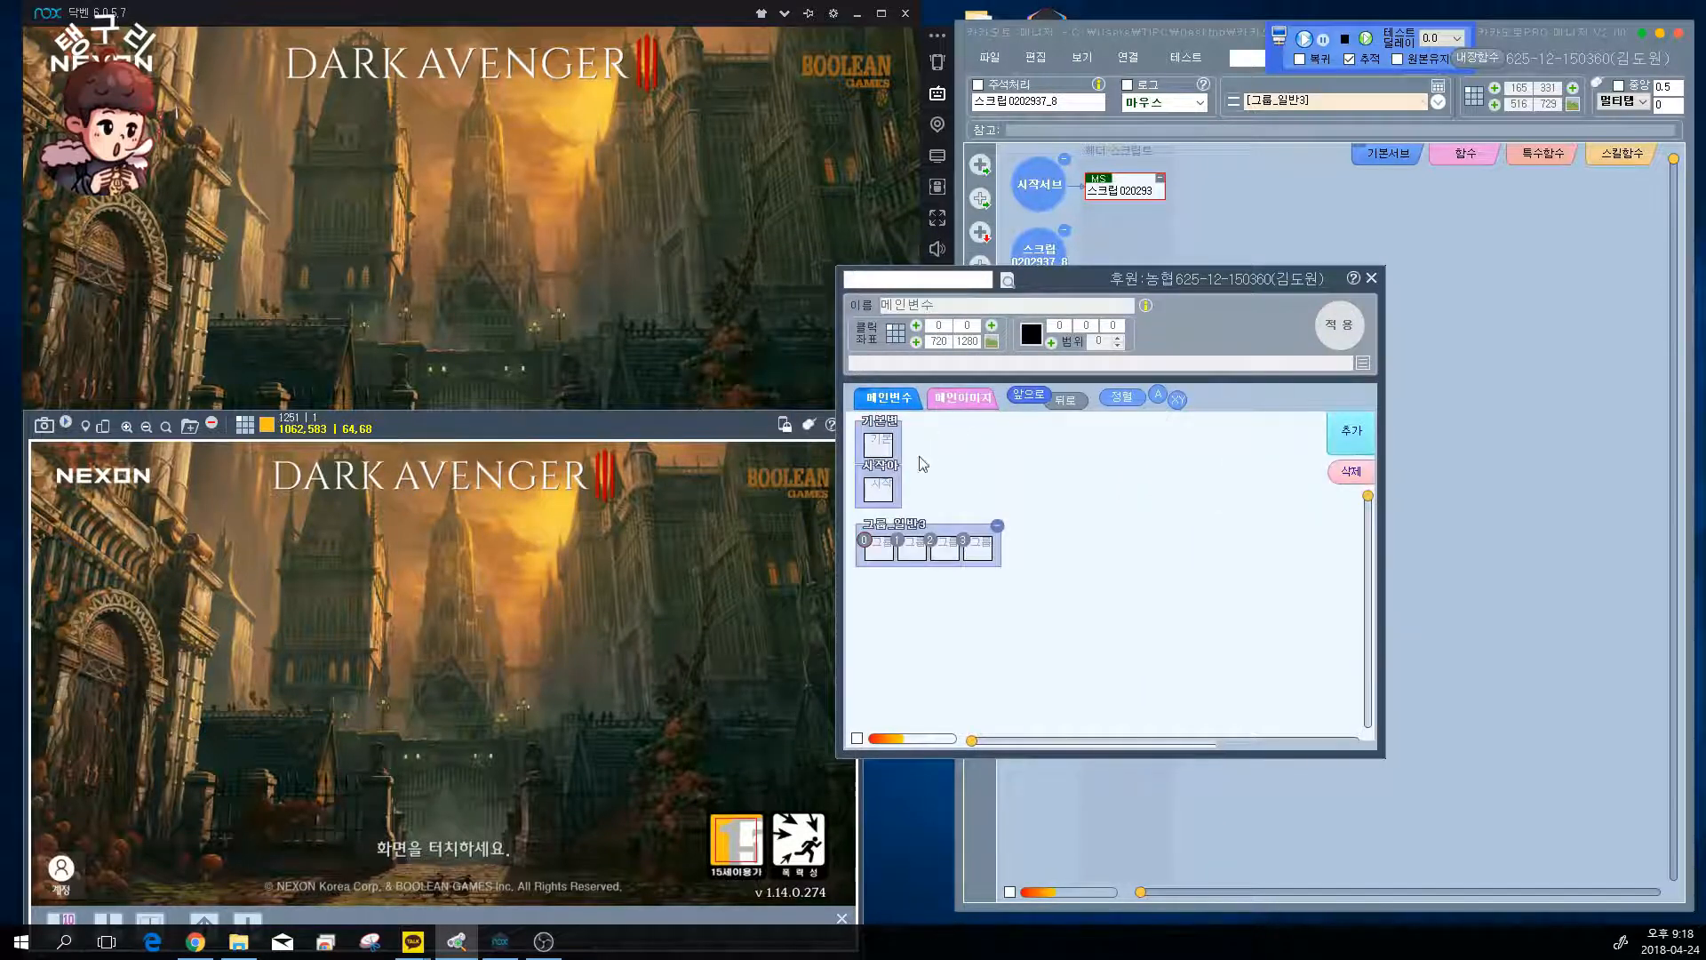
left_click(978, 401)
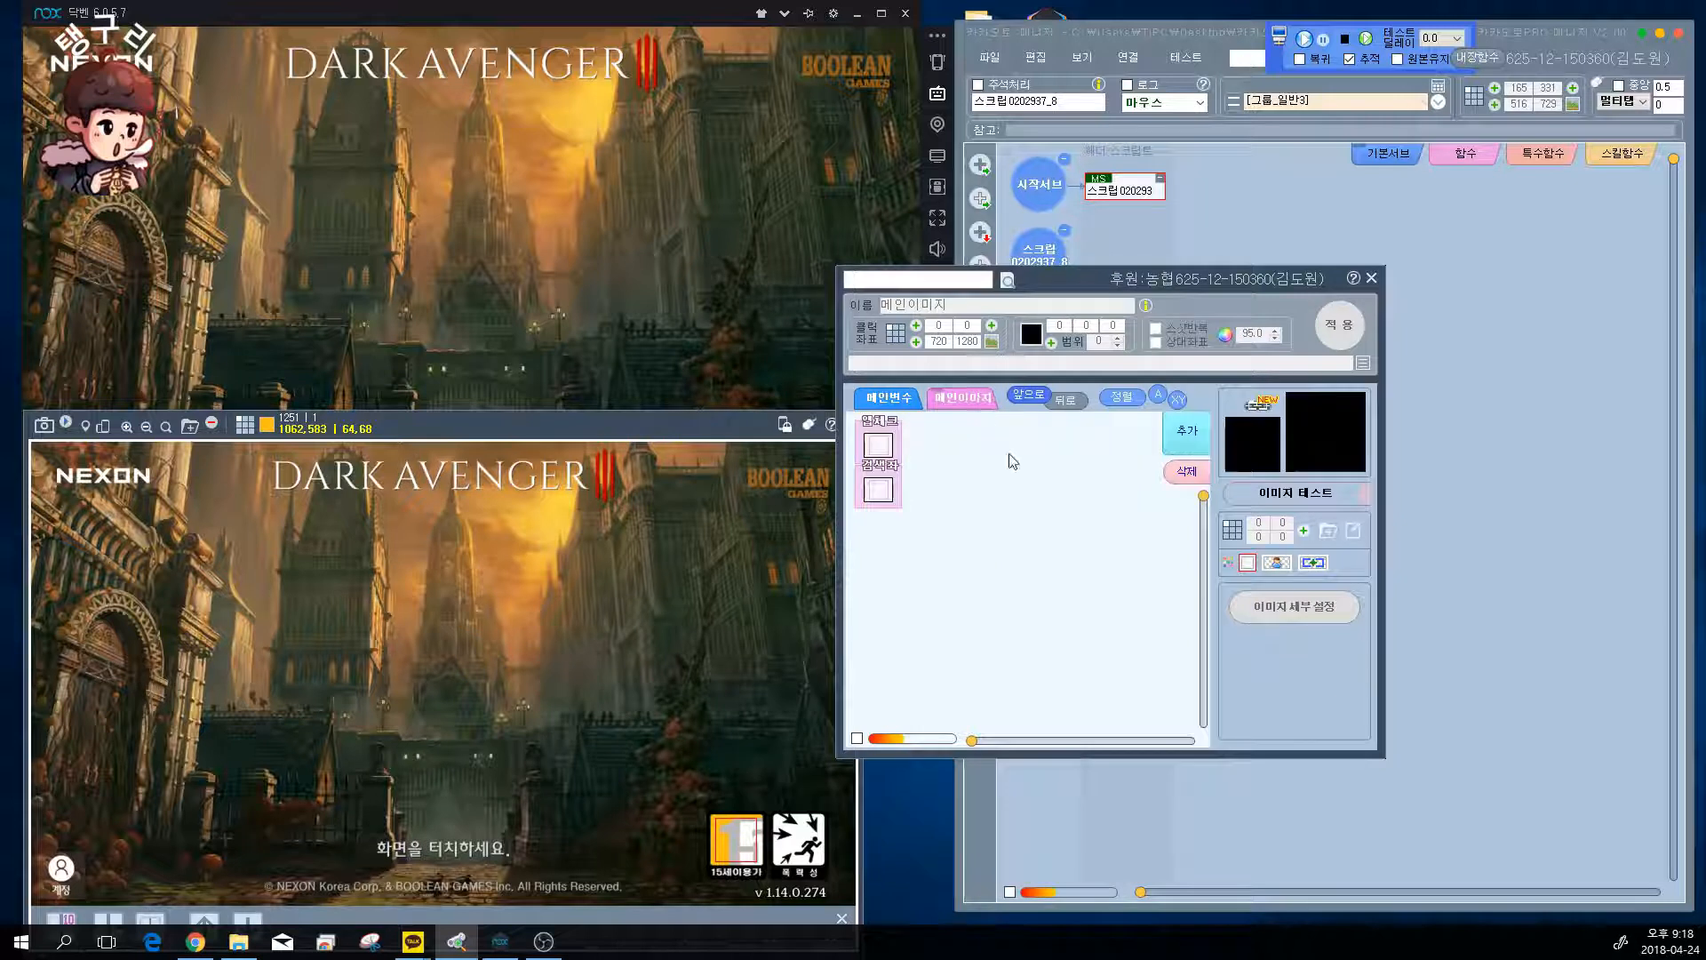
left_click(893, 405)
left_click(880, 548)
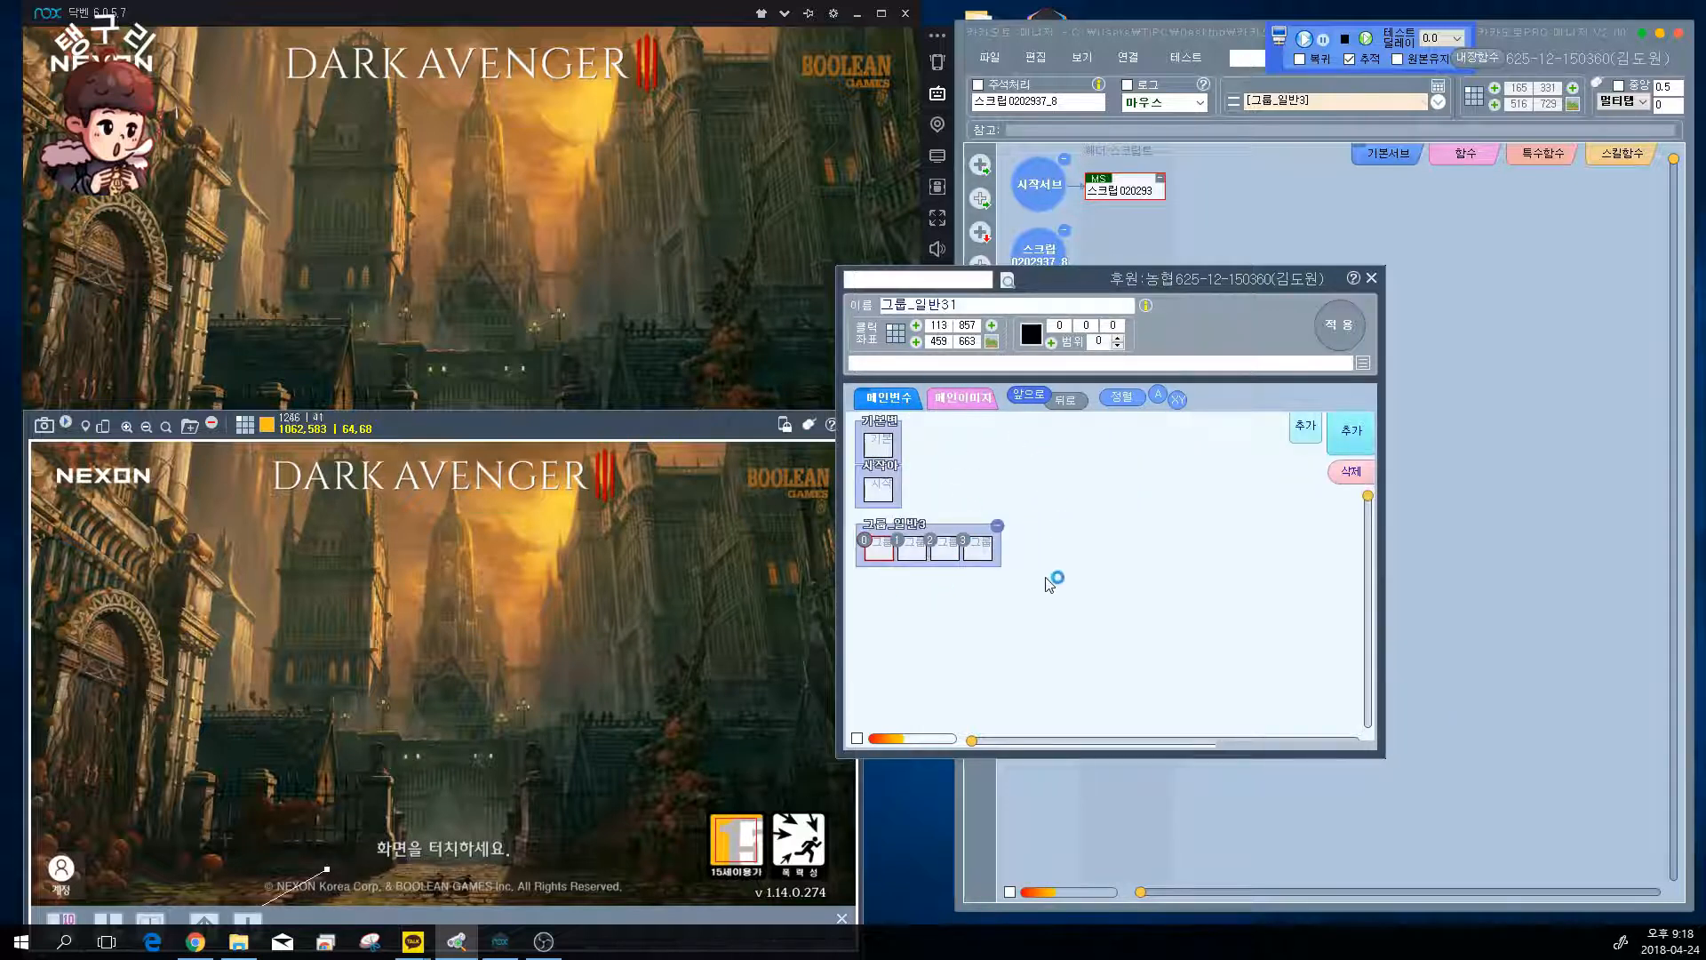
left_click(975, 397)
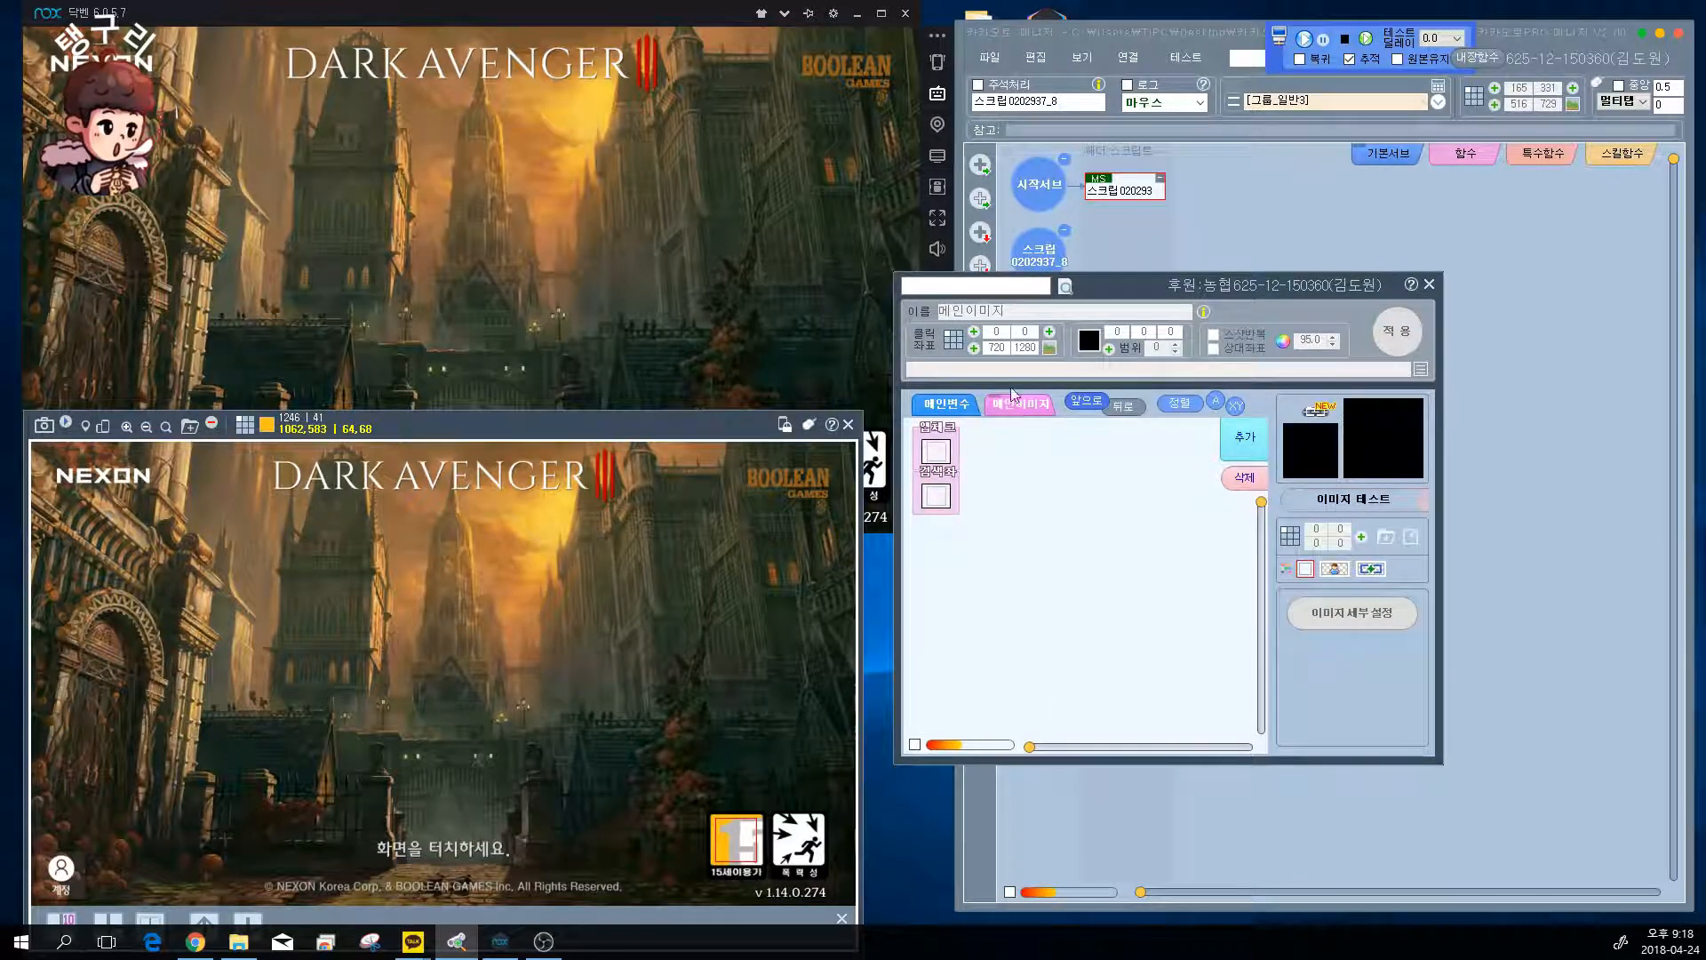
left_click(950, 404)
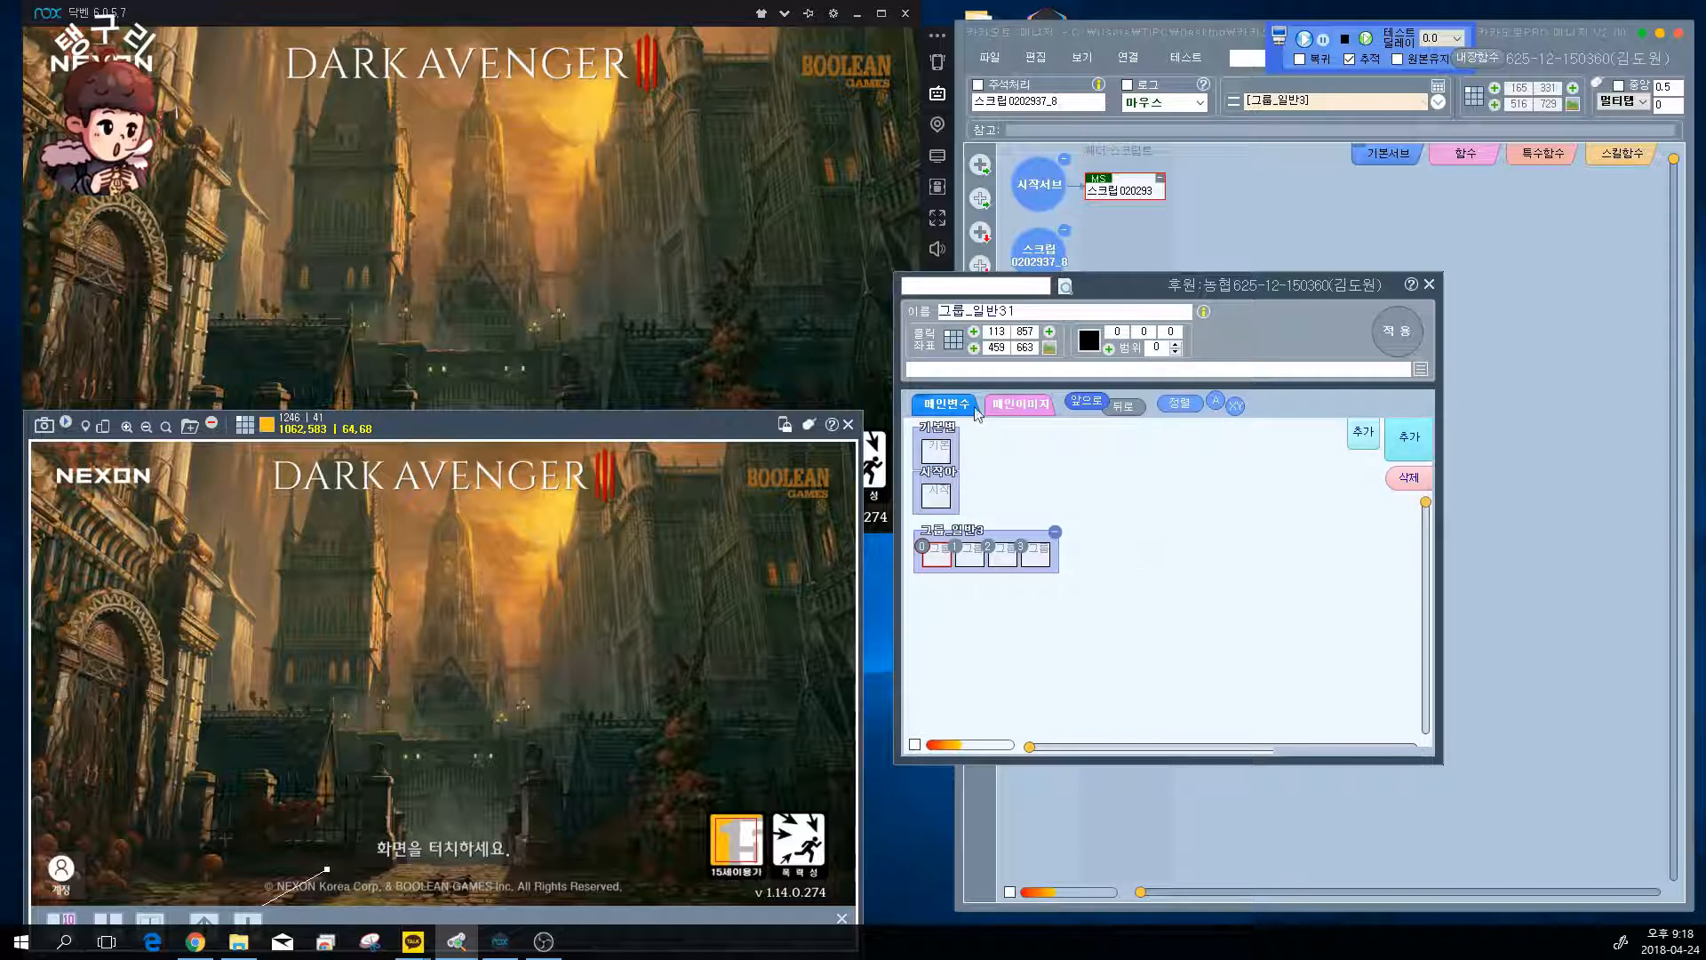
left_click(1026, 556)
- Add a new image group to the 메인이미지 list and place it beneath the two default groups
left_click(1020, 404)
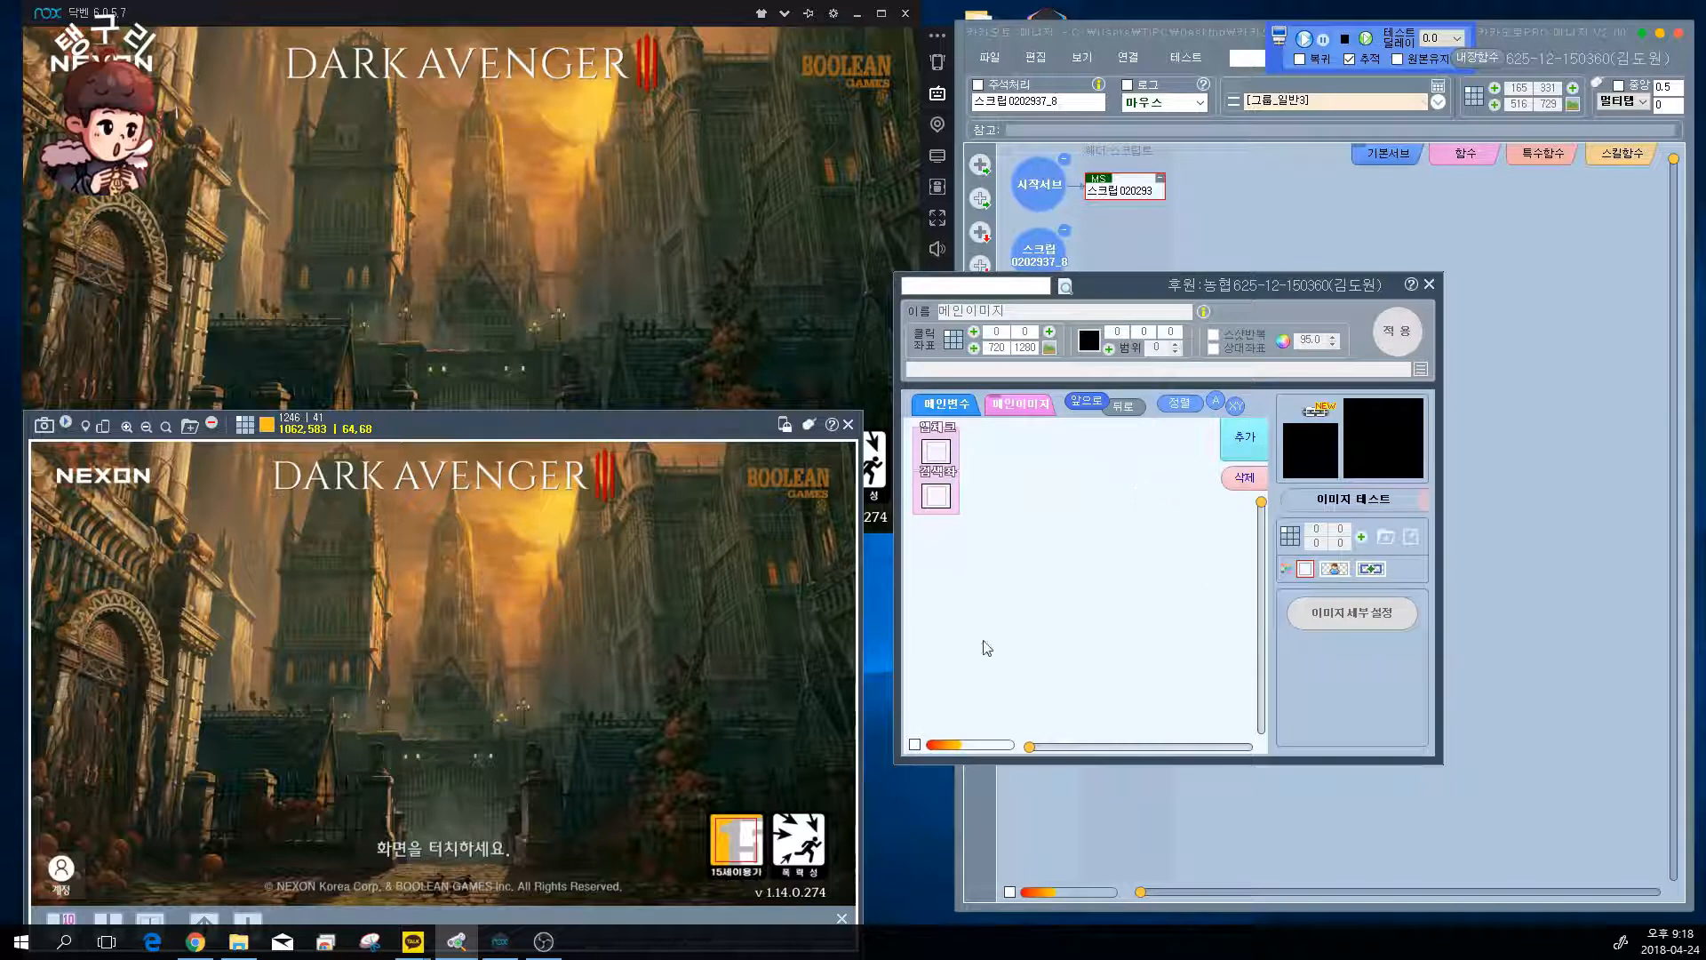
left_click(1236, 443)
left_click_drag(1103, 594, 933, 535)
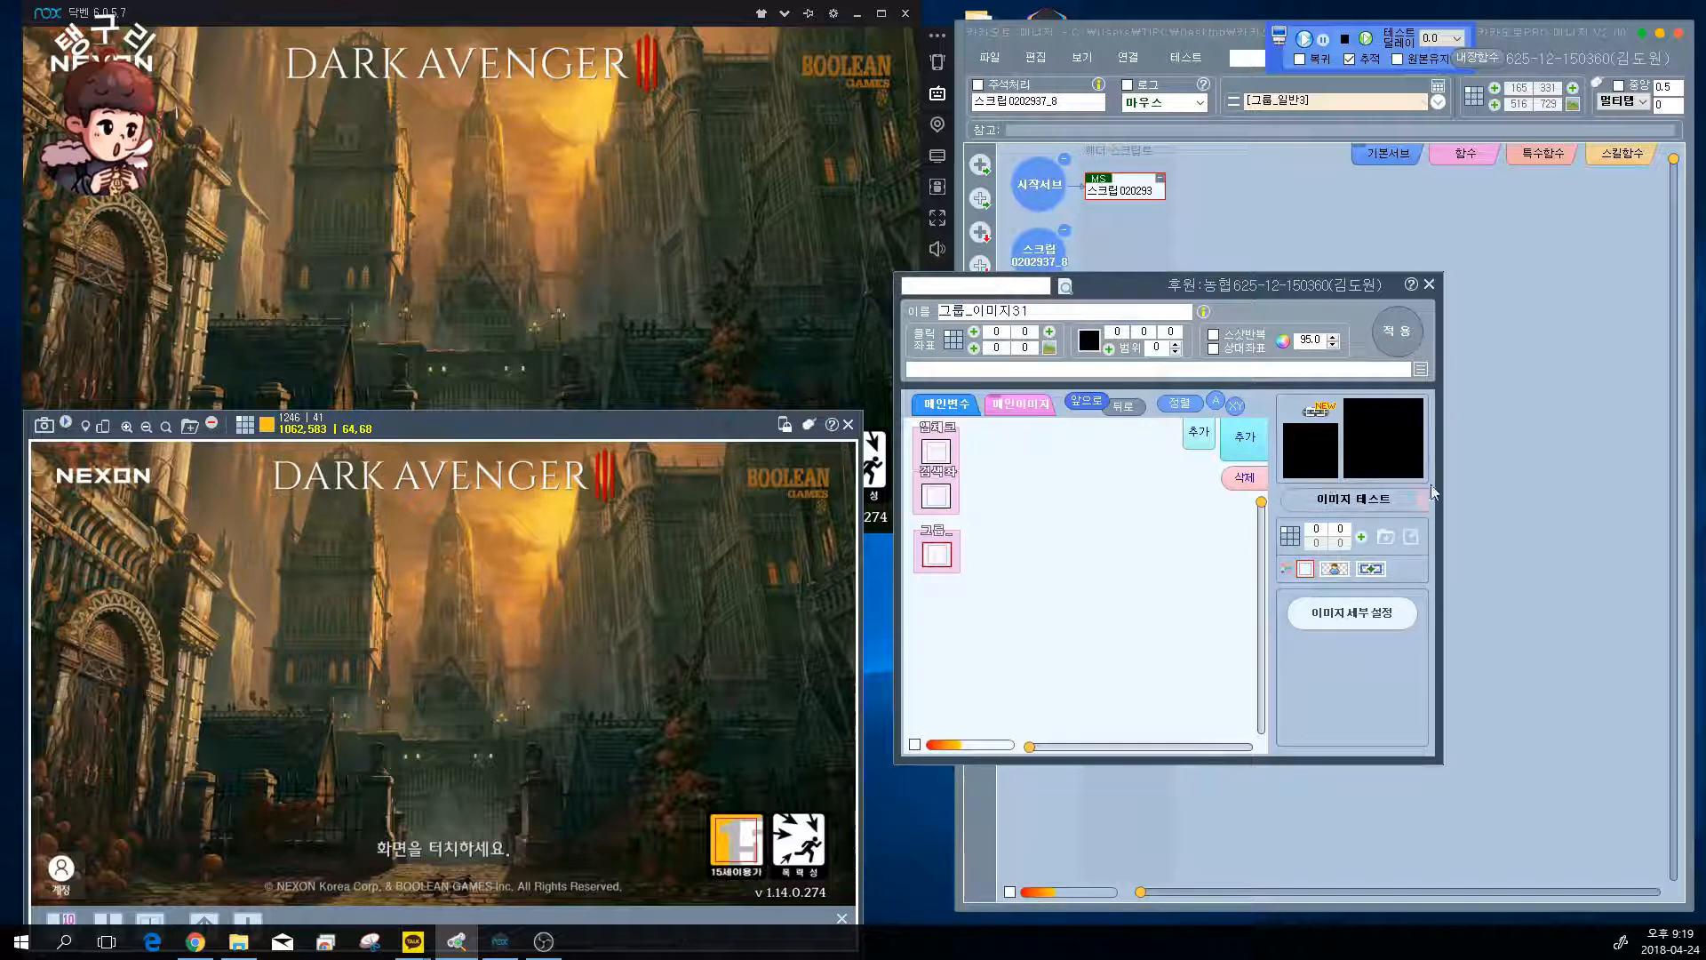
- Compare the regular group in 메인변수 with the new image group 그룹_이미지31 in 메인이미지
left_click(931, 397)
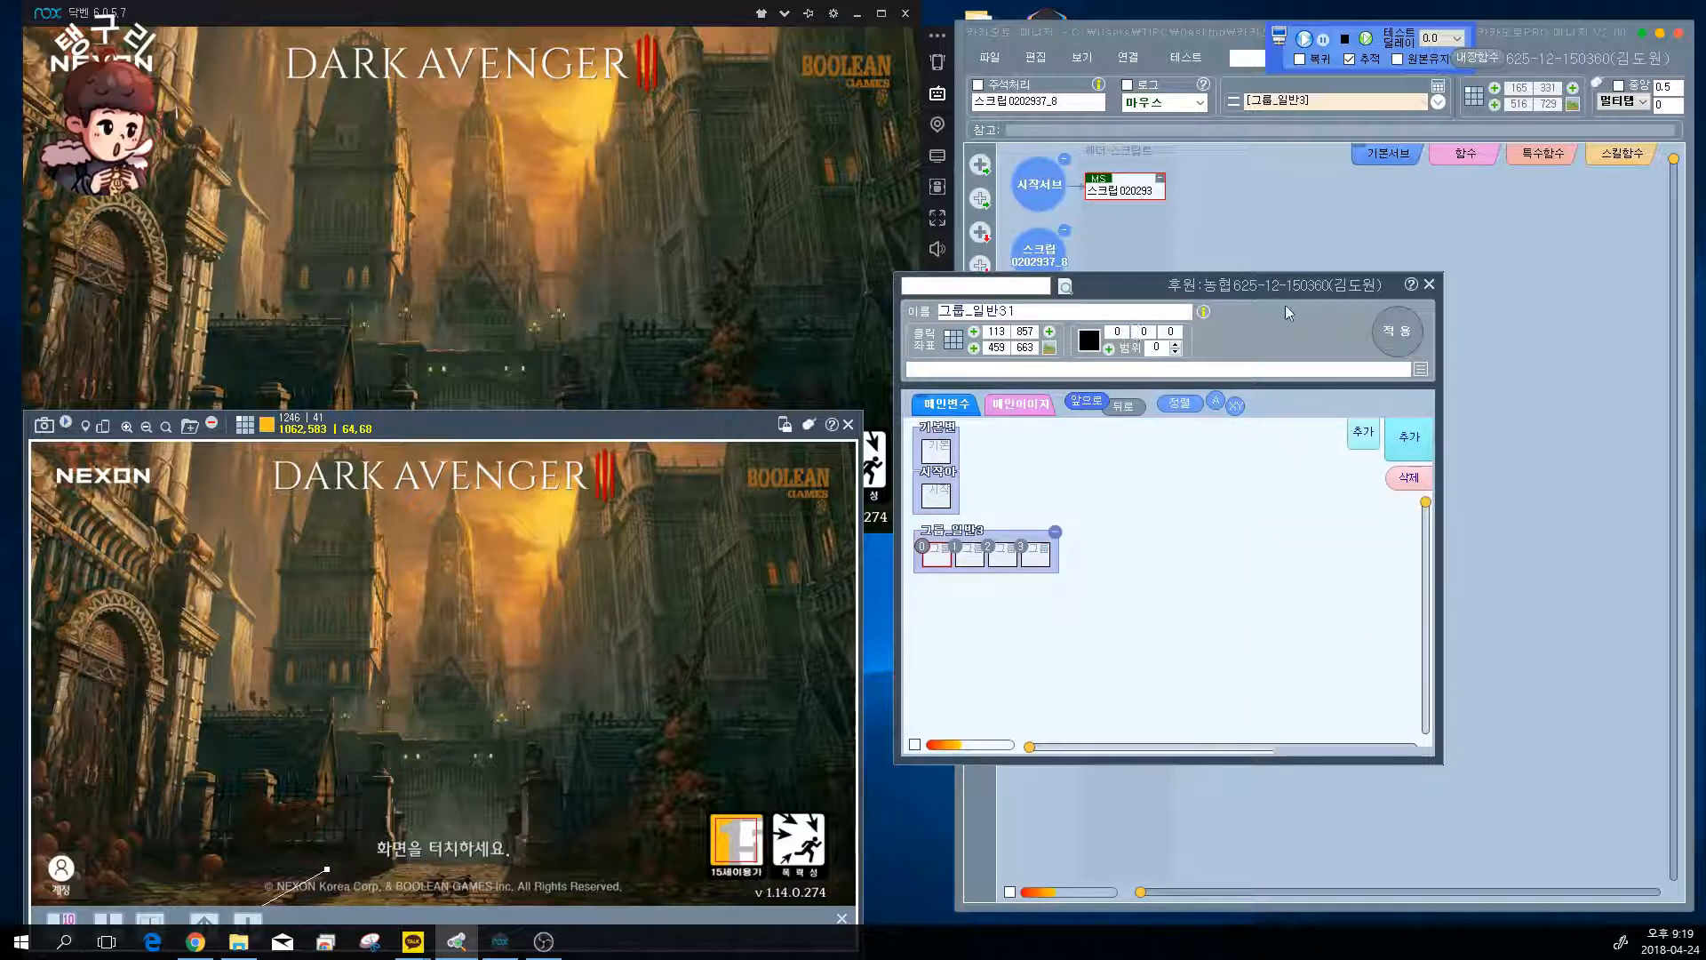
left_click(1022, 405)
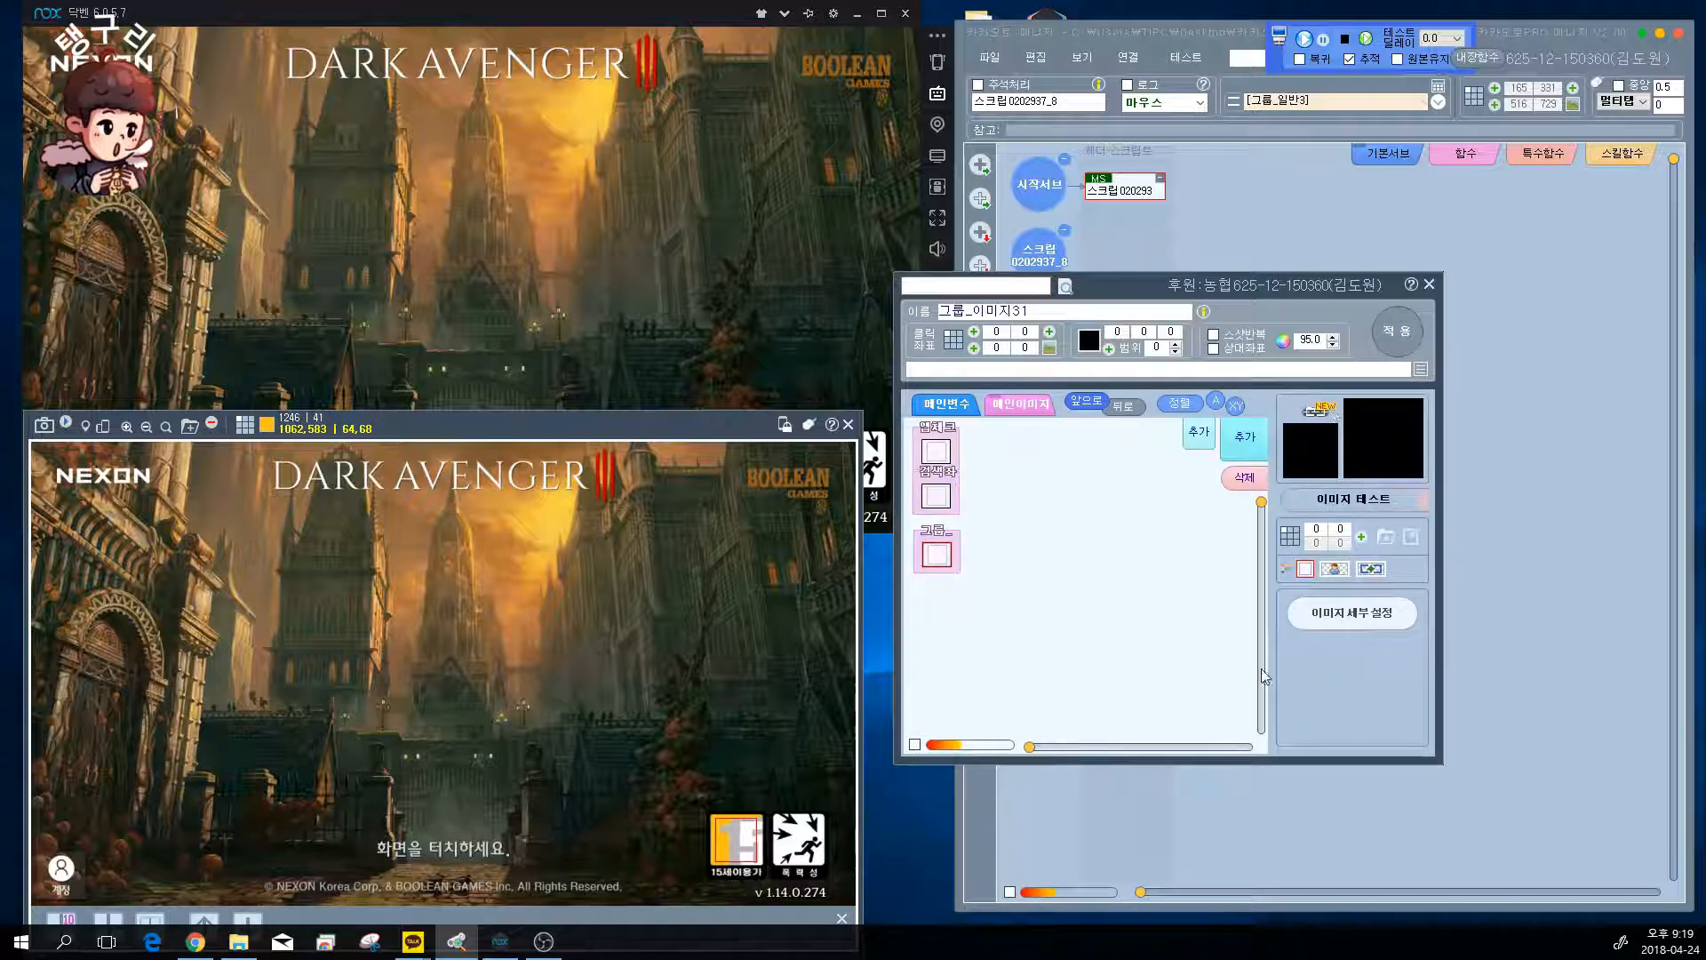
left_click(959, 411)
left_click(1009, 407)
left_click(952, 402)
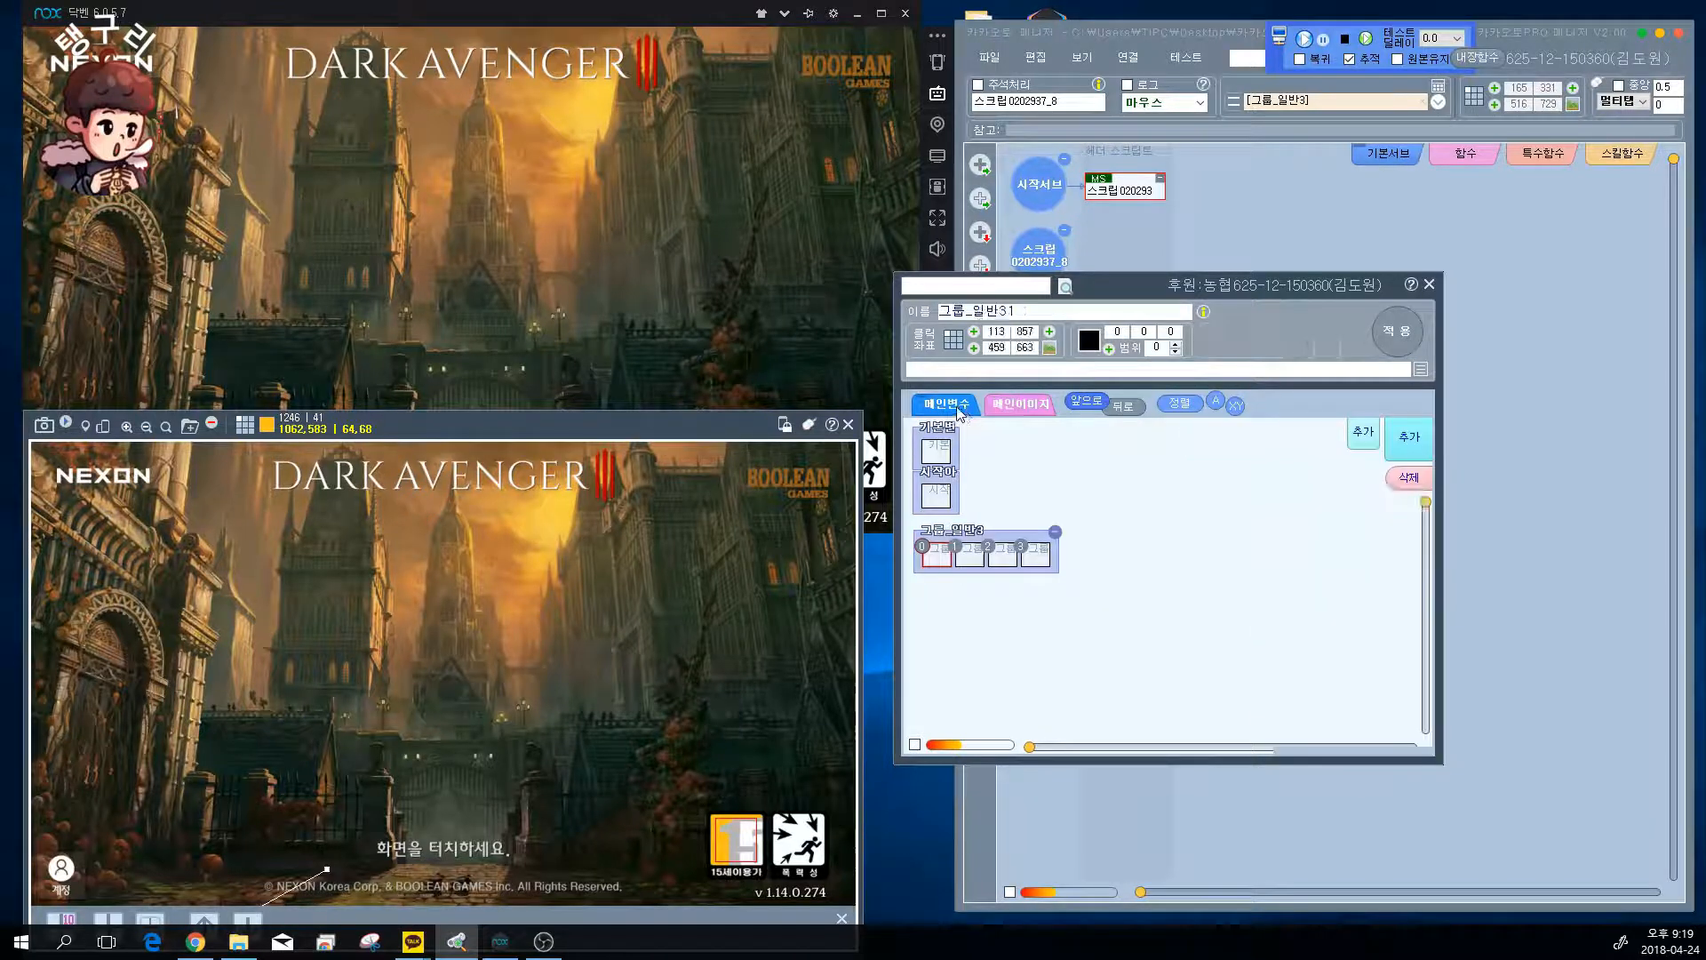
left_click(1027, 417)
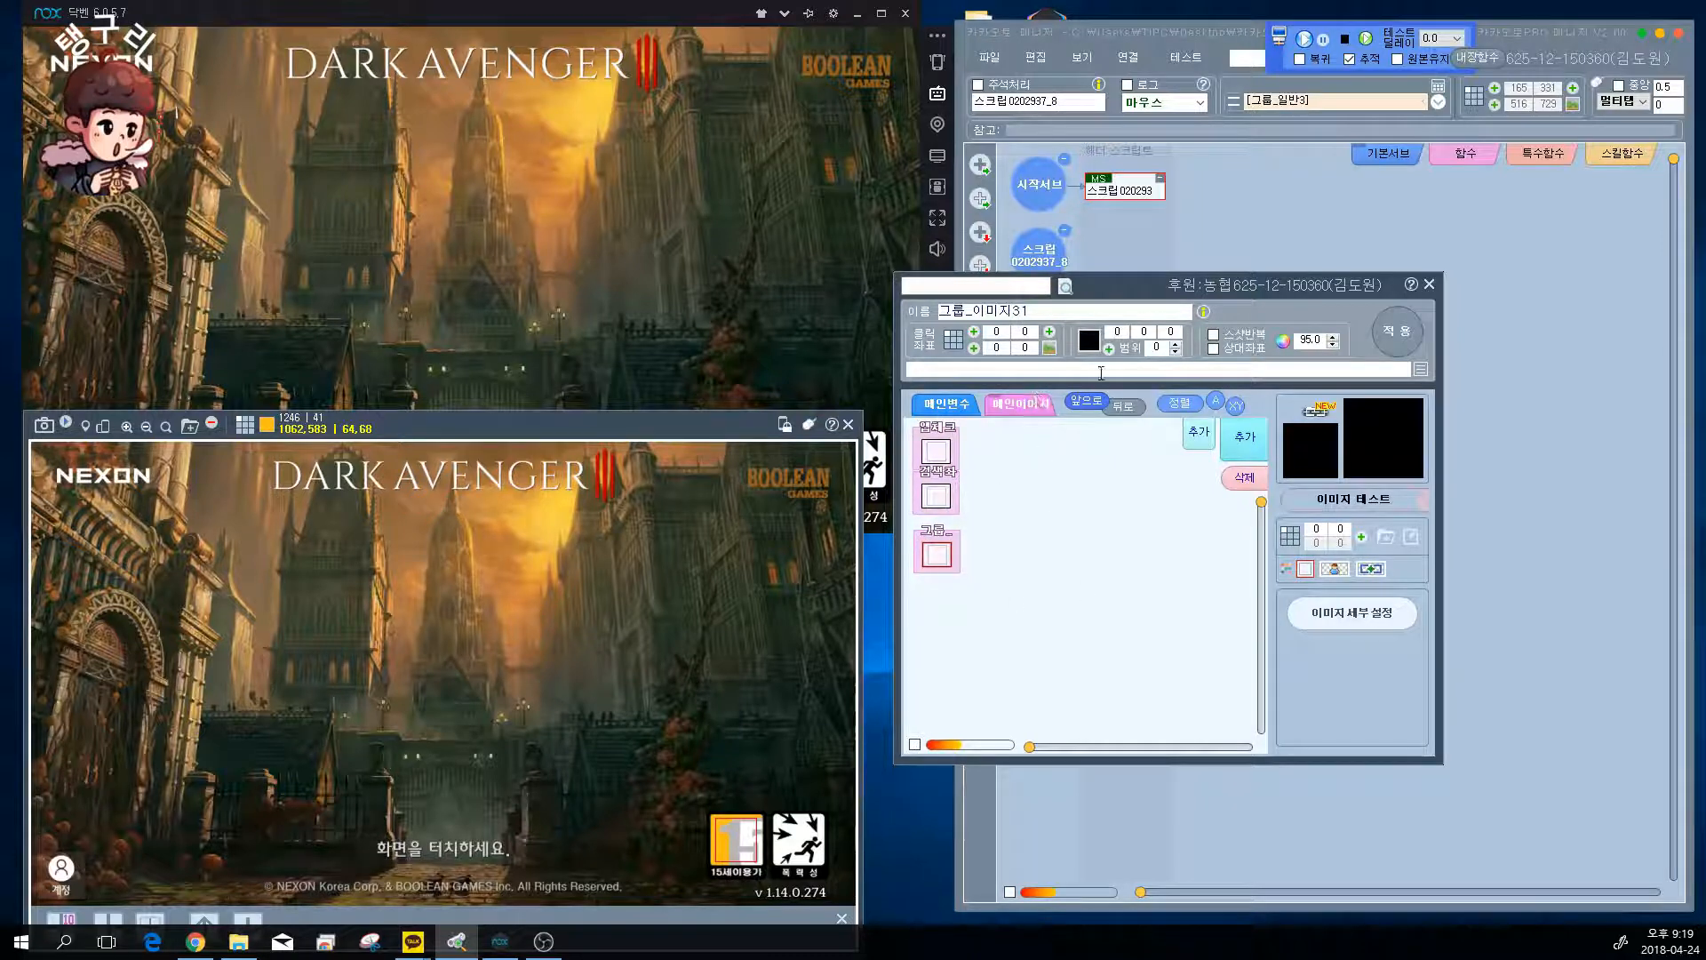
left_click(958, 408)
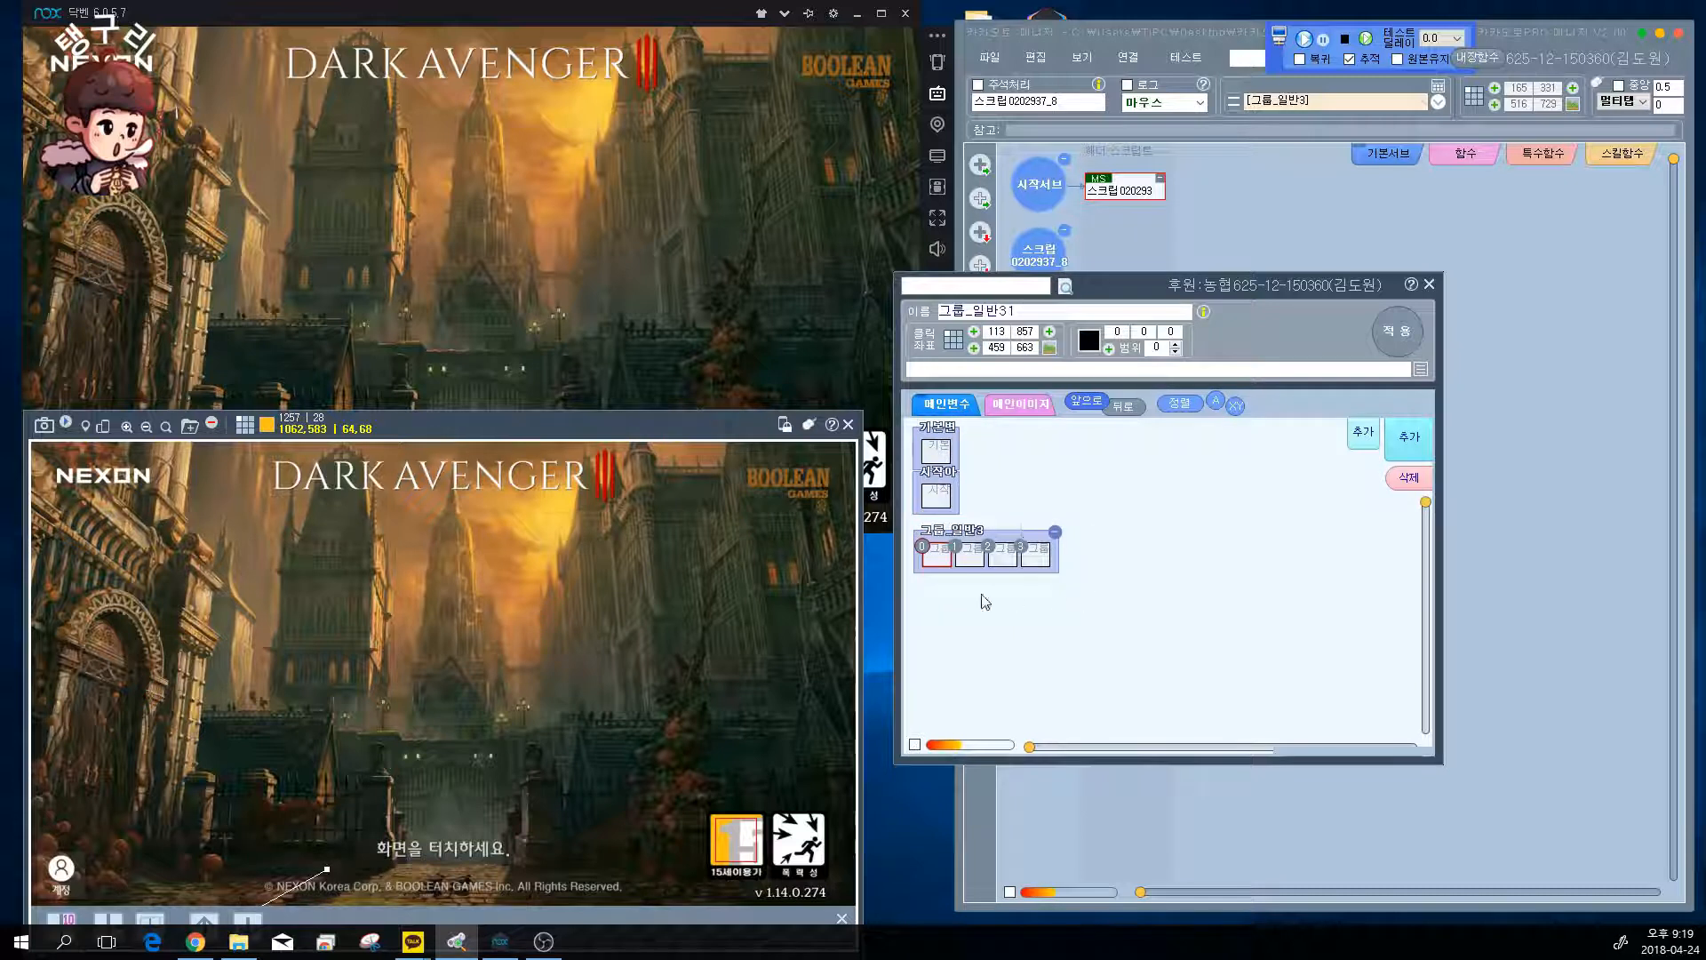
left_click(1022, 408)
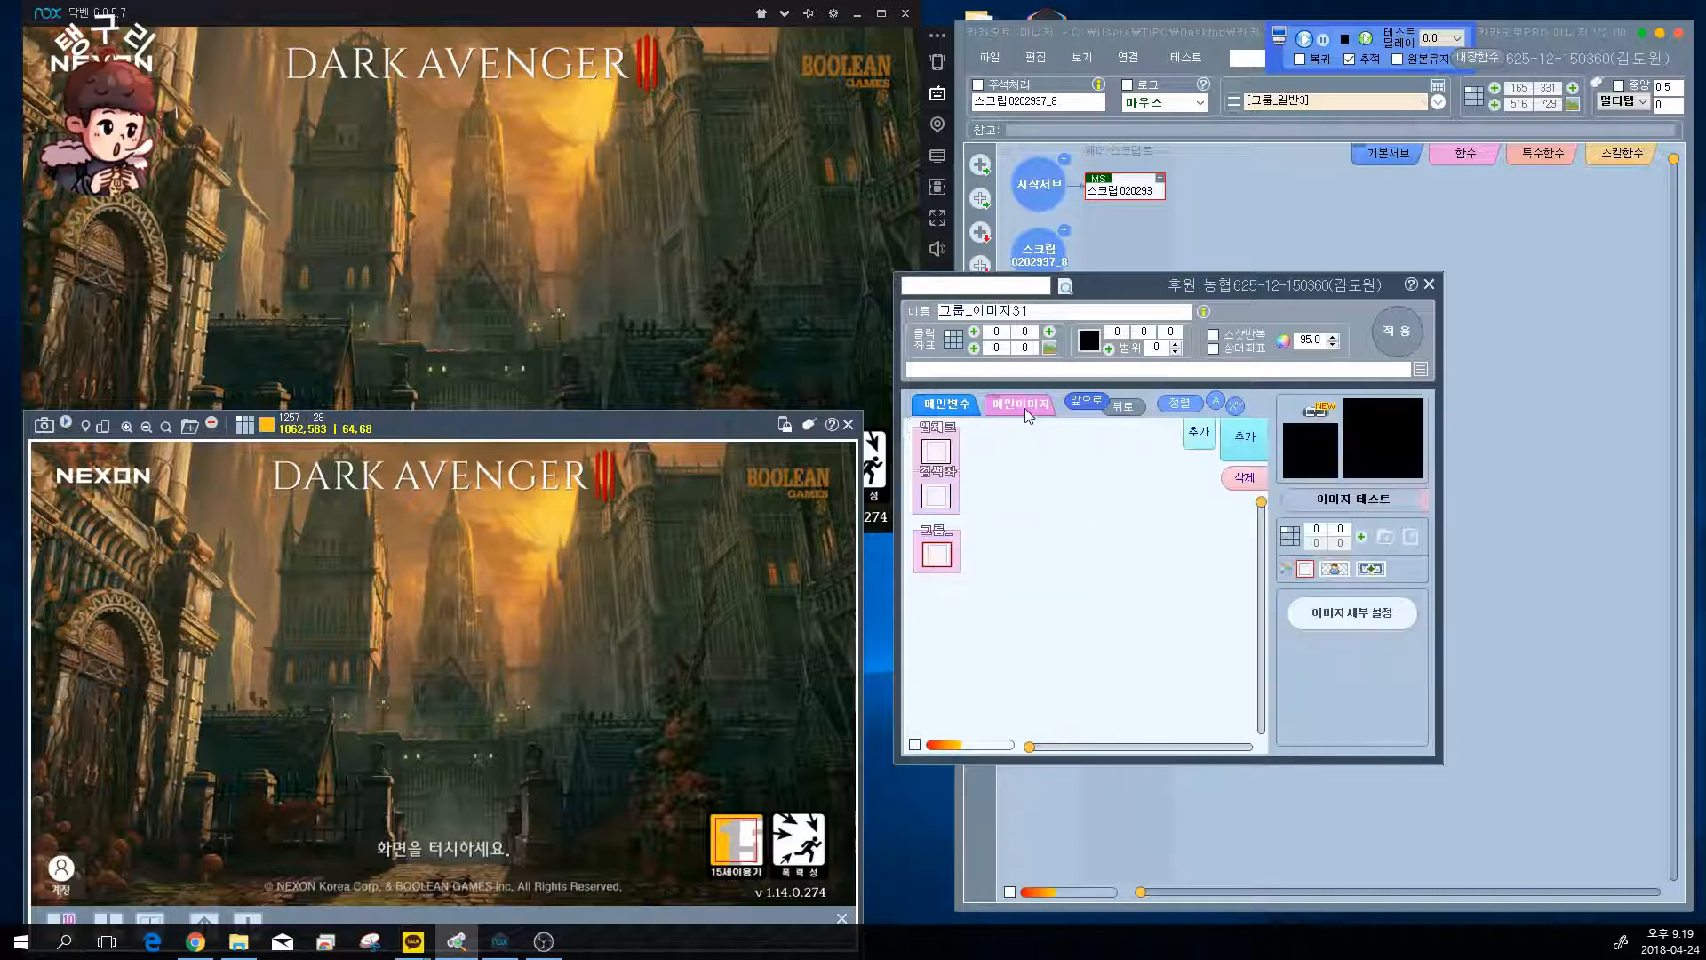
left_click(932, 402)
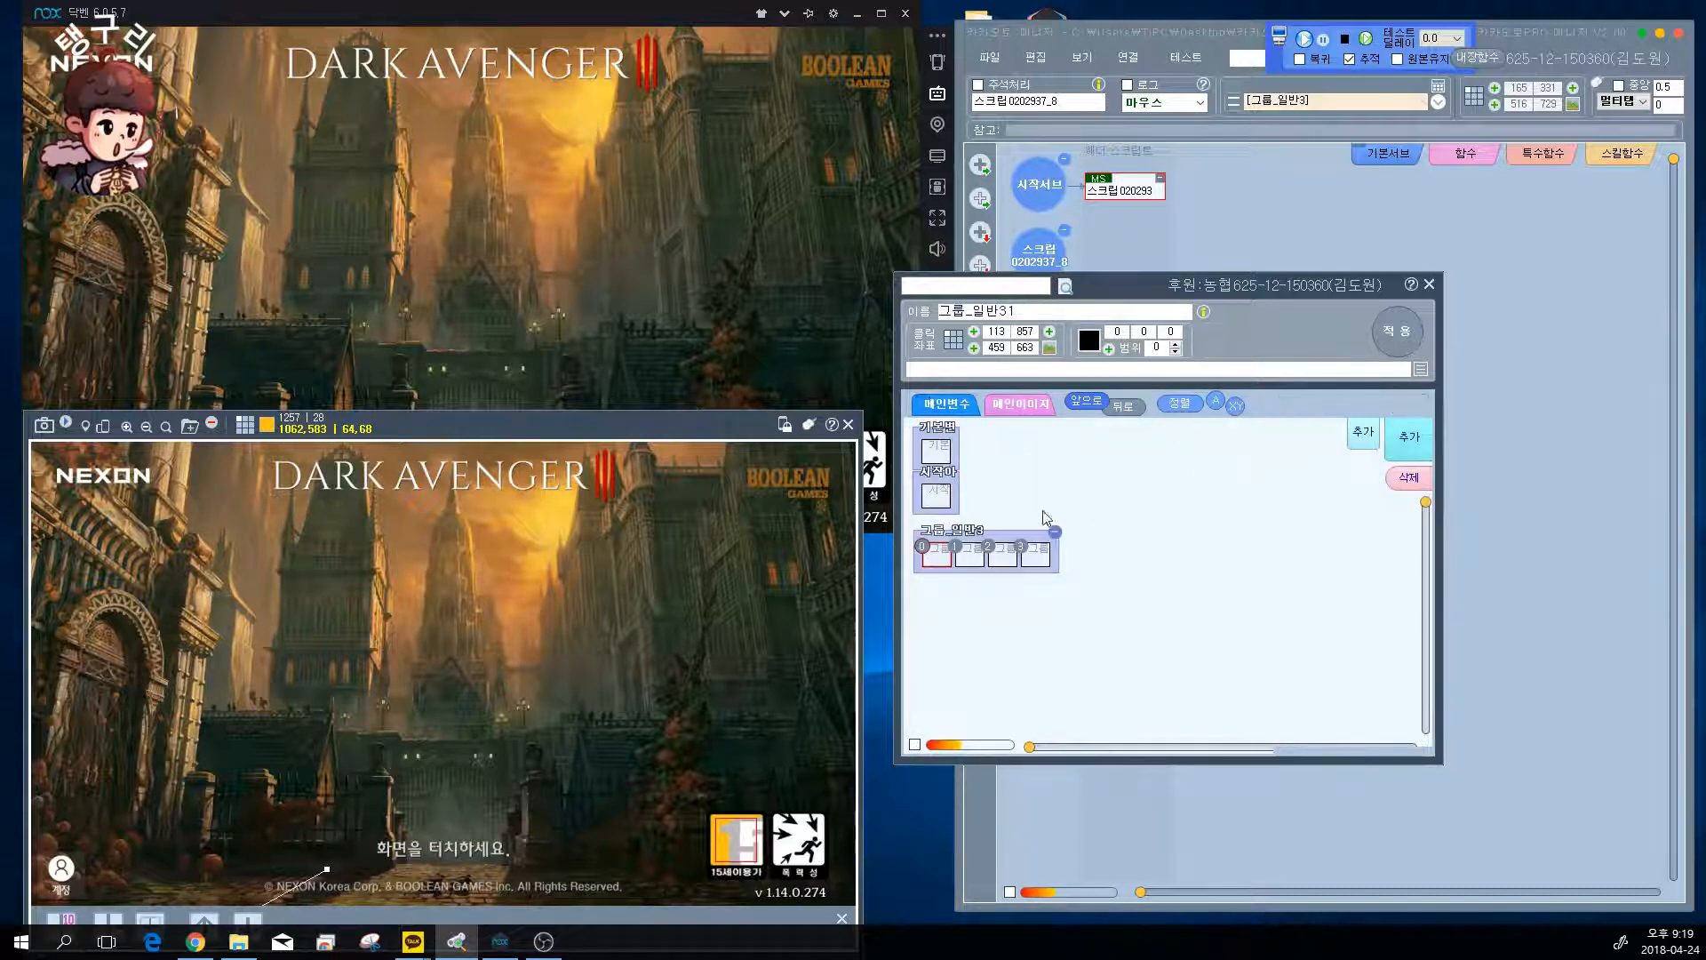
- Move the image group in the 메인이미지 list next to the add controls and compare its frame, inner image and the default group
left_click(1021, 413)
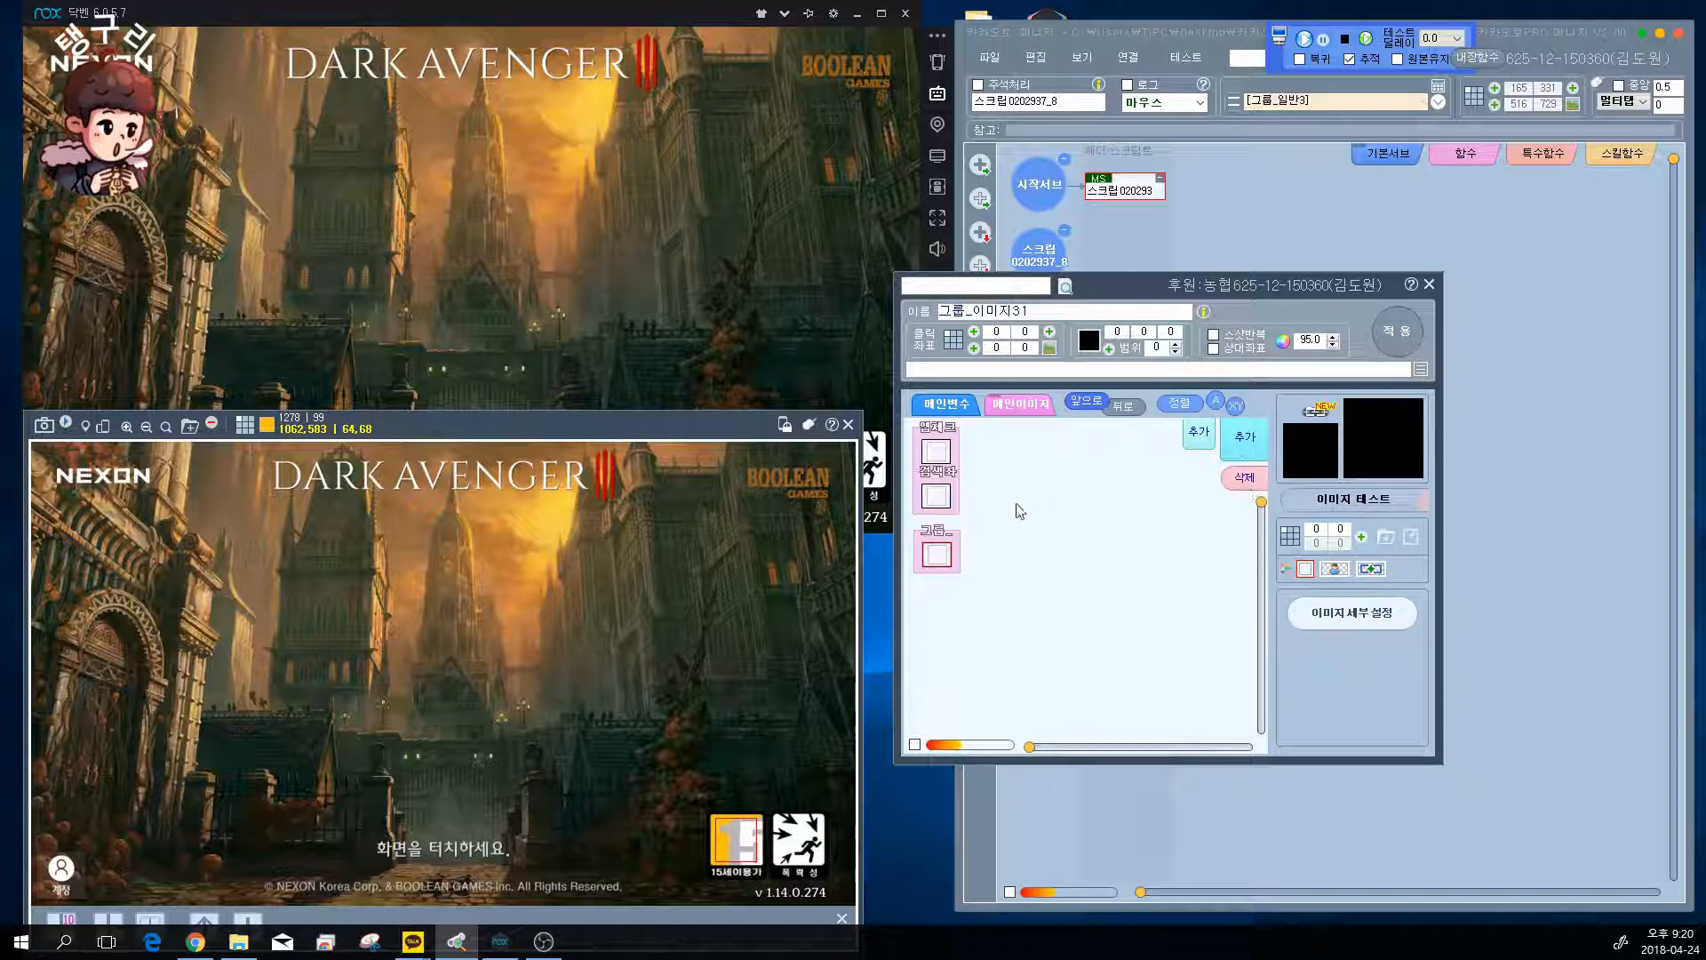
left_click(946, 544)
left_click_drag(947, 546, 1204, 473)
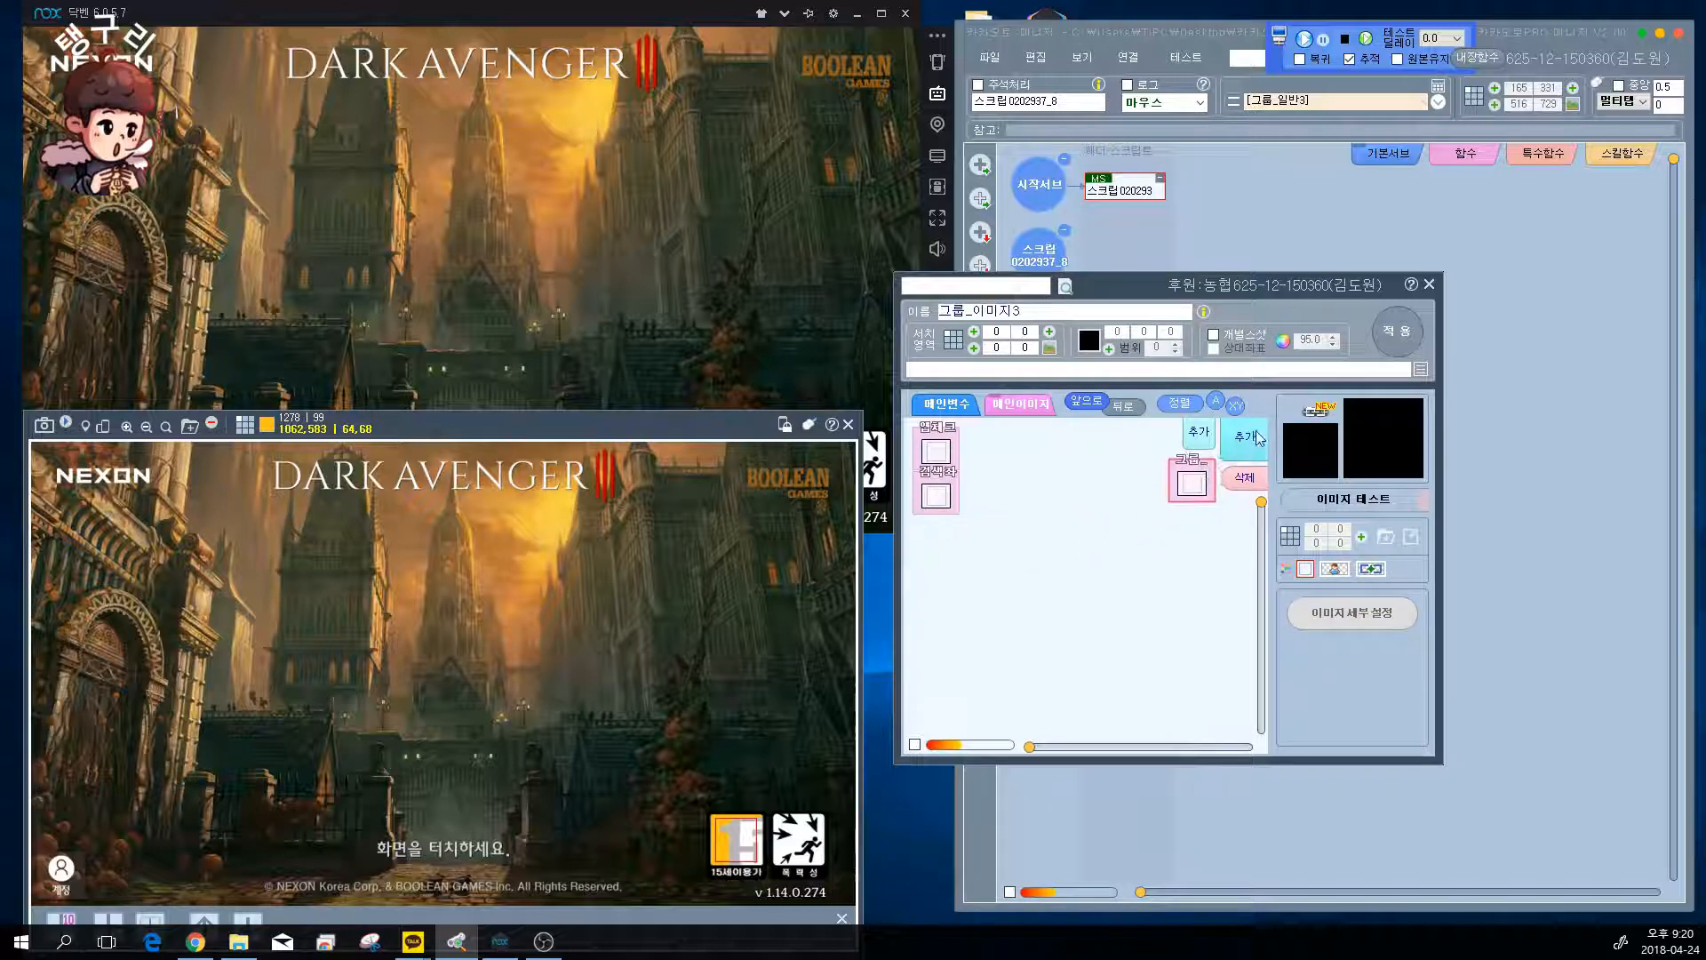
left_click(942, 439)
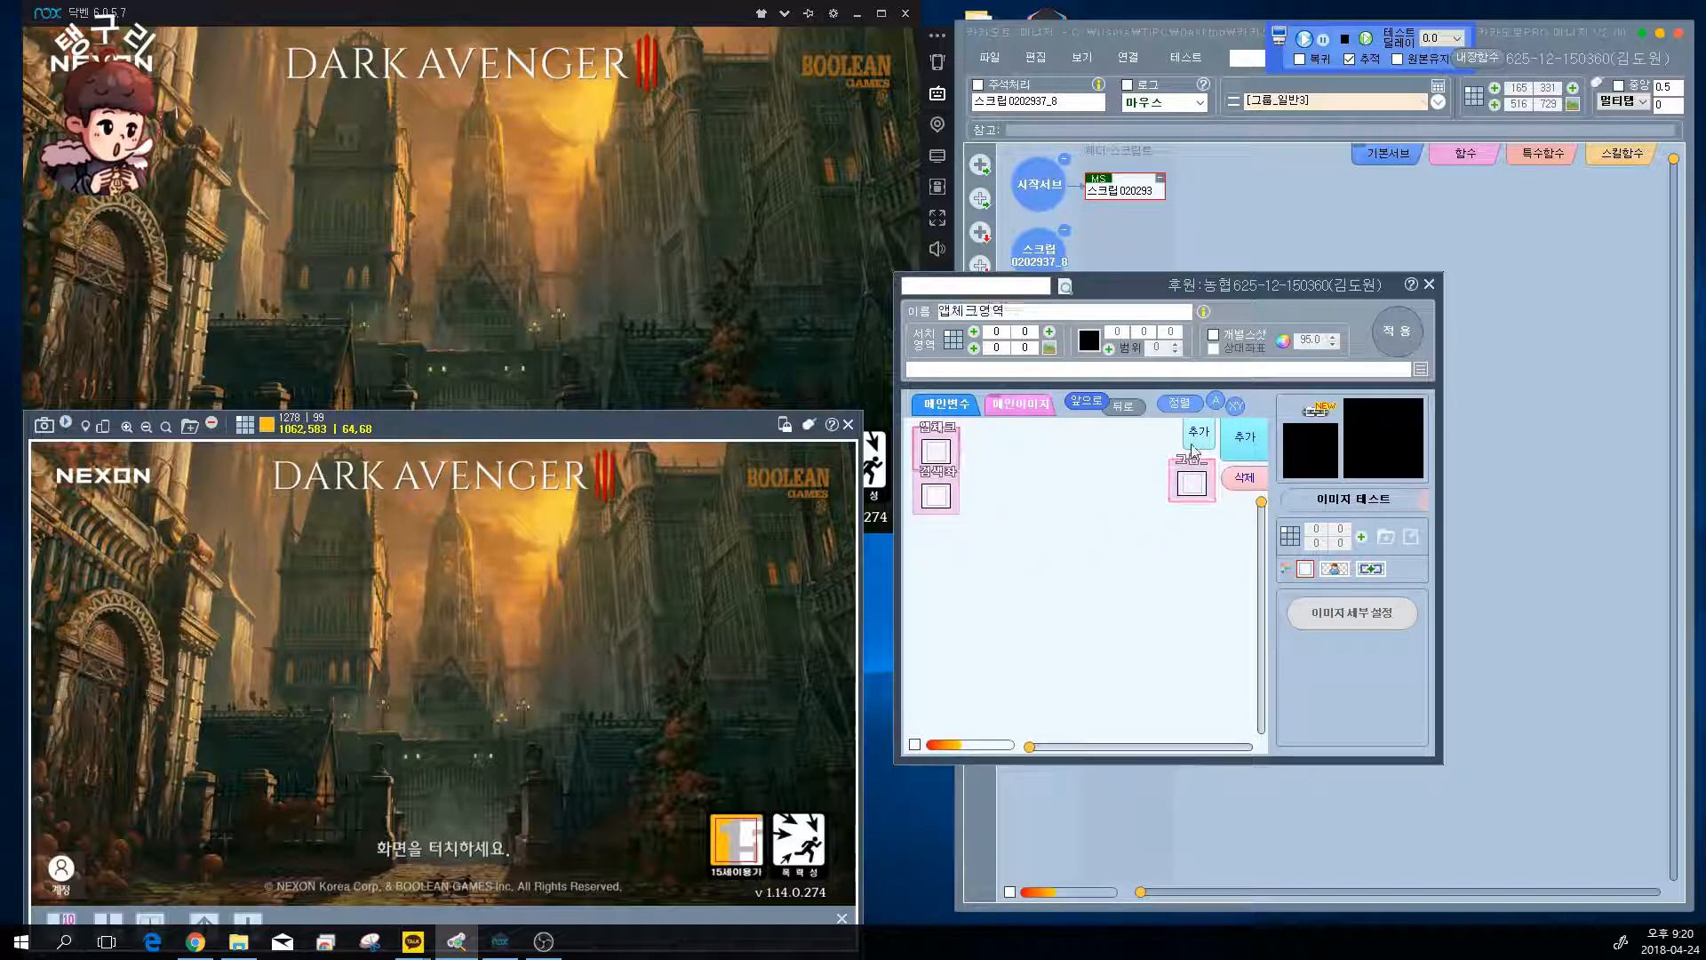
left_click(1203, 464)
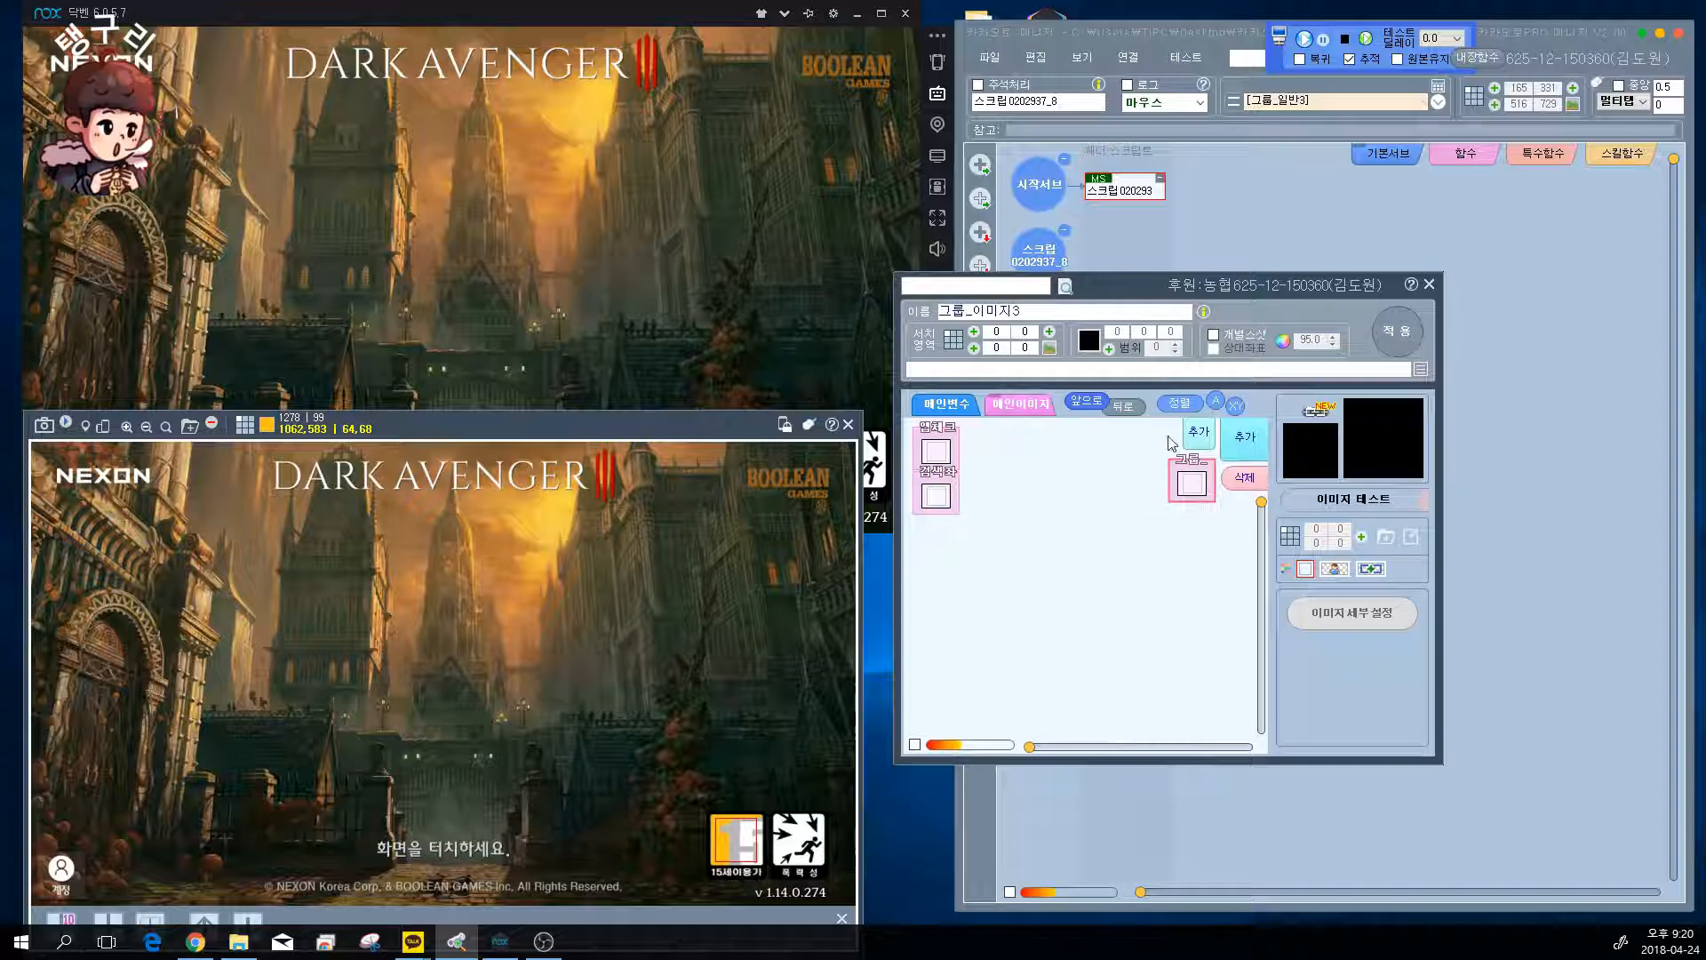
left_click(1199, 486)
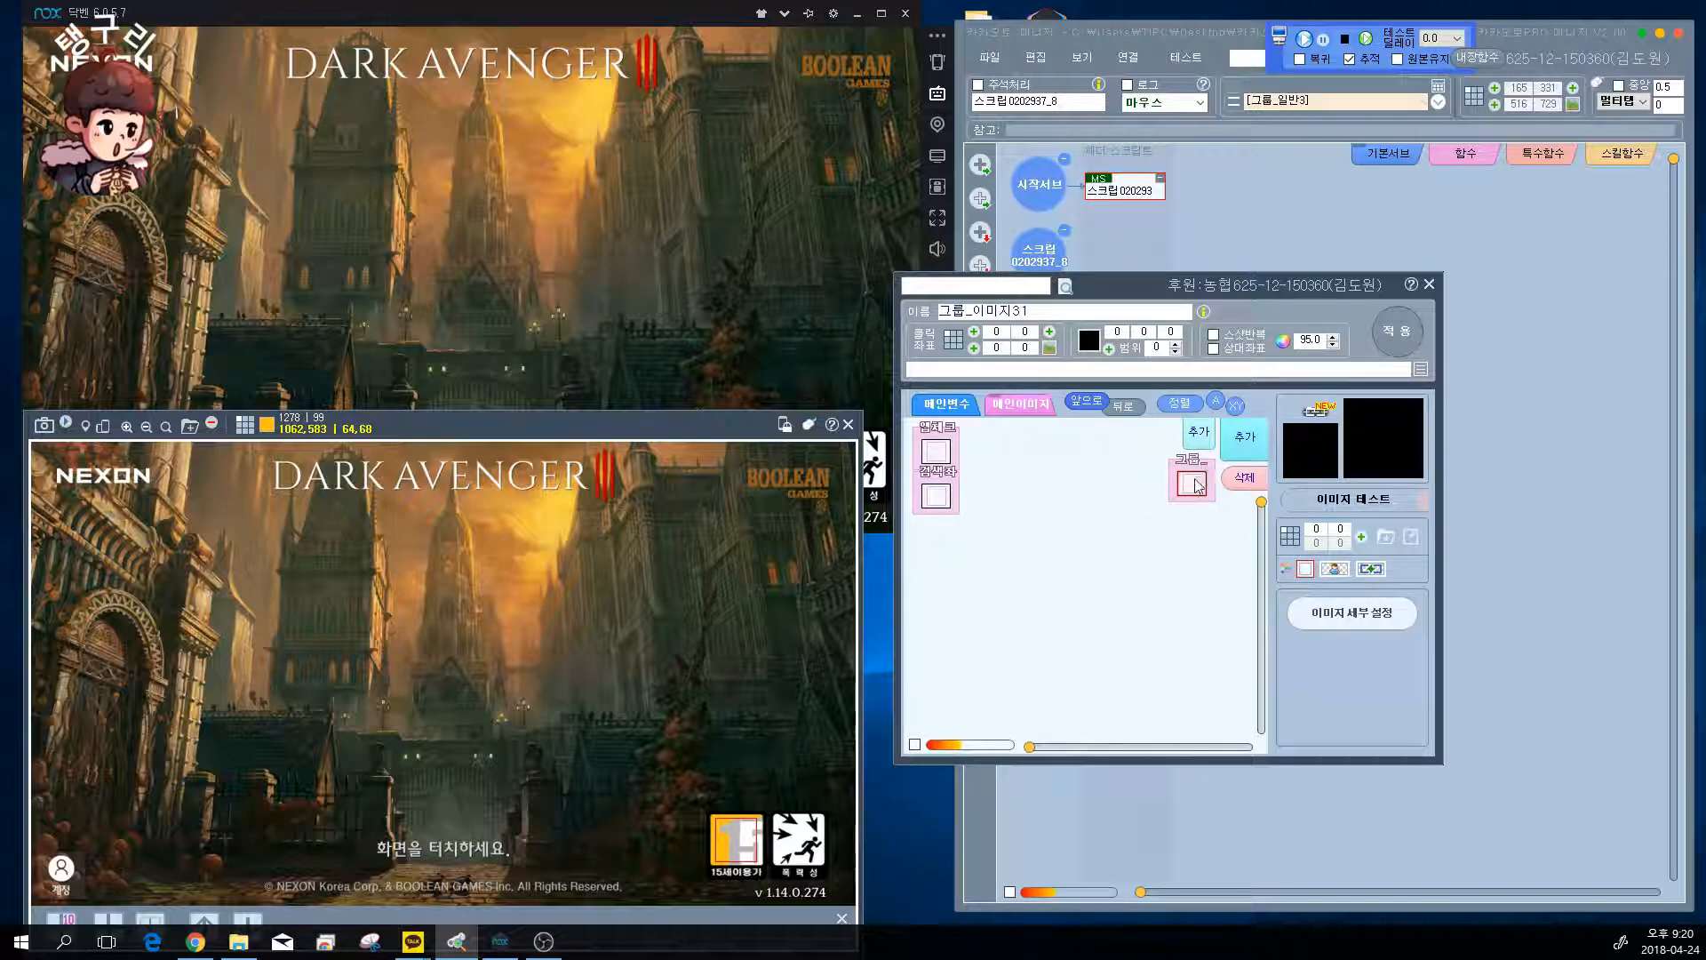
- Move the image group back beneath the two default groups and select its inner image 그룹_이미지31
left_click_drag(1199, 486, 1155, 462)
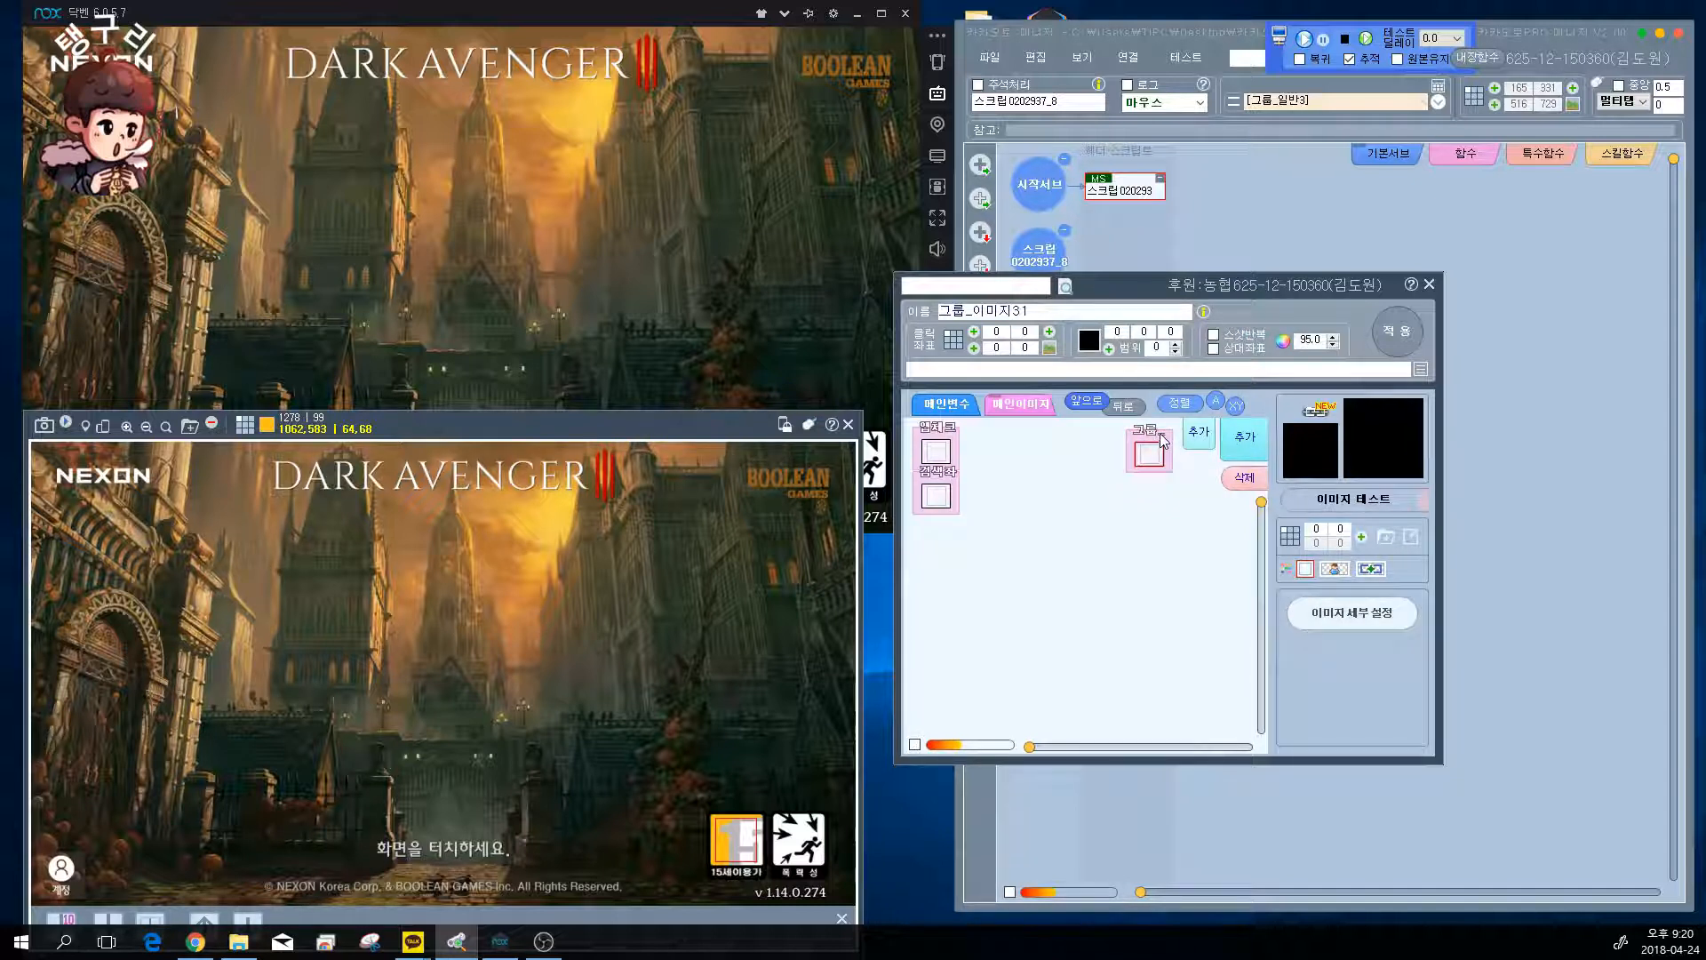
left_click(1160, 437)
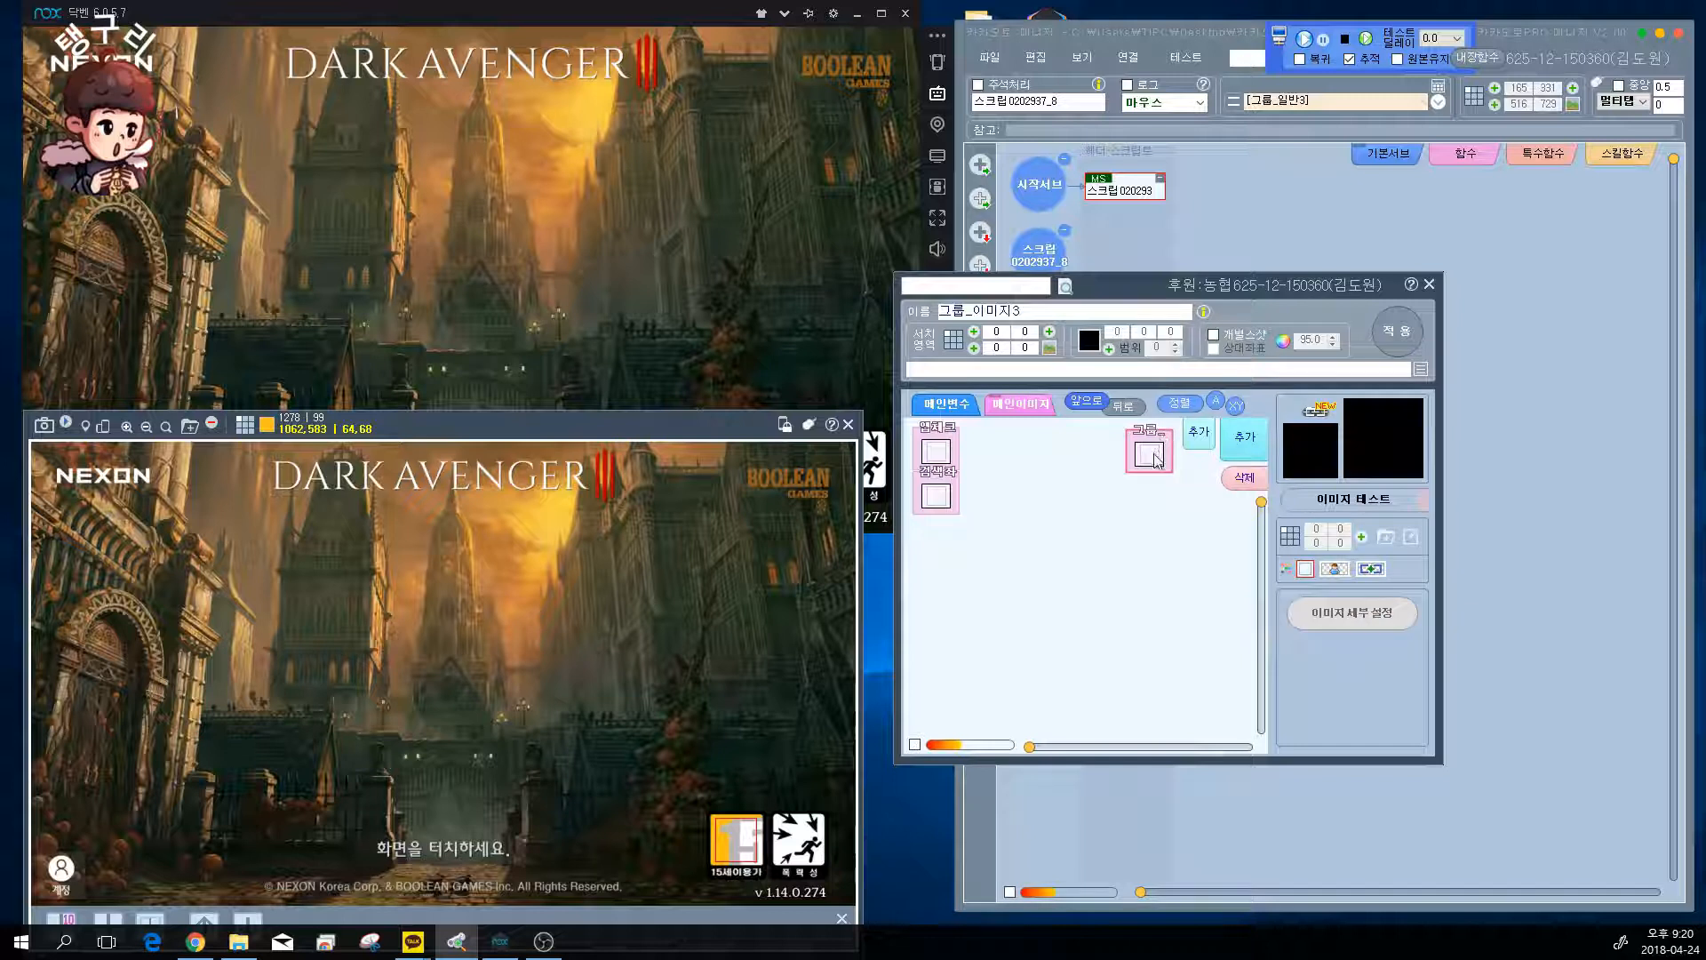
left_click(1155, 453)
left_click(1158, 445)
left_click_drag(1161, 445, 962, 543)
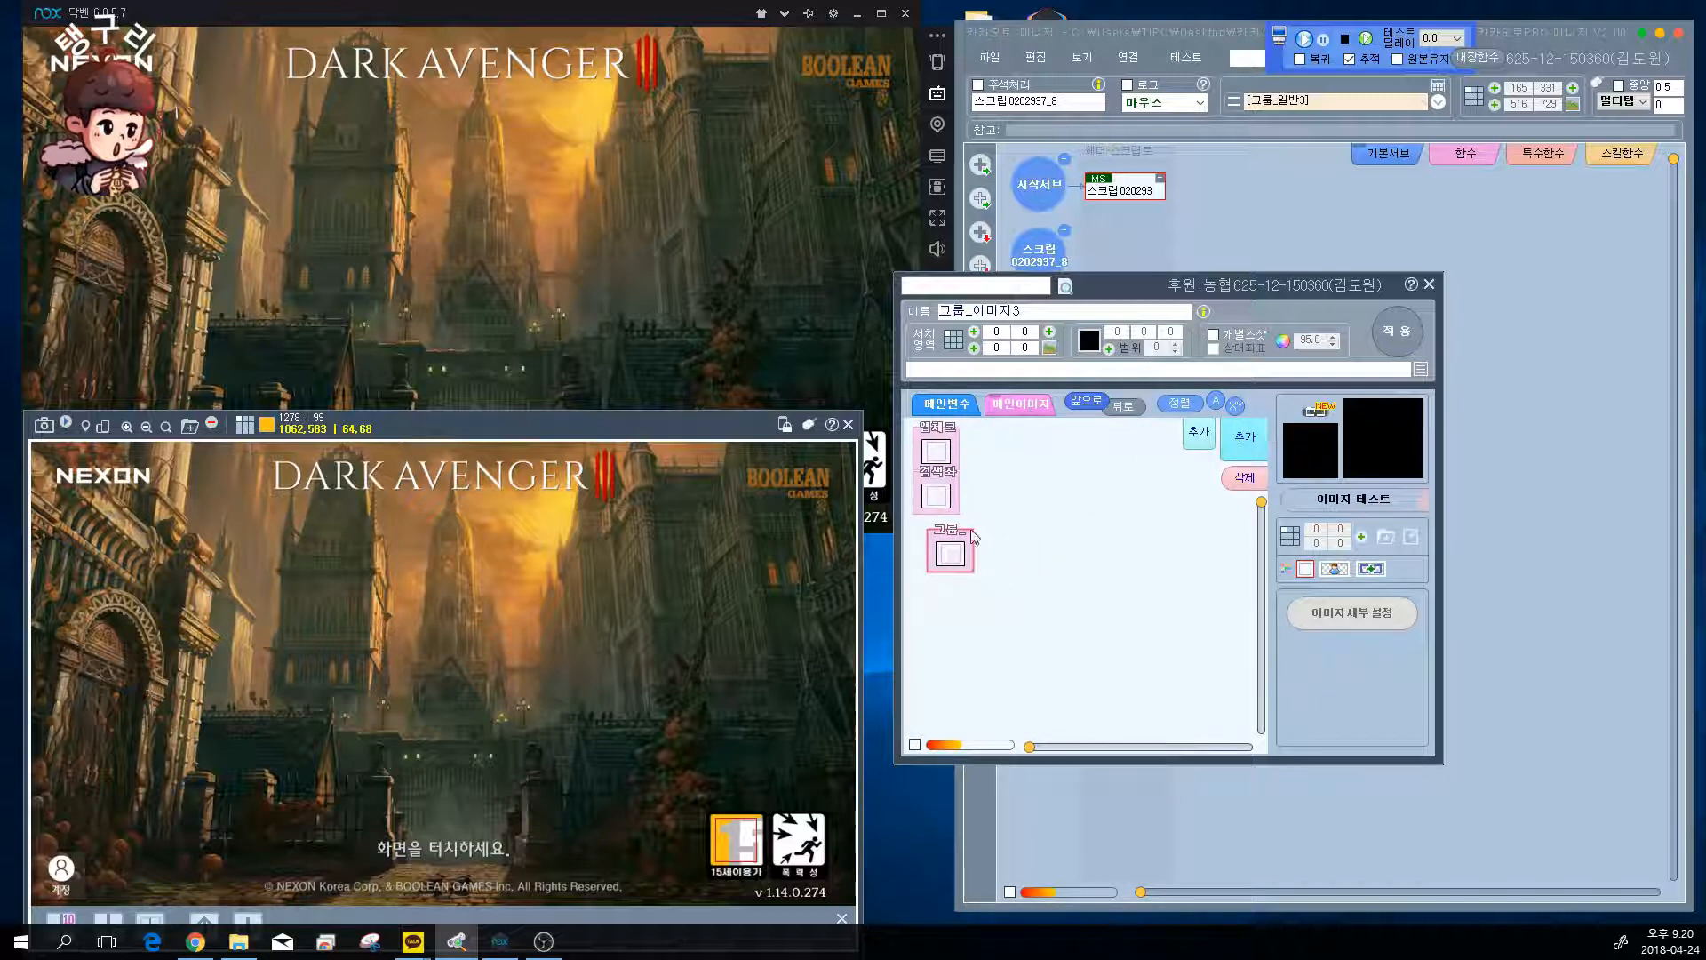
left_click_drag(966, 539, 949, 538)
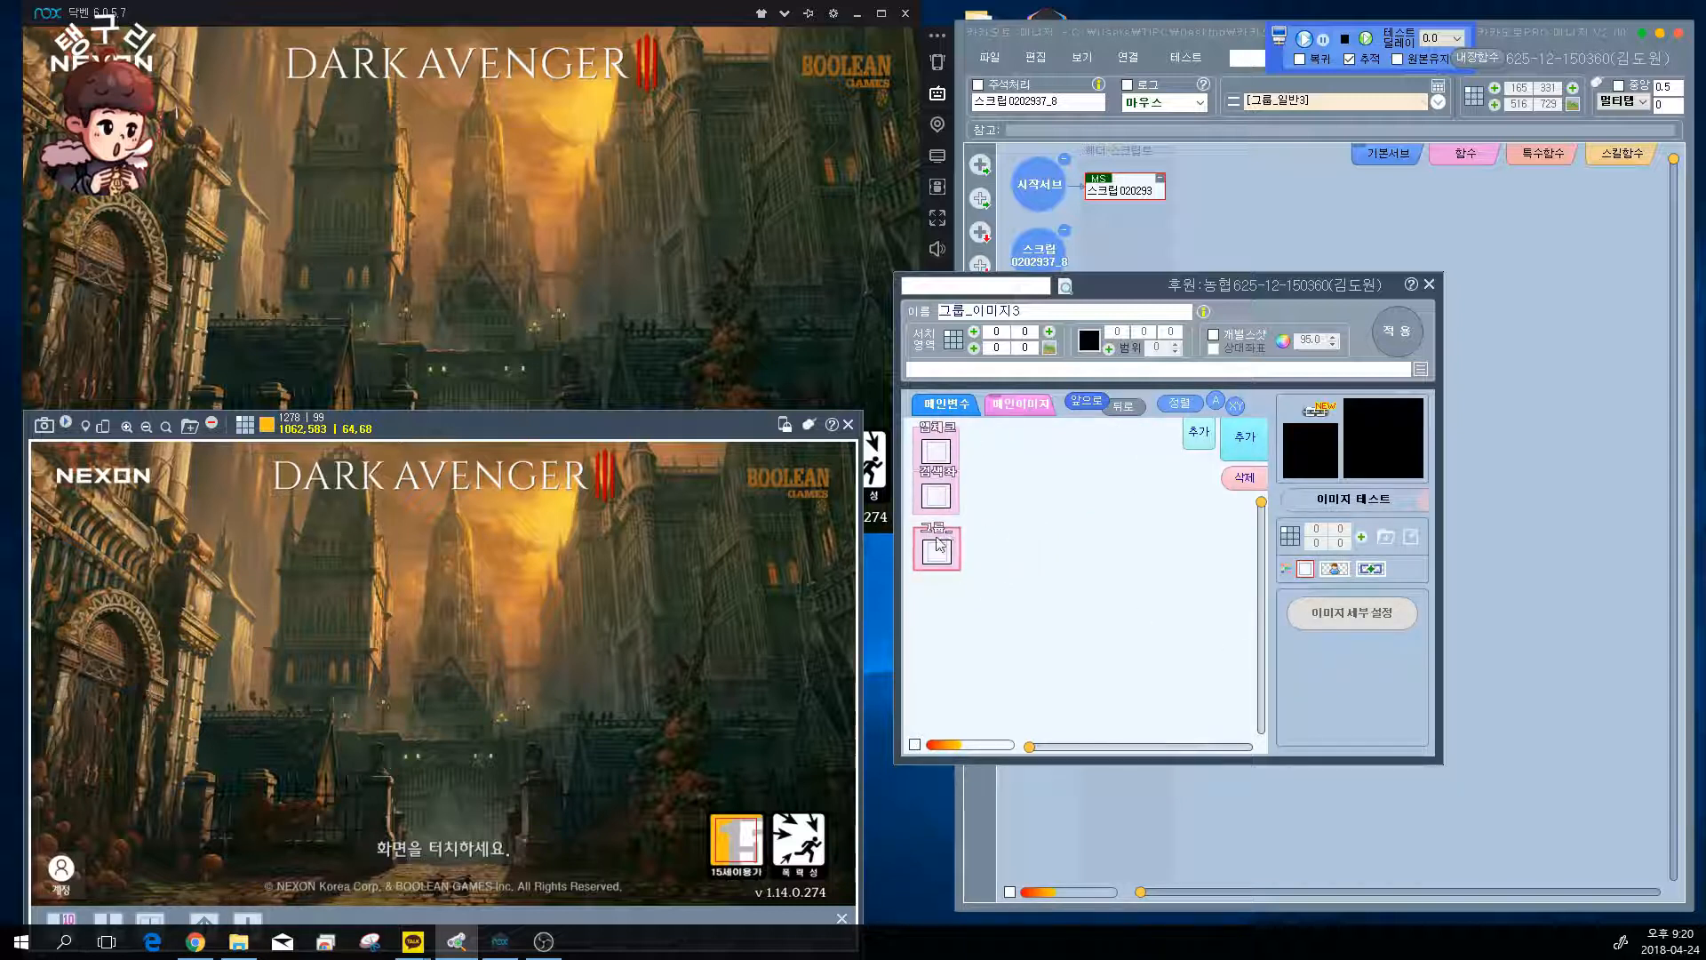
left_click(943, 558)
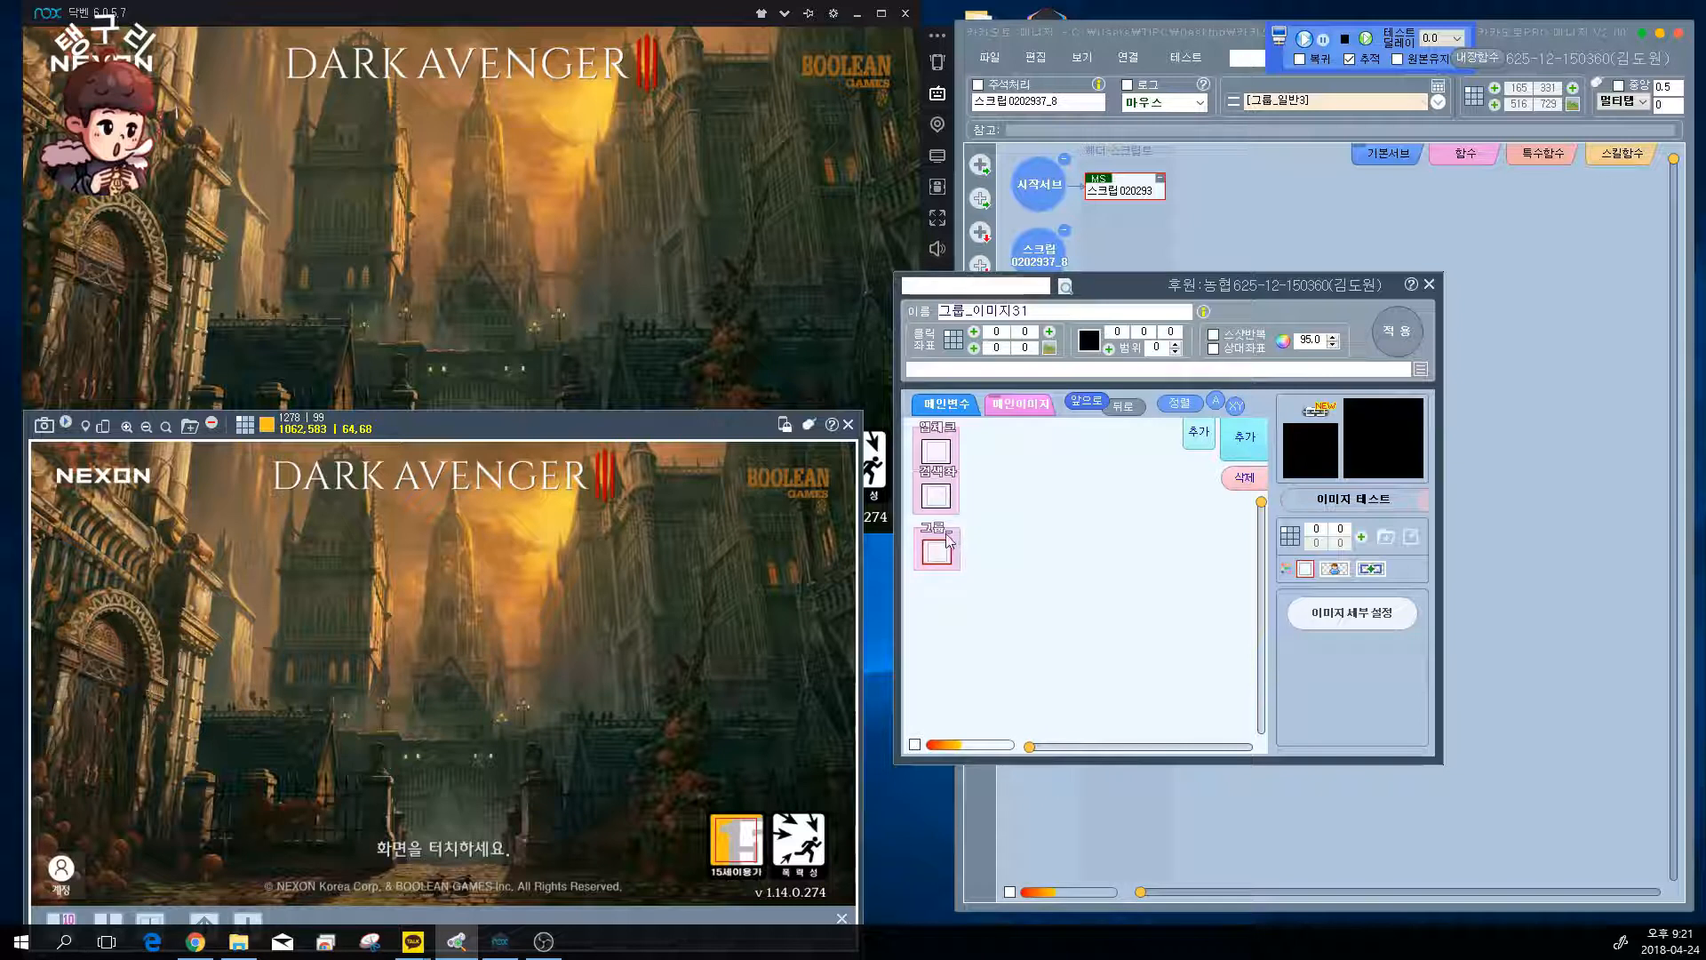
- Delete the image group 그룹_이미지3 and add a new image group to the 메인이미지 list
left_click_drag(945, 538, 1089, 522)
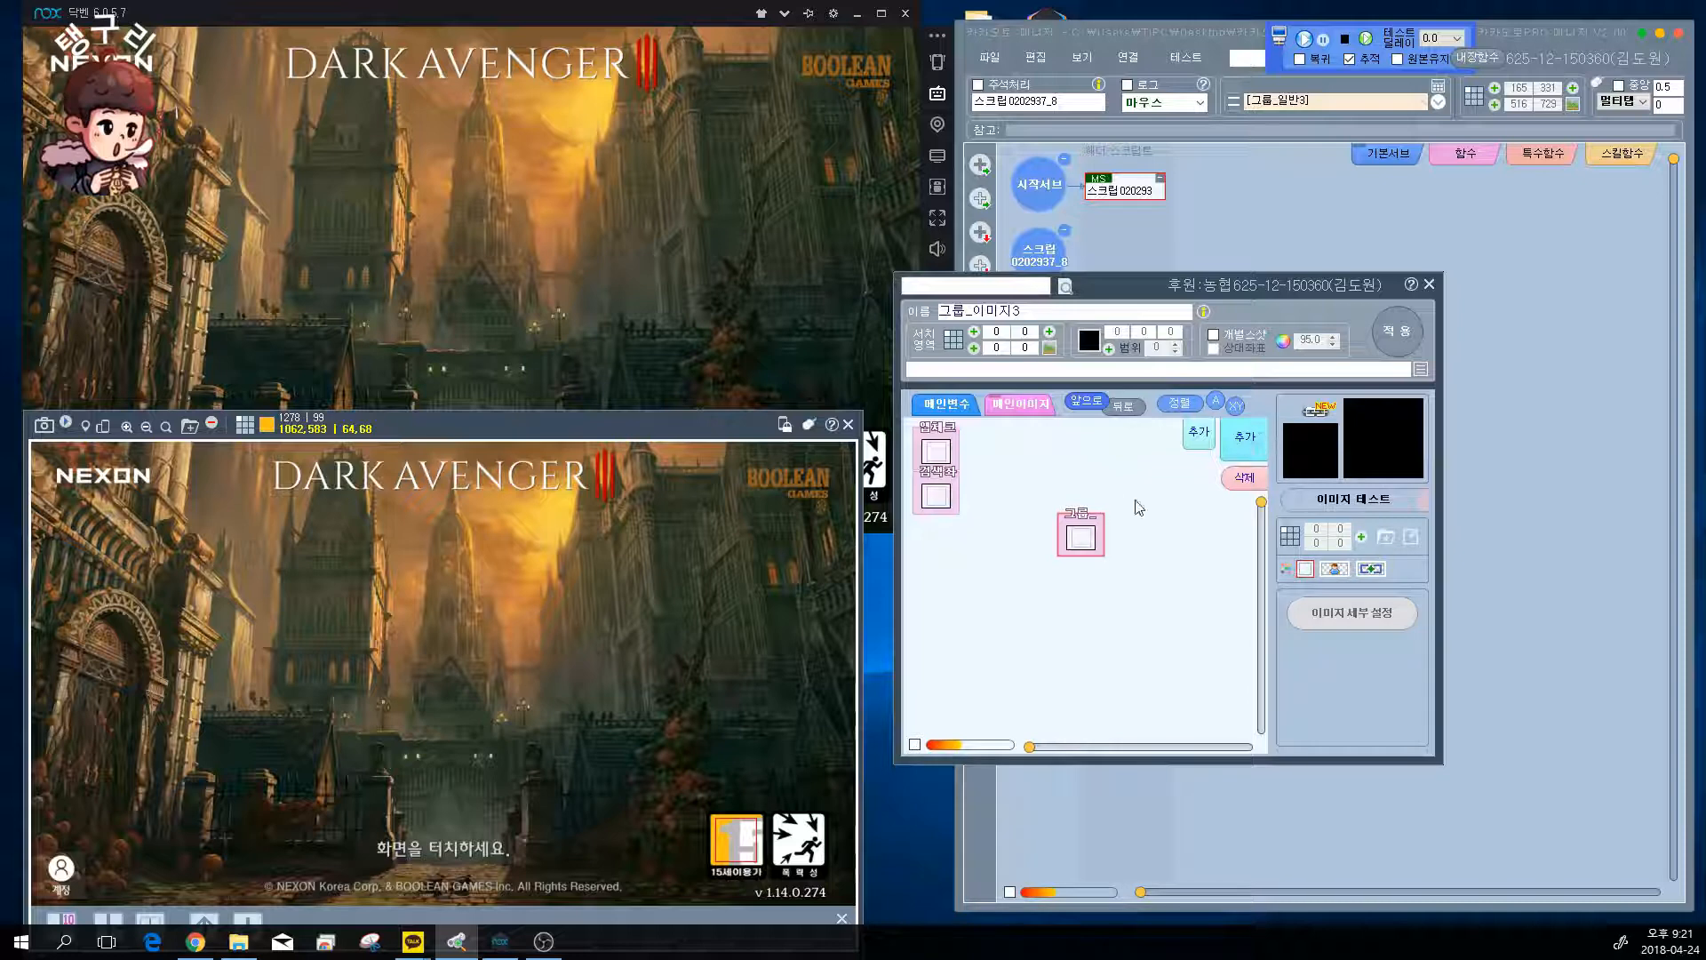
left_click(1243, 487)
left_click(846, 533)
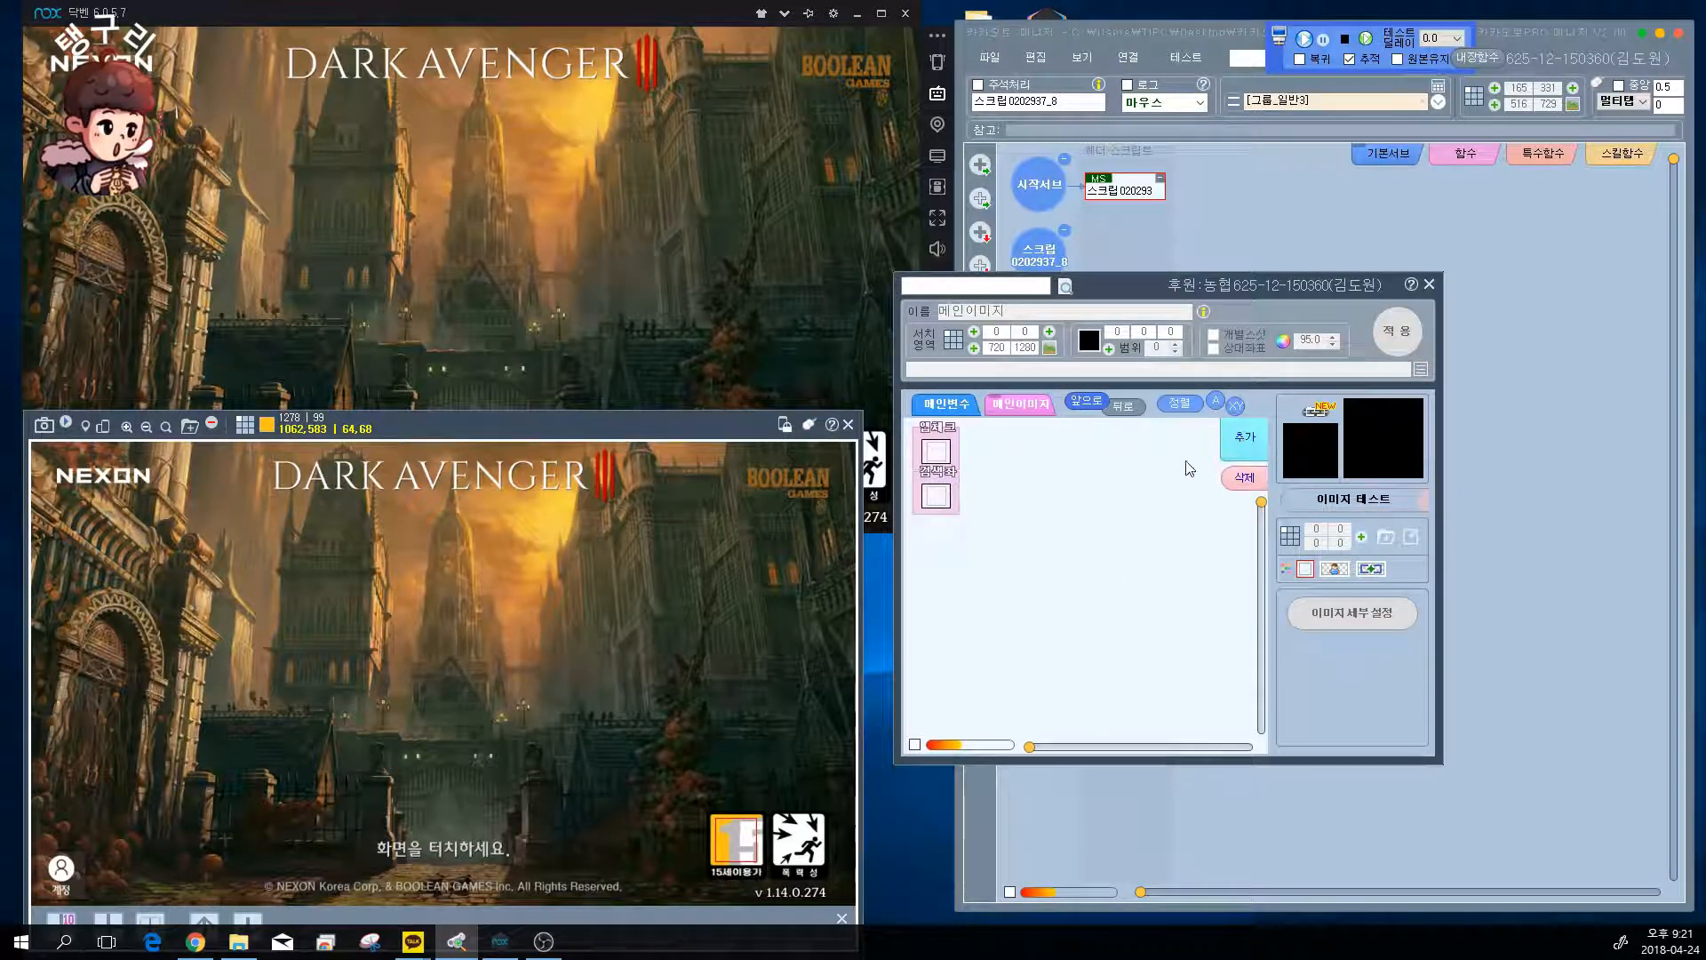
left_click(1248, 439)
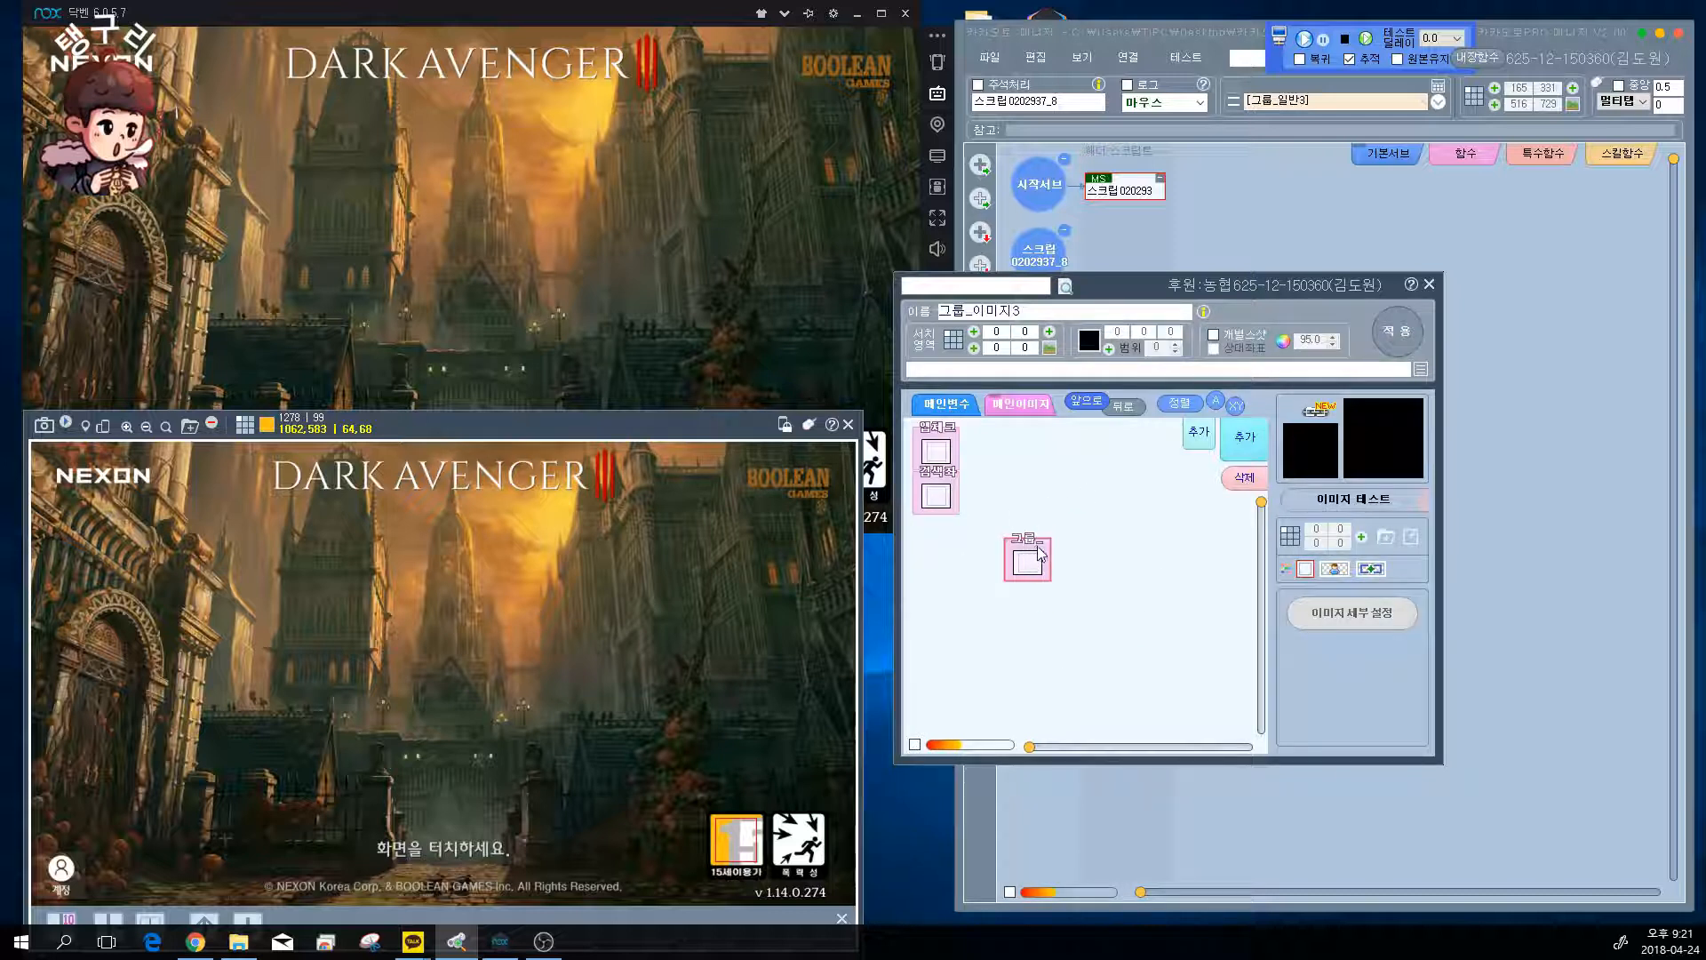
- Add three more images to the new image group and place it beneath the two default groups
left_click(1034, 562)
type("1")
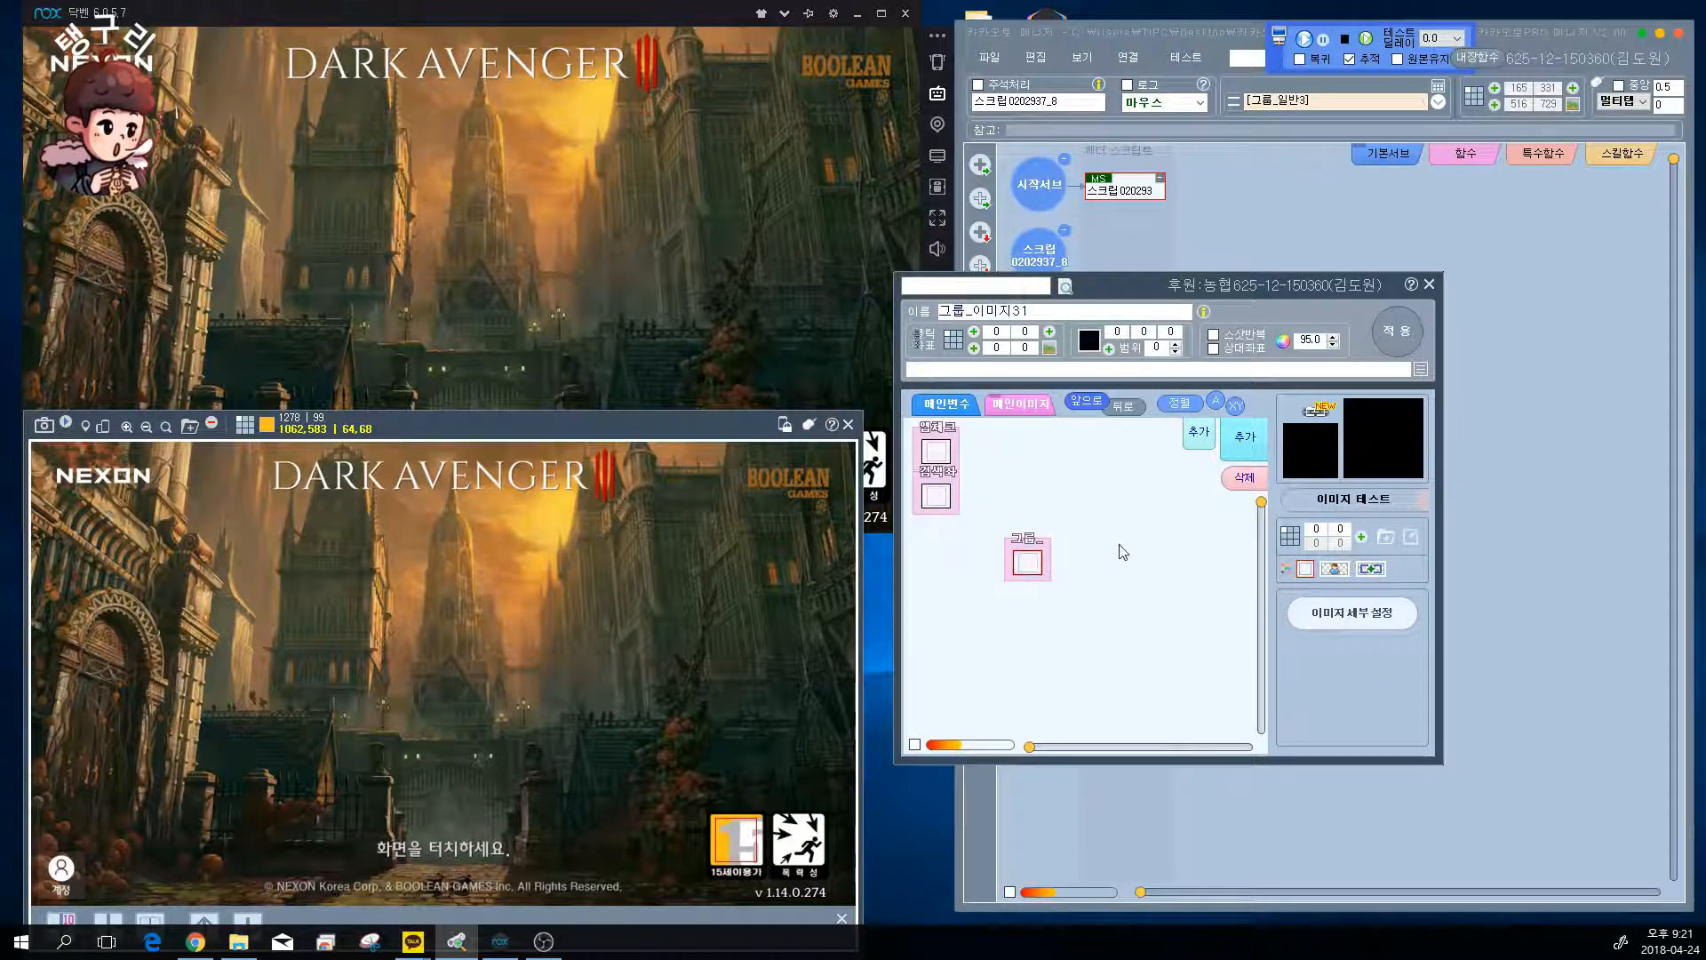
left_click(1207, 484)
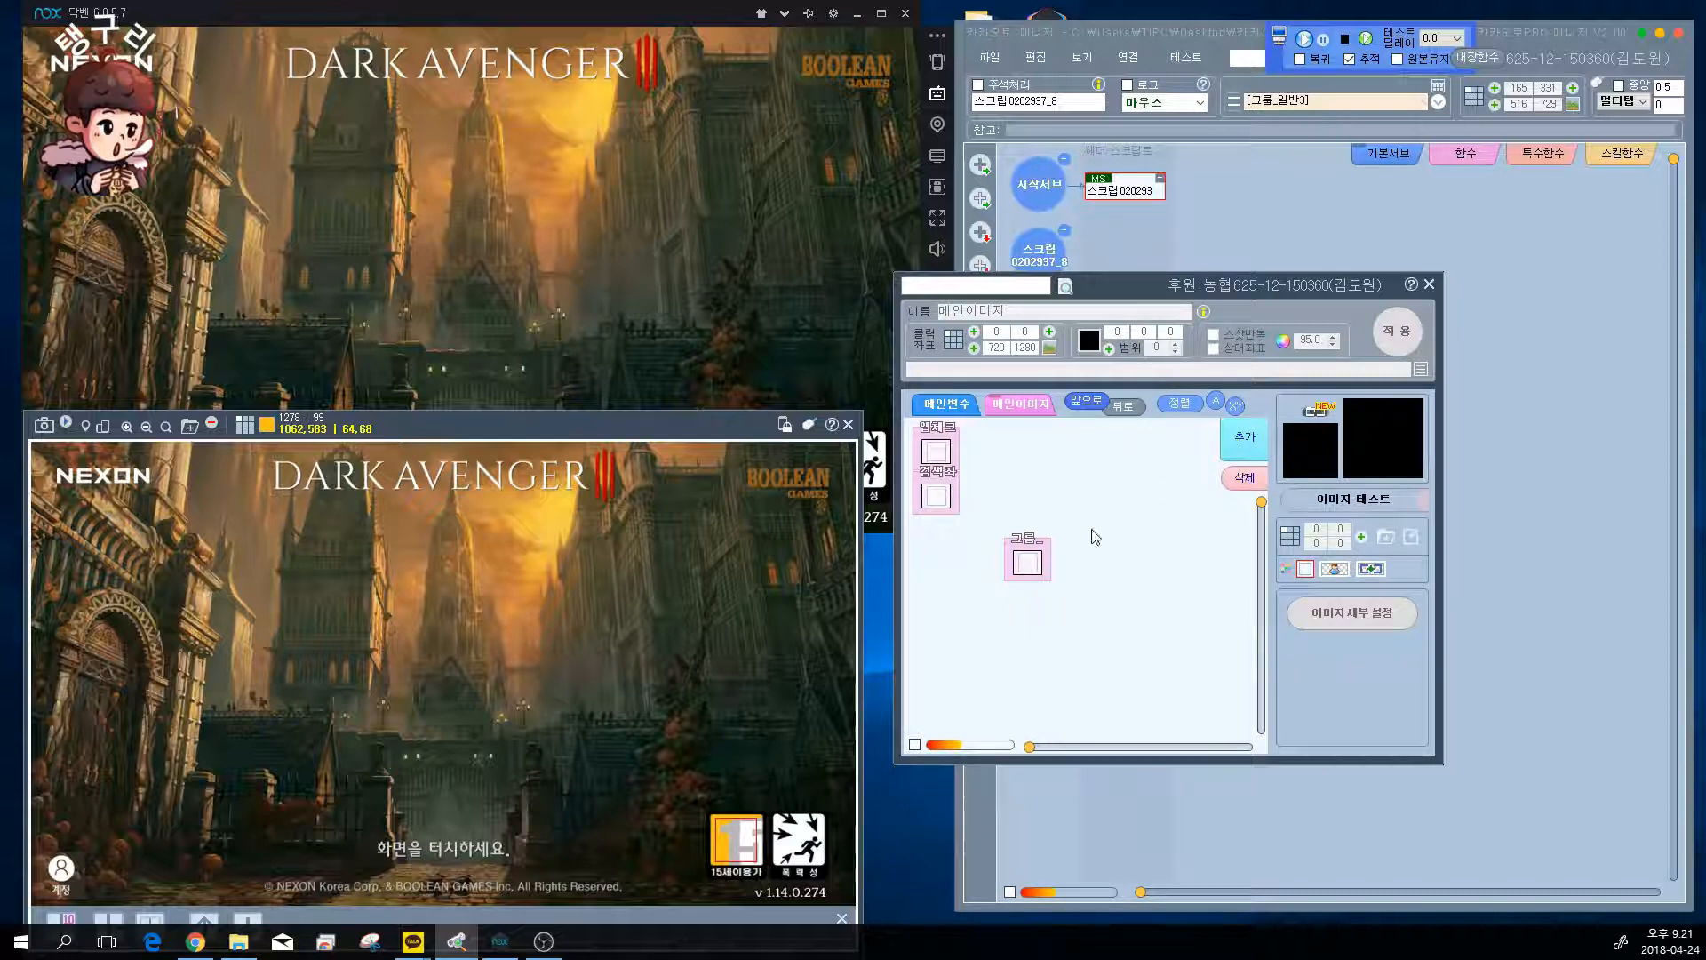
left_click(1033, 555)
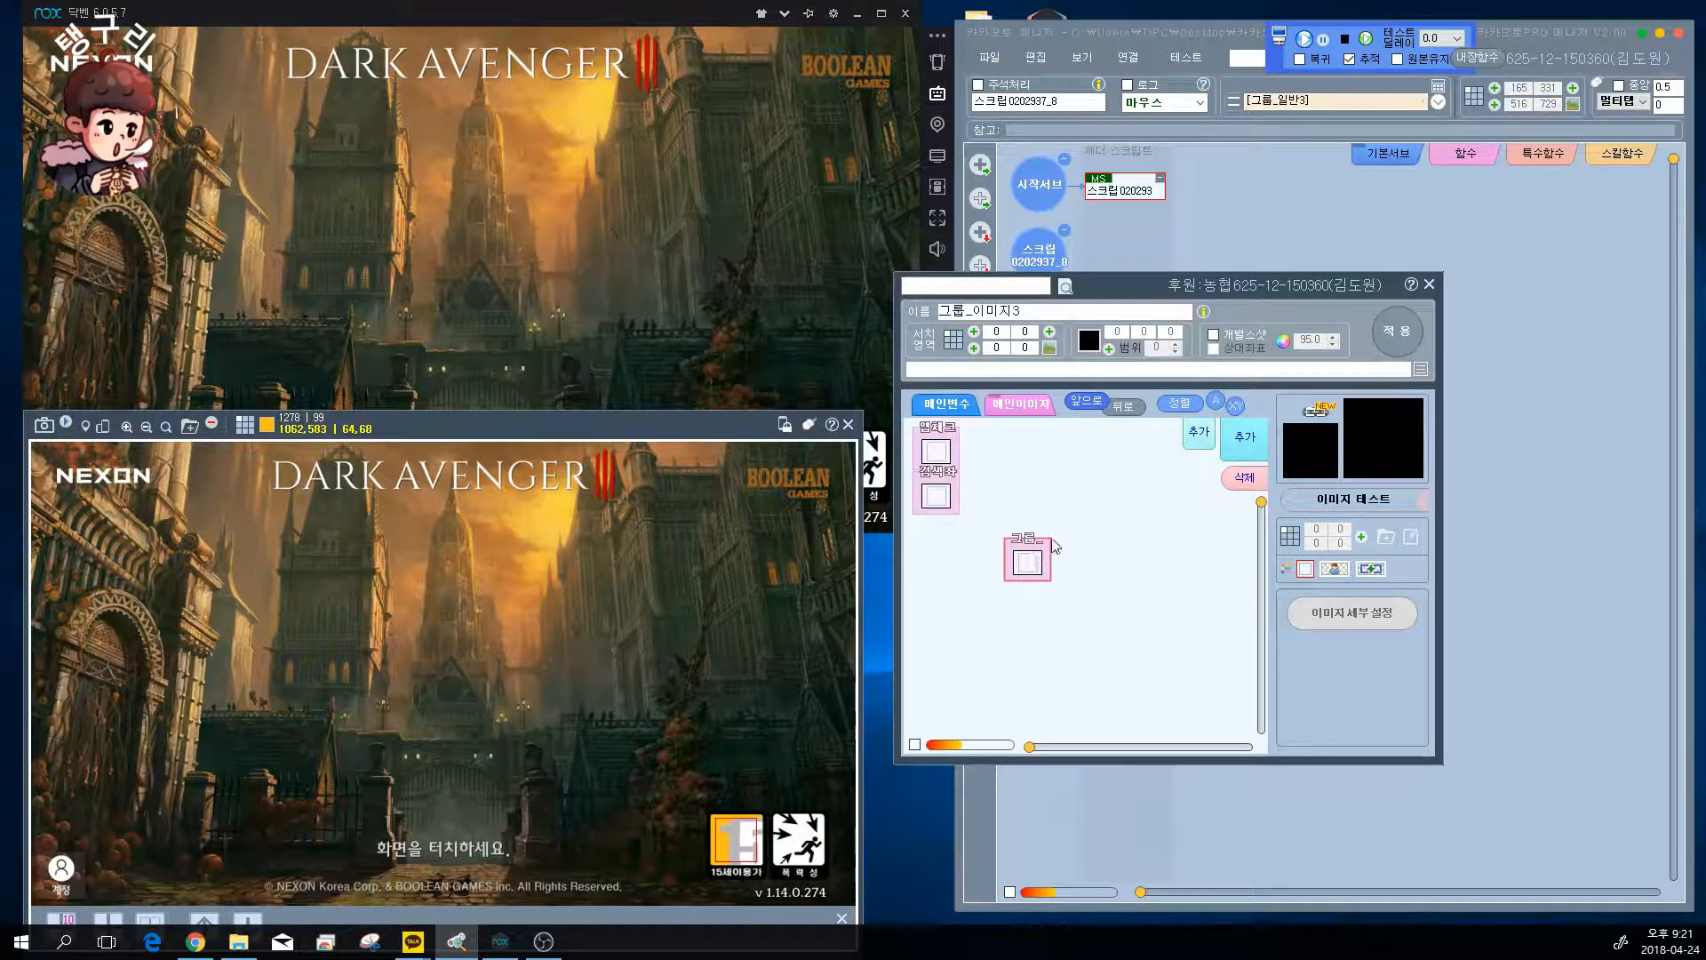
left_click(1200, 442)
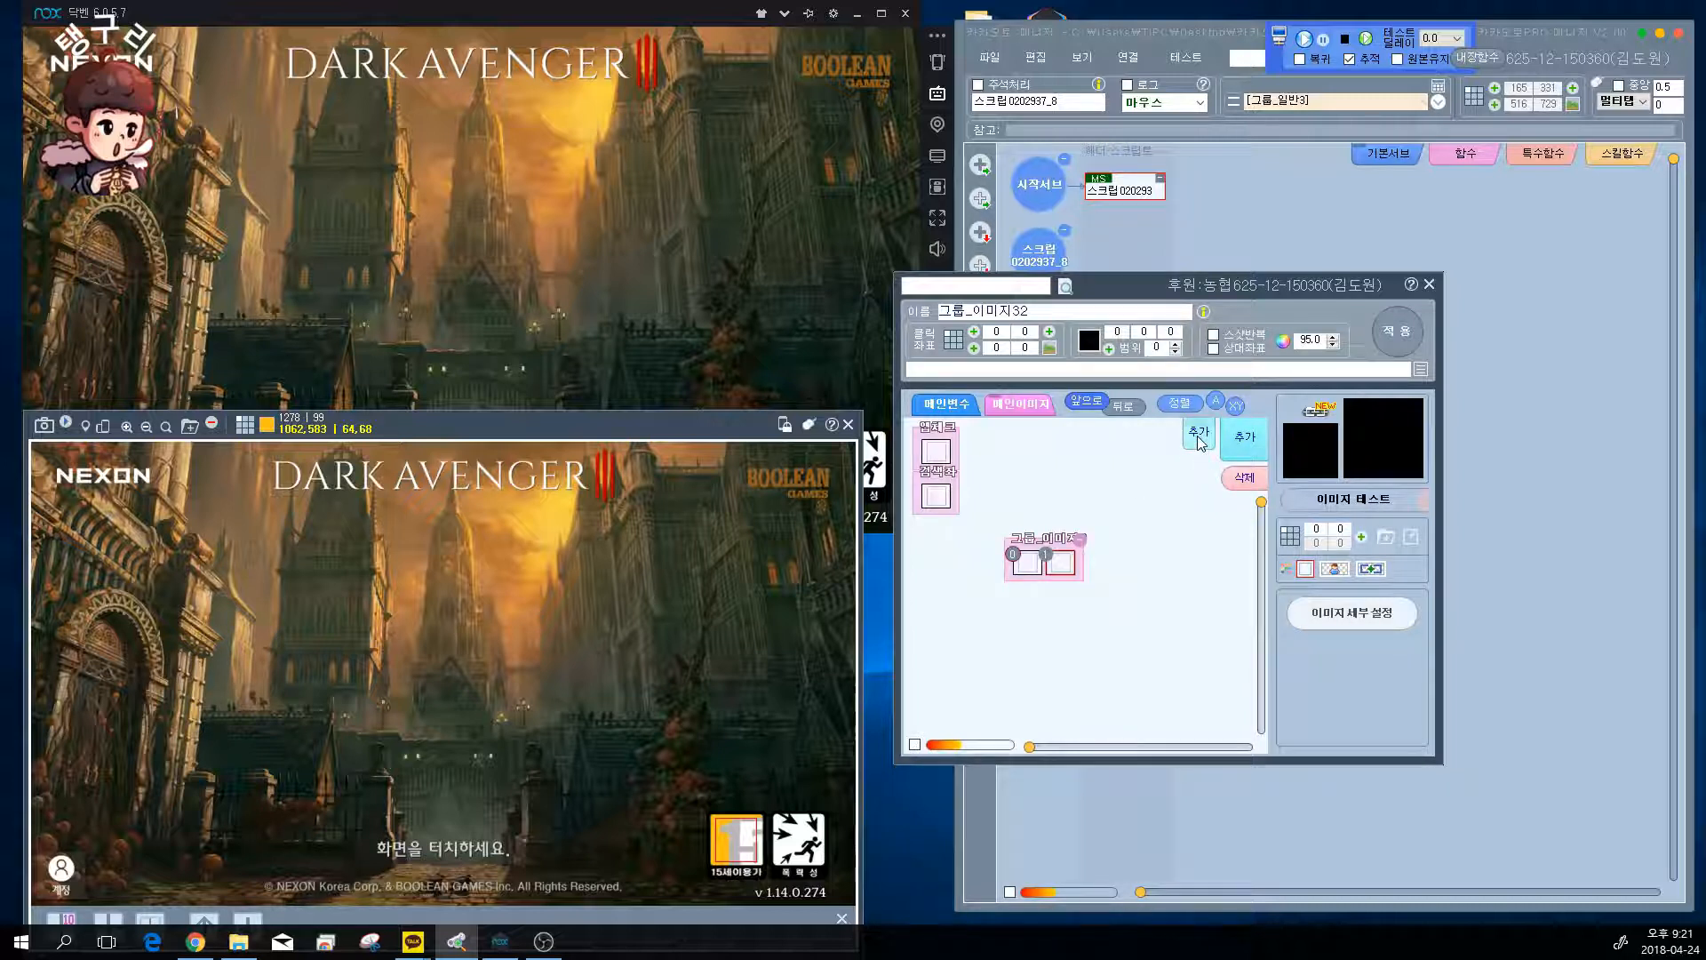
left_click(1200, 442)
left_click(1199, 442)
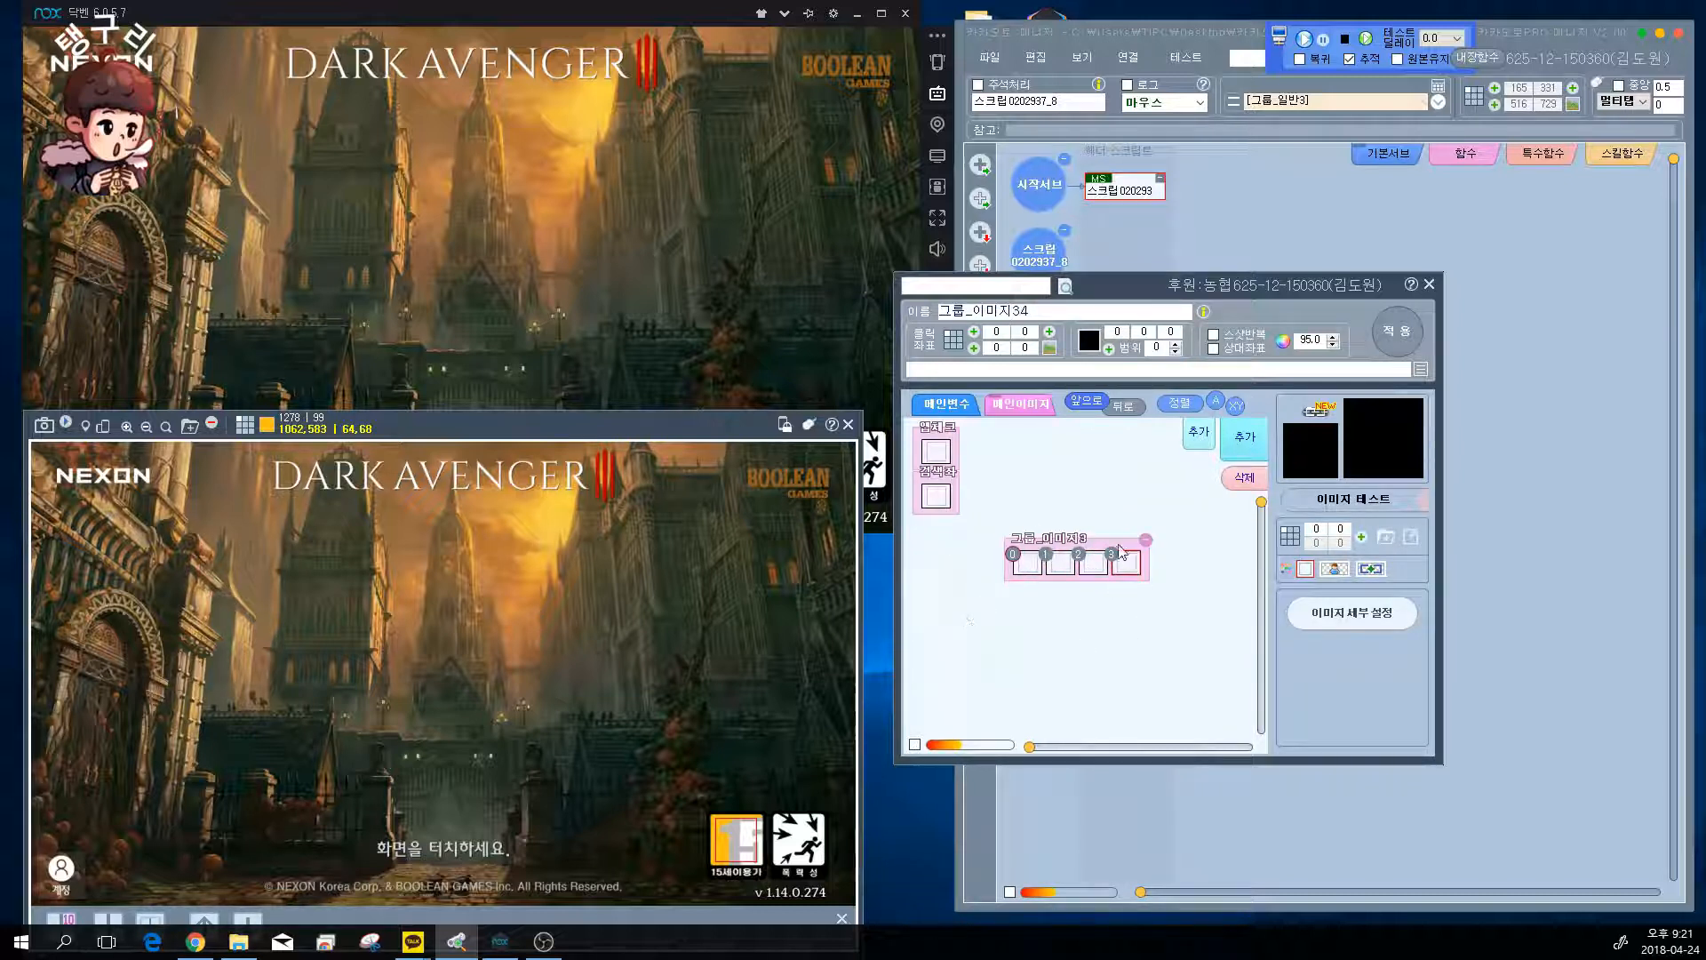
left_click_drag(1117, 554, 1027, 545)
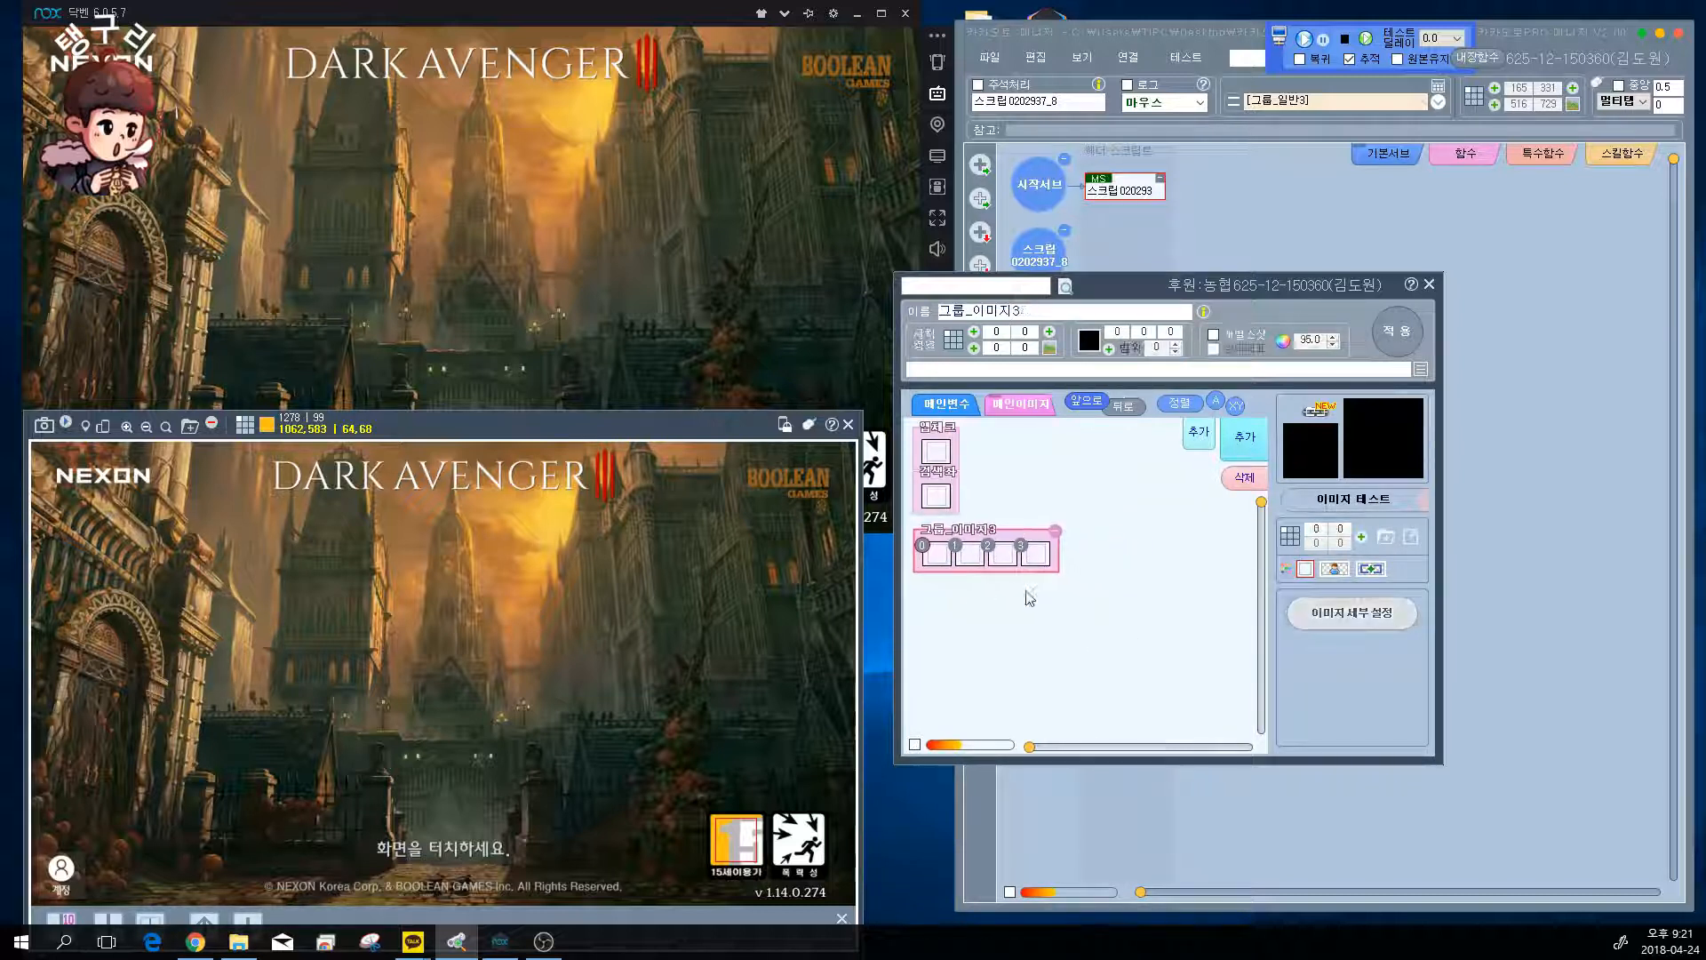
- Remove the three extra images so the image group holds one, and align it beneath the default groups
left_click(942, 560)
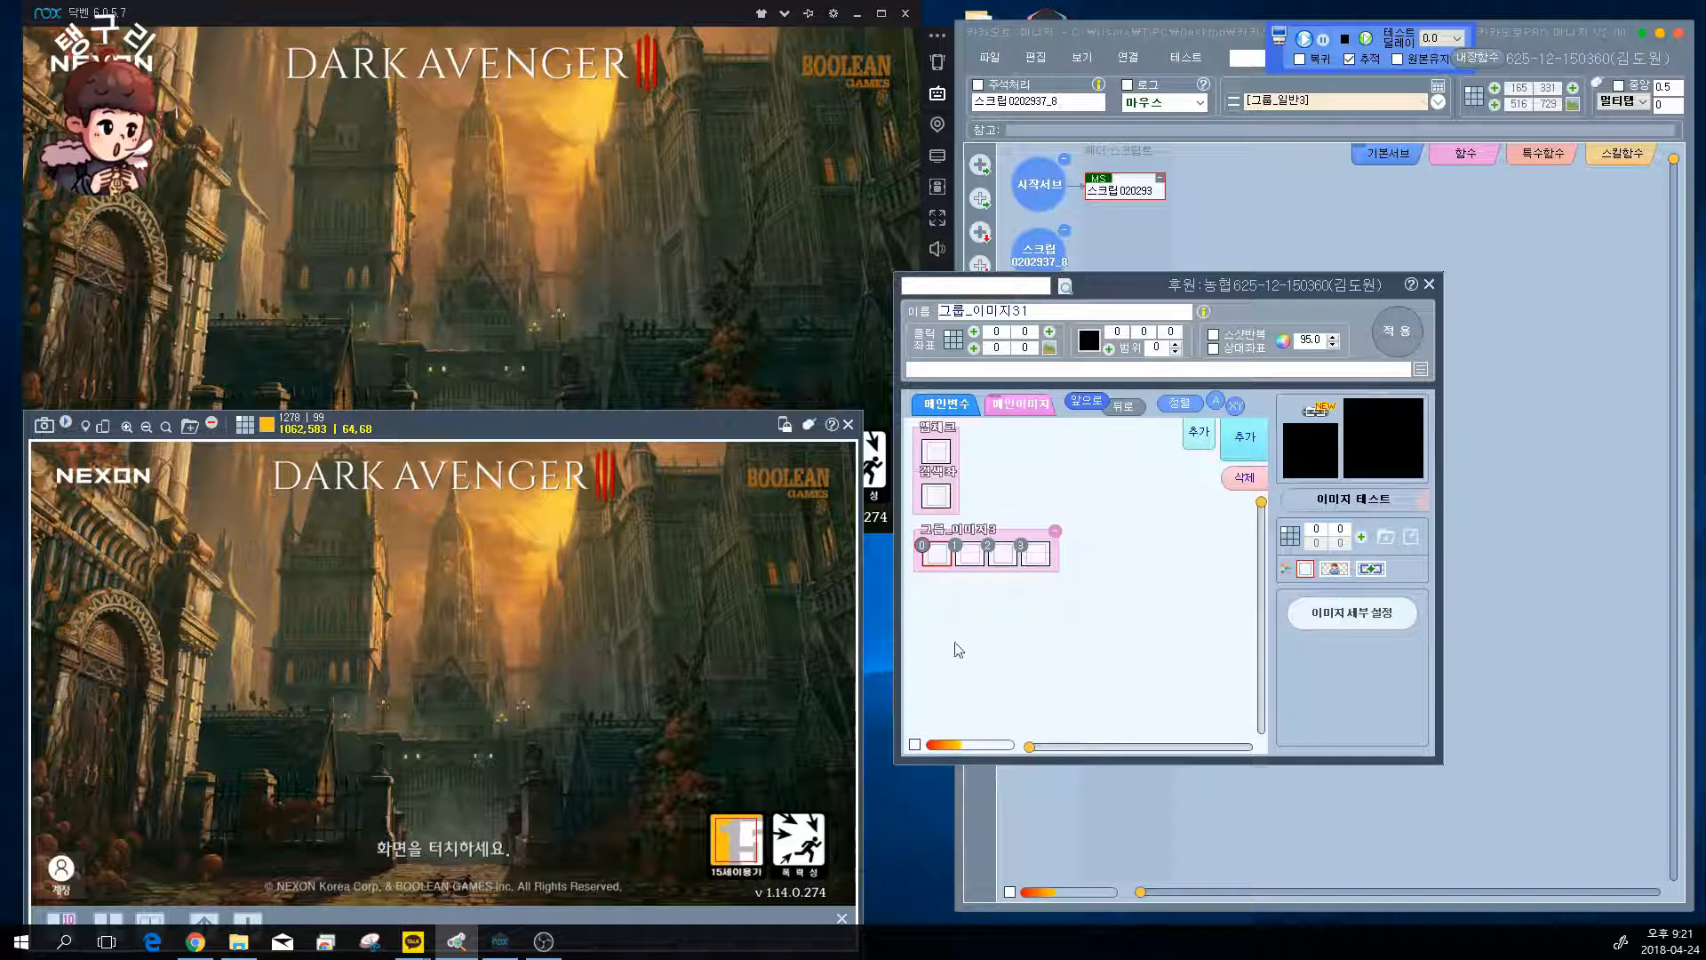
left_click(975, 559)
left_click(1010, 562, "ctrl")
left_click(1040, 562, "ctrl")
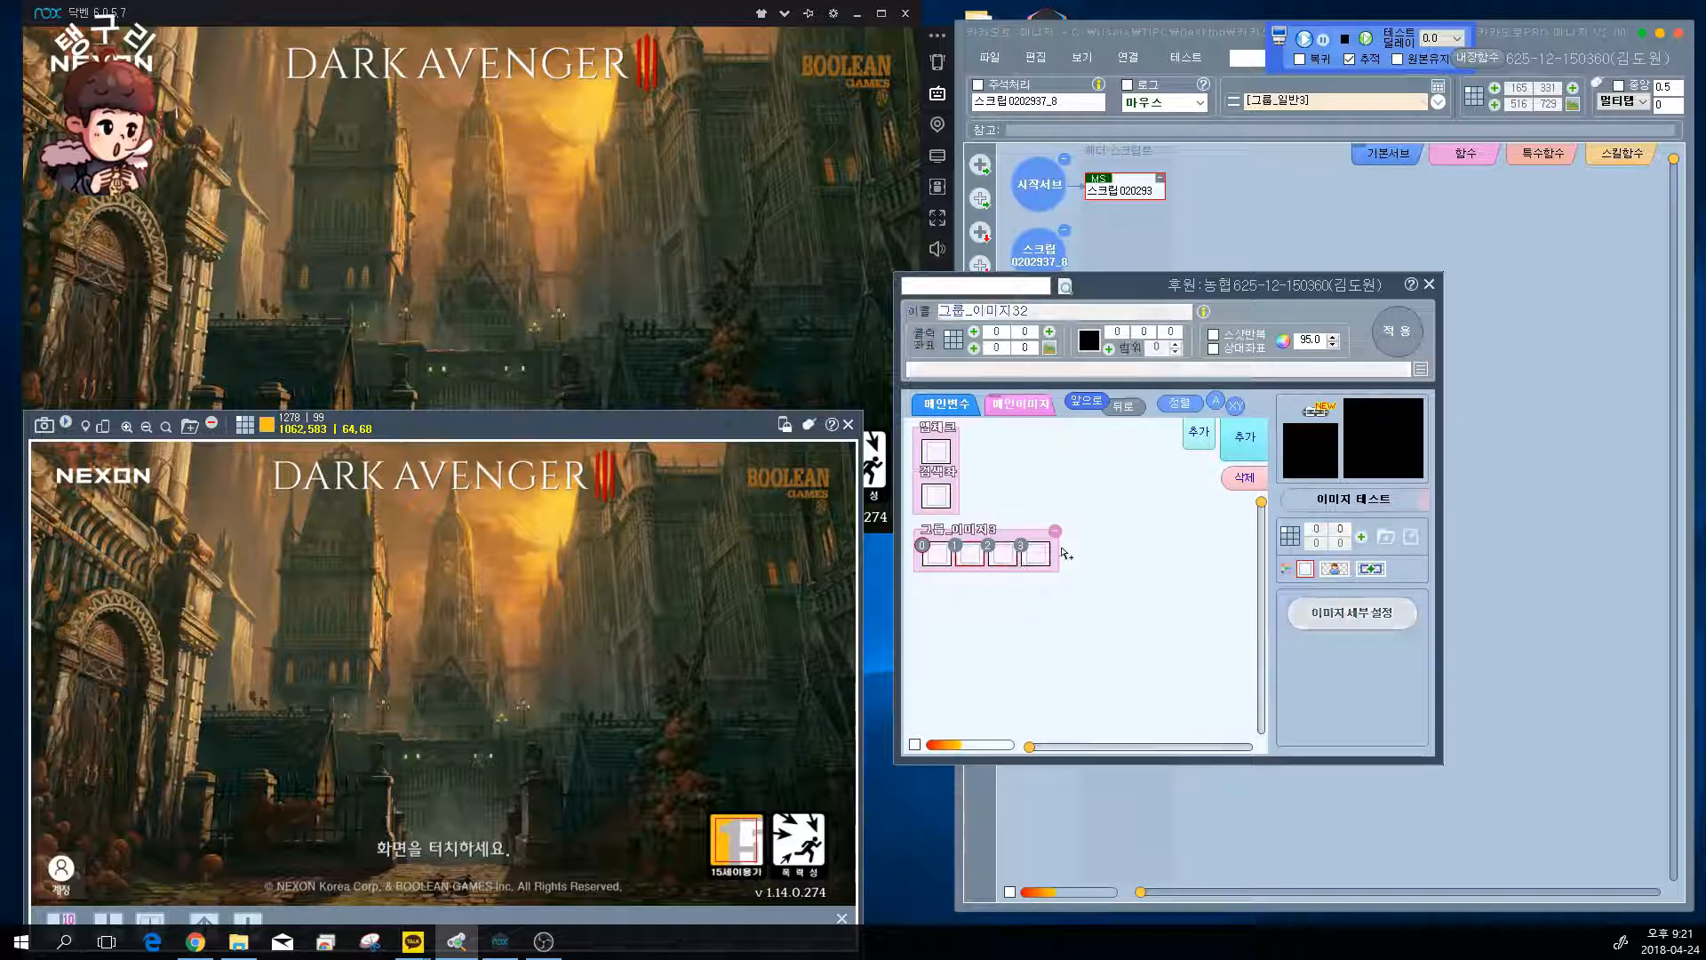
left_click(1250, 483)
left_click(842, 527)
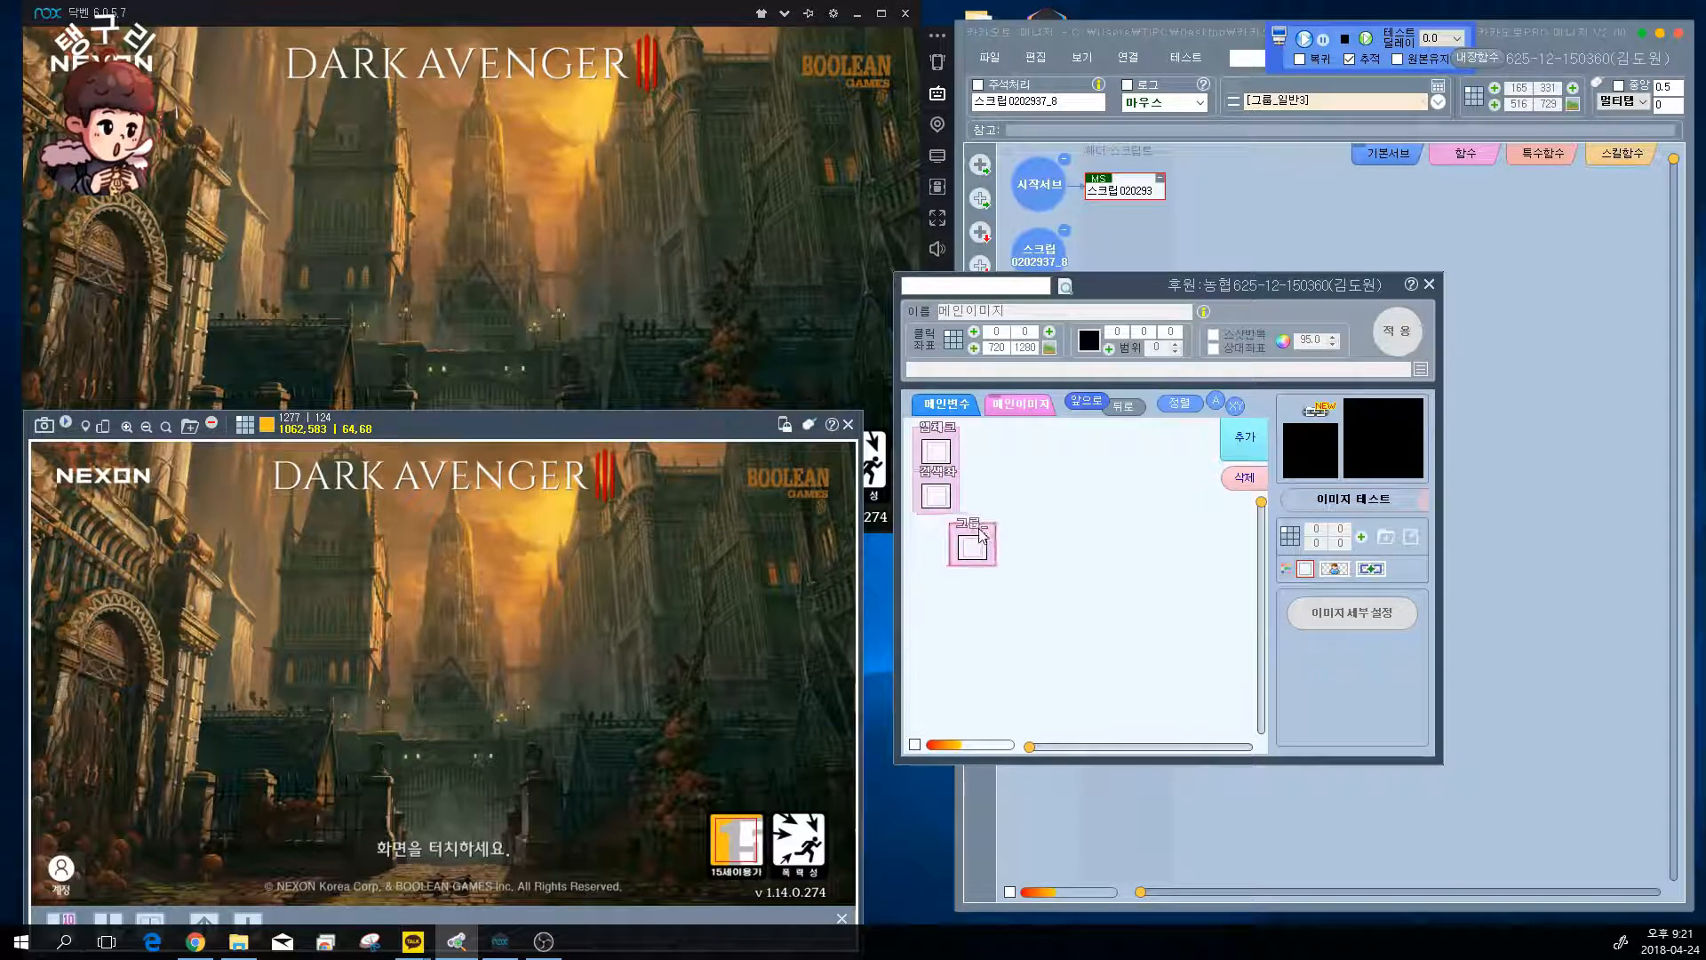
left_click(946, 536)
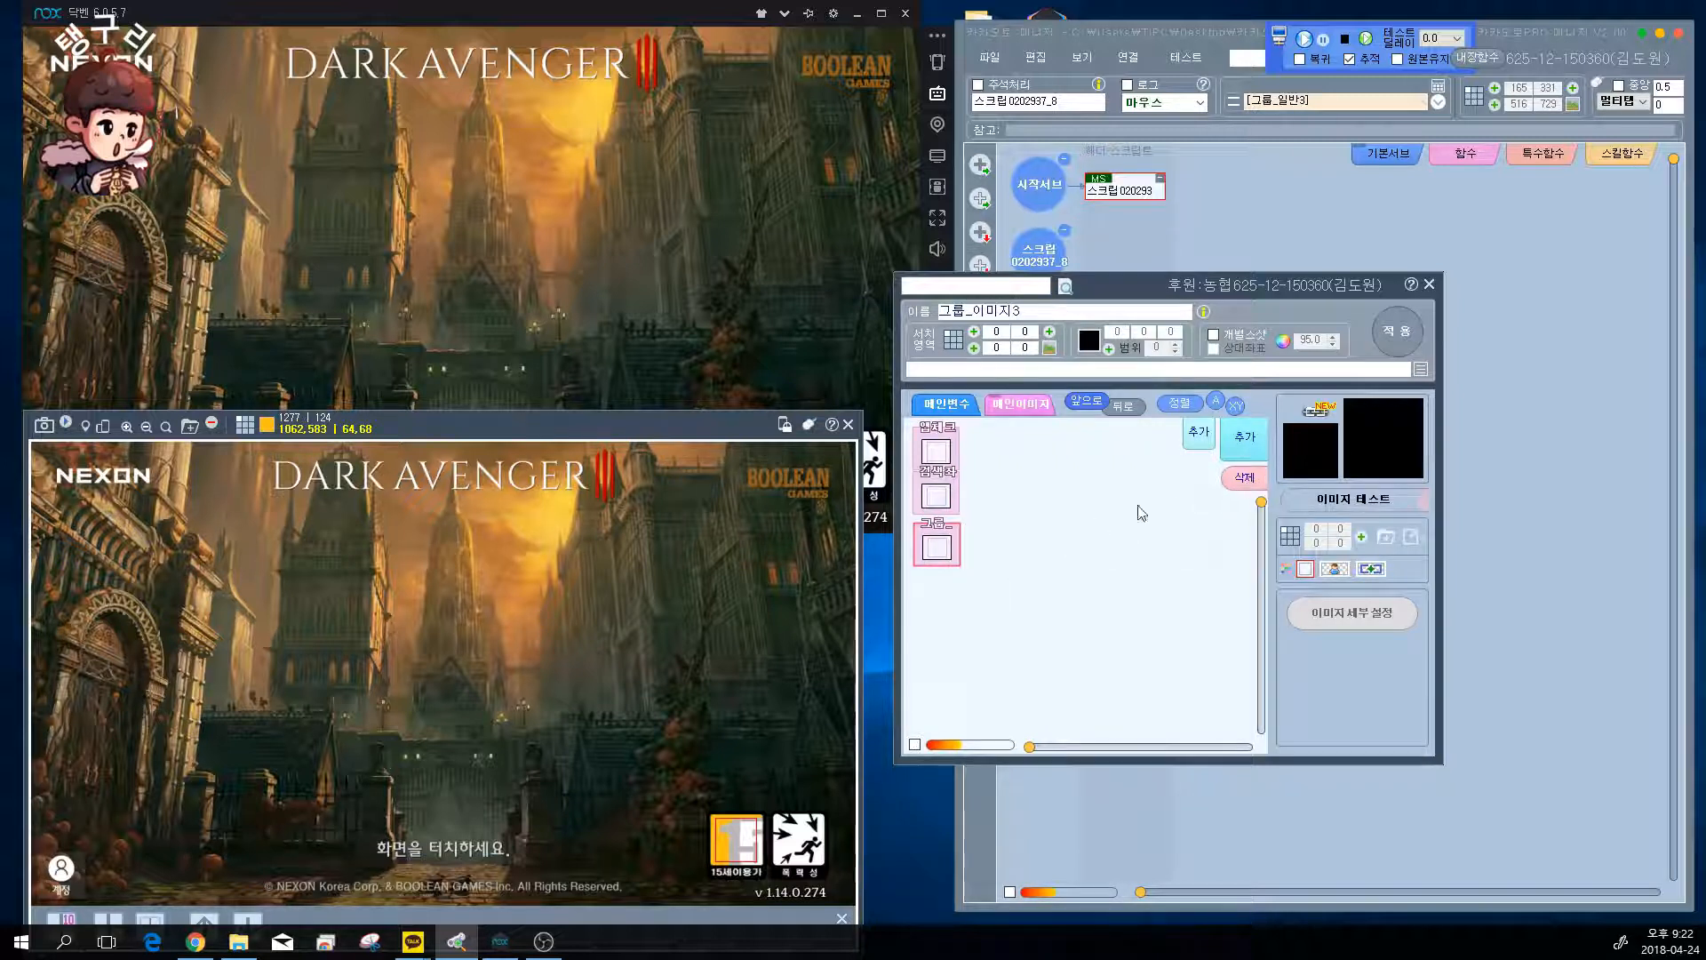
- Register the captured age-rating icon region (1060, 582, 69 by 70) in 그룹_이미지31 and apply it
left_click(943, 549)
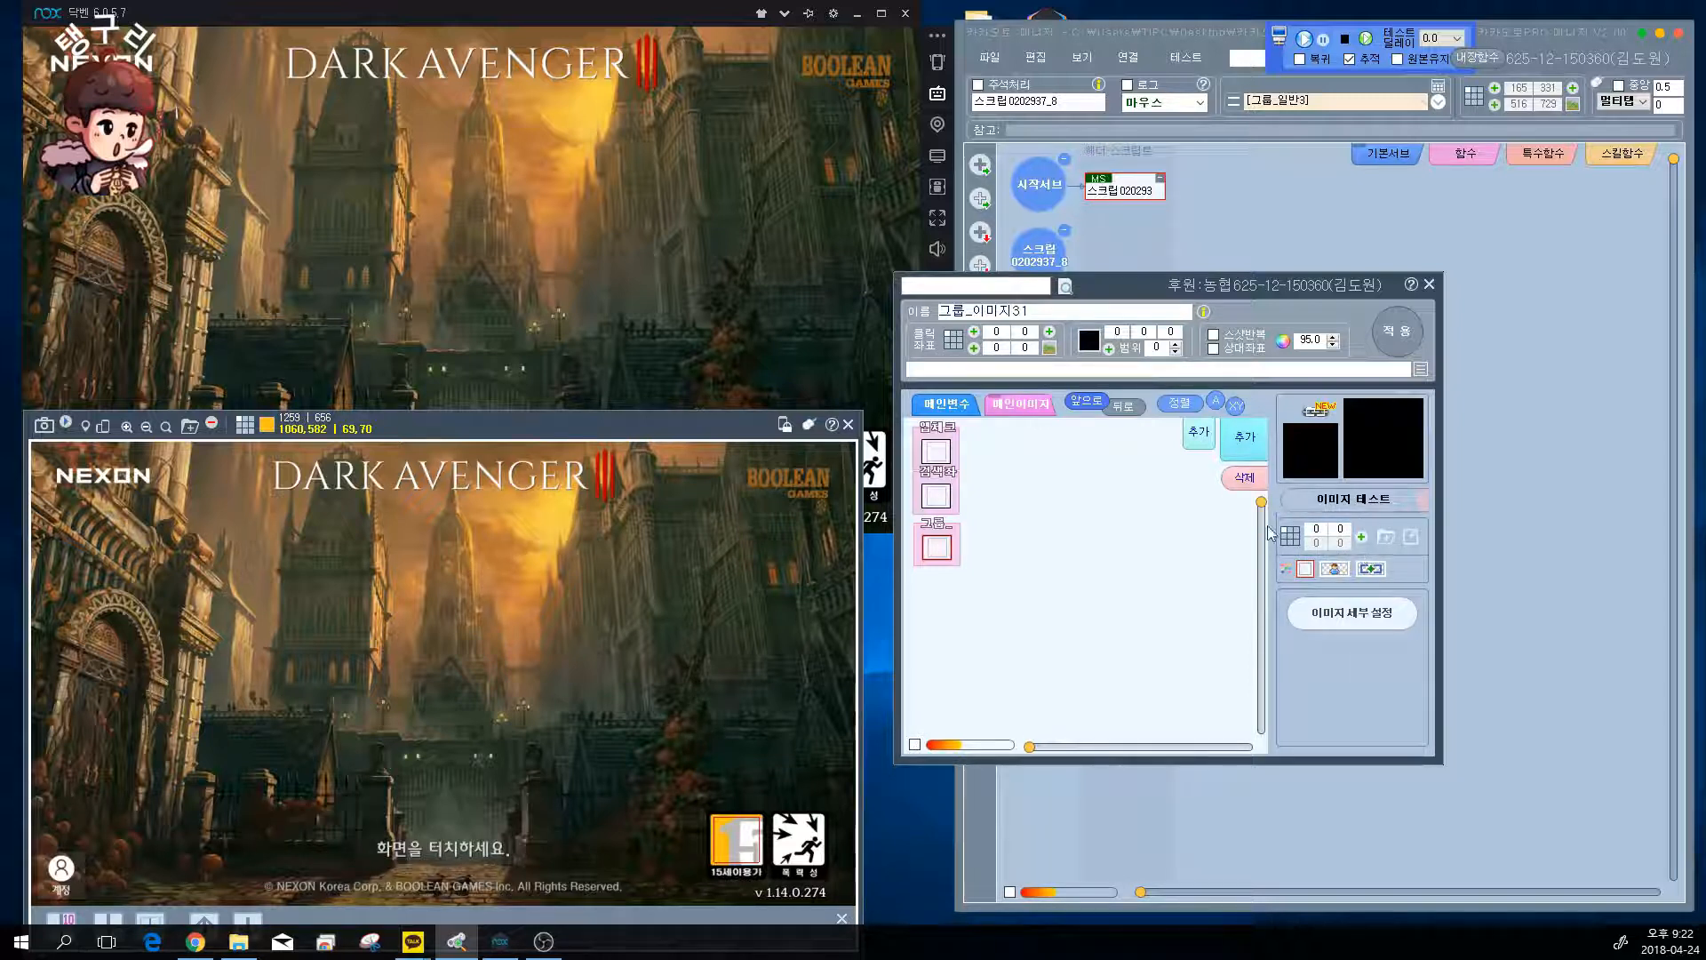
left_click(1361, 537)
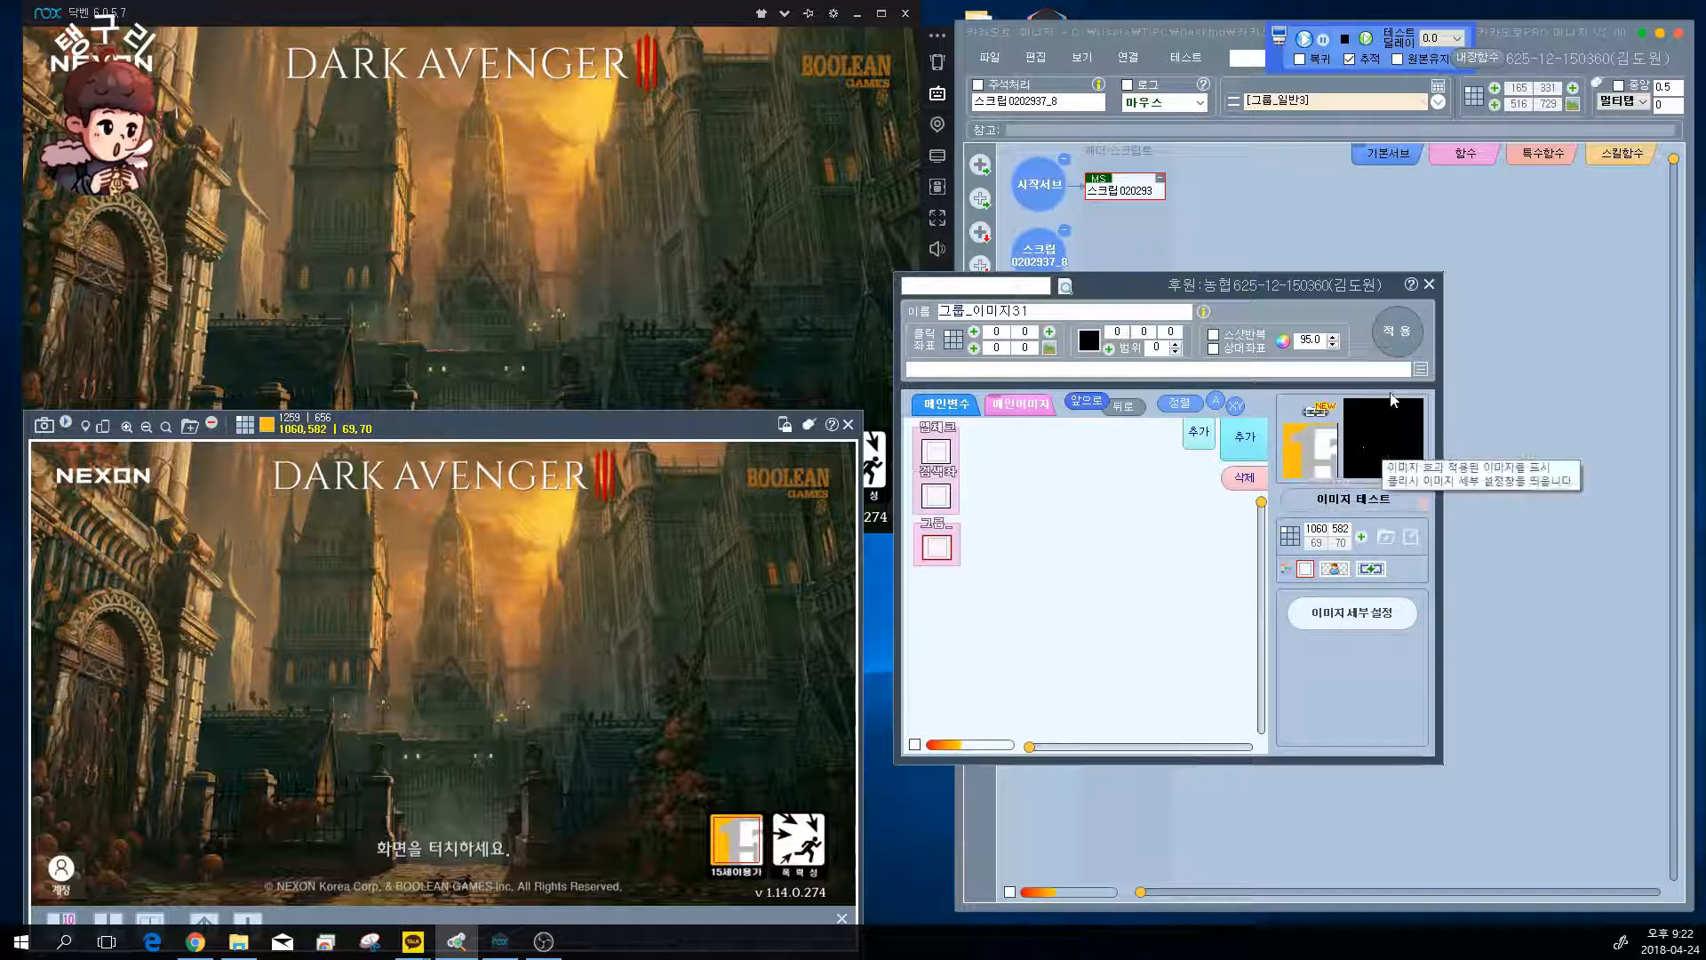
left_click(1400, 333)
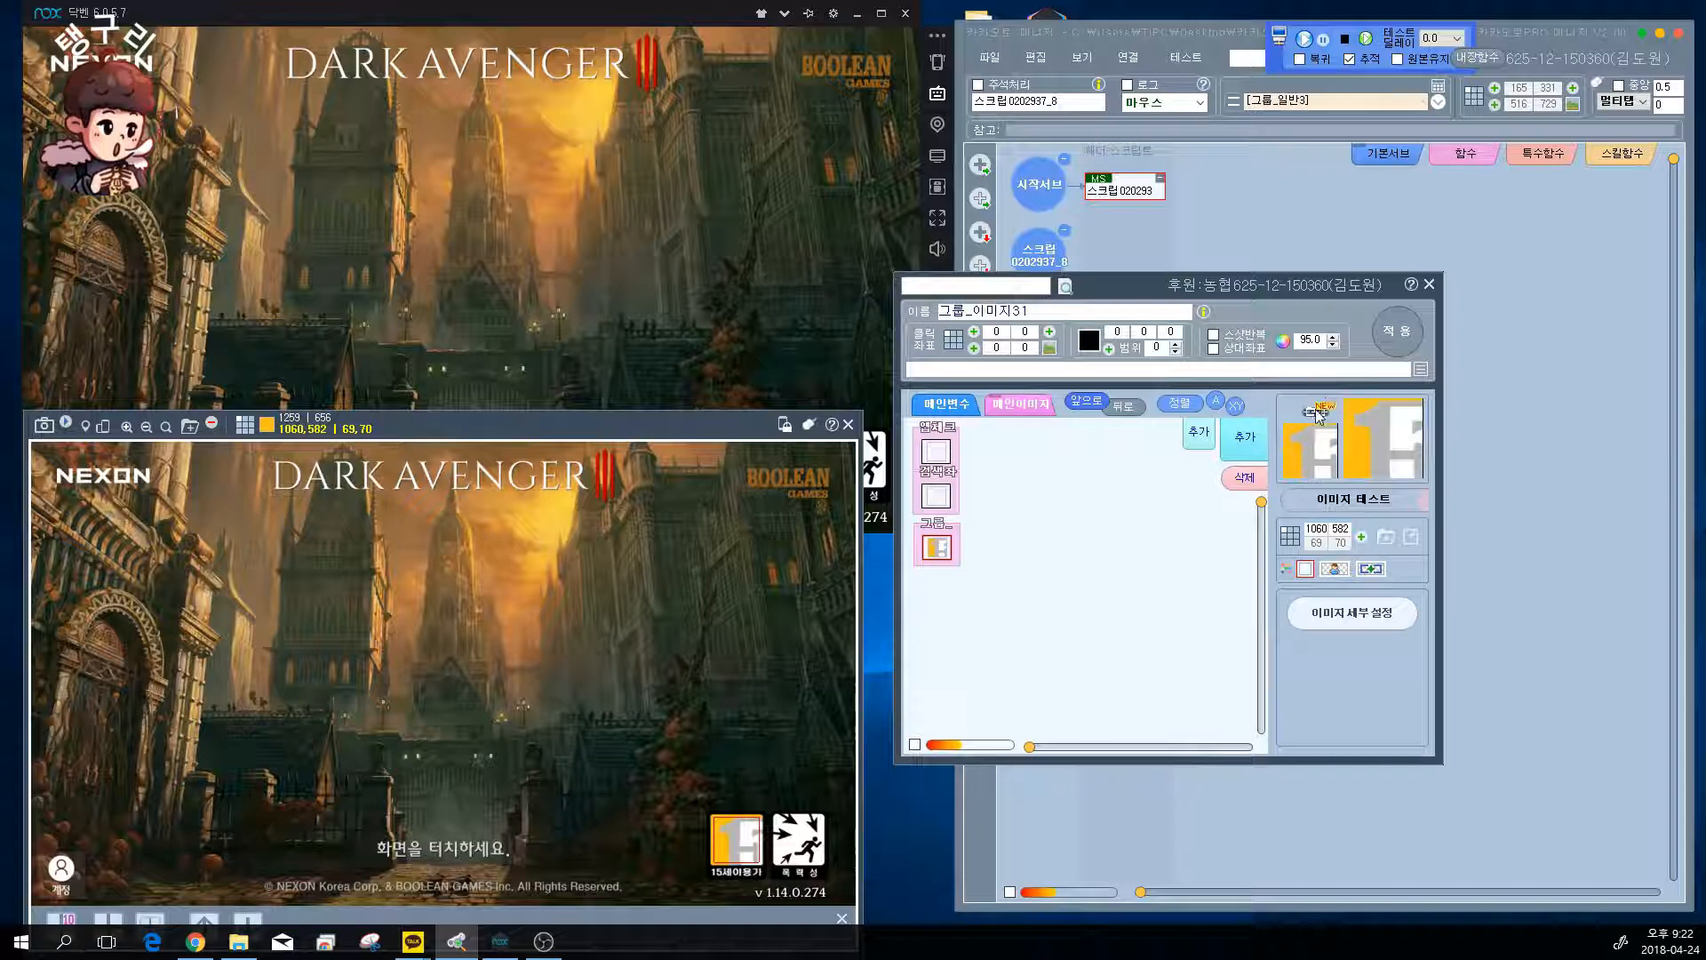
- Capture the dark building region at 906, 179 sized 266 by 244, register it in 그룹_이미지31 and apply it
left_click_drag(615, 557, 787, 715)
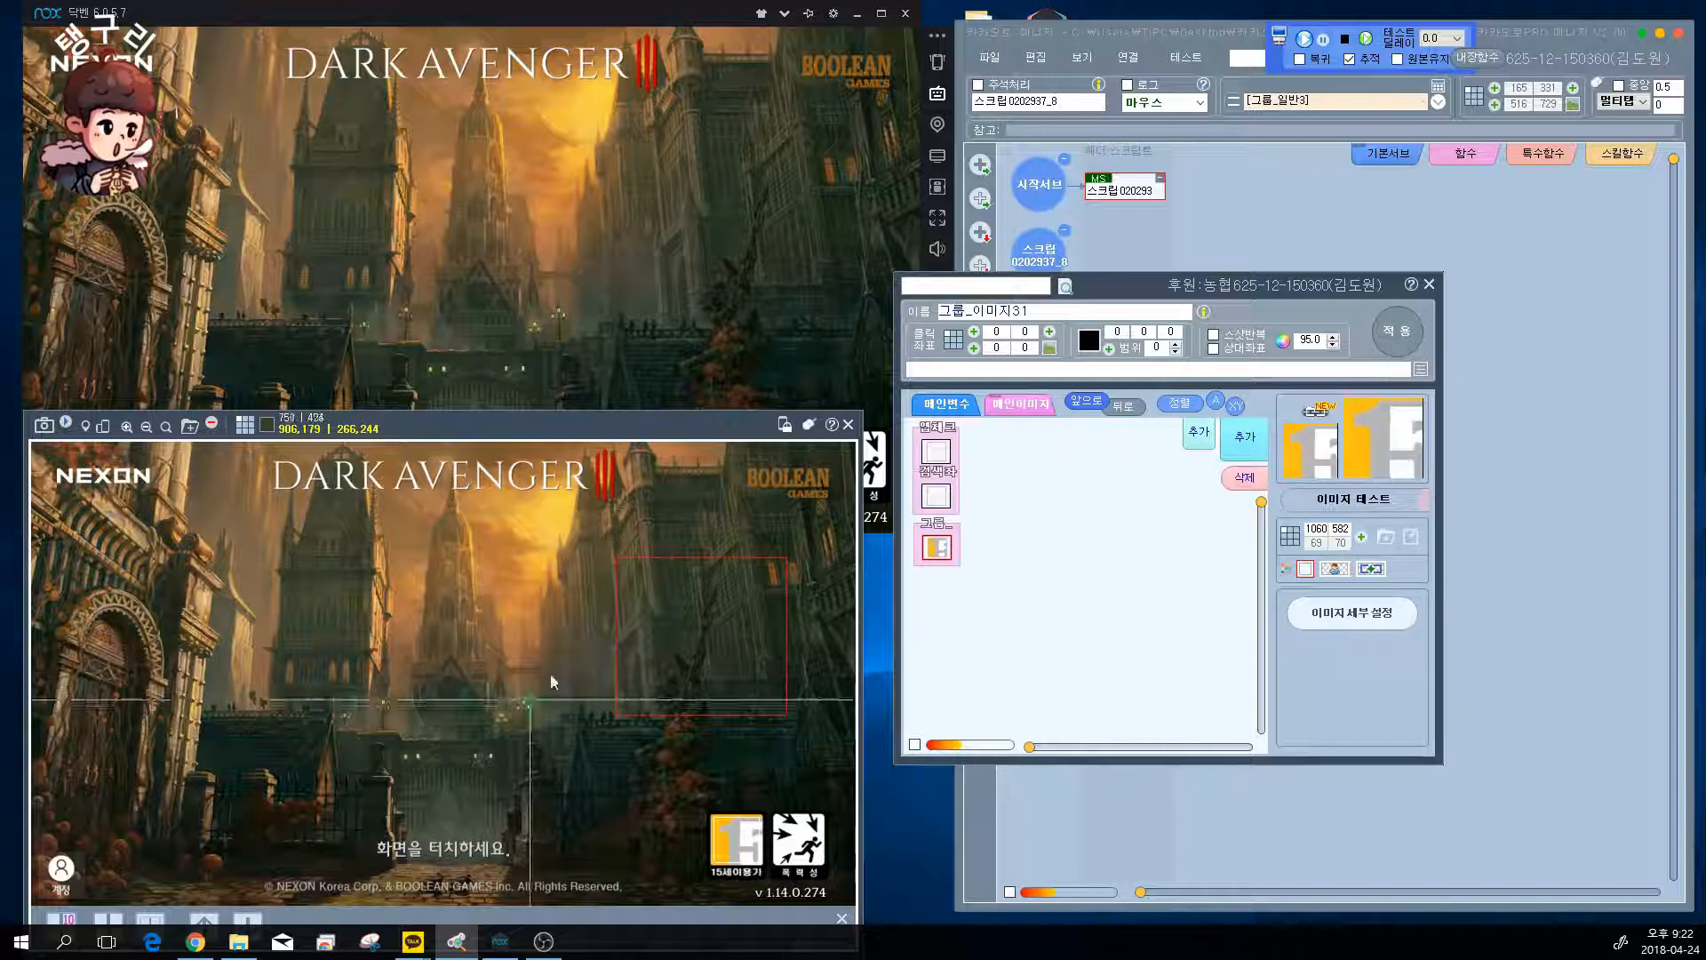
left_click(1362, 538)
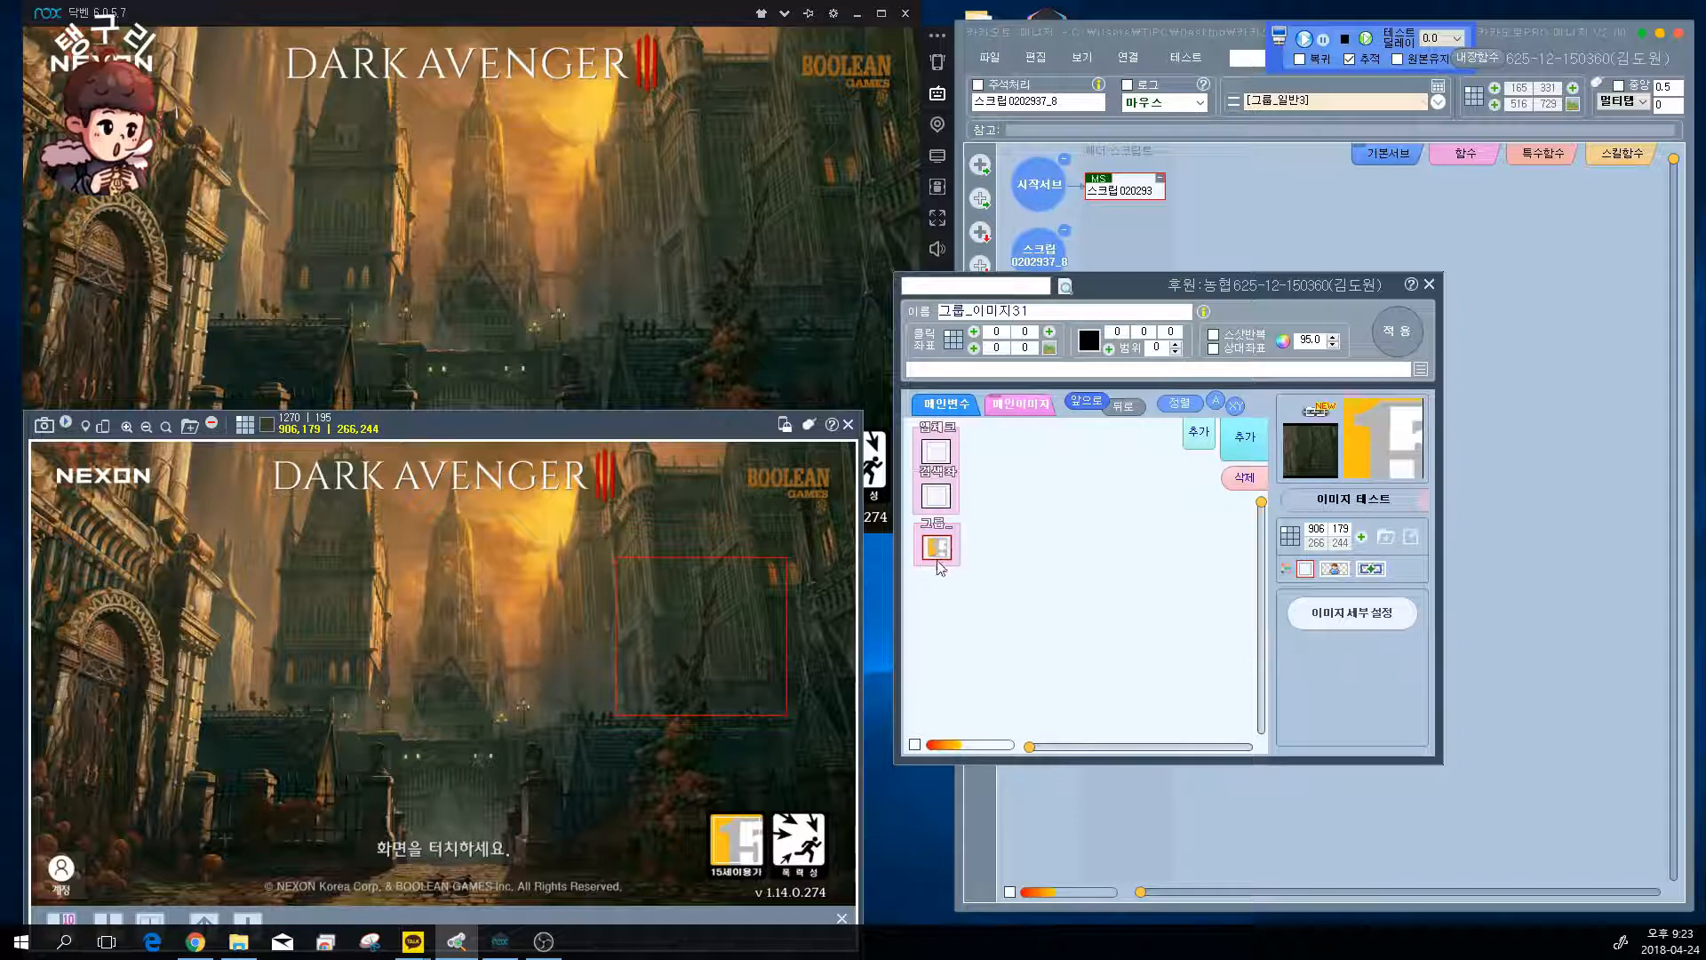
left_click(1404, 339)
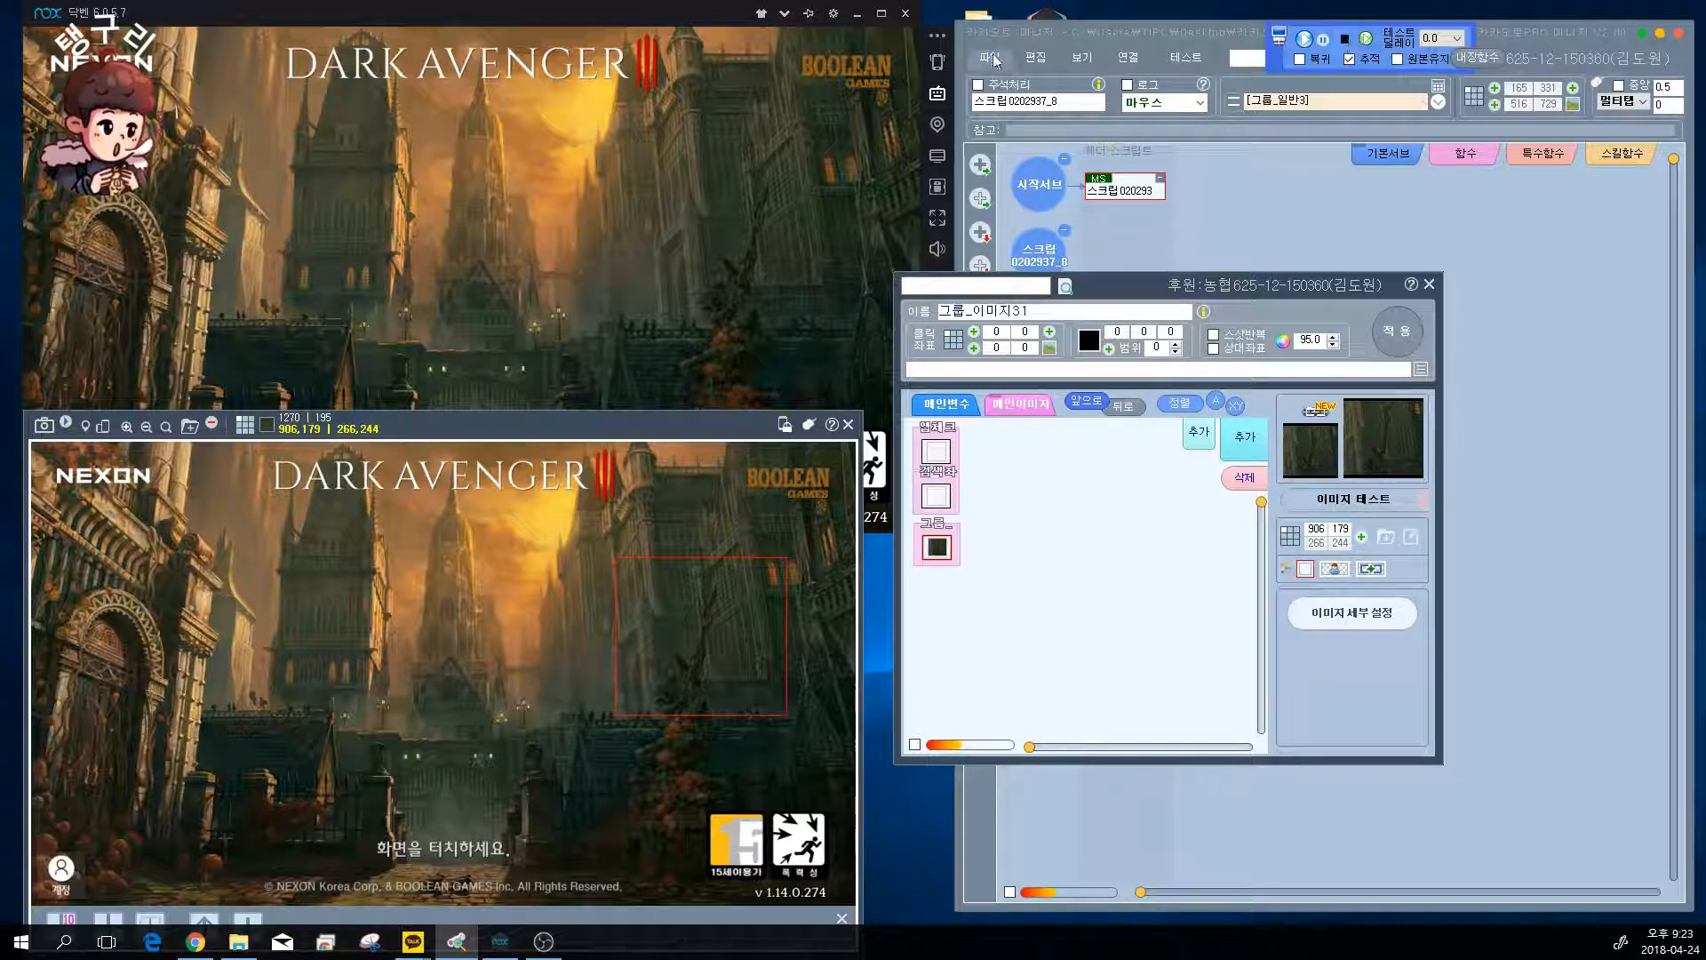
- Widen the main script window to view its settings, restore its width, and move the test control bar below the function categories
left_click_drag(958, 60, 564, 59)
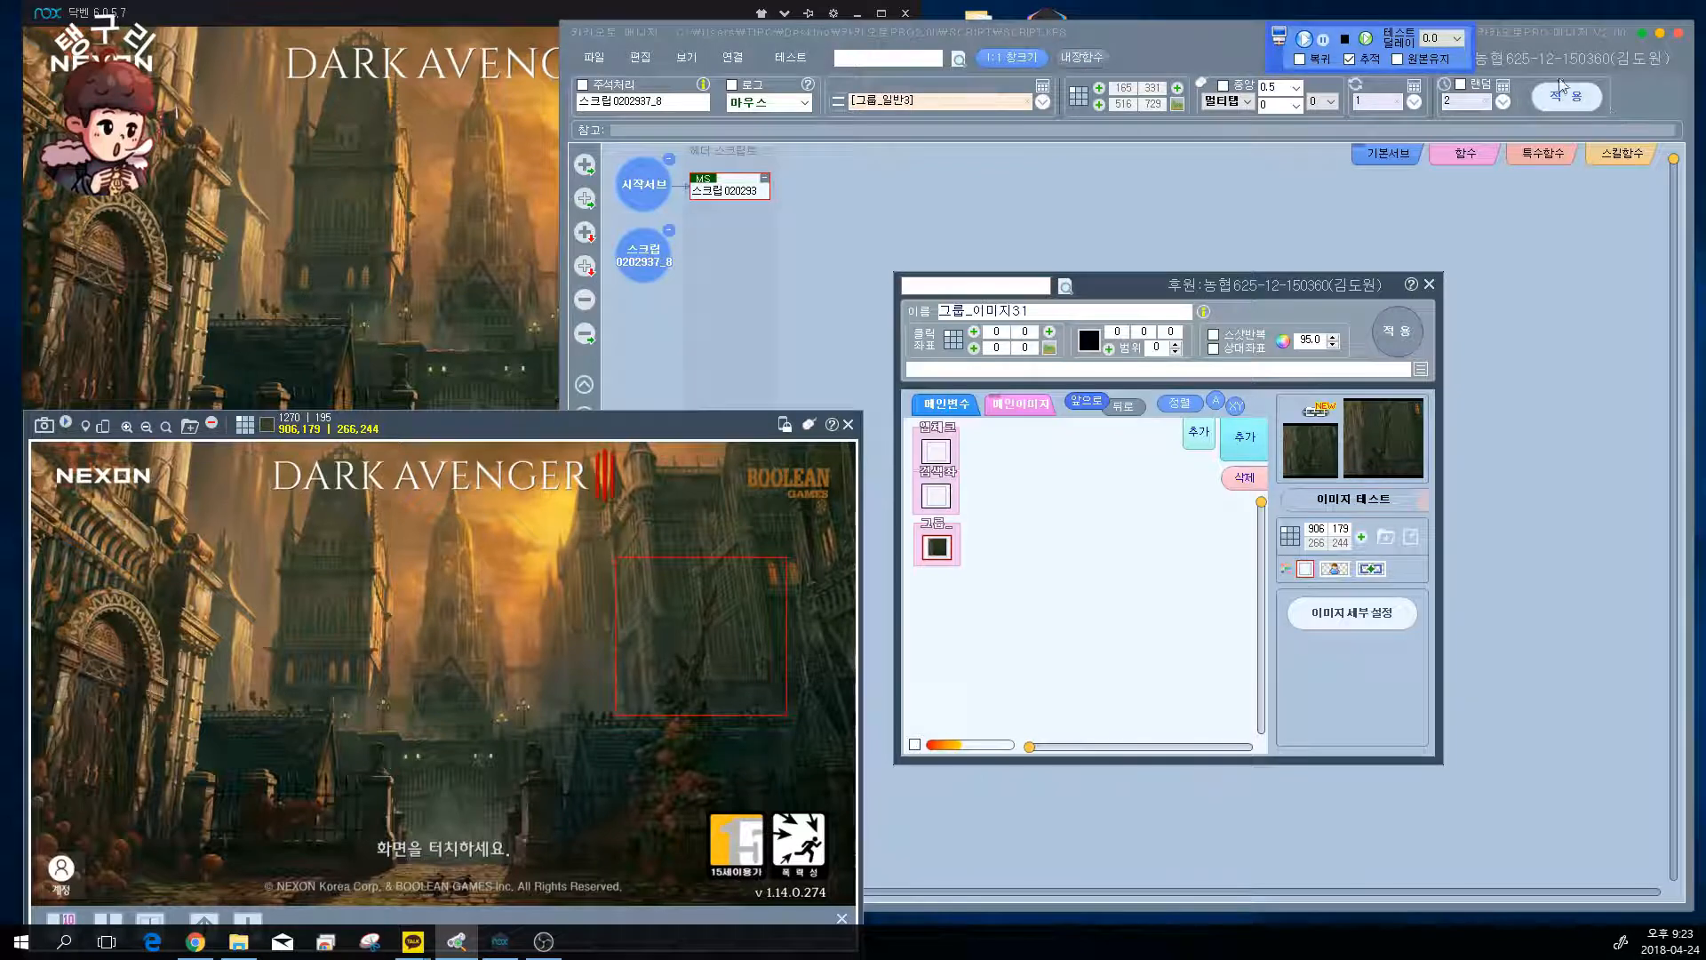
left_click_drag(564, 138, 964, 138)
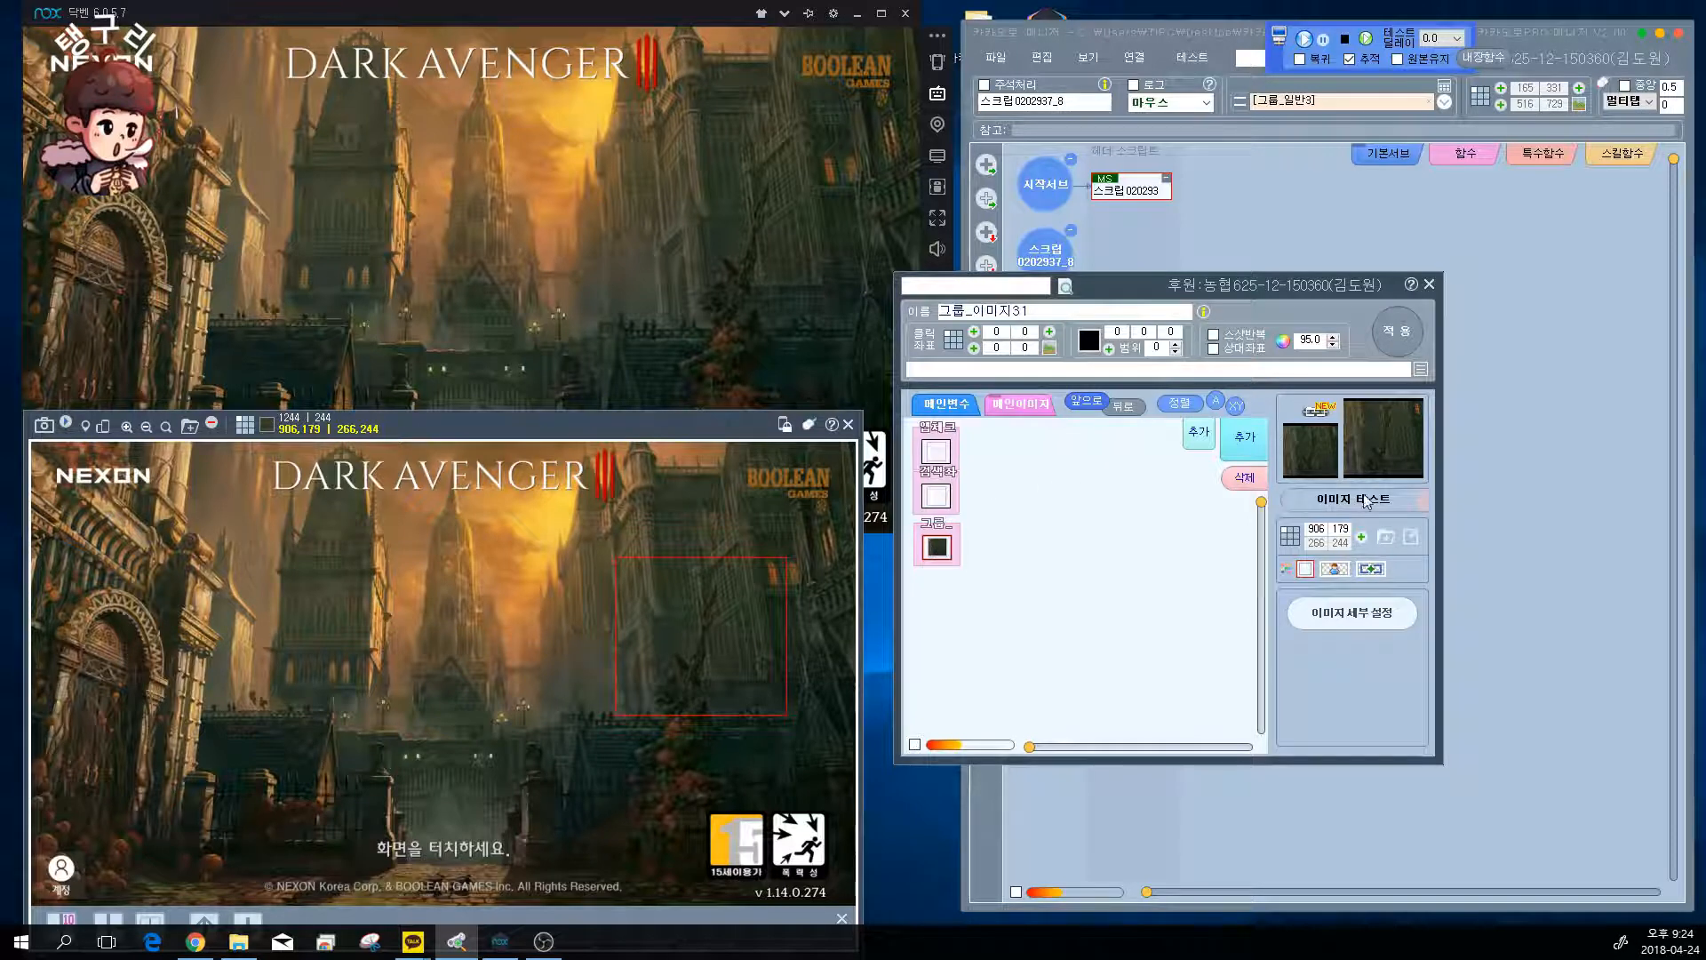
left_click(1349, 59)
left_click_drag(1398, 42, 1572, 196)
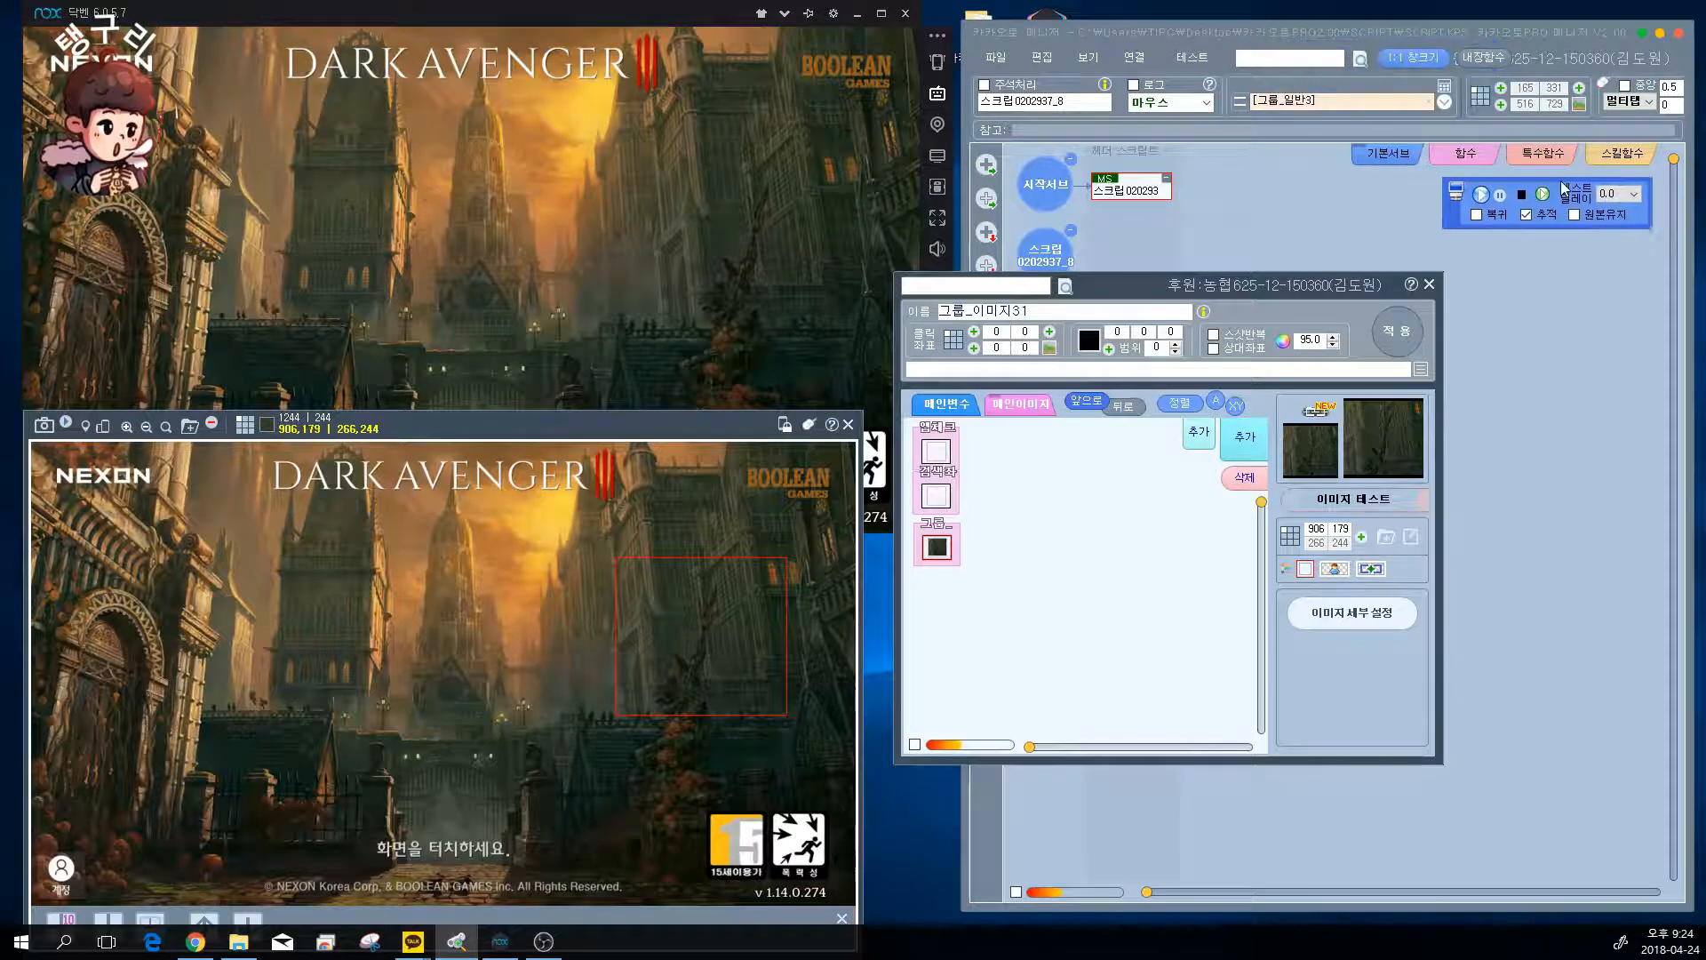
- Run the 스샷 image test on 그룹_이미지31 and bring the Nox emulator window to the front
left_click(1375, 510)
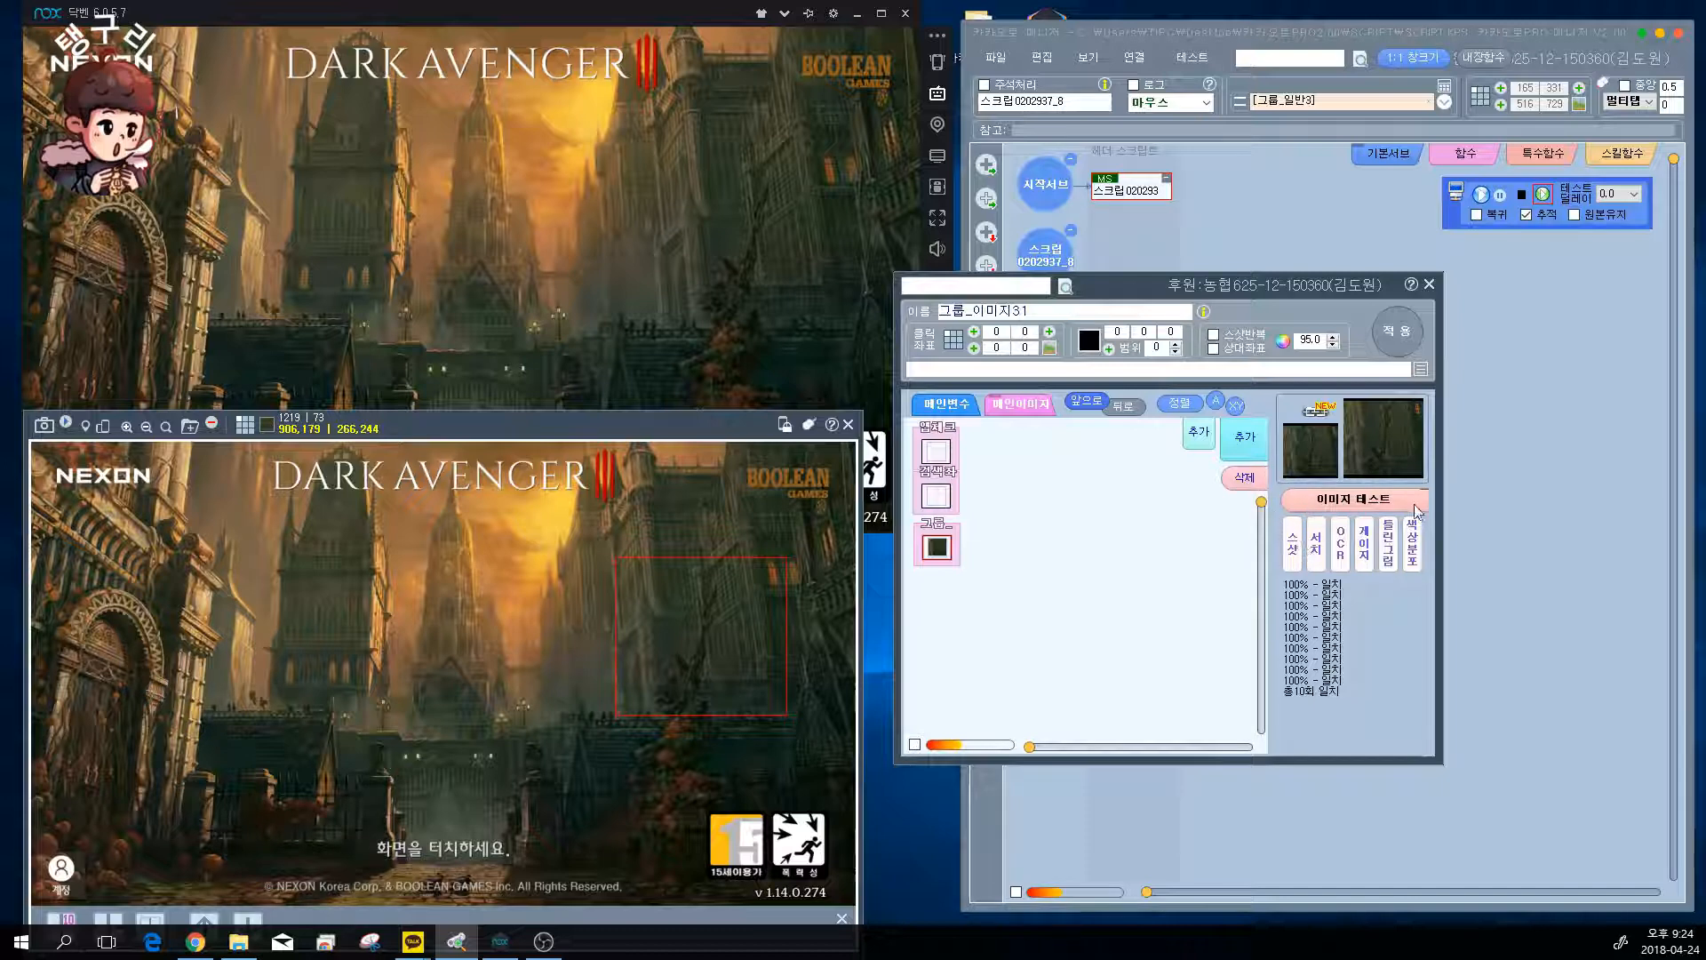
left_click(1293, 553)
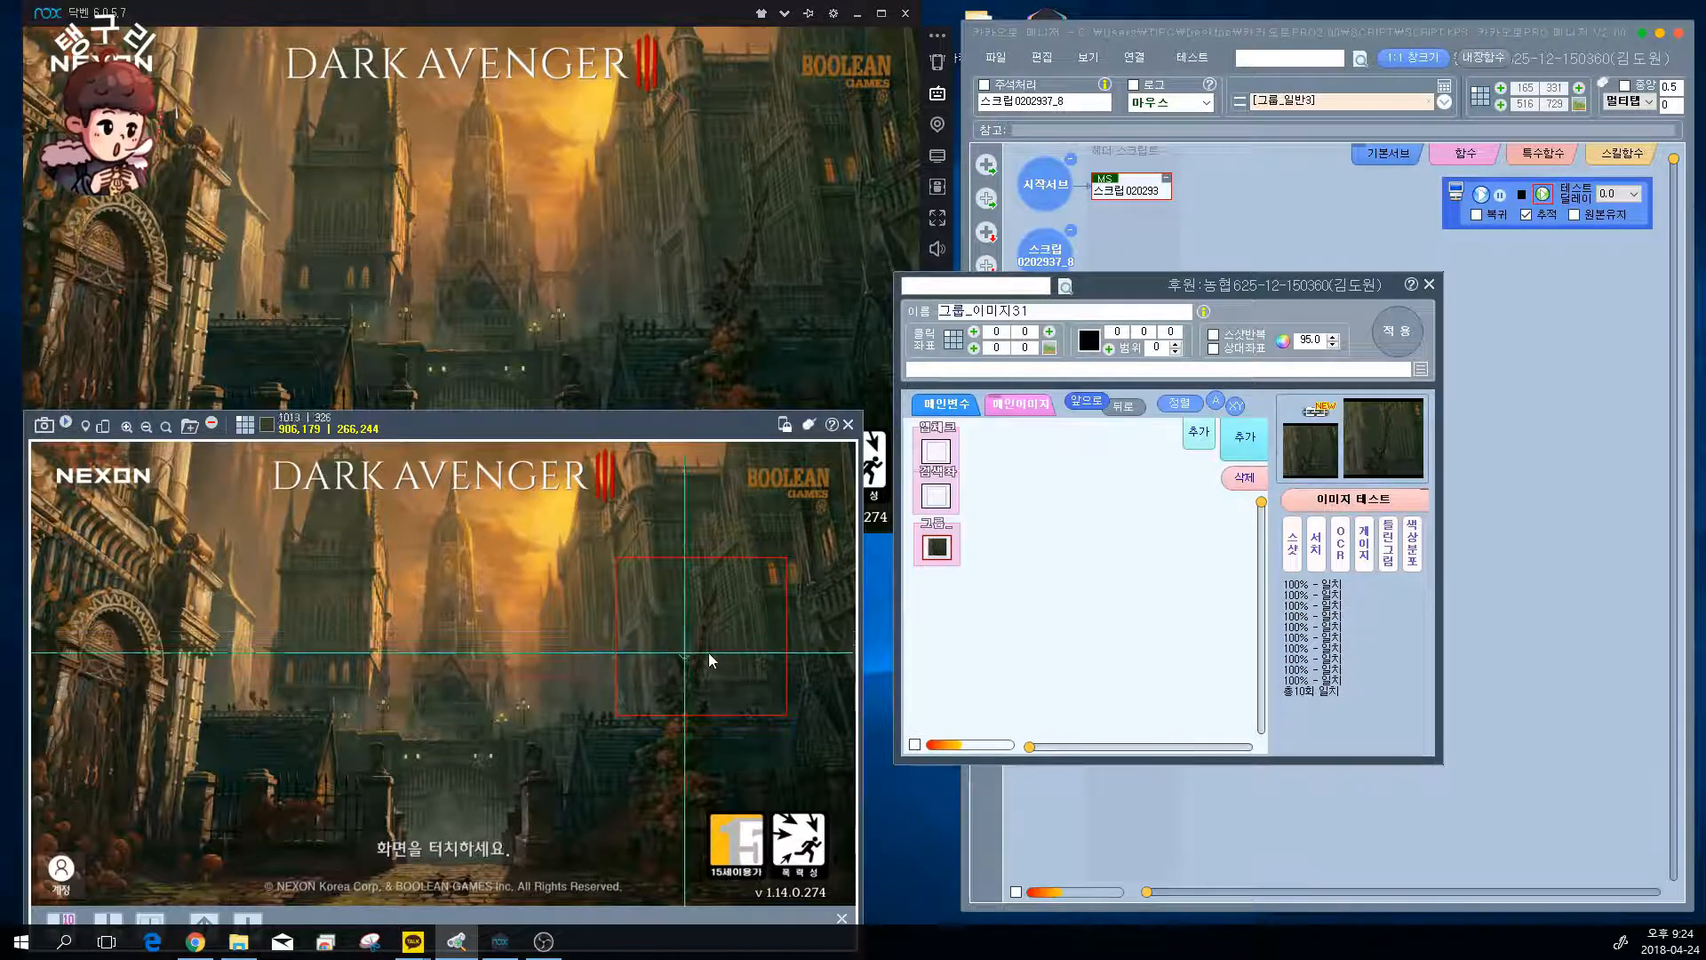
left_click(708, 22)
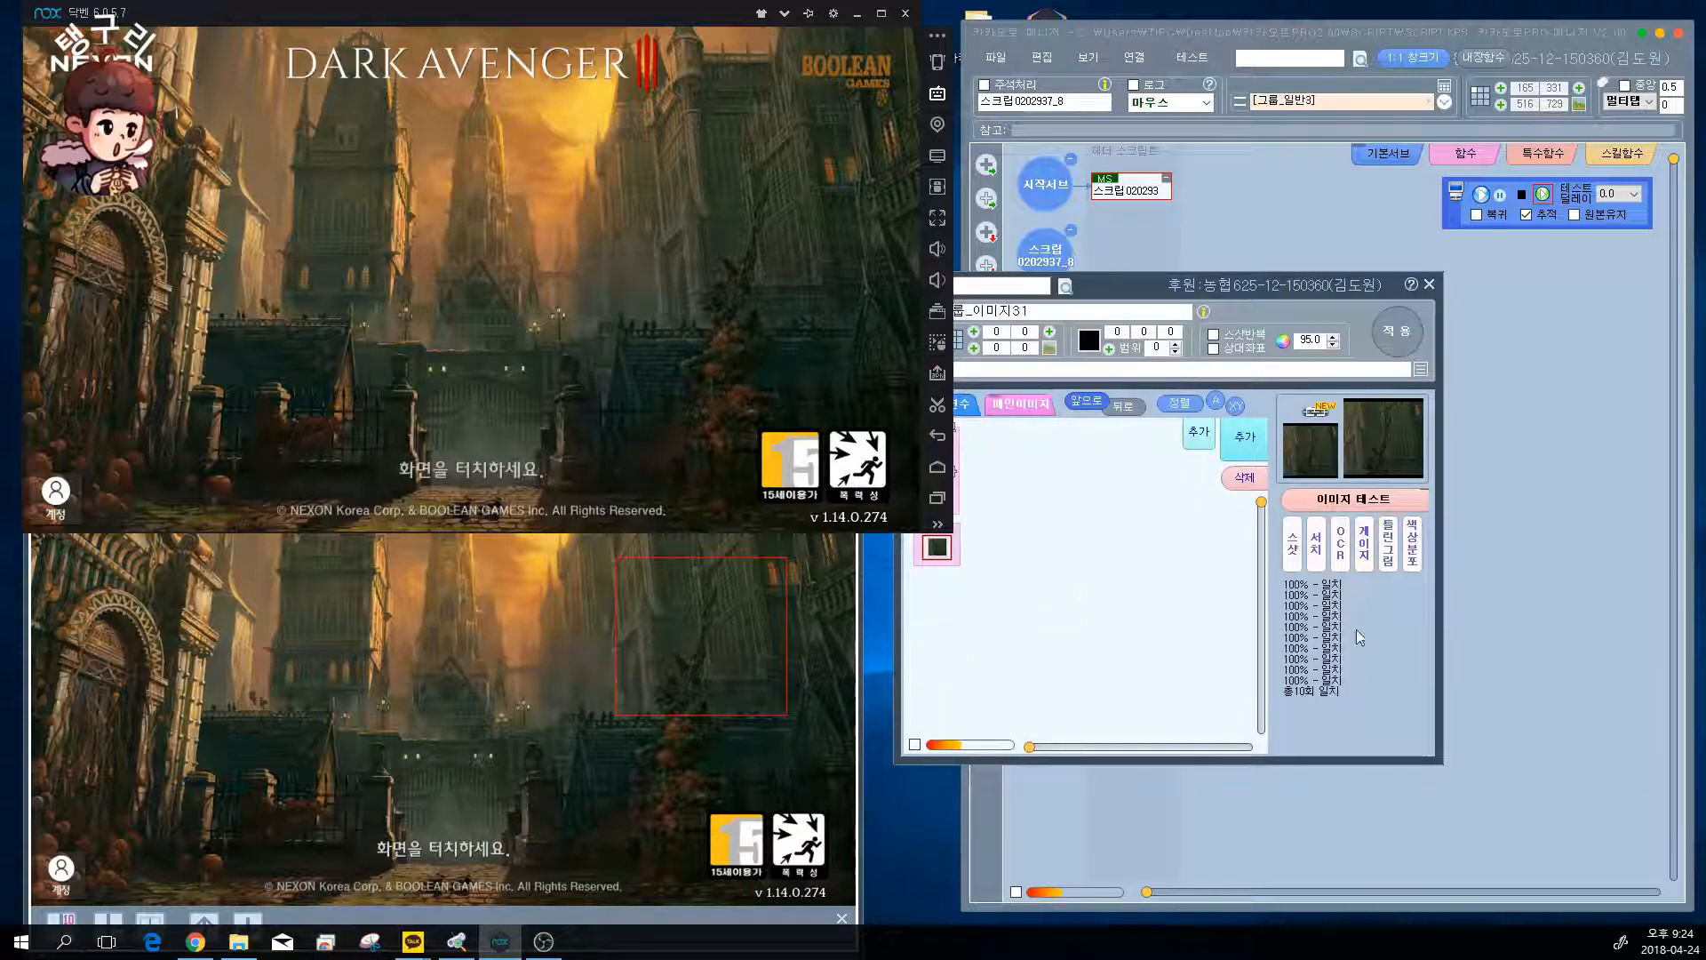
- Advance the game in the Nox emulator from the title screen to the character selection screen
left_click(1201, 573)
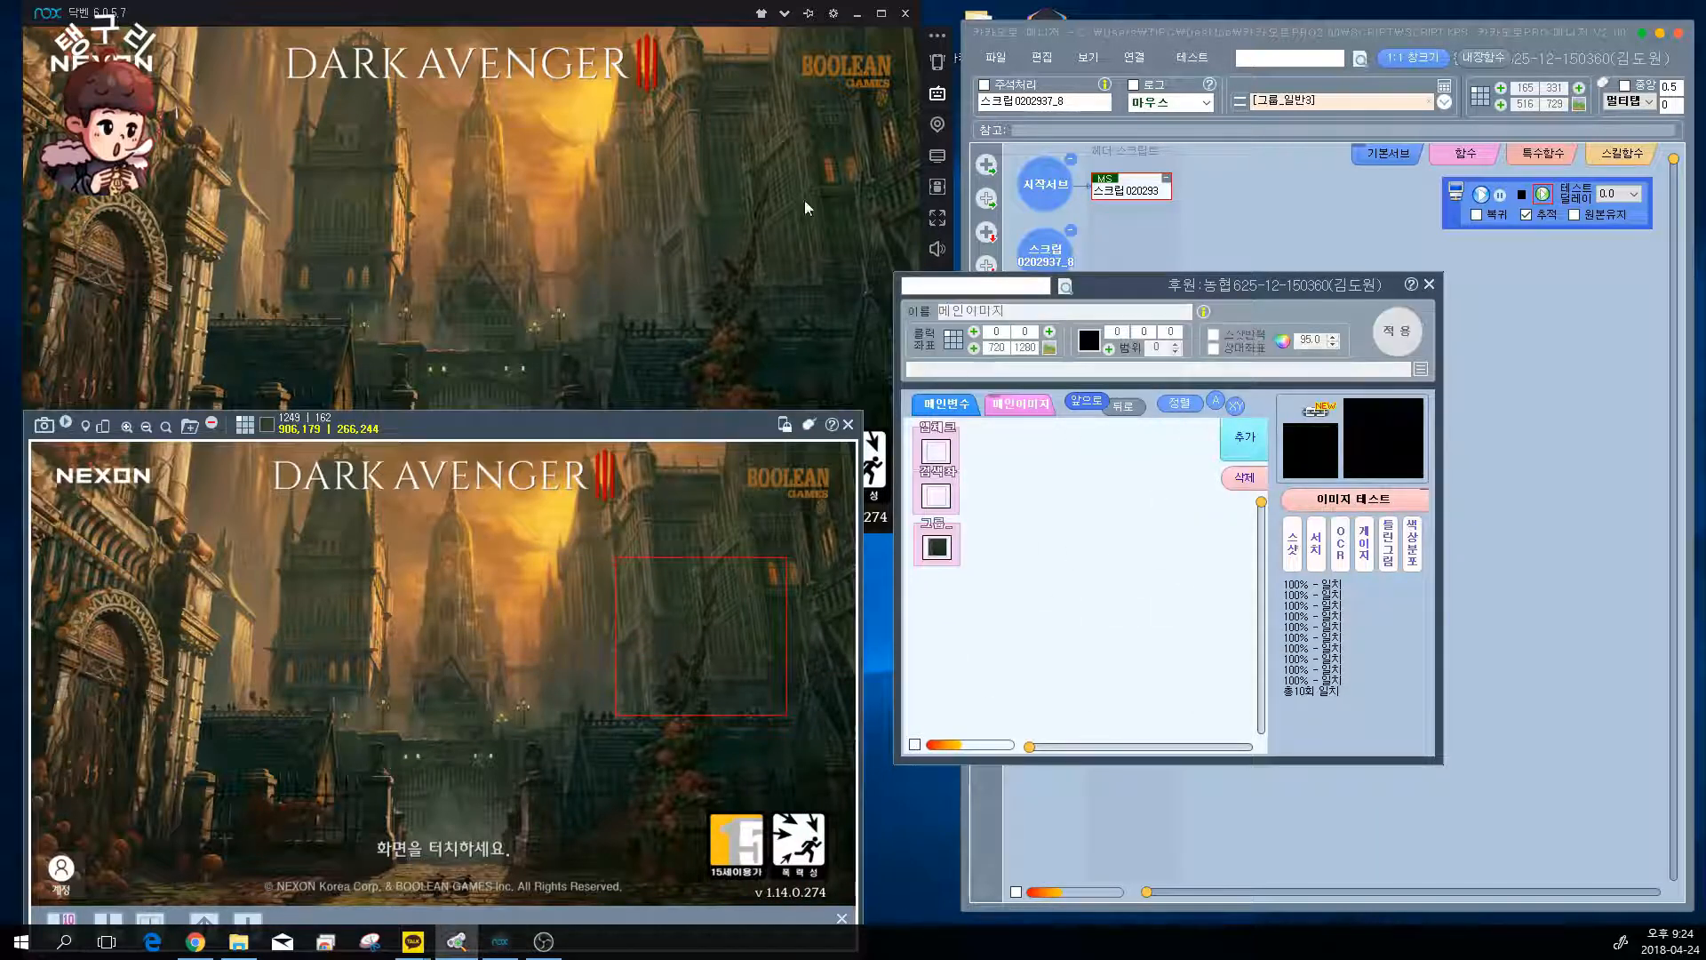
left_click(624, 238)
left_click(1084, 552)
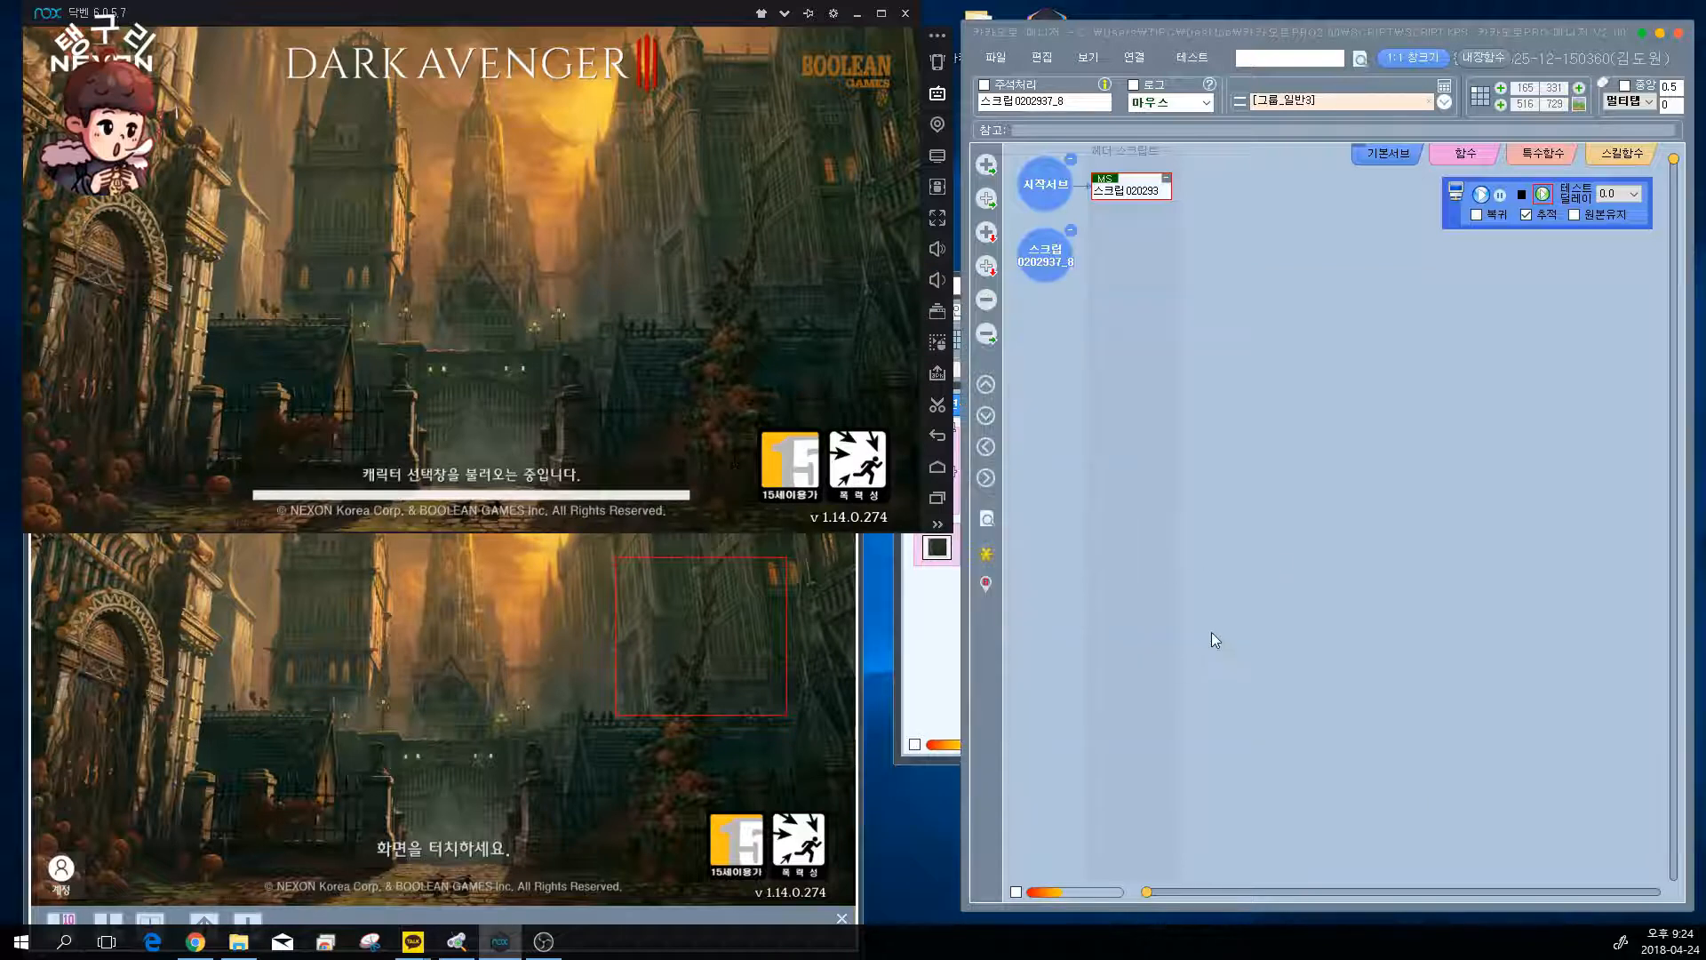
- Run the 스샷 image test on 그룹_이미지31 against the character selection screen
left_click(927, 673)
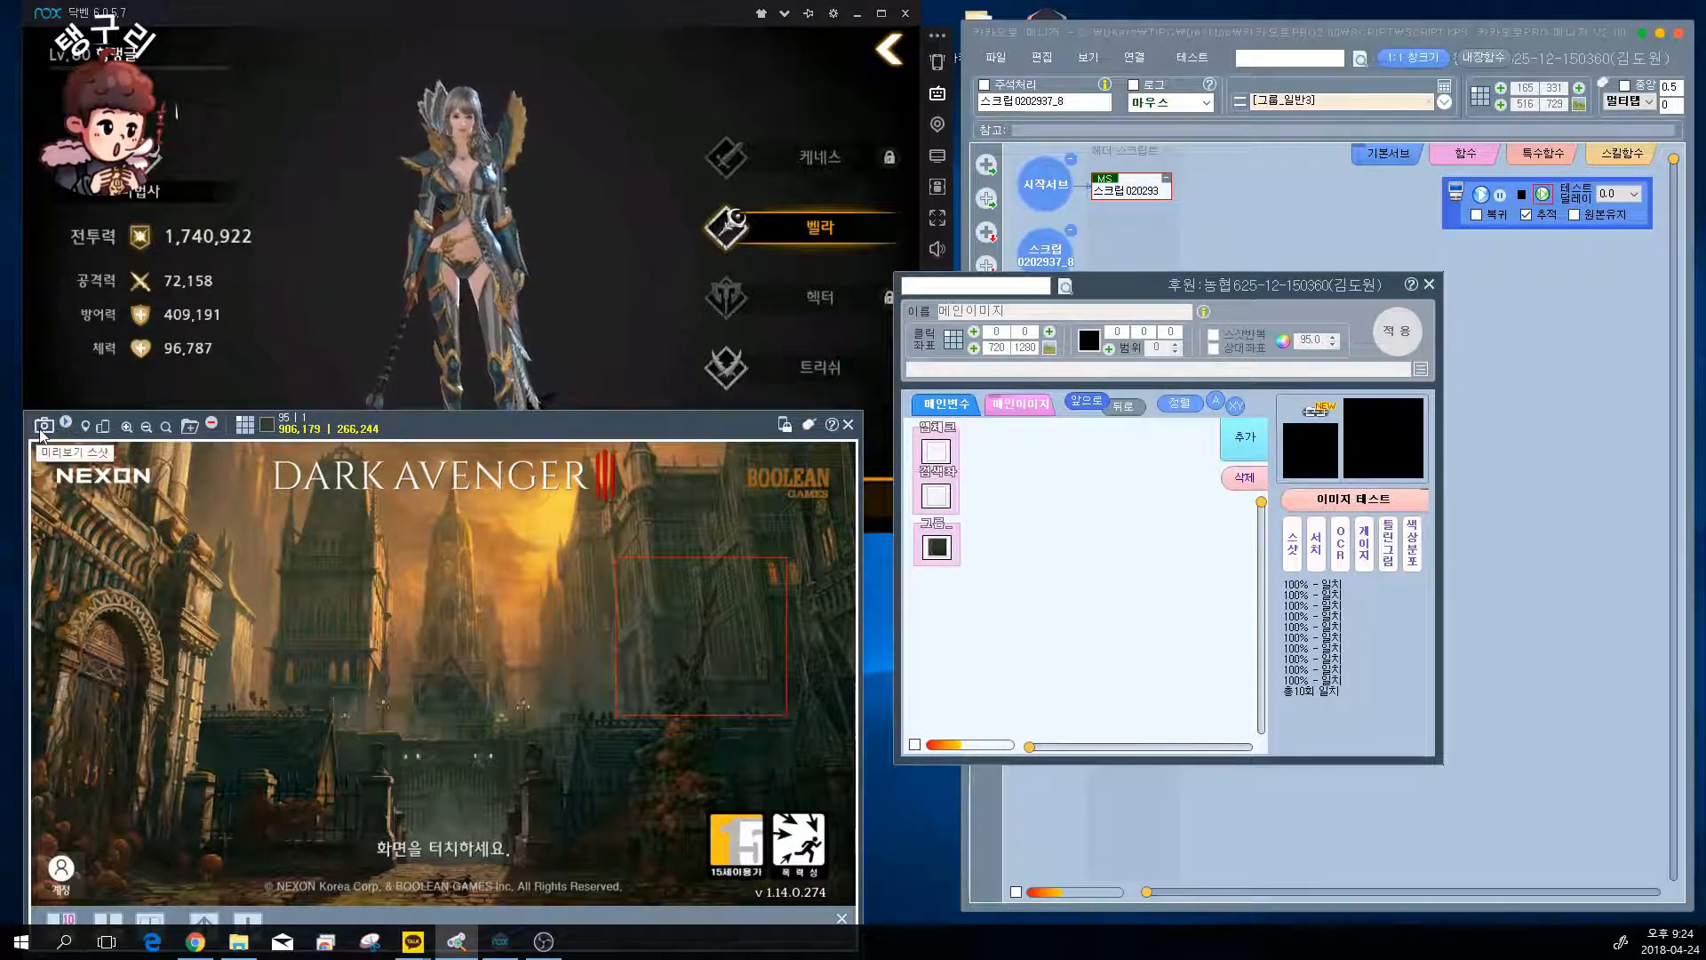
left_click(1343, 504)
left_click(1312, 553)
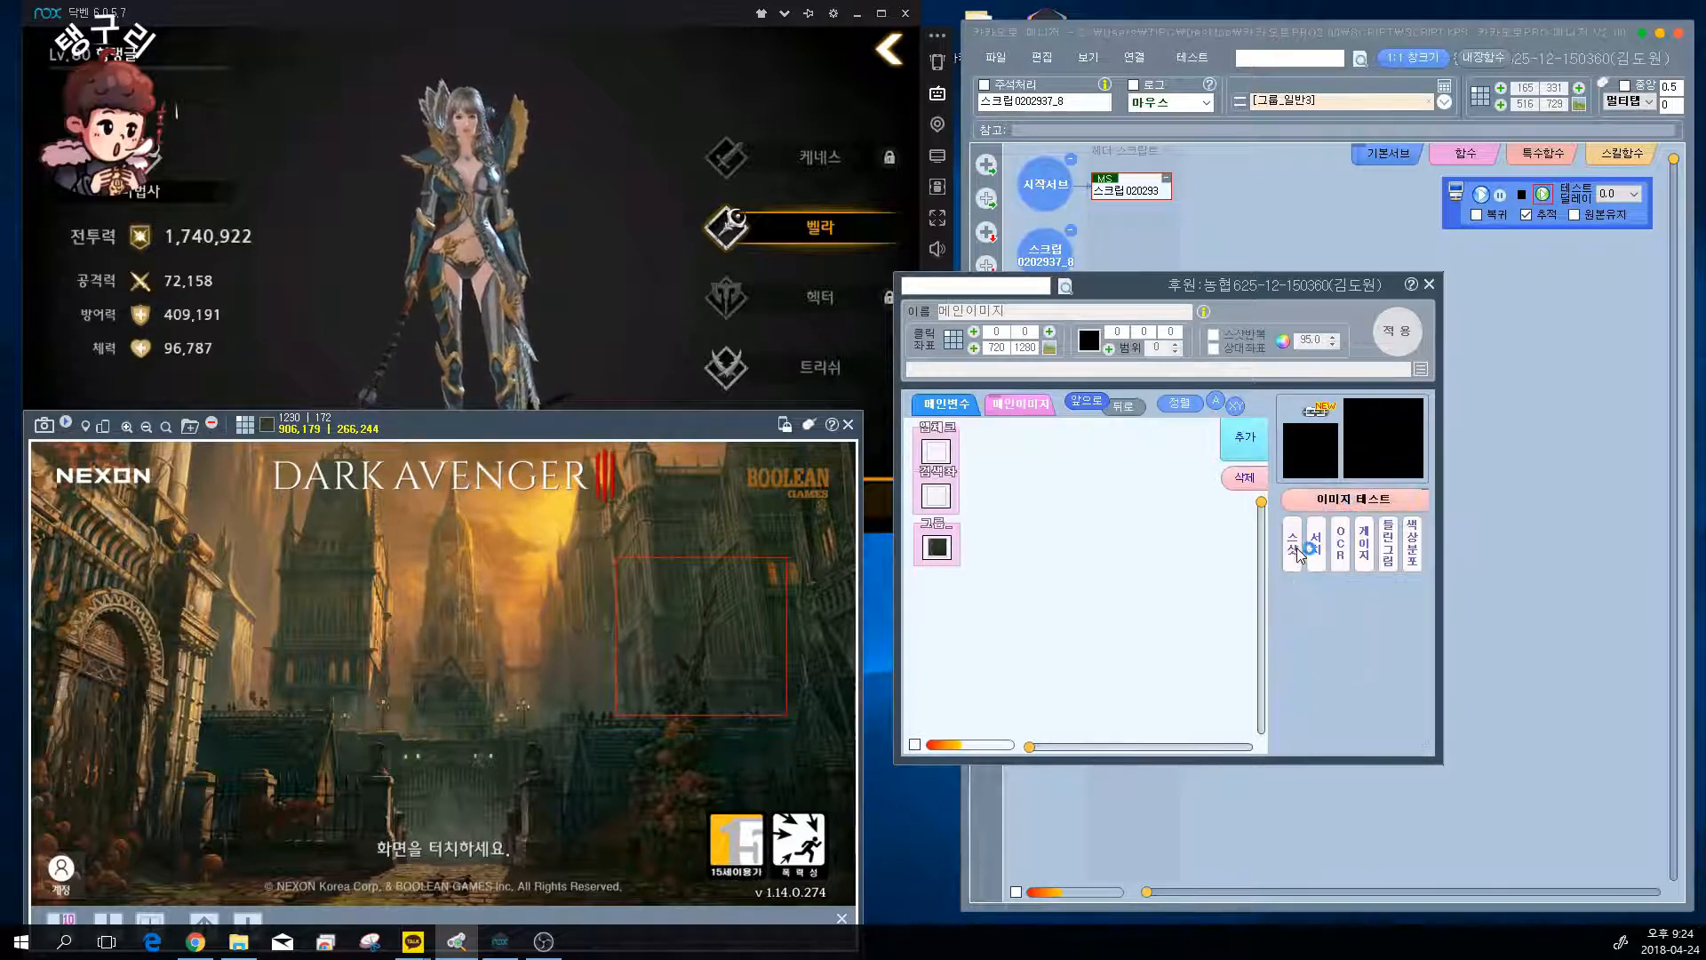
left_click(935, 555)
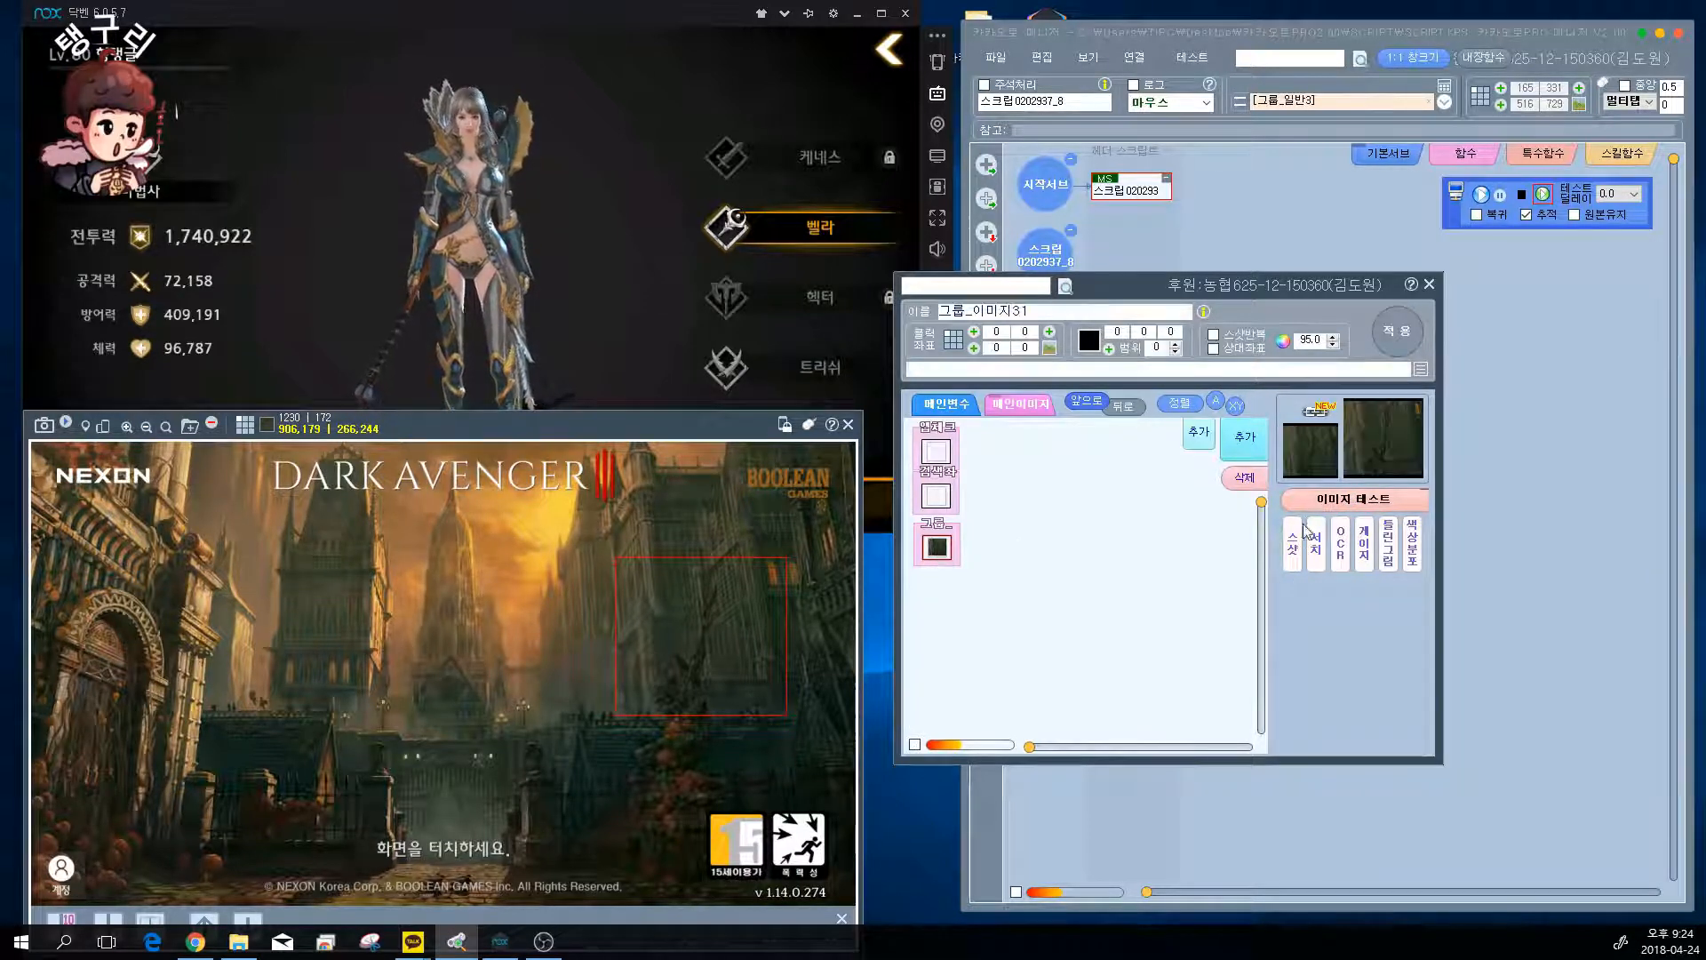
left_click(1332, 505)
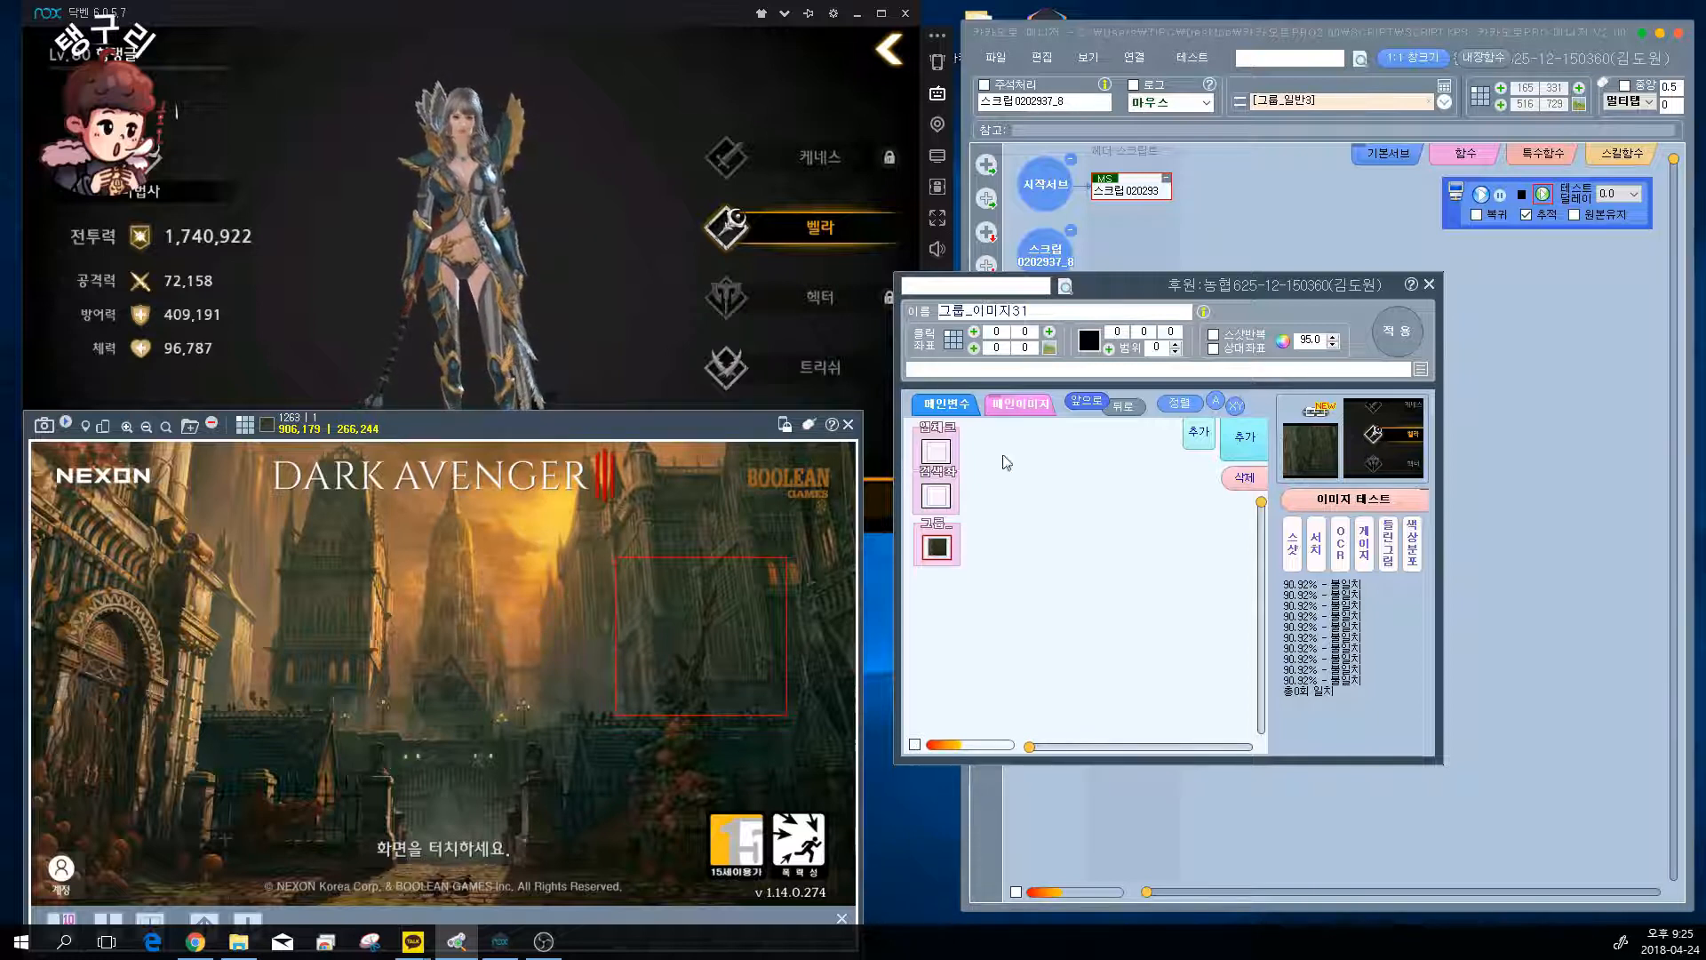
- Close and reopen the image group window, widen the main script window, and move the group window clear of the script area
left_click(1429, 284)
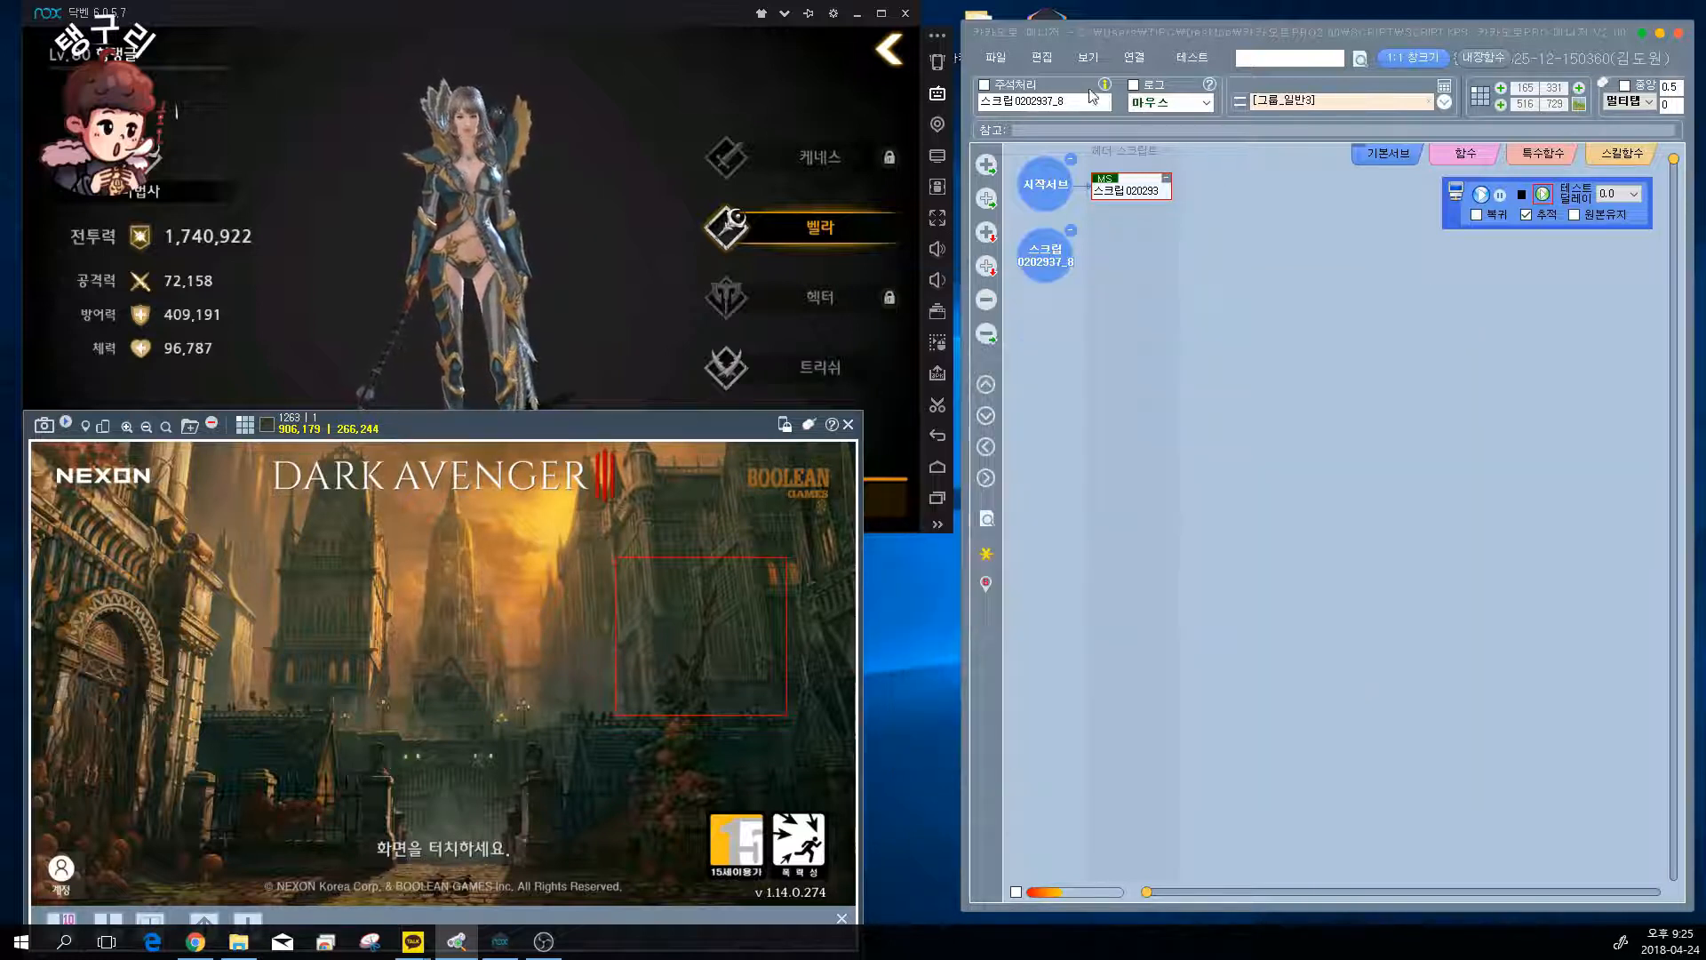
left_click(1109, 62)
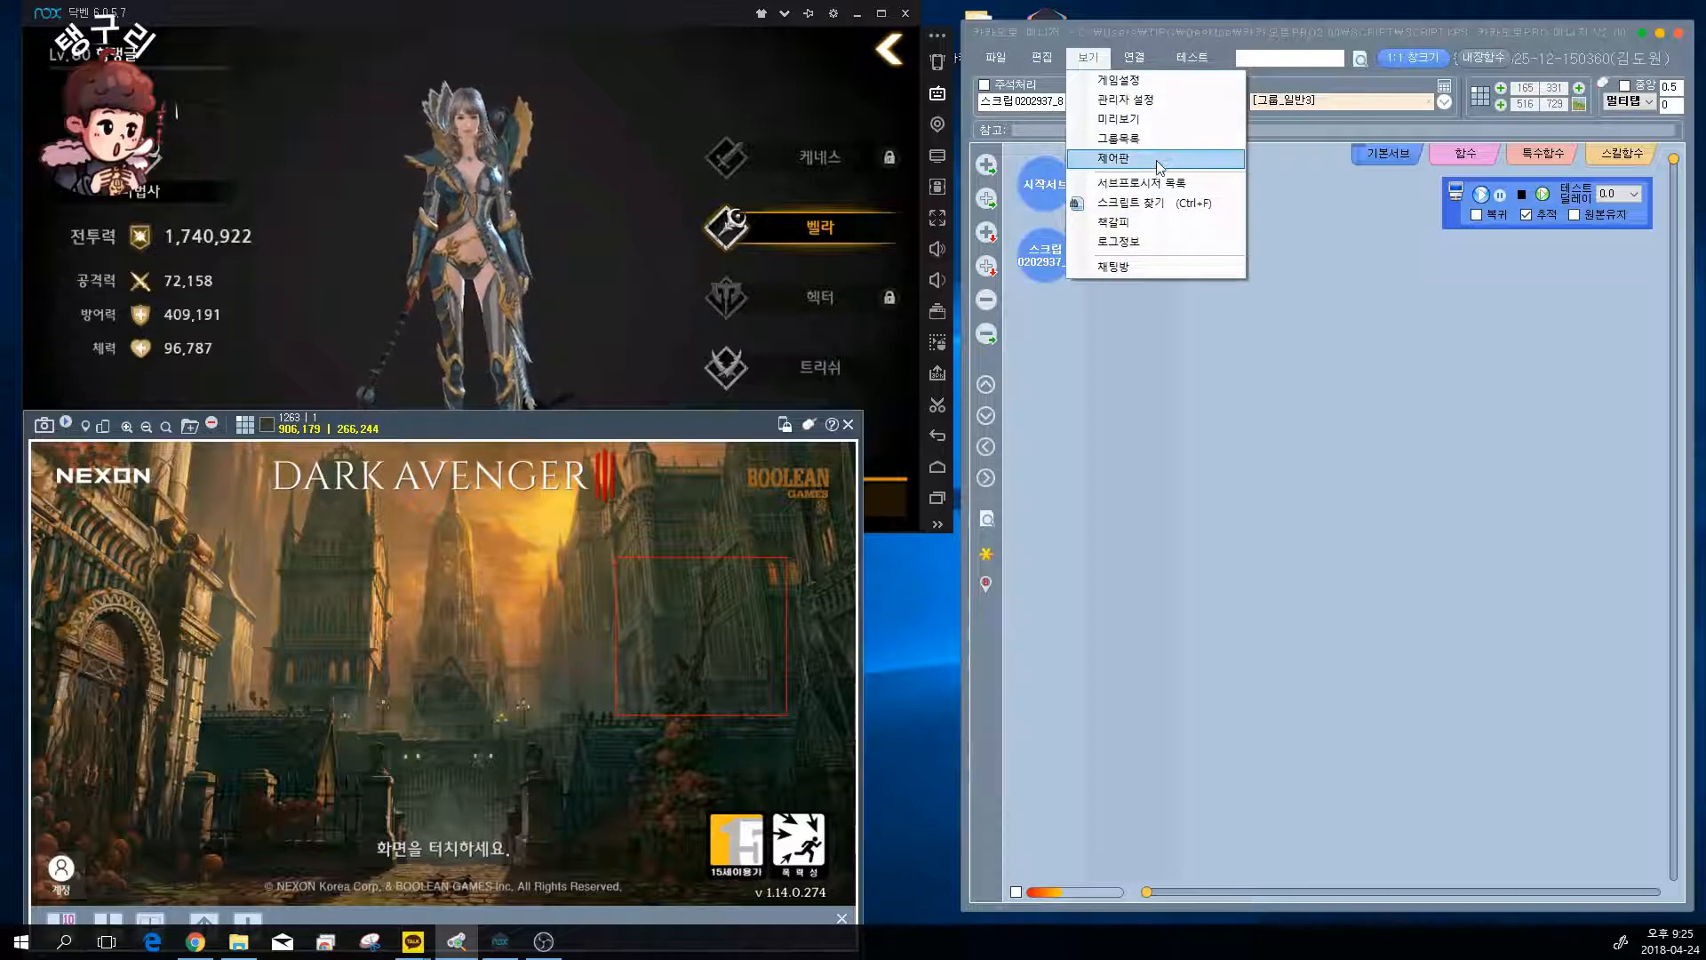
left_click(1116, 158)
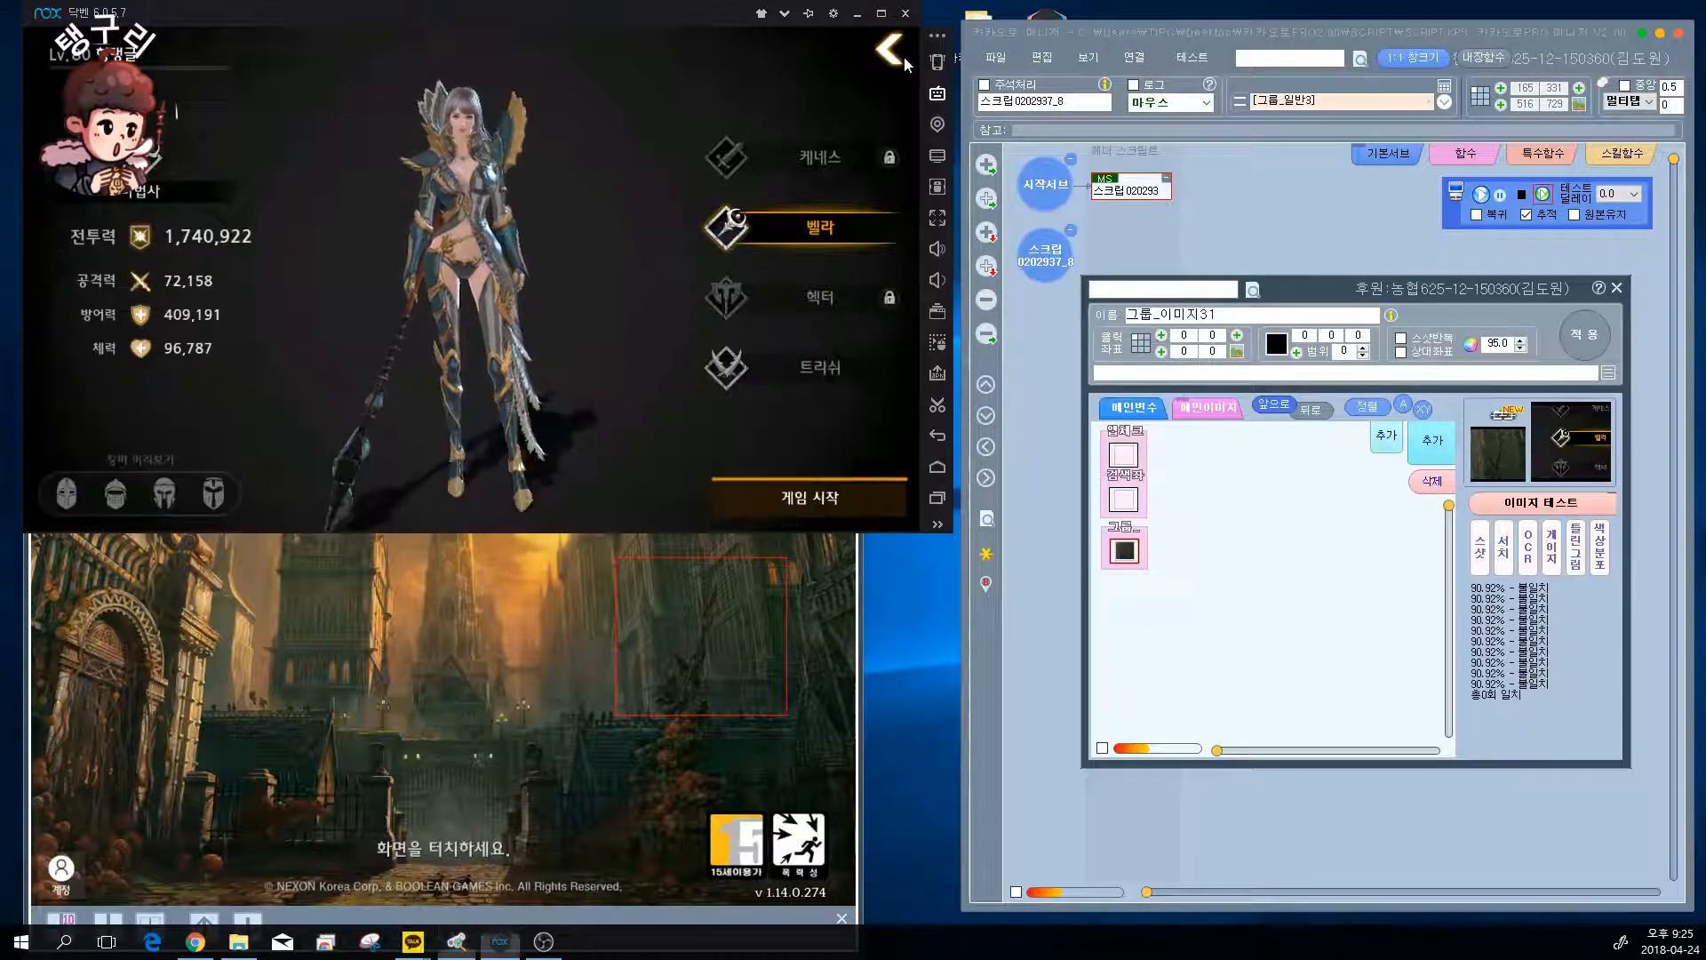
left_click_drag(1346, 290, 652, 392)
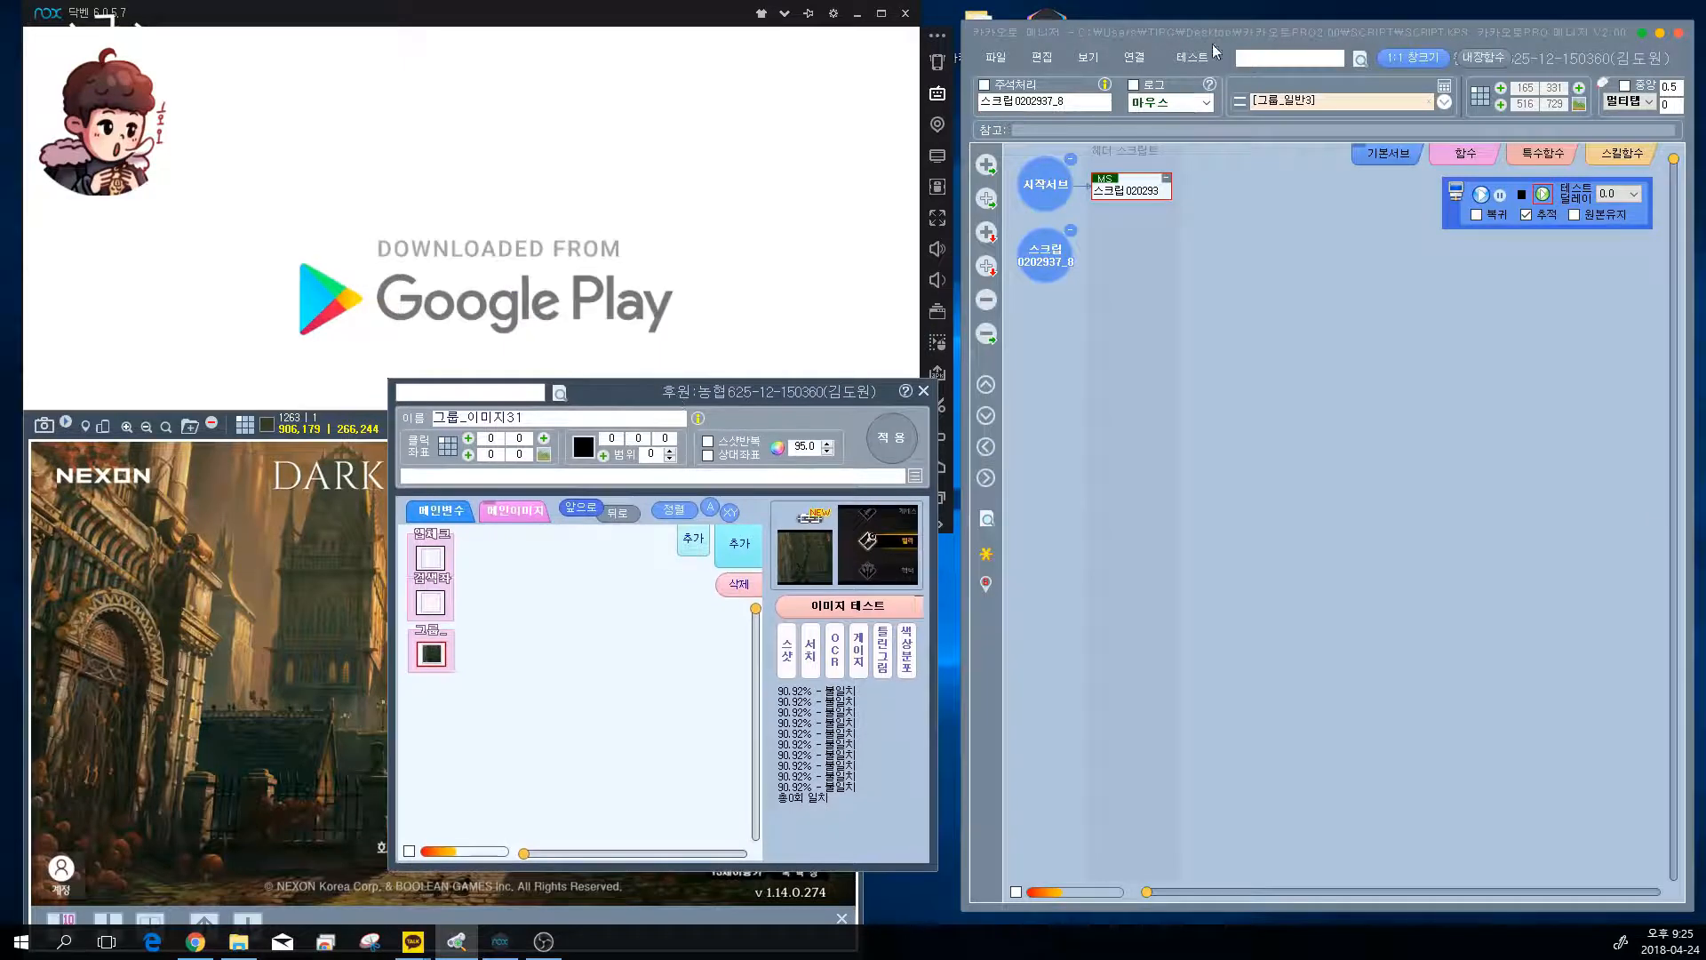
left_click_drag(963, 64, 725, 70)
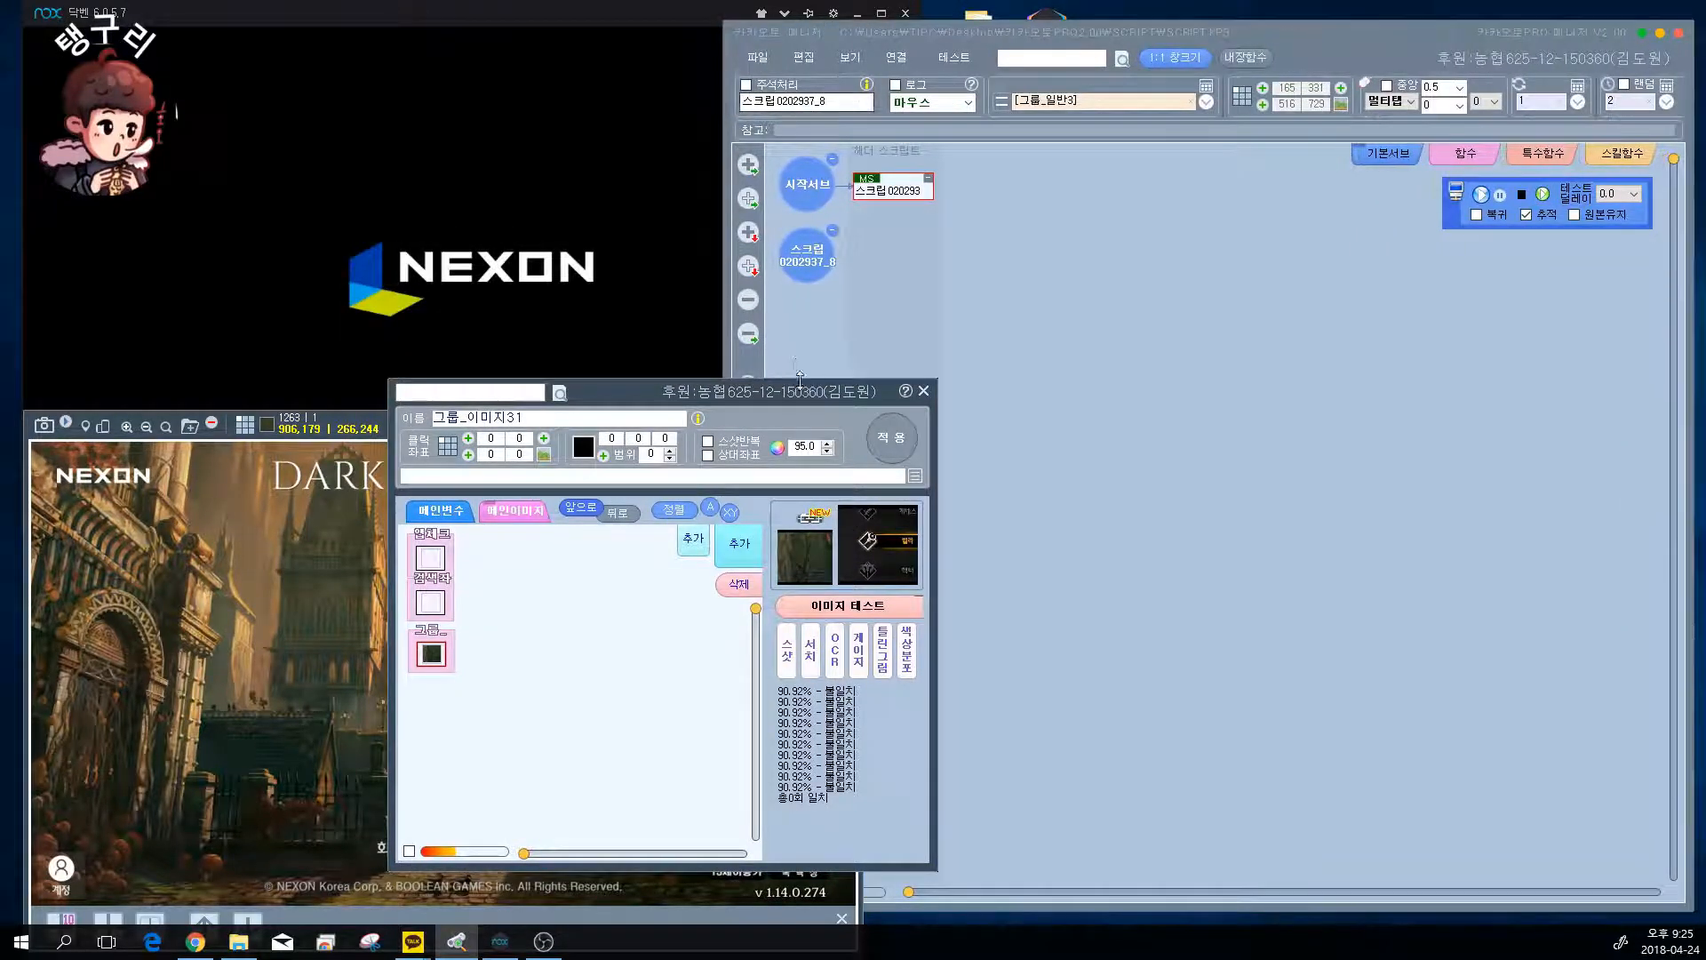
left_click_drag(799, 380, 557, 409)
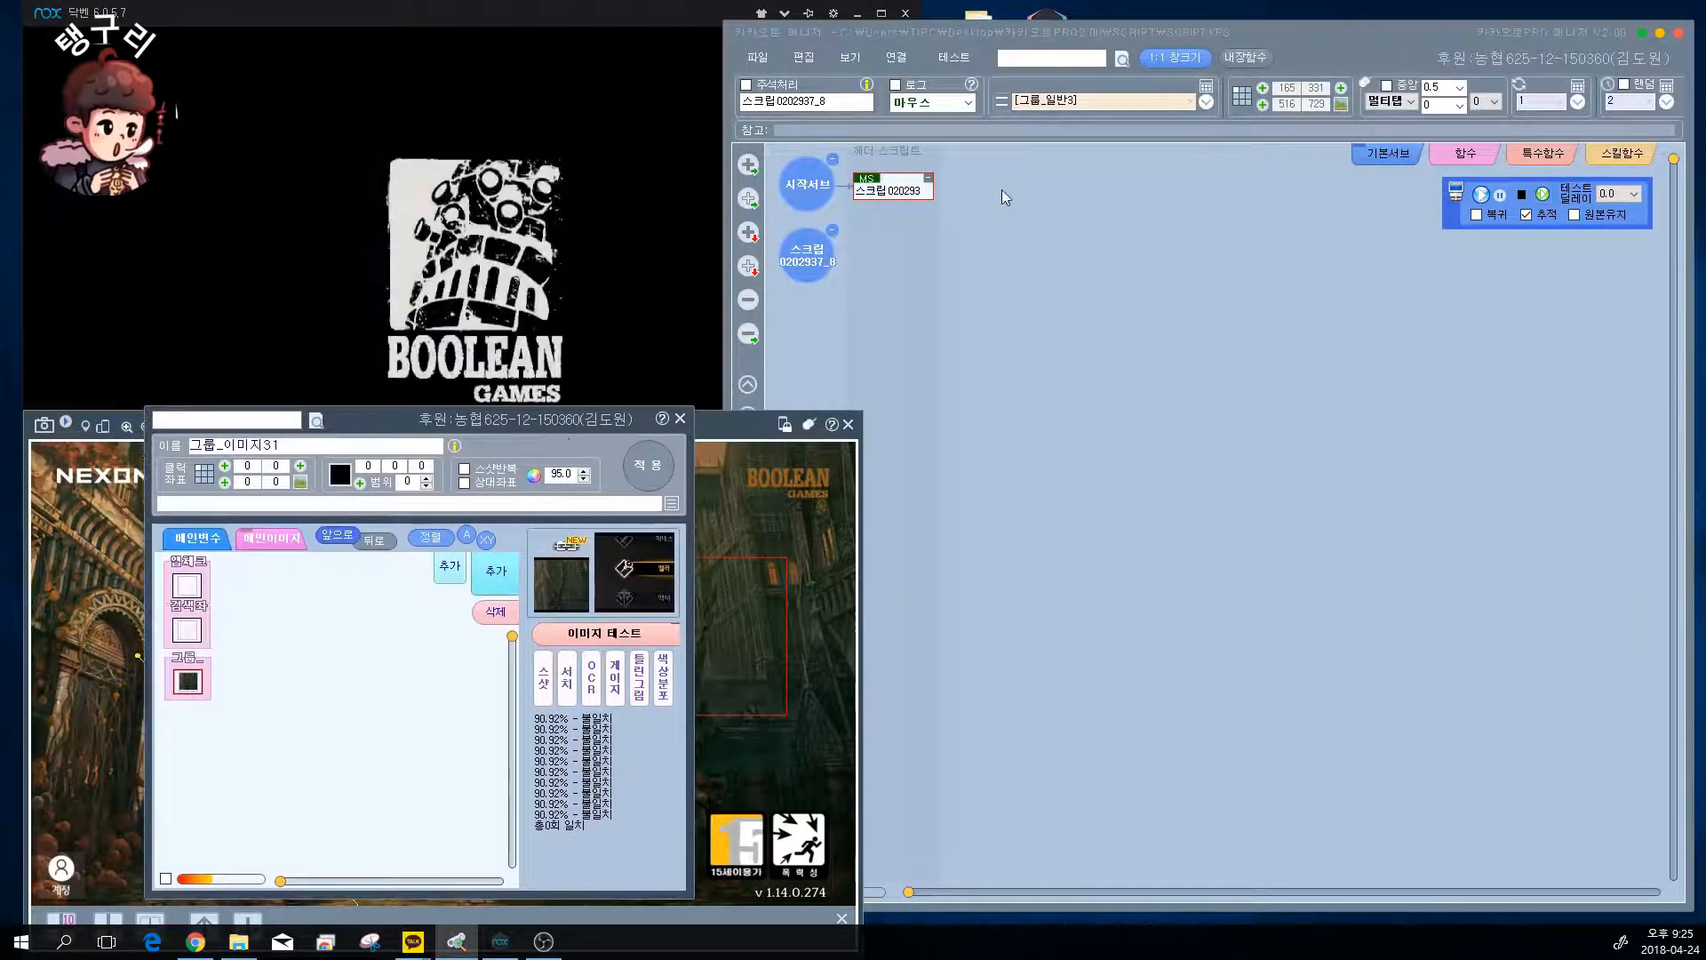
- Delete the mouse script and the sub script following it from 시작서브
left_click(927, 179)
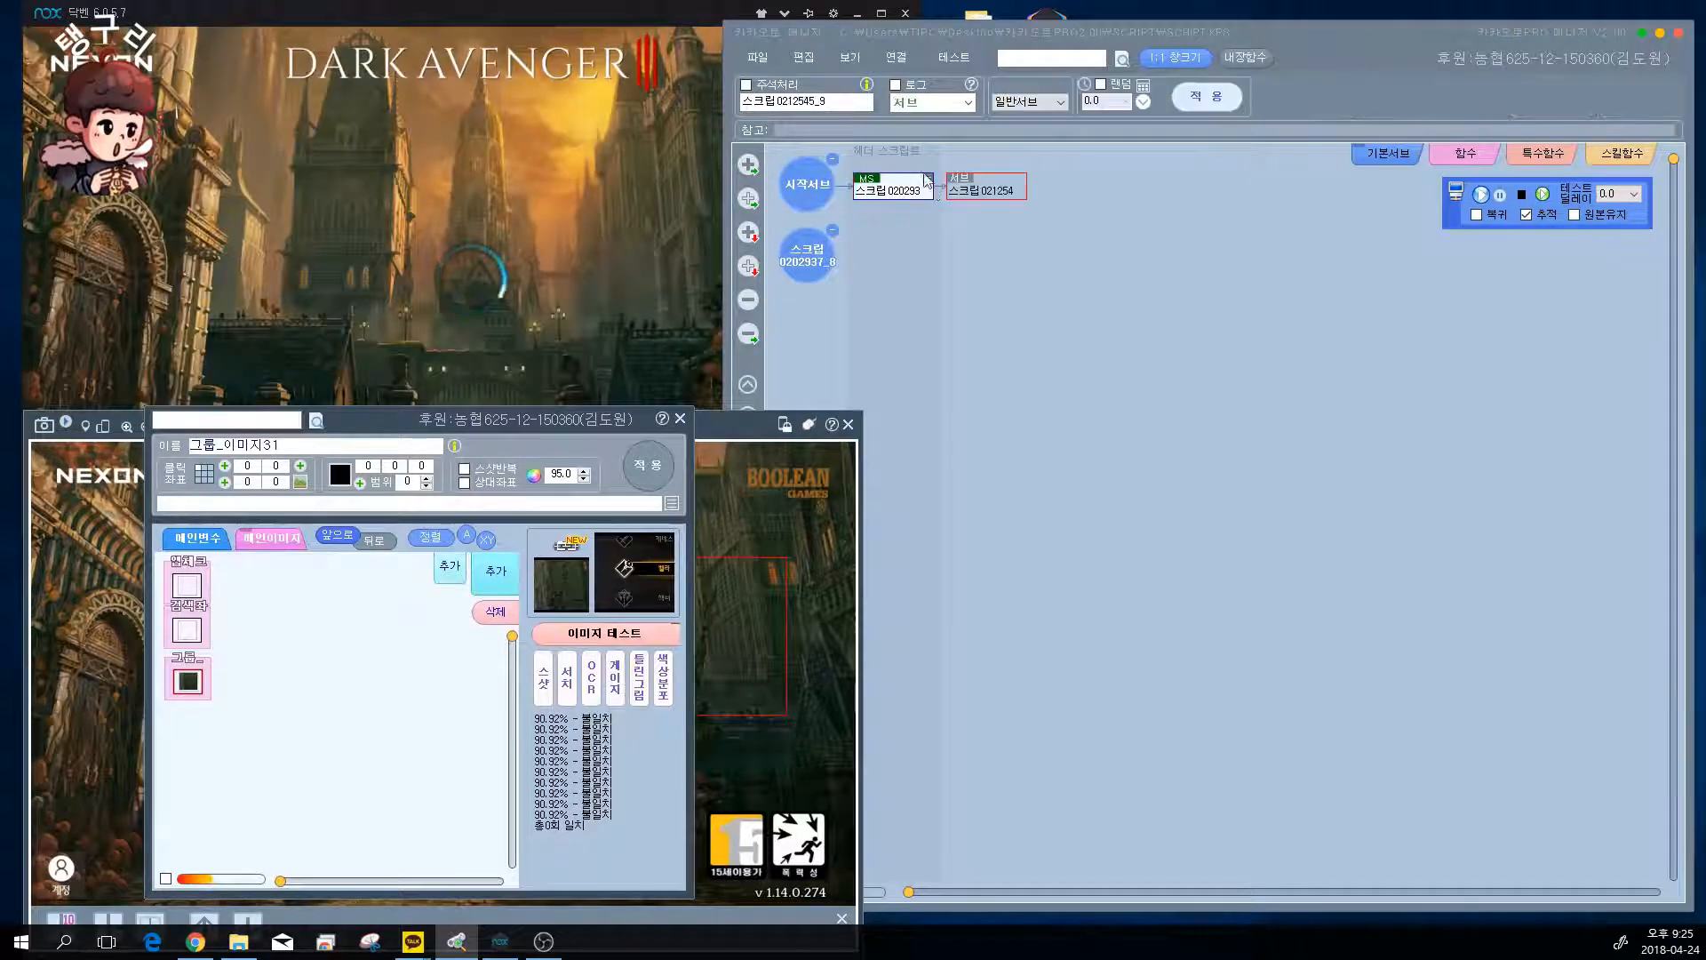
left_click(891, 191)
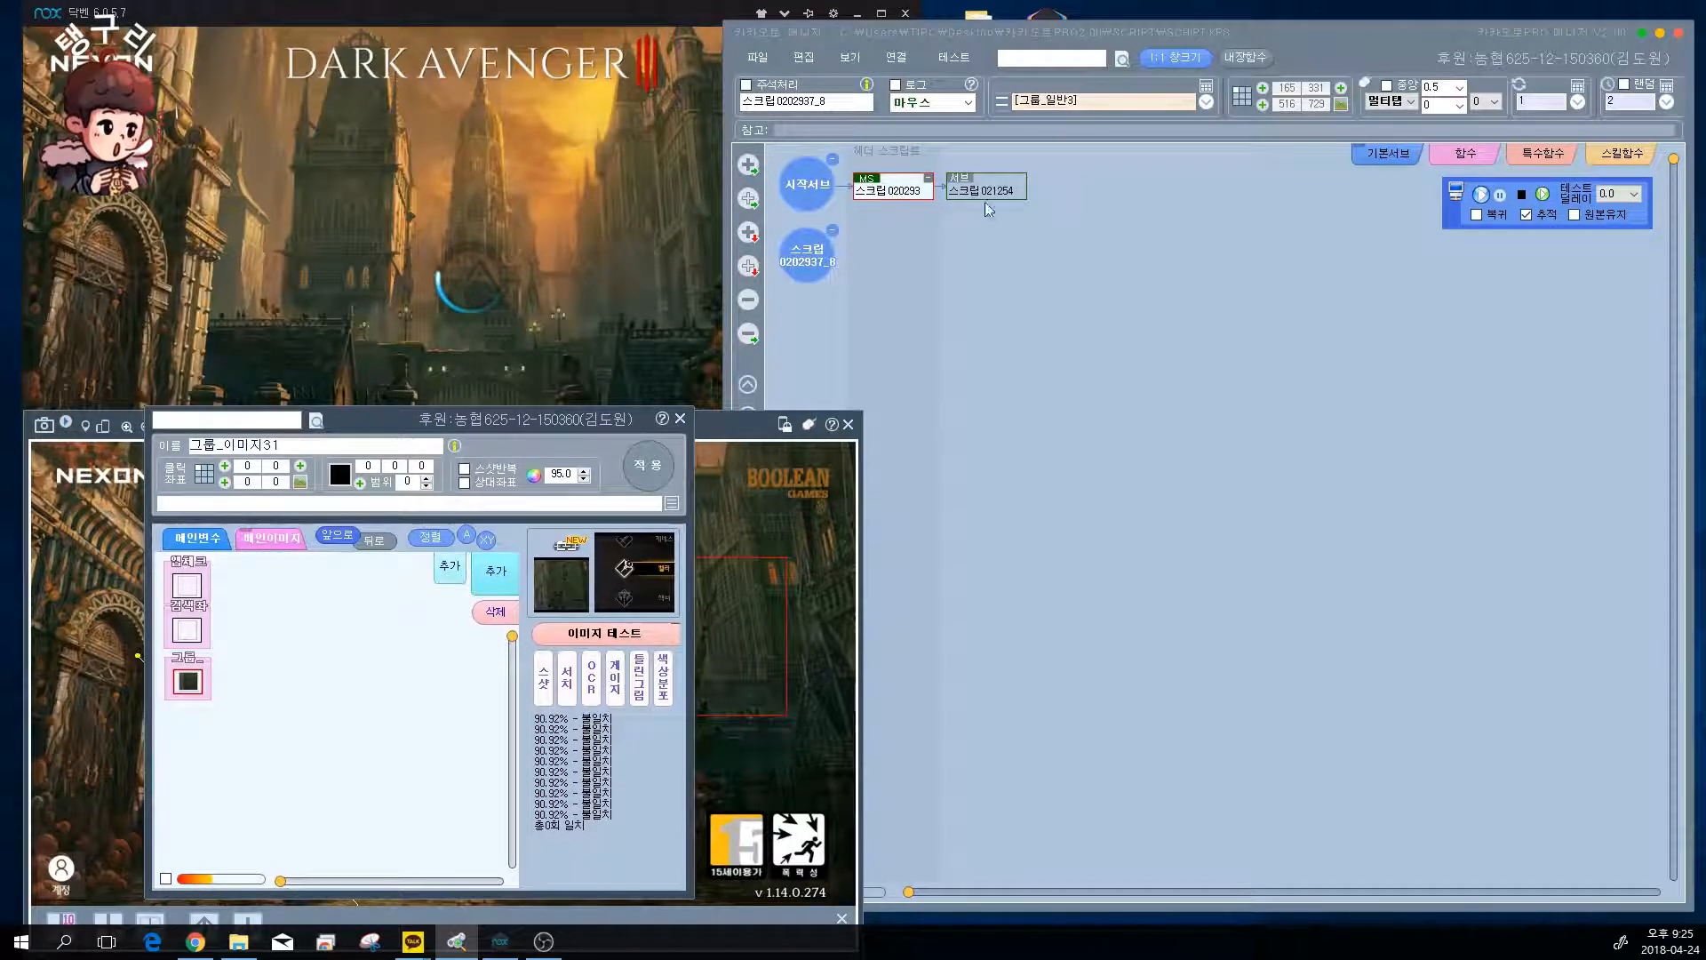
left_click(749, 302)
key("Return")
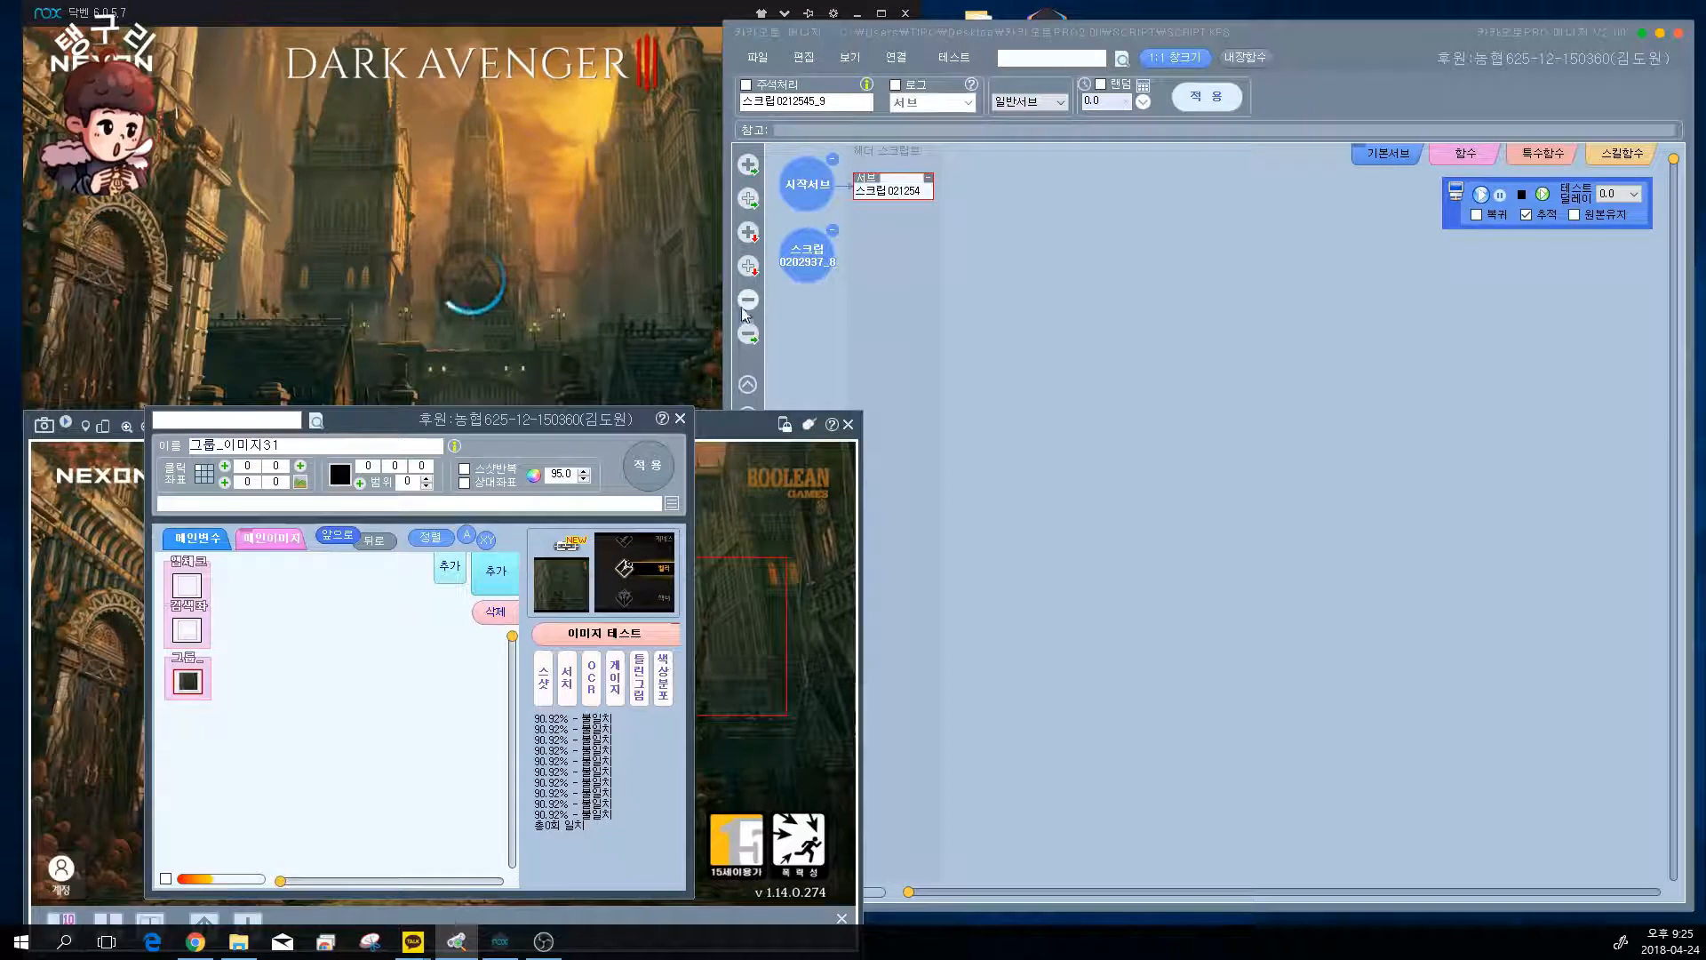
left_click(749, 300)
key("Return")
- Add two scripts to the 스크립0202937_8 subroutine and choose the 스샷 type for the second one
left_click(922, 231)
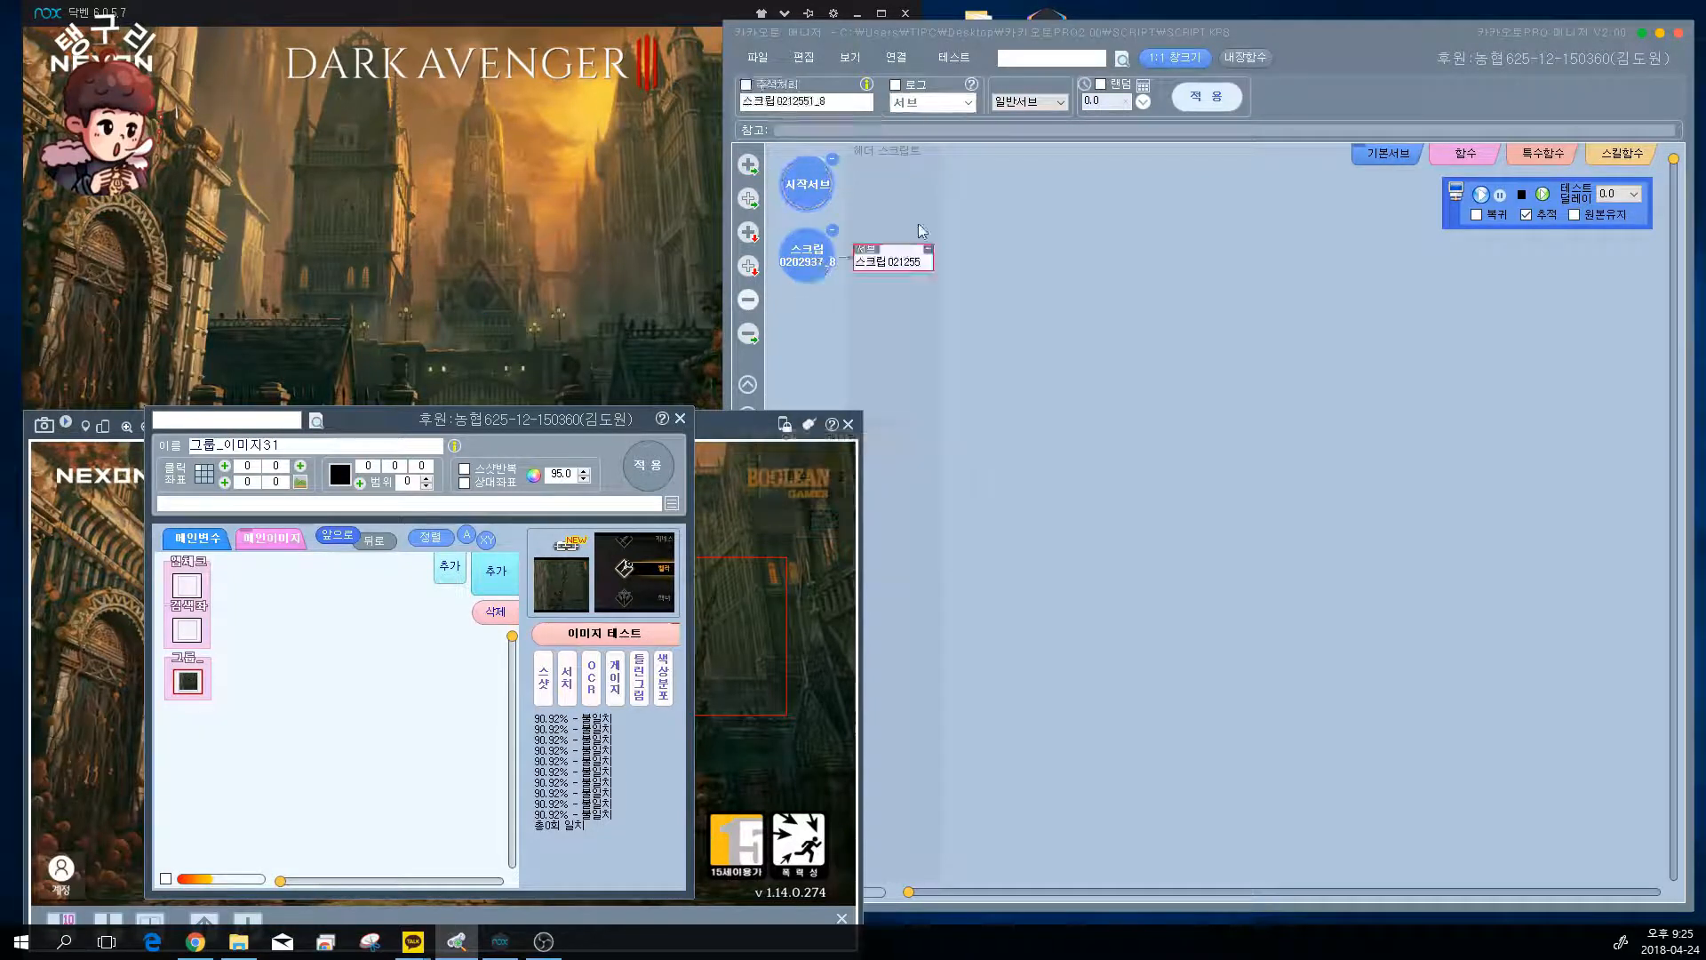
left_click(749, 165)
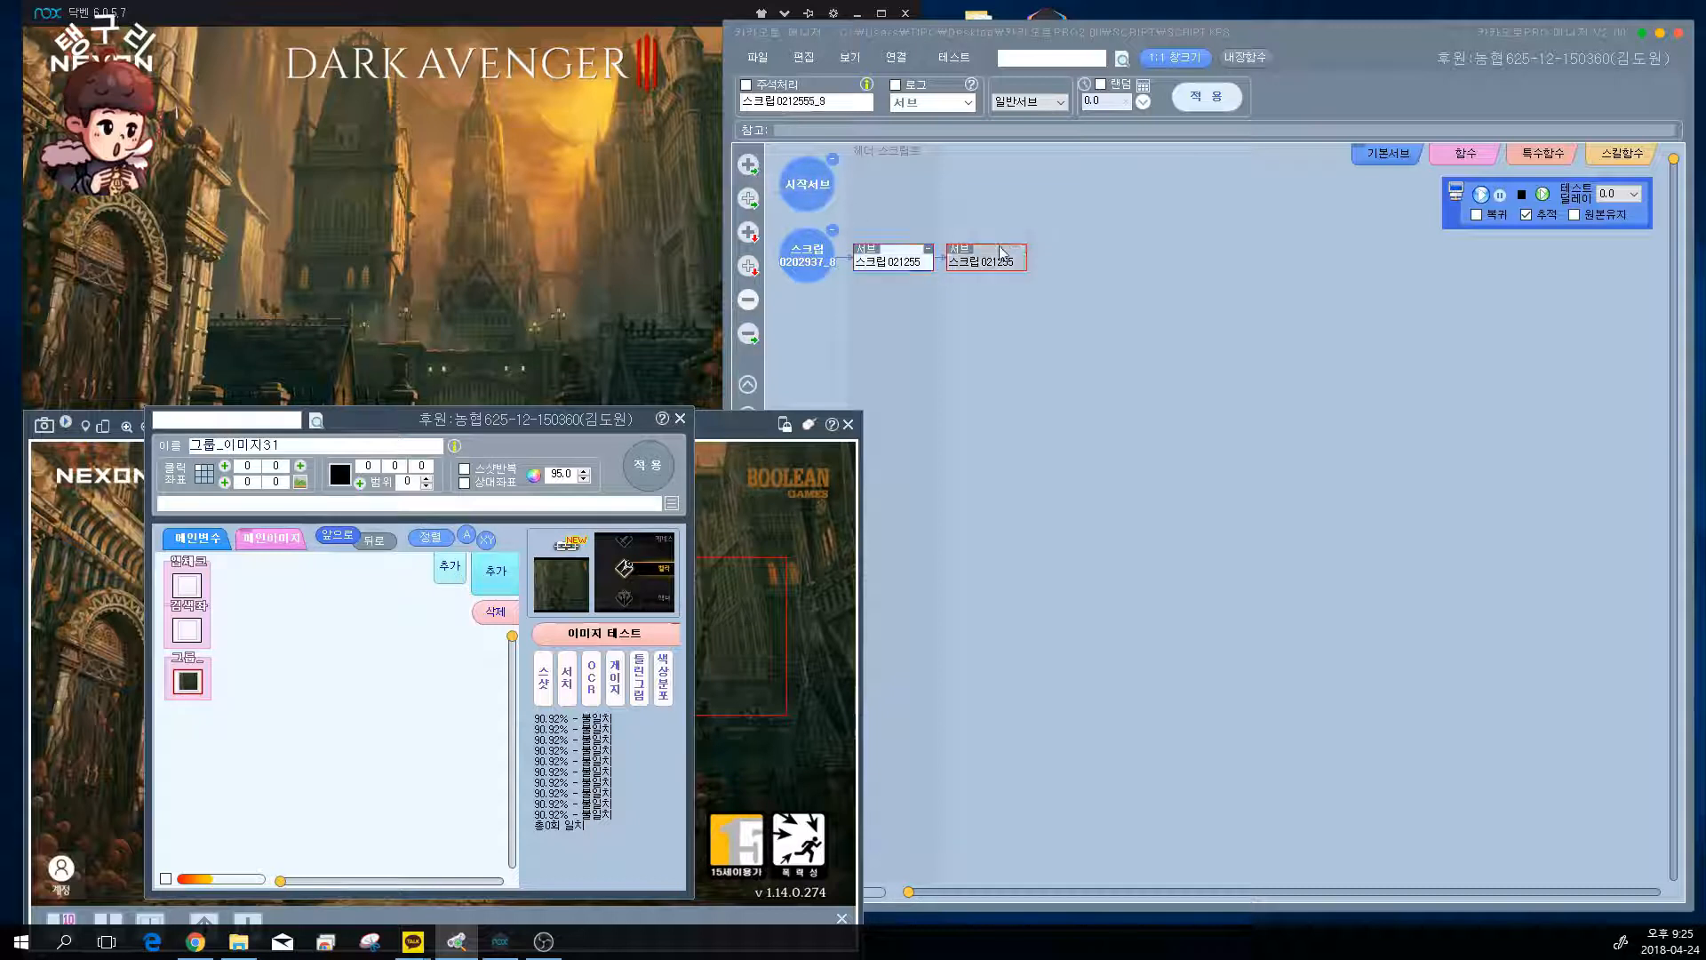
left_click(968, 102)
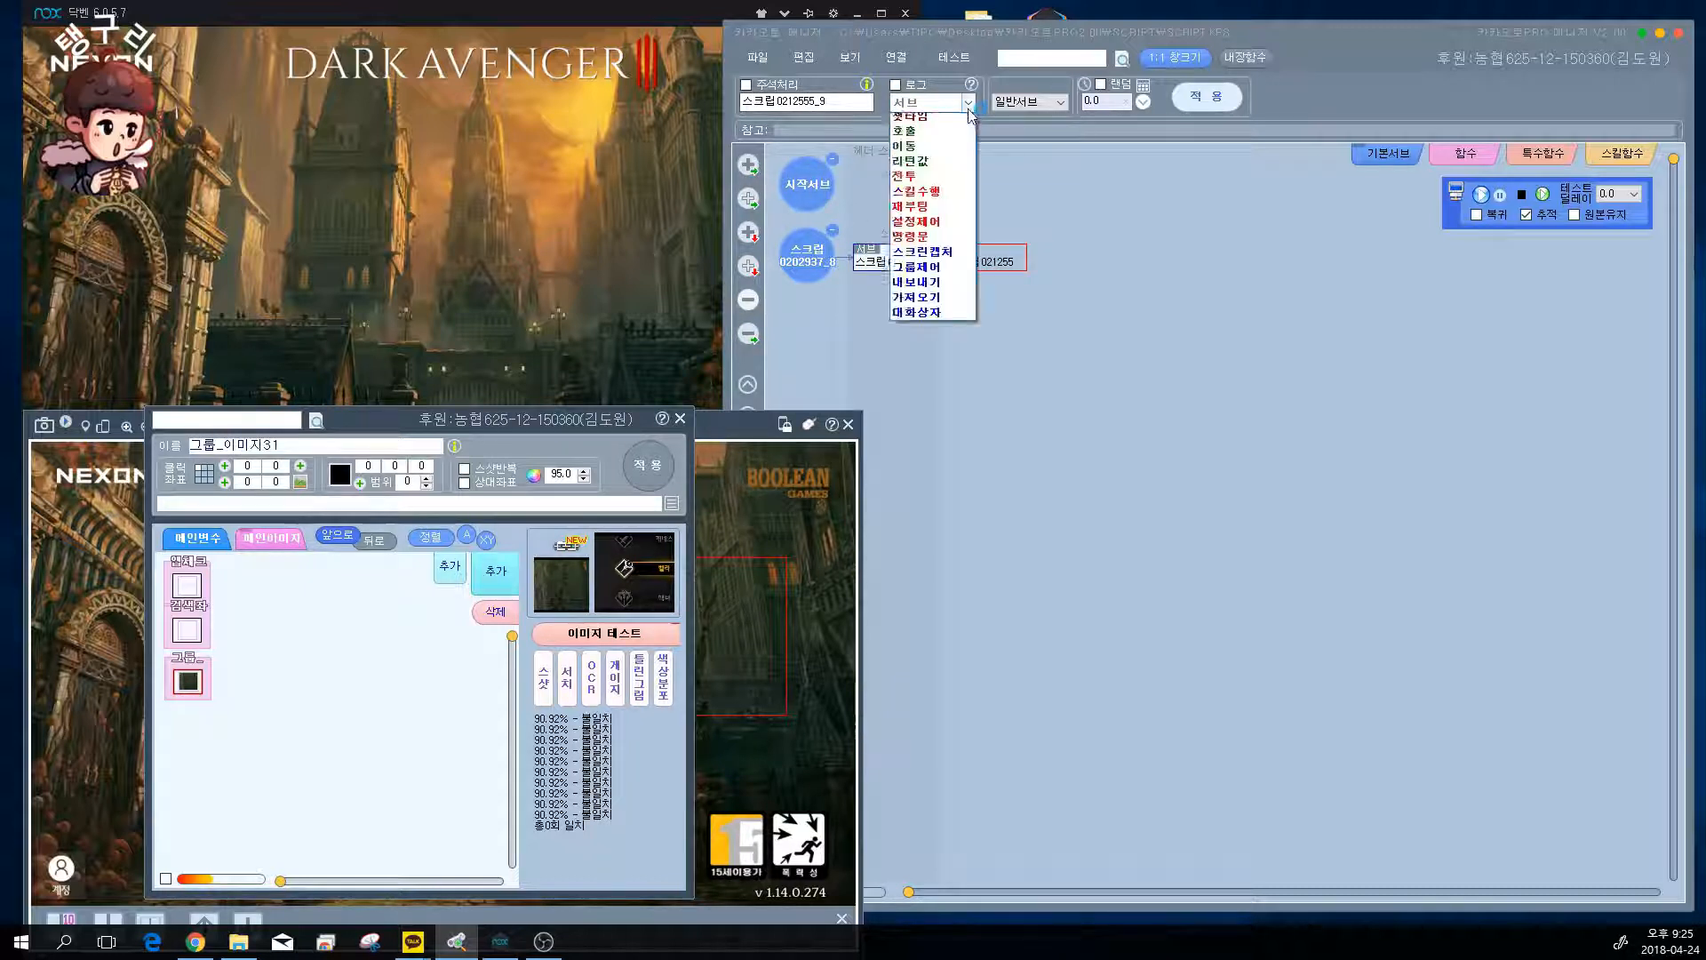
left_click(925, 212)
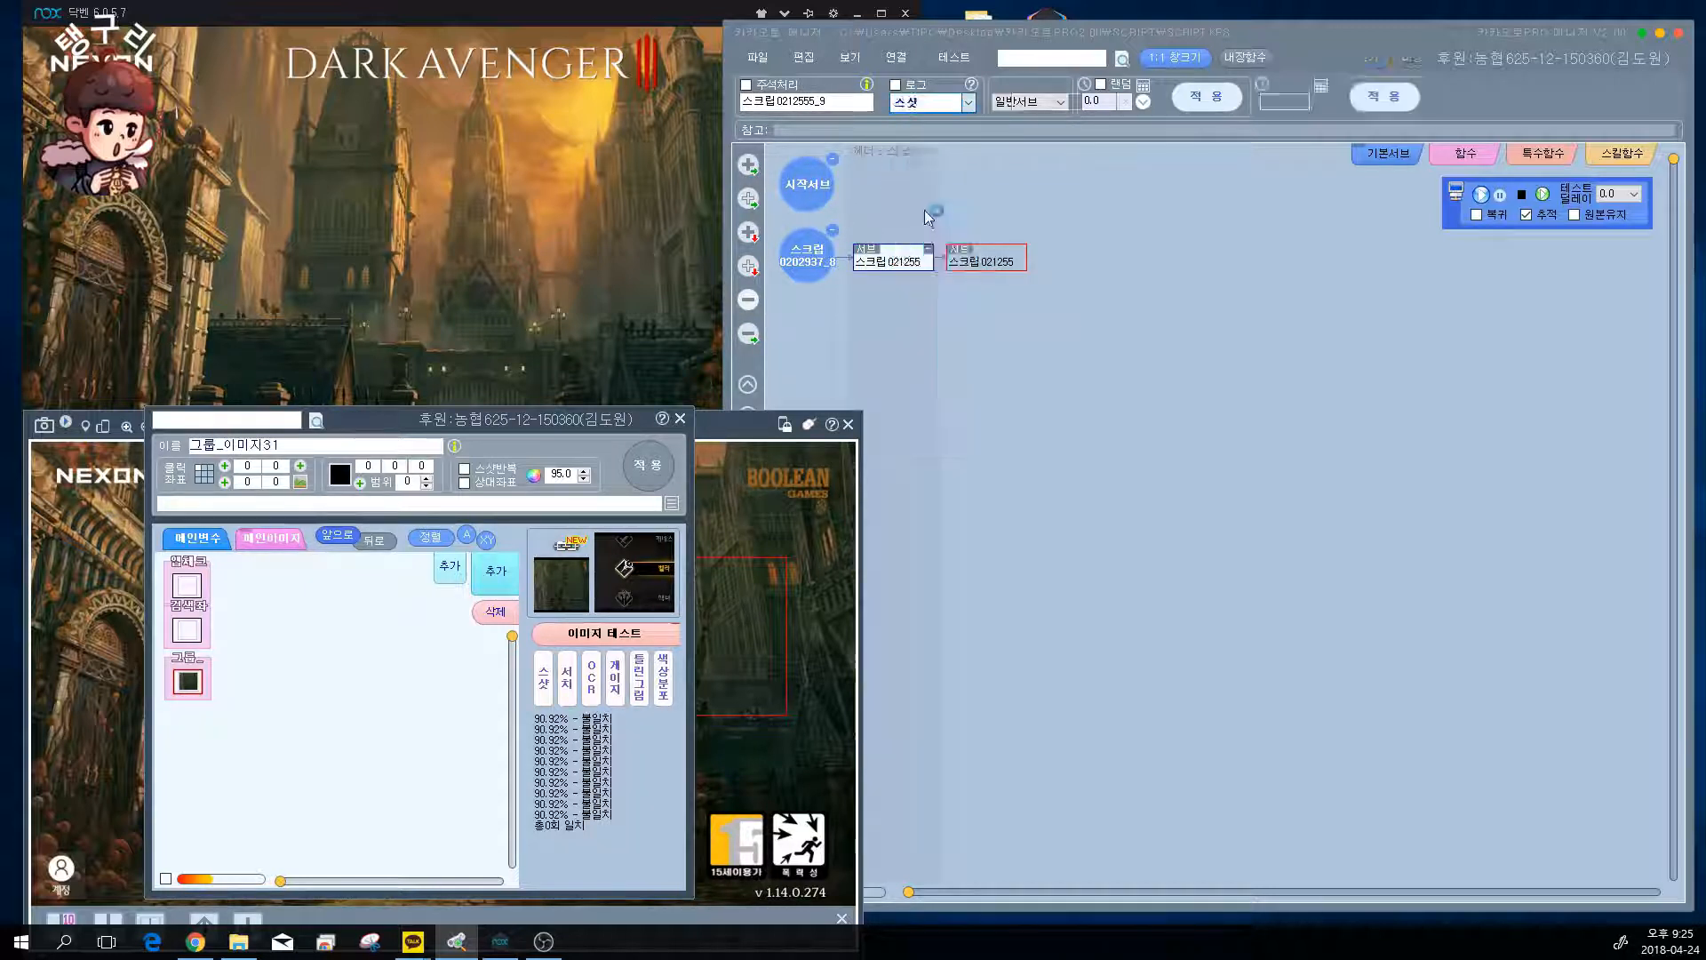
- Open the help on the 스샷 script type, review its options, and close it
left_click(972, 85)
left_click_drag(1122, 373, 1165, 582)
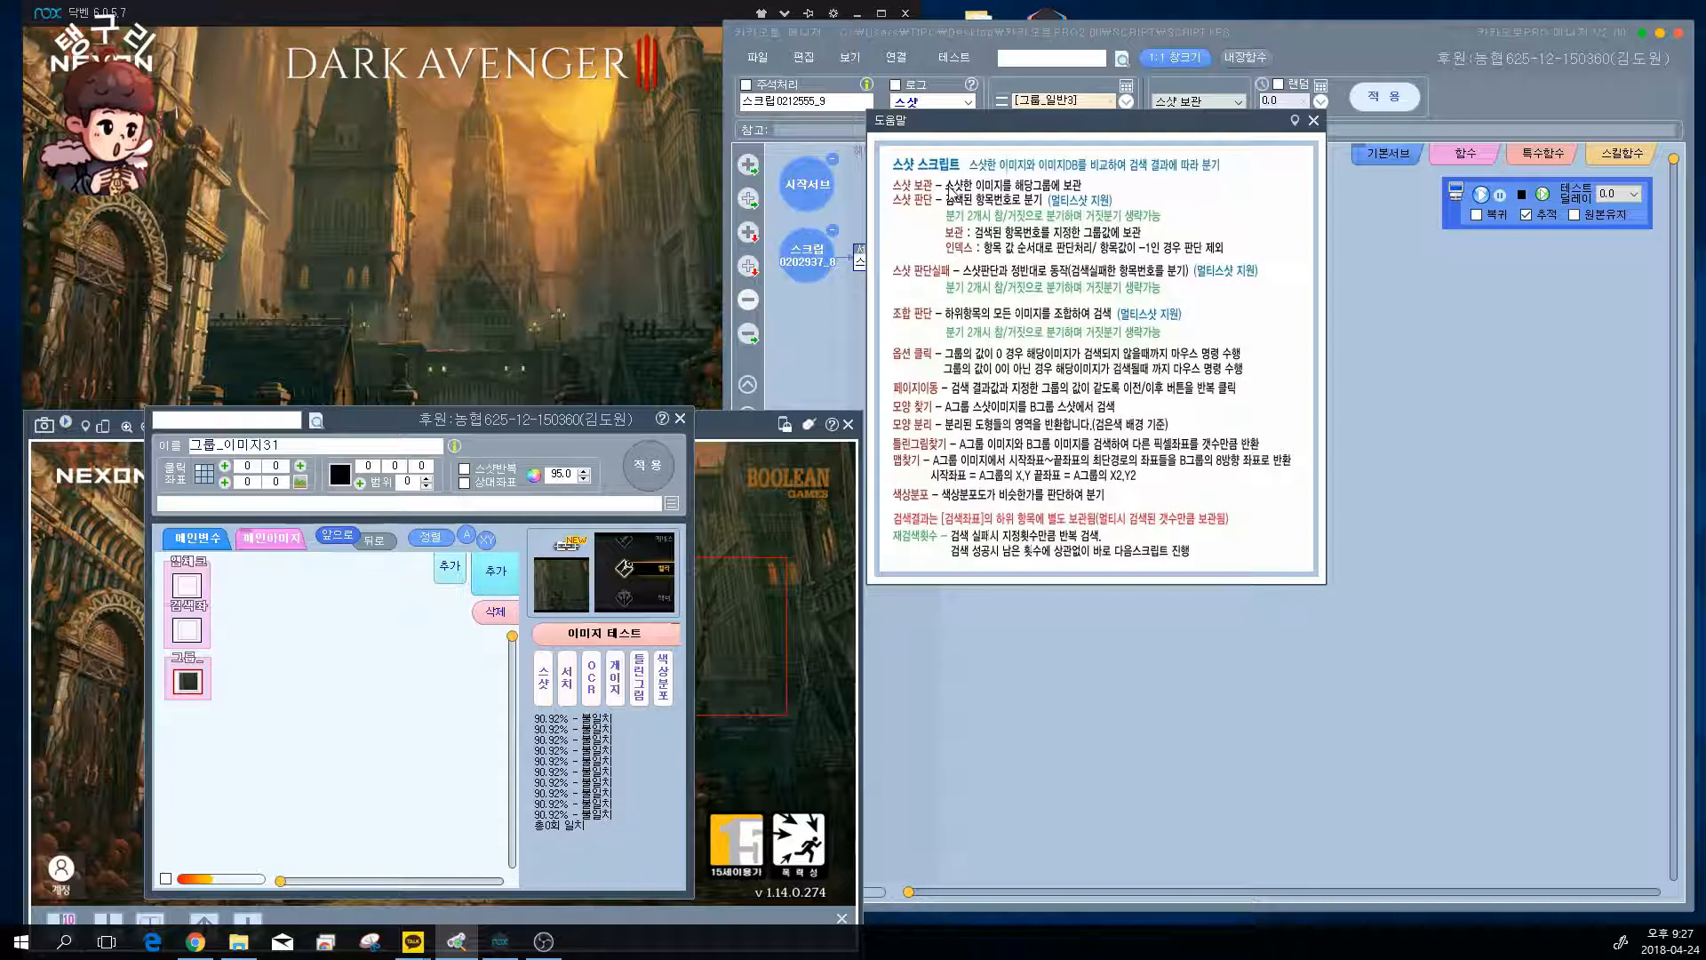
left_click(1313, 121)
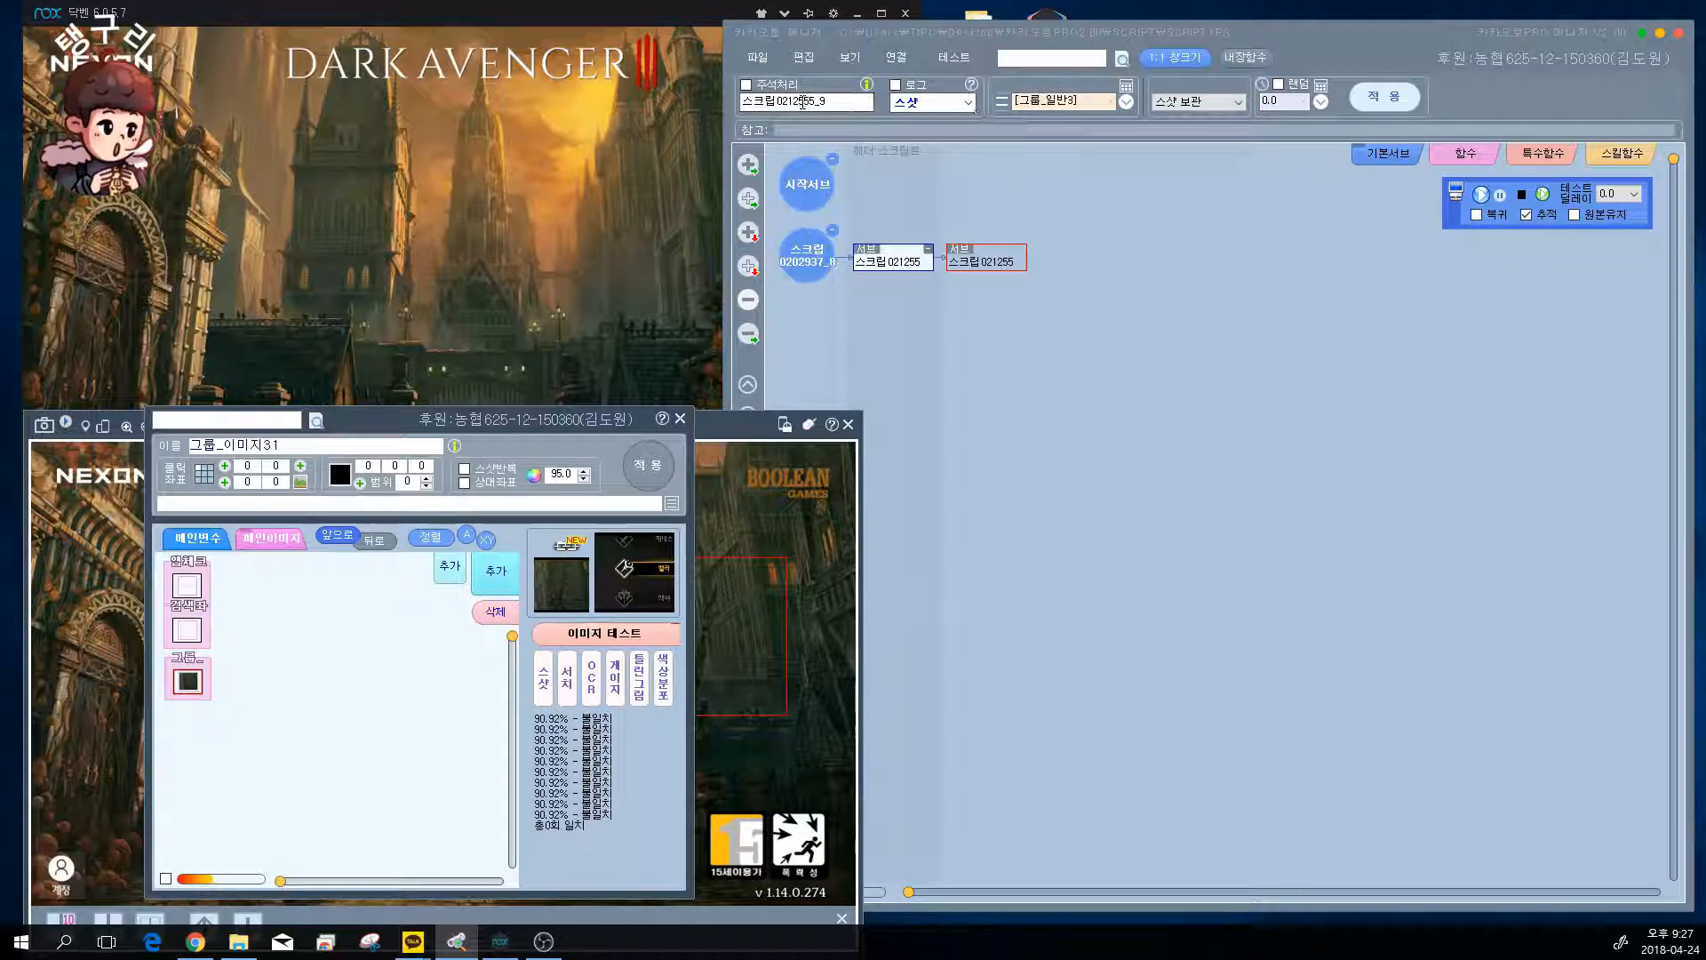
- Name the second script 스샷확인 and apply it as a 스샷 script
left_click_drag(848, 101, 668, 89)
type("스샷확인")
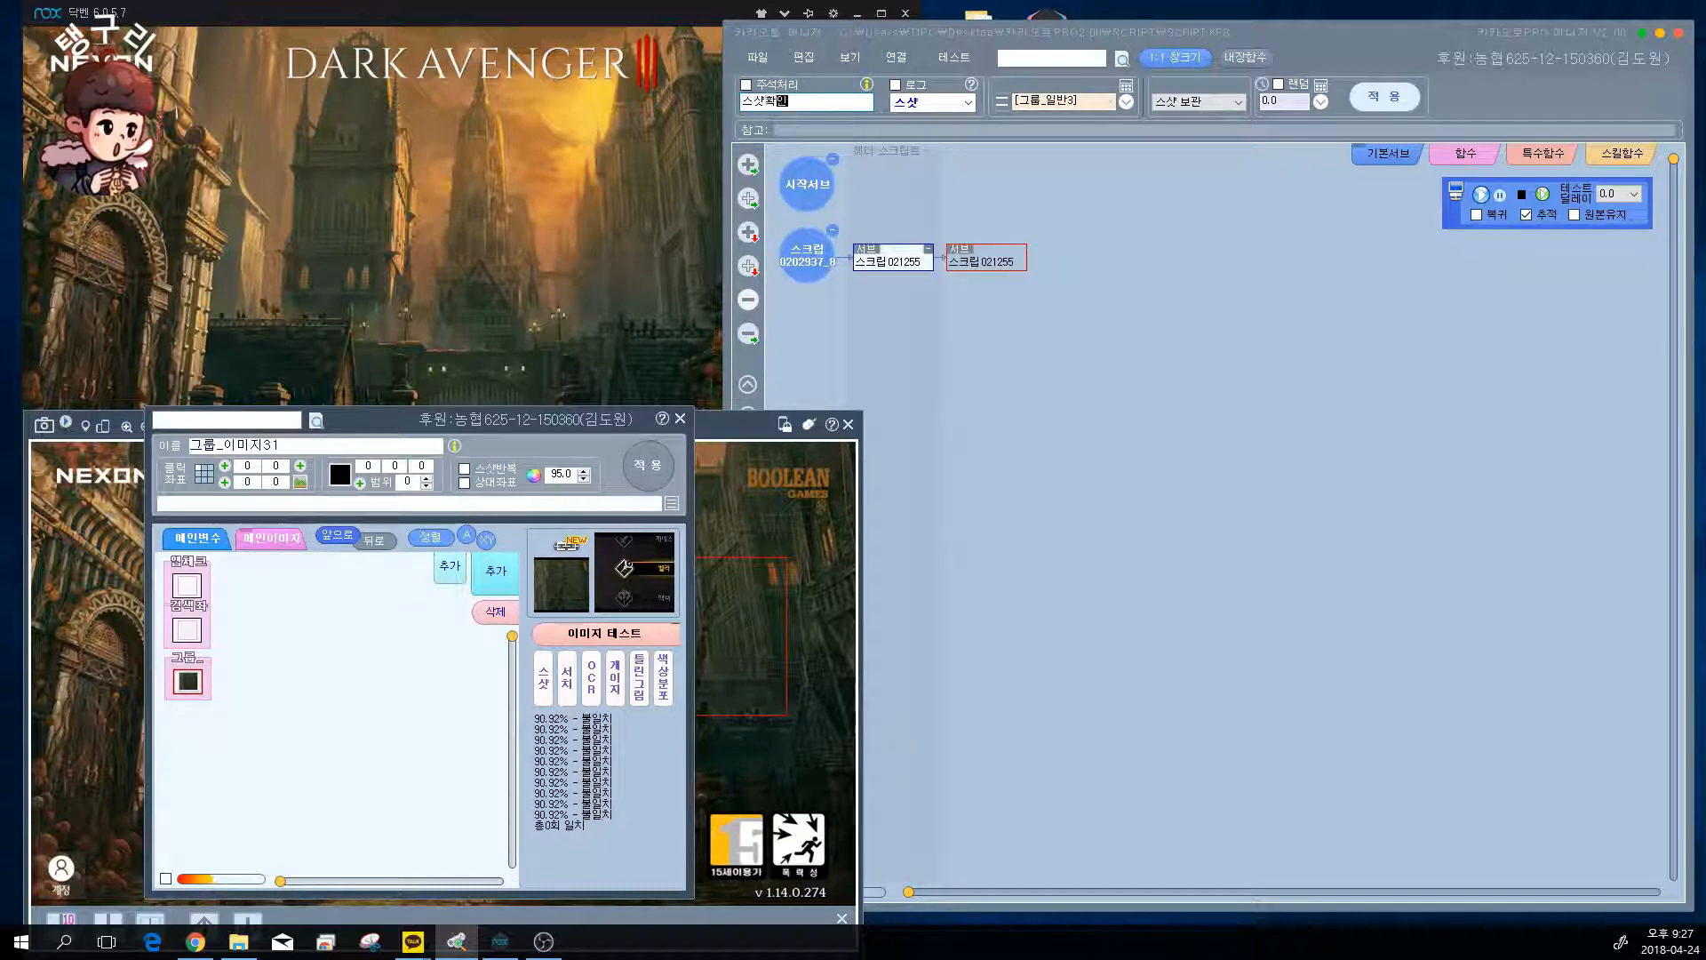
left_click(1371, 94)
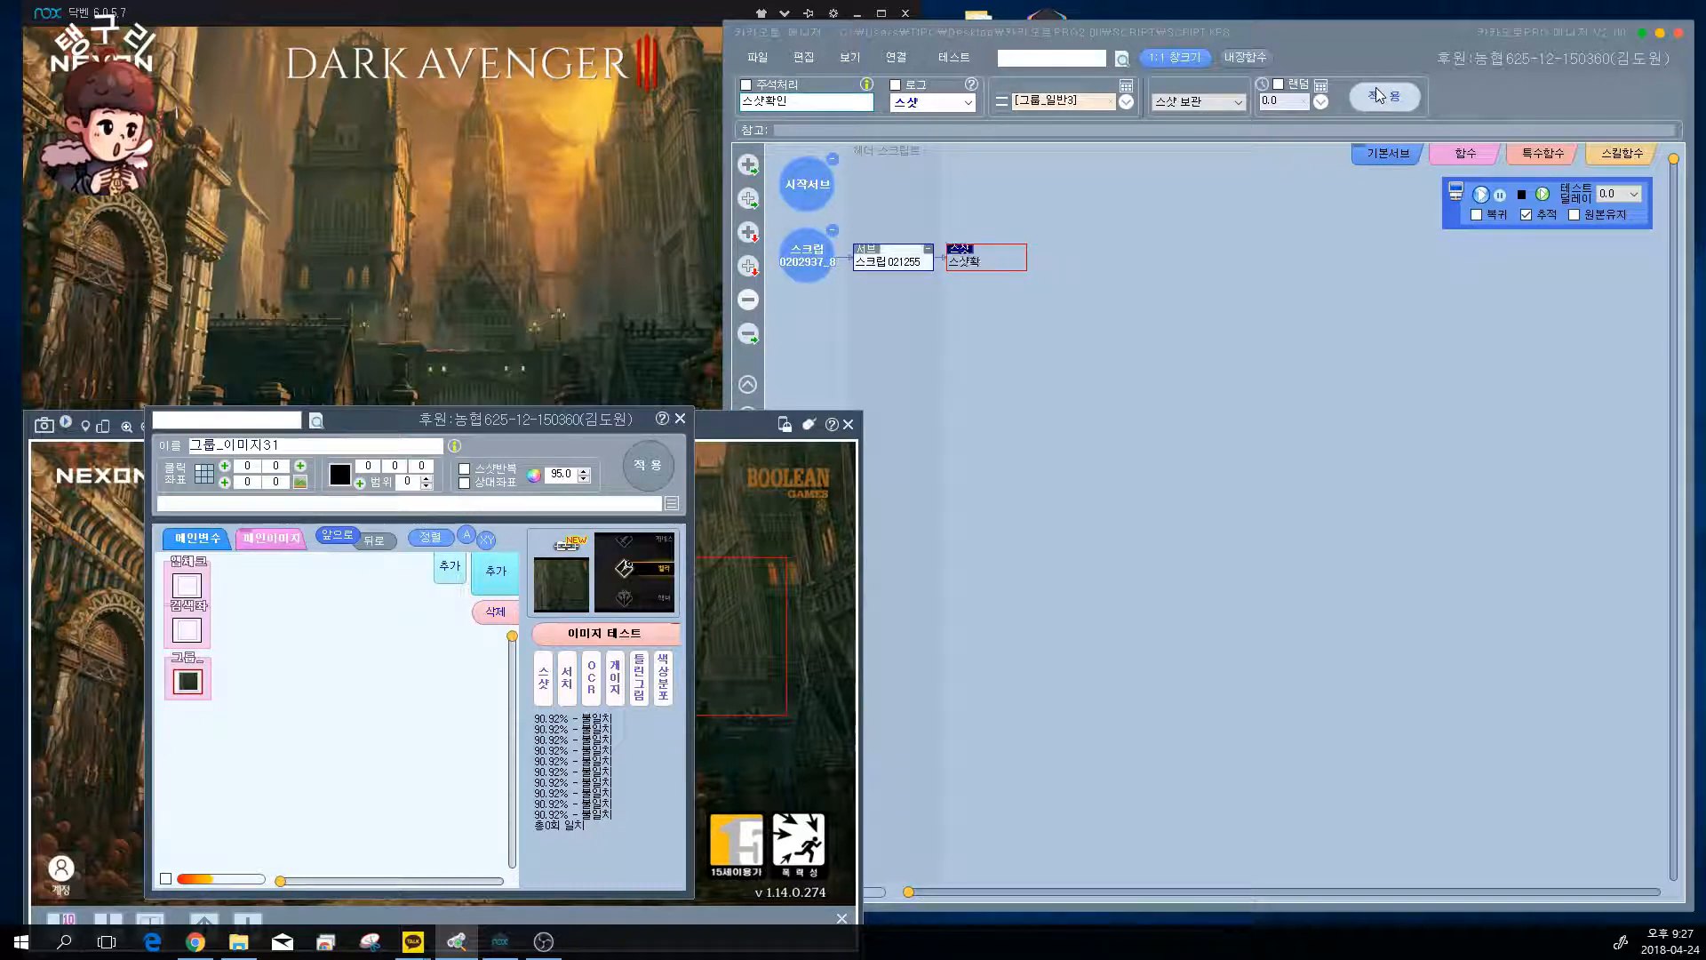
- Set the 스샷확인 script to 스샷 판단 and choose 그룹_이미지31 as its target image
left_click(1205, 105)
left_click(1202, 128)
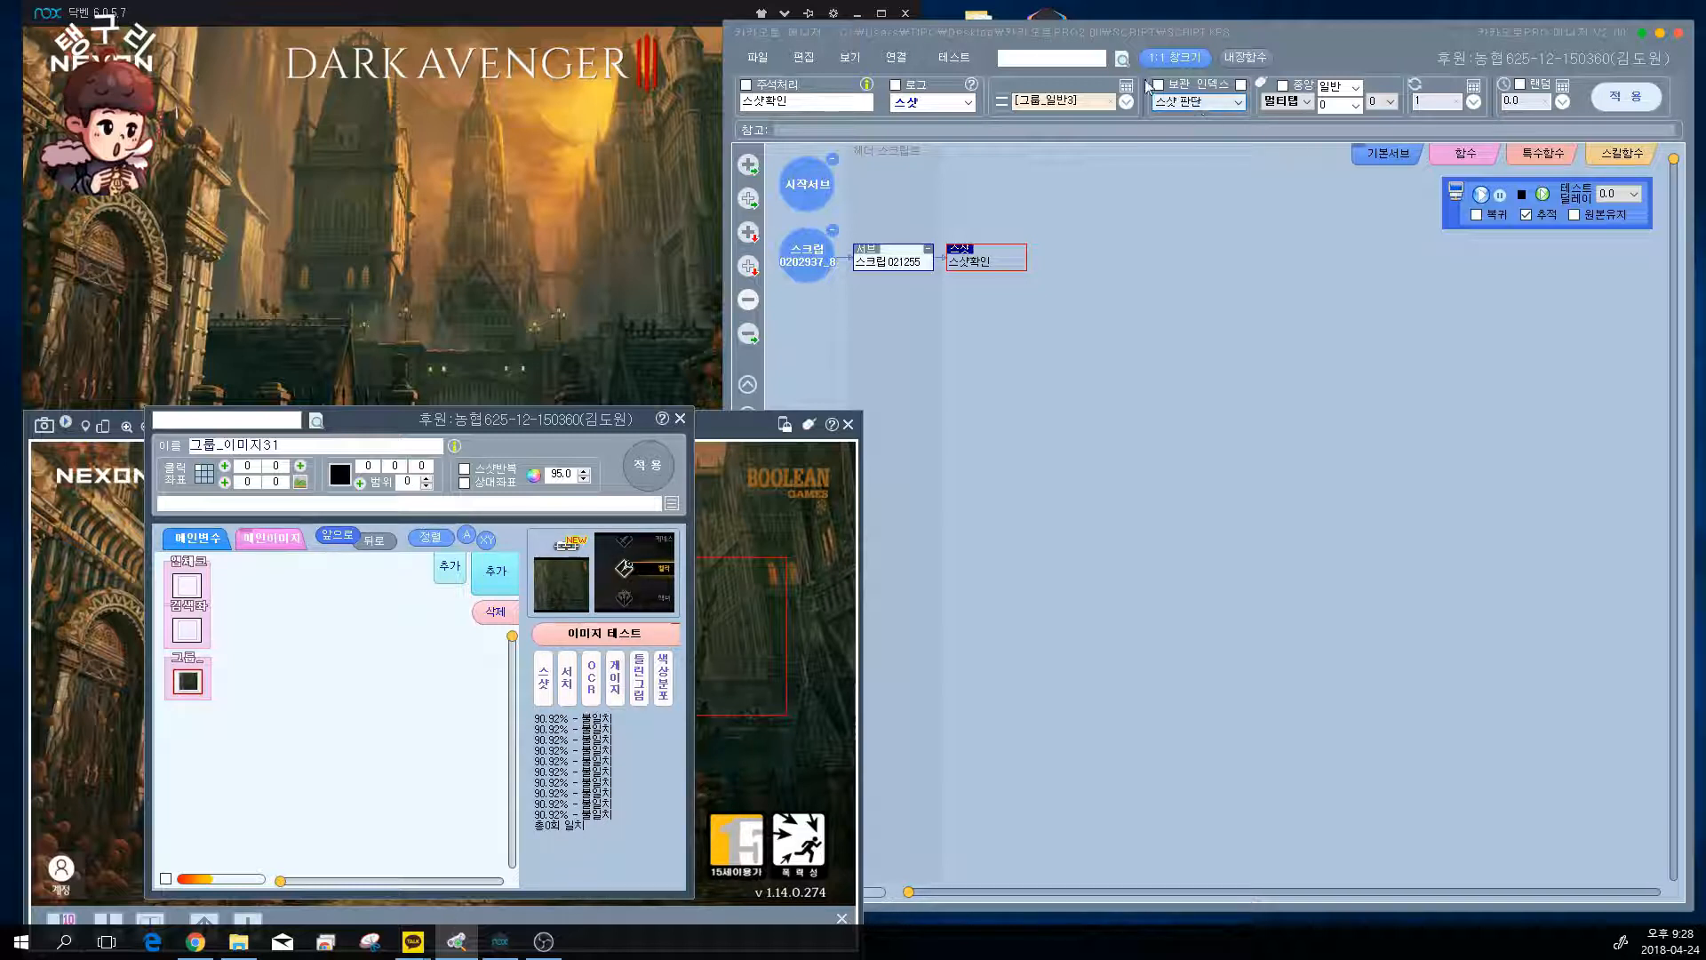
left_click(1126, 102)
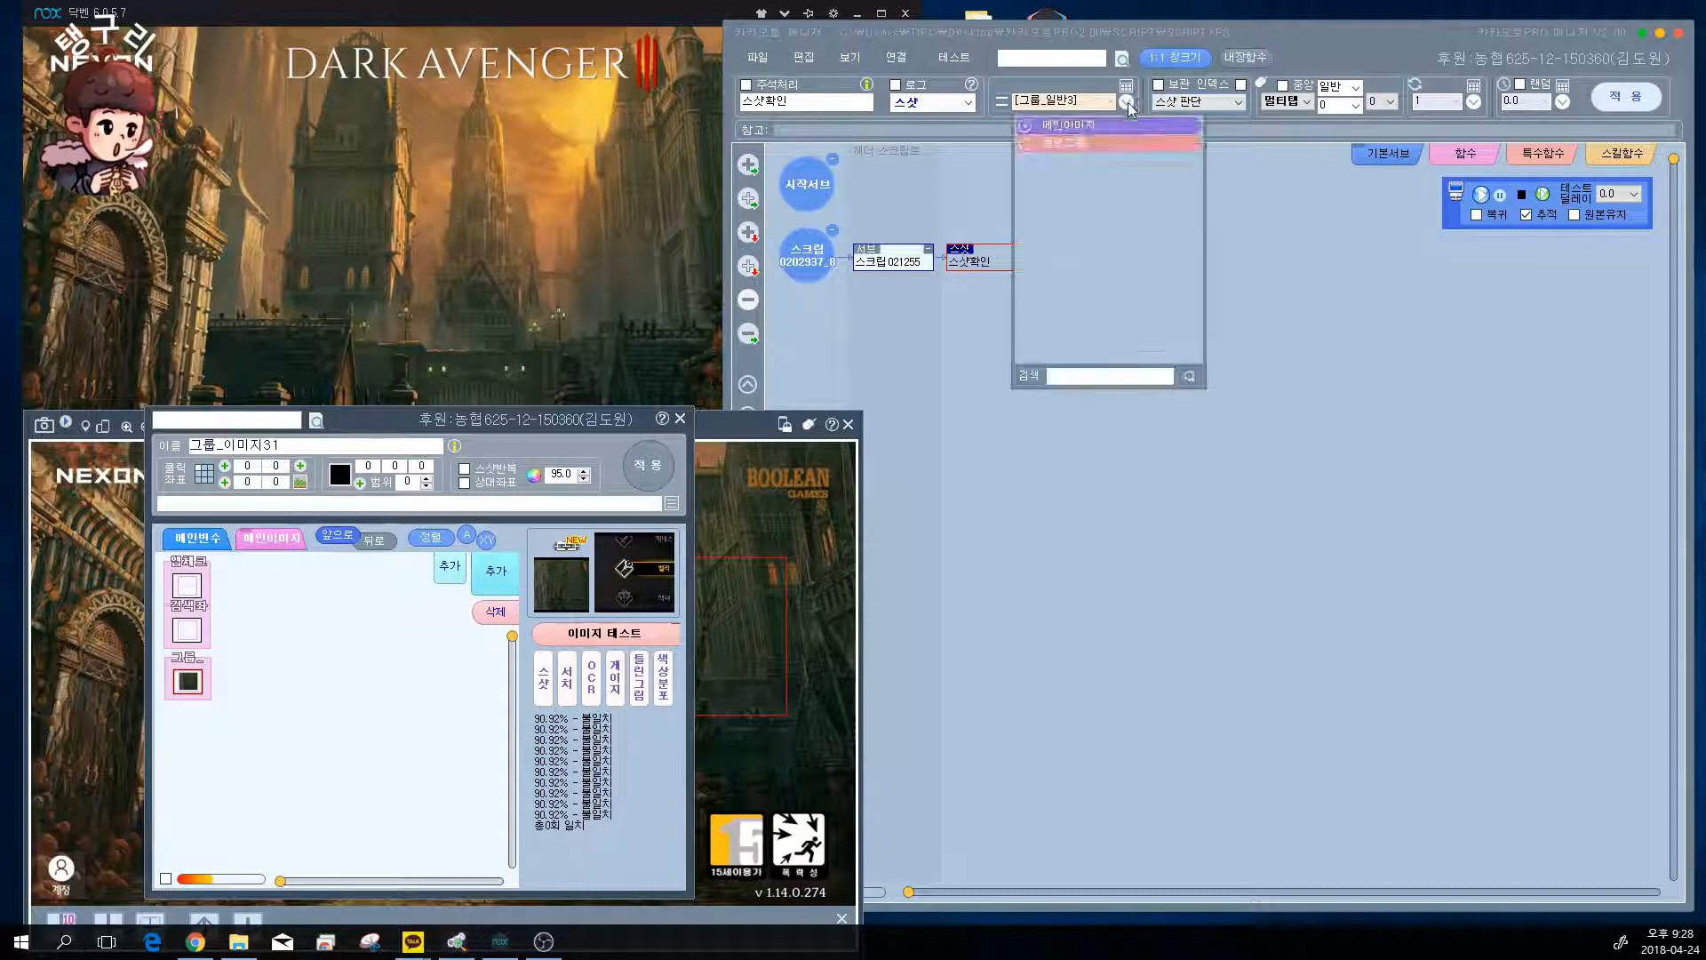
left_click(1026, 126)
left_click(1039, 179)
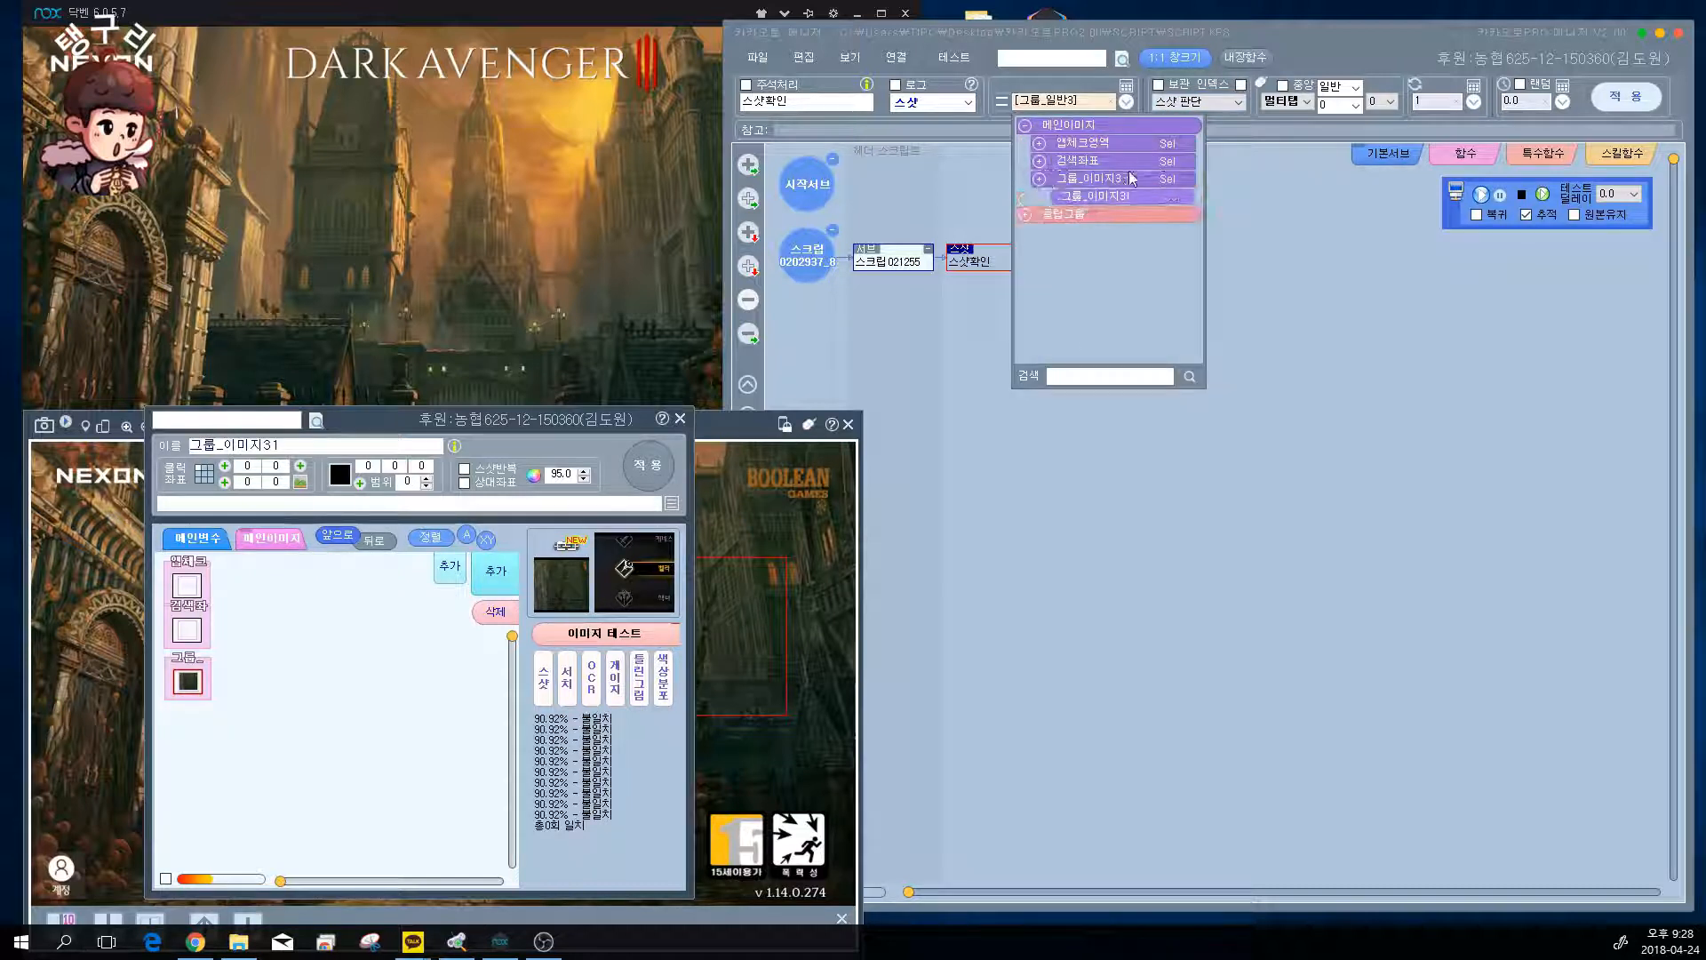
left_click(1138, 195)
- Rename the image group 그룹_이미지3 as 그룹 and apply the change
left_click(189, 675)
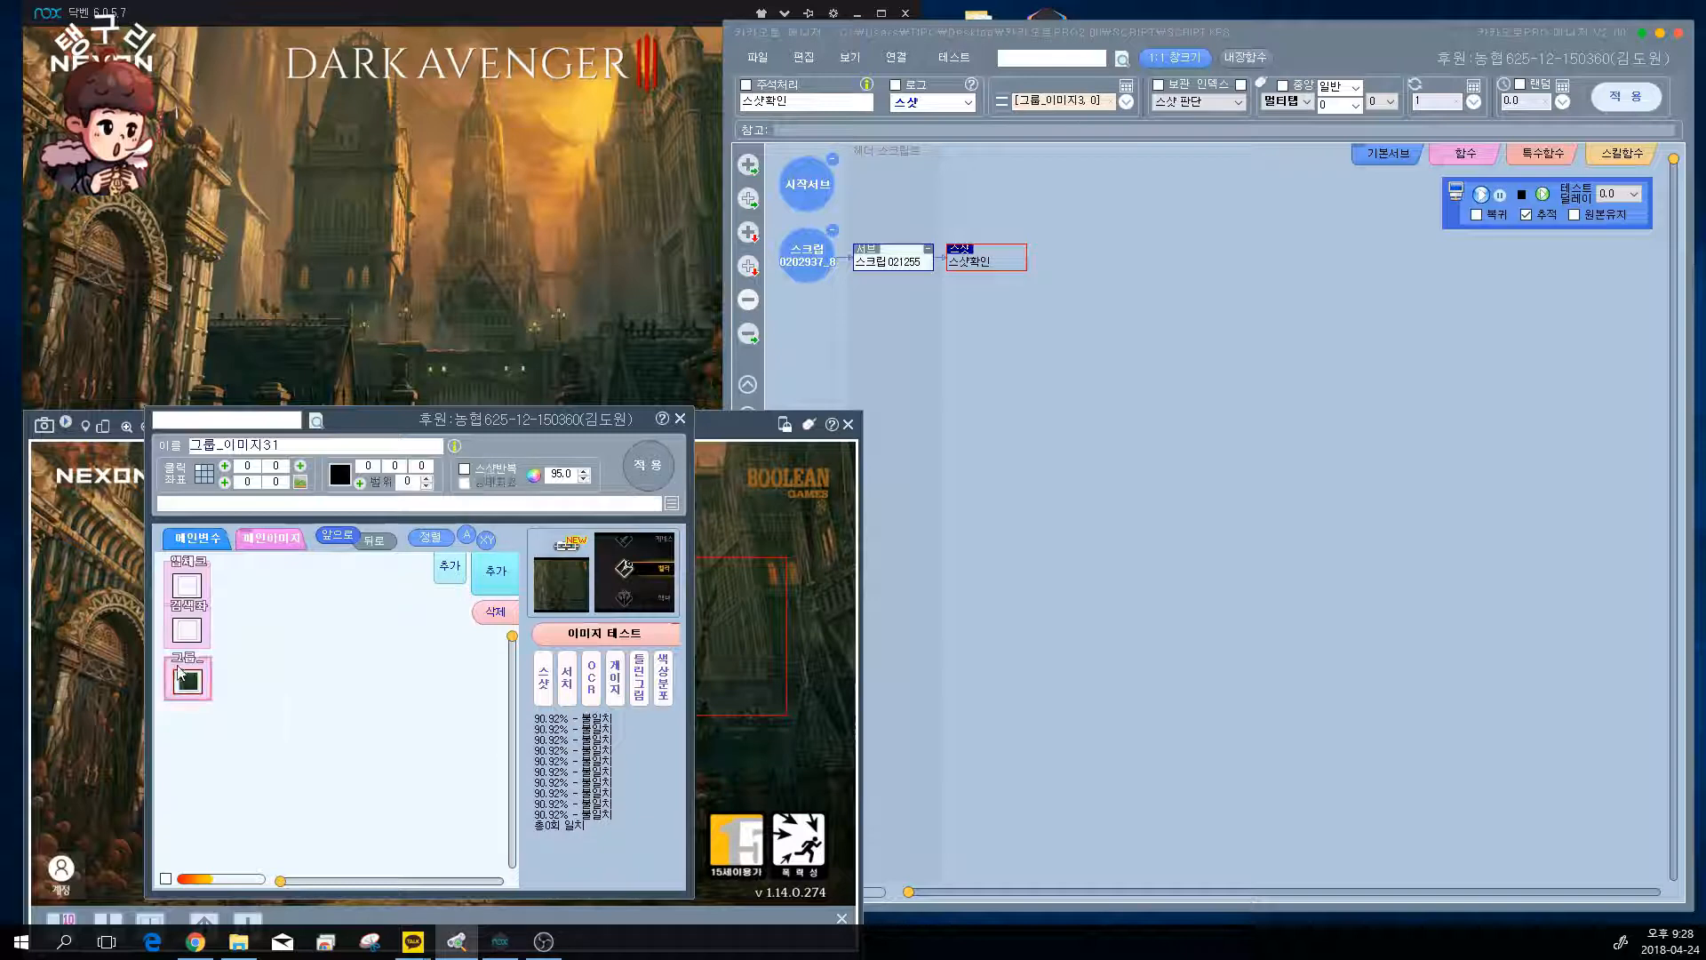
left_click_drag(297, 447, 116, 445)
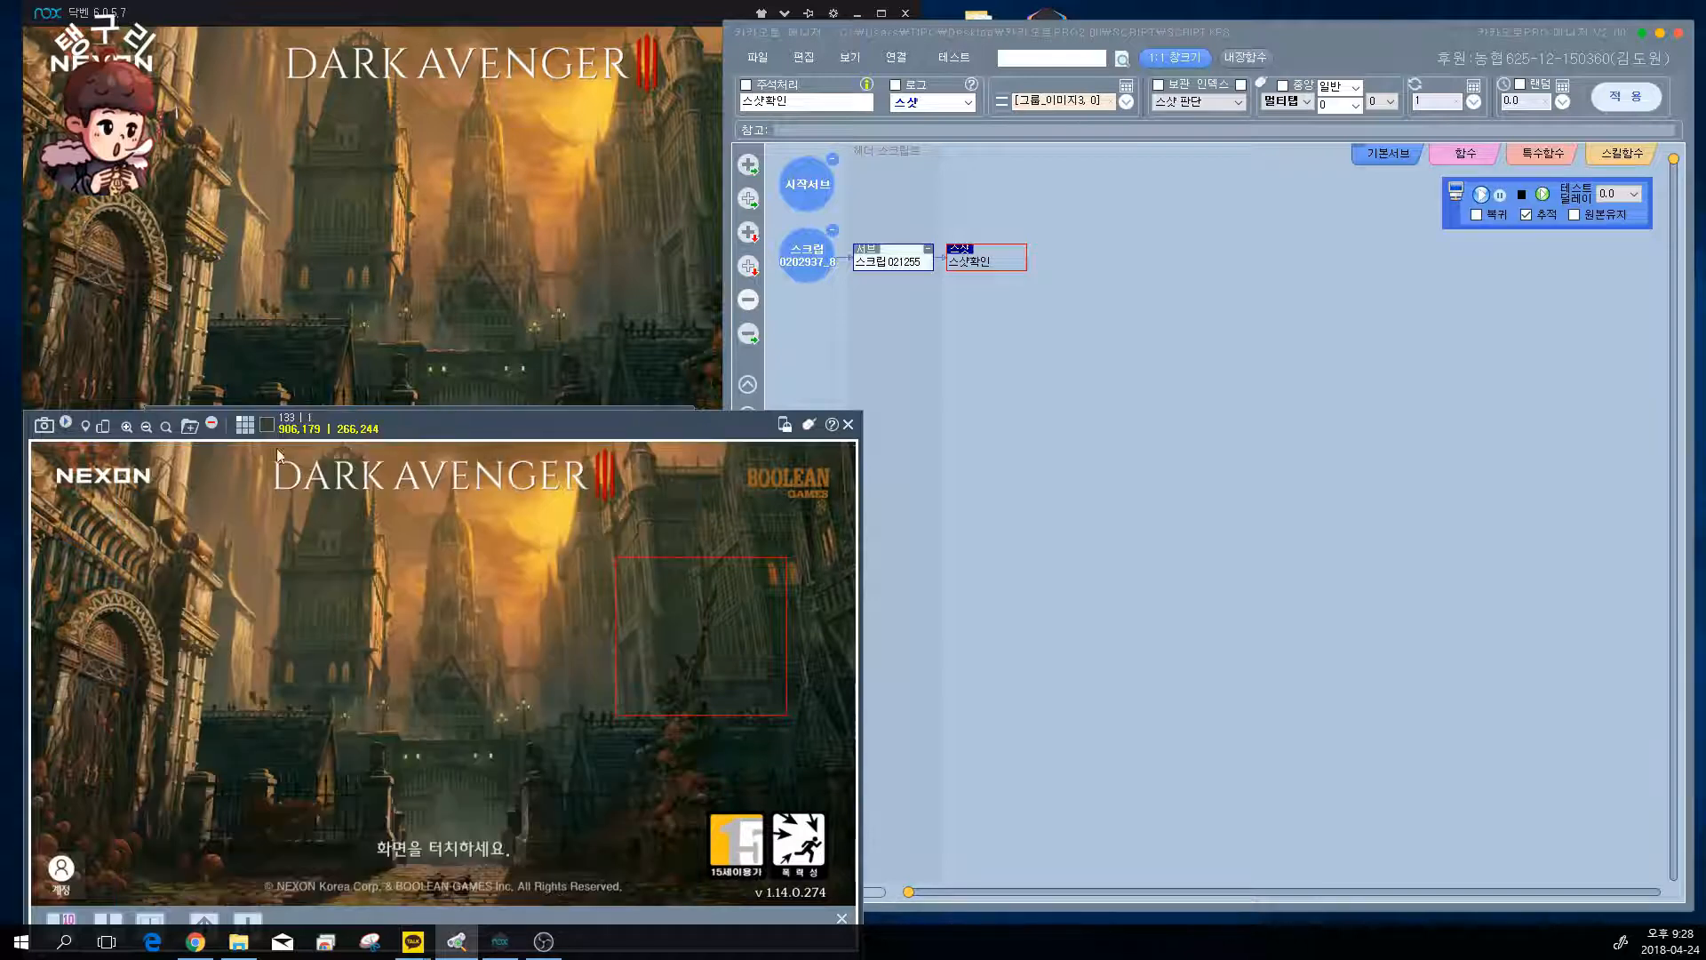
left_click_drag(708, 429, 705, 614)
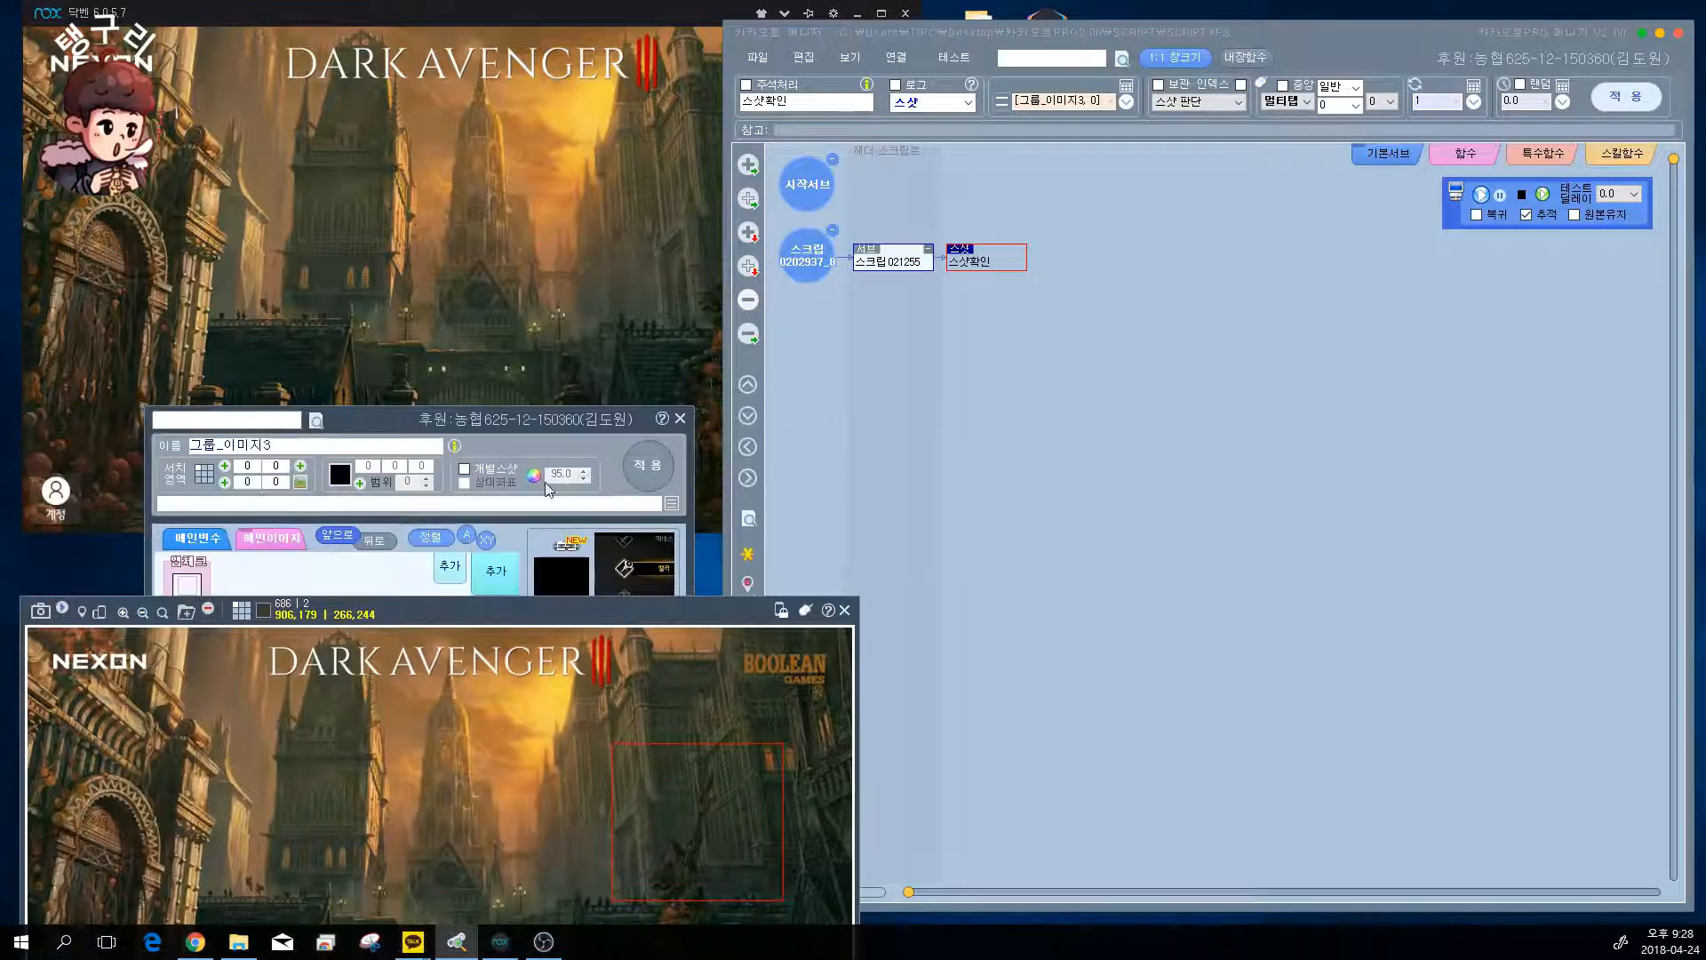
left_click(557, 435)
type("그룹")
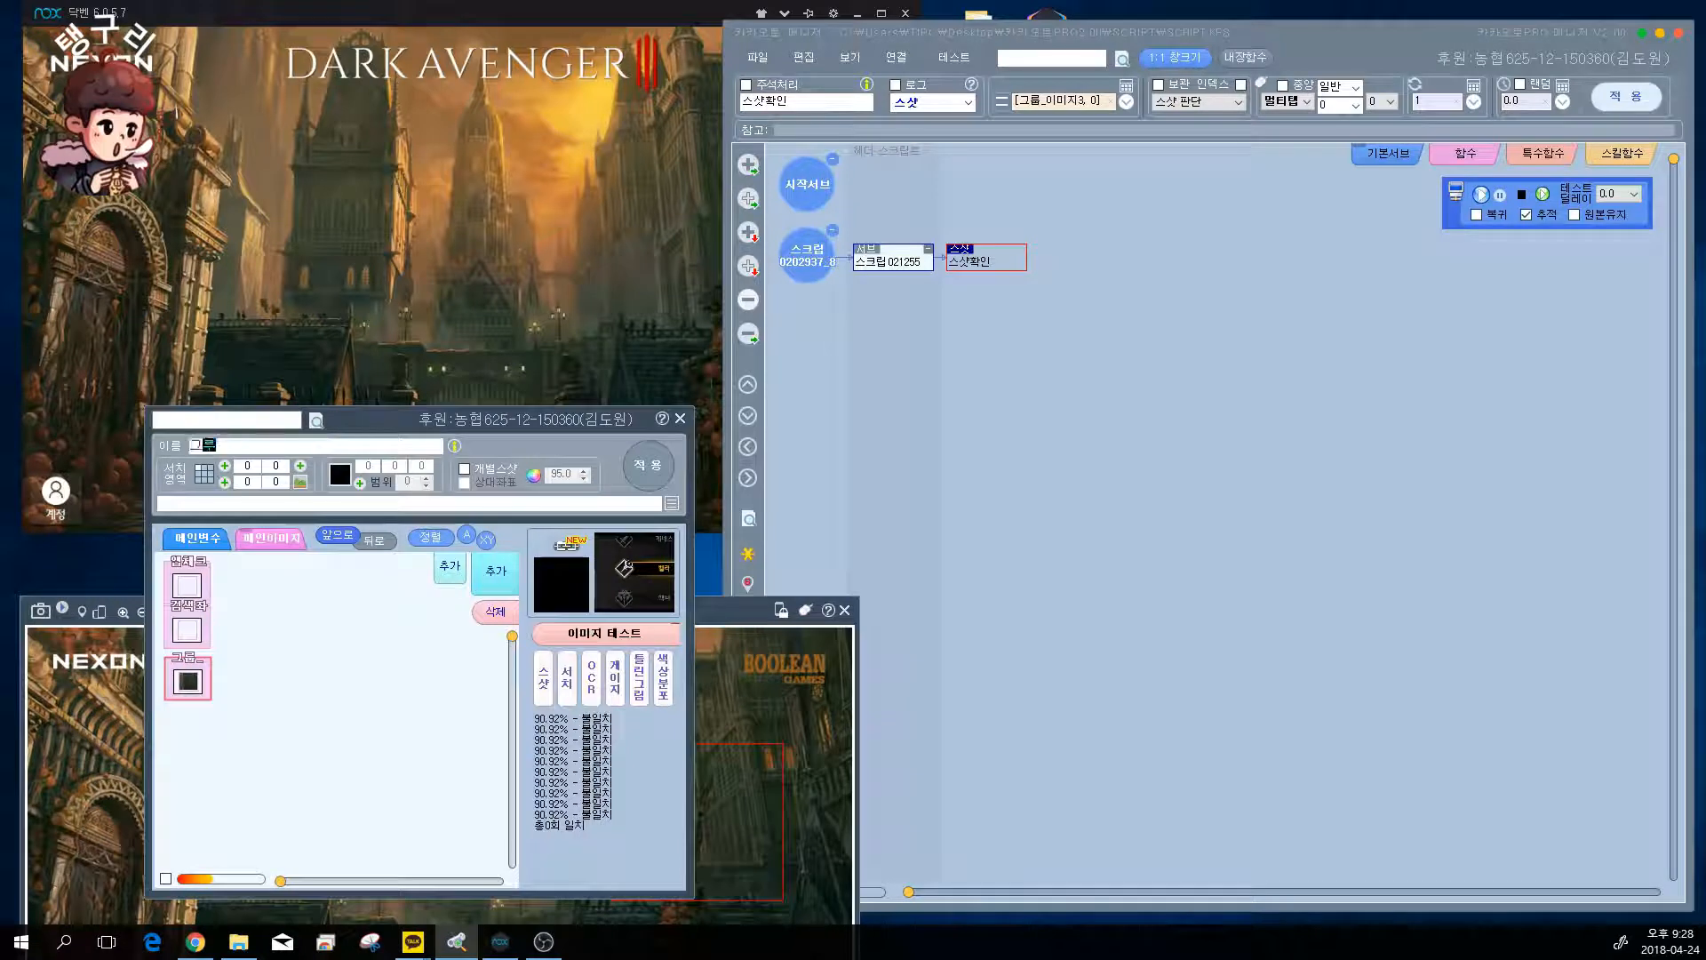
left_click(636, 470)
- Rename the image 그룹_이미지31 inside the group as 그룹요소1
left_click(188, 682)
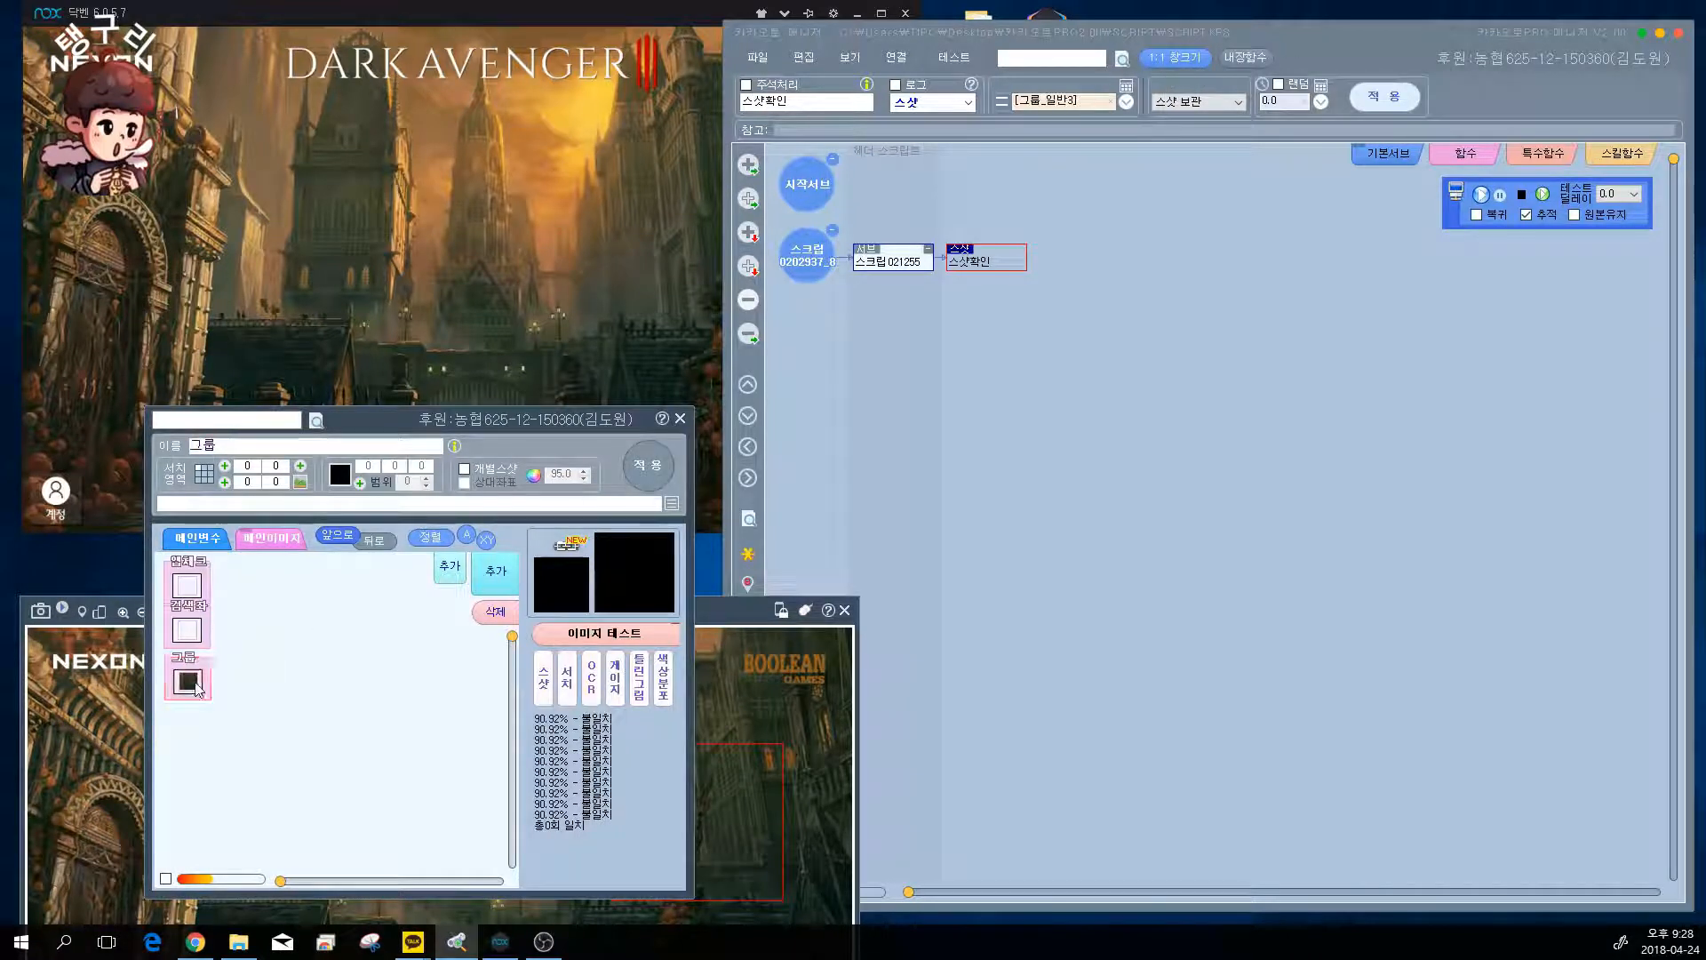
left_click_drag(279, 446, 89, 433)
type("ㄱ그룹요소1")
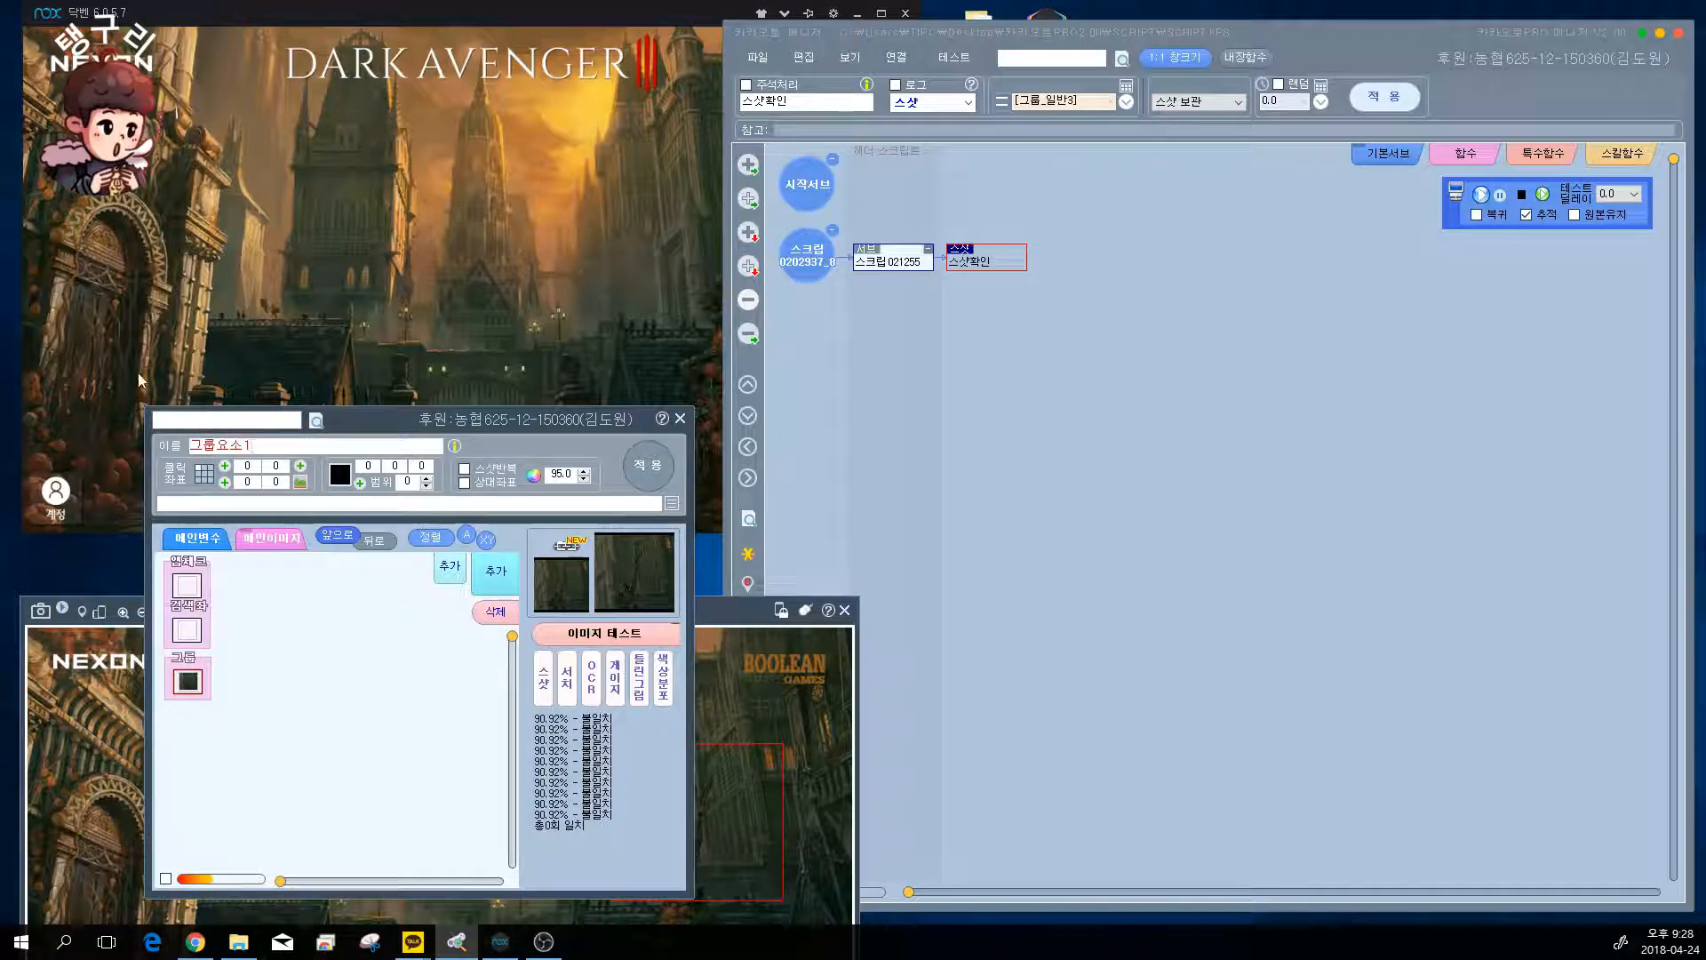
- Choose 그룹요소1 in 그룹 as the target image of the 스샷확인 script and set its function to 스샷 판단
left_click_drag(725, 613, 724, 392)
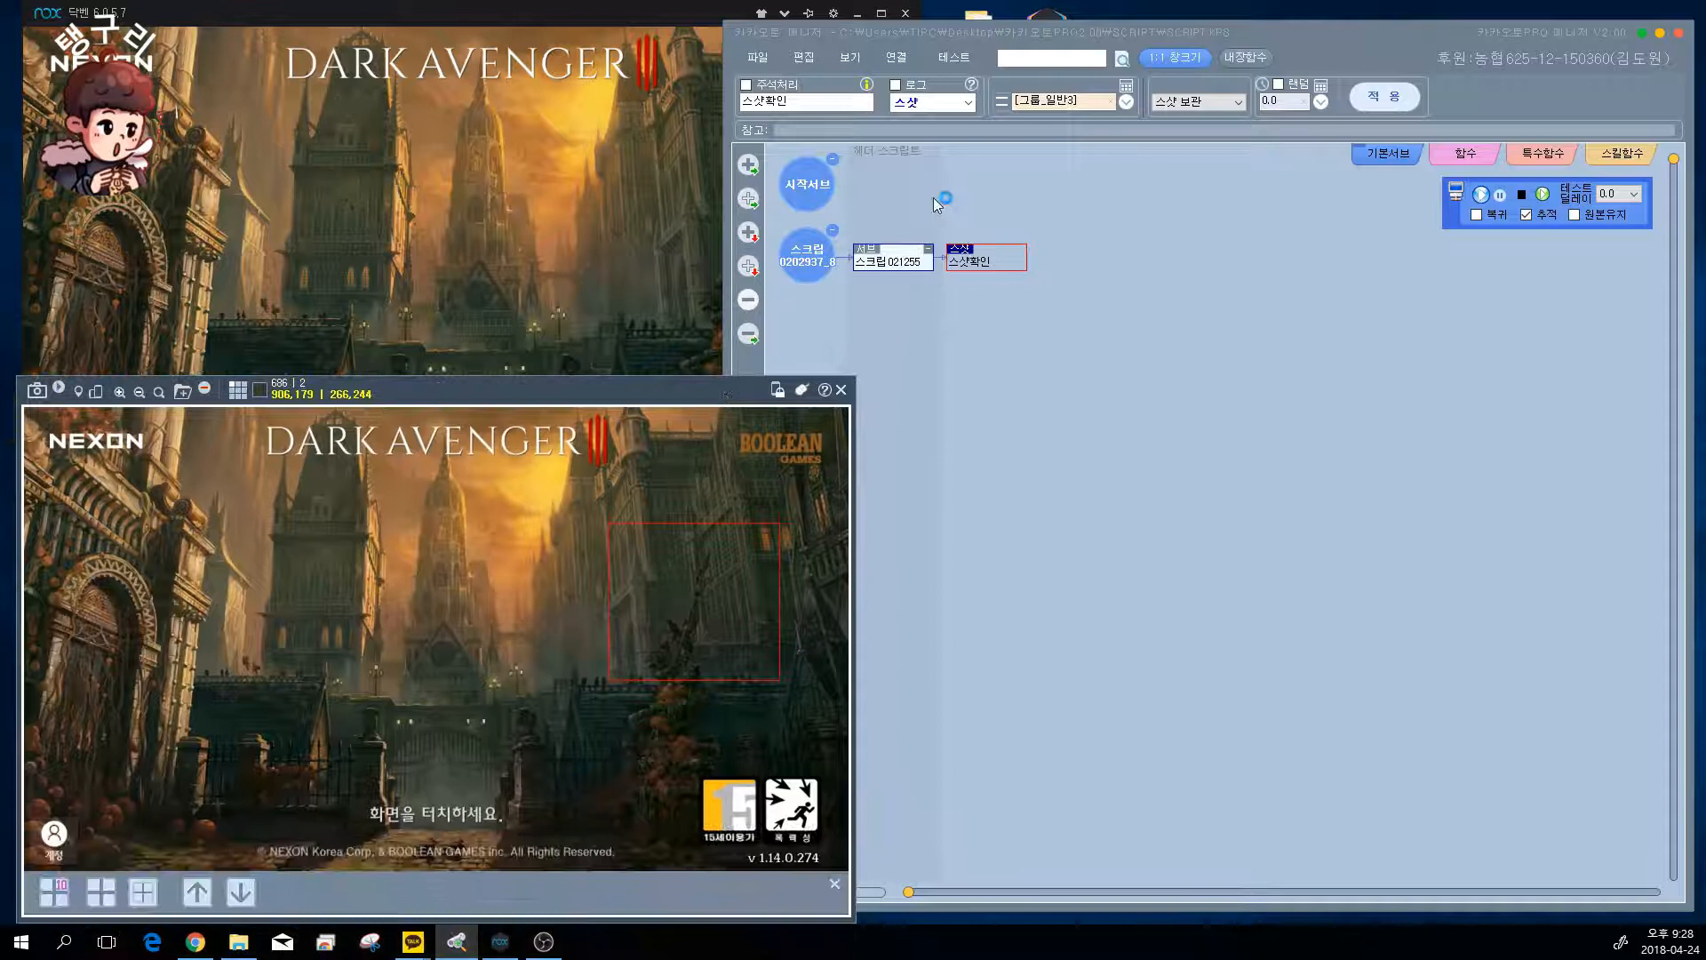
left_click(1127, 101)
left_click(1026, 126)
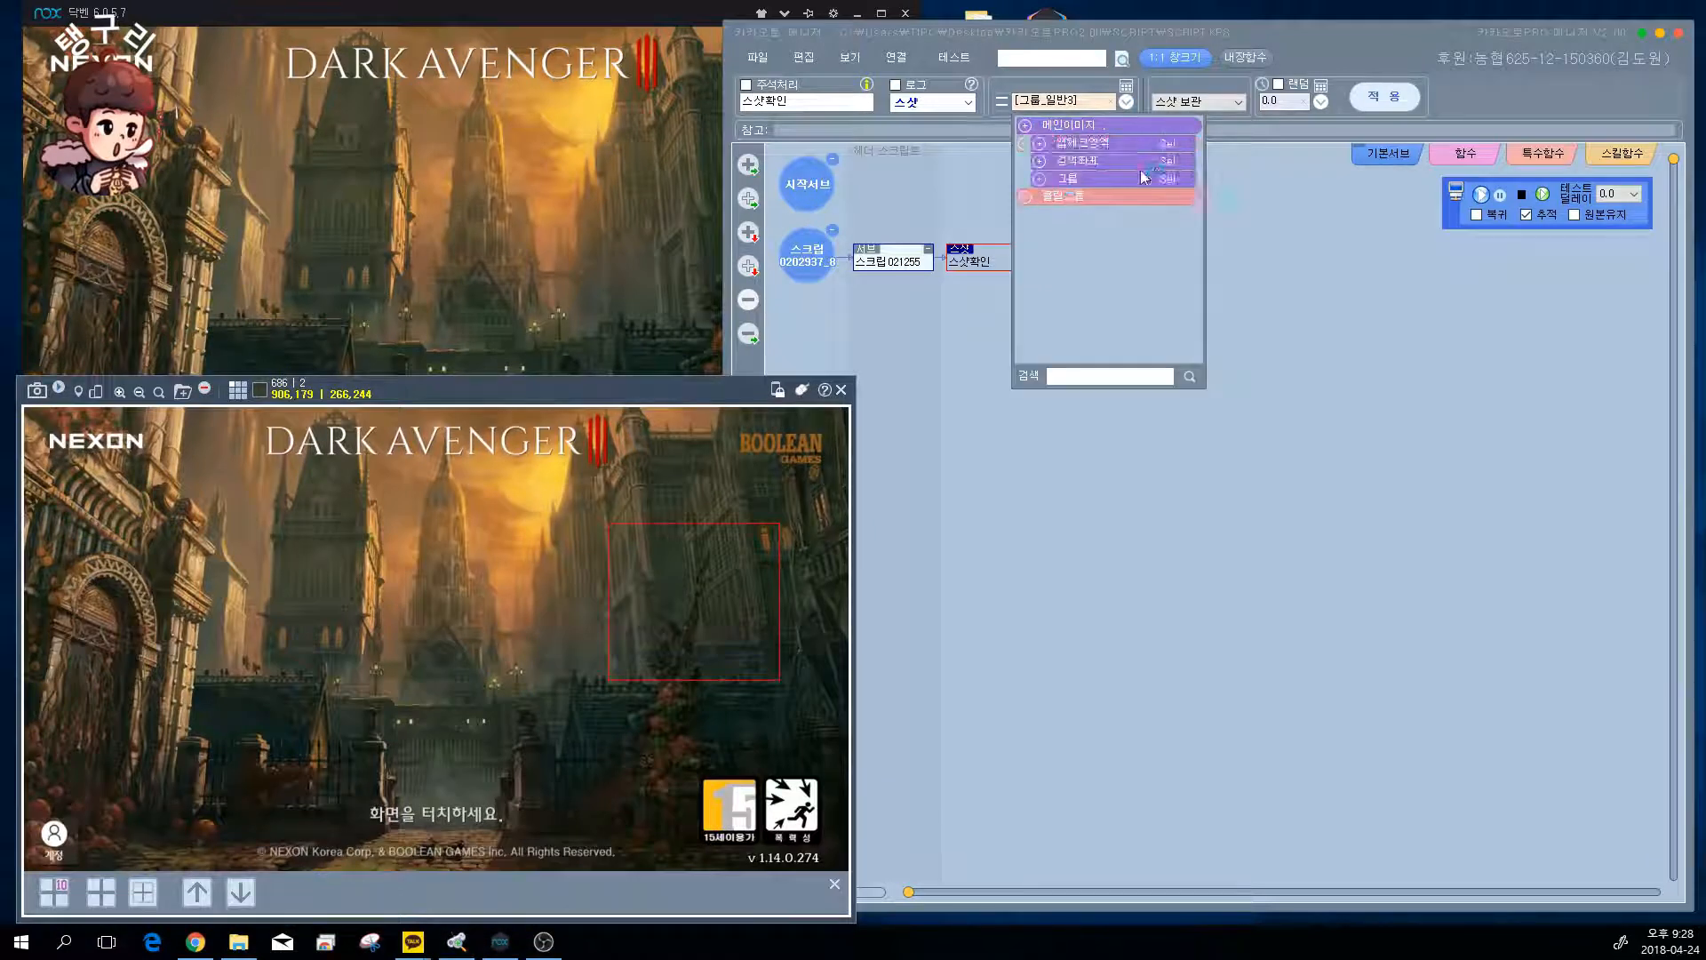
left_click(1039, 180)
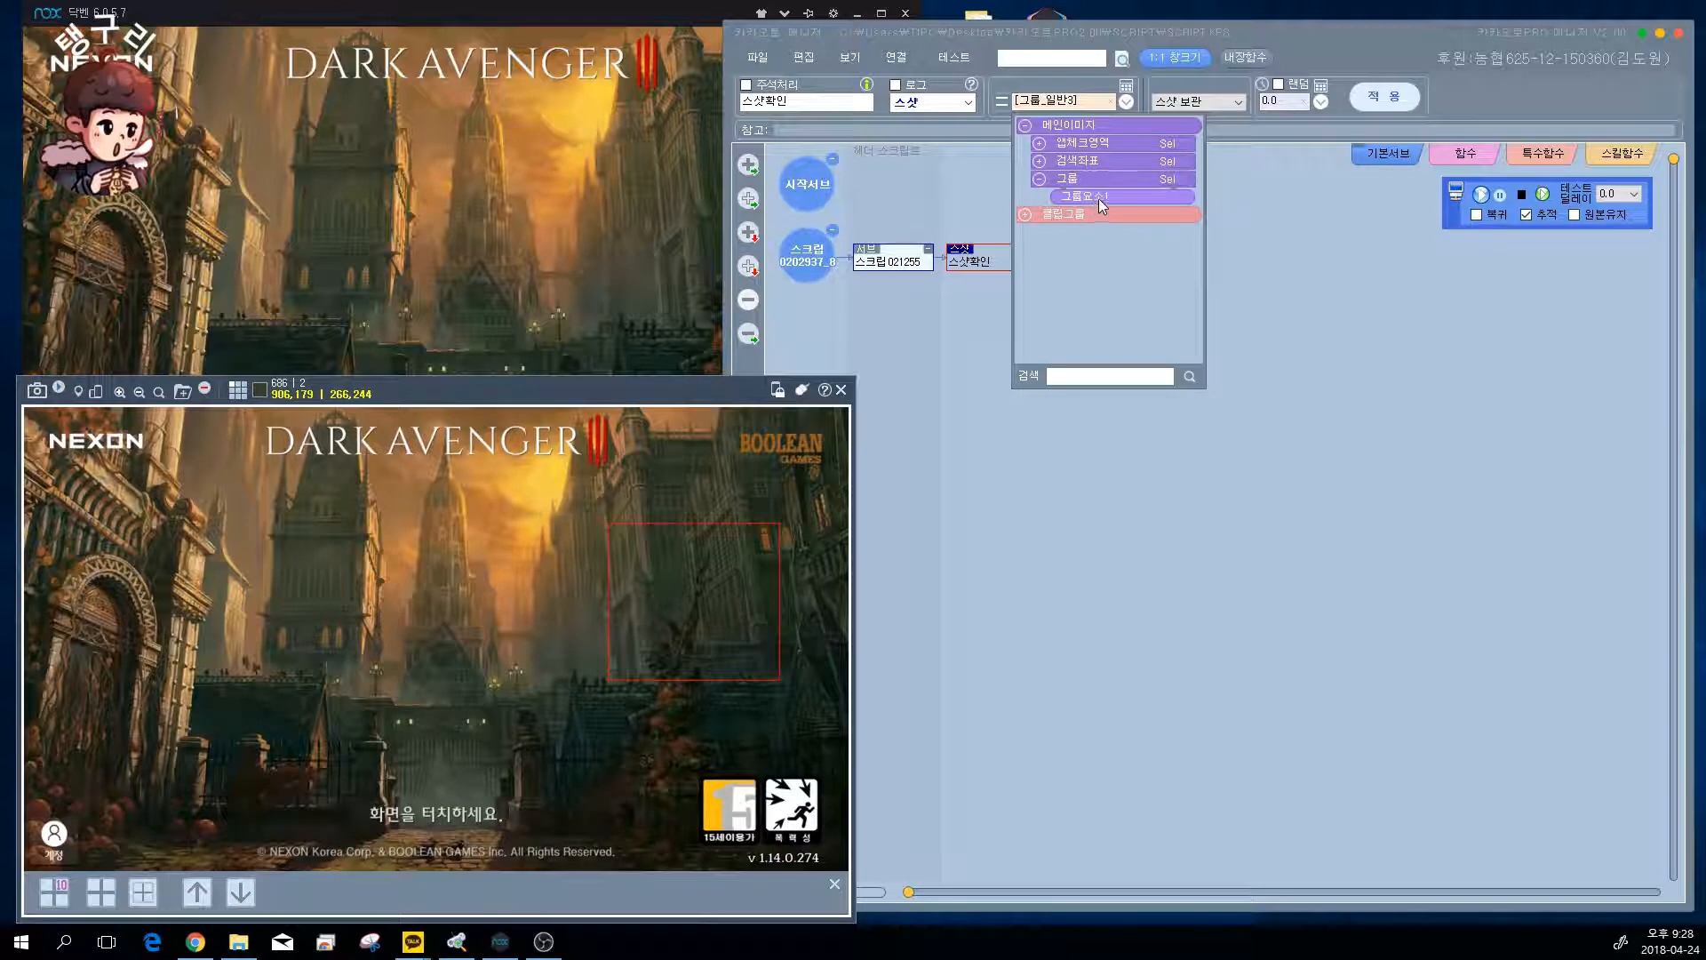
left_click(1105, 199)
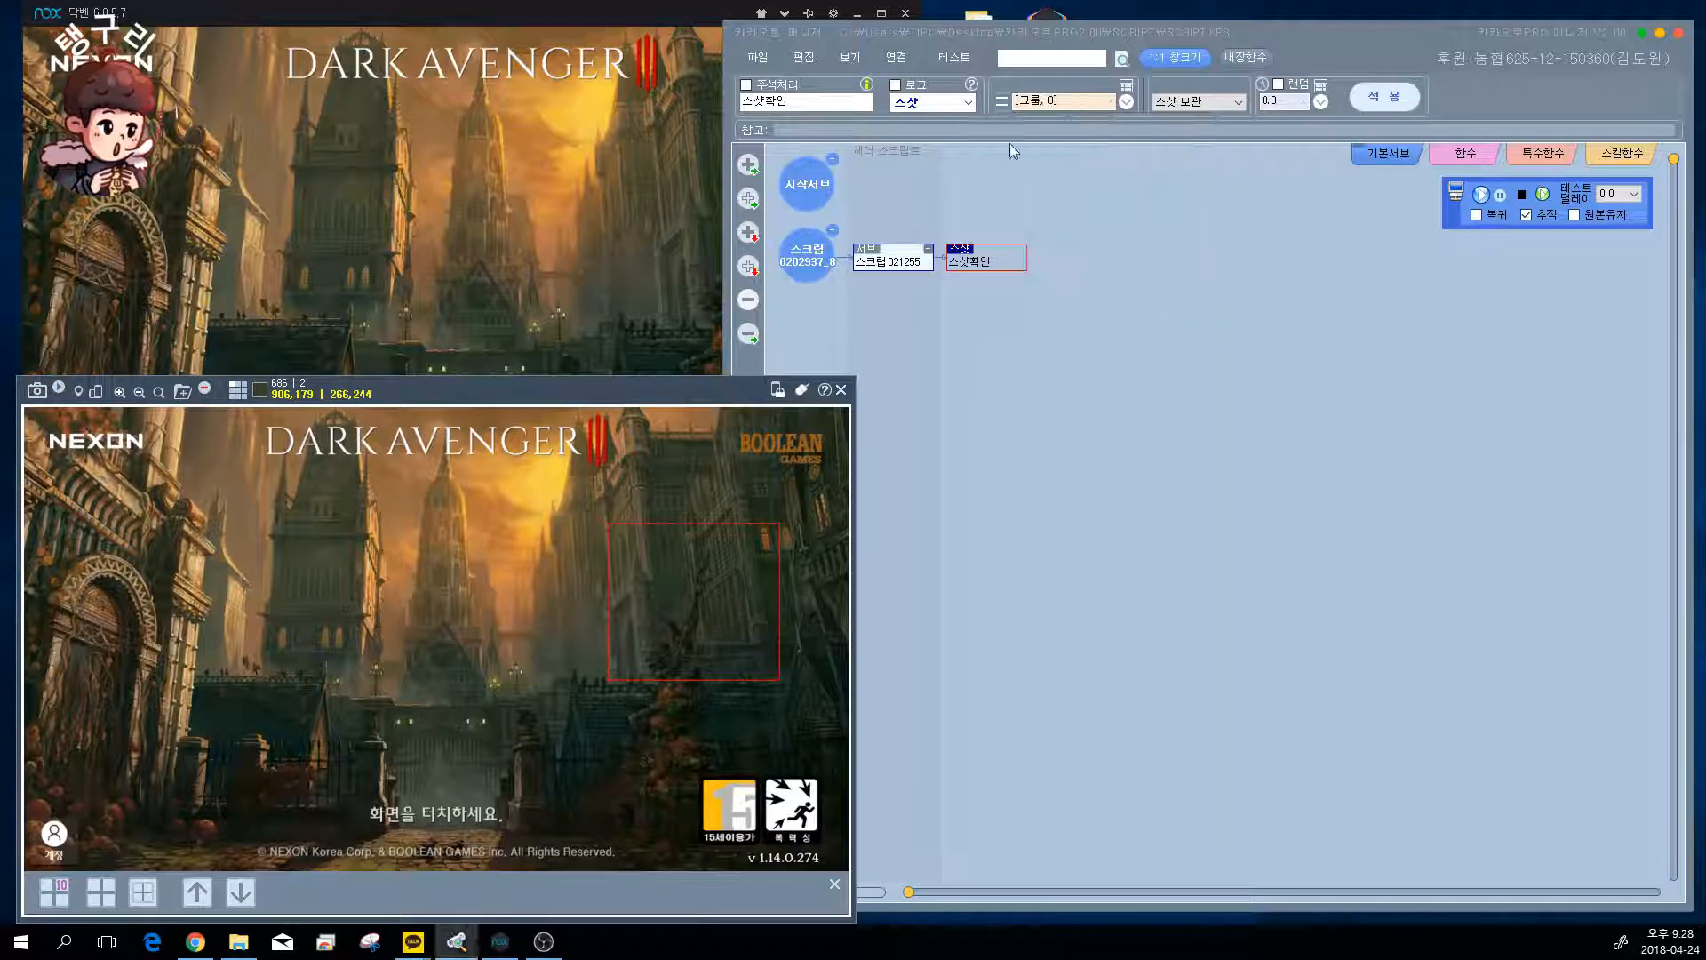
left_click(1208, 99)
left_click(1191, 124)
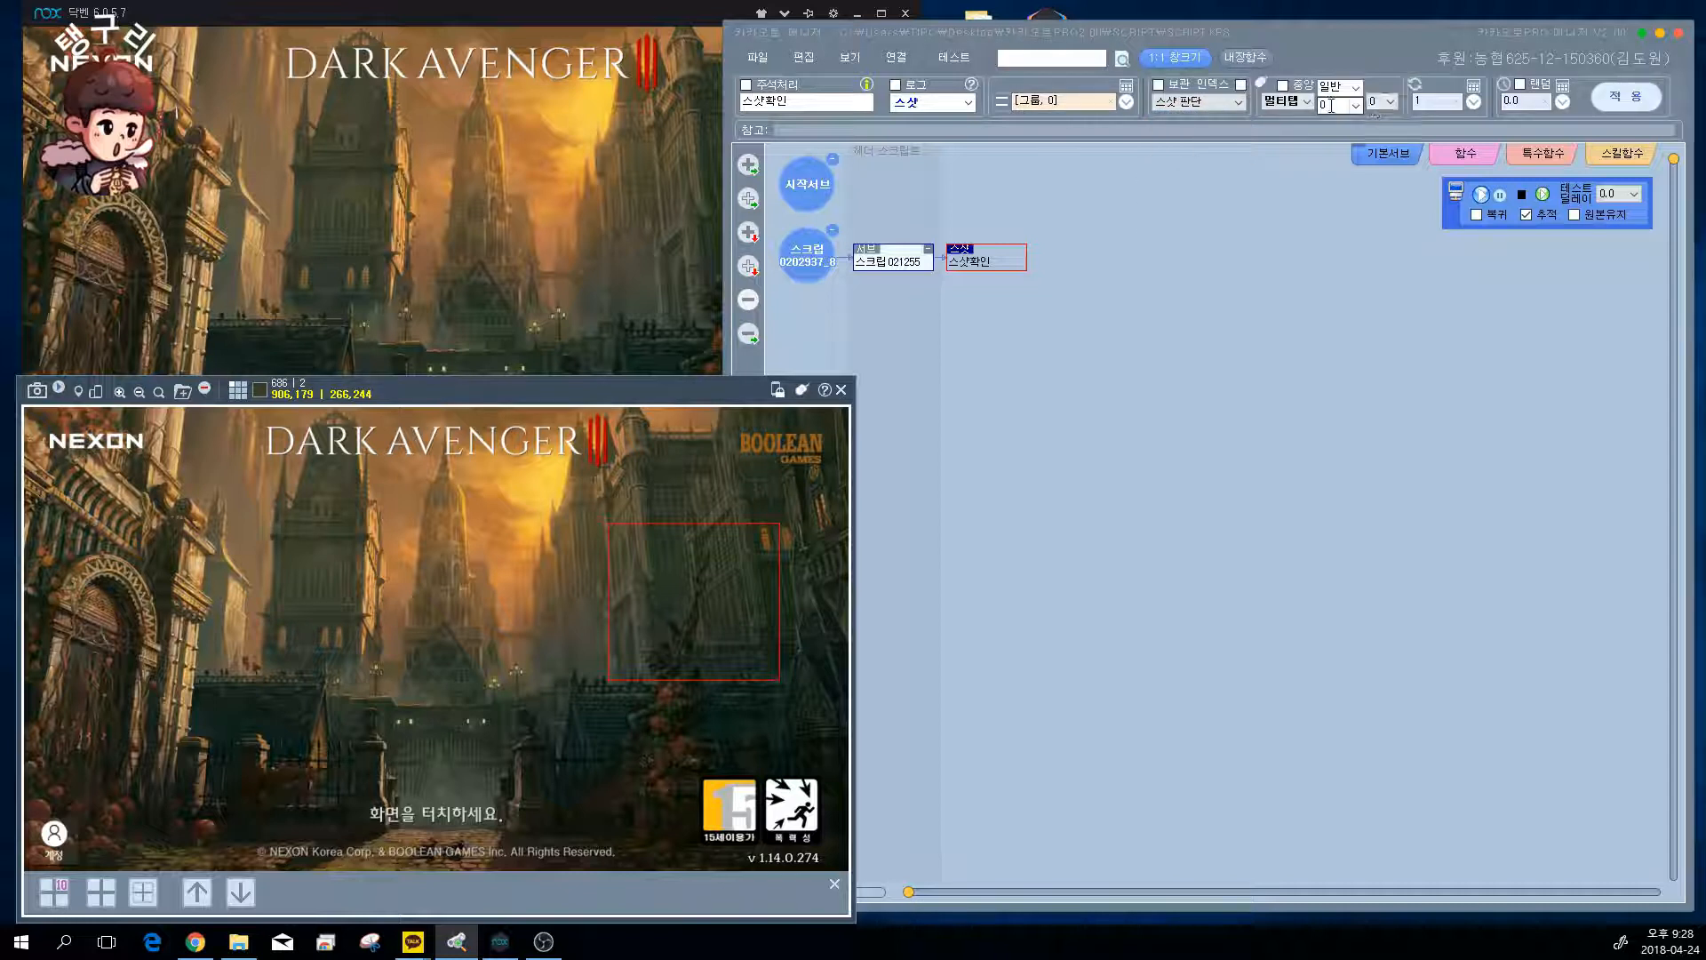
- Try the 대기 and 클릭 actions for the 스샷확인 script, including the 중앙 option for 클릭
left_click(1305, 101)
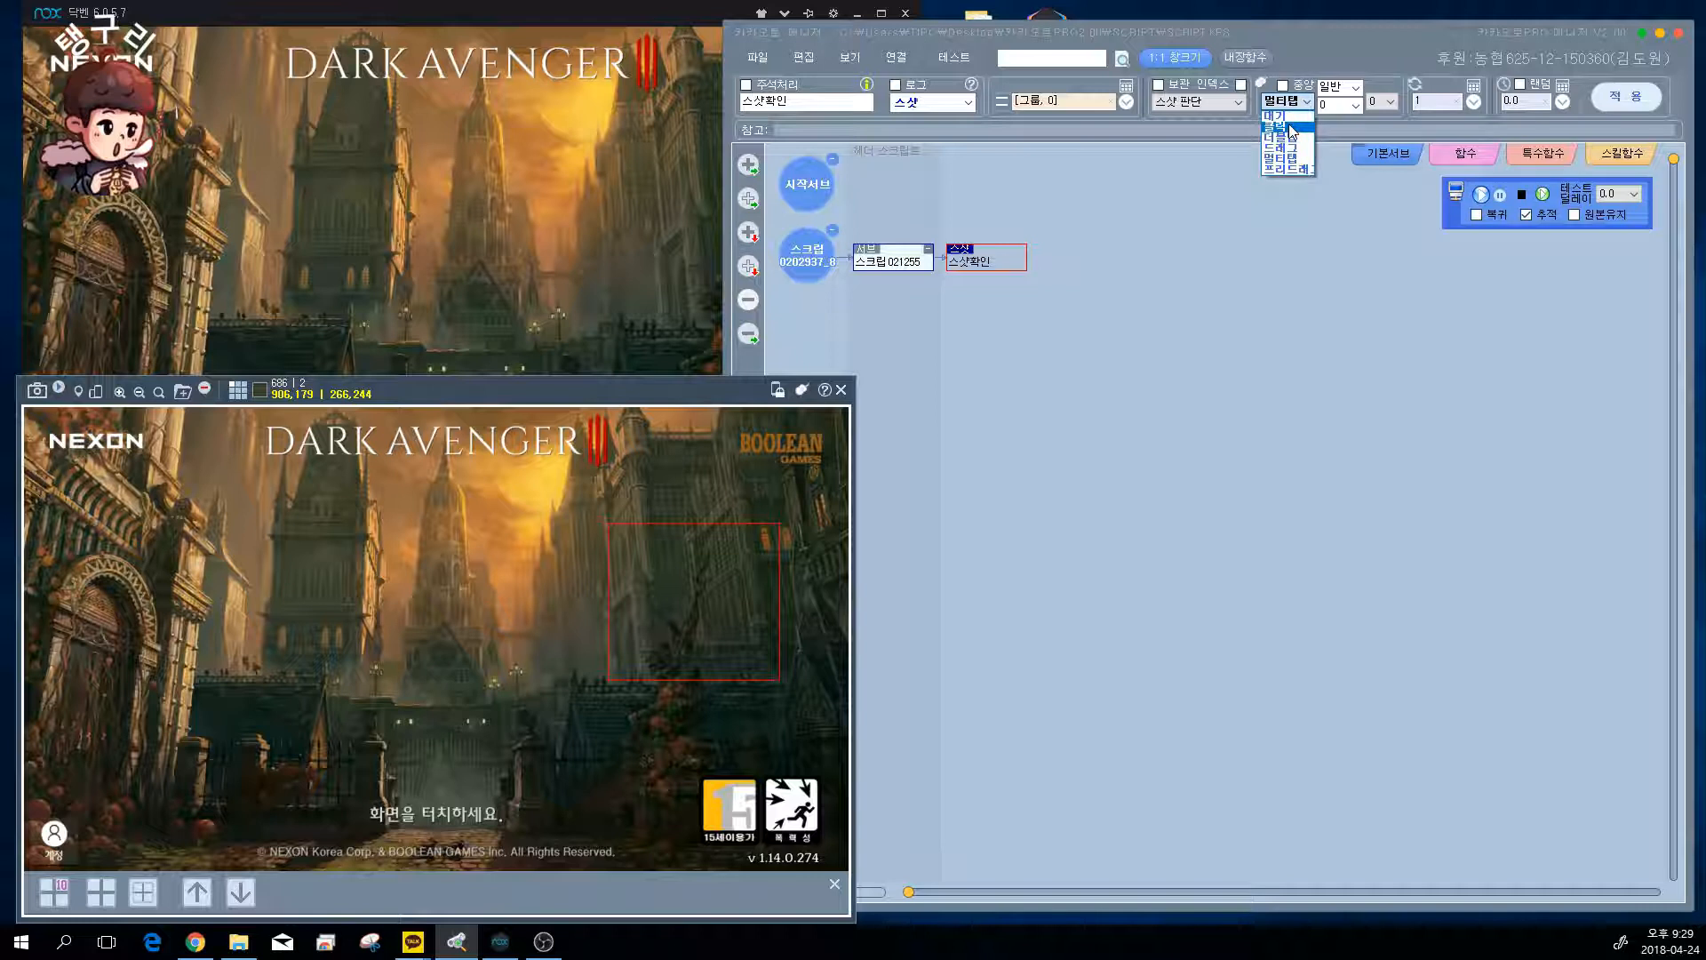
left_click(1276, 115)
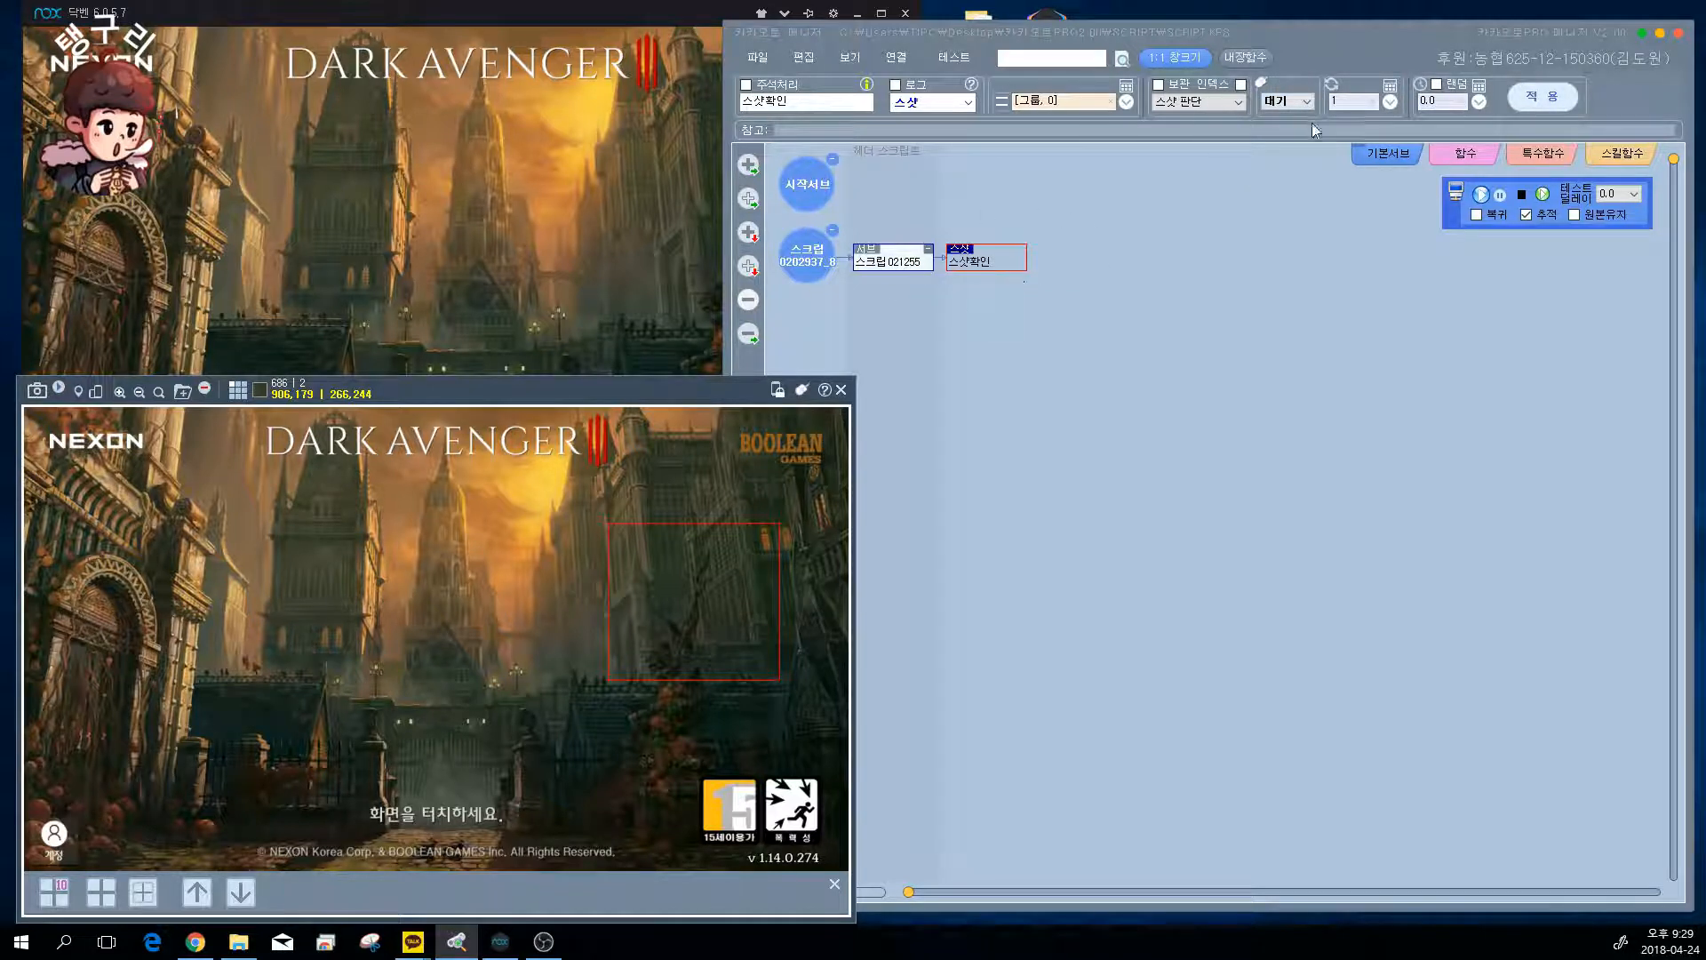
left_click(1297, 101)
left_click(1280, 130)
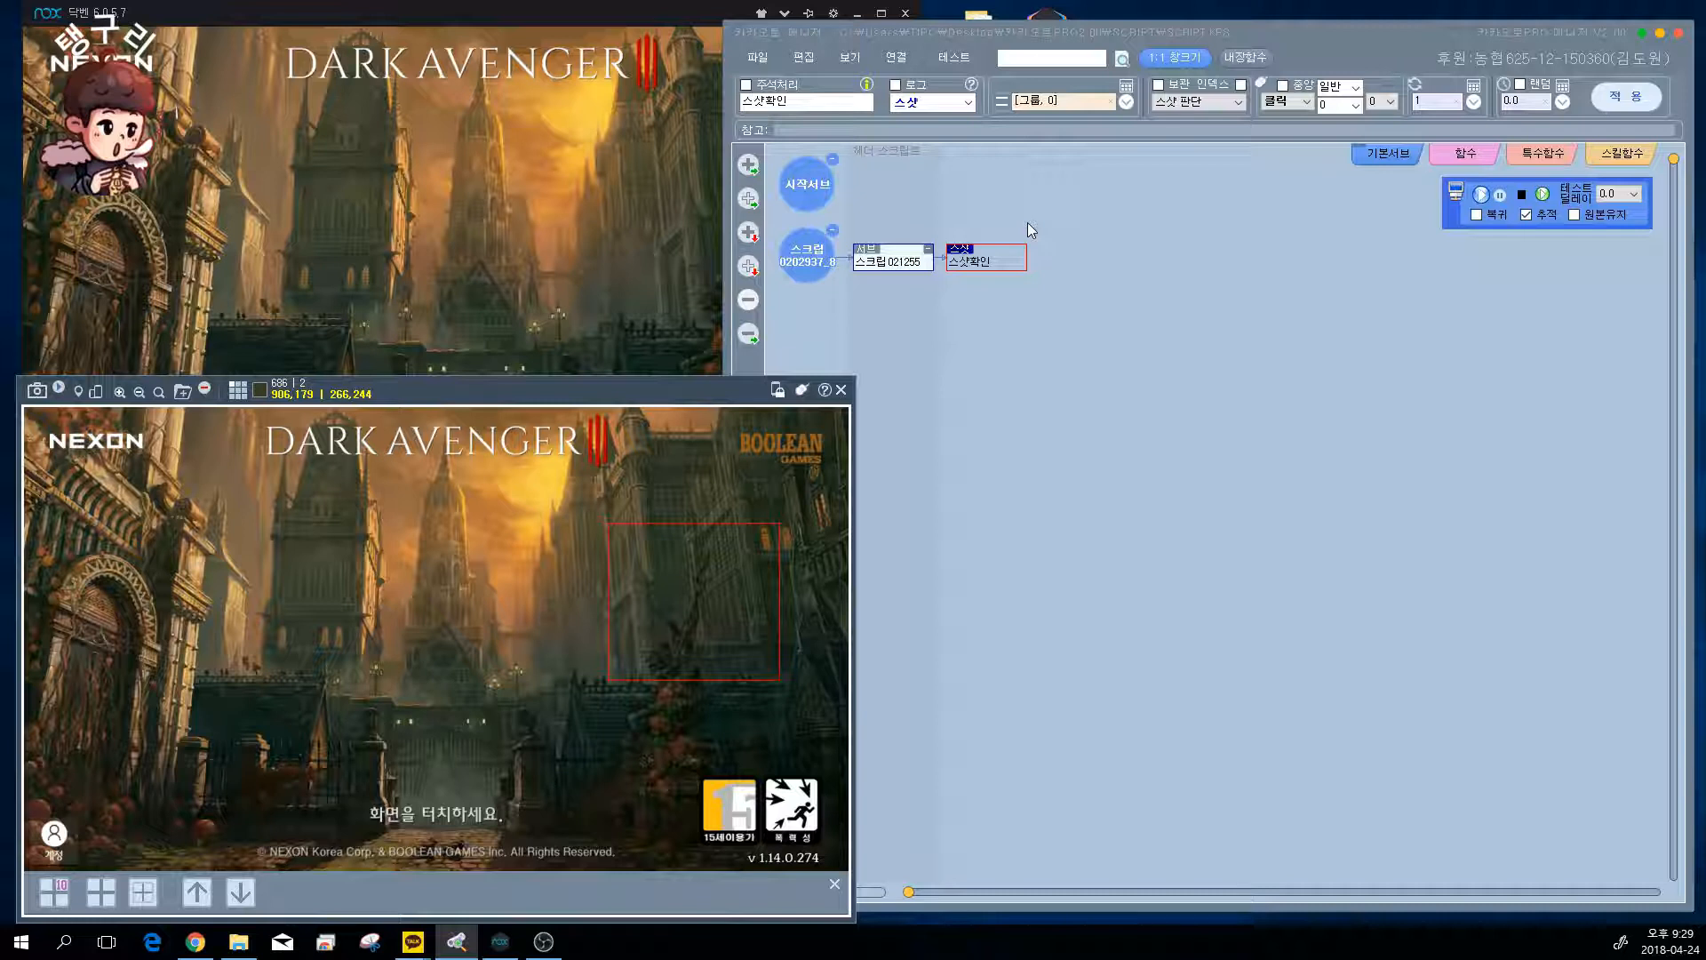
left_click(1283, 86)
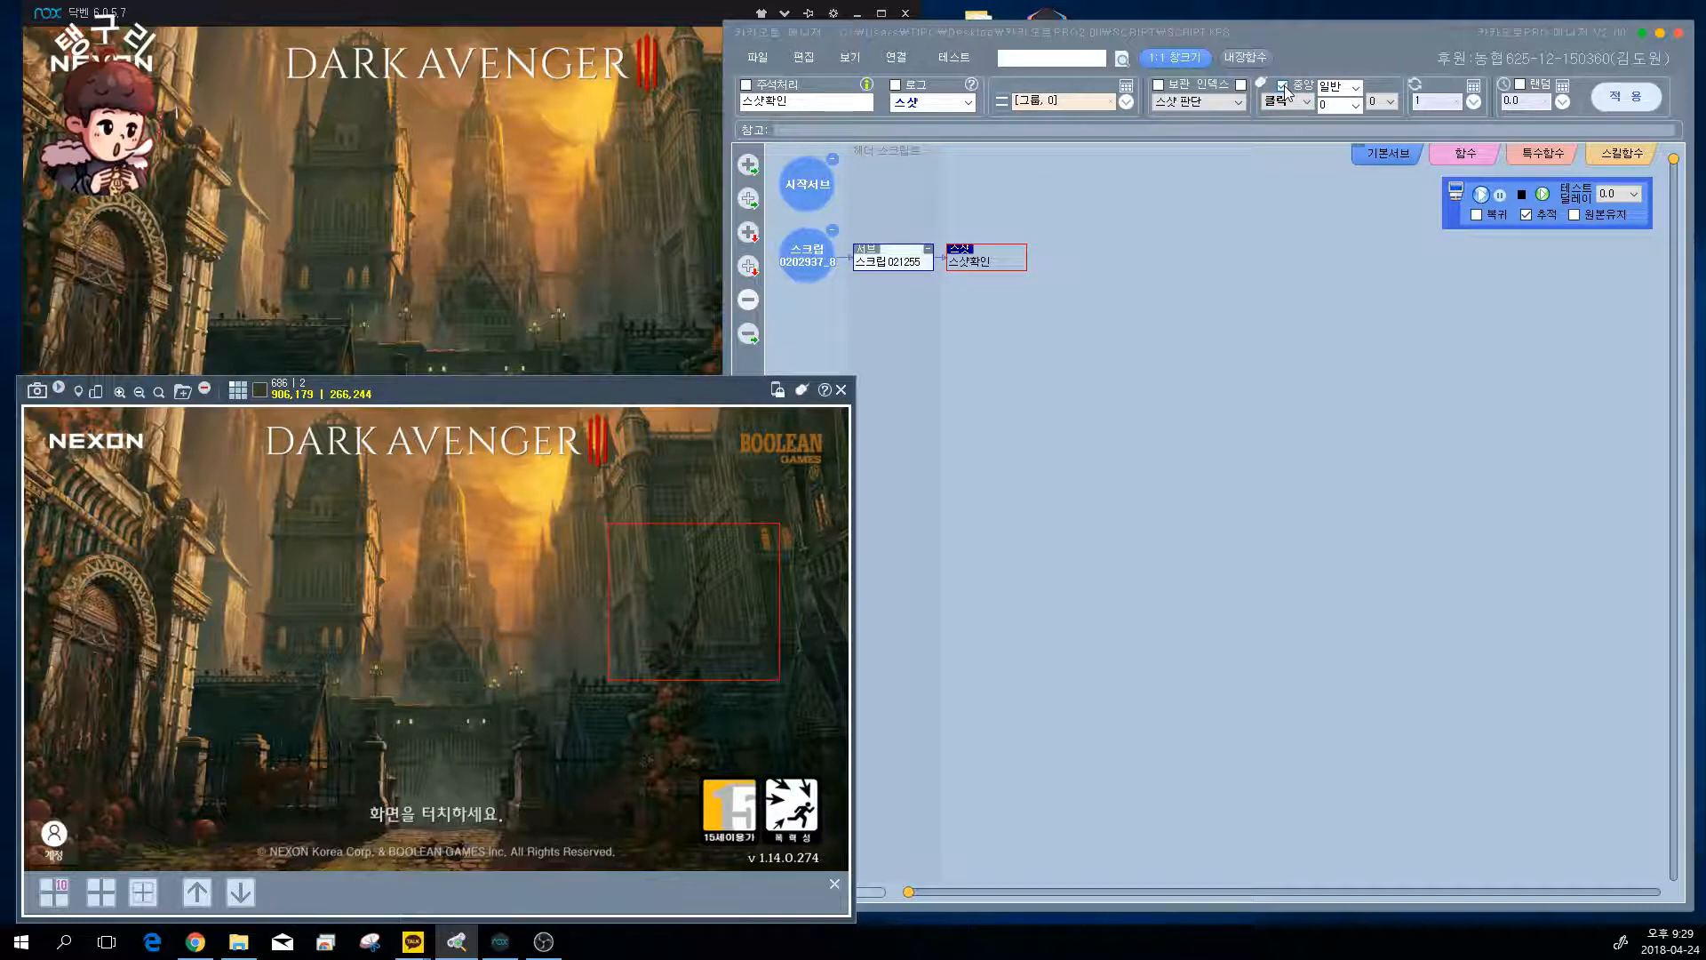
left_click(1287, 101)
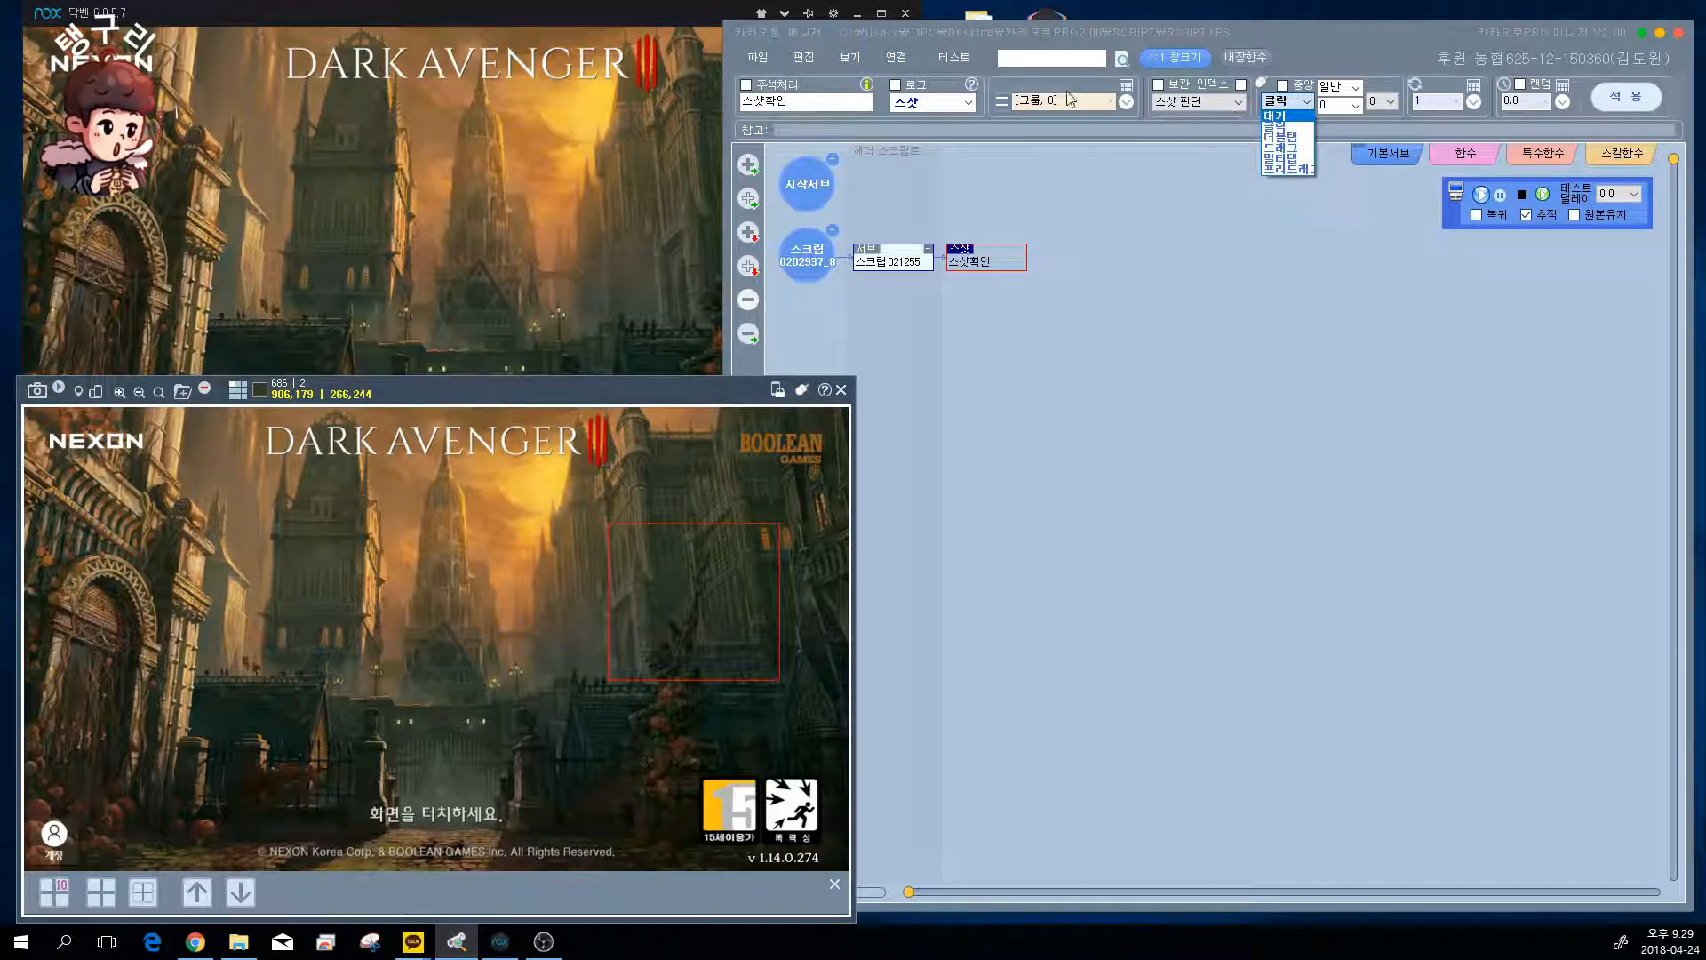
left_click(1299, 129)
left_click(1207, 103)
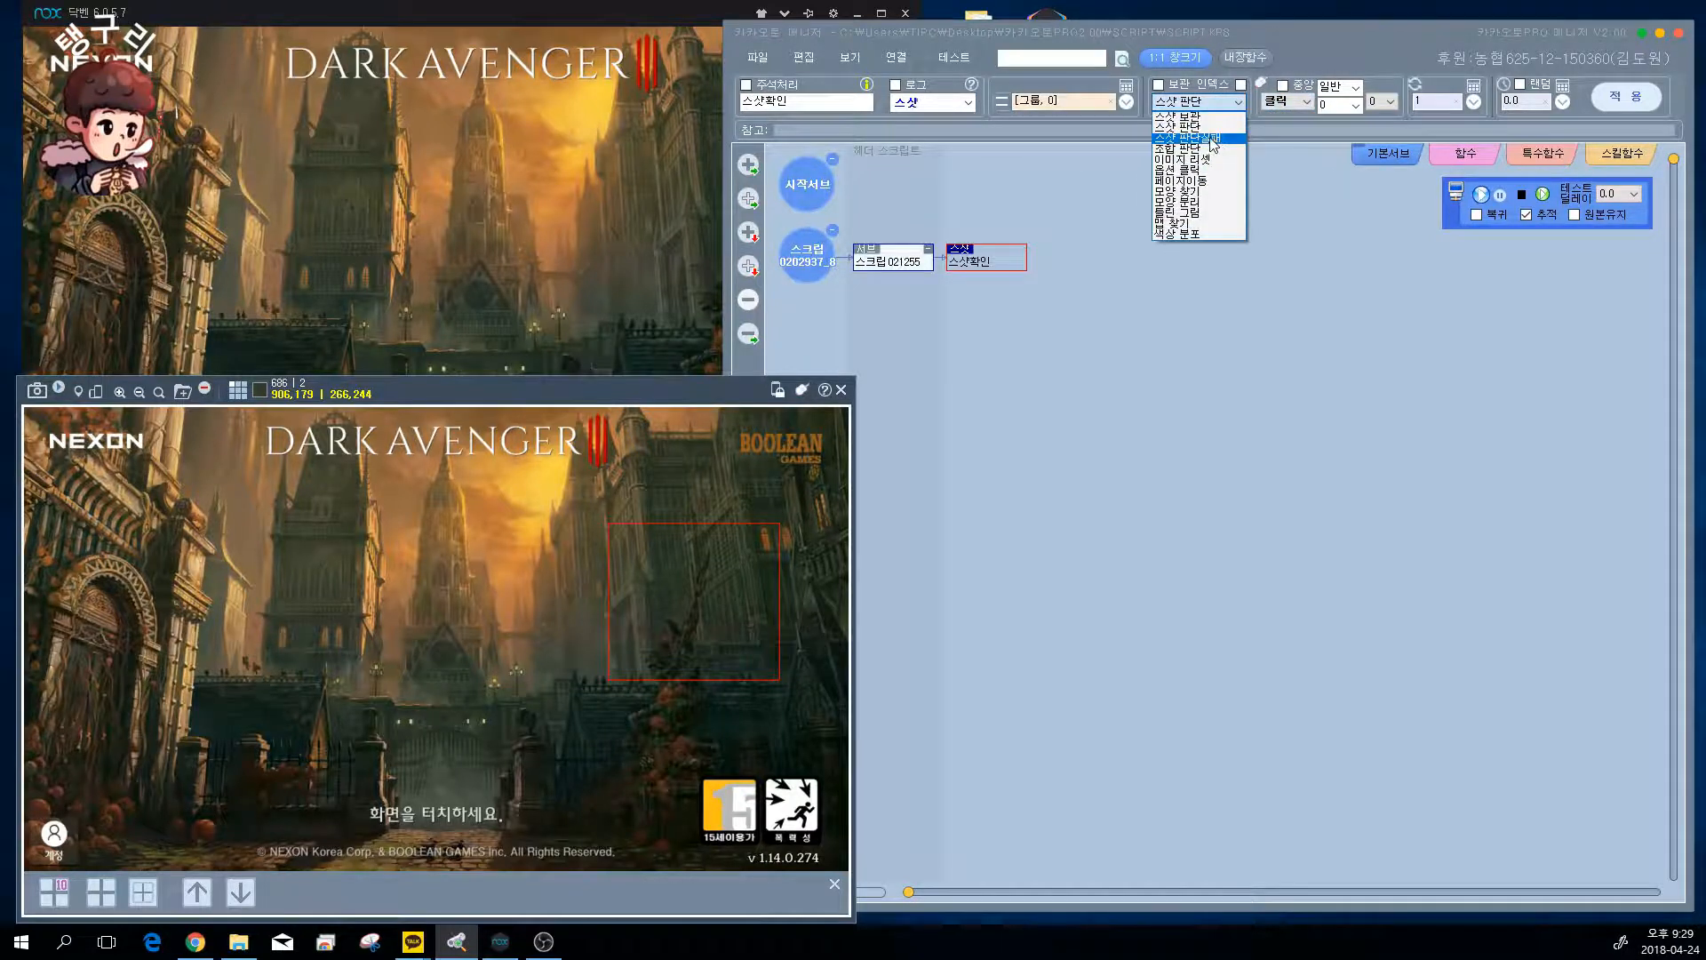
left_click(1319, 113)
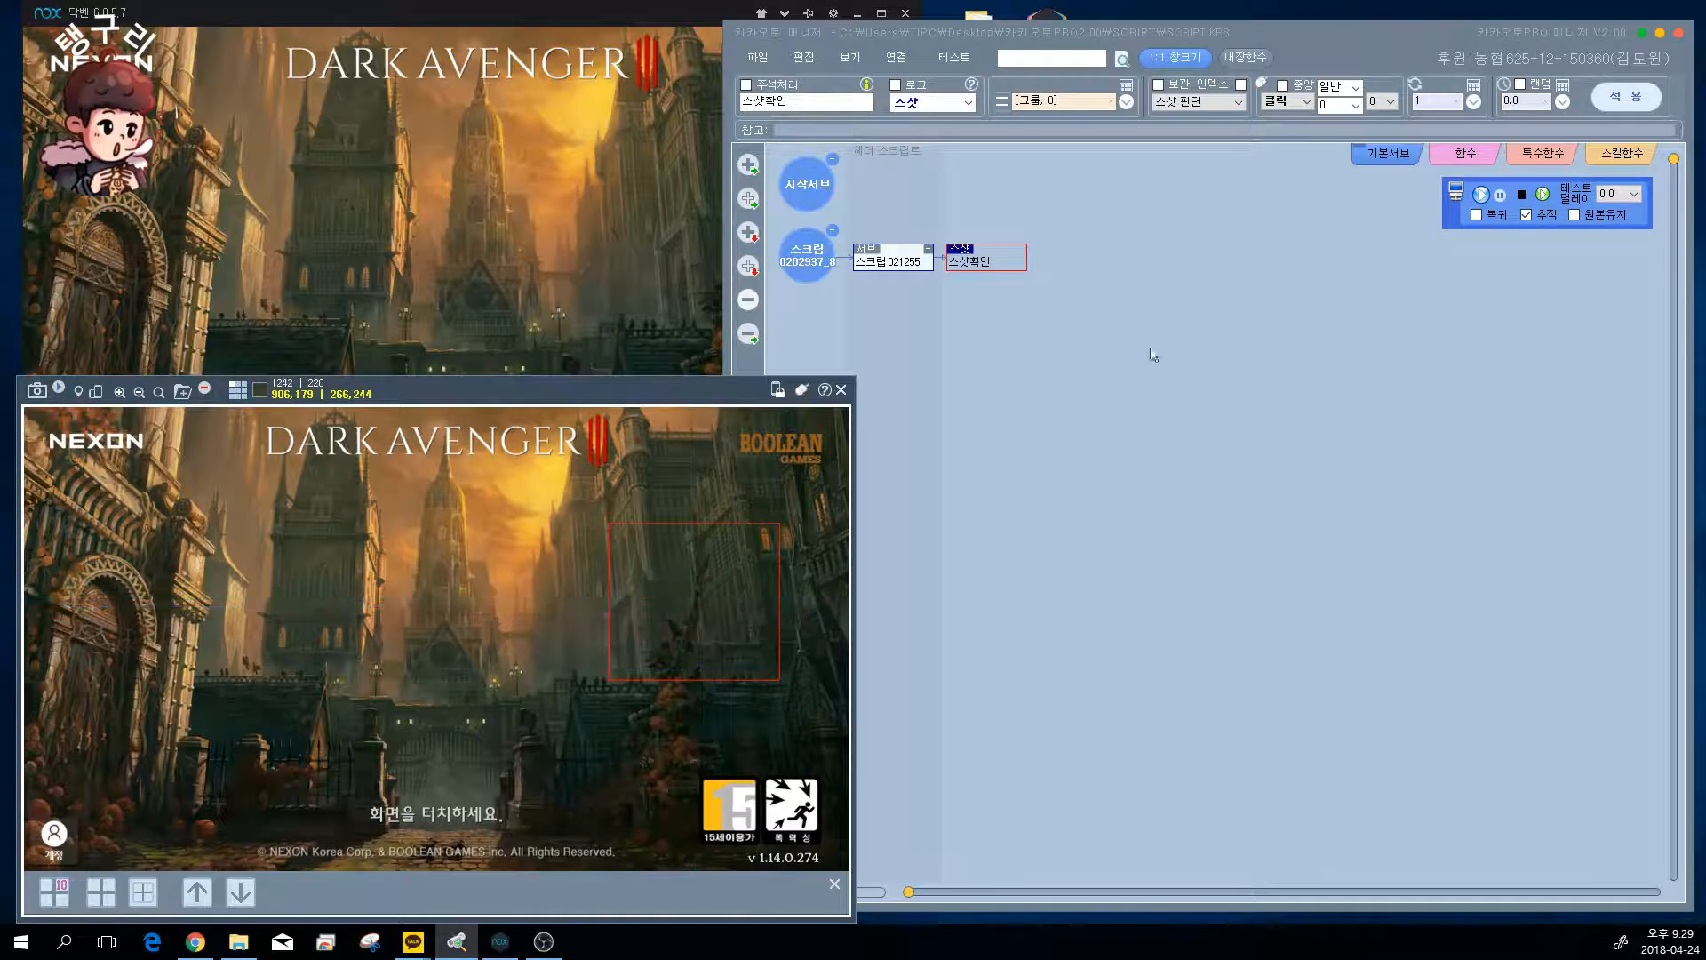
- Try the 더블탭 and 드래그 actions for the 스샷확인 script
left_click(1308, 104)
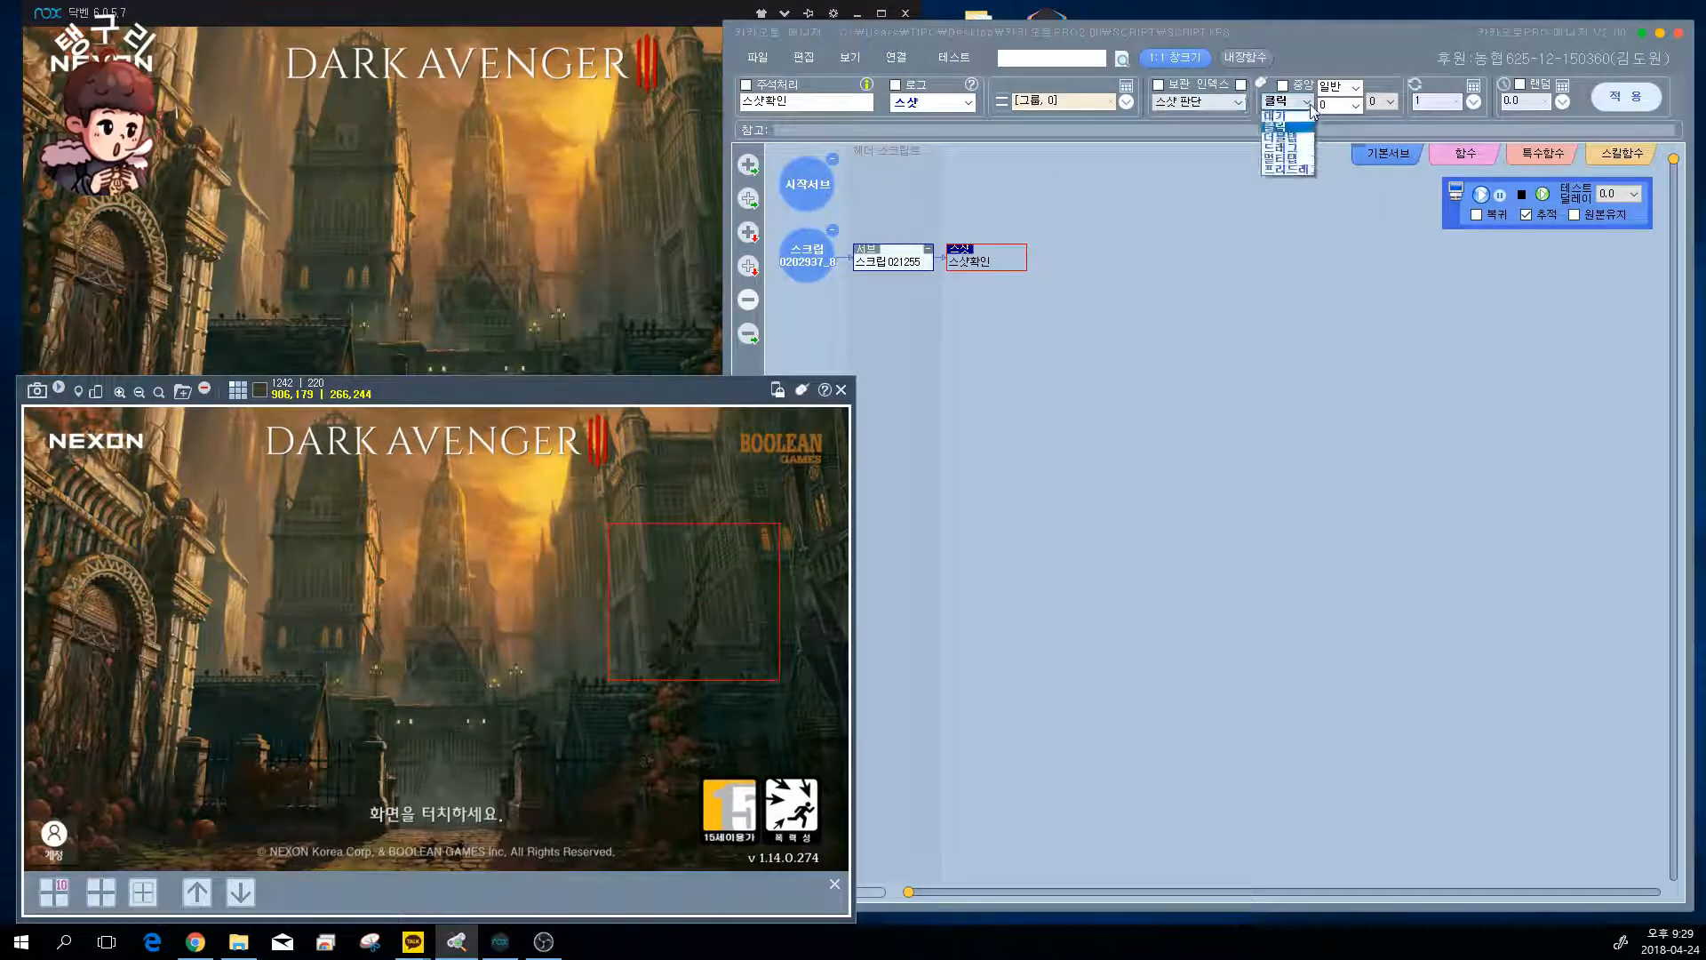
left_click(1288, 139)
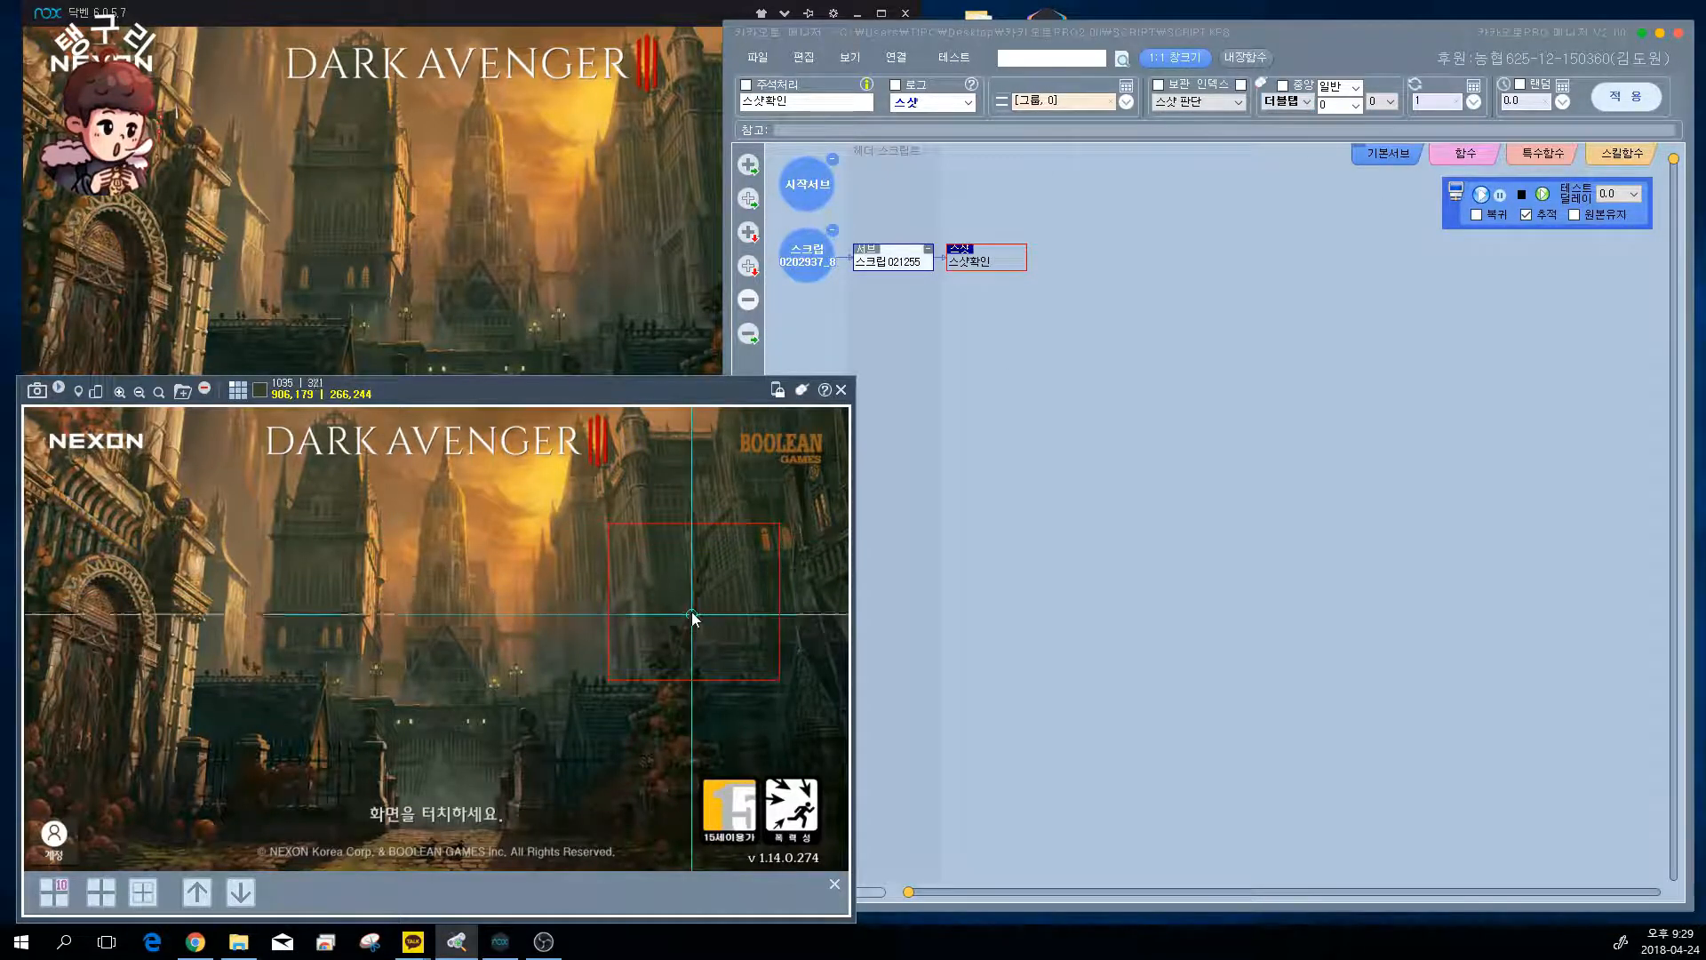
left_click(1305, 101)
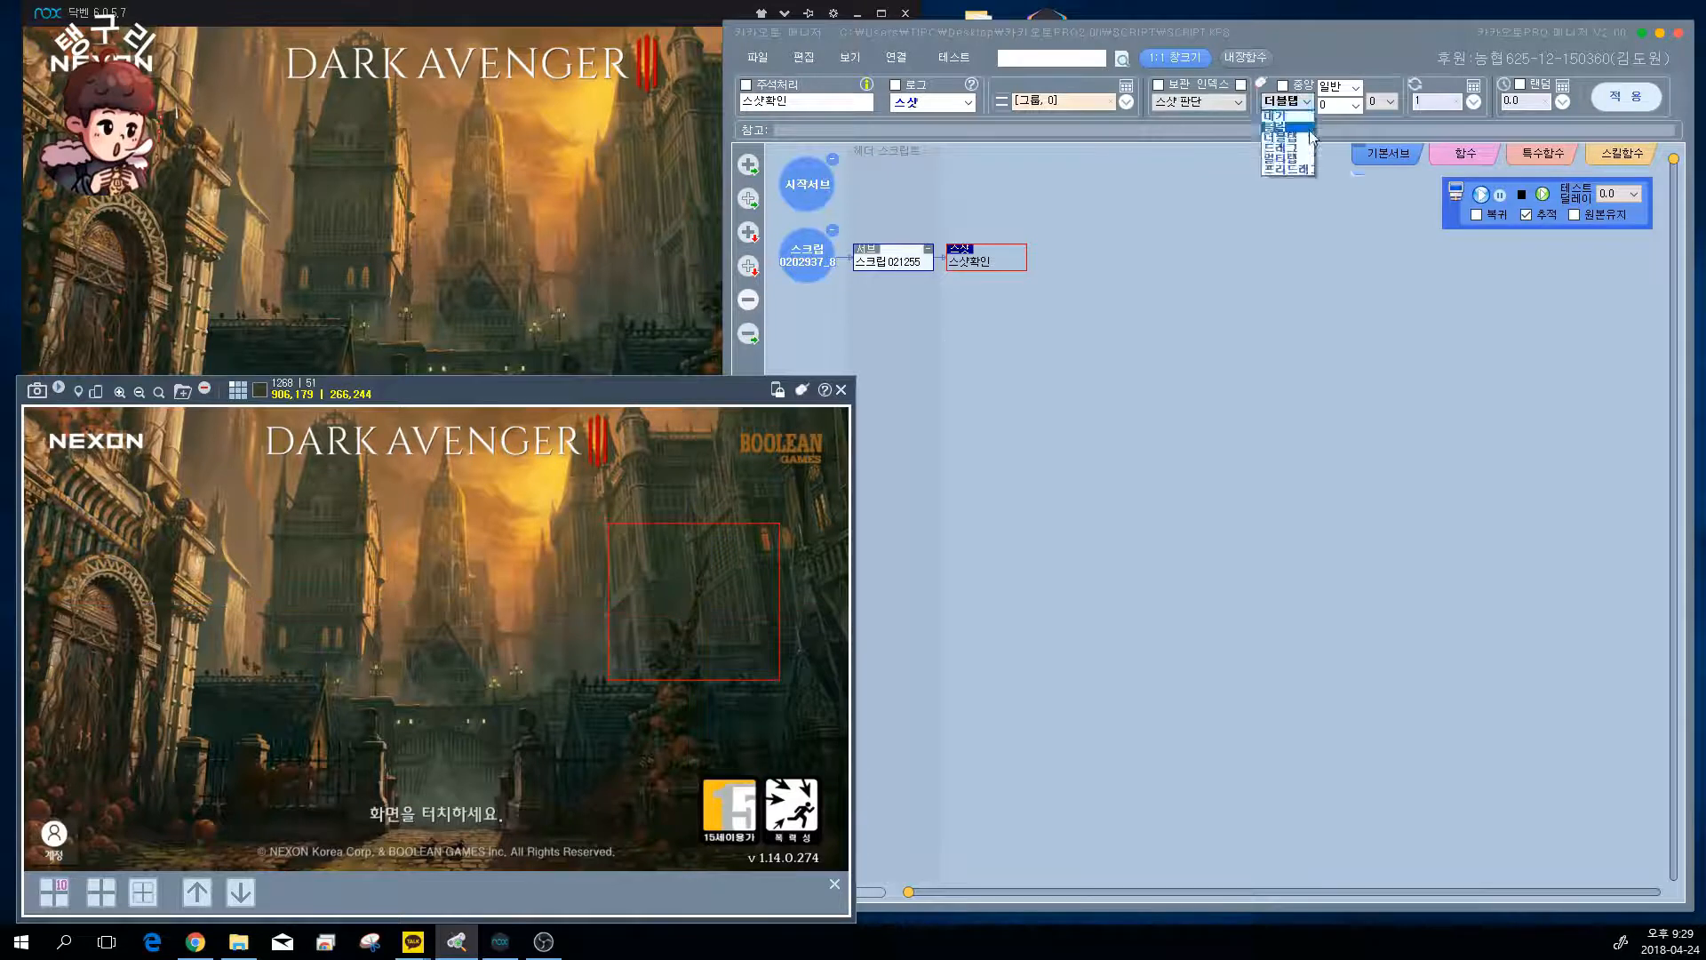
left_click(1289, 147)
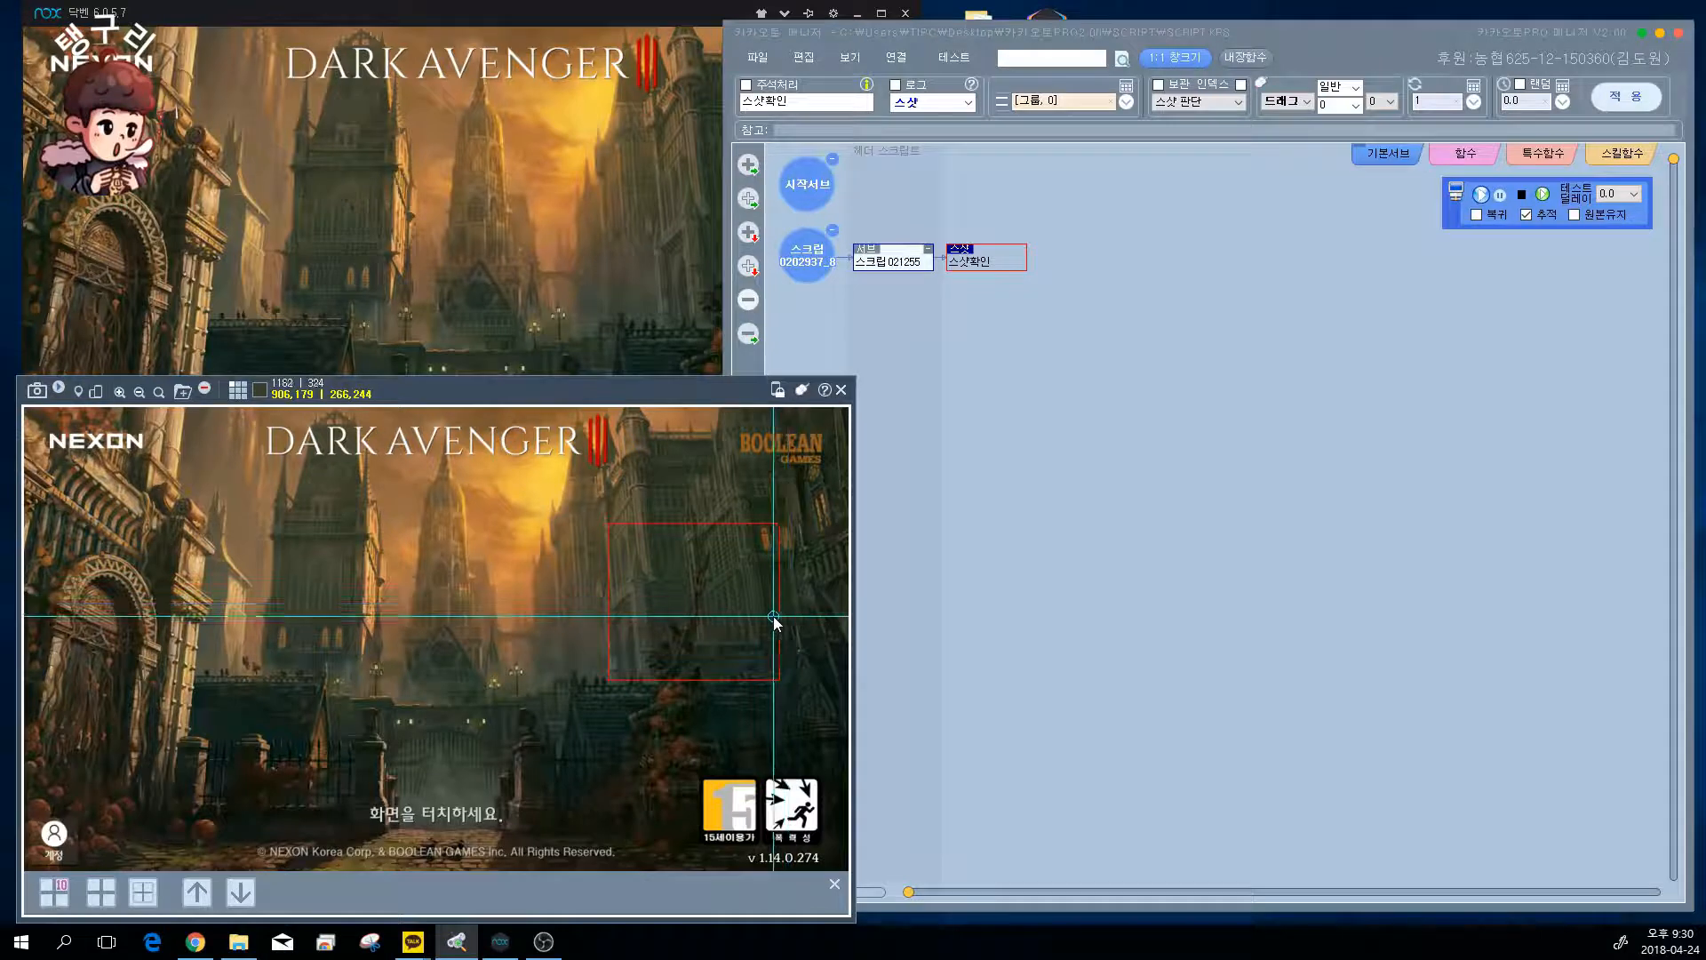
- Set the action of the 스샷확인 script to 대기 with a delay of 0.5 and apply the settings
left_click(1305, 101)
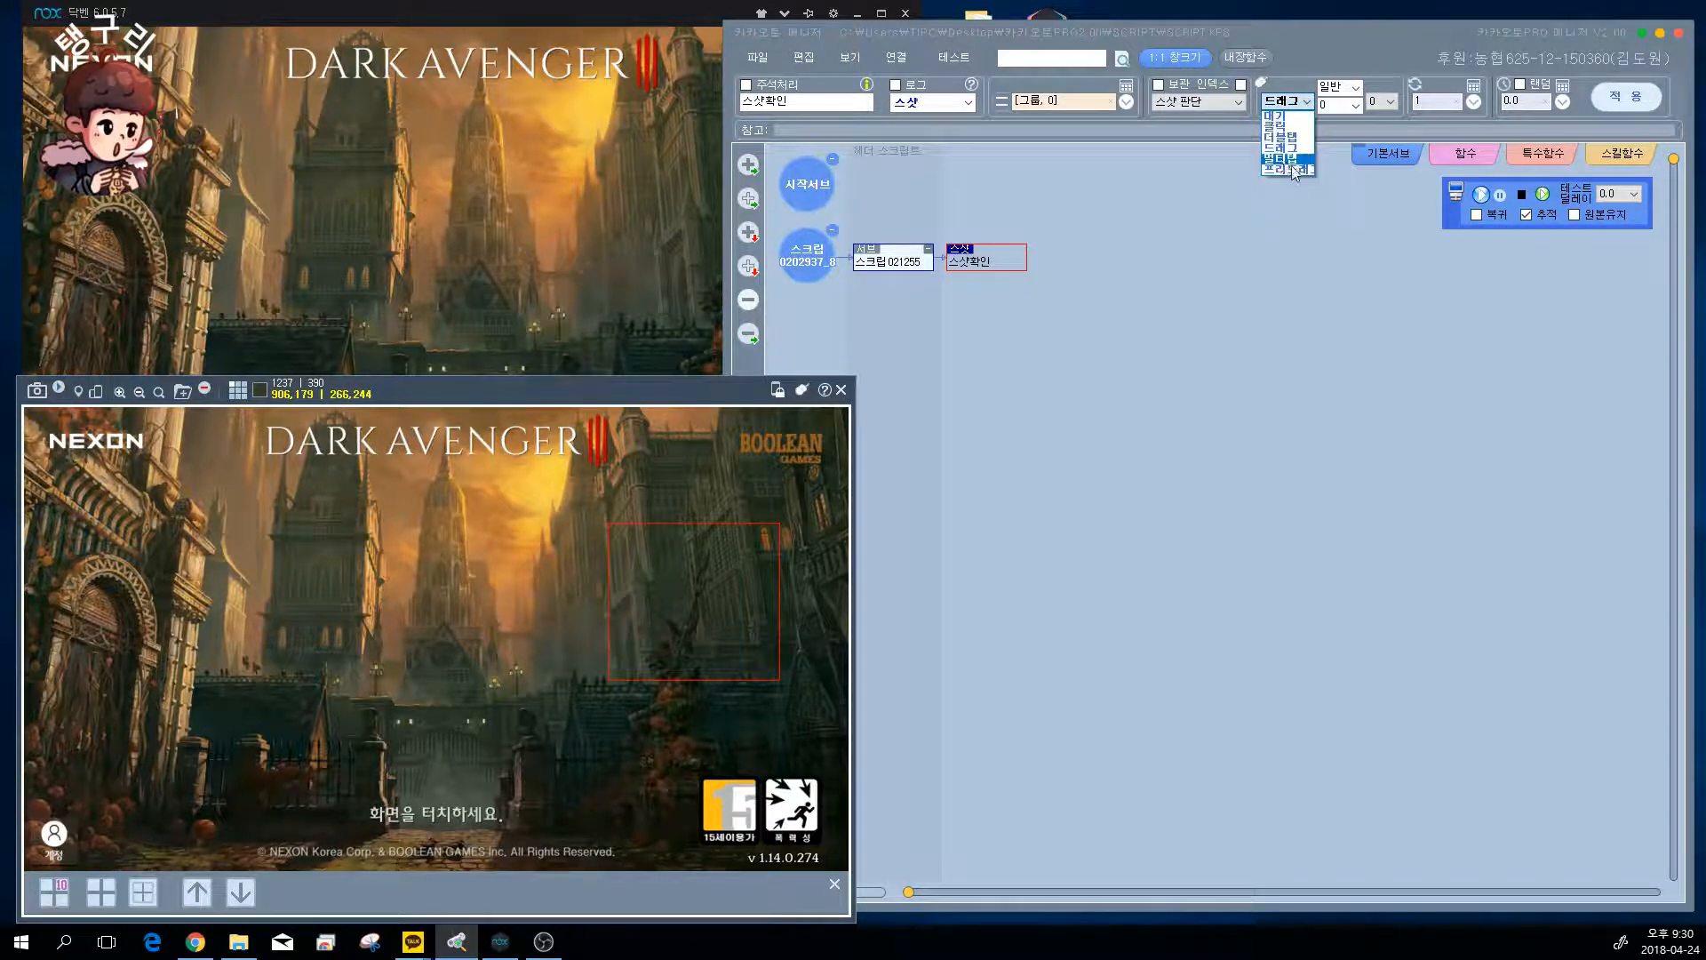
left_click(1289, 116)
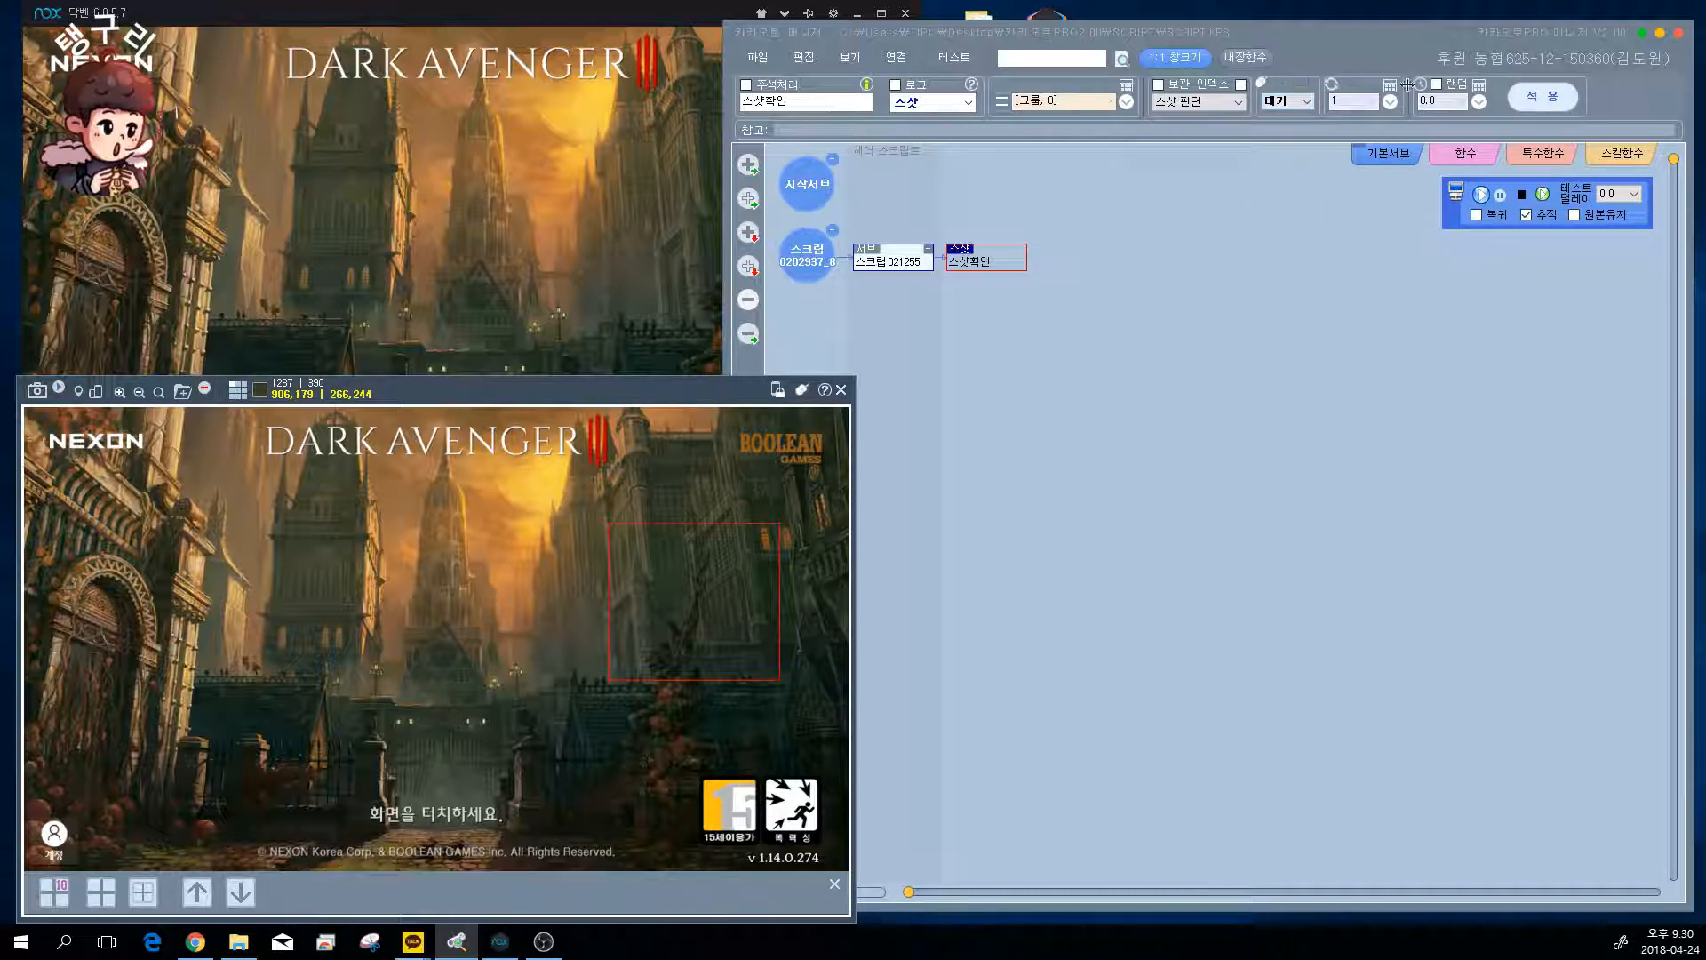
left_click(1541, 103)
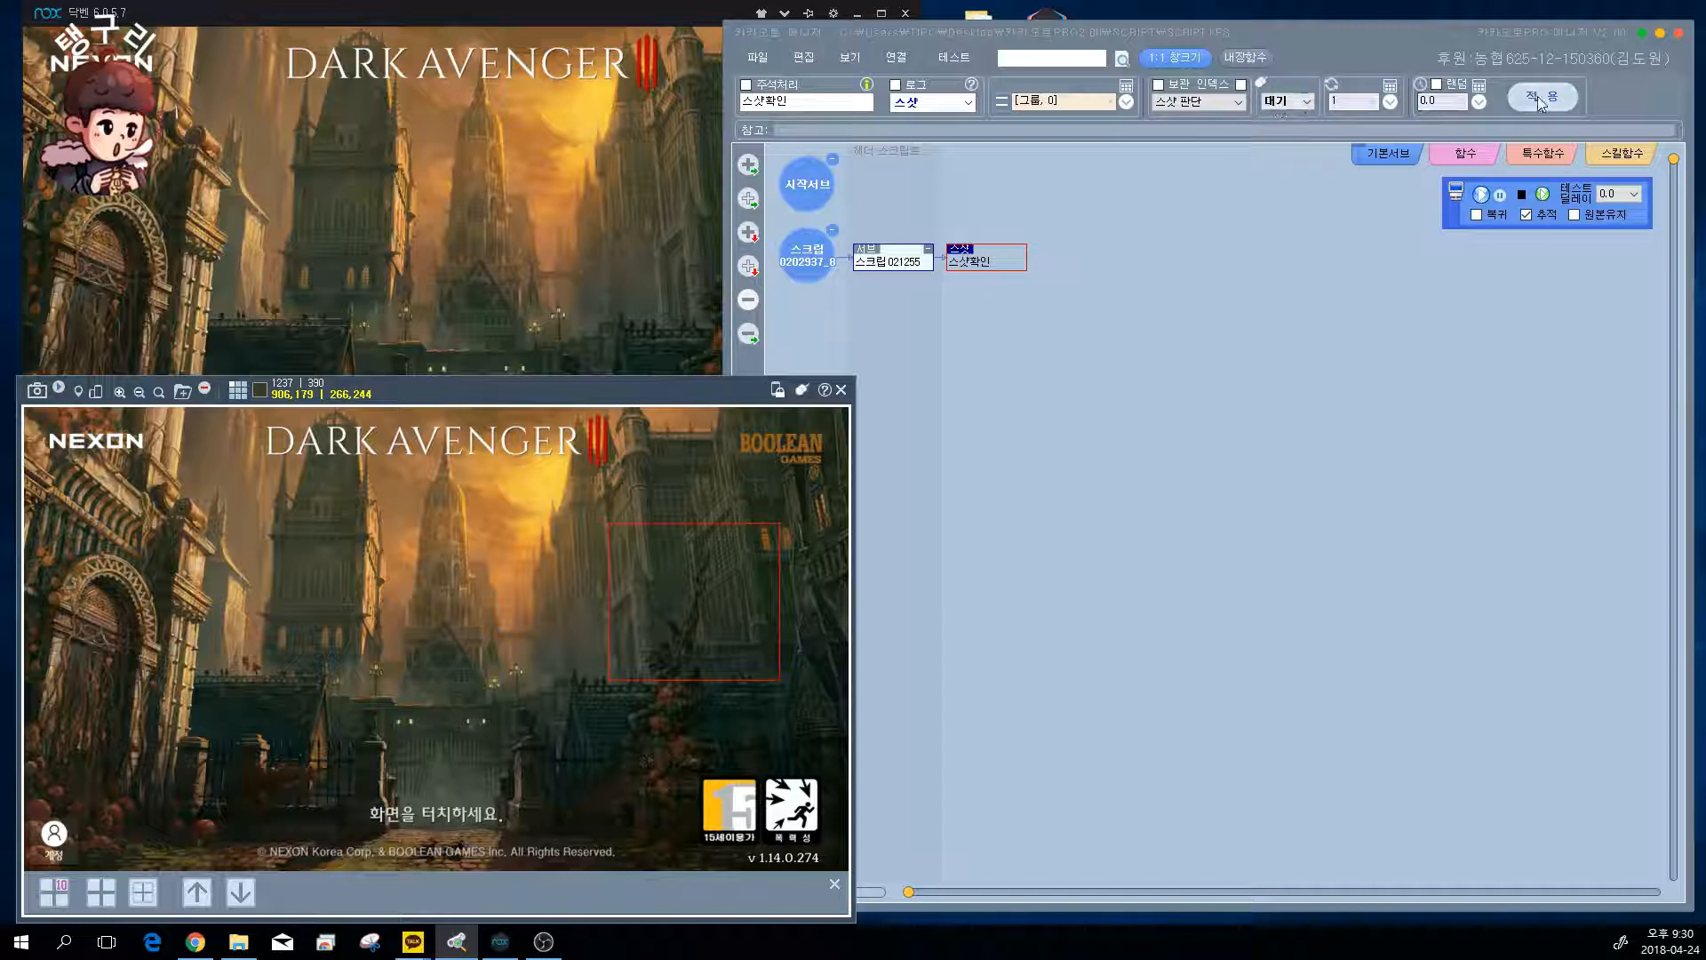
double_click(1467, 103)
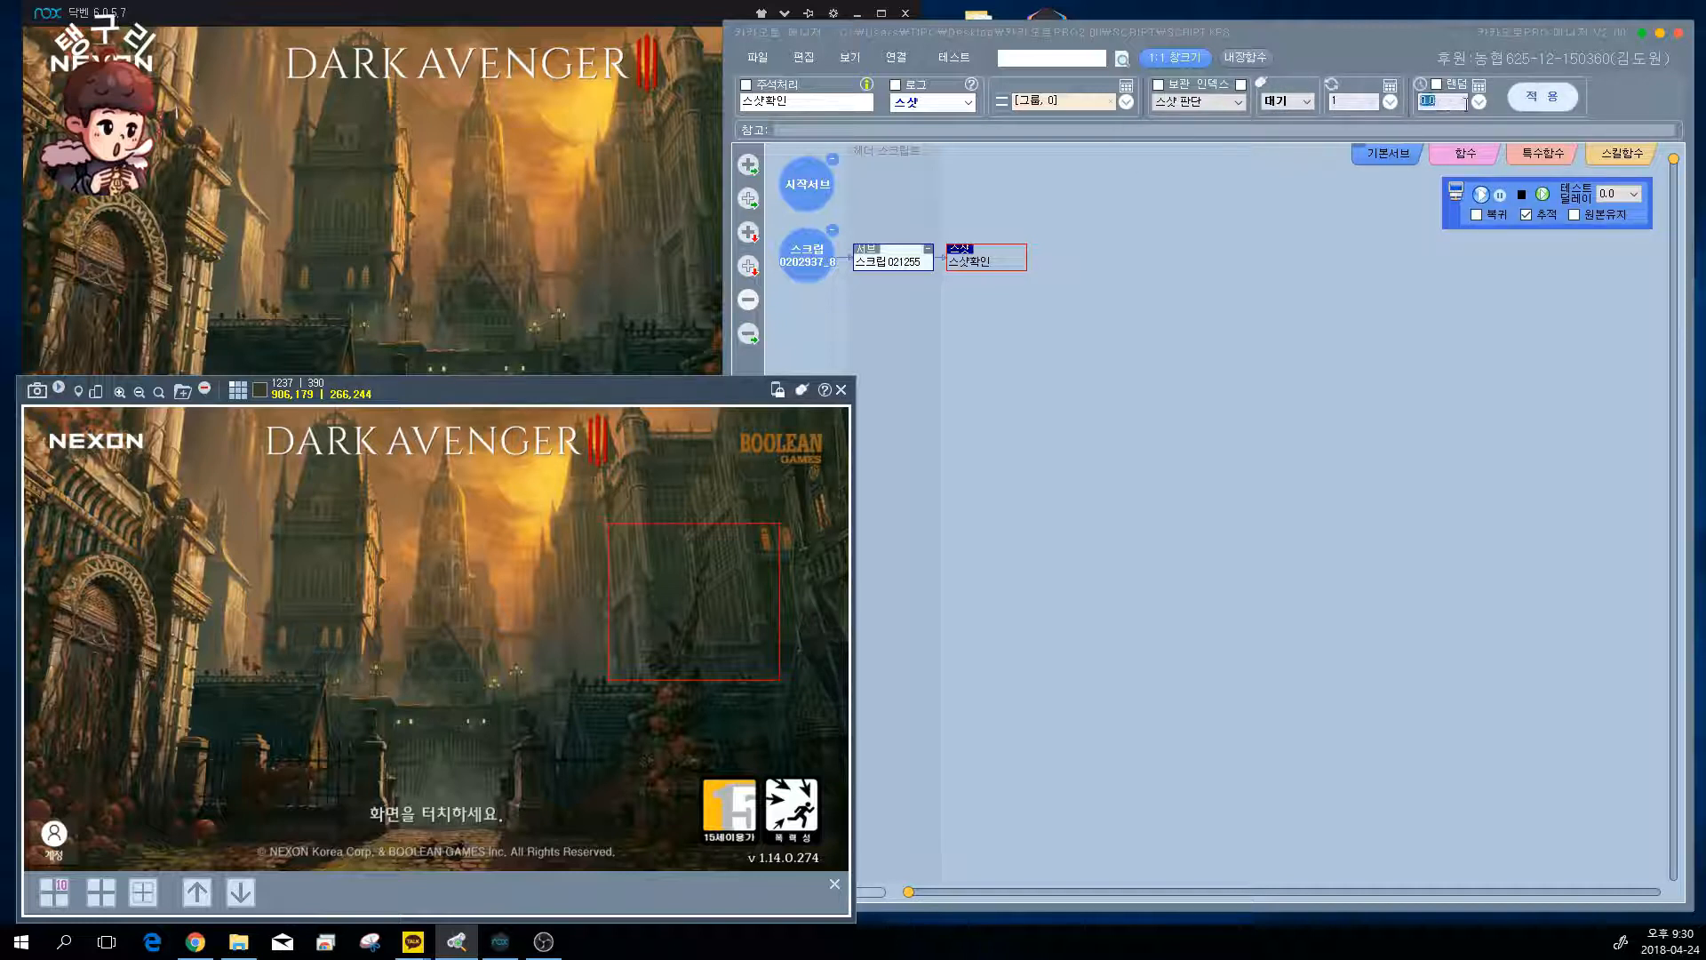
type("0.5")
left_click(1541, 98)
left_click(1546, 98)
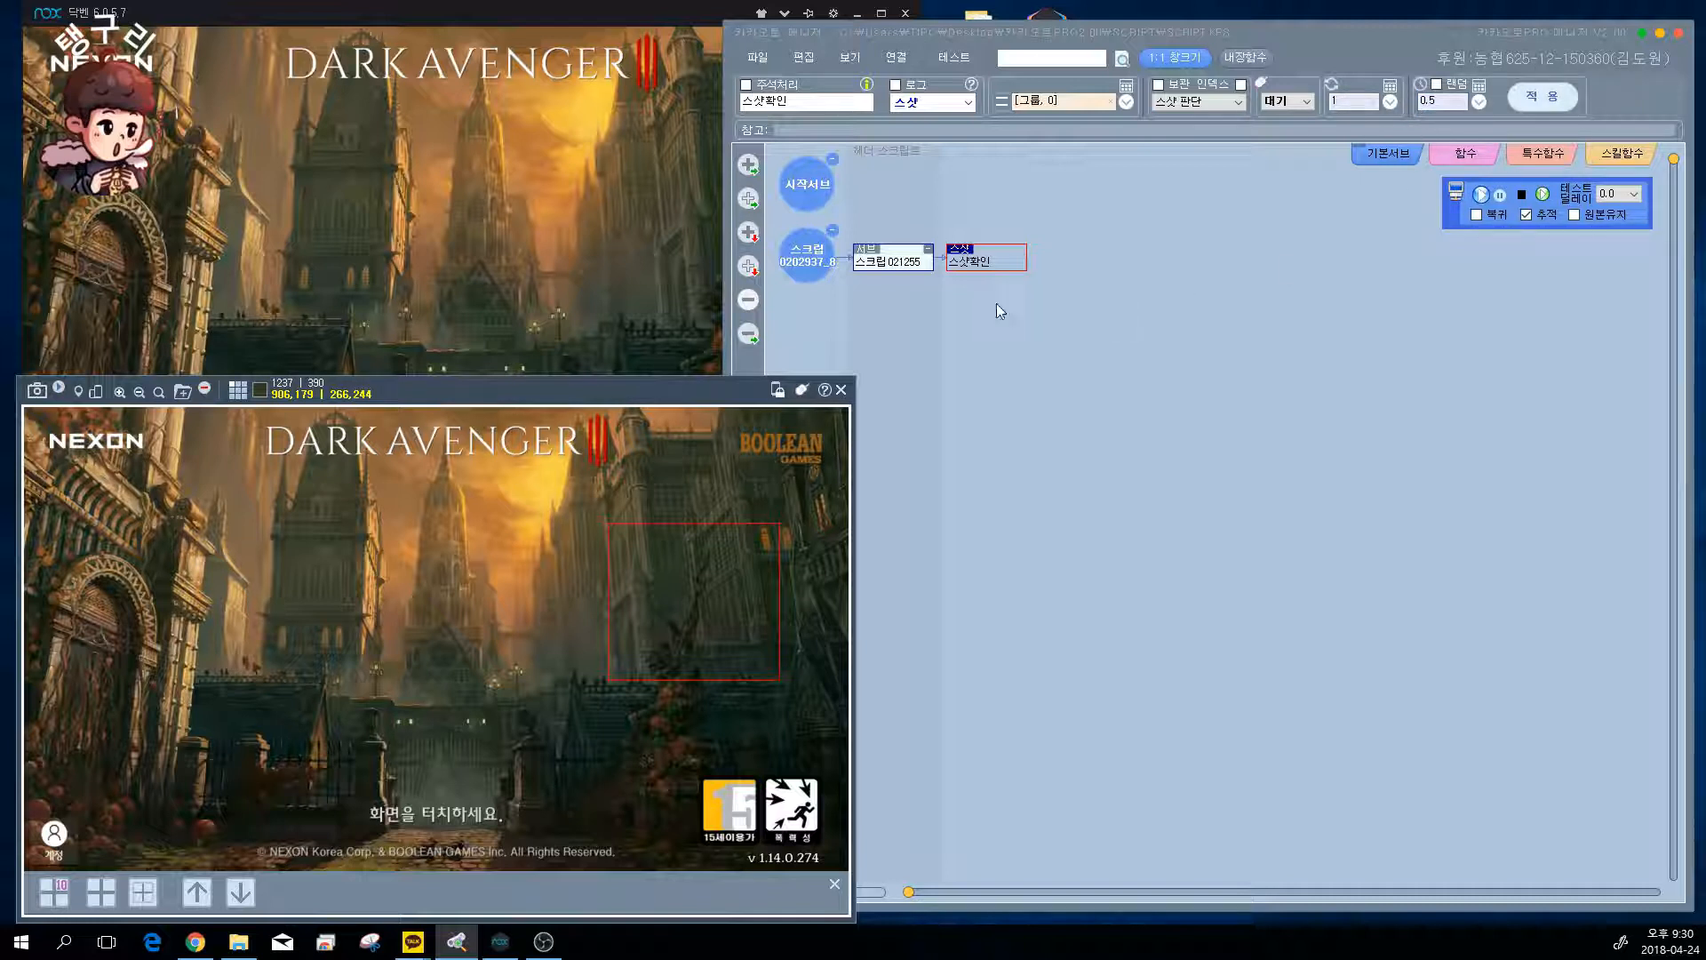
- Add two 서브 scripts as upper and lower branches following the 스샷확인 script
left_click(749, 164)
left_click(748, 266)
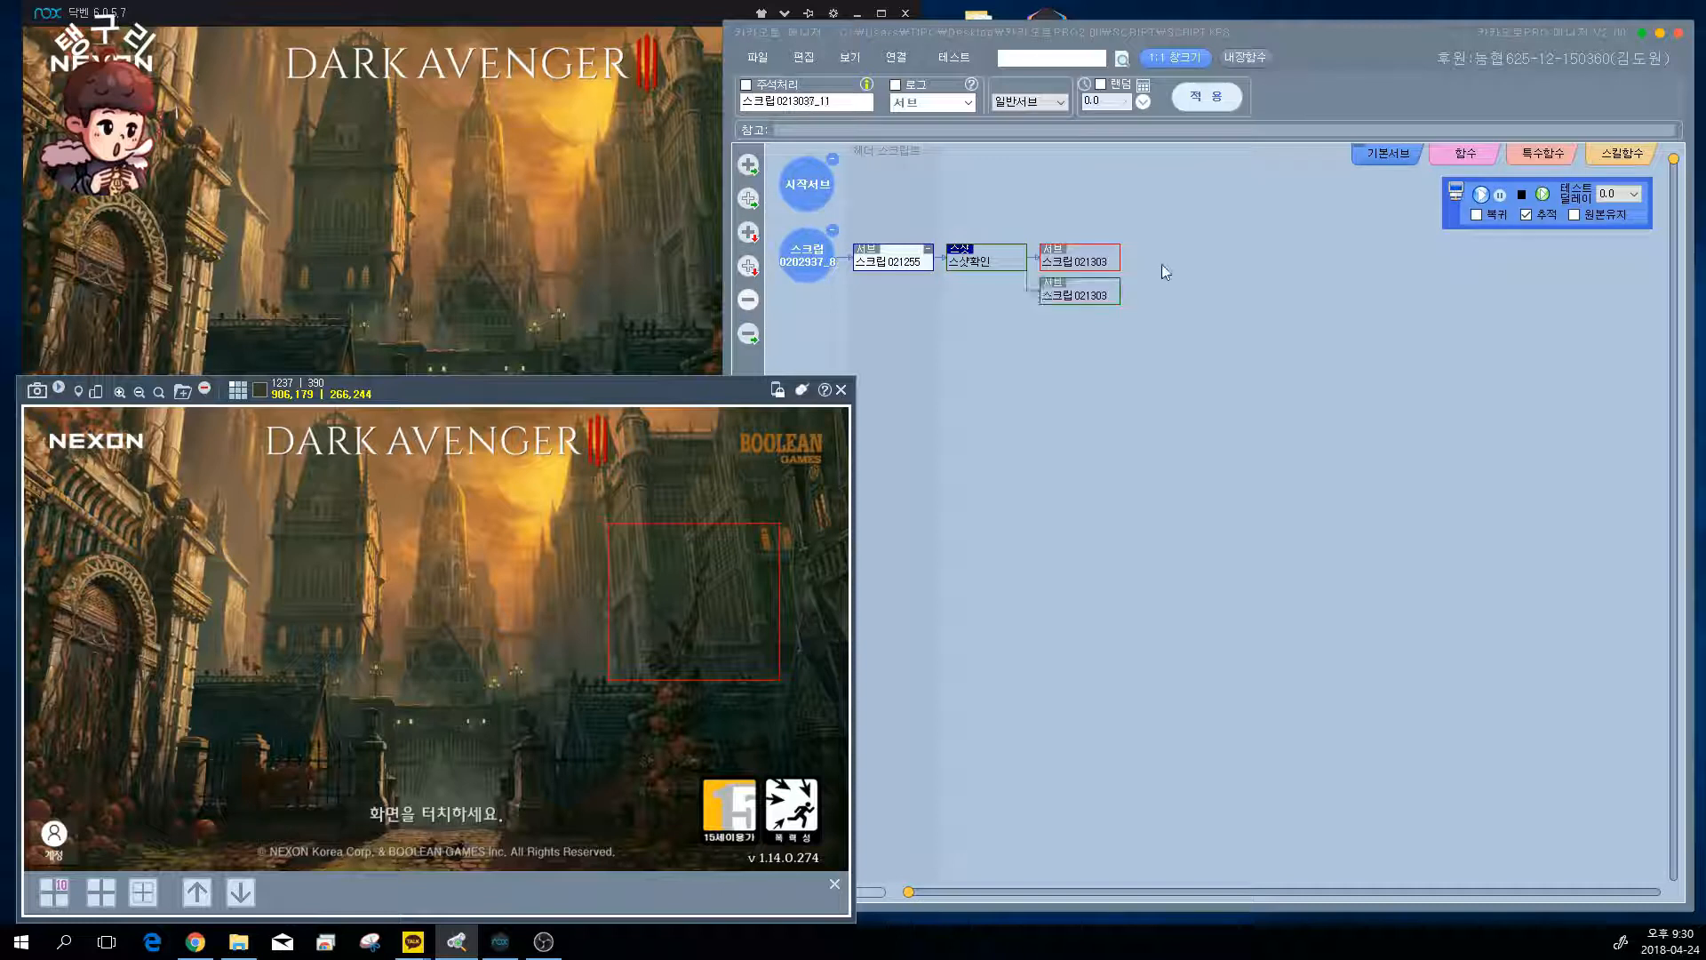
left_click(1080, 294)
left_click(1002, 258)
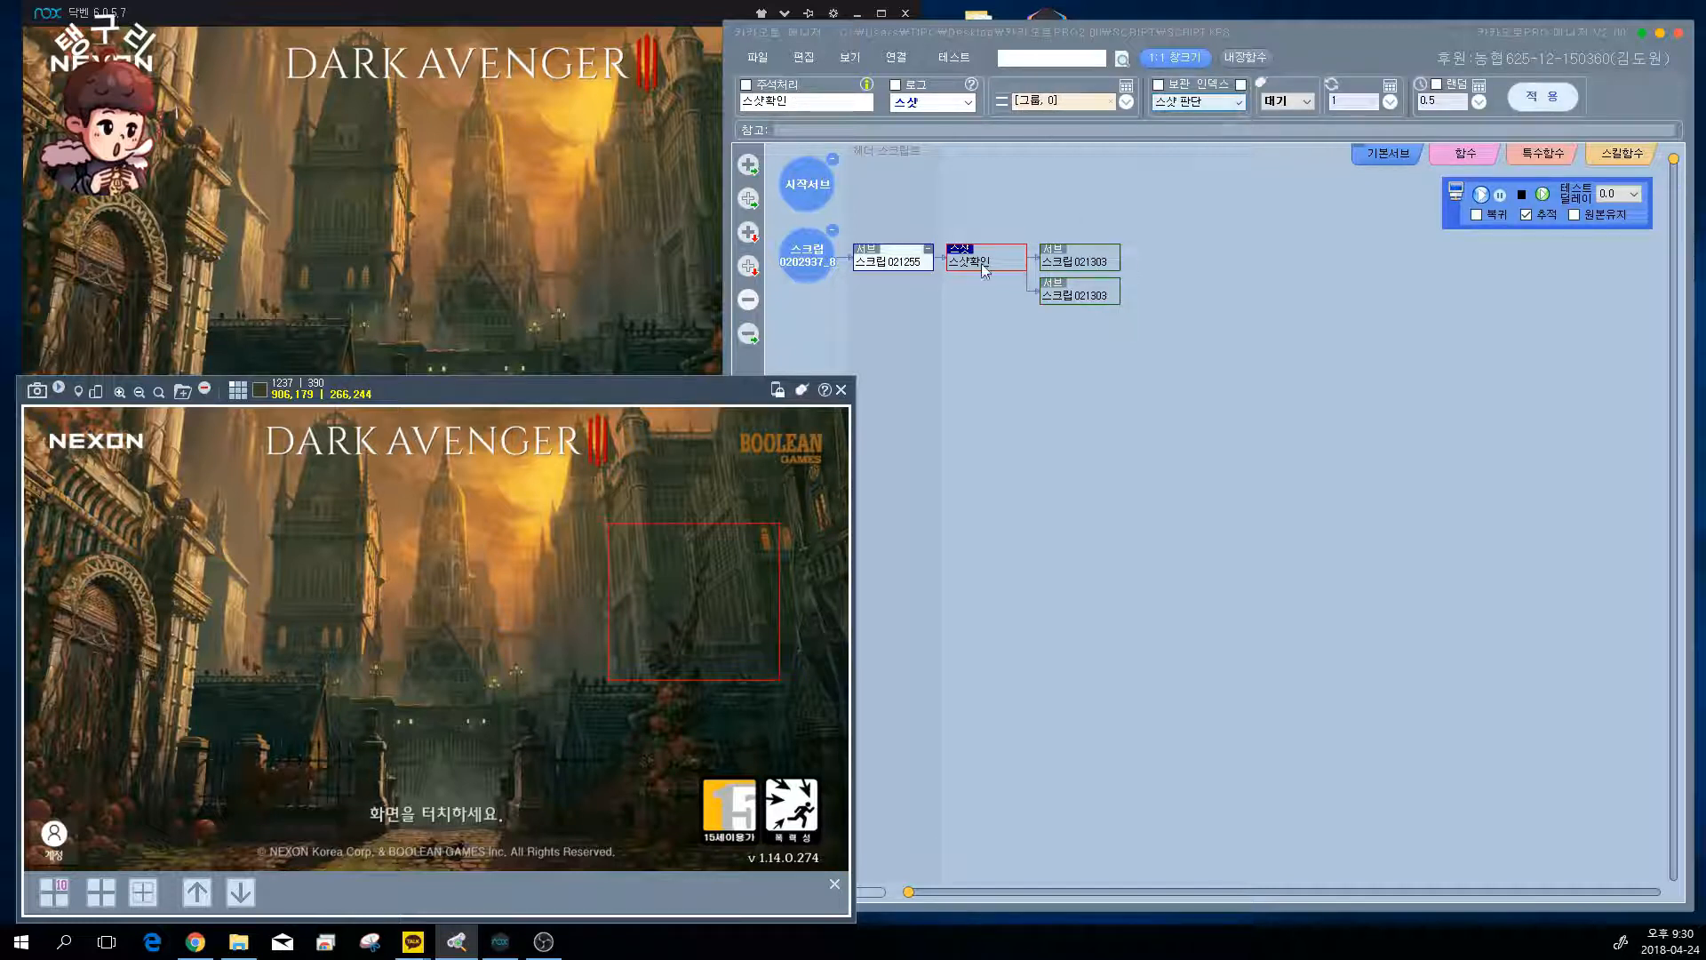
left_click(1094, 268)
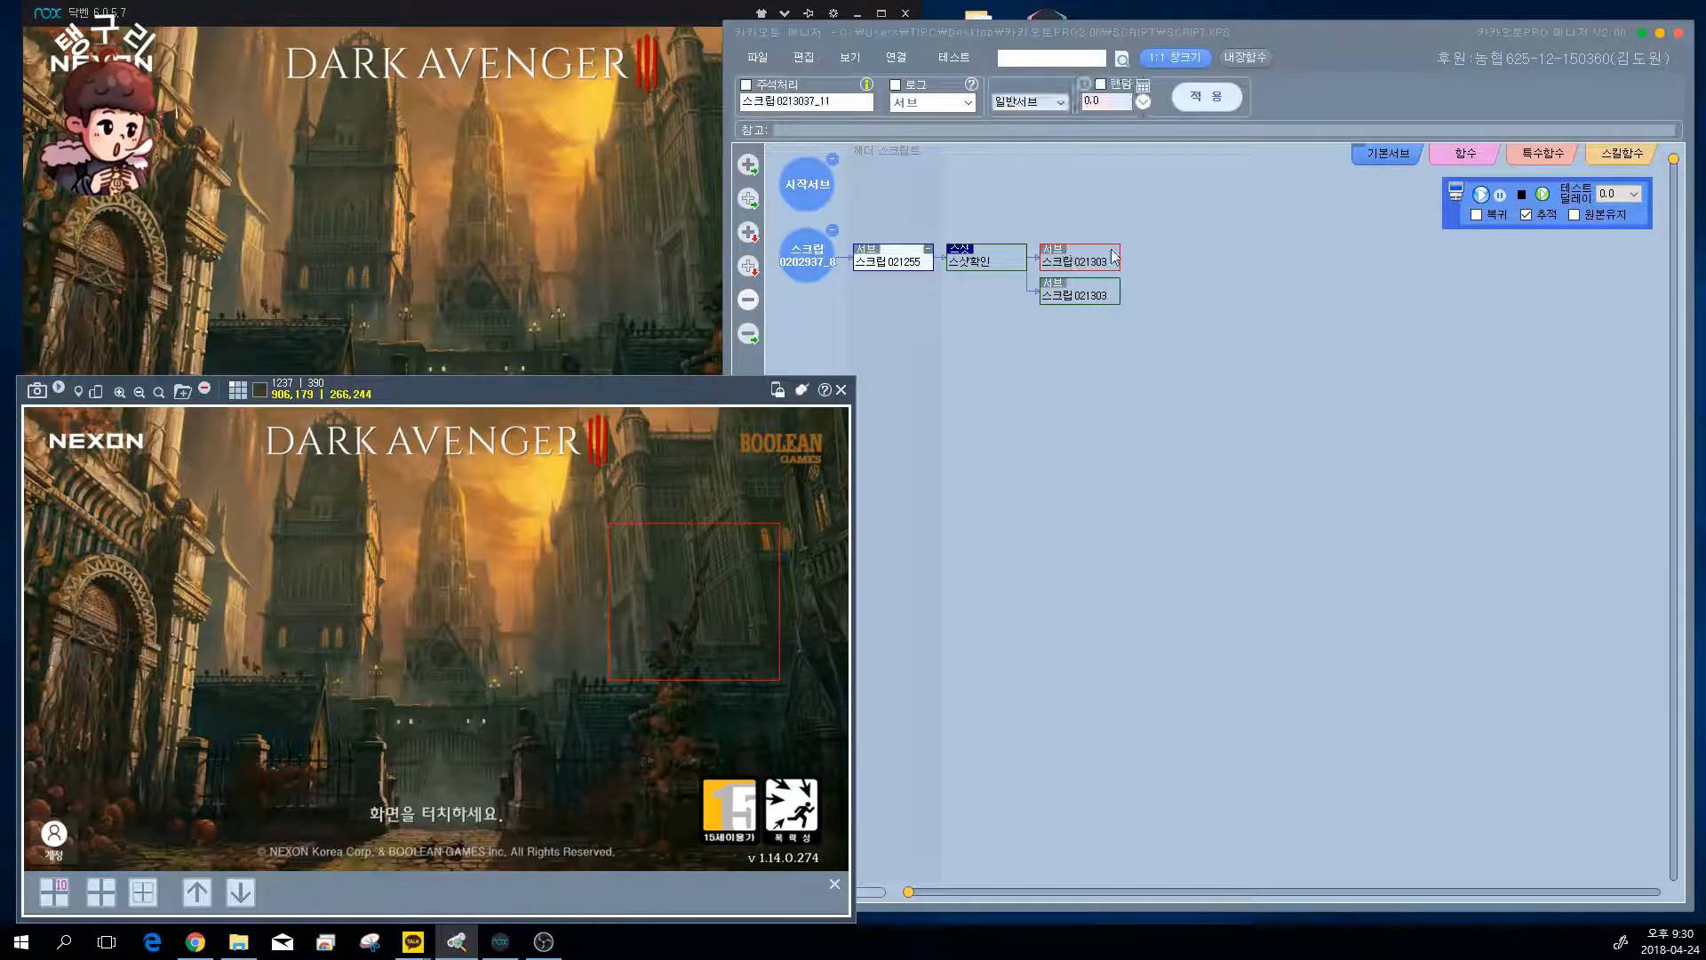
- Try the 스샷 판단실패 function on the 스샷확인 script without applying it, and go through its two branch scripts
left_click(1000, 267)
left_click(1200, 102)
left_click(1198, 136)
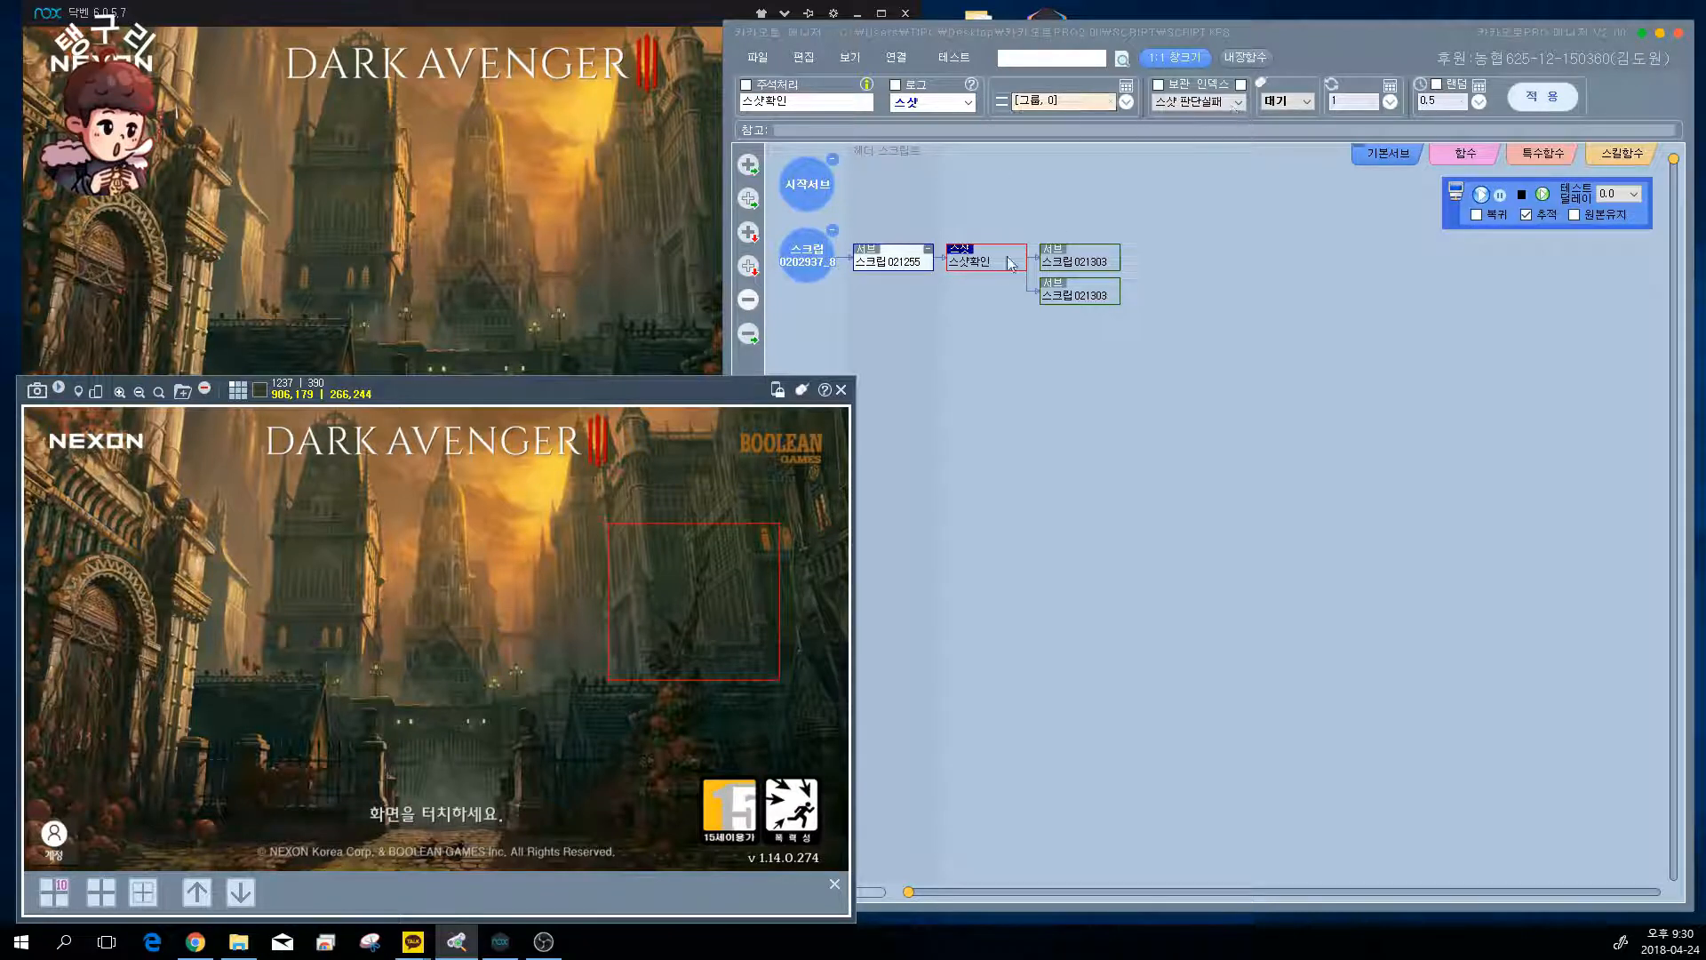
left_click(1084, 268)
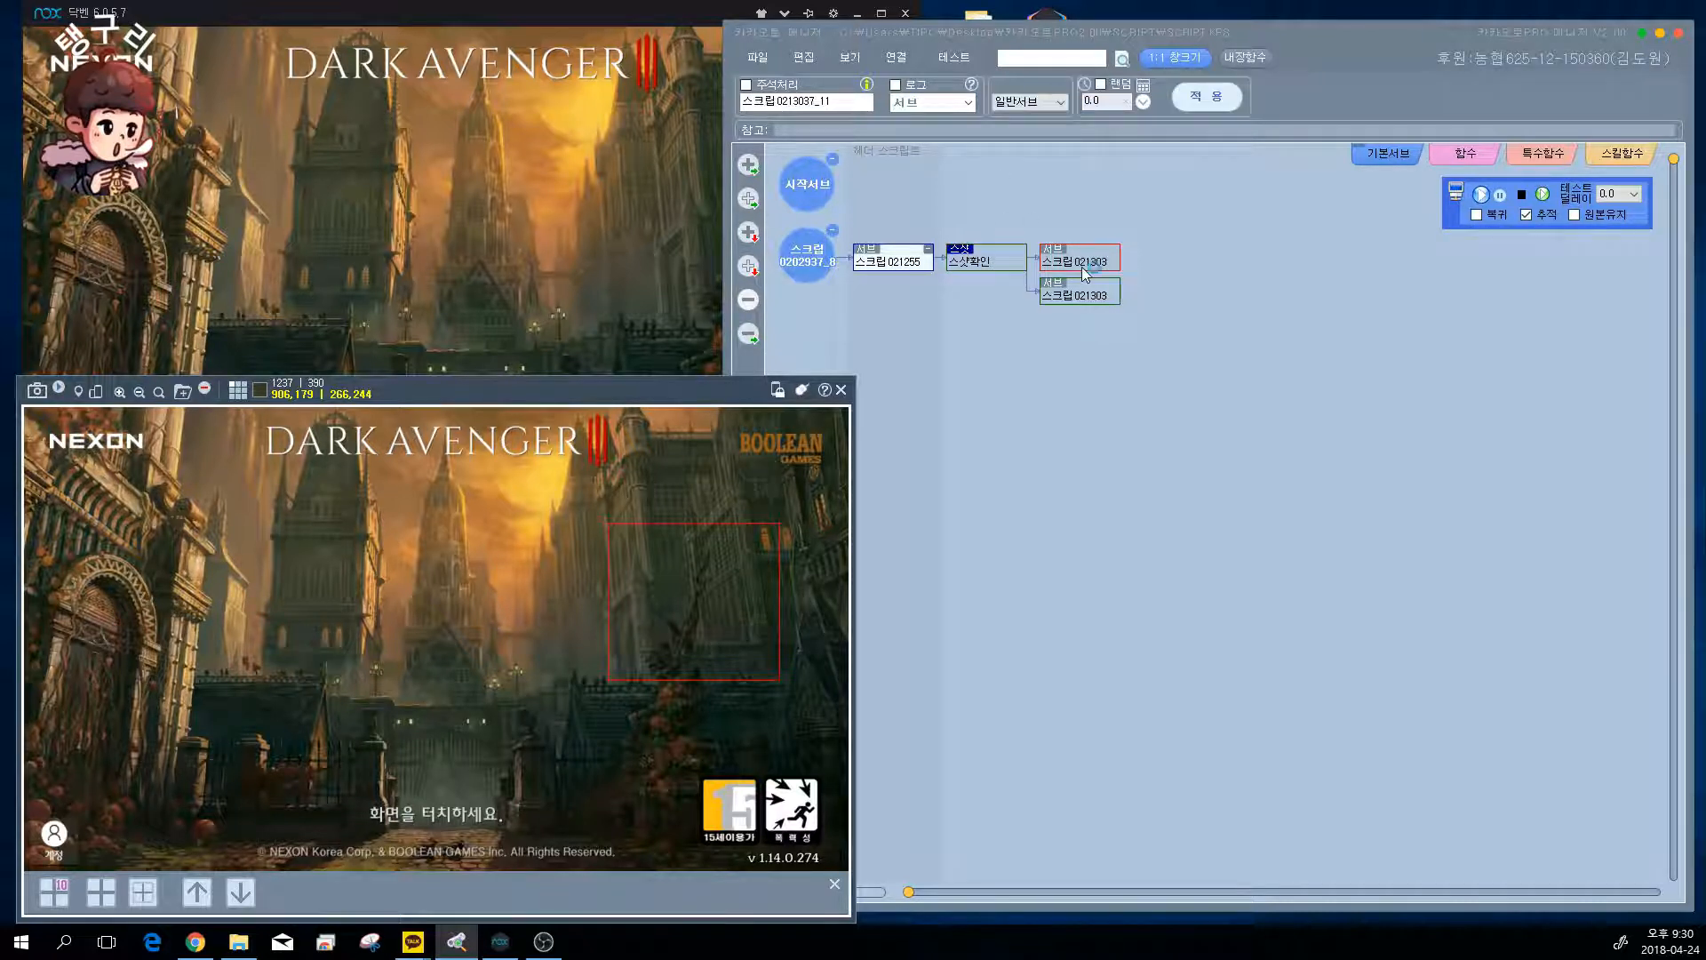
left_click(1081, 296)
left_click(988, 257)
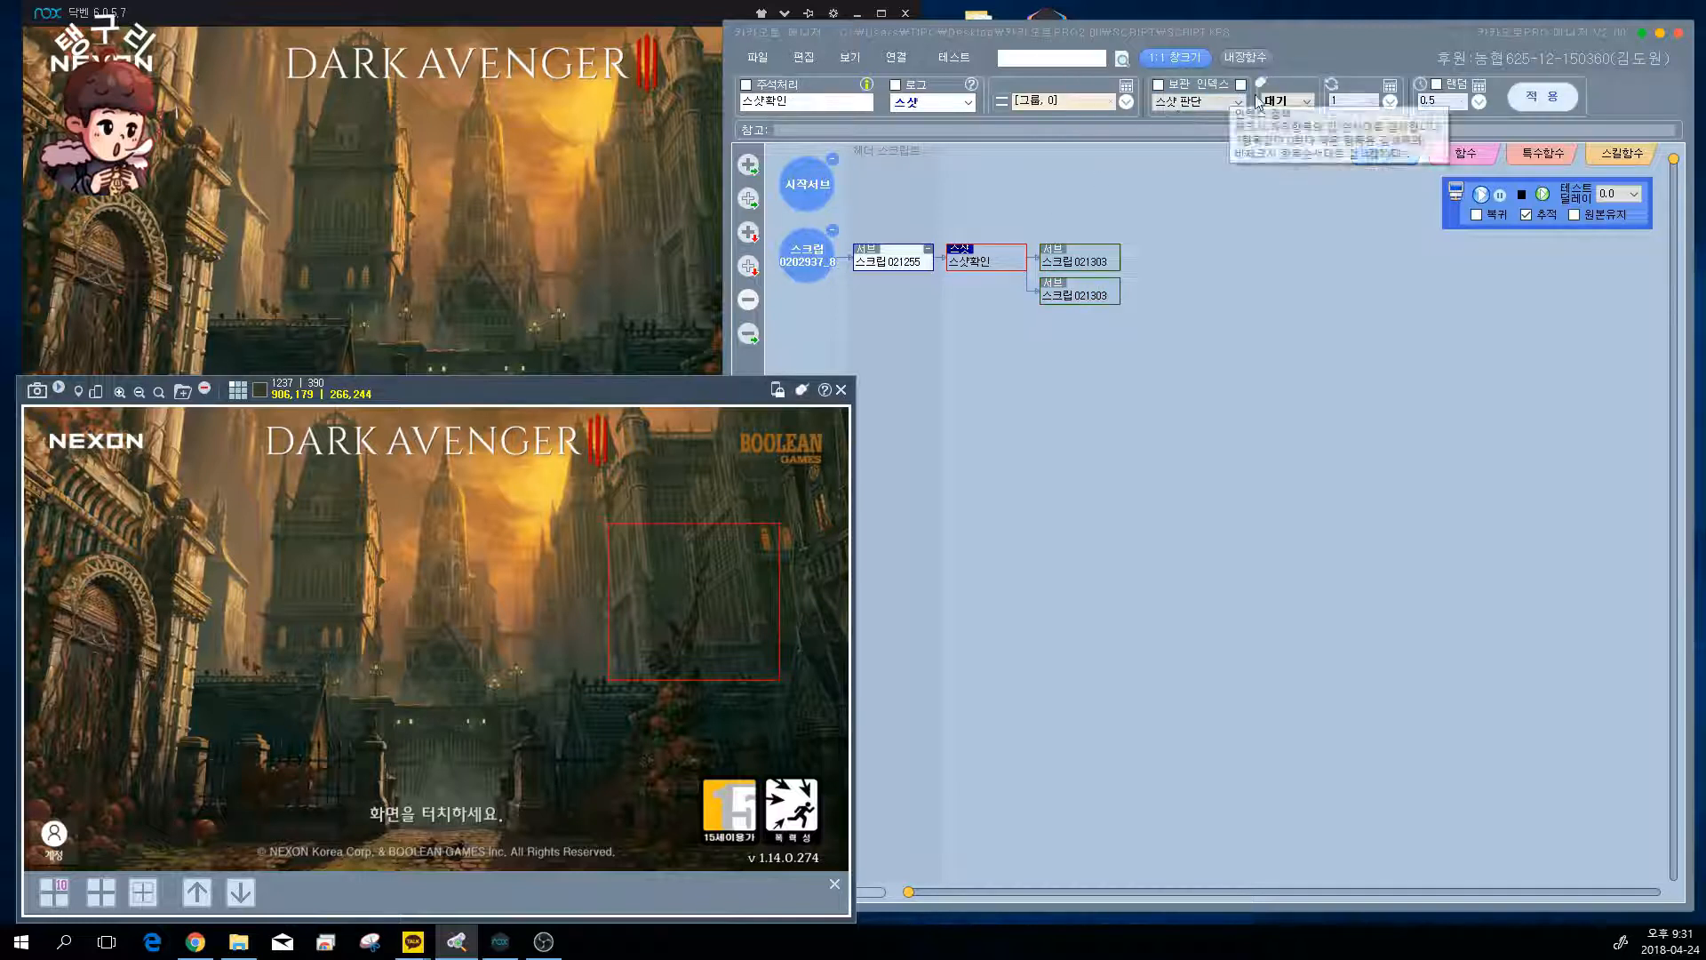
left_click(1196, 102)
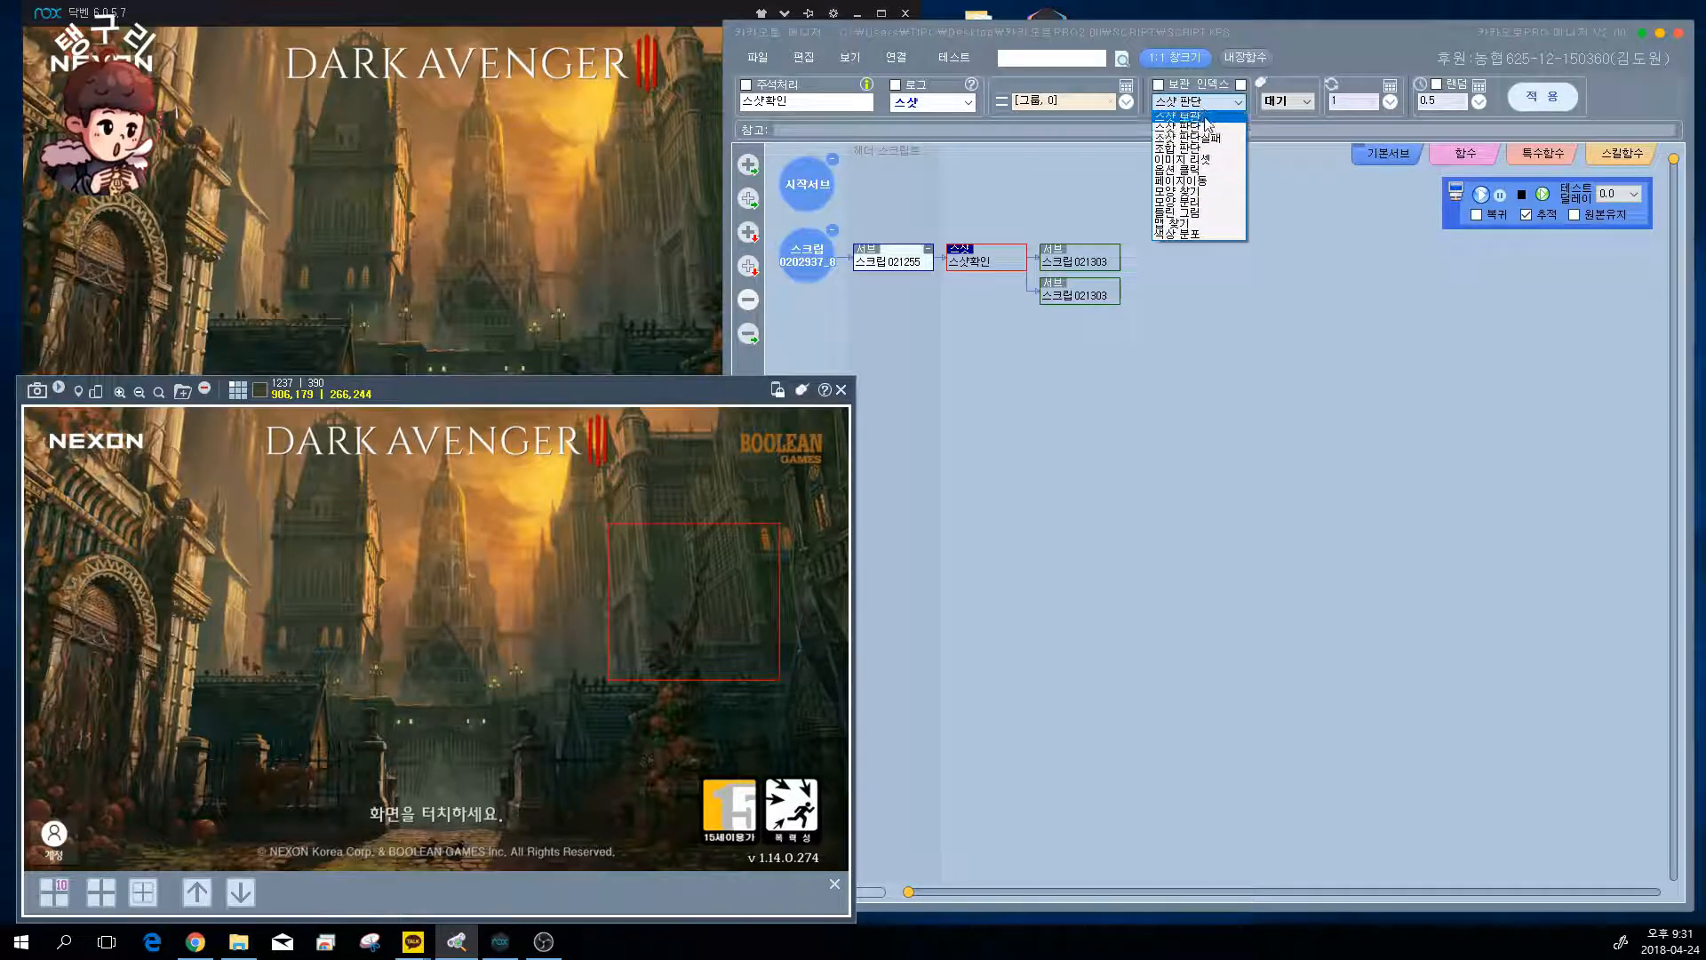
left_click(1204, 139)
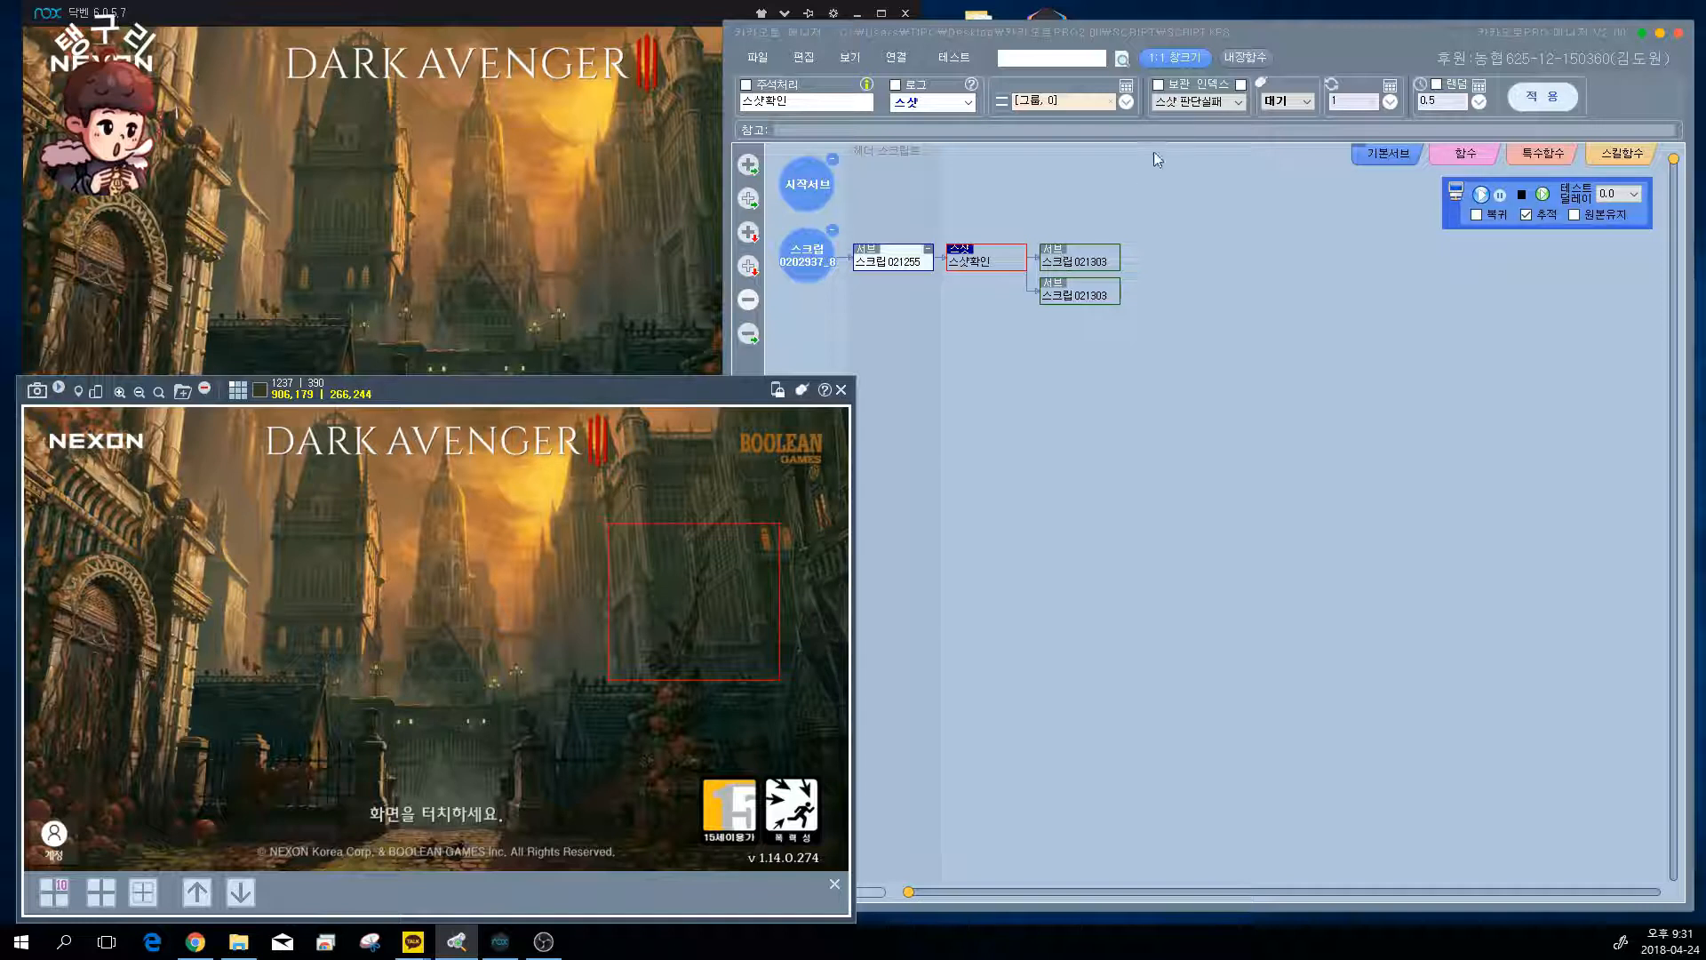
left_click(1100, 262)
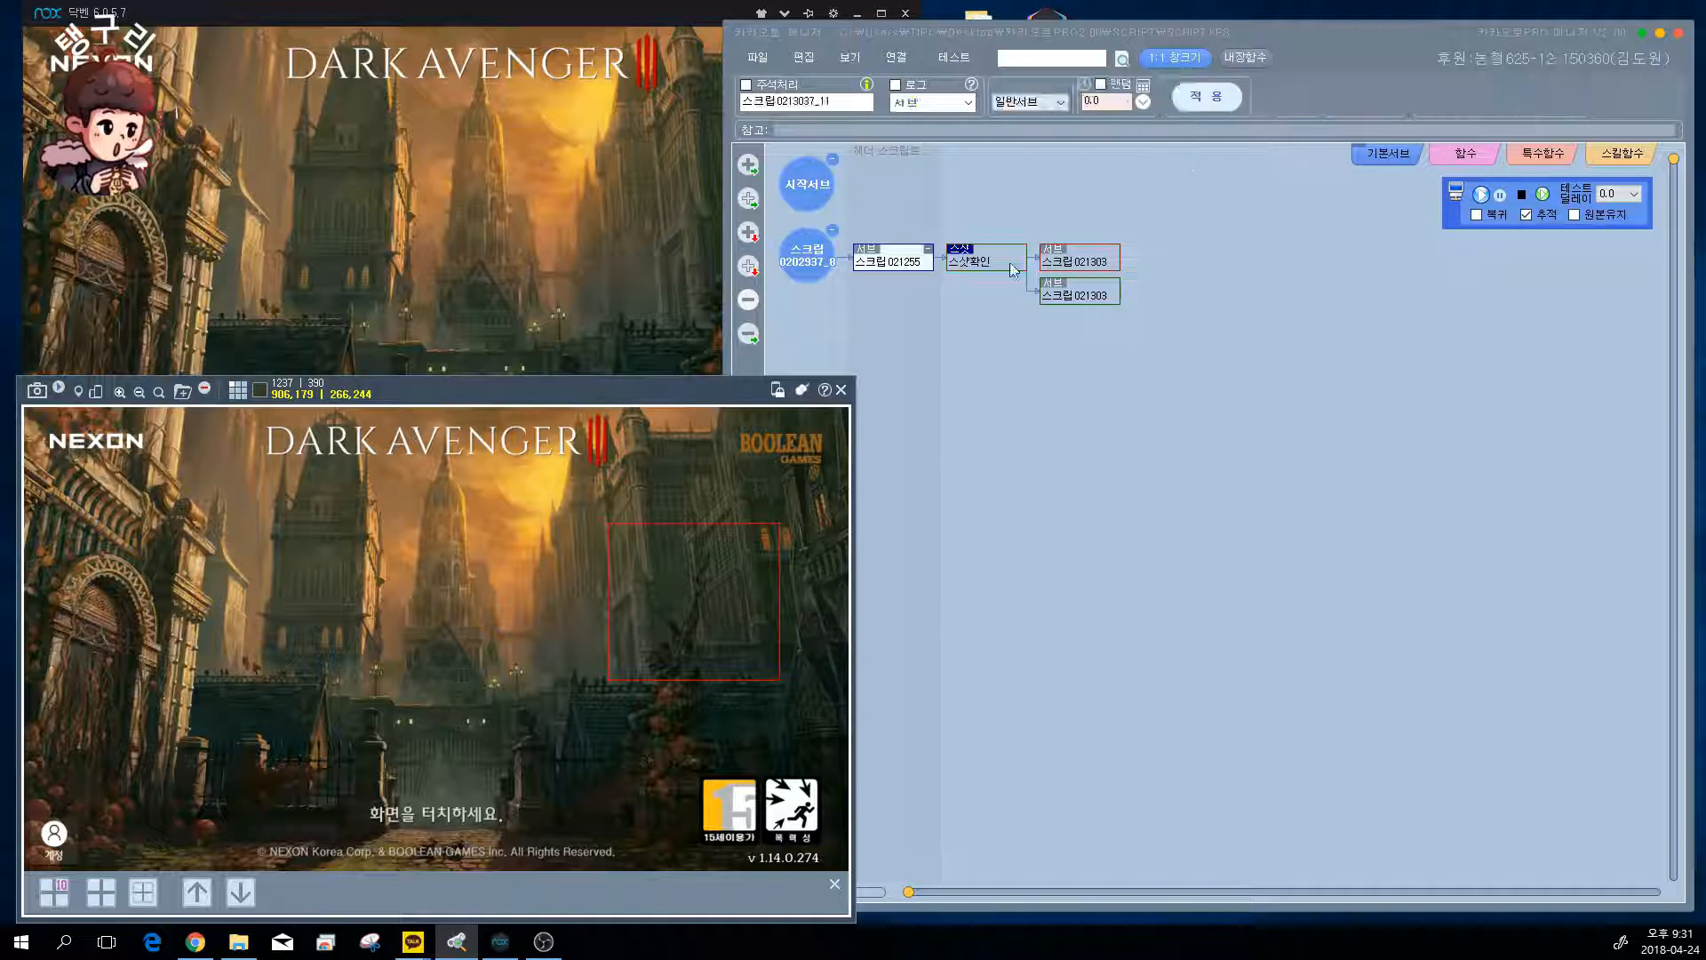
left_click(984, 259)
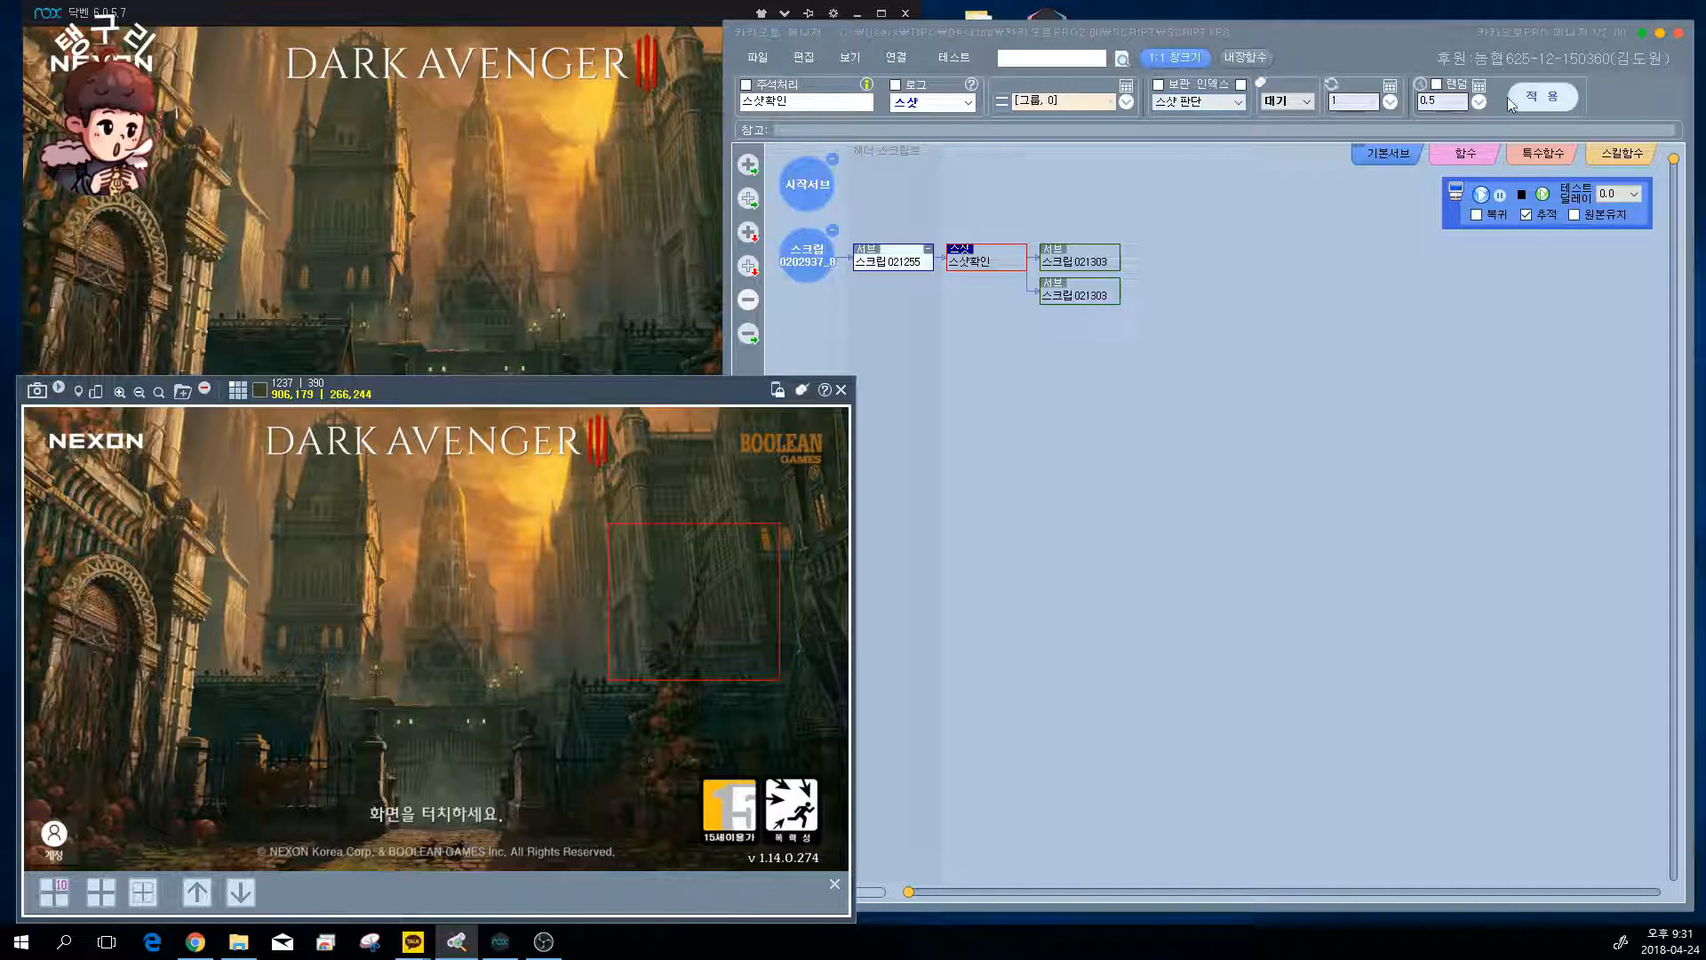
- Apply the 스샷확인 script with 스샷 판단, test-run it against the game screen and stop the test
left_click(1569, 104)
left_click(626, 13)
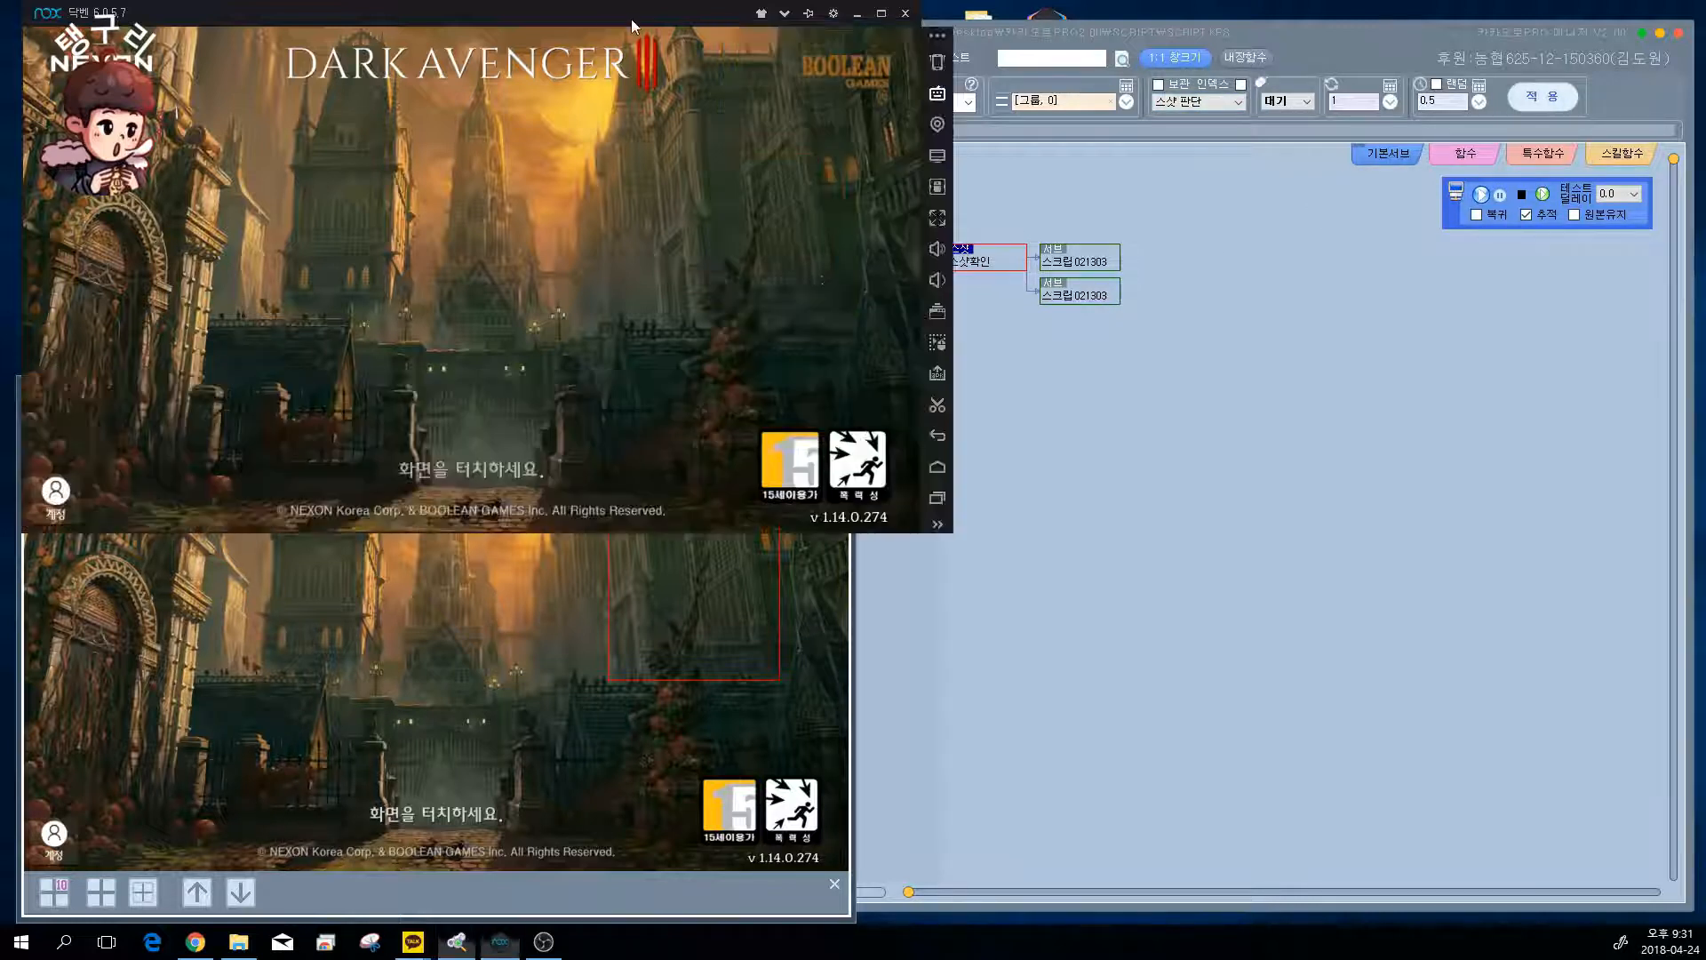
left_click(1154, 265)
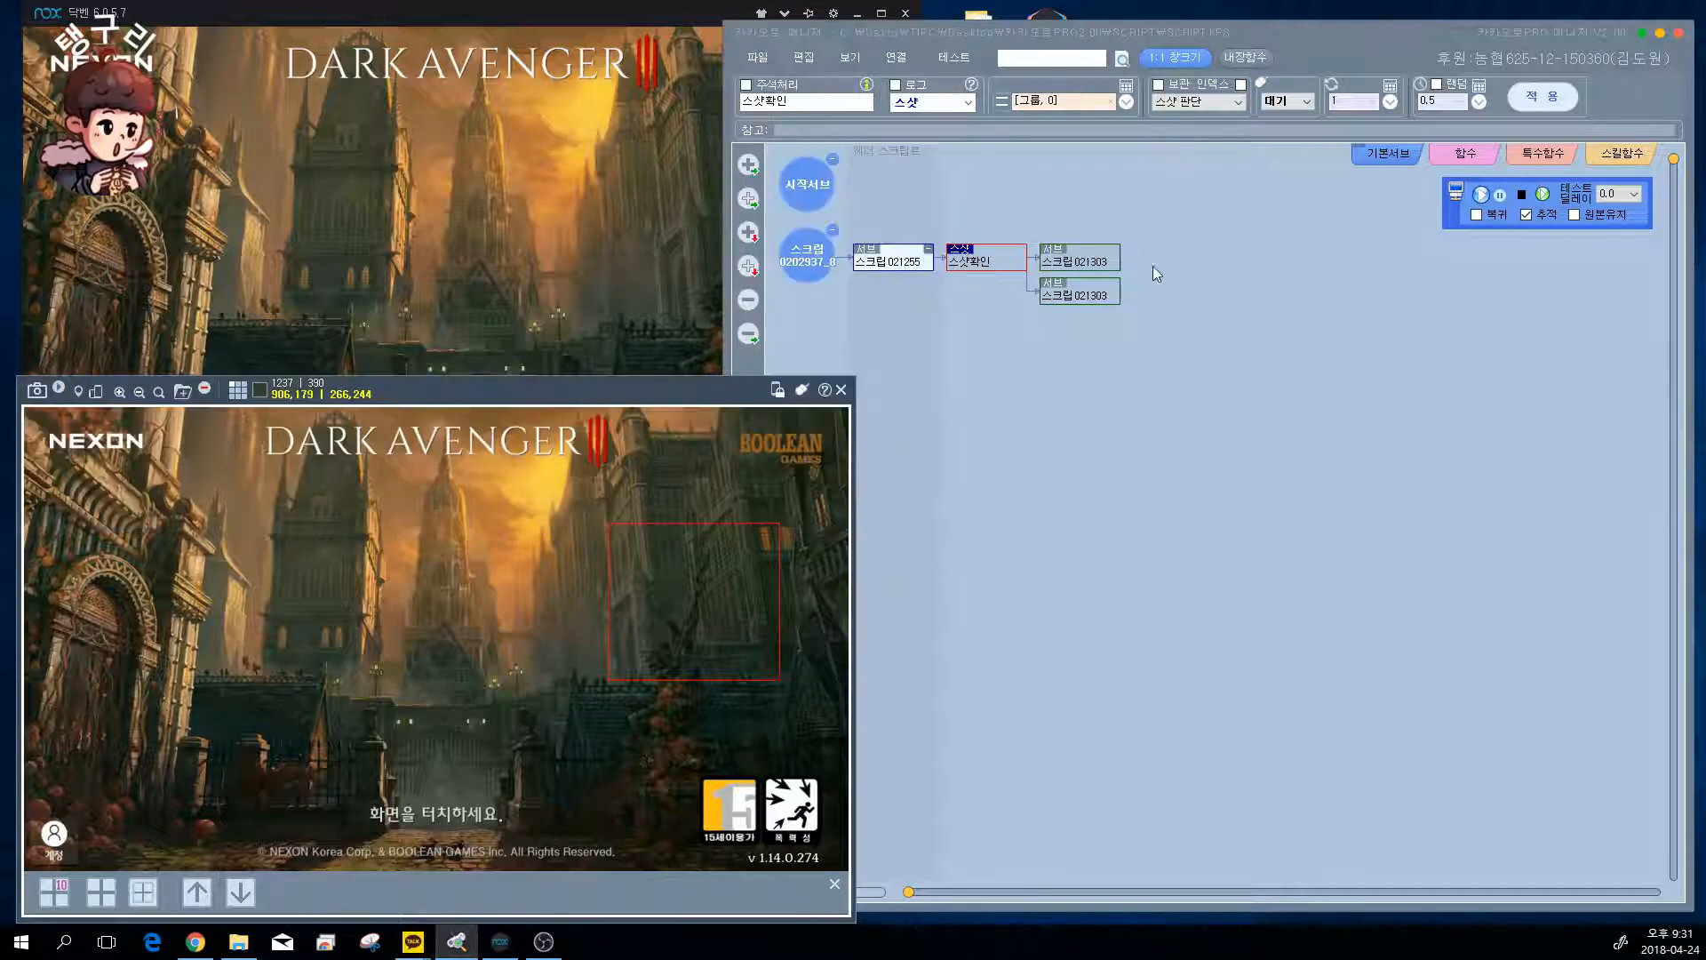
left_click(1545, 195)
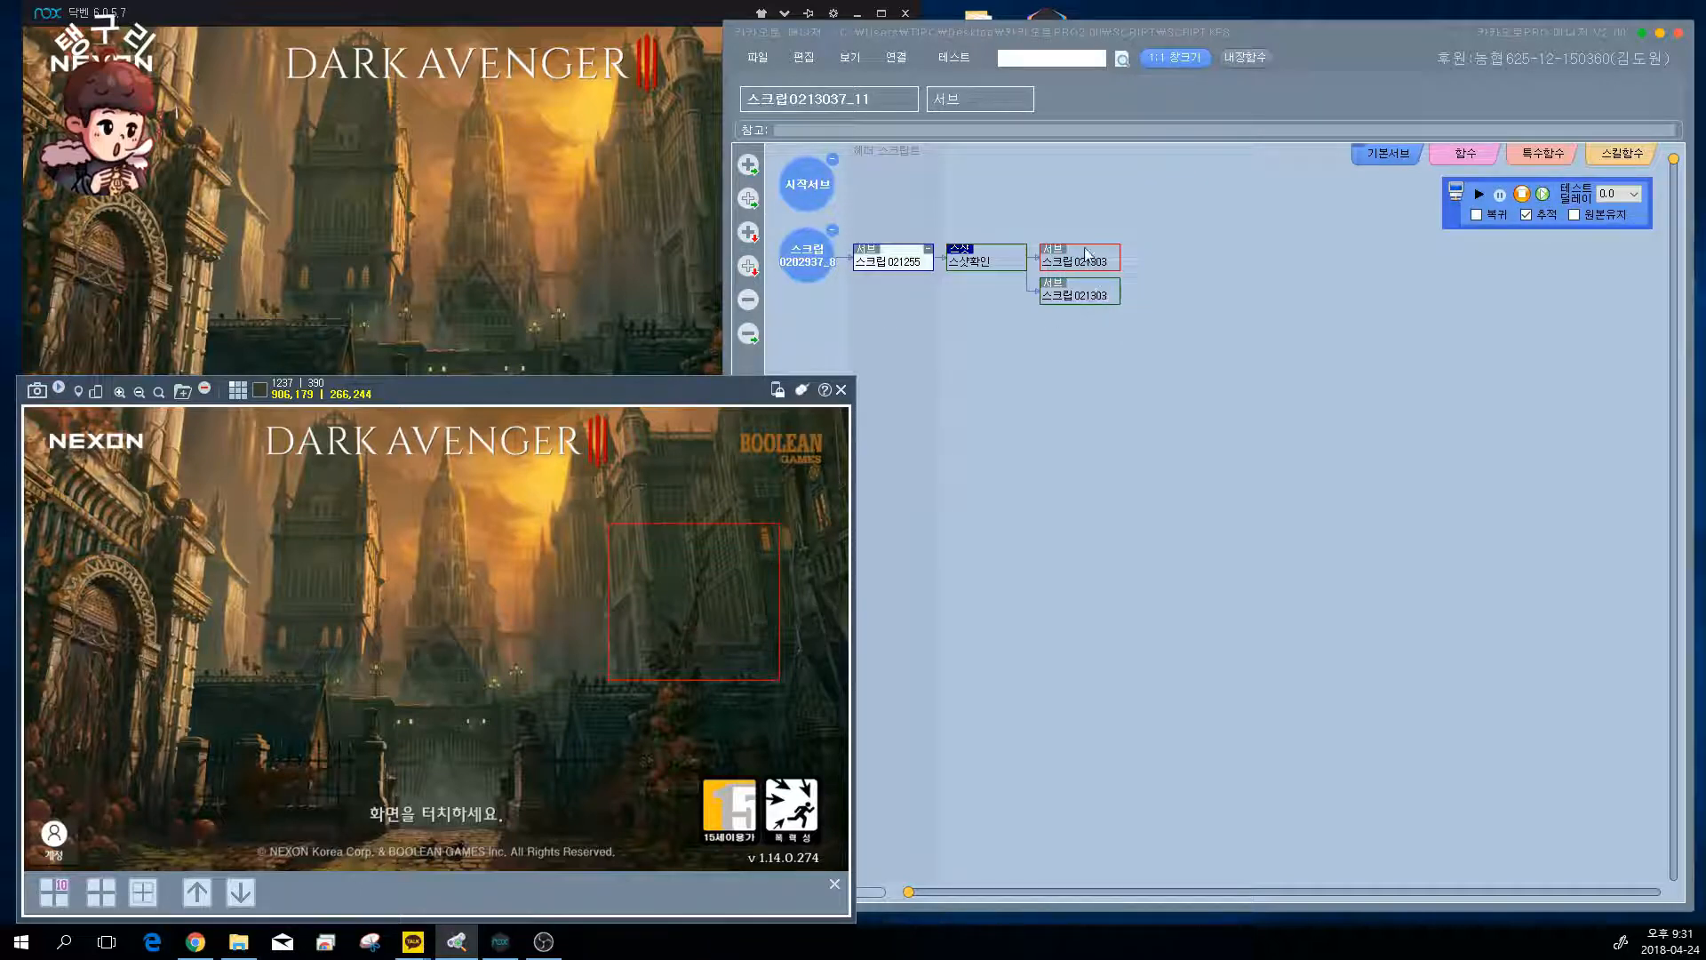
left_click(1521, 196)
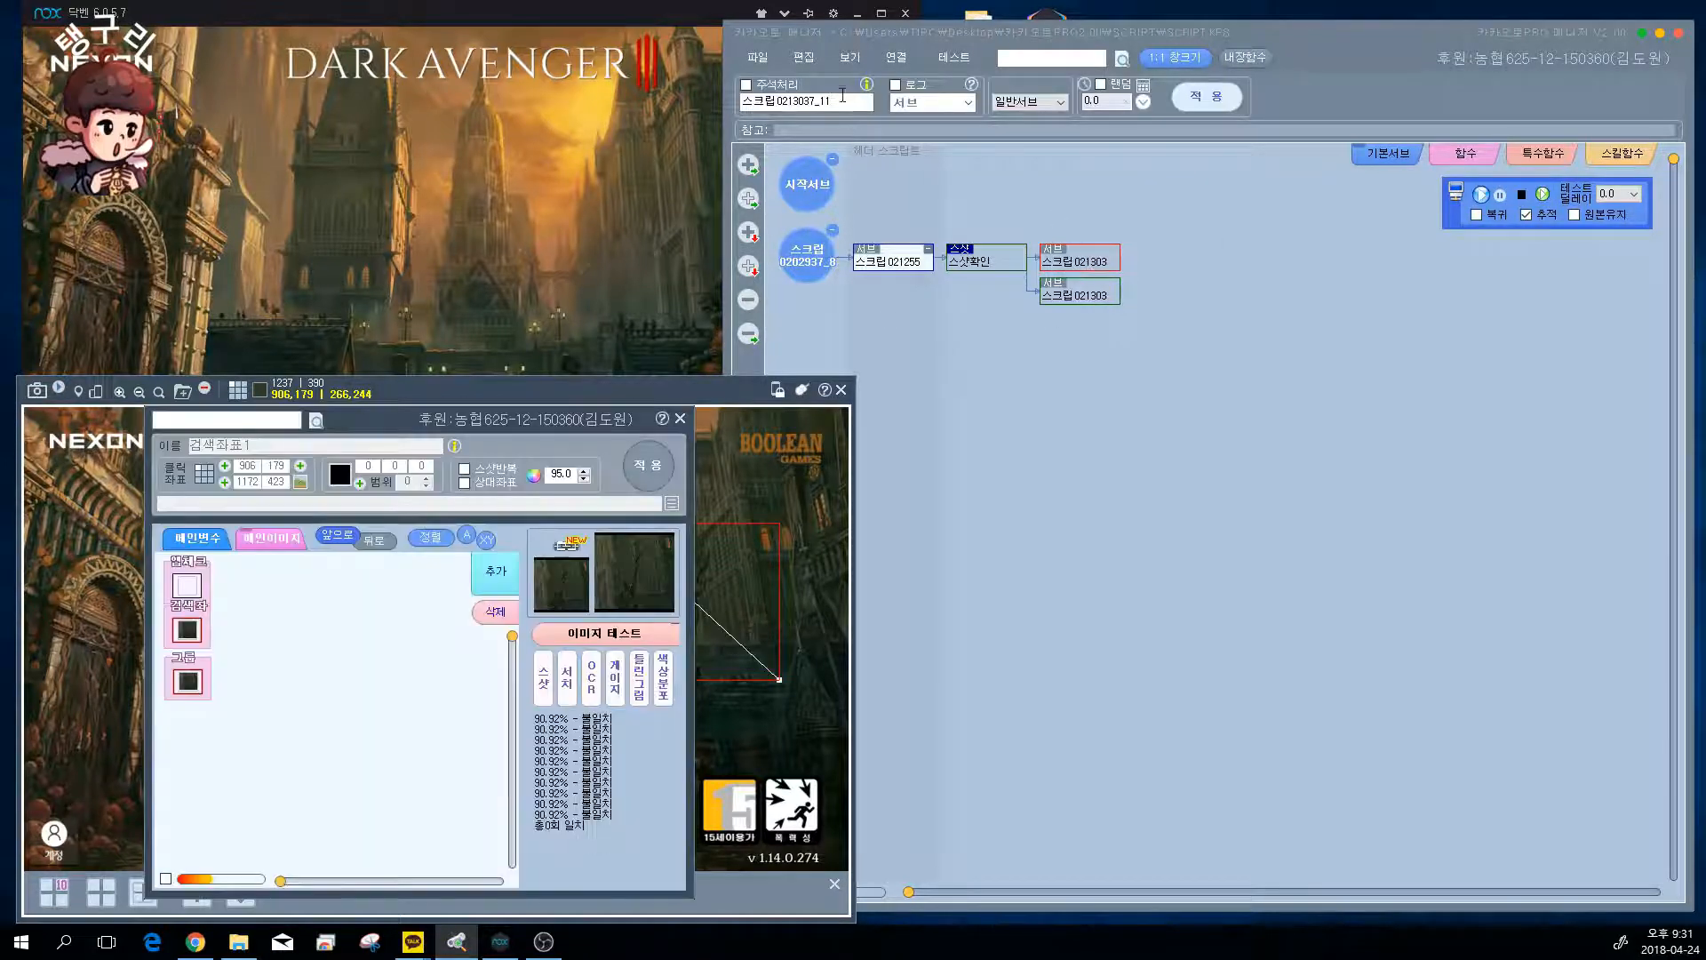
- Rename the upper branch script 판단성공 and the lower branch script 판단실패, applying each name
type("판단중")
left_click(1207, 96)
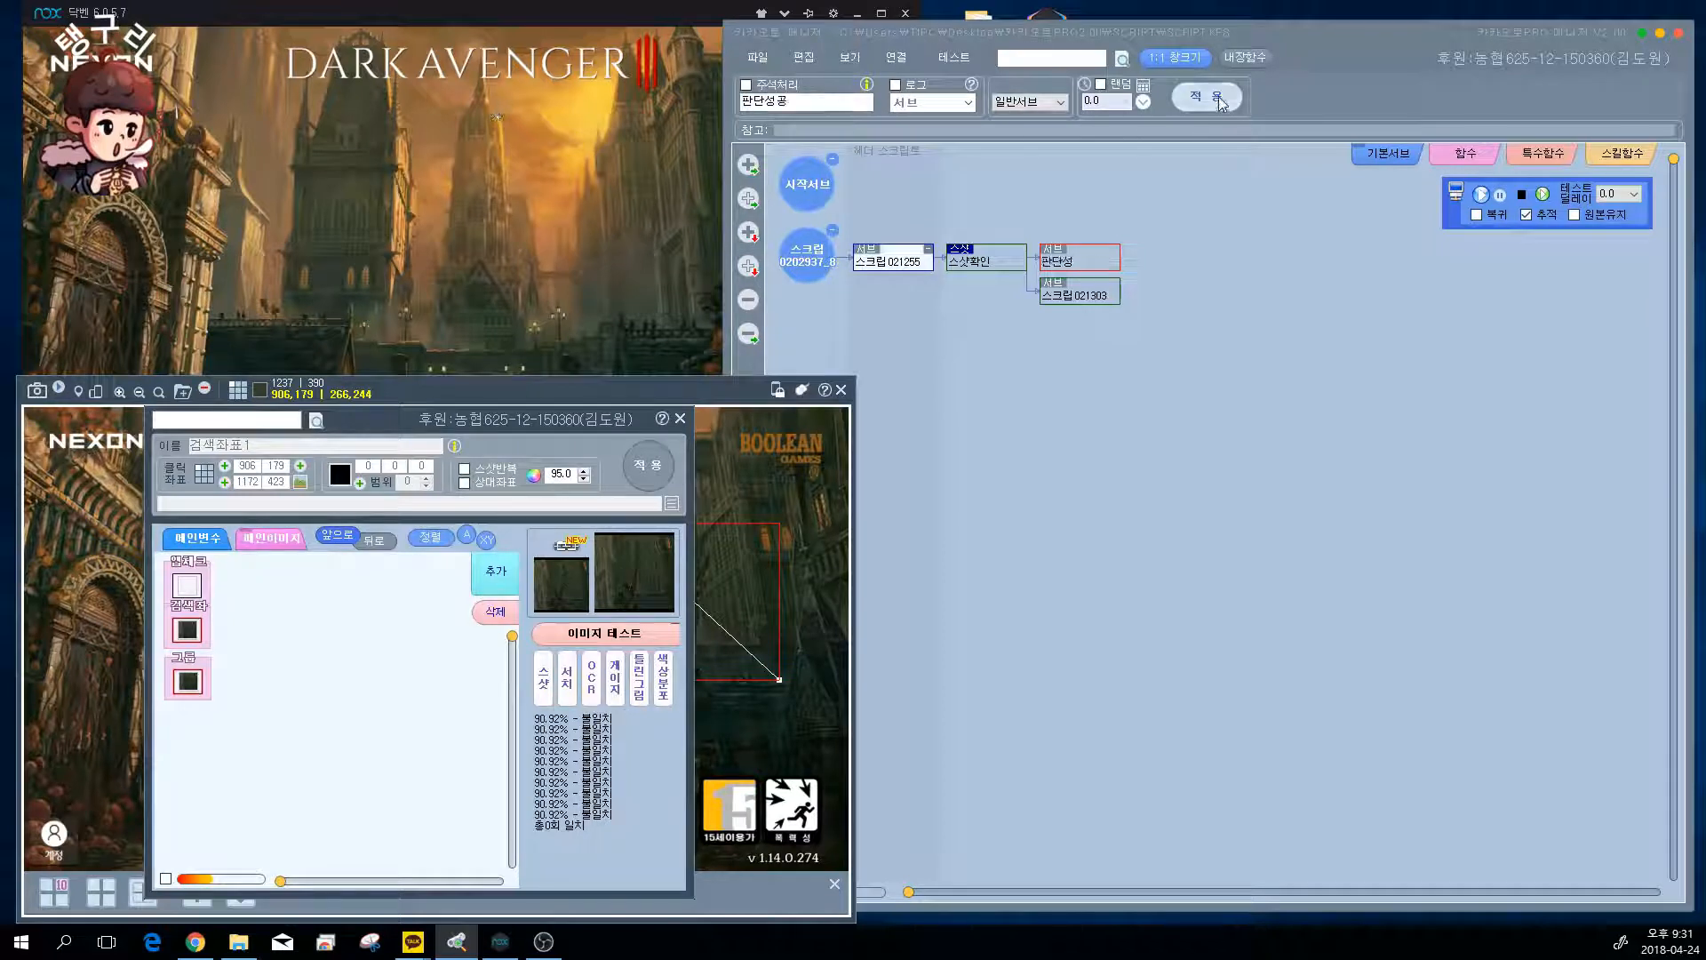
left_click(1075, 296)
type("판")
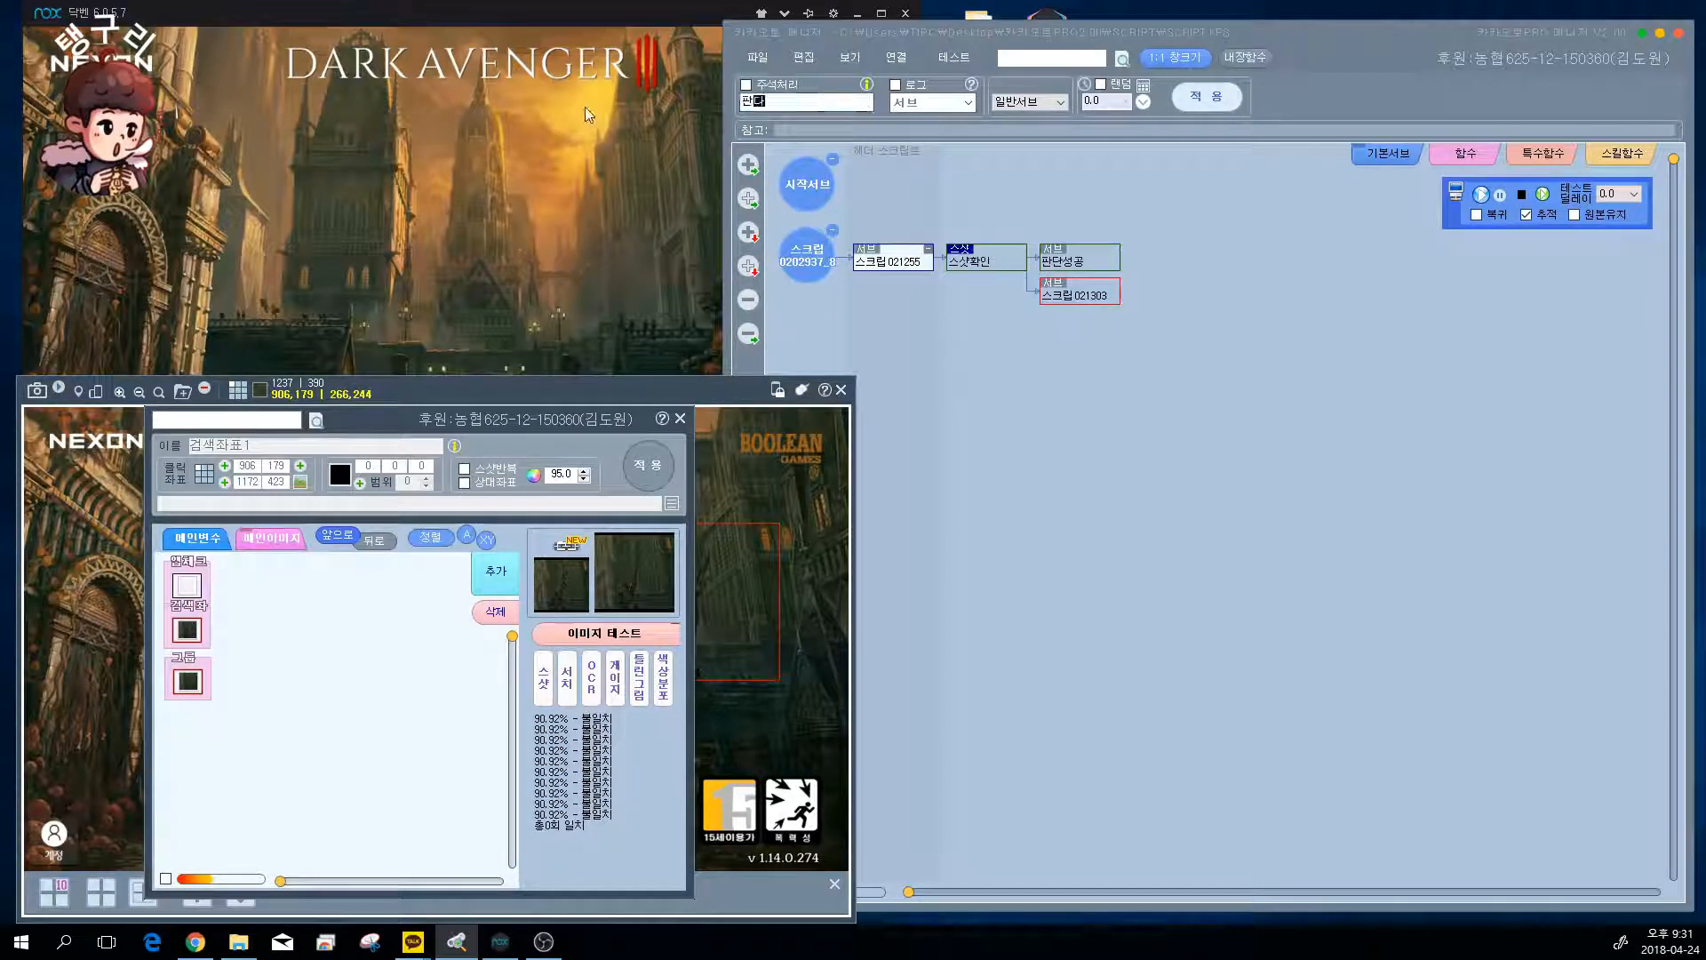
type("단실패")
left_click(1206, 98)
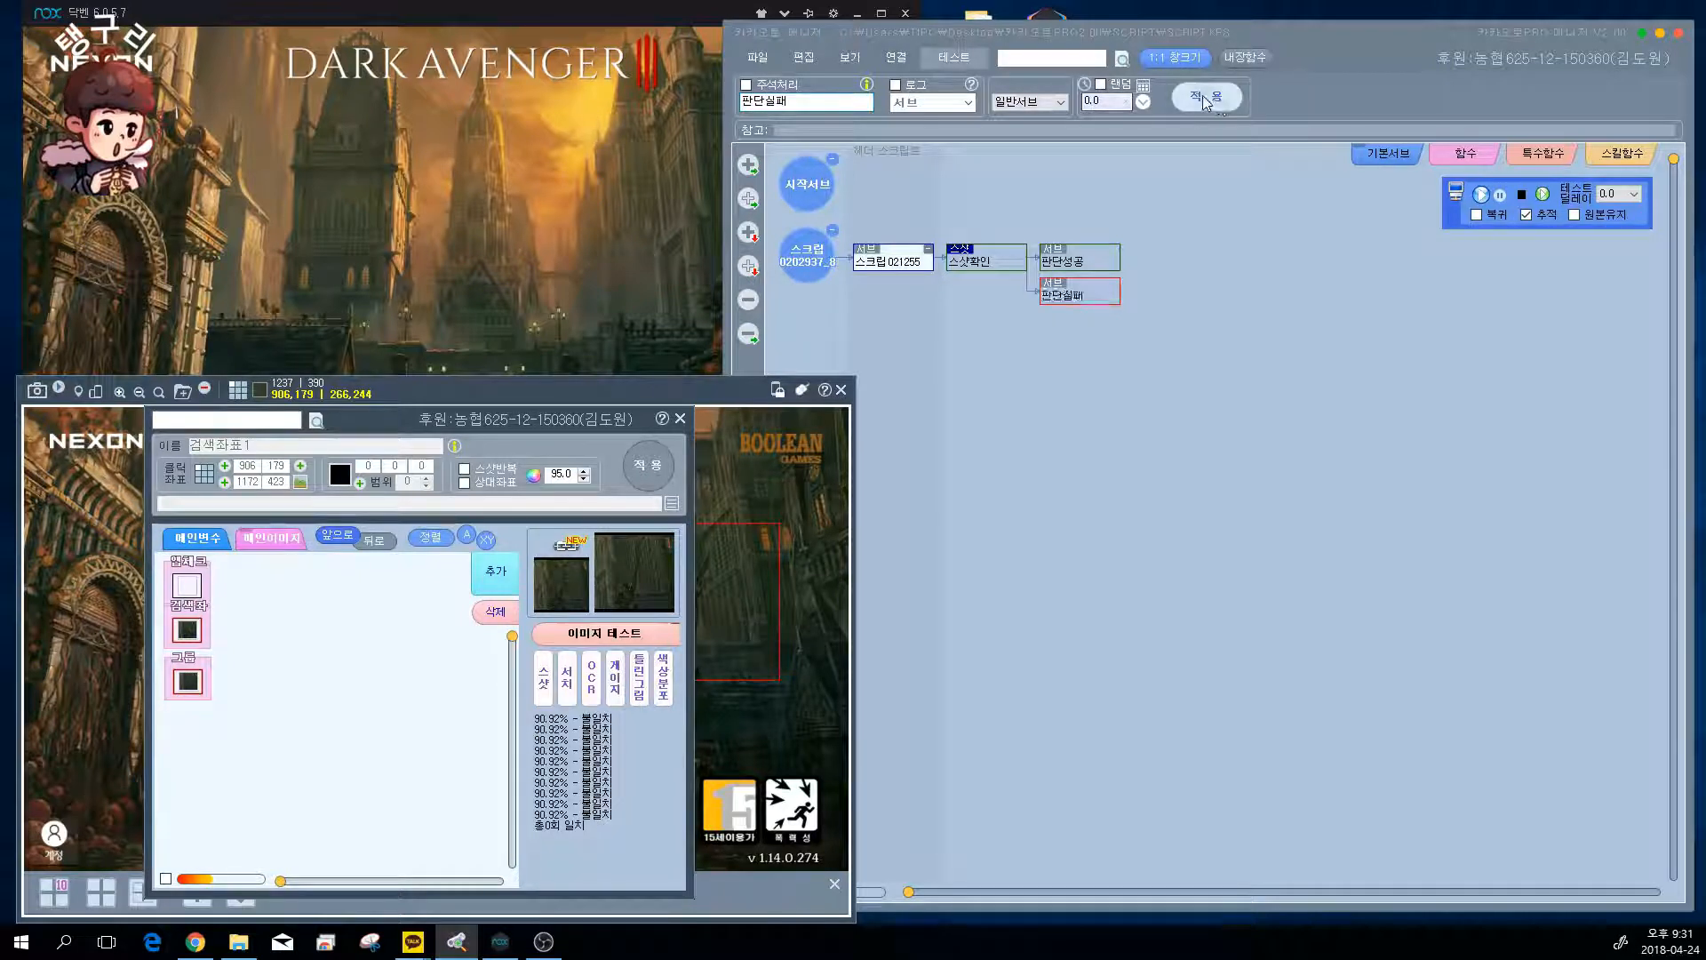
- Test-run the 스샷확인 script against the game's title screen and stop the test
left_click(985, 256)
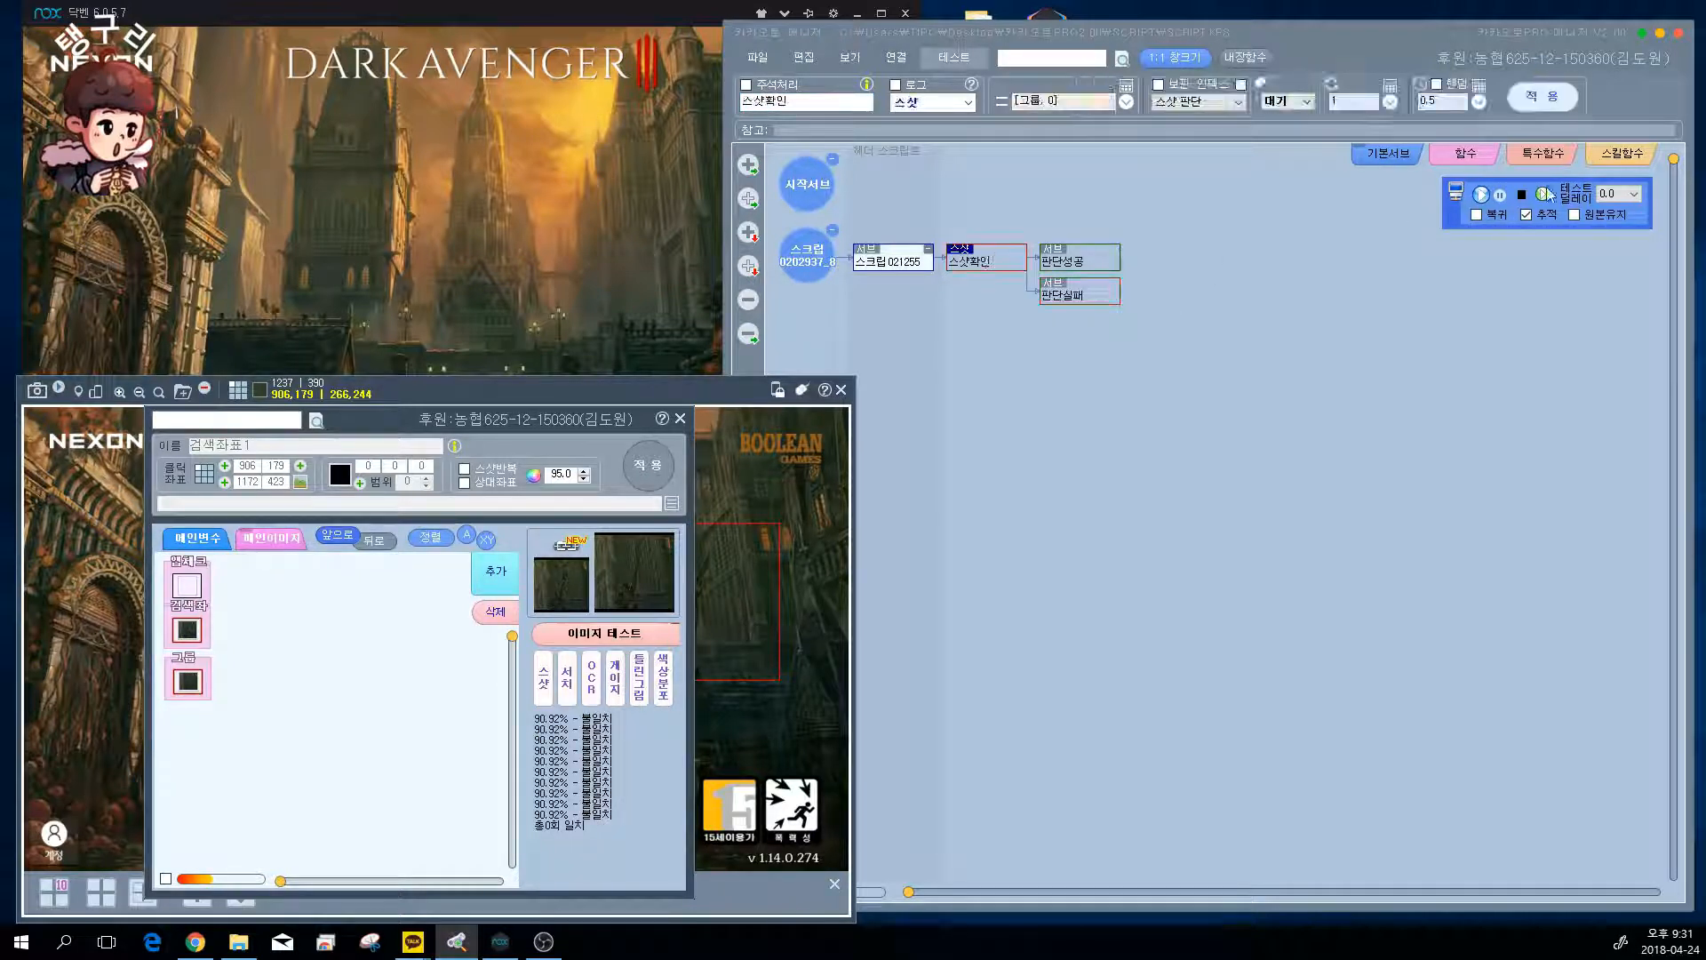
left_click(1481, 194)
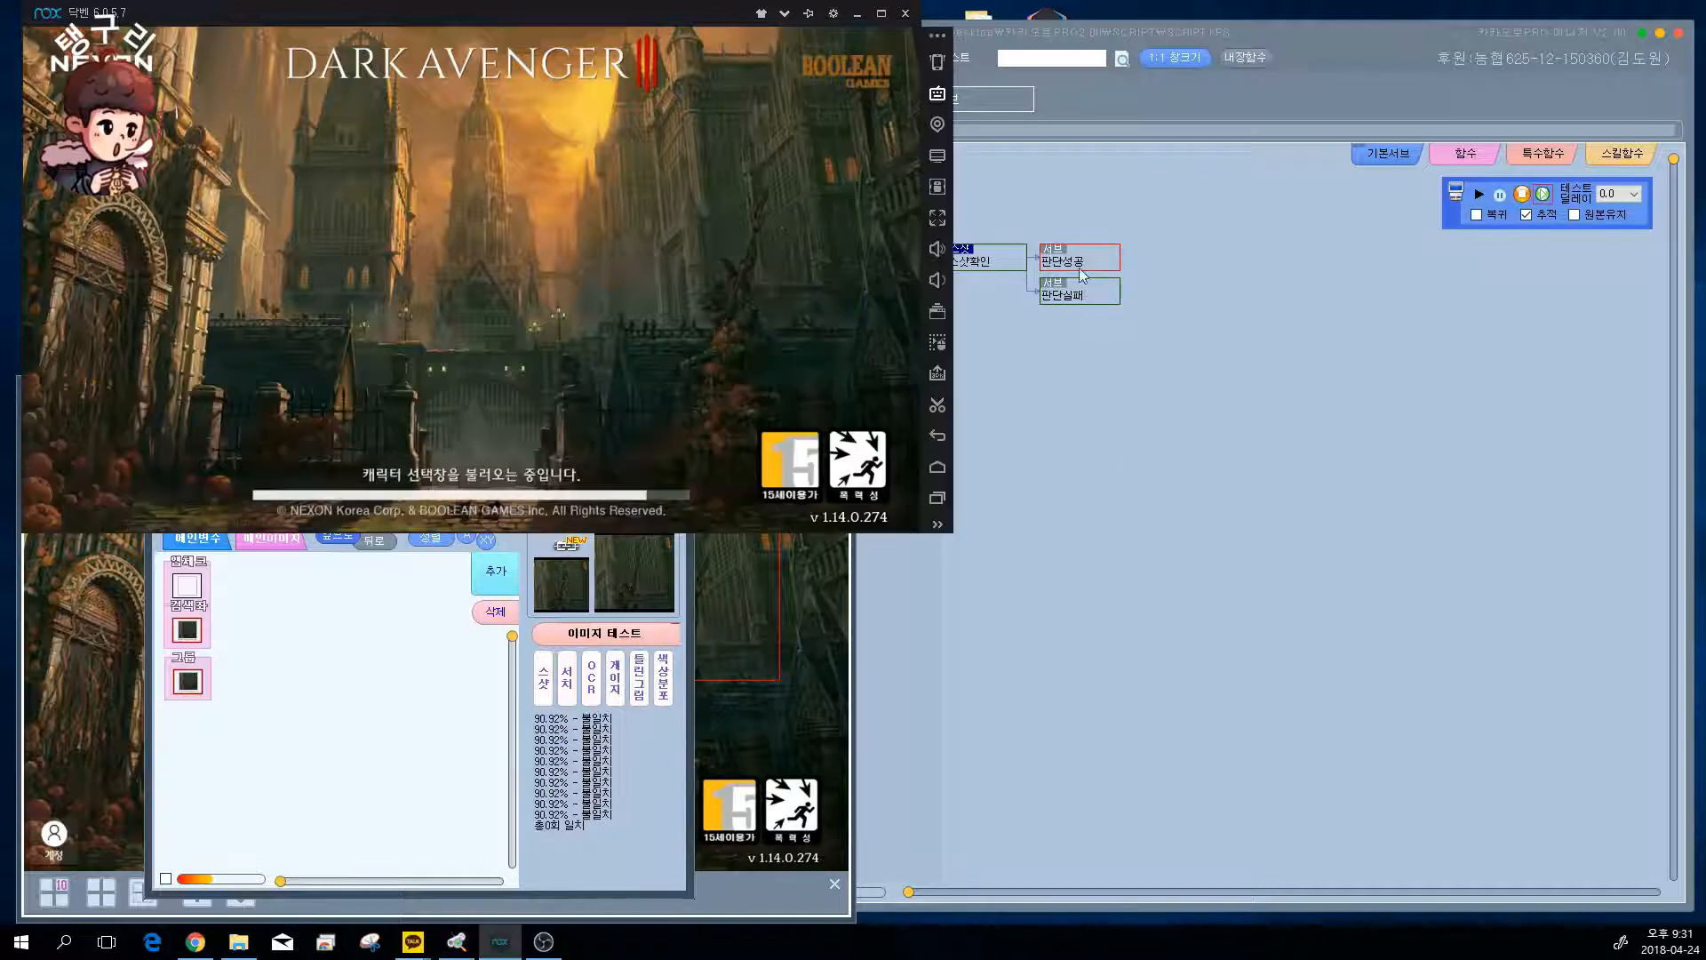
left_click(1012, 267)
left_click(1522, 195)
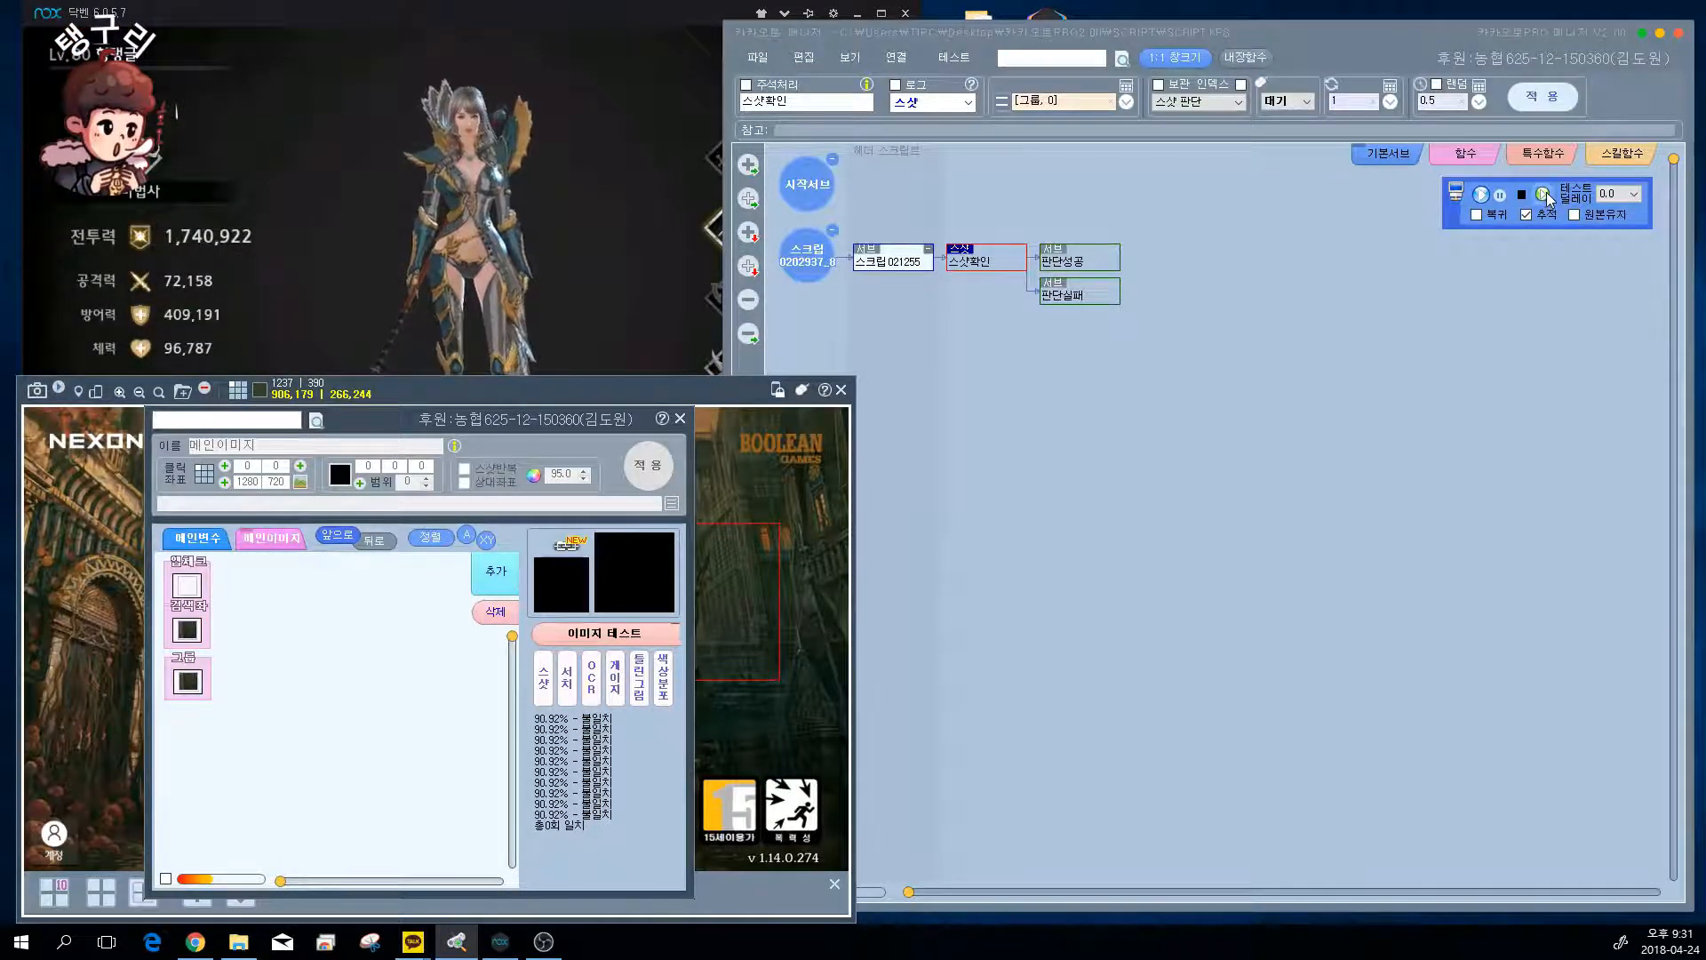
- Test-run the 스샷확인 script against the character selection screen, check the 판단성공 and 판단실패 branches, and stop the test
left_click(1544, 195)
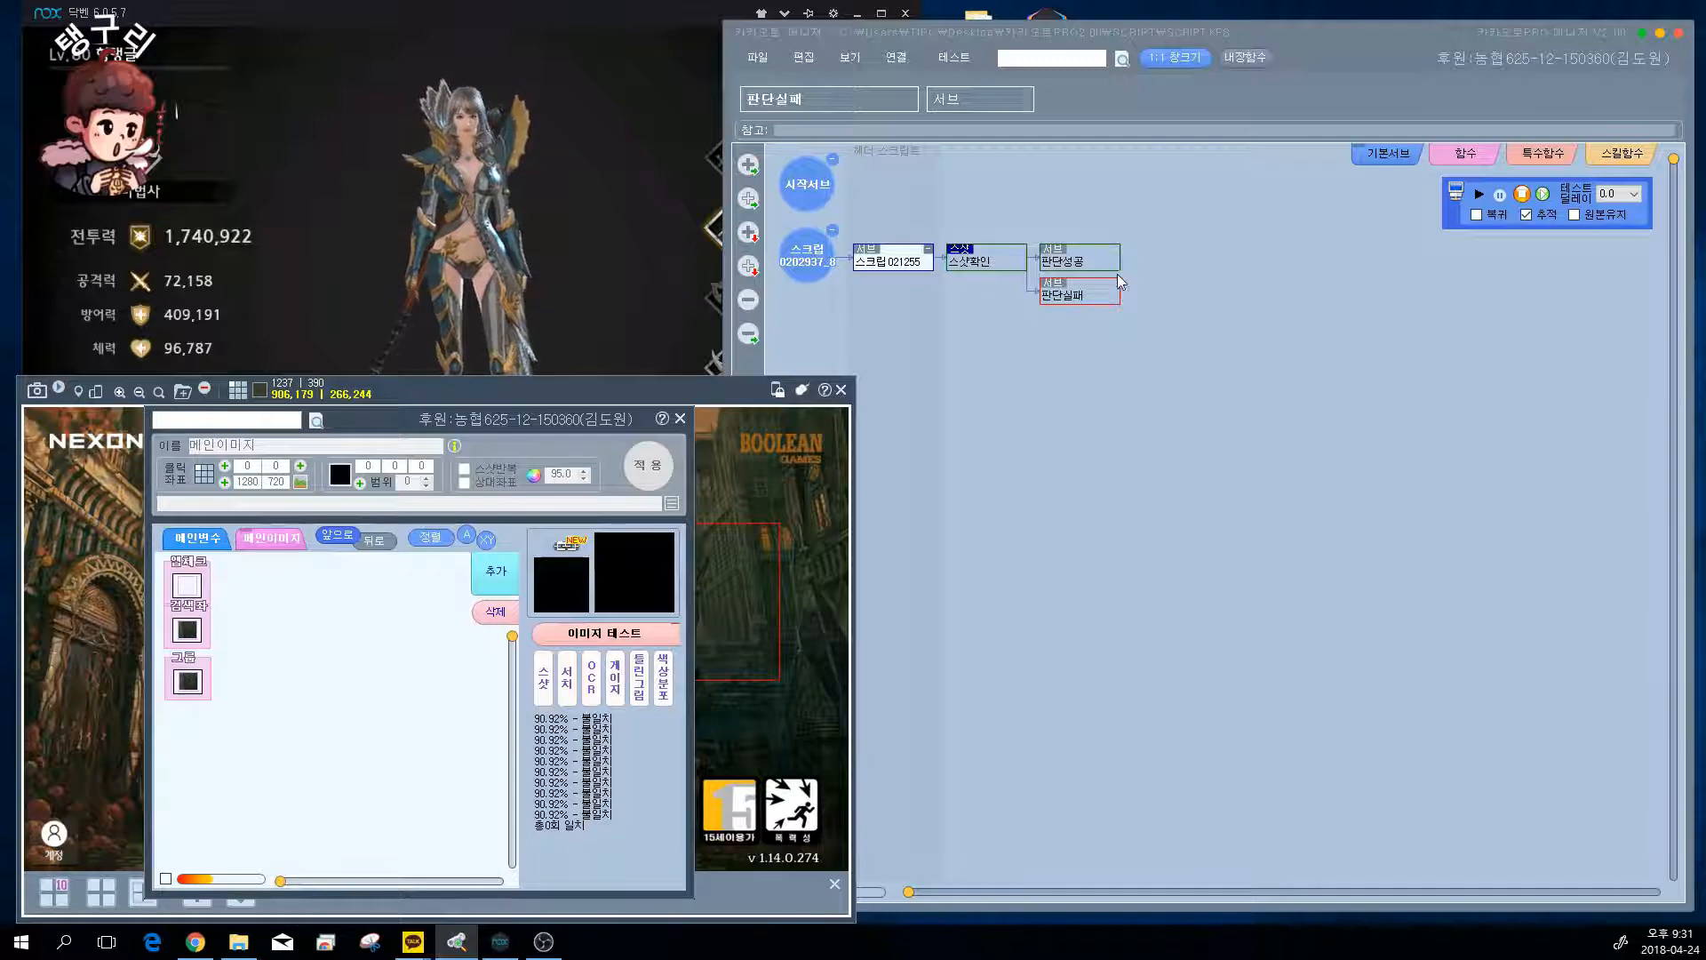
left_click(746, 576)
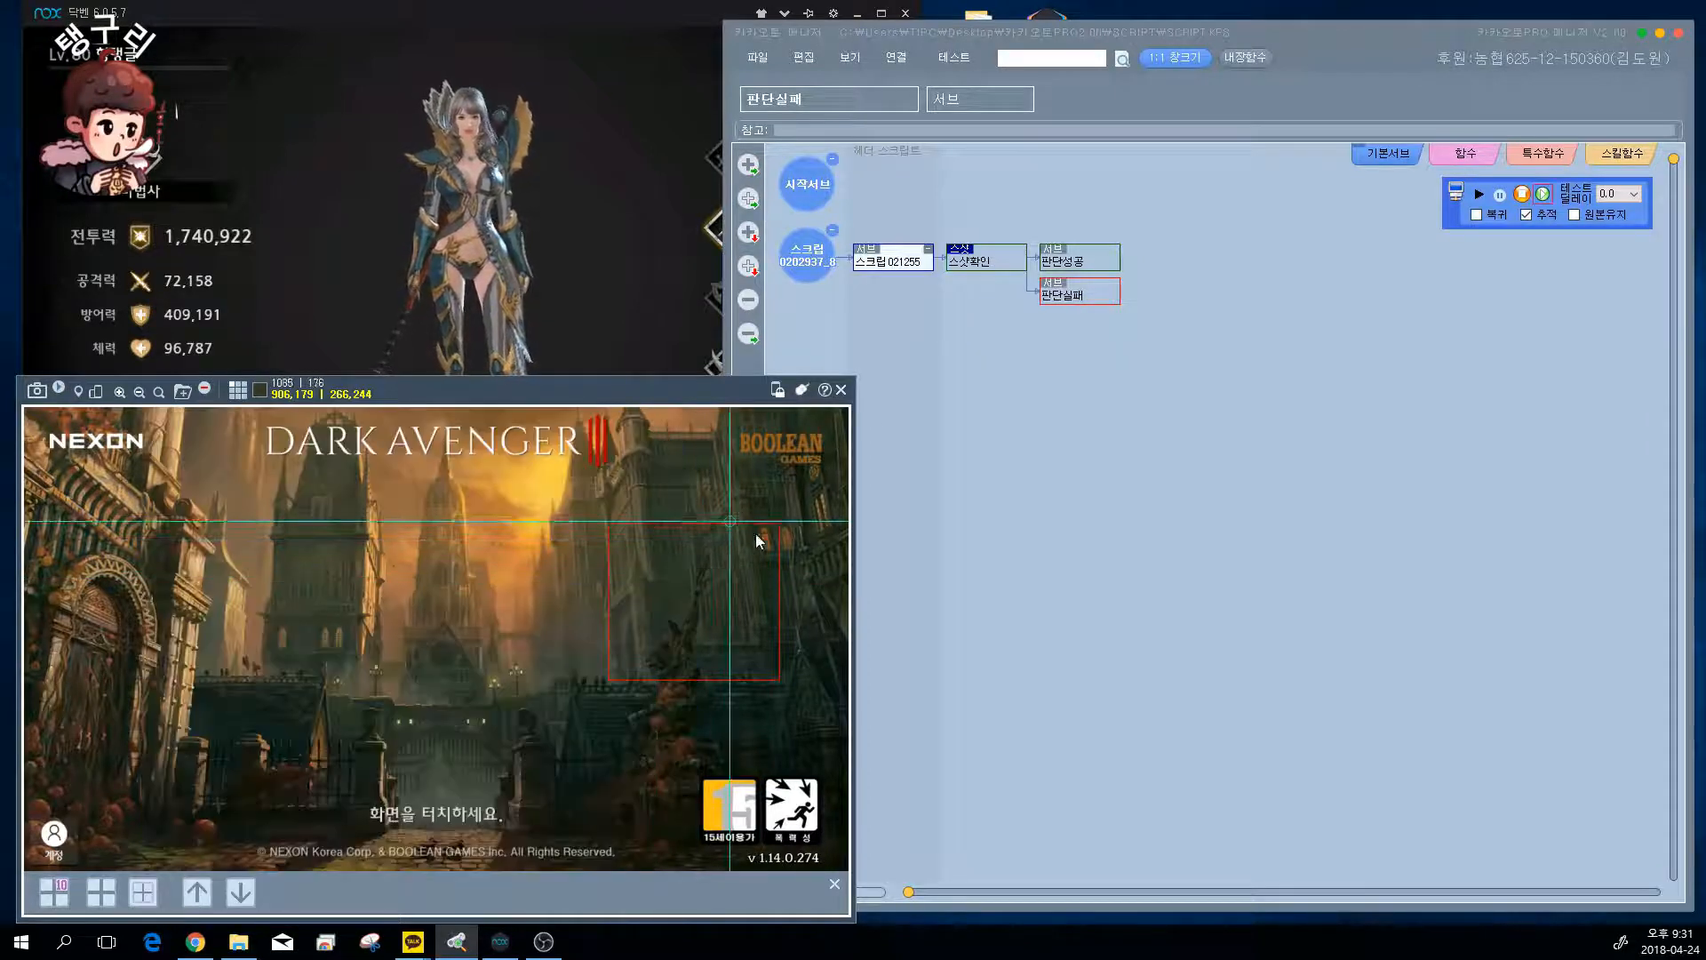
left_click(1088, 255)
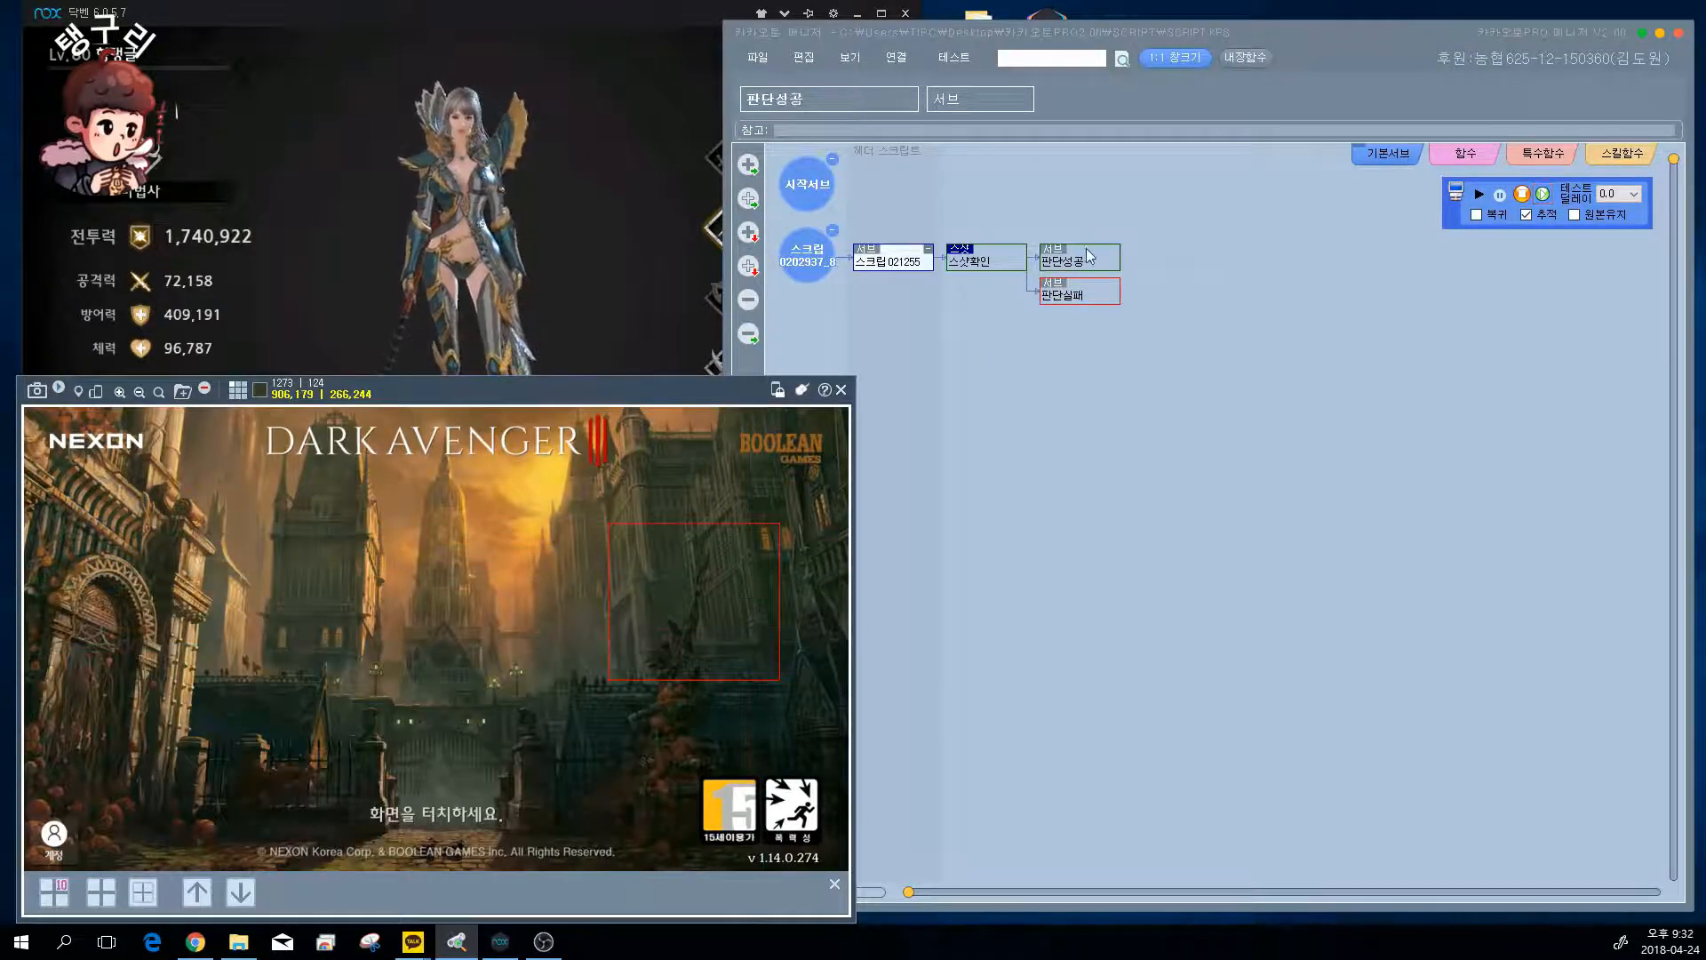
left_click(1101, 297)
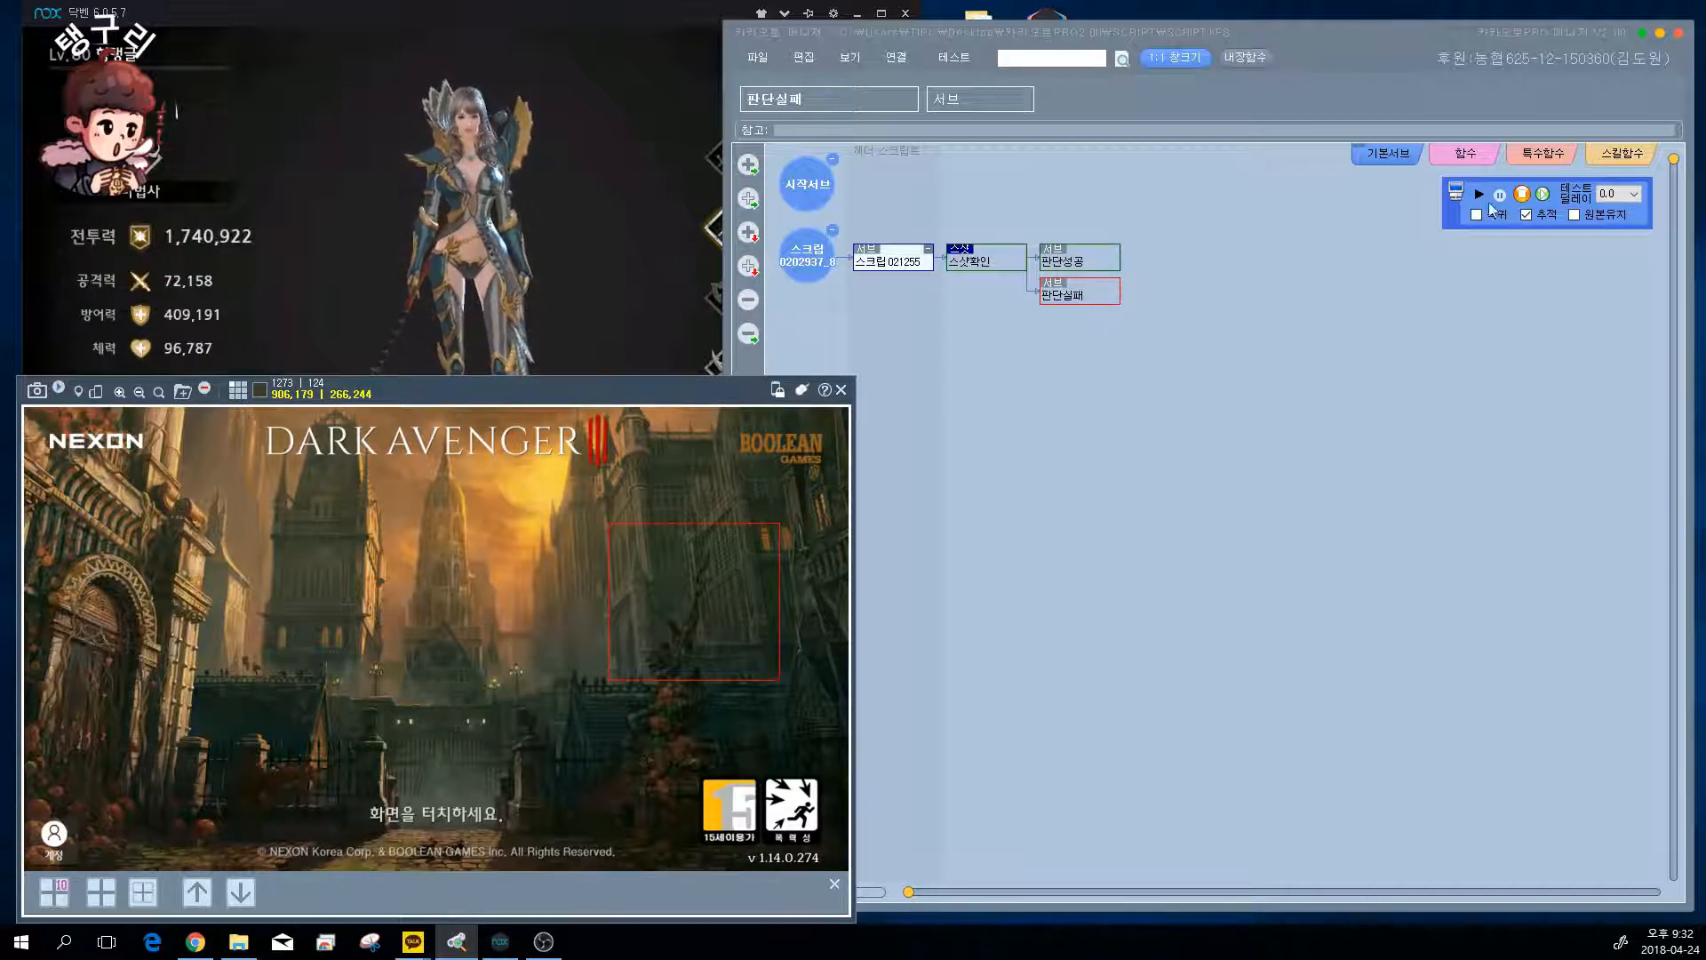
left_click(1523, 195)
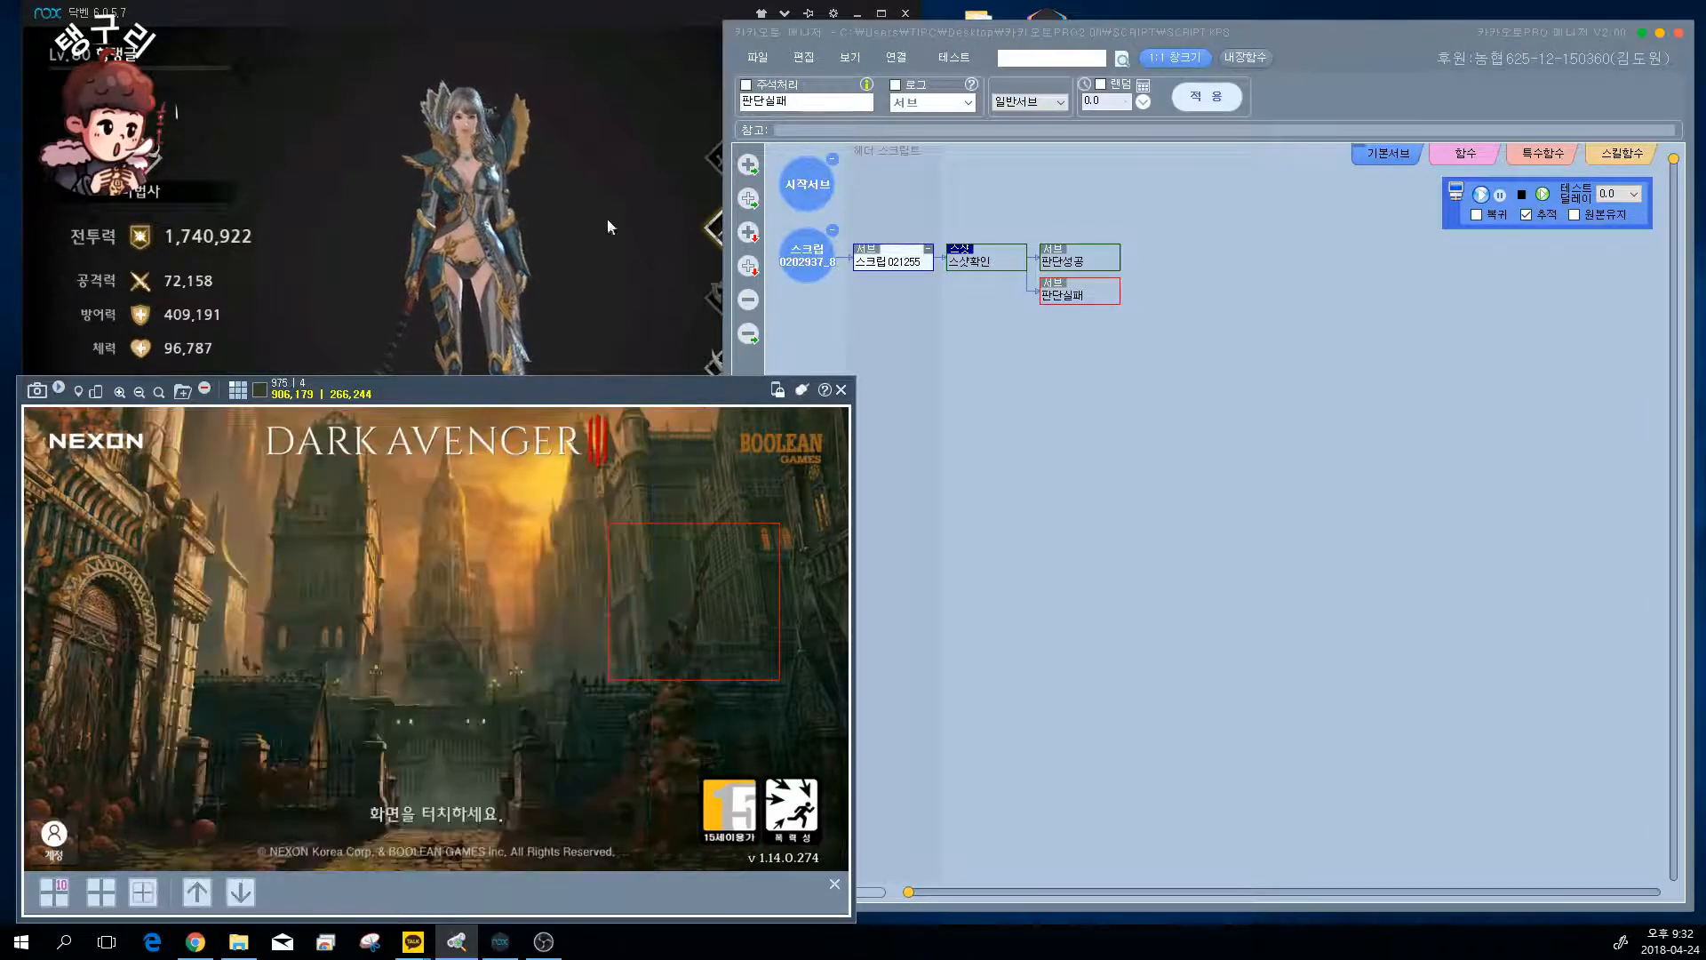
- Leave the character selection in the Nox emulator to reload the game, and return to the script manager
left_click(646, 16)
left_click(894, 55)
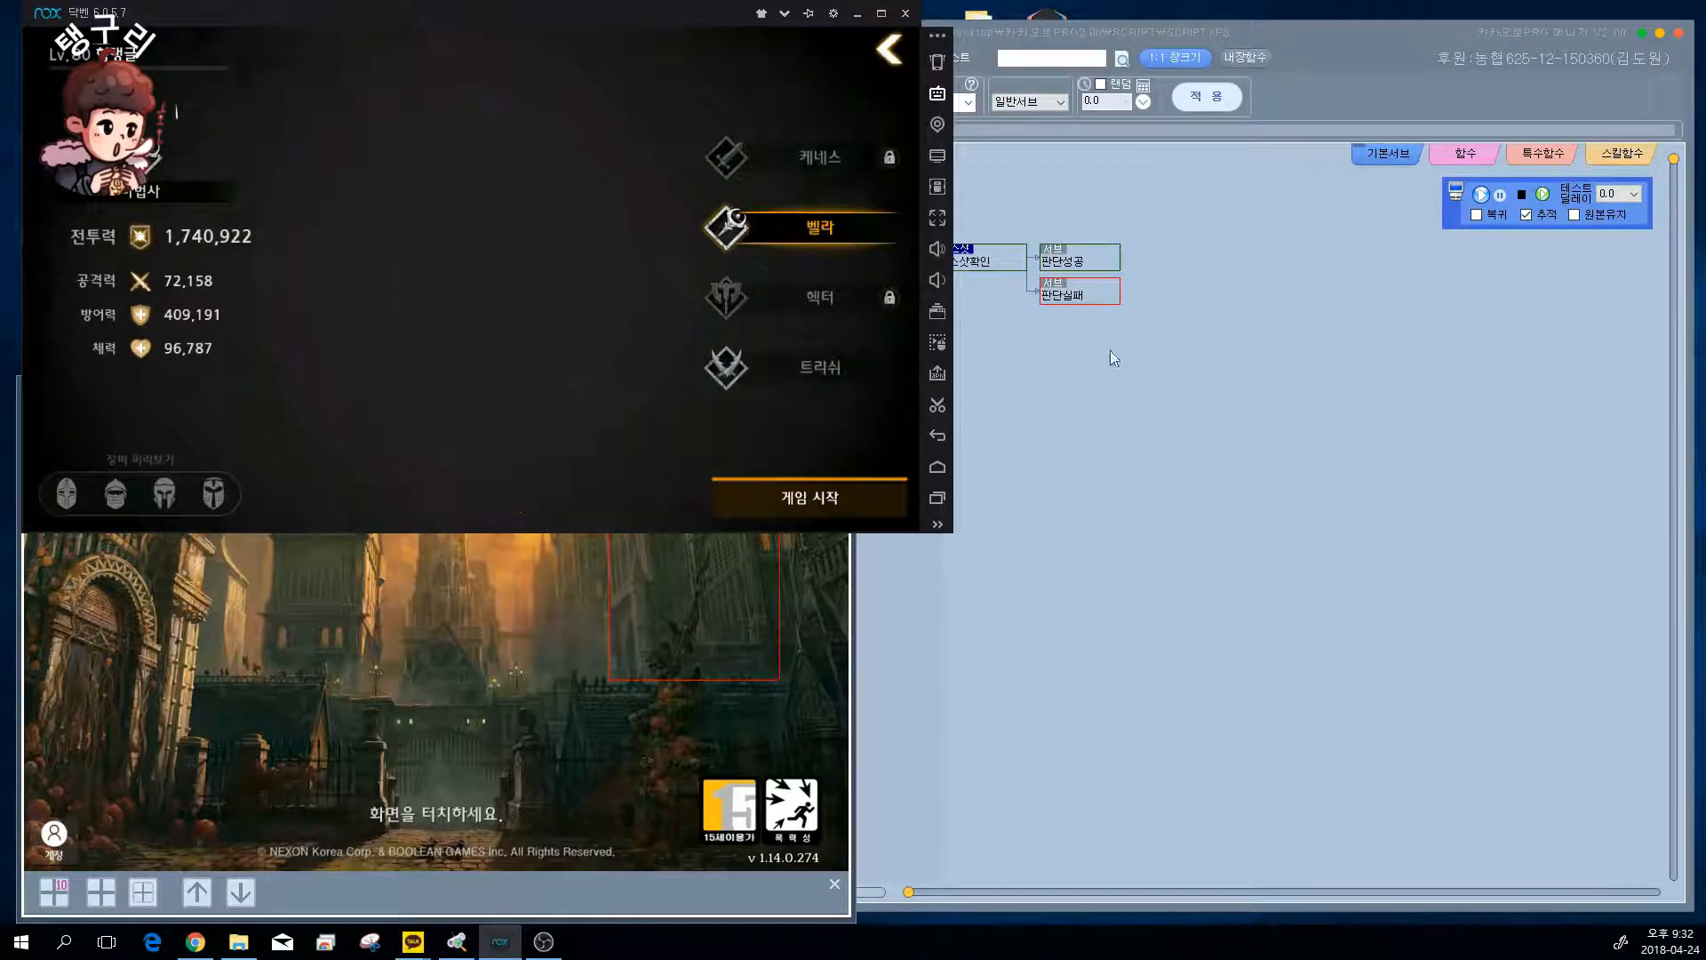
left_click(802, 635)
left_click(1230, 455)
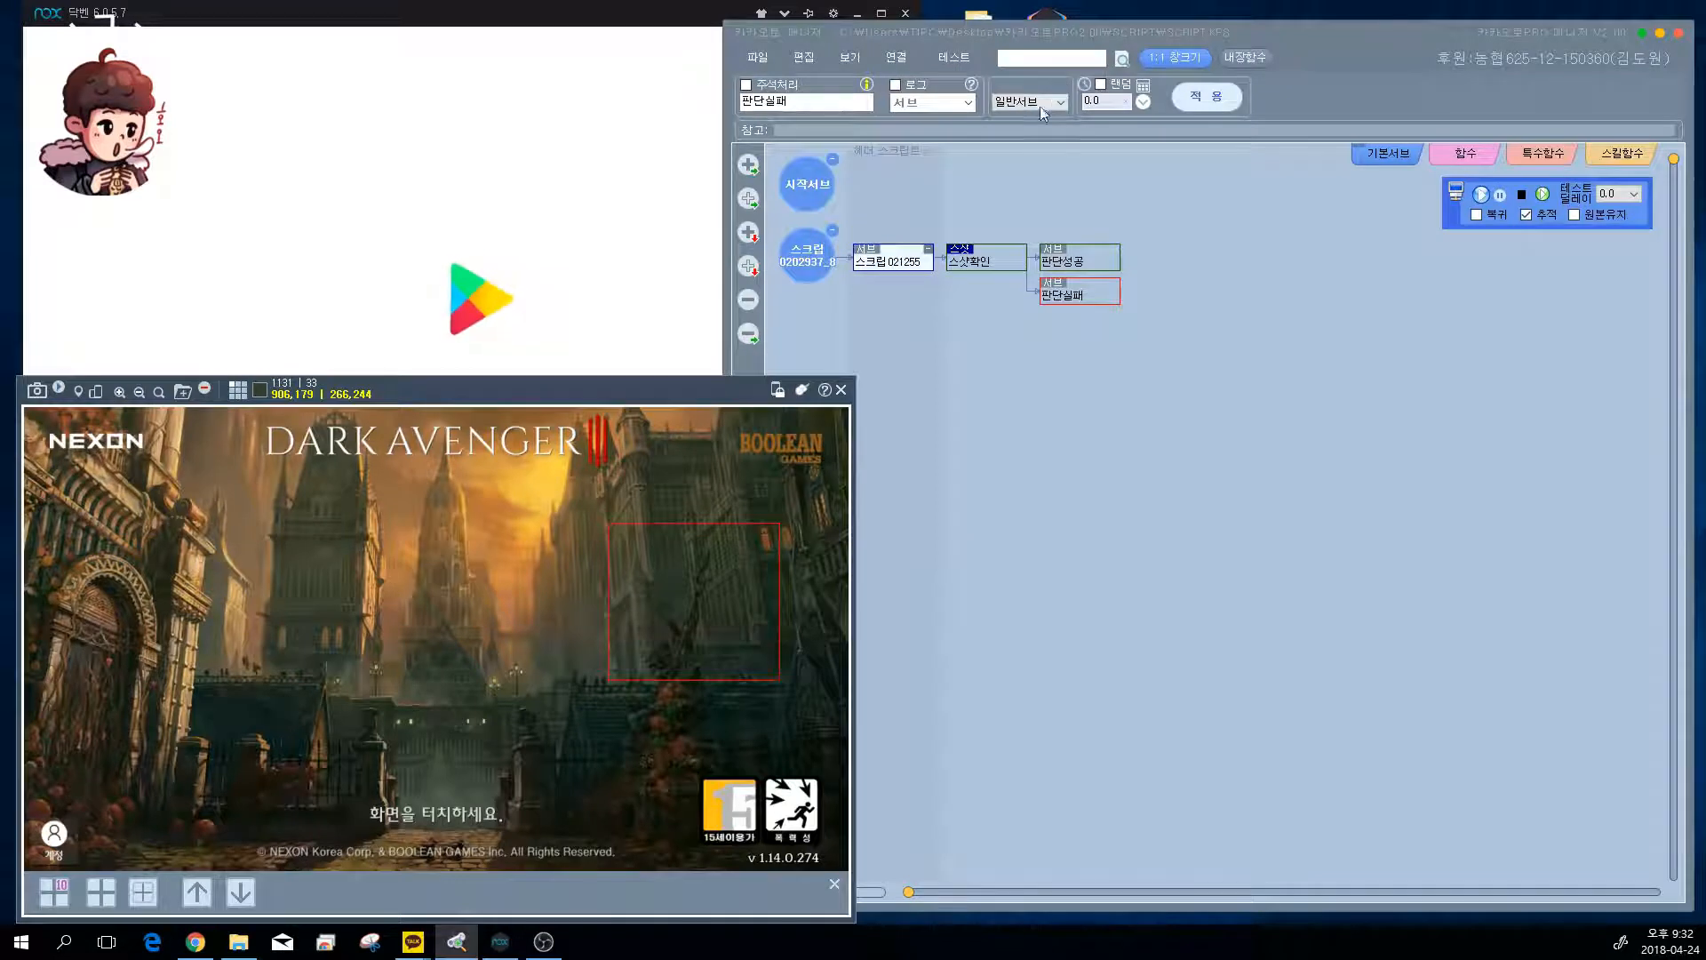
- Set the function of the 스샷확인 script to 스샷 판단실패 and apply it
left_click(987, 259)
left_click(1232, 105)
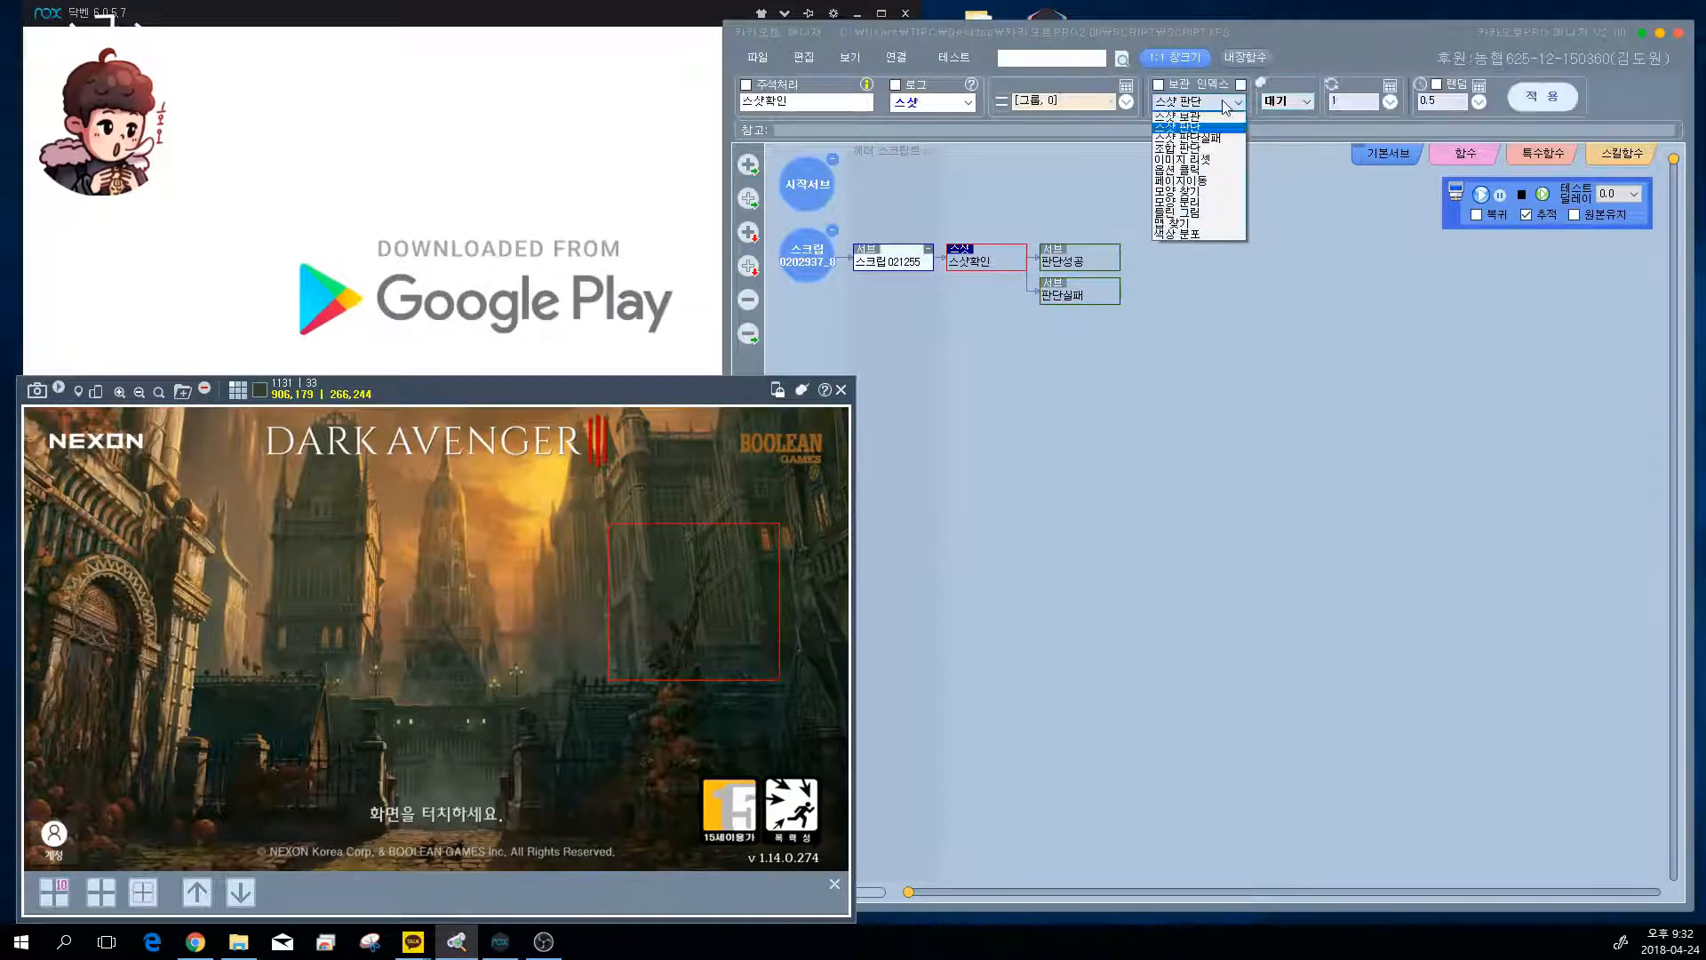
left_click(1217, 139)
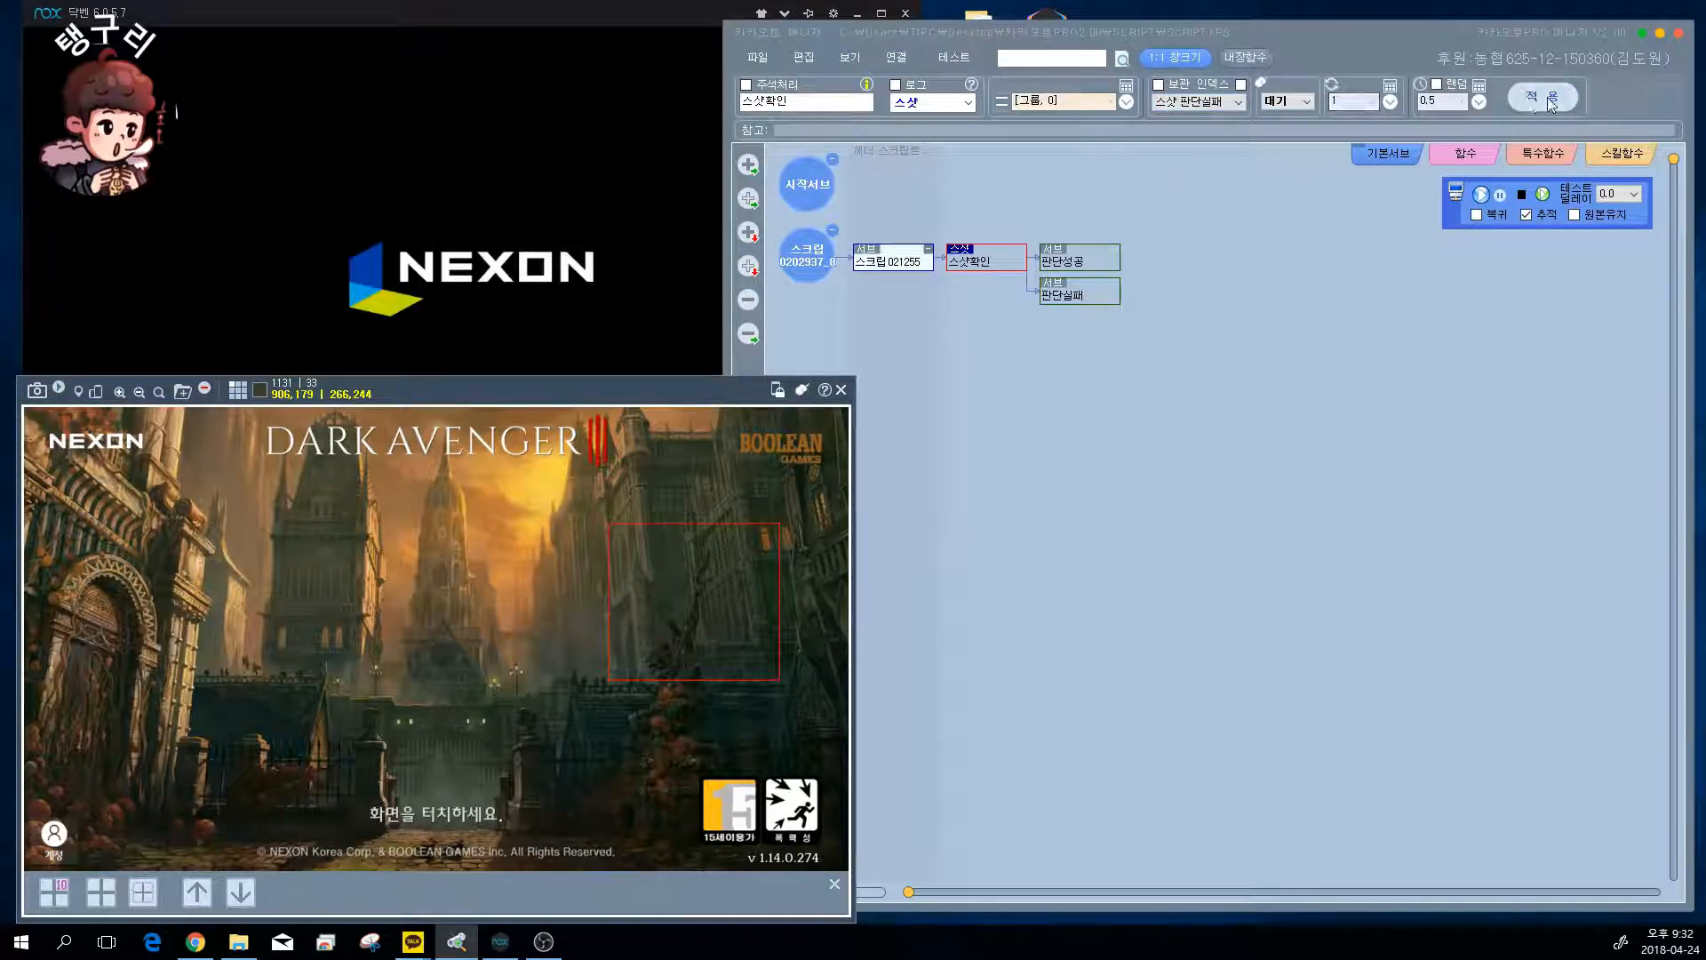
left_click(1548, 104)
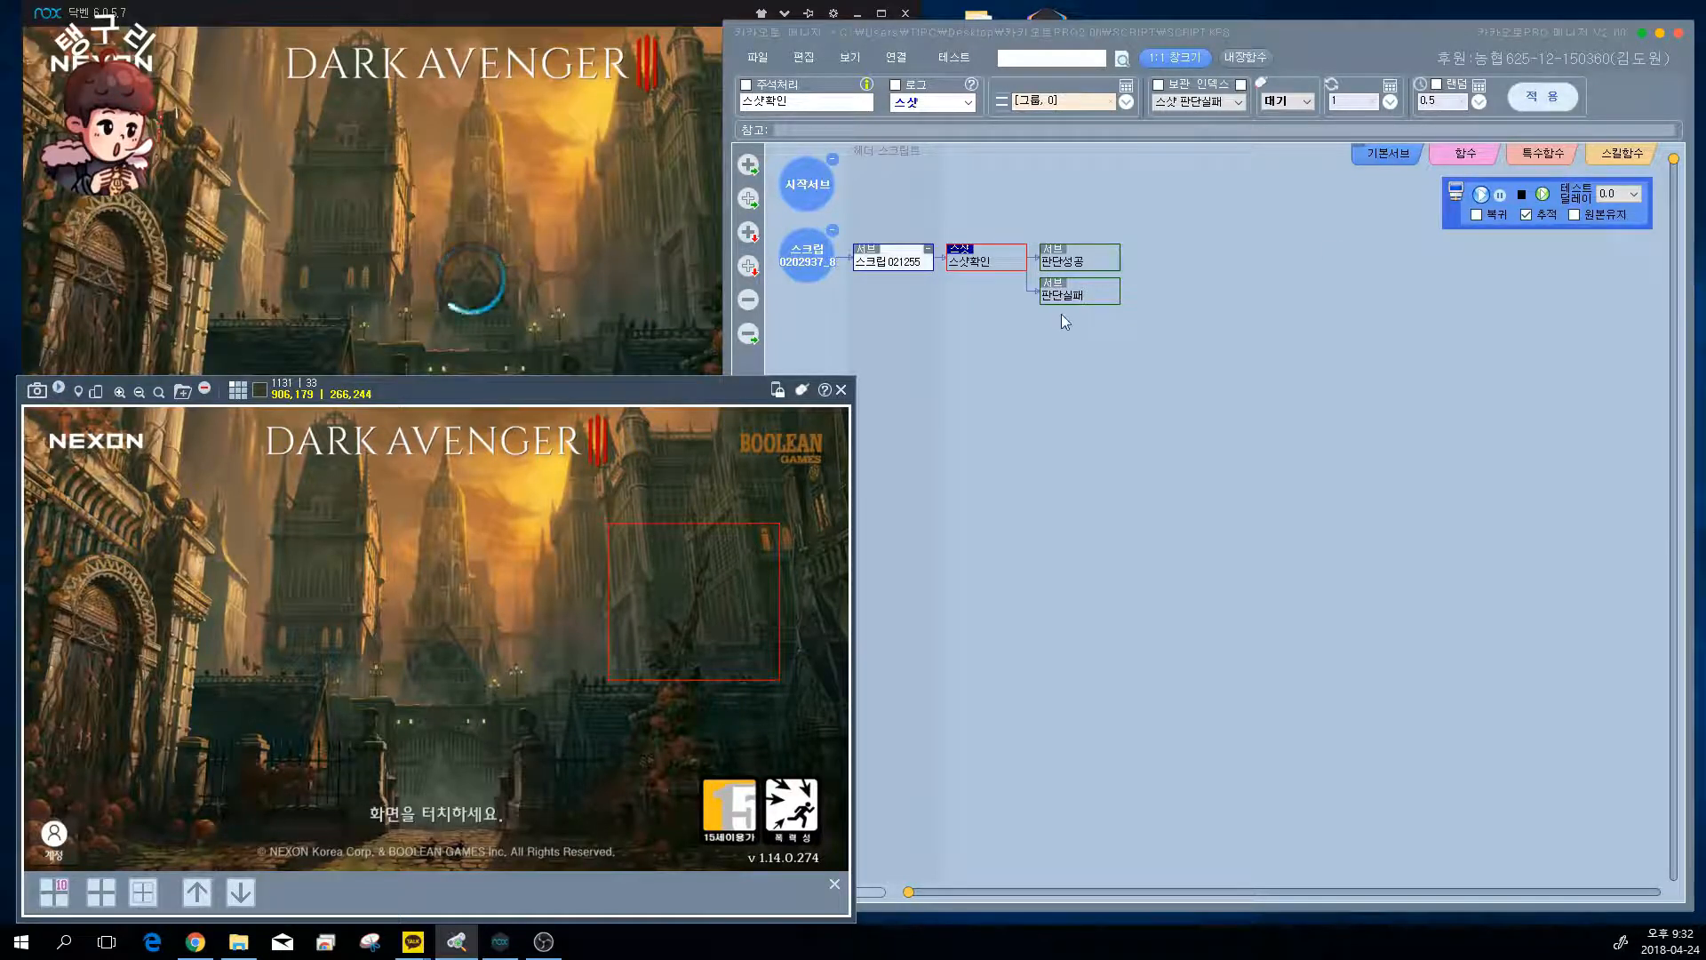
- Move the 판단실패 branch above the 판단성공 branch and reposition the manager window
left_click(1077, 294)
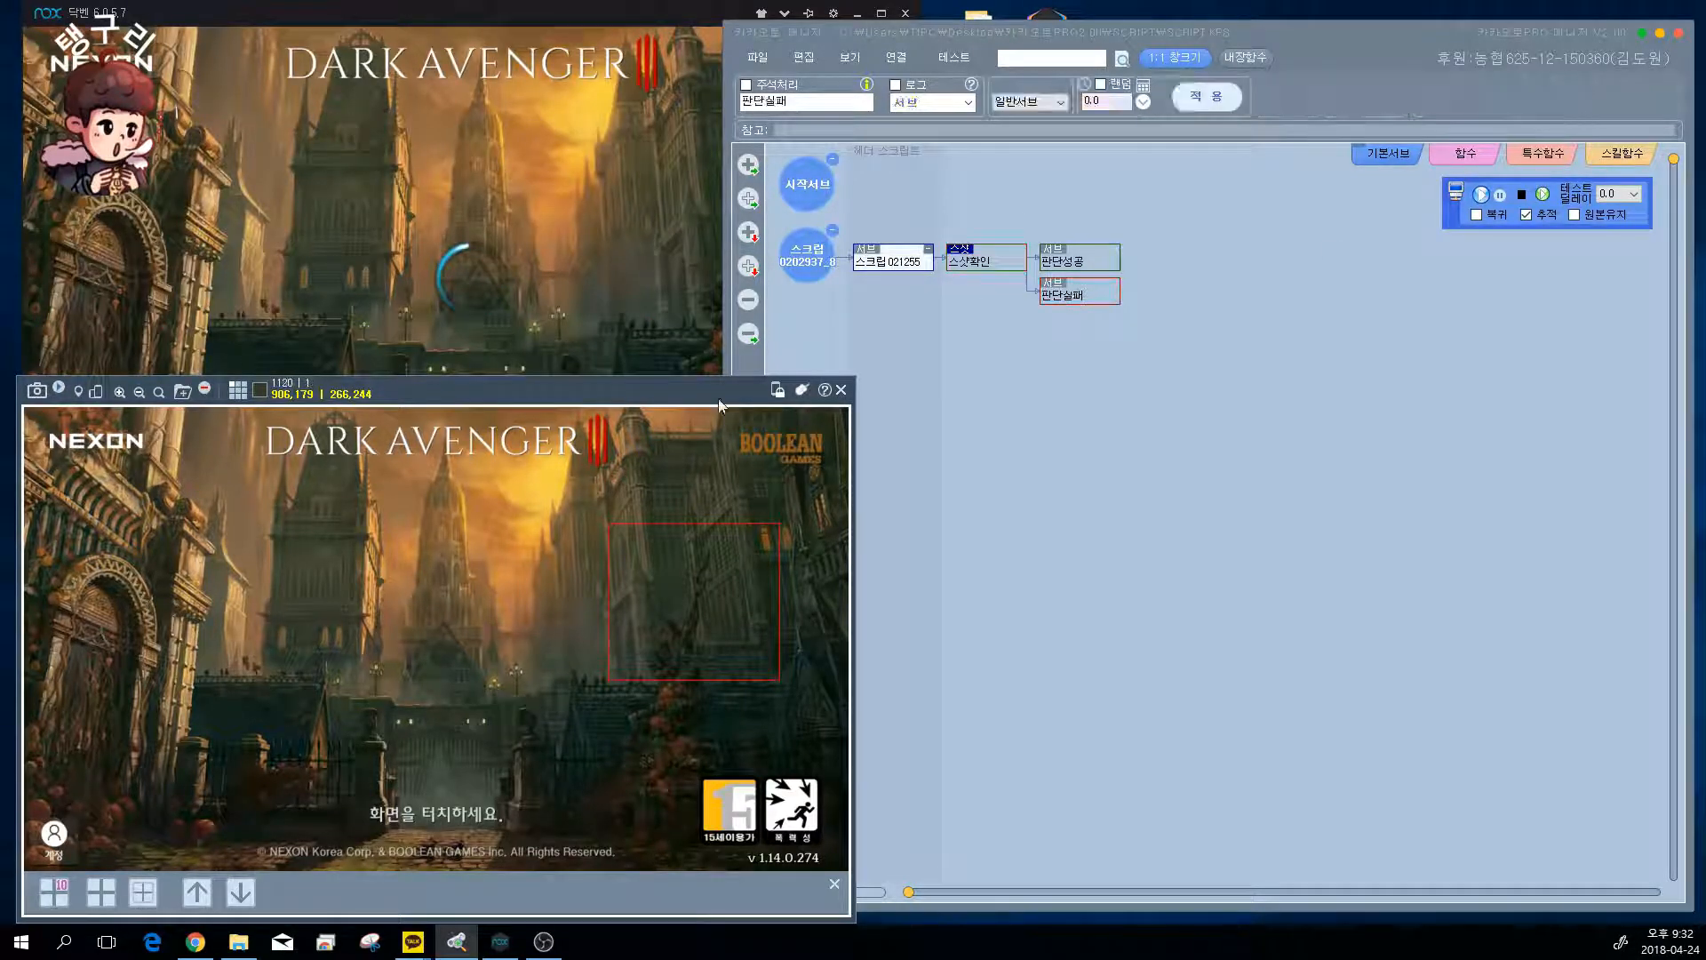
left_click_drag(1053, 33, 1191, 29)
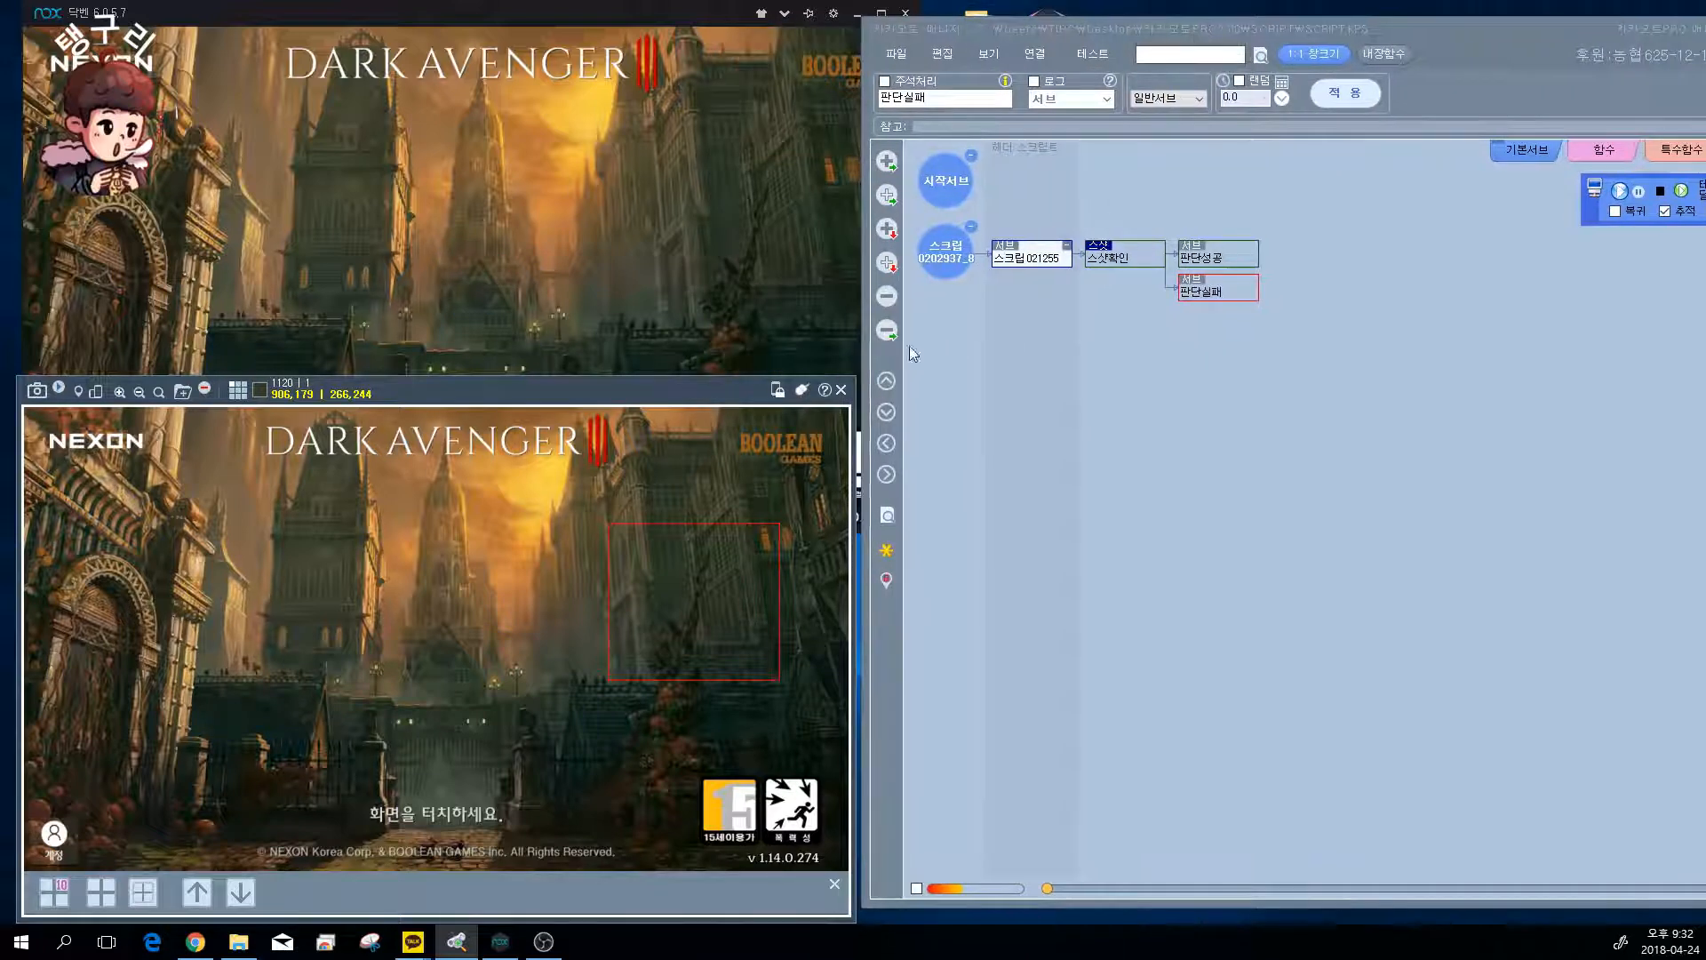
mouse_move(1419, 35)
left_mouse_down()
mouse_move(1282, 19)
mouse_move(1414, 29)
left_mouse_up()
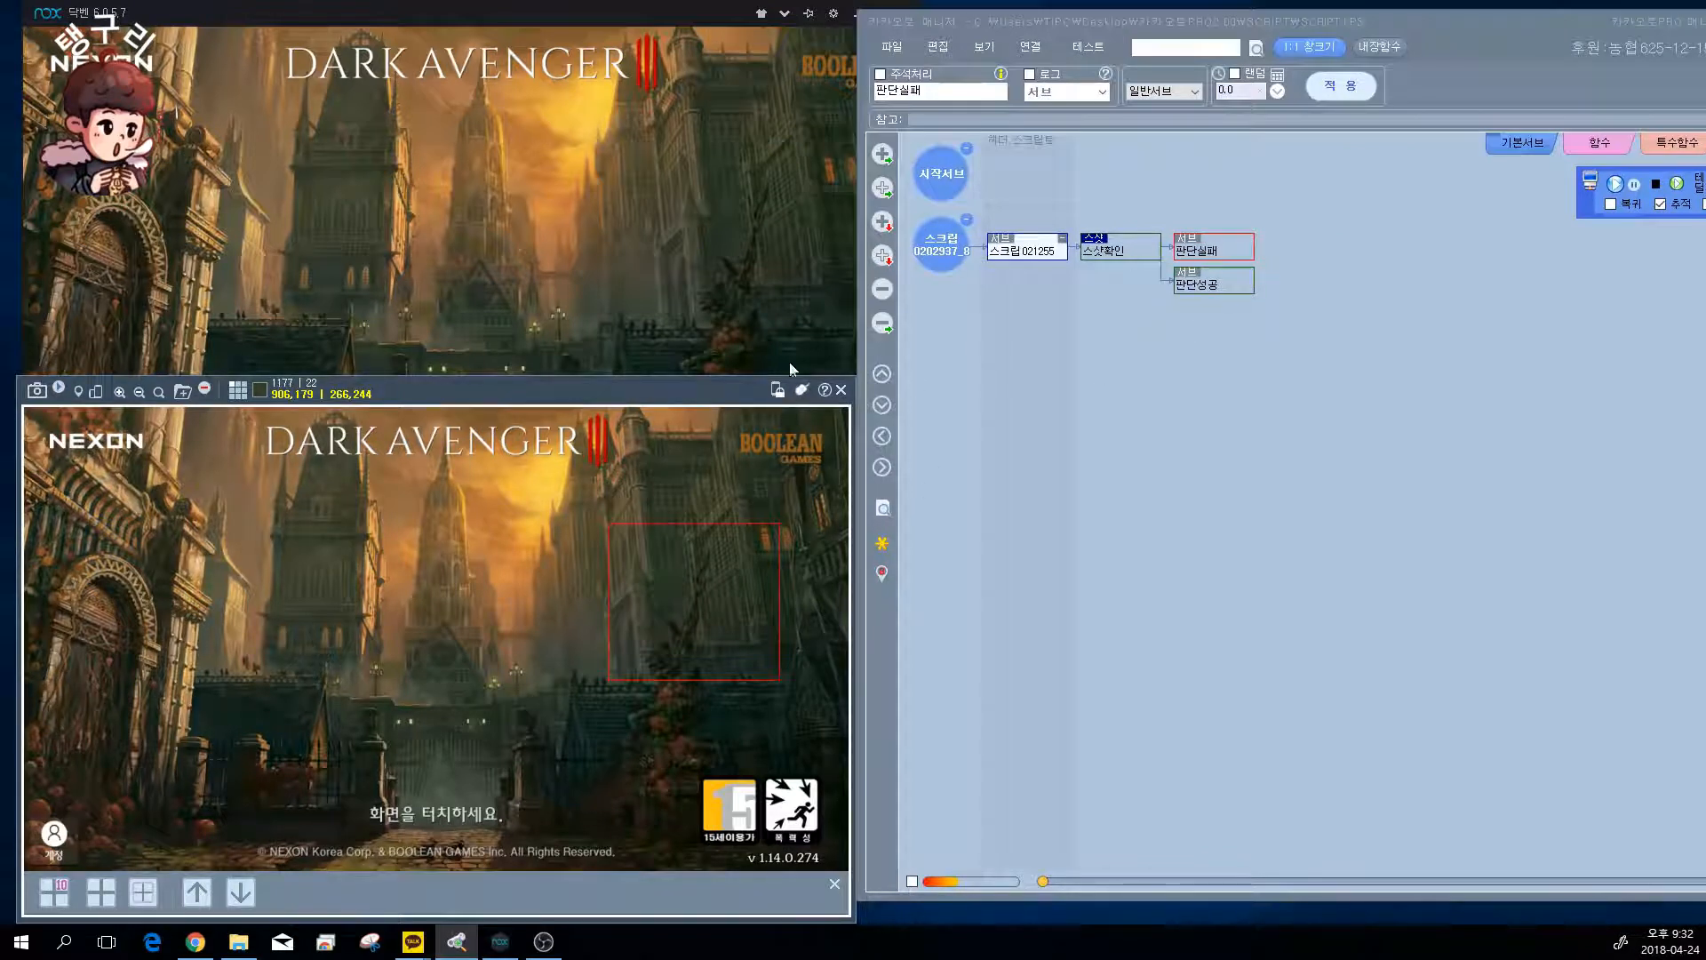
left_click_drag(1441, 28, 1324, 26)
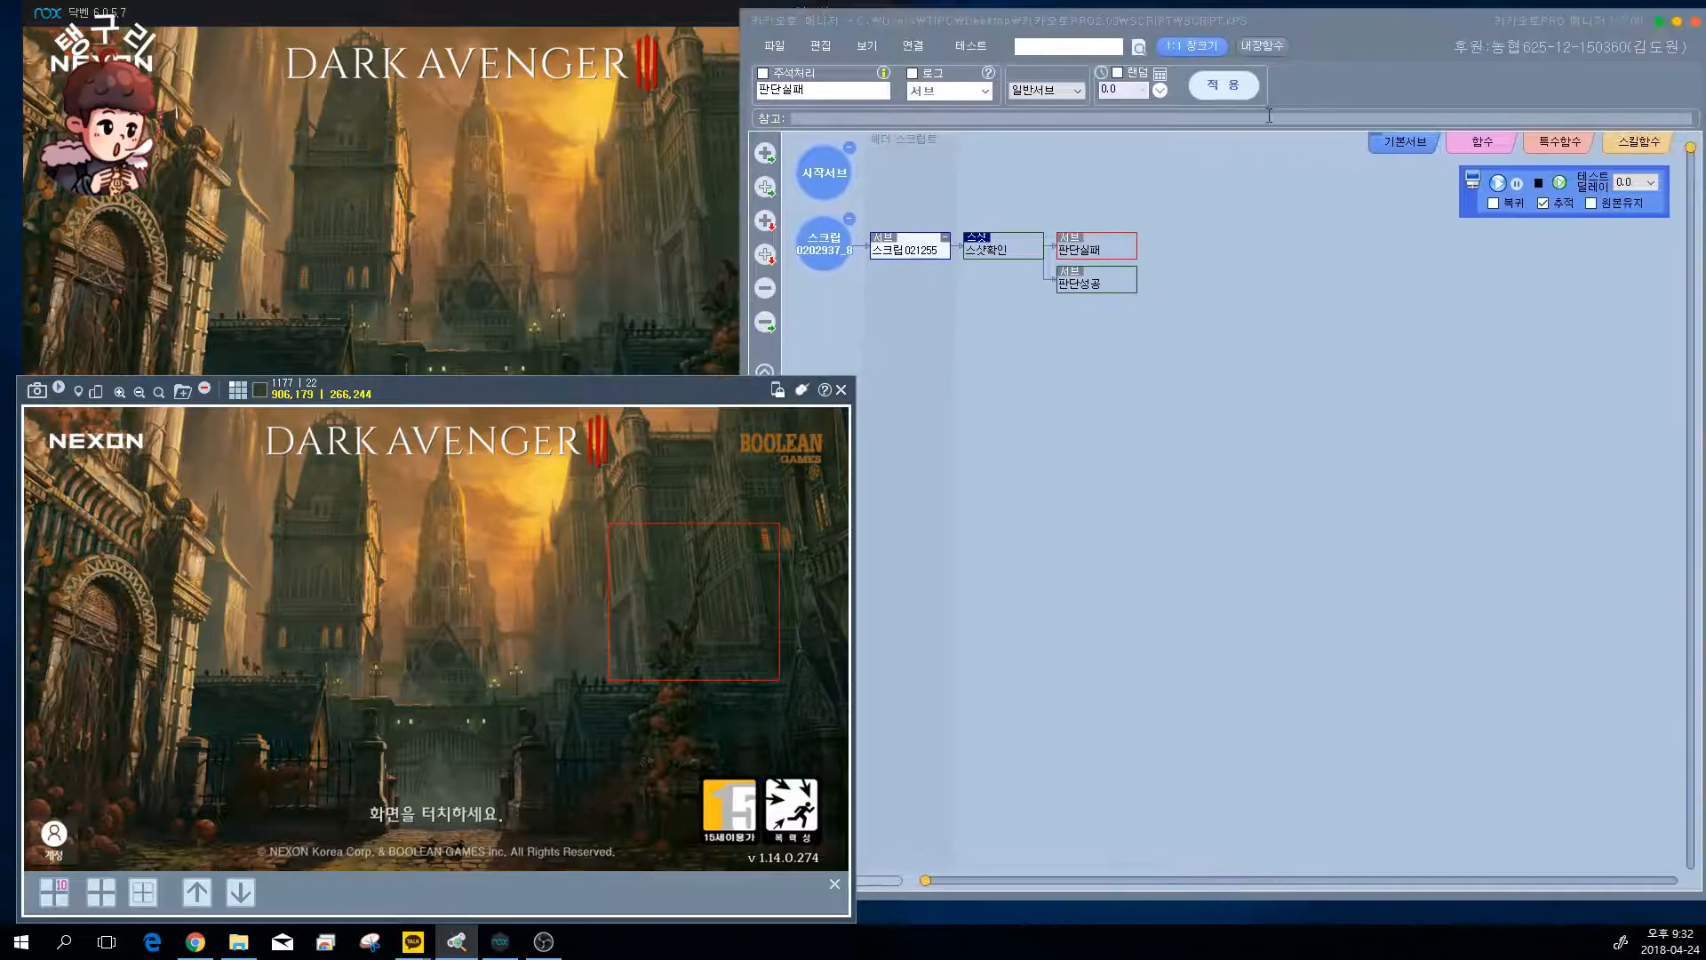
- Test-run the 스샷확인 script with 스샷 판단실패 against the game's title screen and stop the test
left_click(1002, 251)
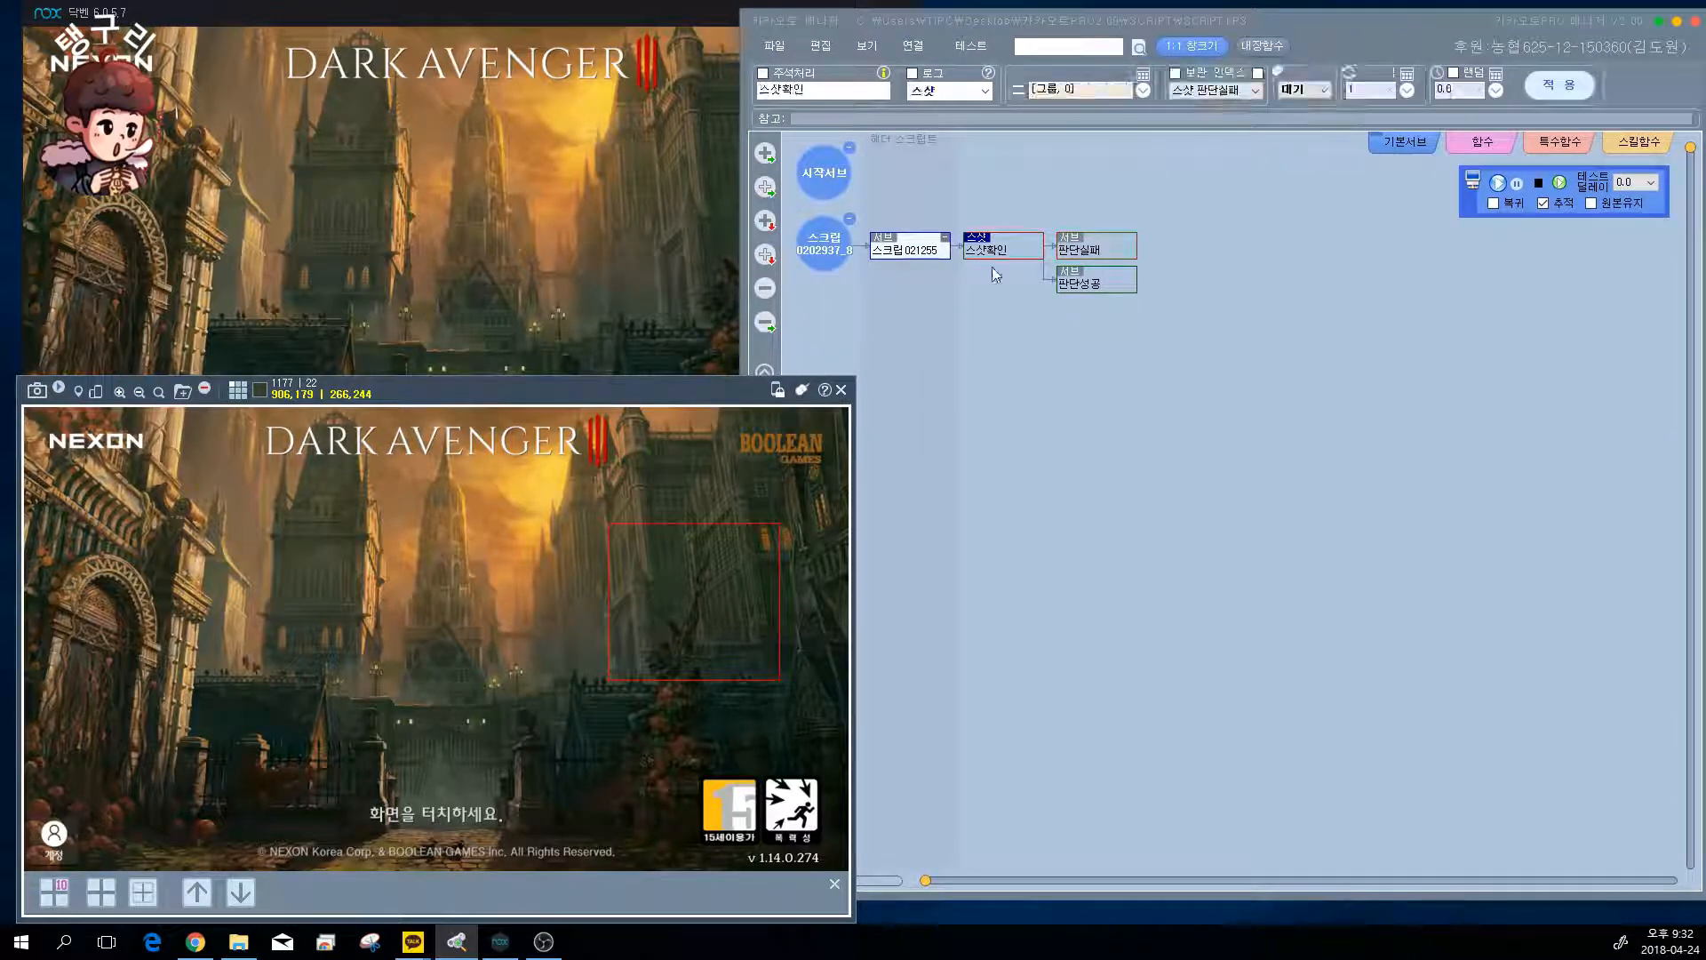
left_click(1560, 183)
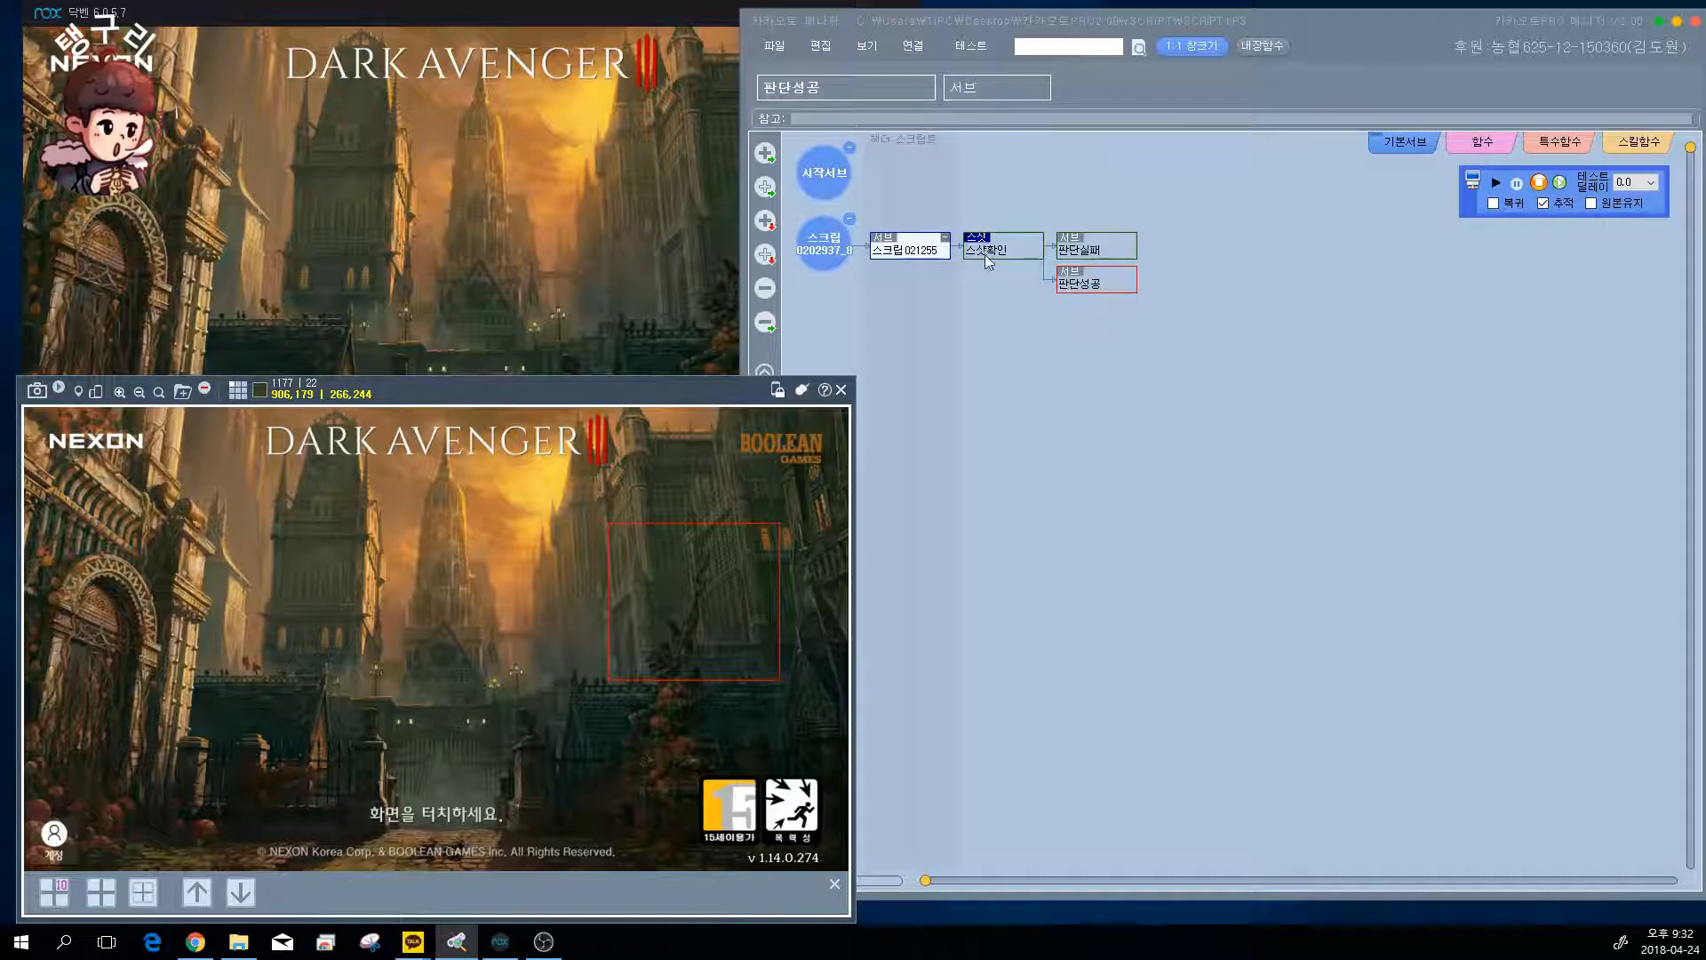
left_click(642, 13)
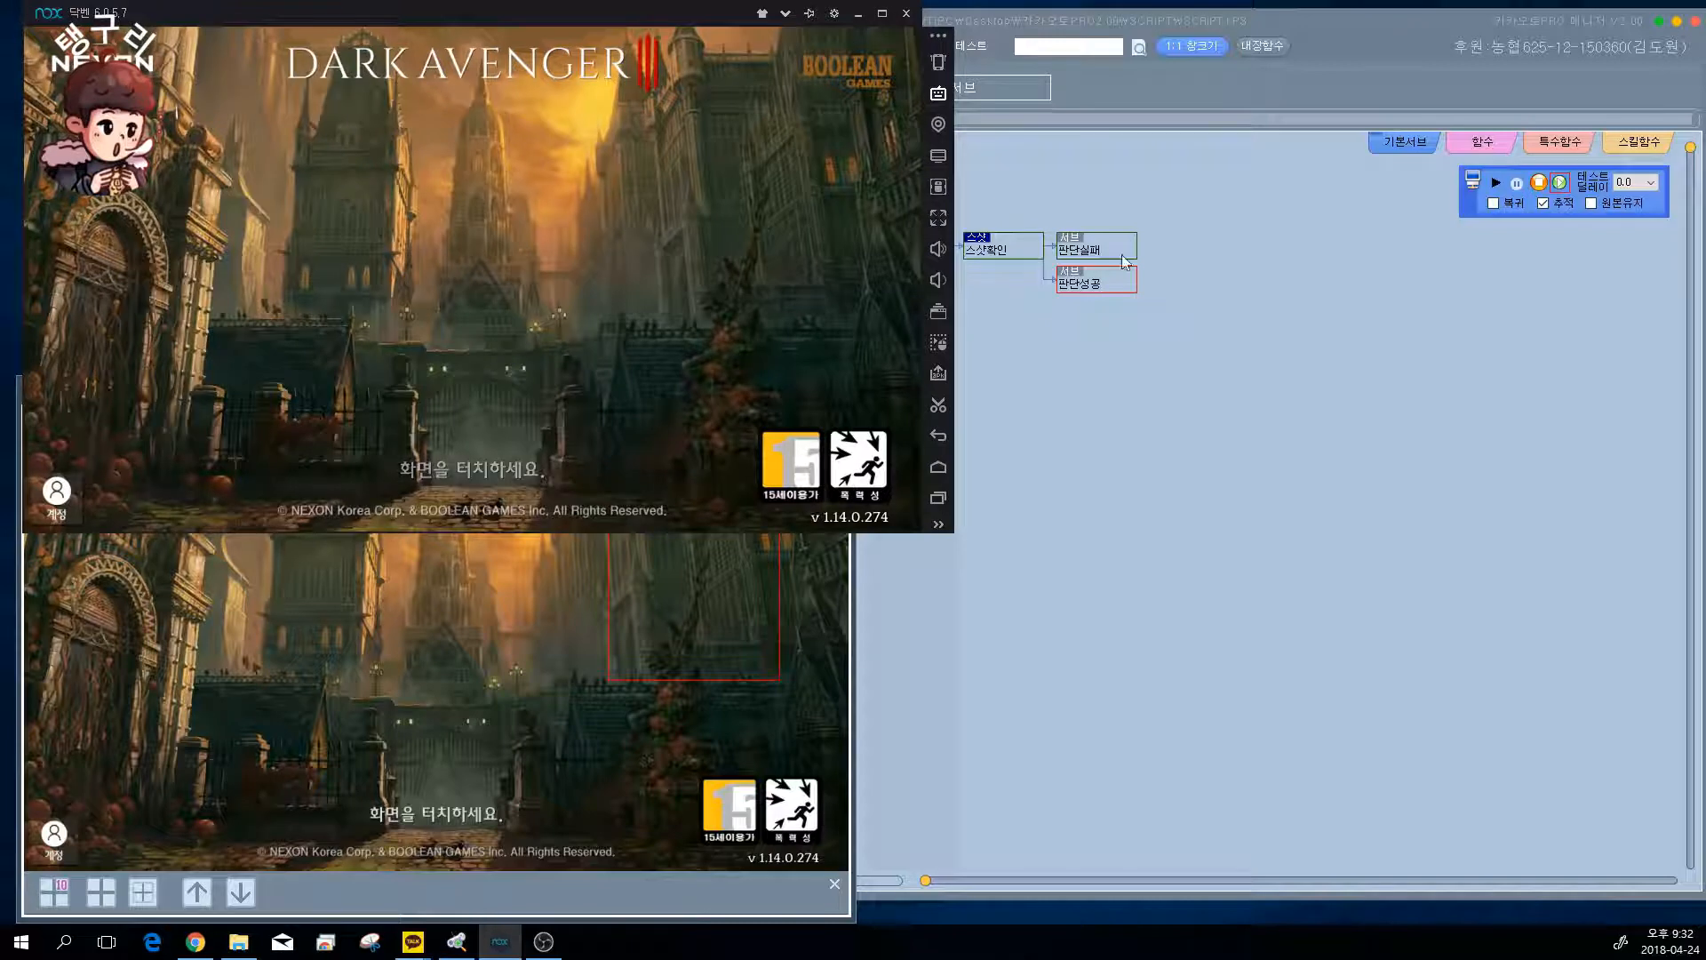
left_click(1013, 253)
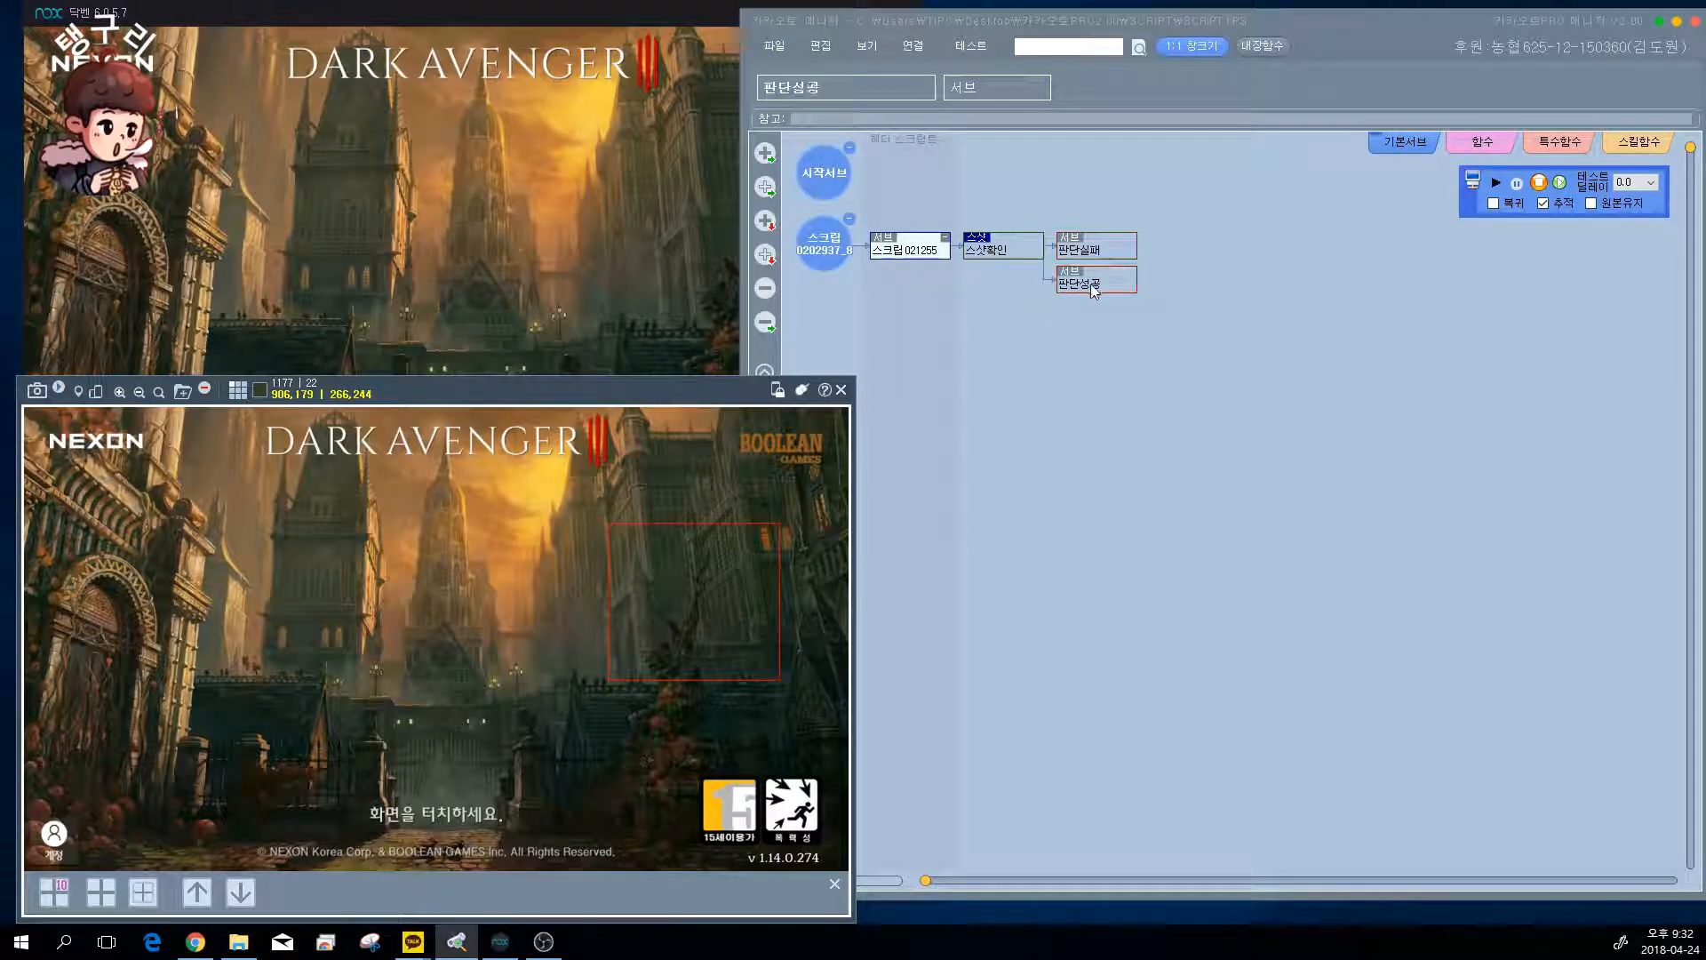
left_click(1545, 191)
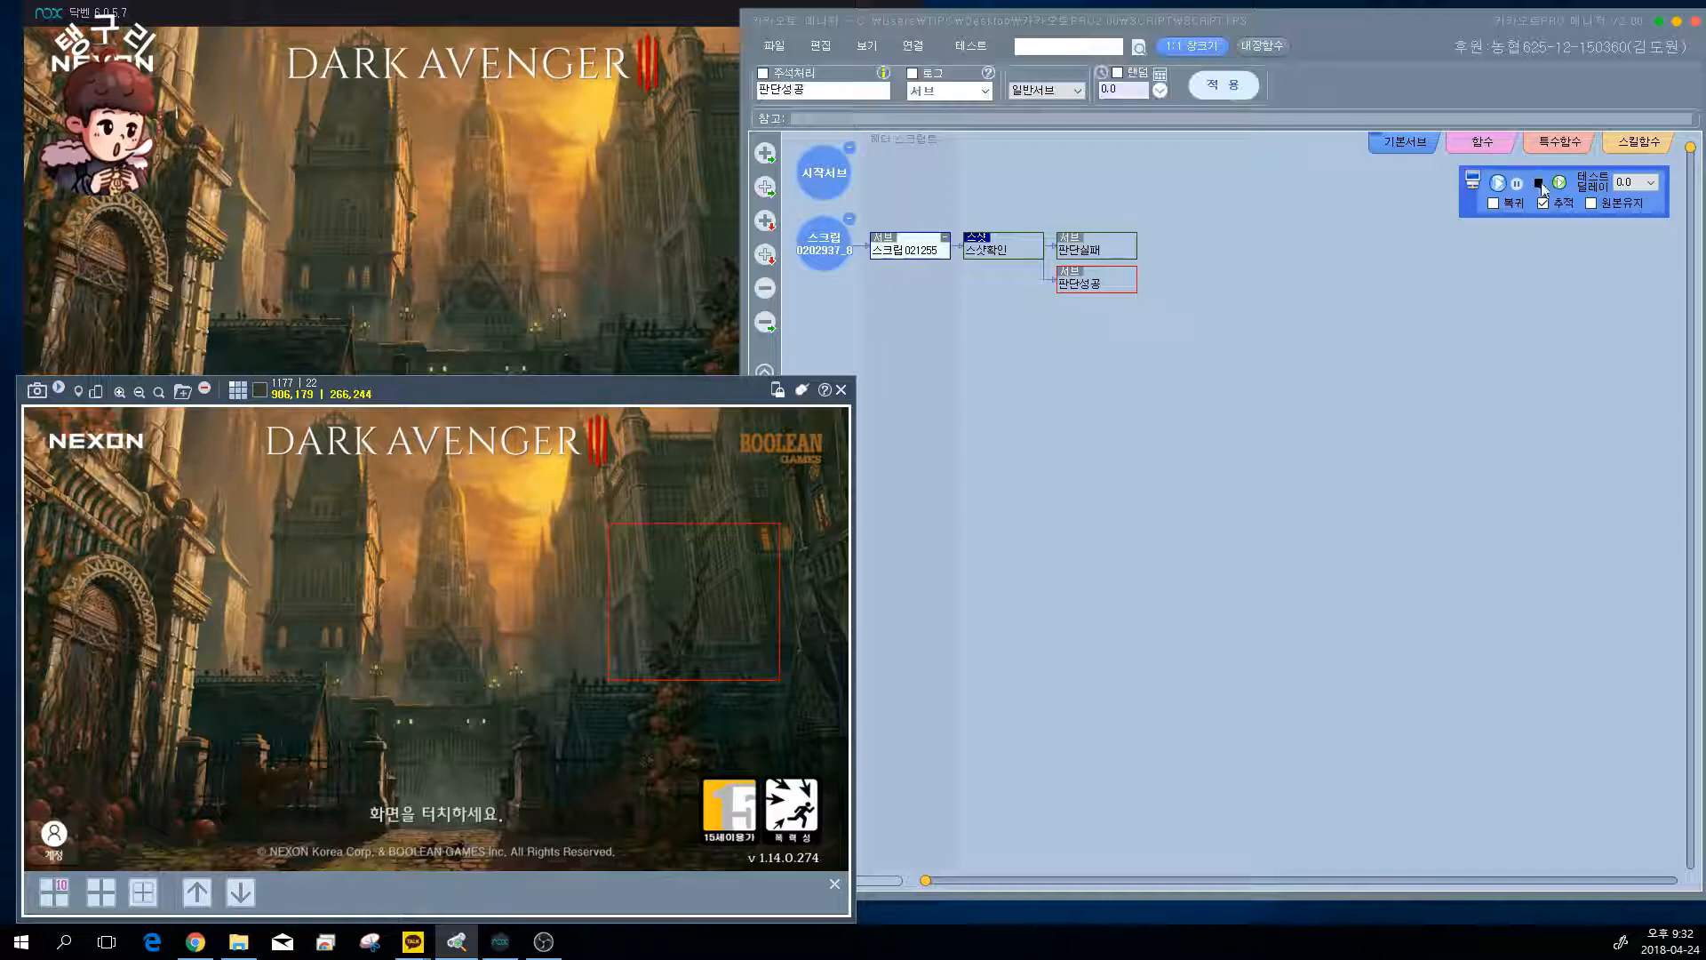
- Advance the game to character selection, test-run the 스샷확인 script with 스샷 판단실패 on that screen, and stop the test
left_click(591, 169)
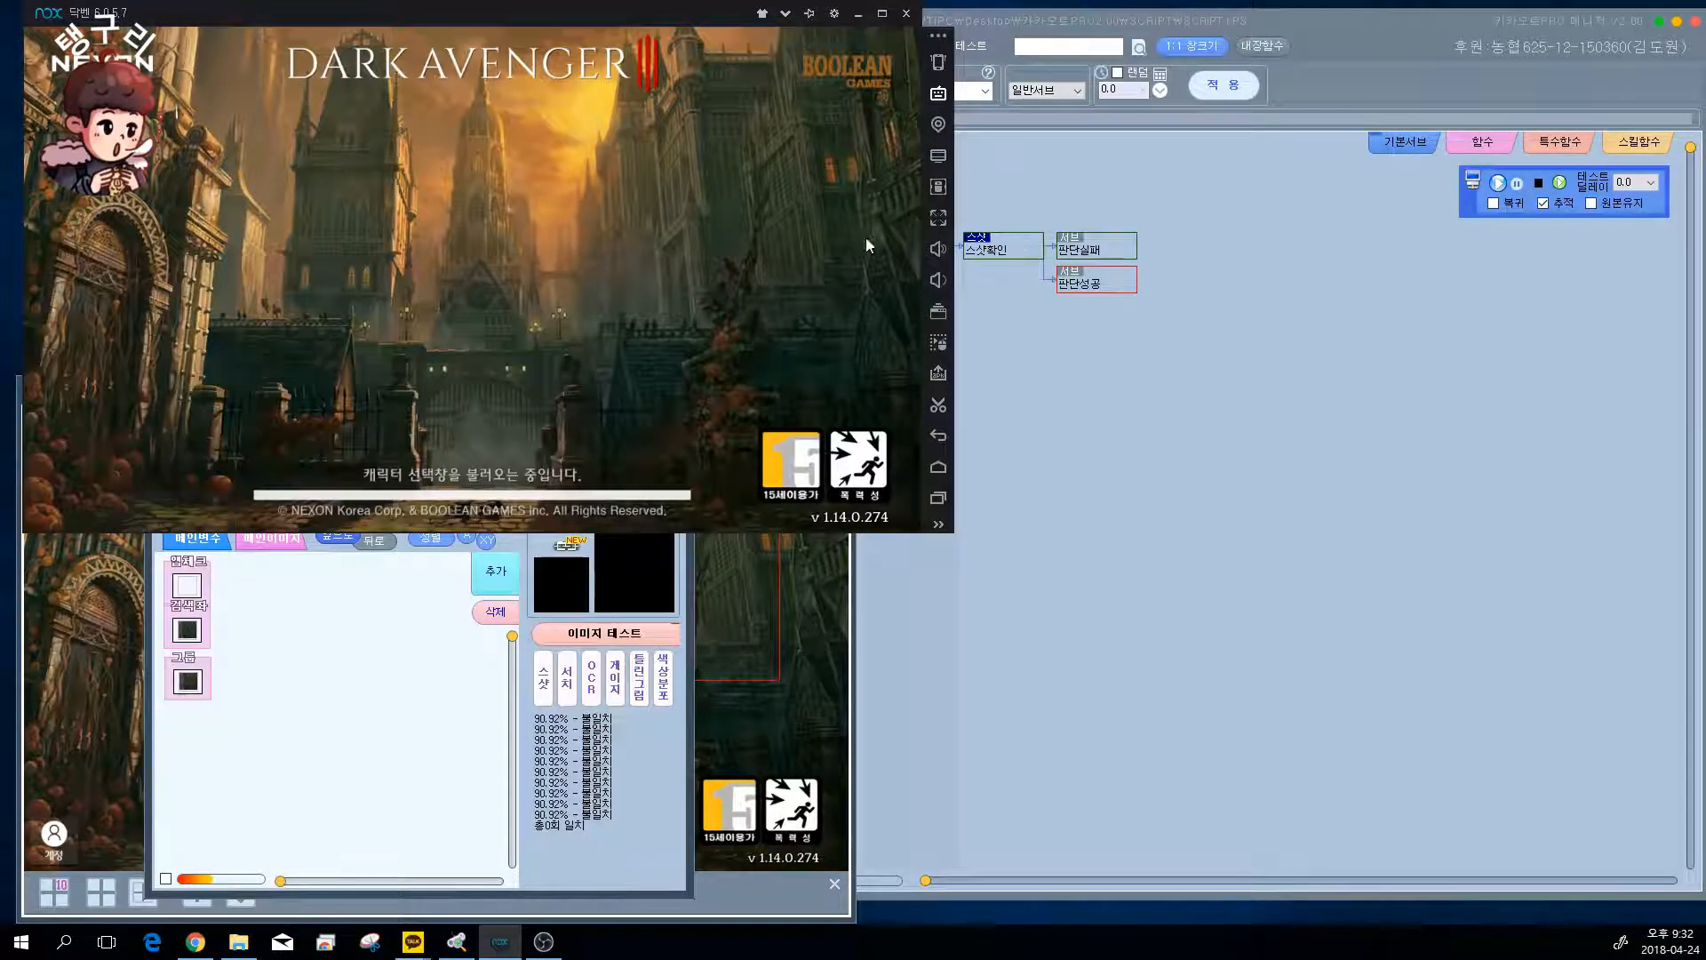
left_click(1011, 240)
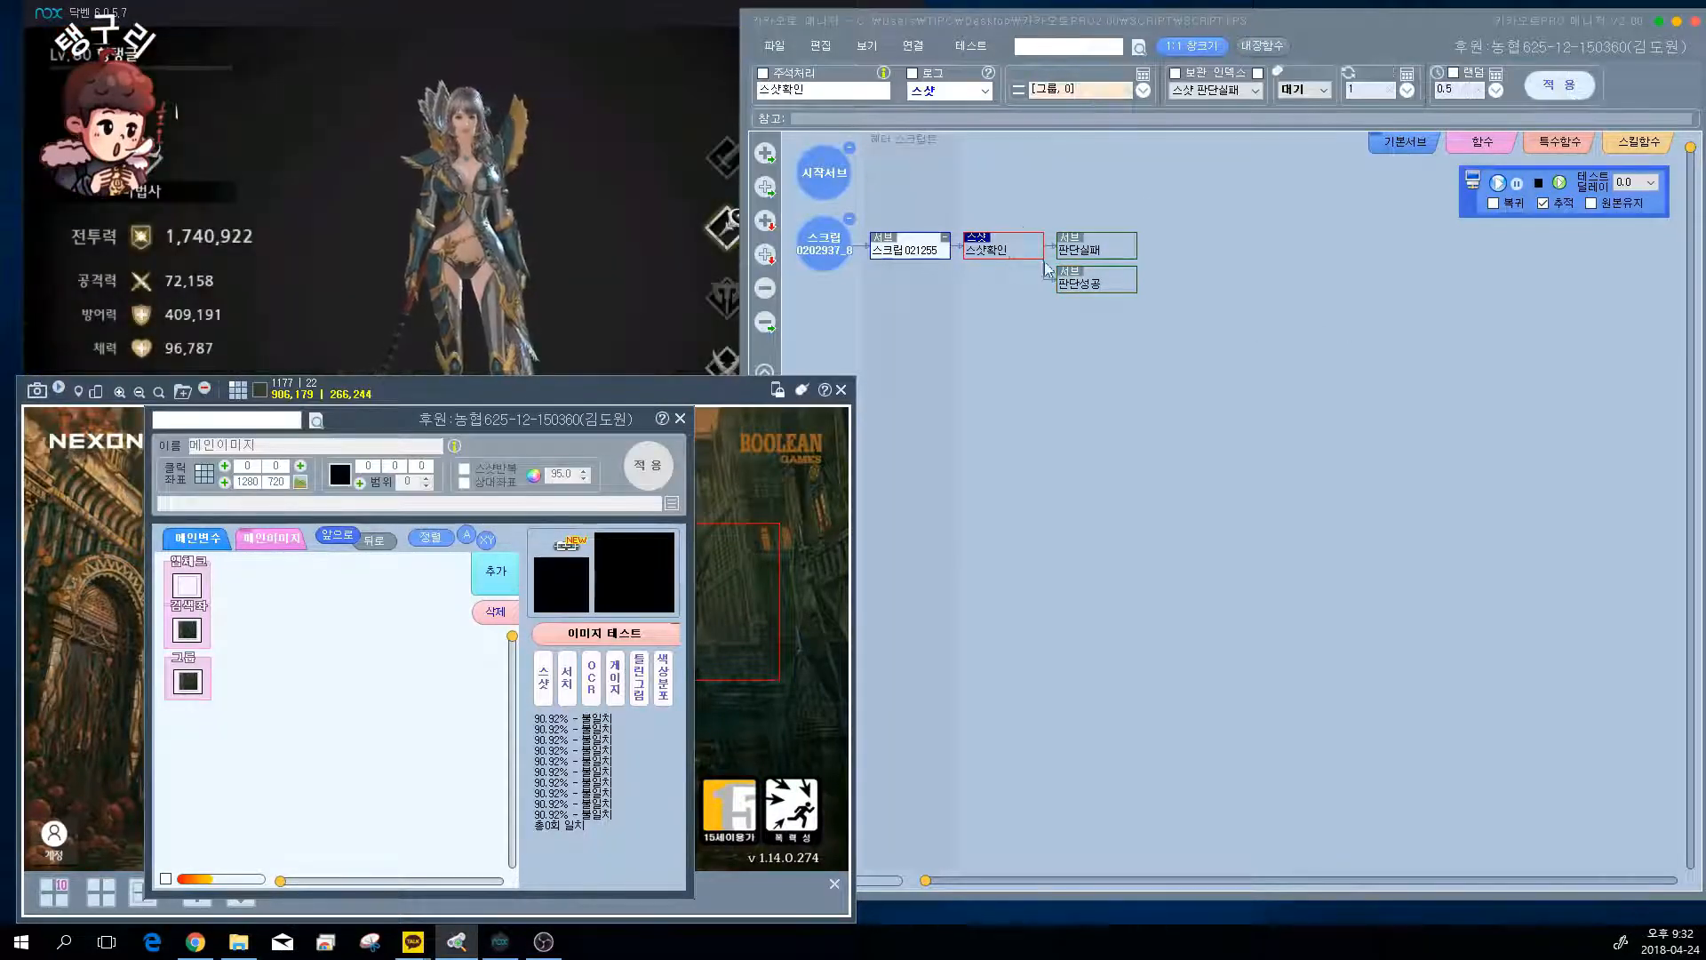
left_click(1560, 184)
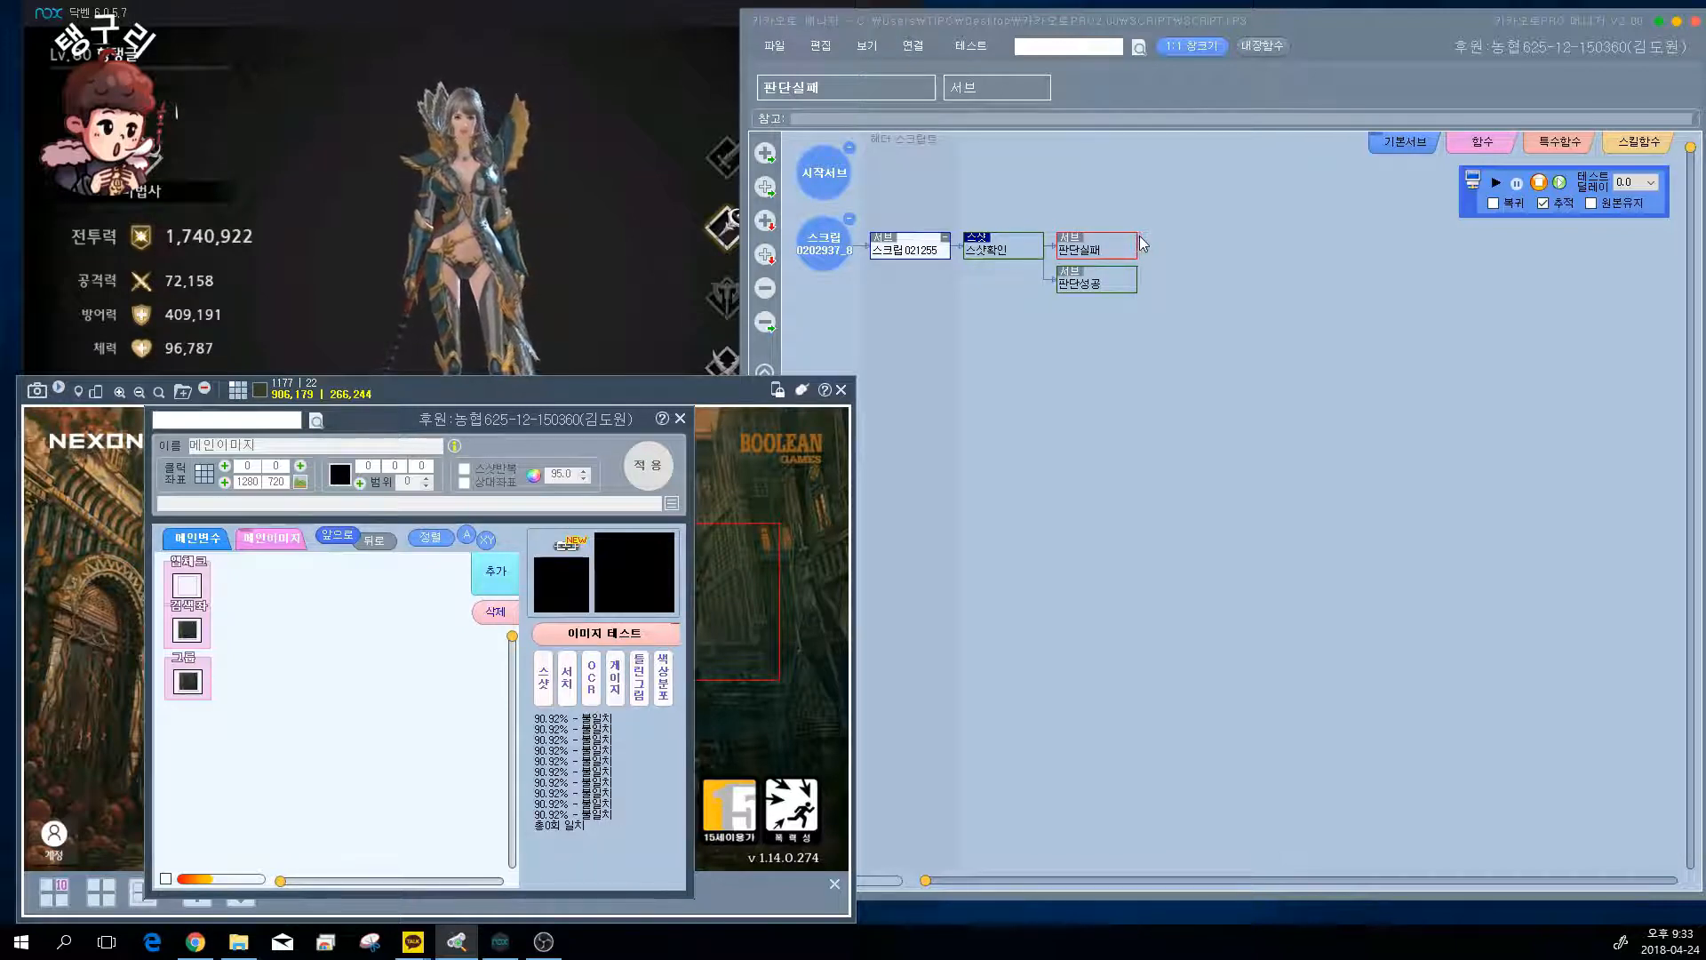
left_click(1533, 186)
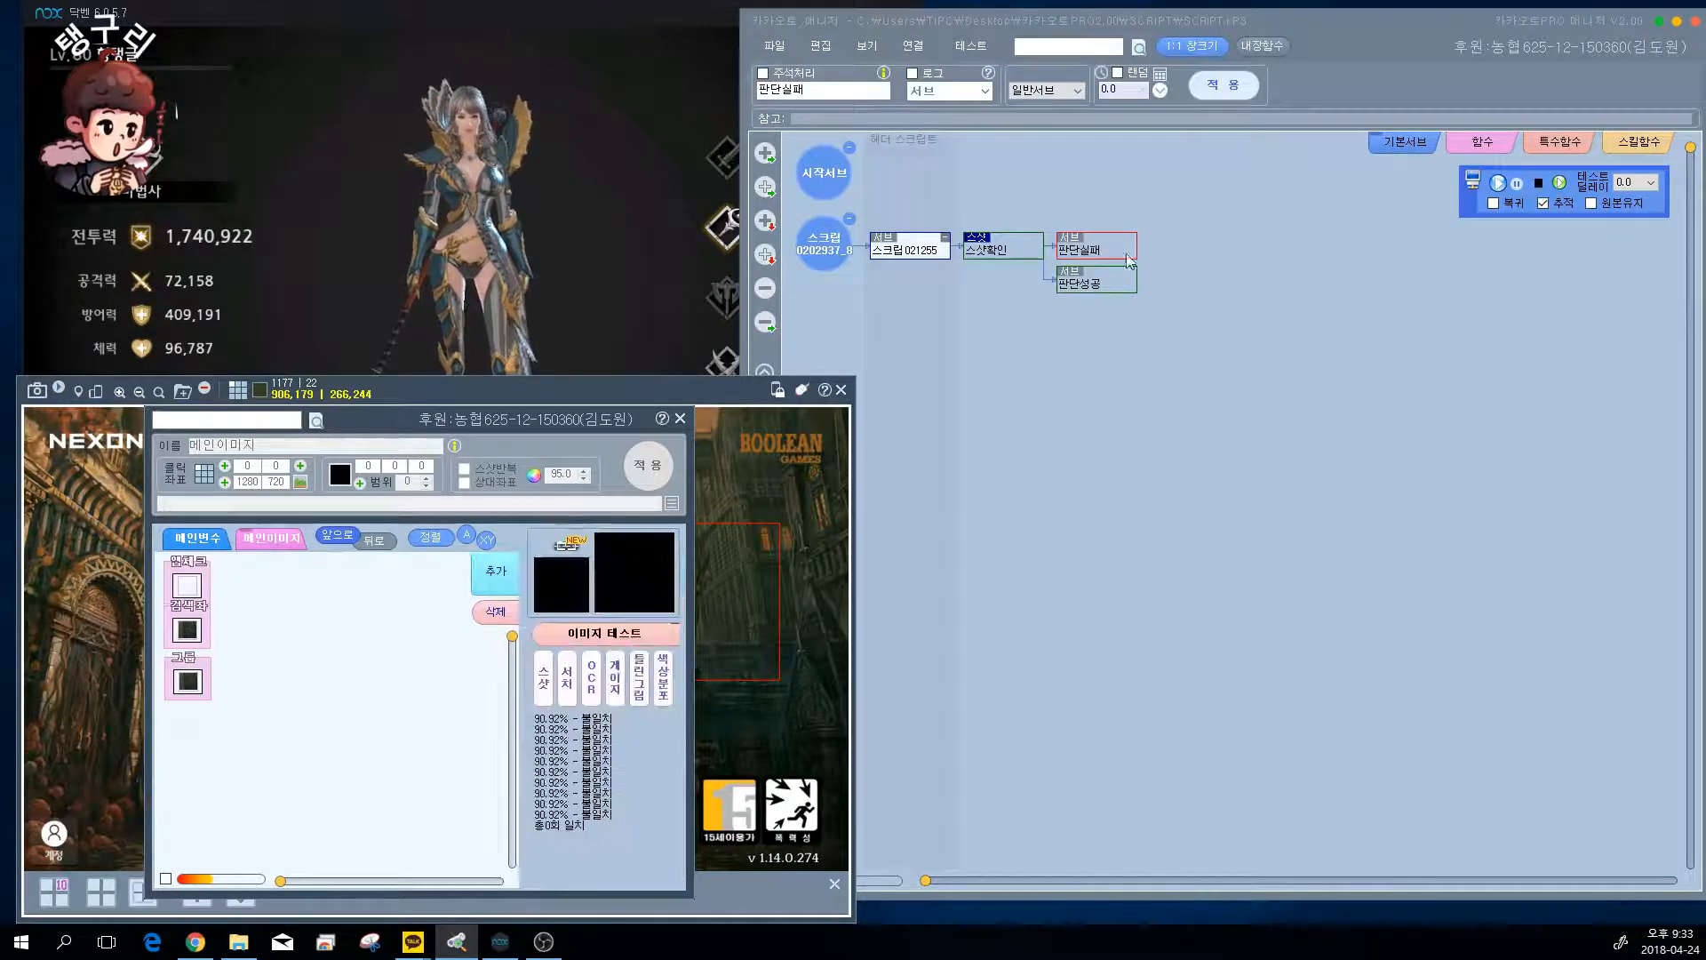
- Change the function of the 스샷확인 script to 스샷 판단
left_click(994, 242)
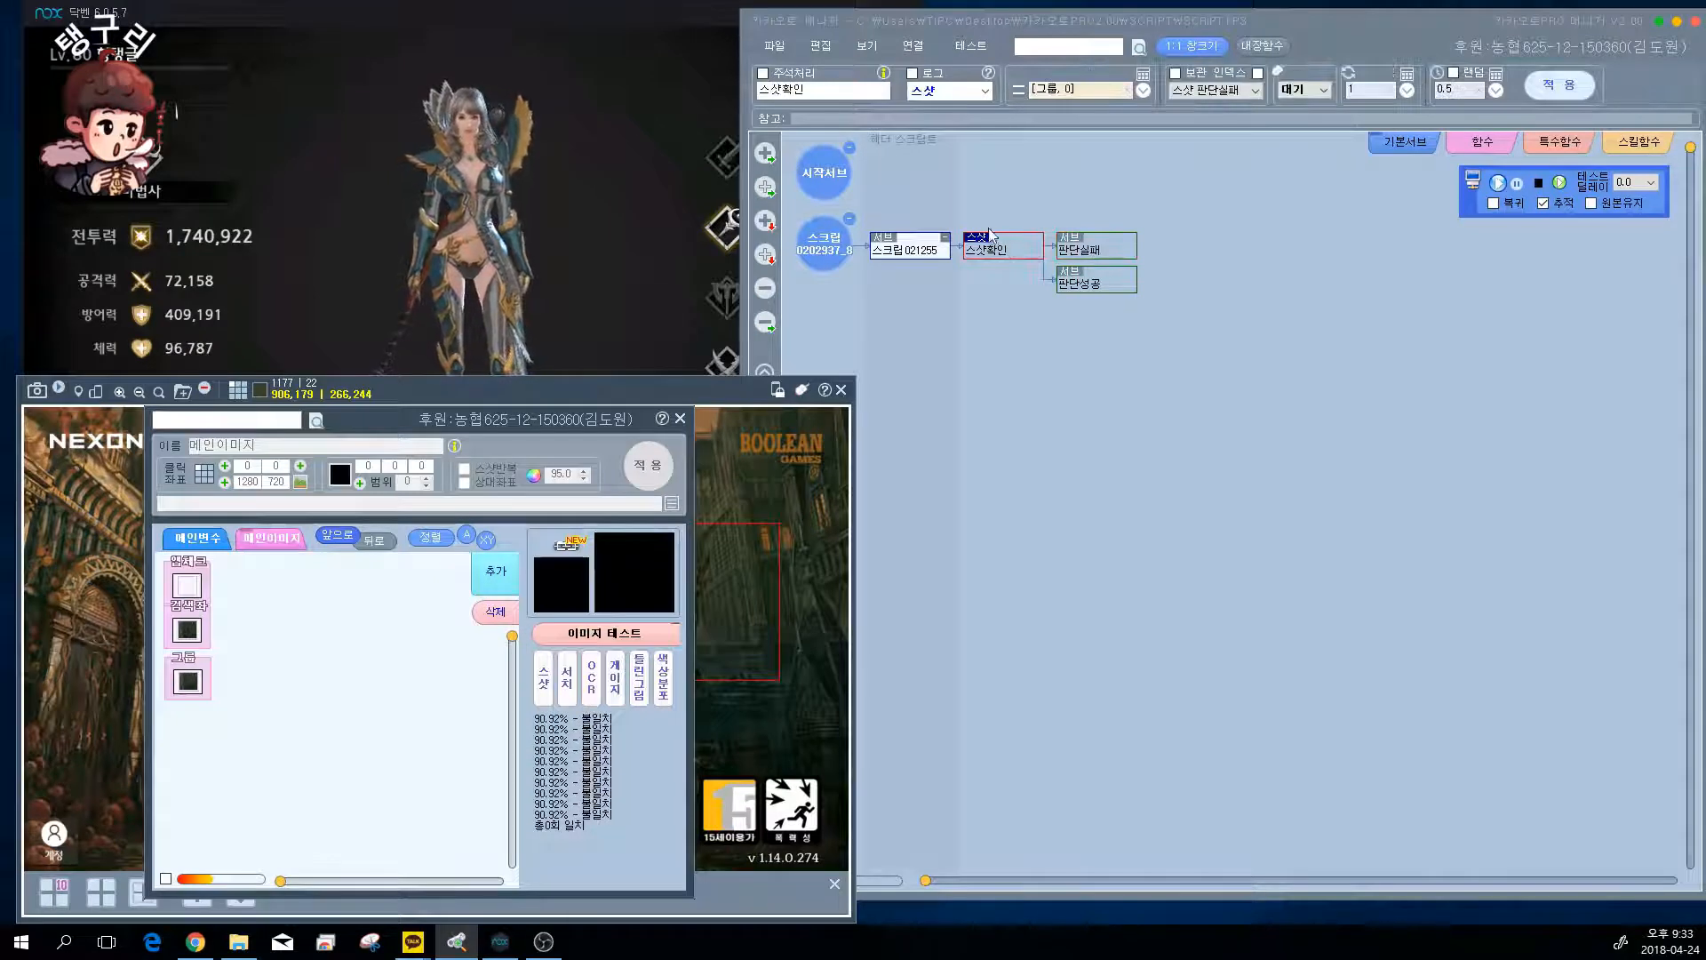
left_click(1231, 90)
left_click(1213, 114)
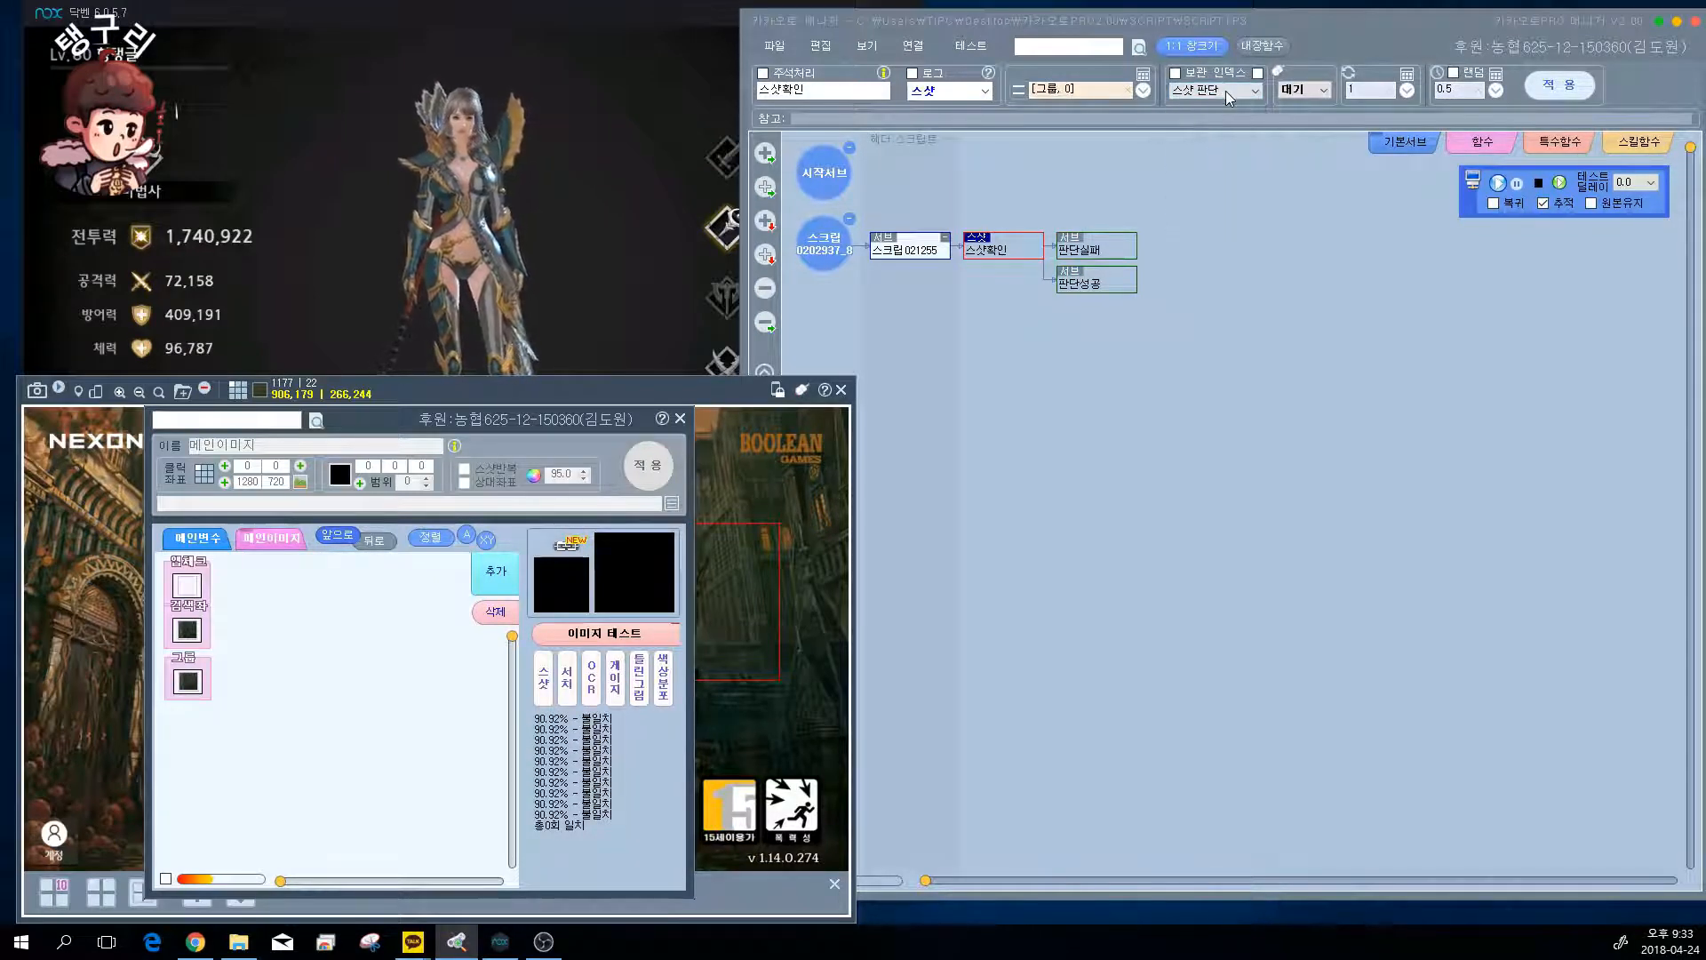
left_click(1224, 90)
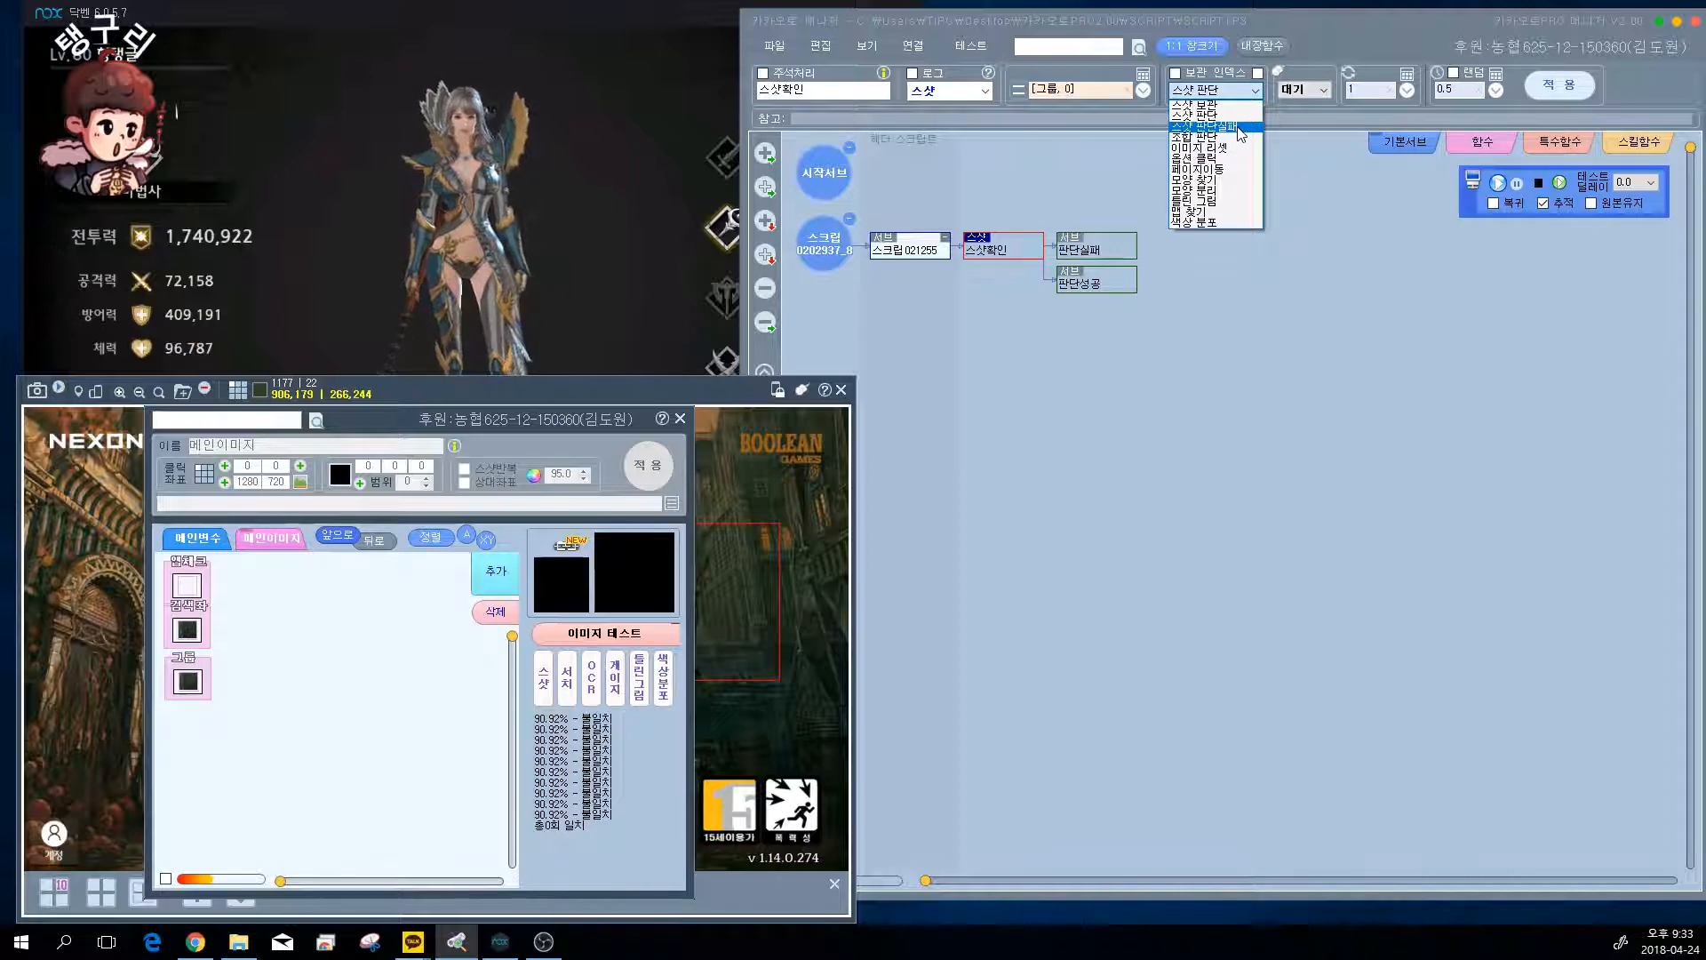
left_click(1223, 126)
left_click(1240, 92)
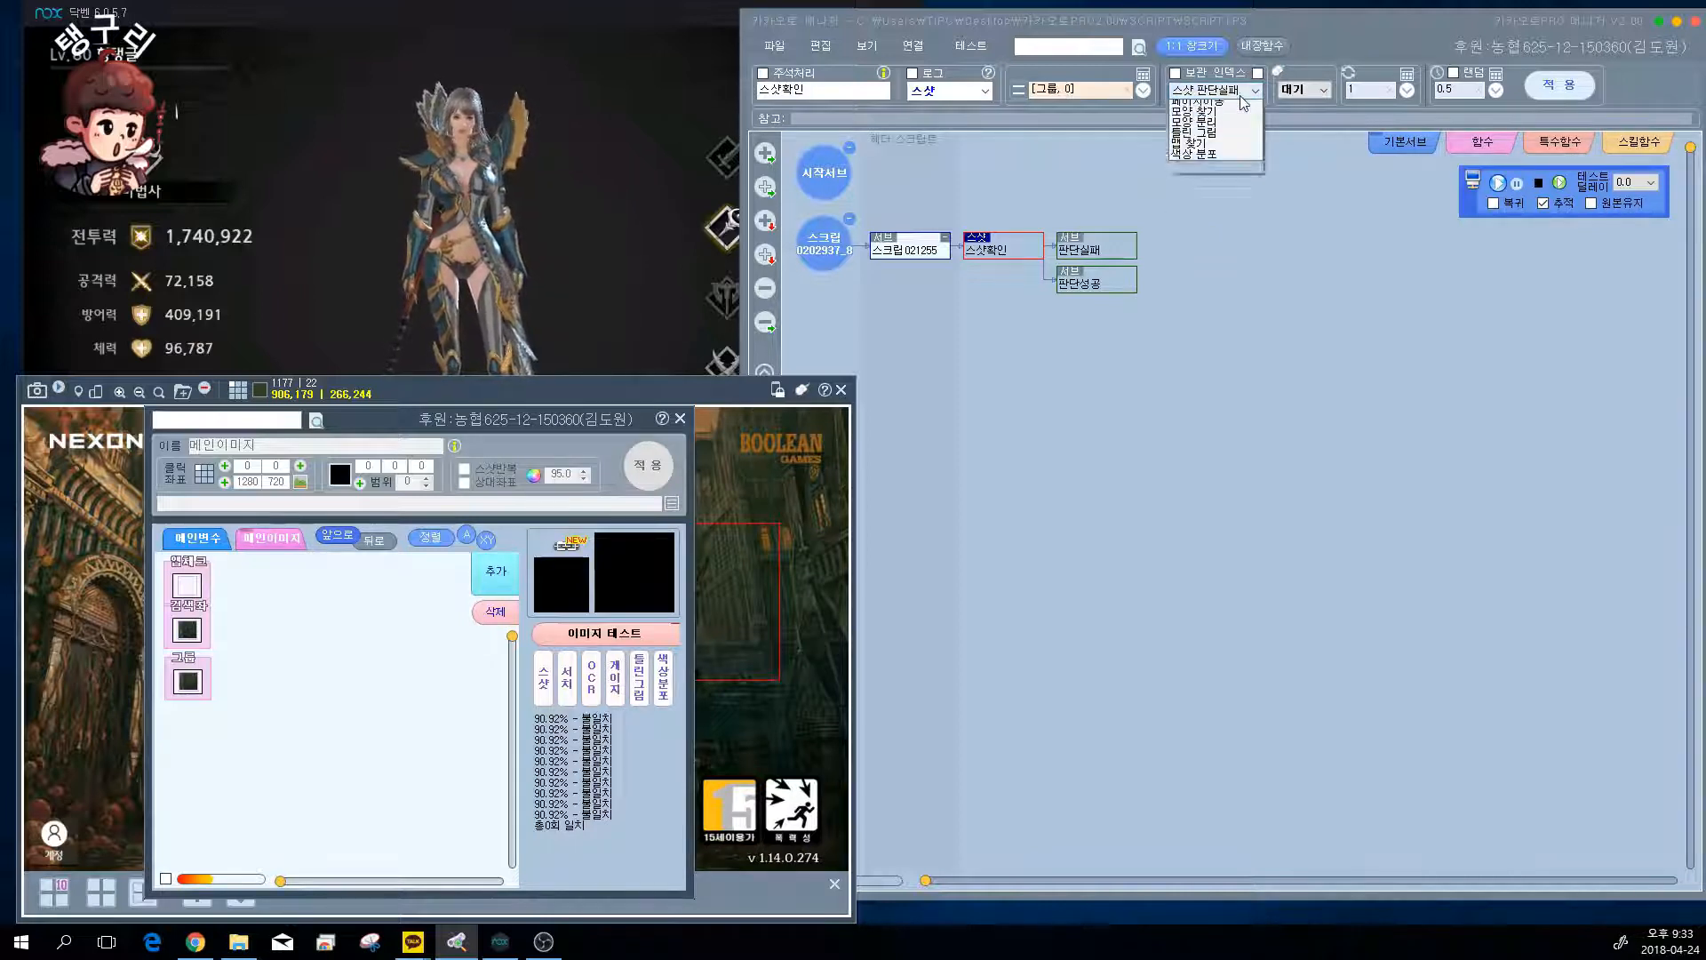
left_click(1219, 116)
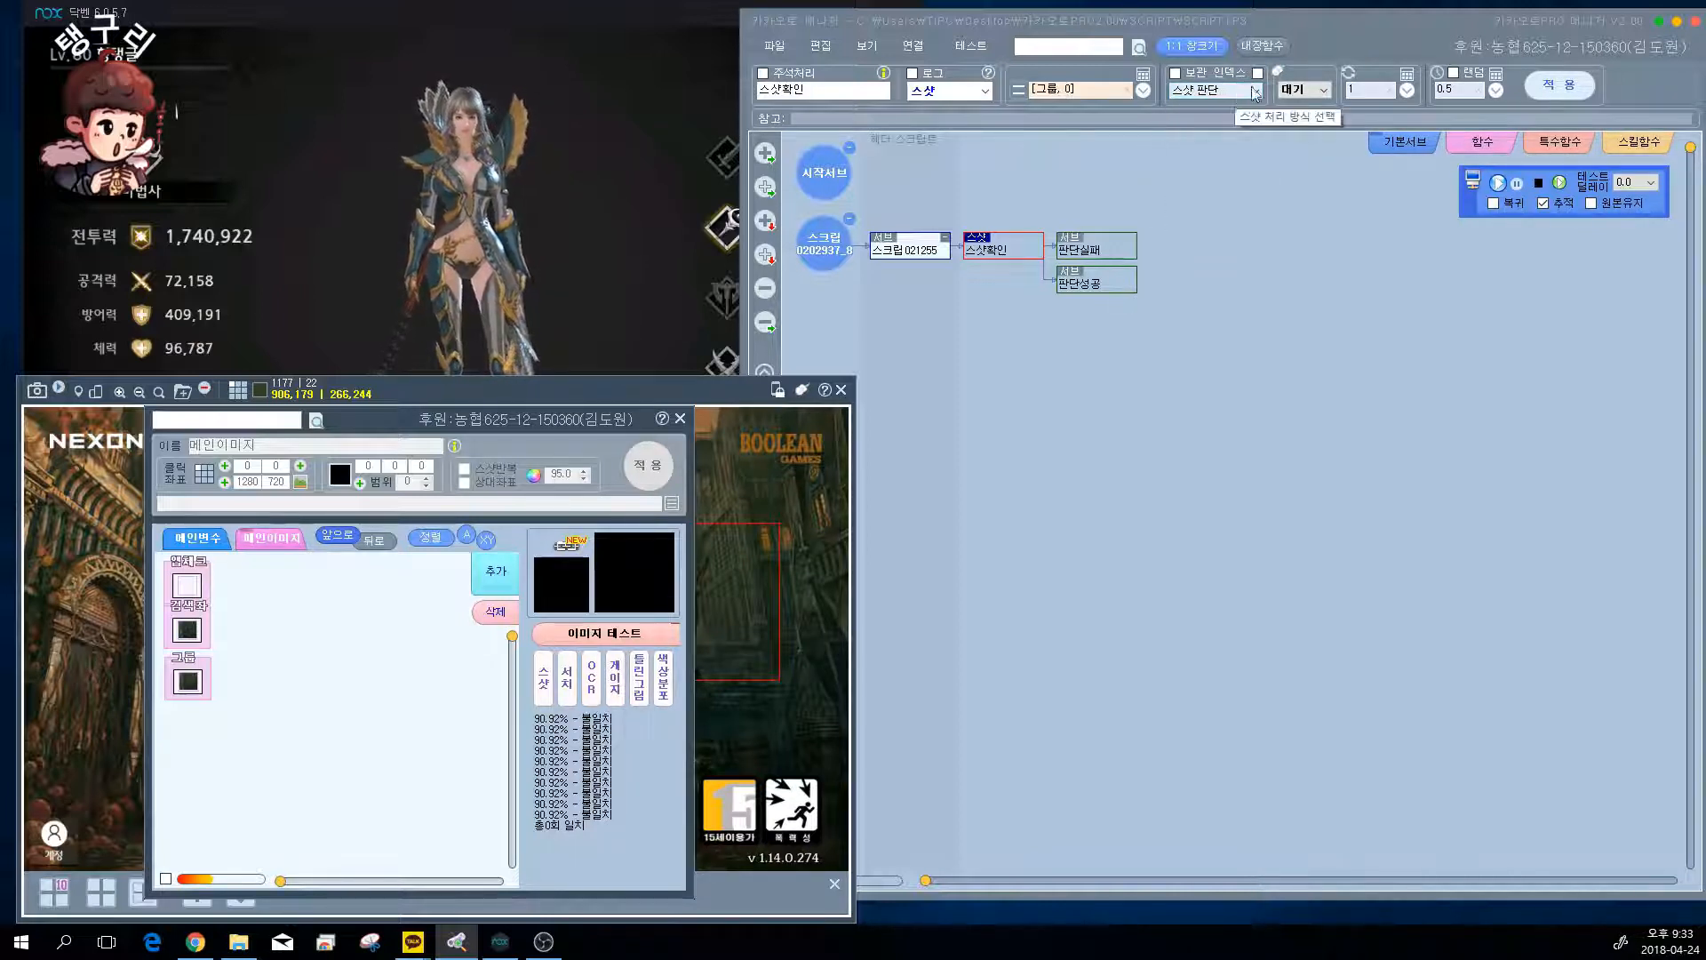
- Set the match action of the 스샷확인 script to 클릭, return the game to its title screen, and apply the script settings
left_click(1303, 89)
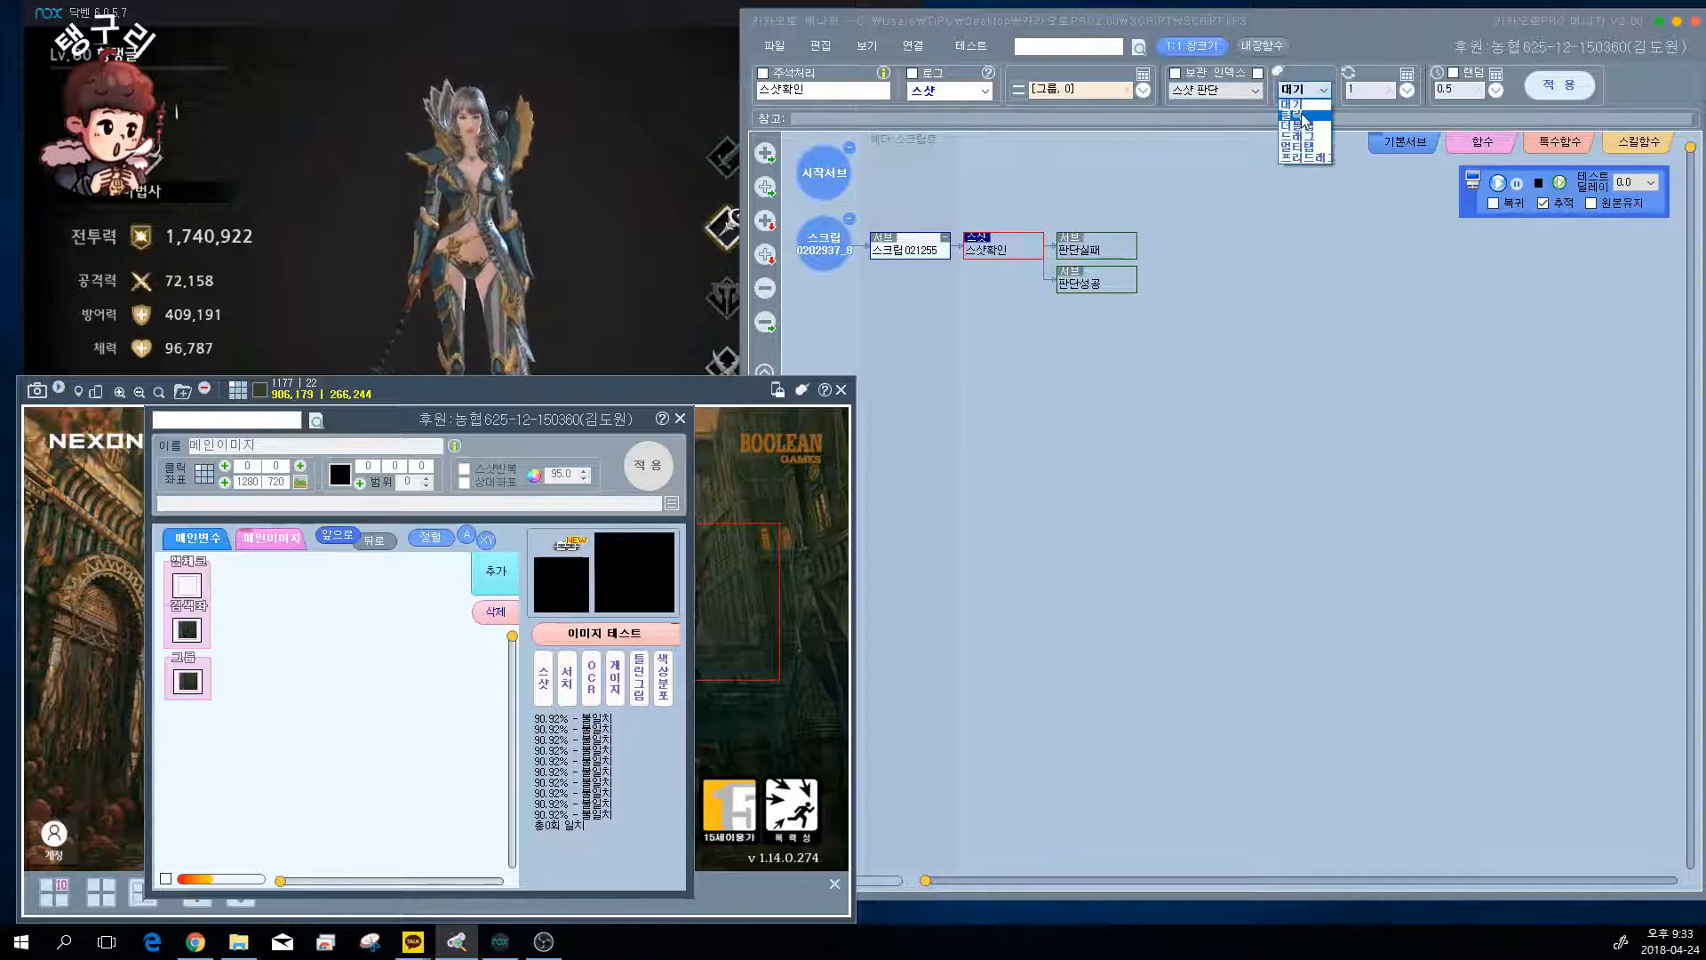
left_click(1304, 116)
left_click(631, 108)
left_click(896, 53)
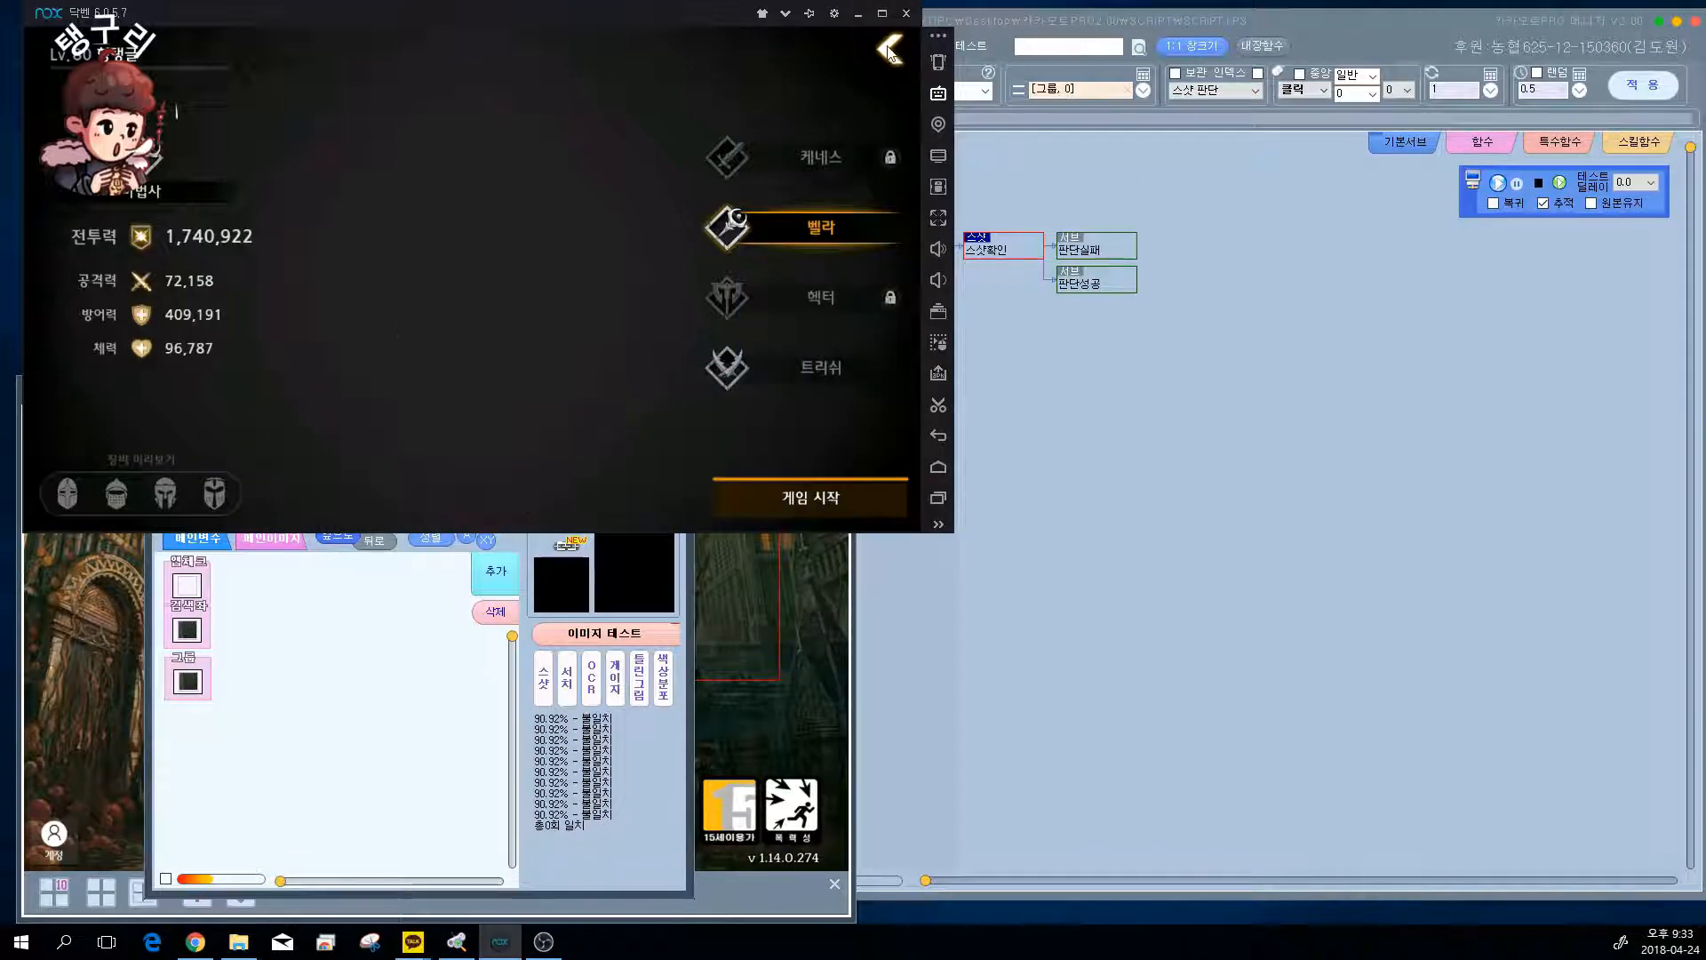
left_click(1634, 85)
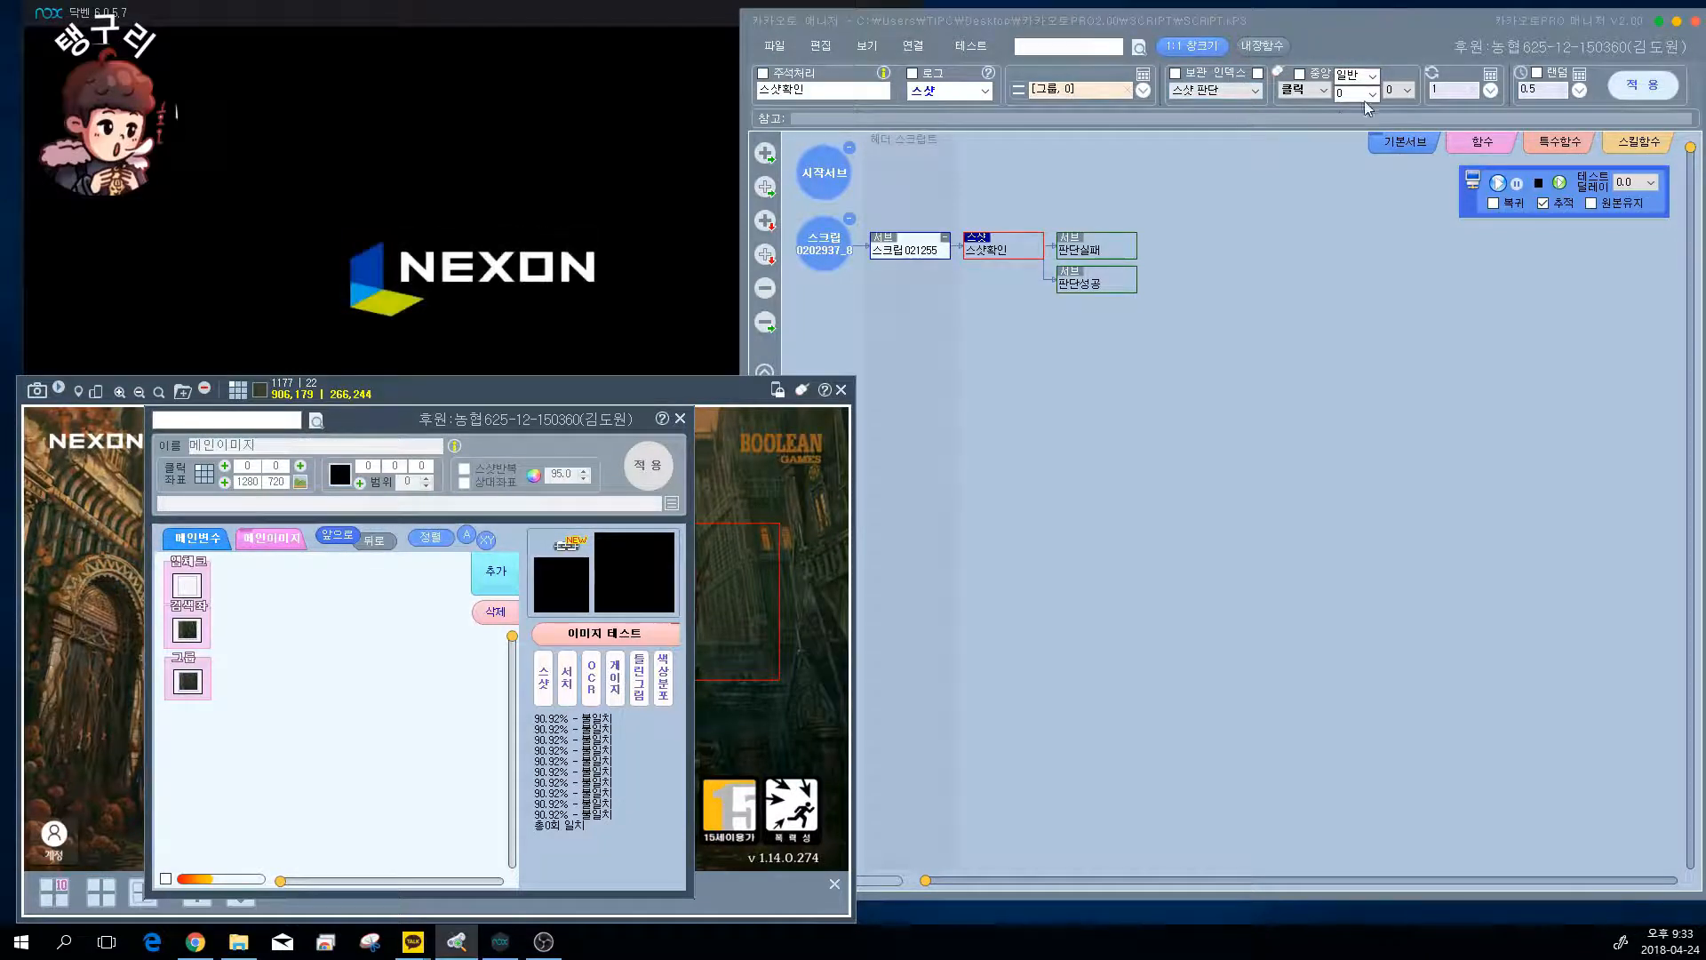
- Move the 판단성공 branch above the 판단실패 branch
left_click(1095, 254)
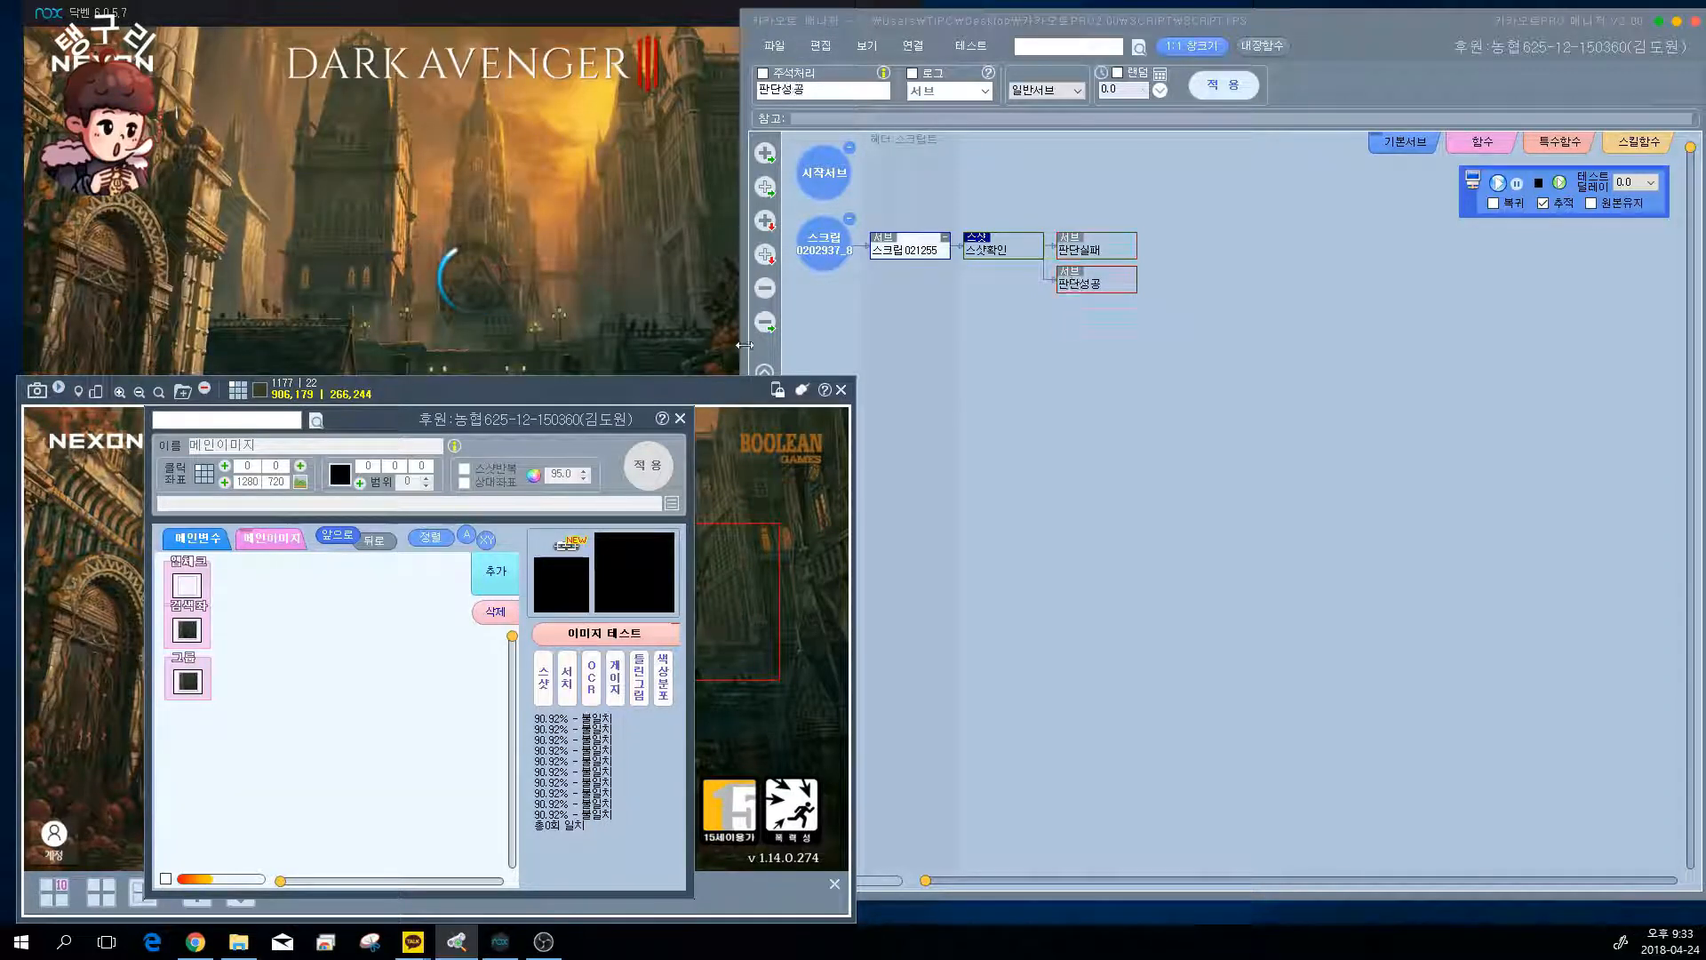
left_click_drag(1092, 283, 1089, 258)
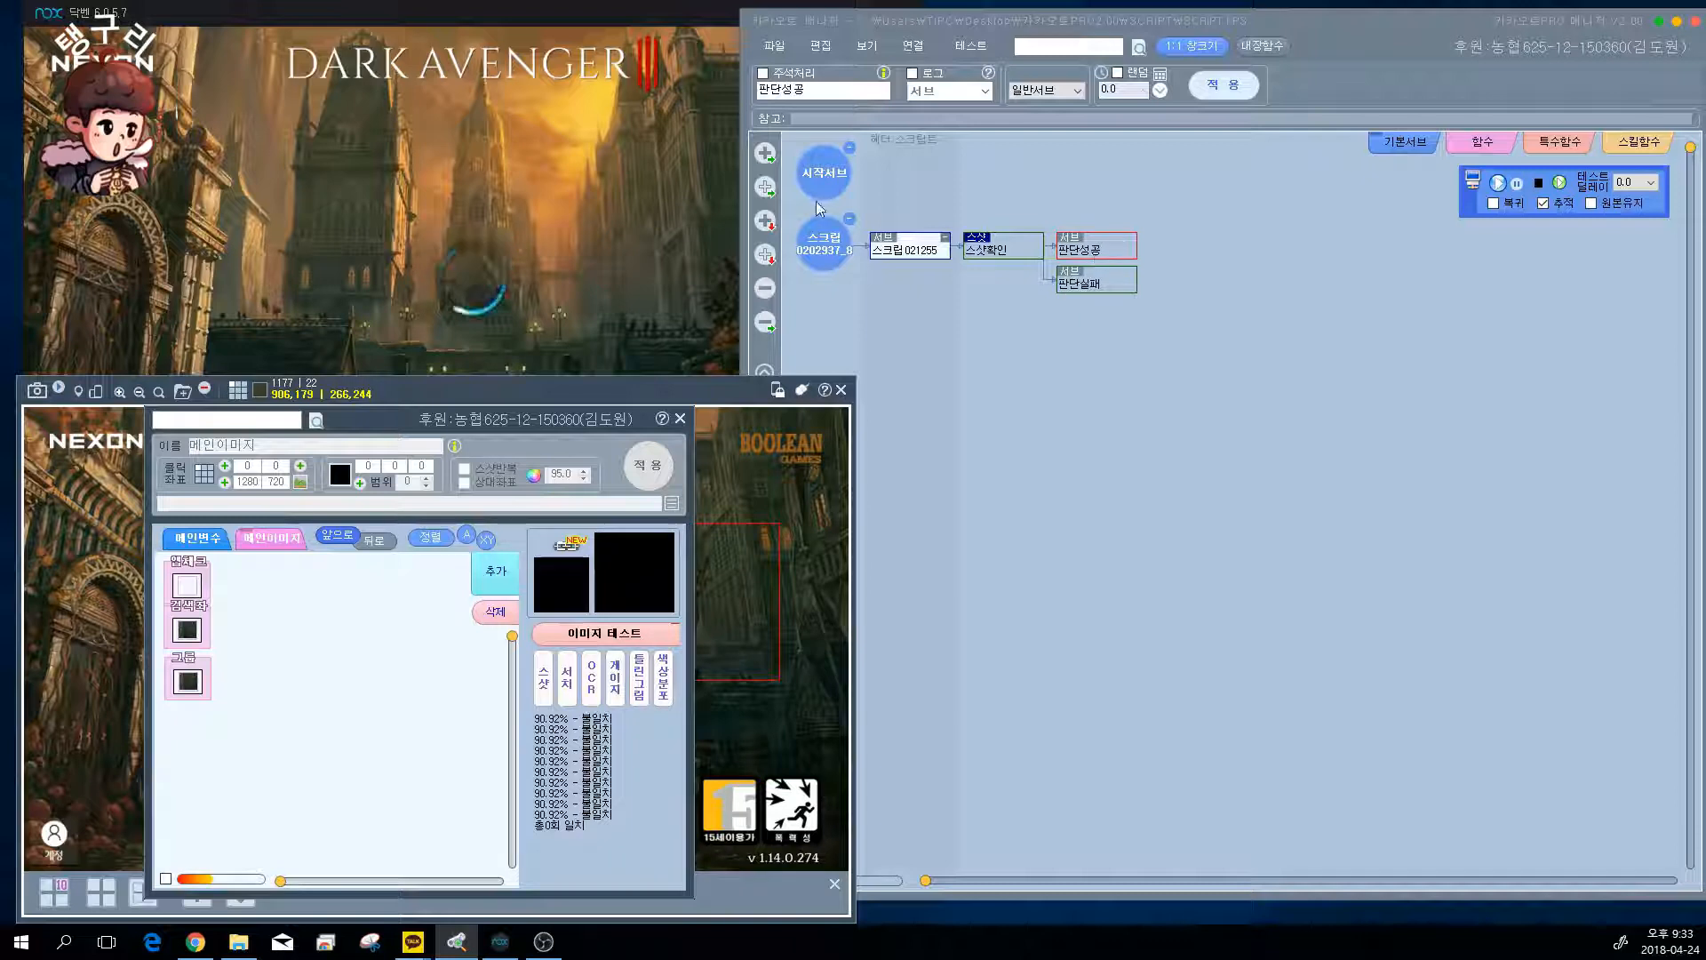
- Insert a 마우스 script between 스샷확인 and 판단성공 that performs 클릭 at the _지정_ coordinates 1048, 274, and apply it
left_click(765, 187)
left_click(984, 91)
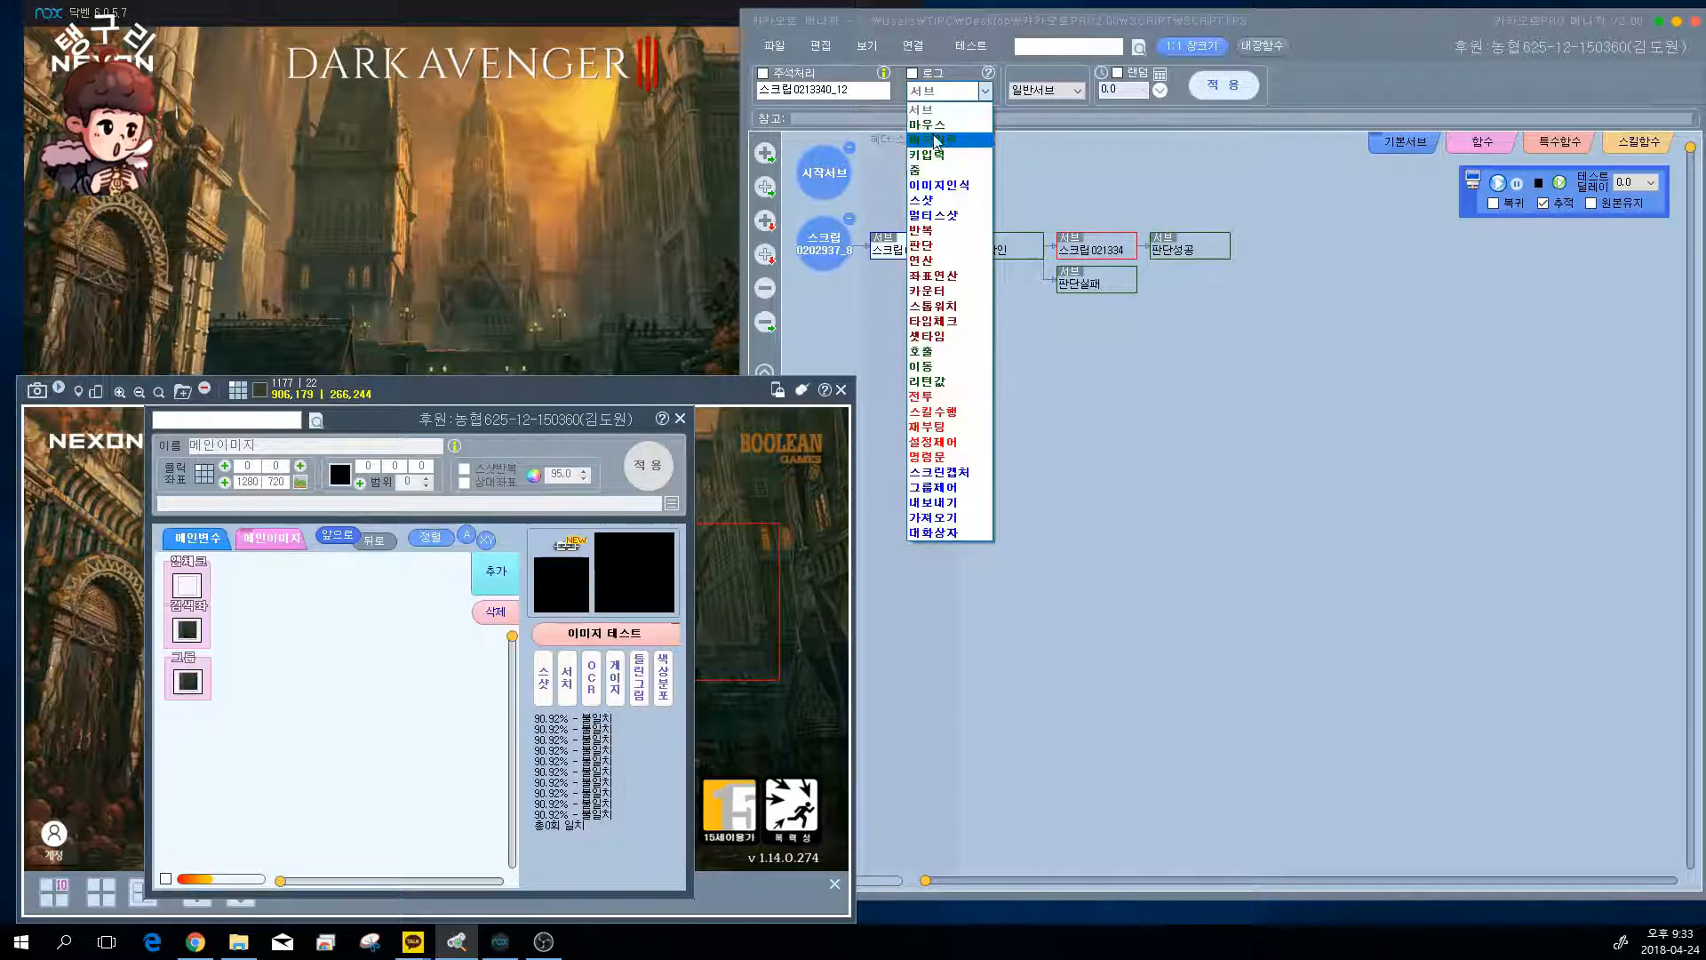
left_click(928, 125)
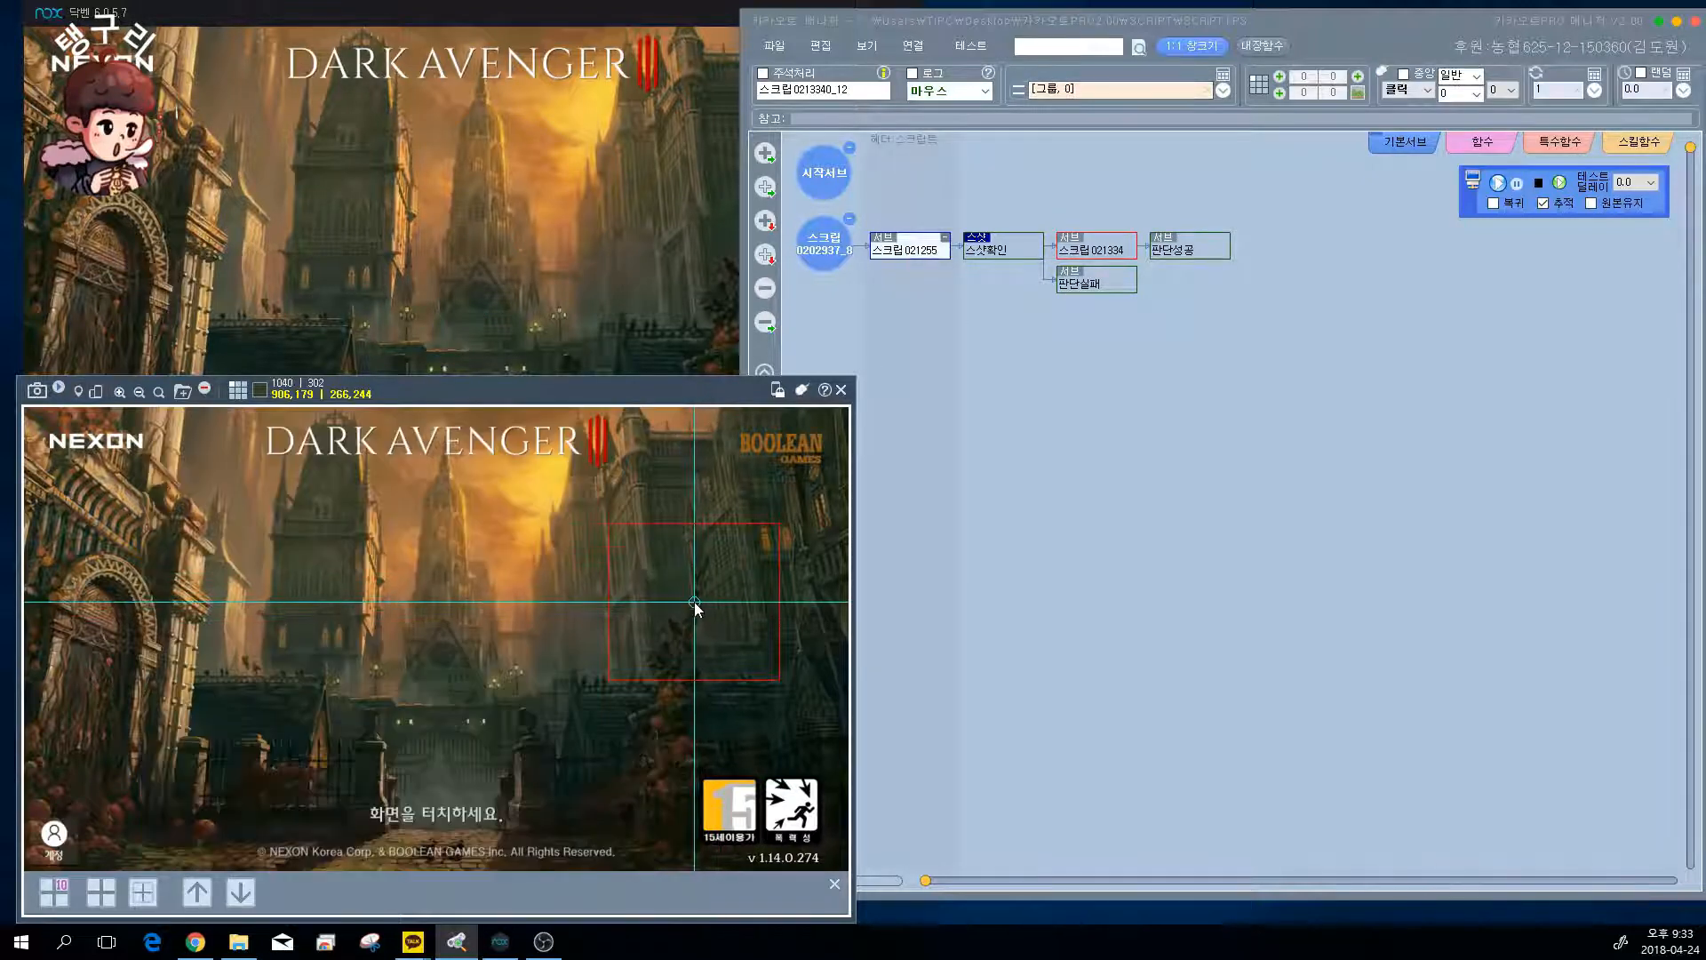
left_click(700, 584)
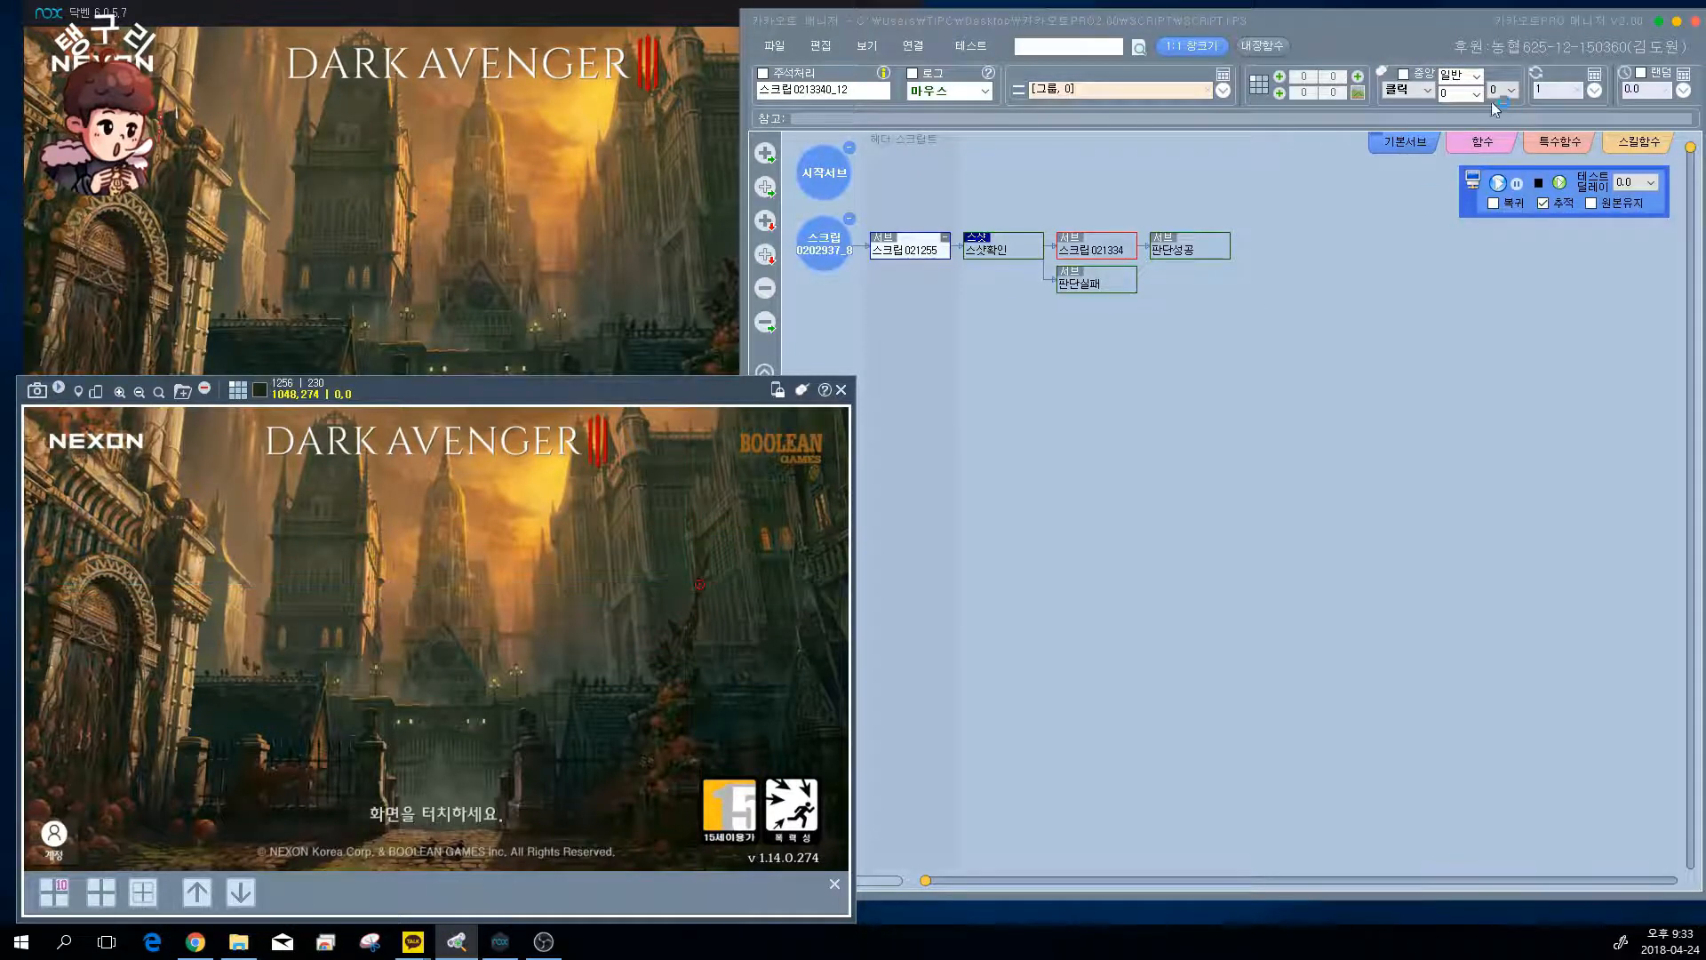
left_click(1223, 90)
left_click(1047, 114)
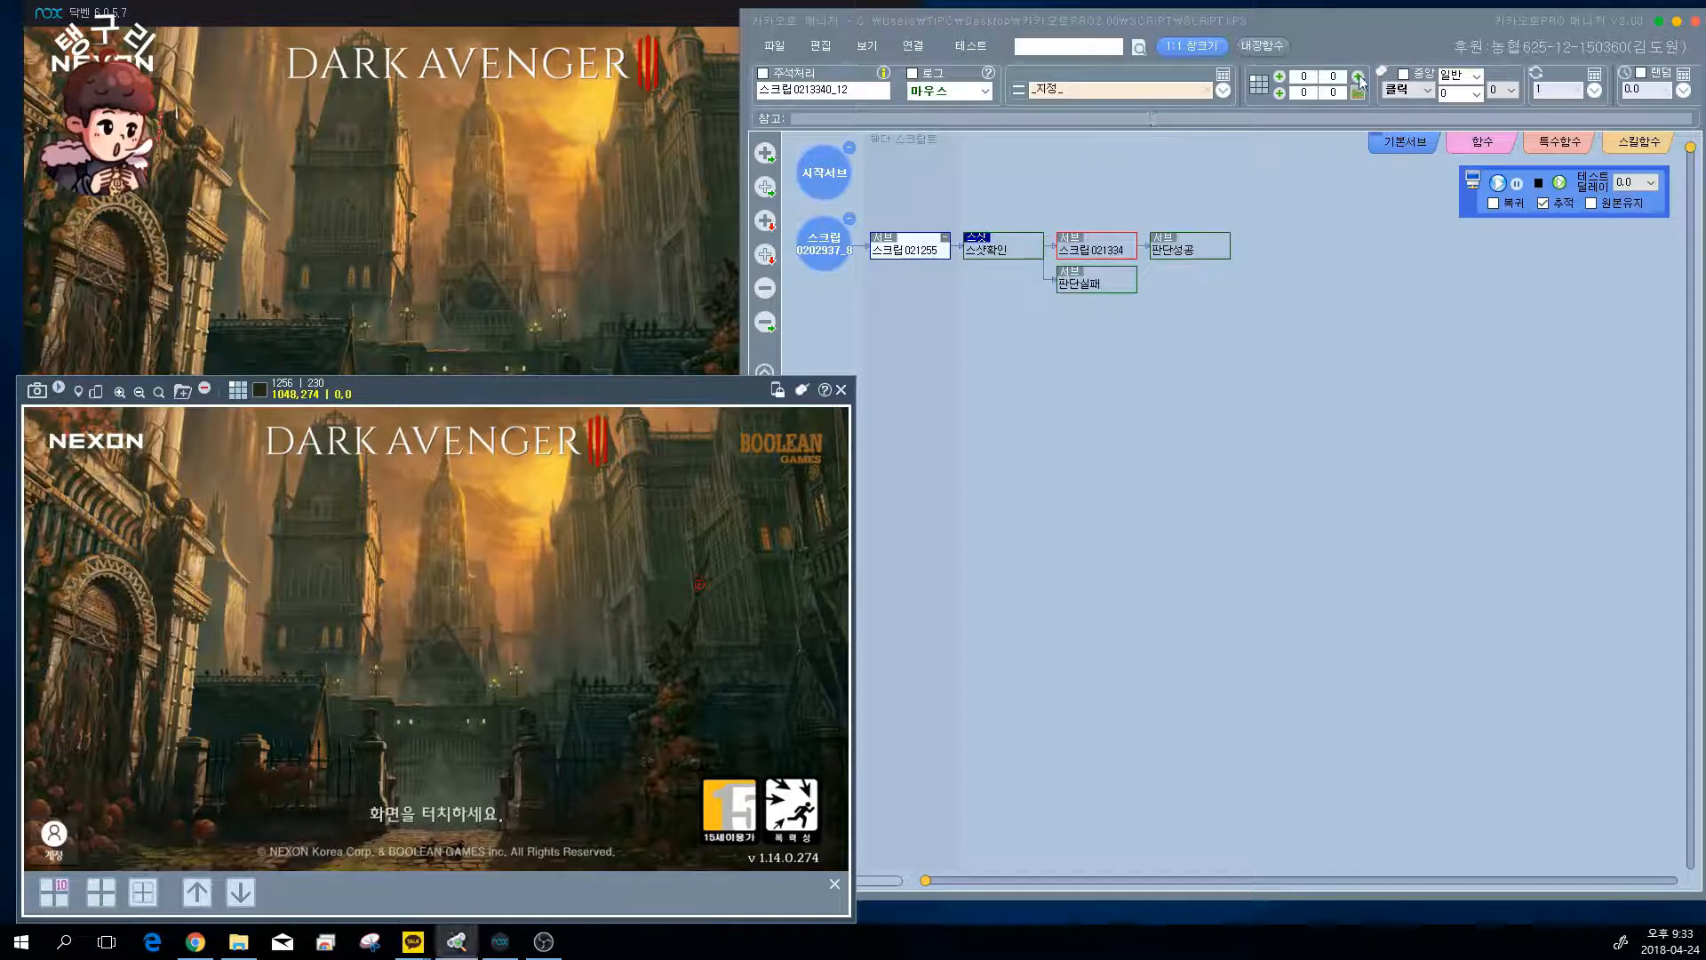
left_click_drag(1641, 51, 1671, 85)
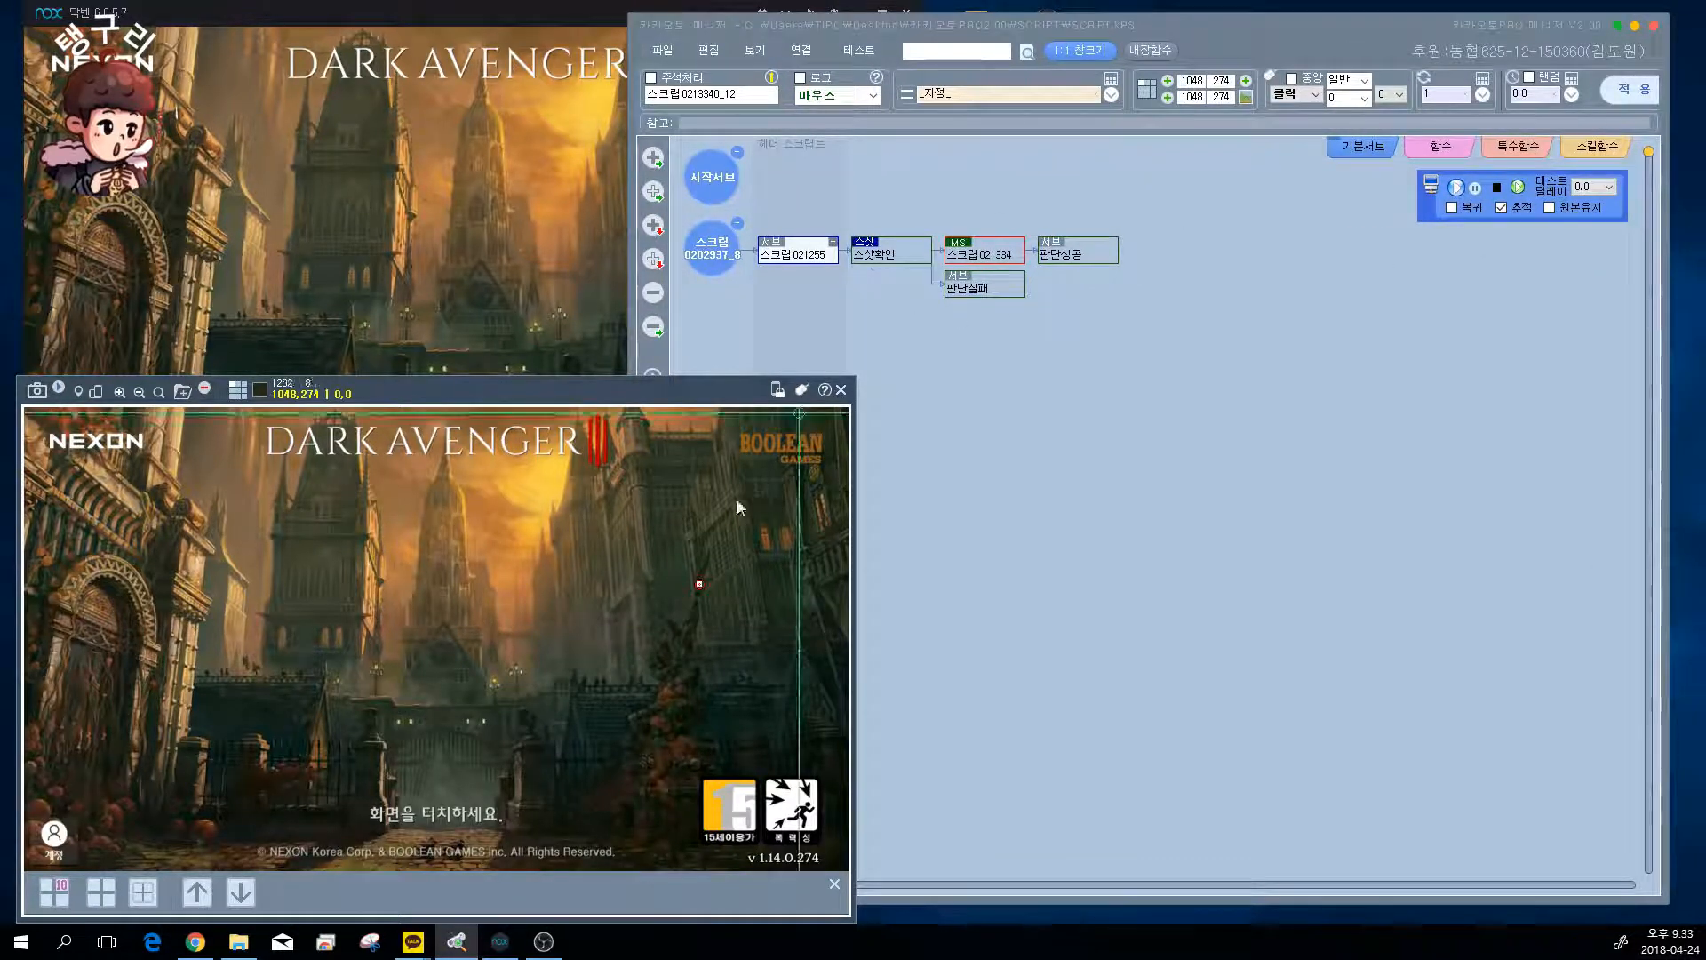
- Apply the 중앙 click option to the 스샷확인 script and view the capture area of 그룹요소1 in the group list
left_click(893, 251)
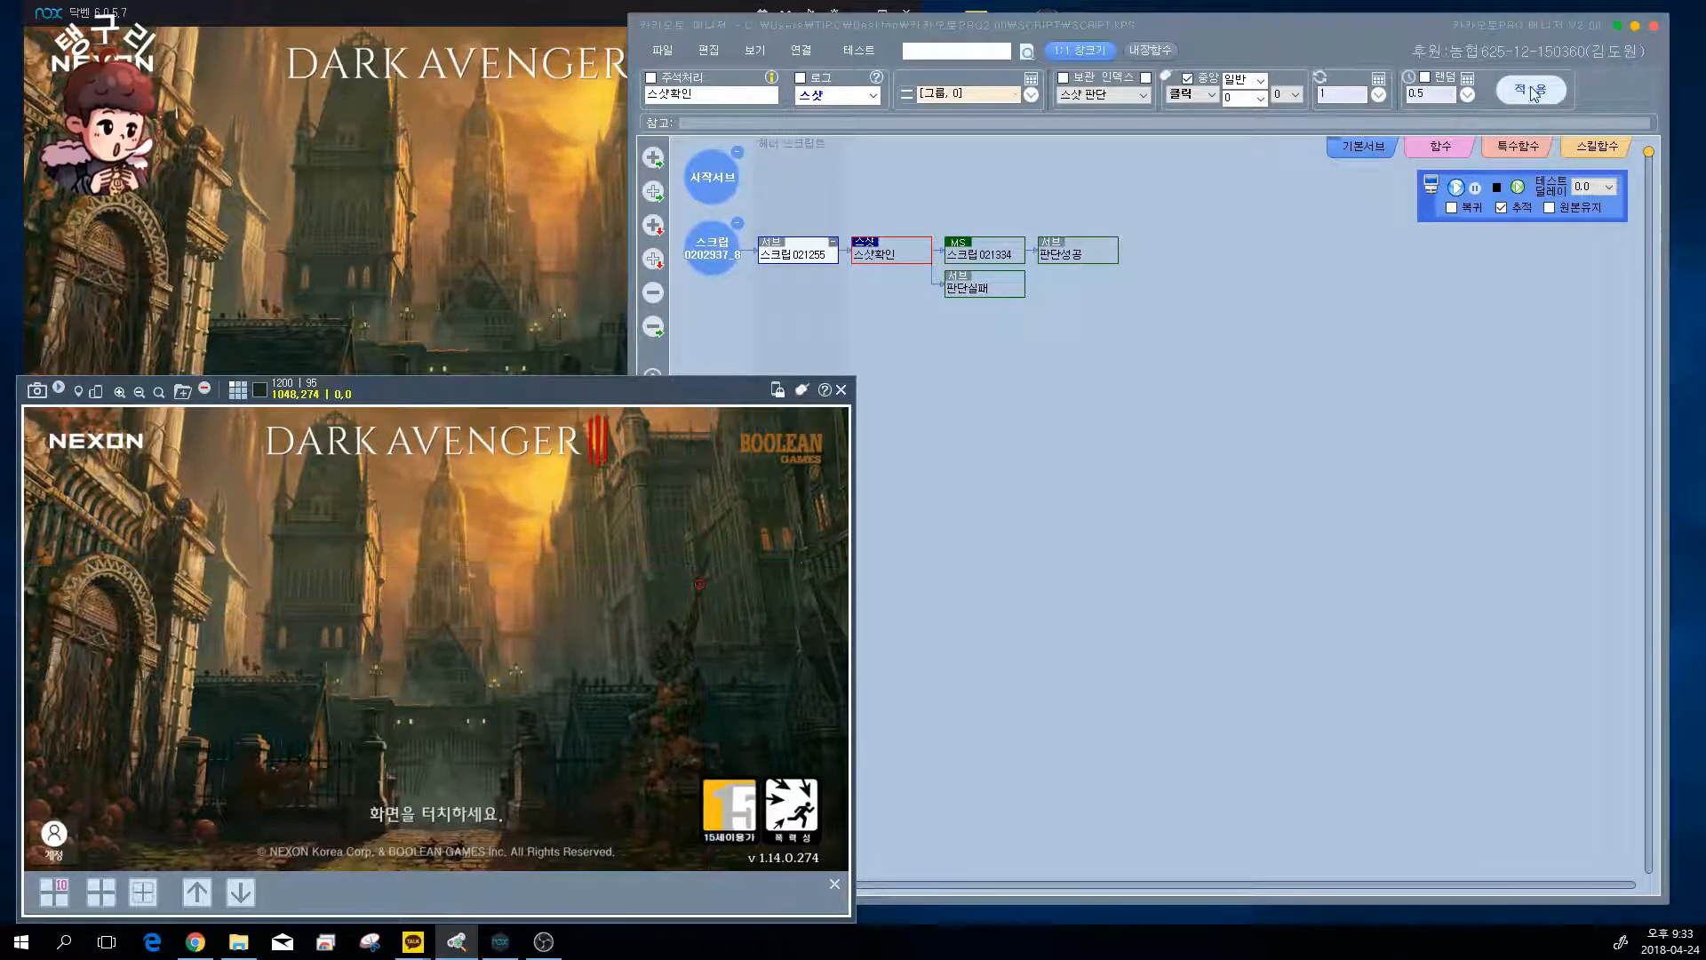
left_click(1533, 93)
left_click(755, 50)
left_click(818, 131)
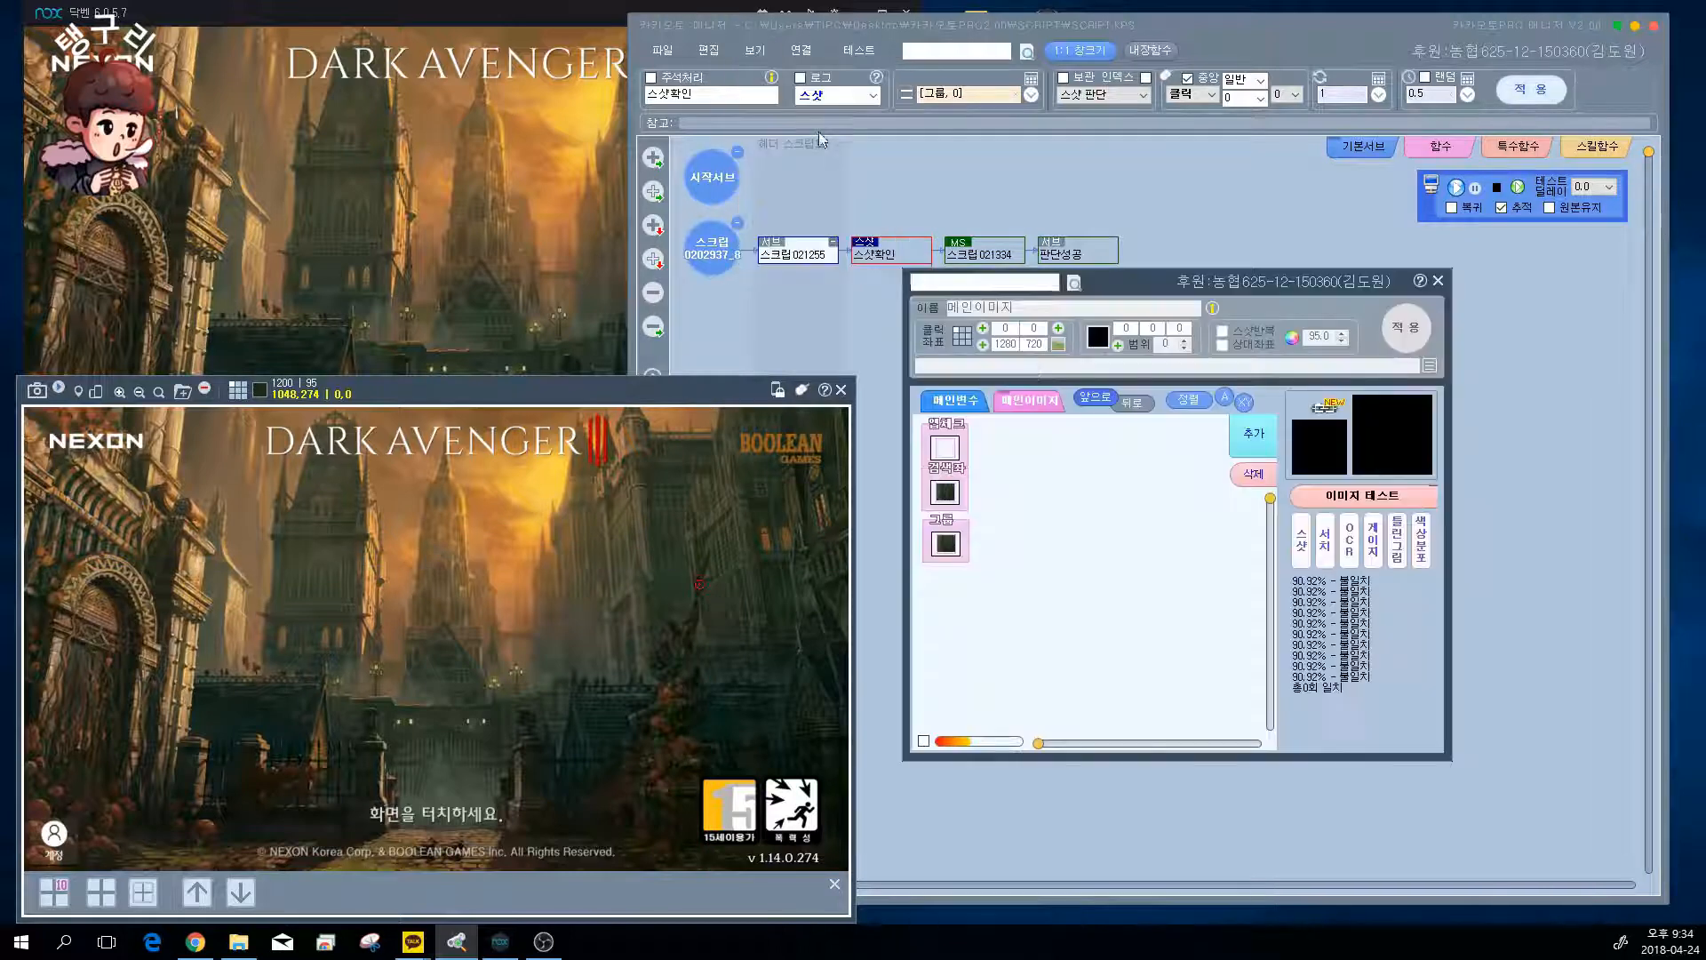
left_click(945, 543)
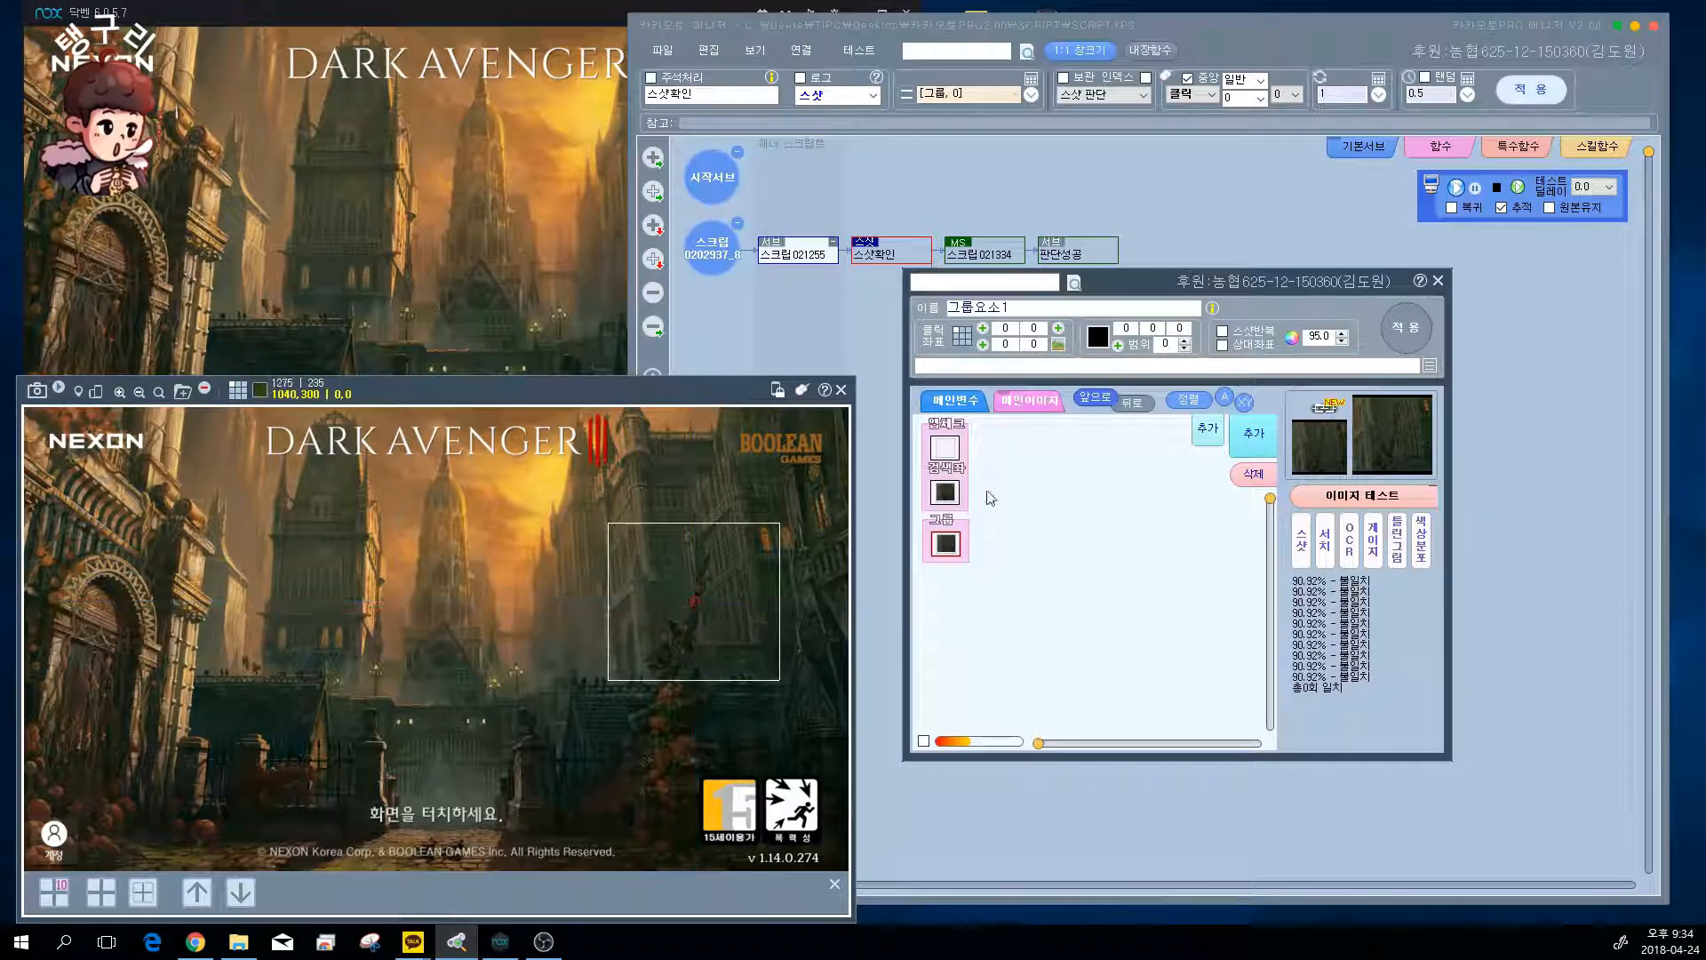
left_click(1437, 283)
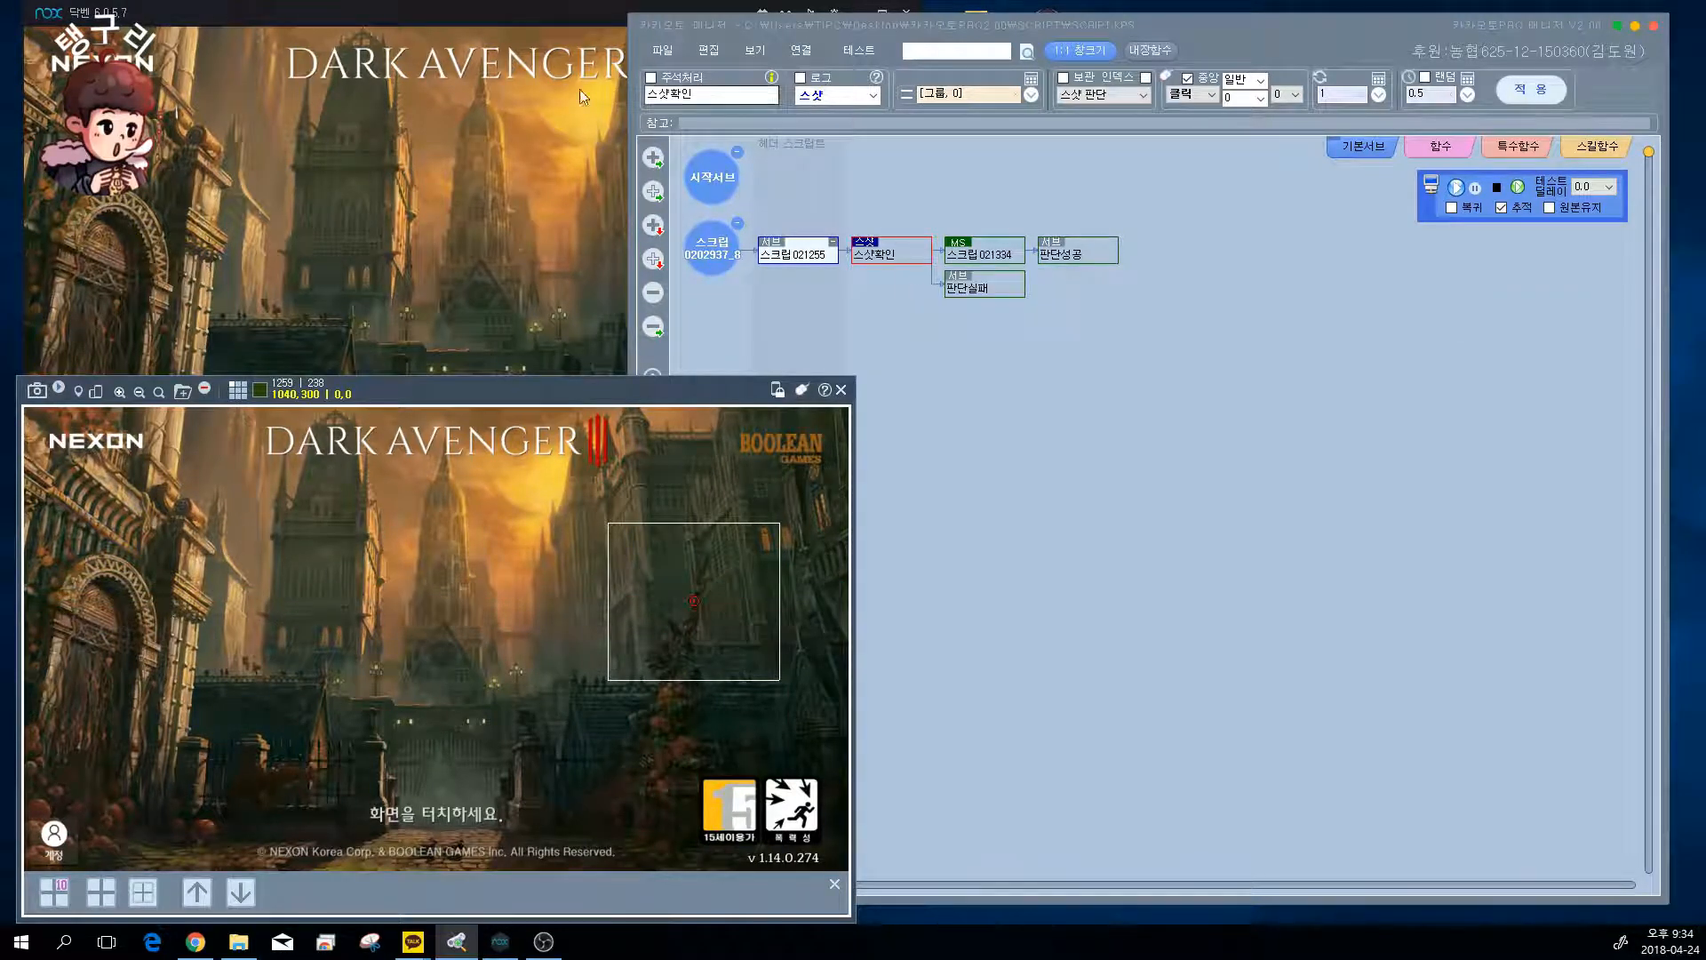
- Comment out the 마우스 script between 스샷확인 and 판단성공 with 주석처리, and delete it
left_click(535, 25)
left_click(1050, 232)
left_click(984, 250)
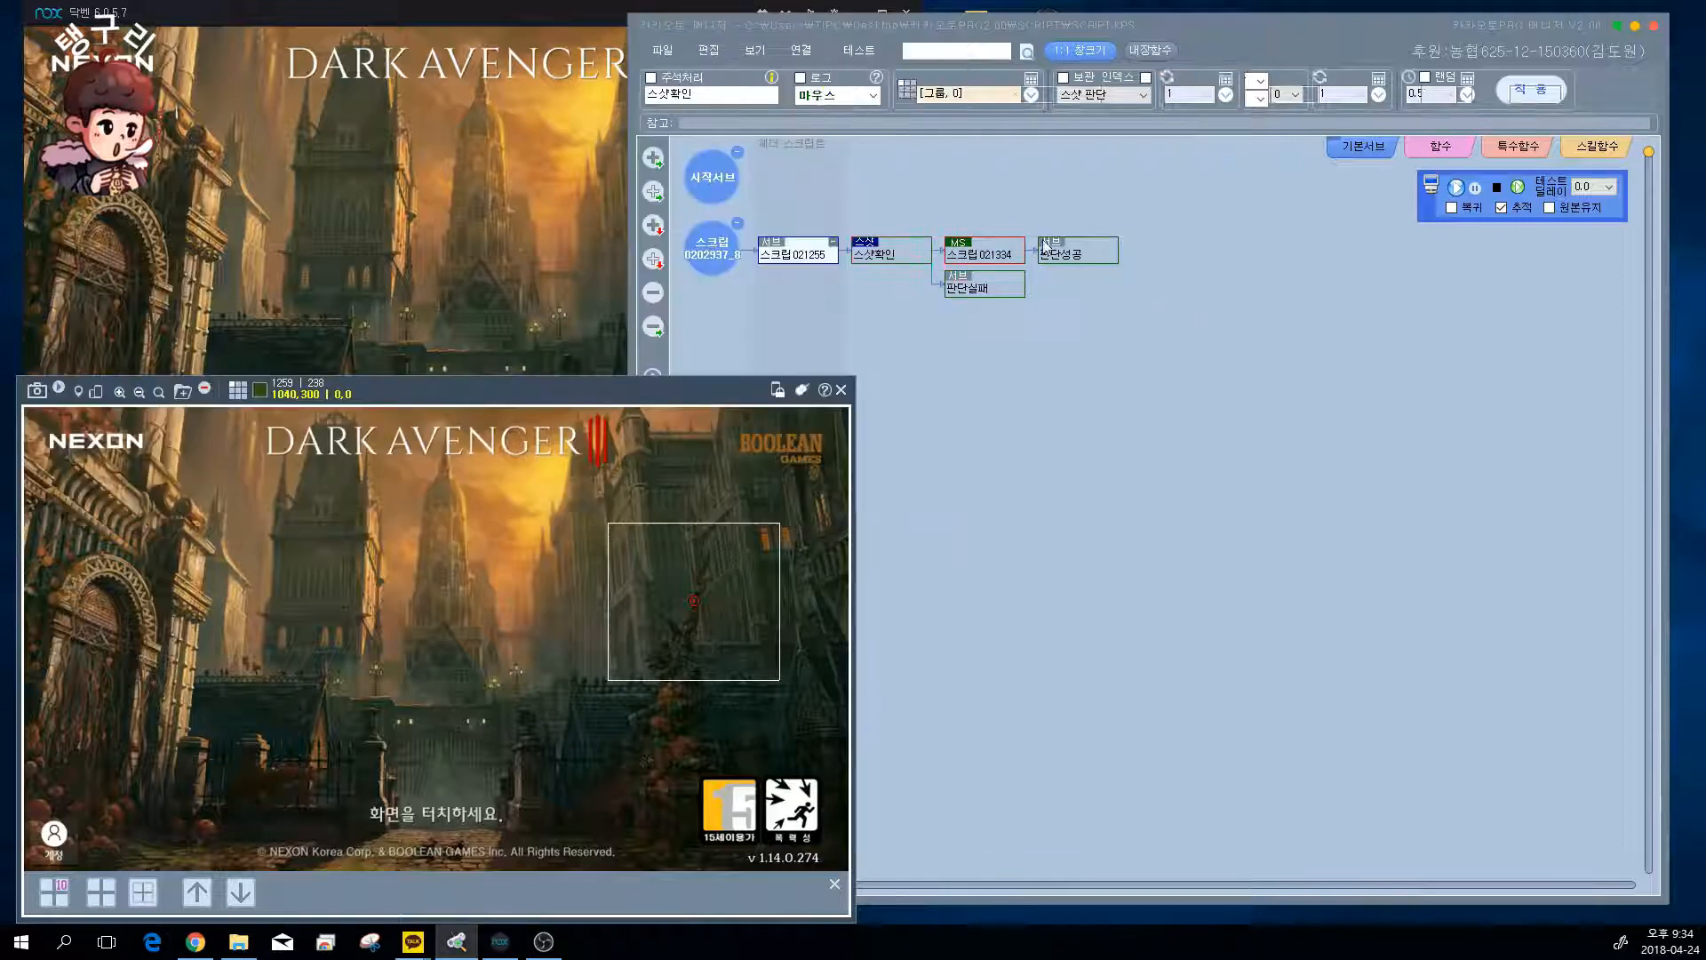
left_click(650, 79)
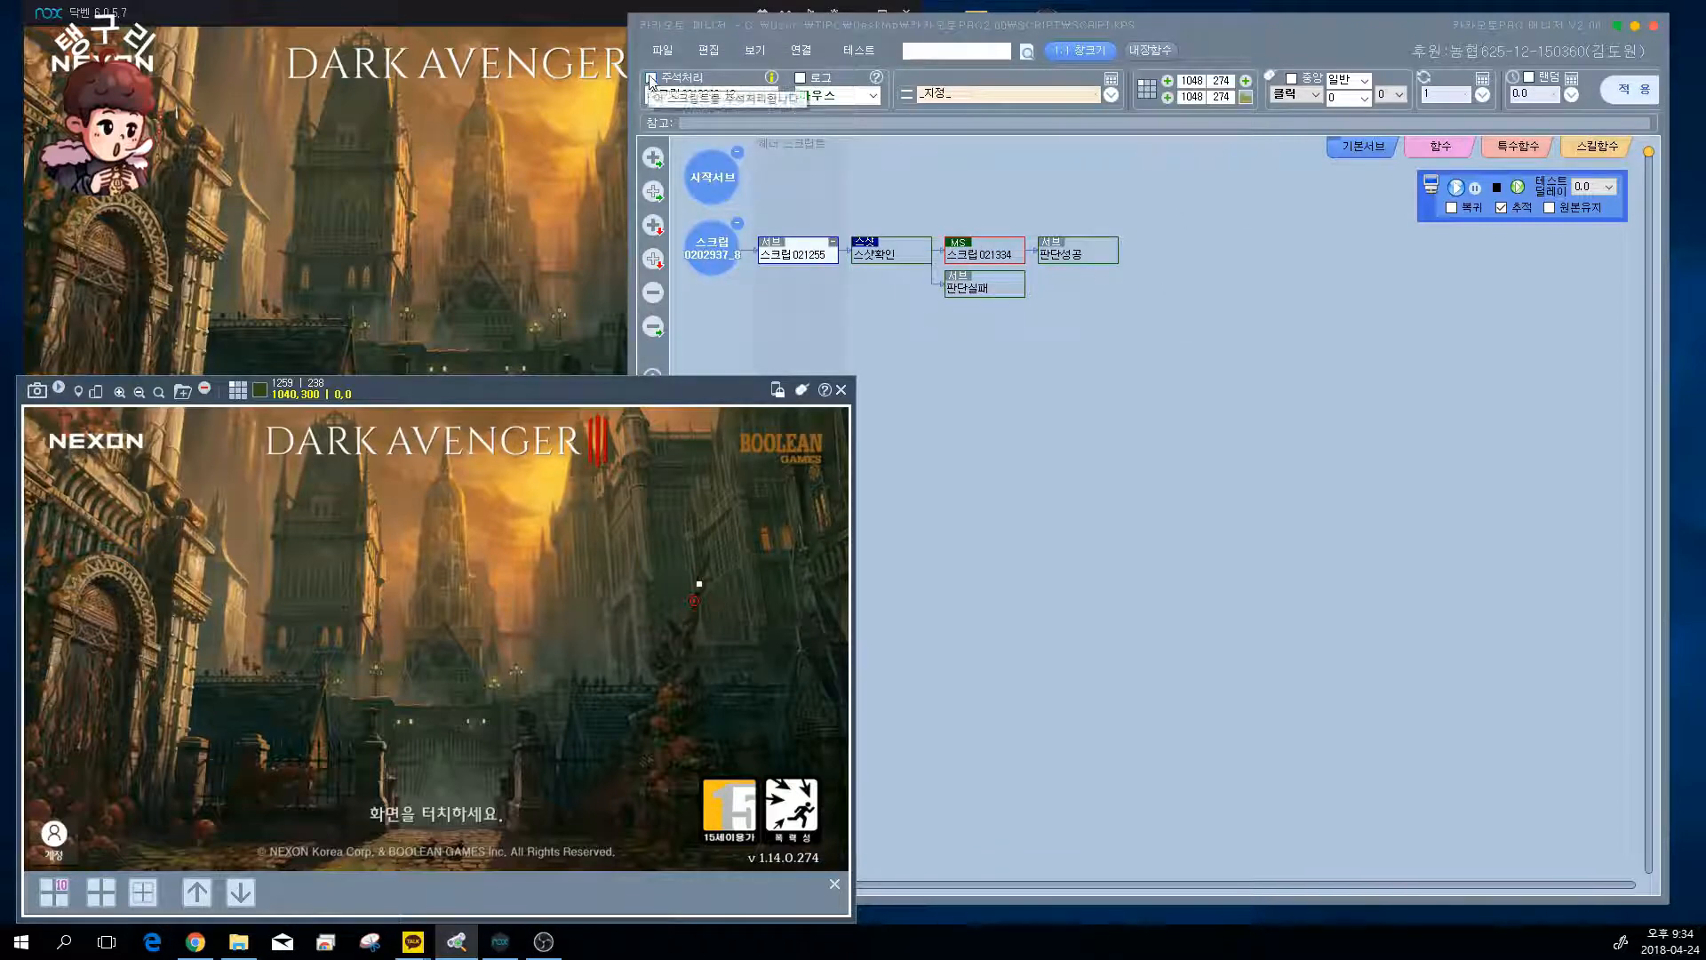
left_click(1624, 81)
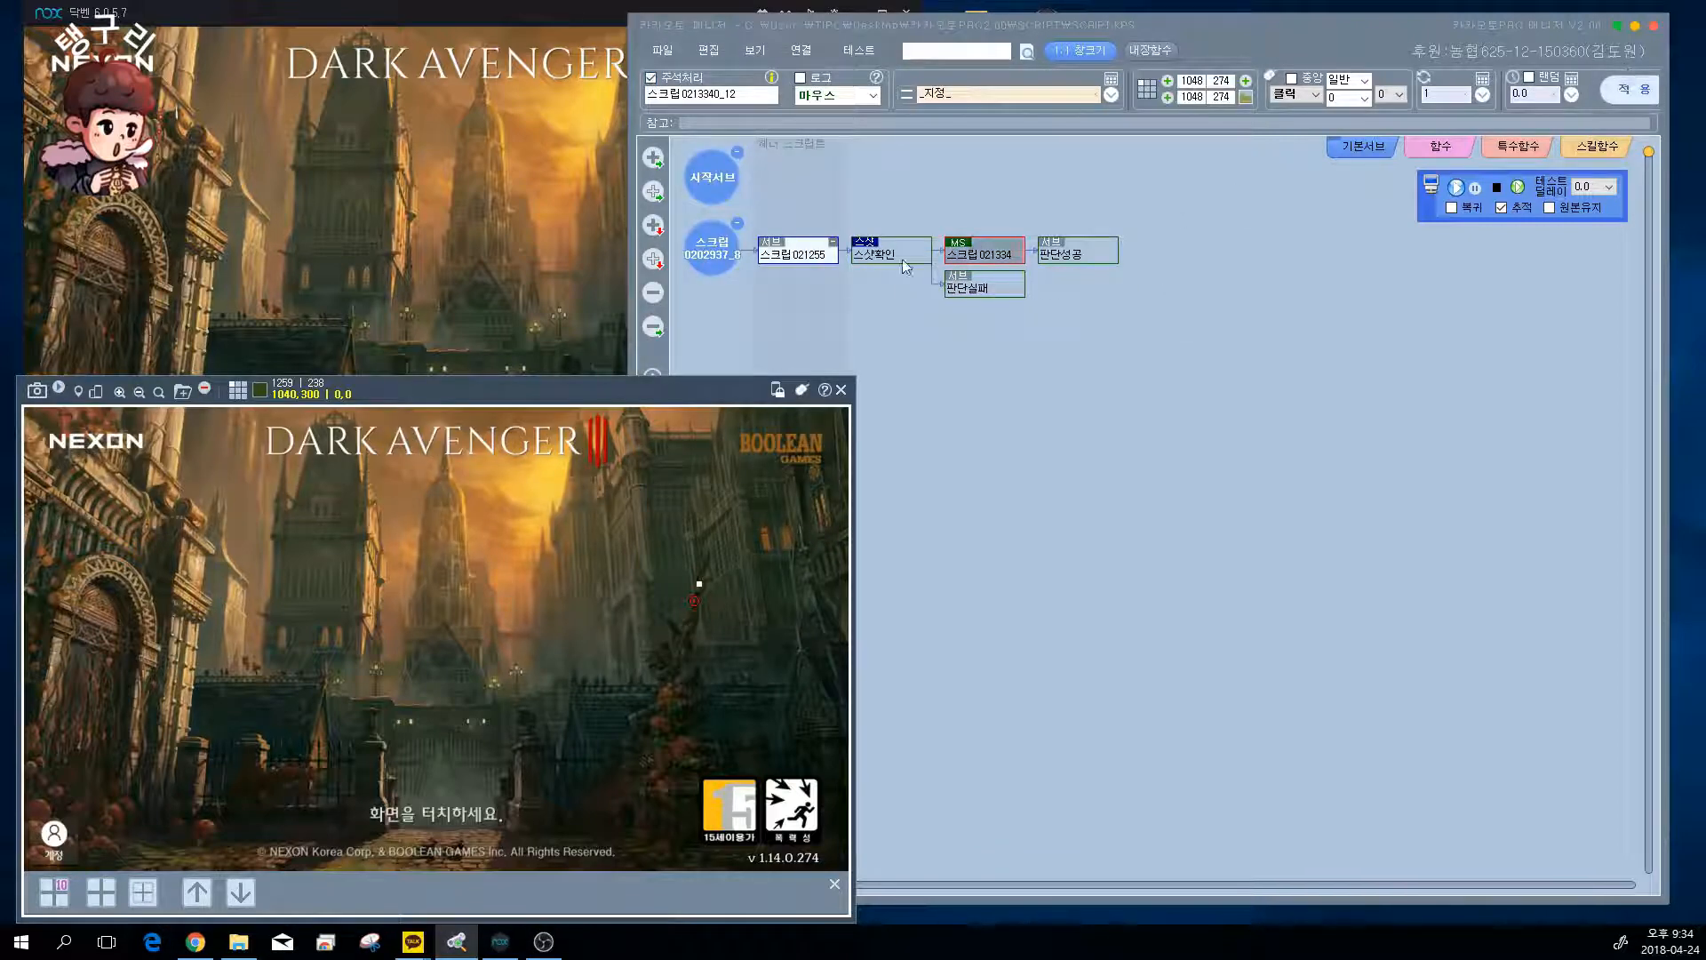
left_click(655, 294)
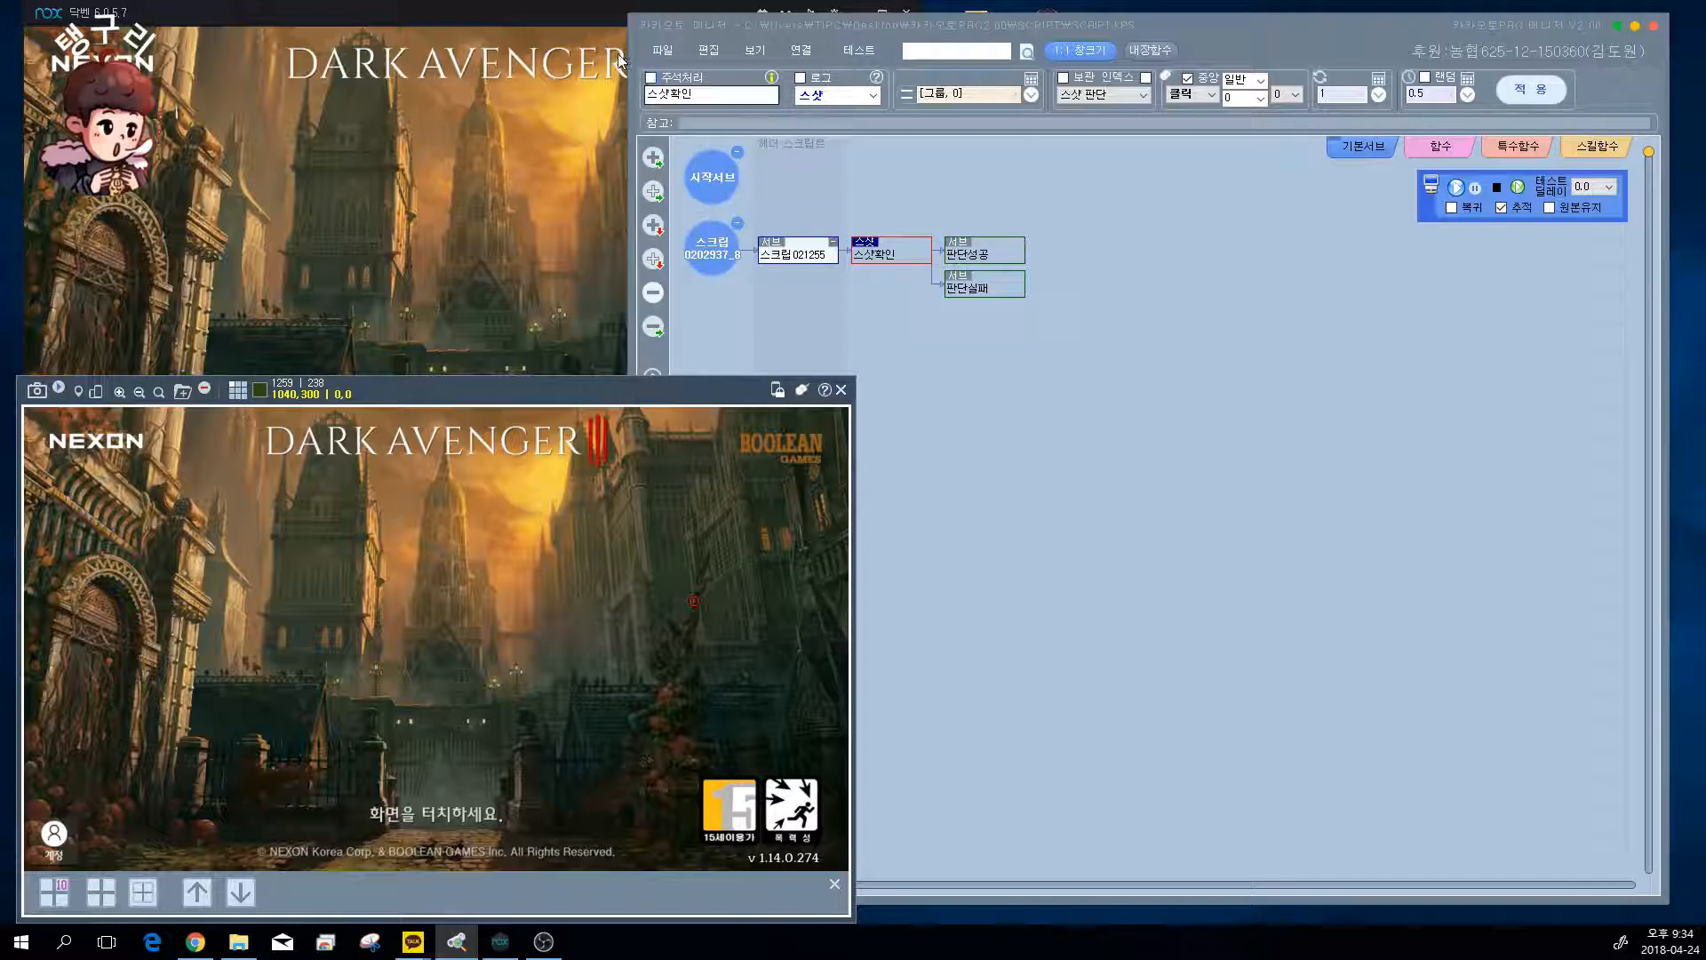
- Test-run the 스샷확인 script with 스샷 판단 and 클릭 against the game's title screen, and stop the test
left_click(585, 16)
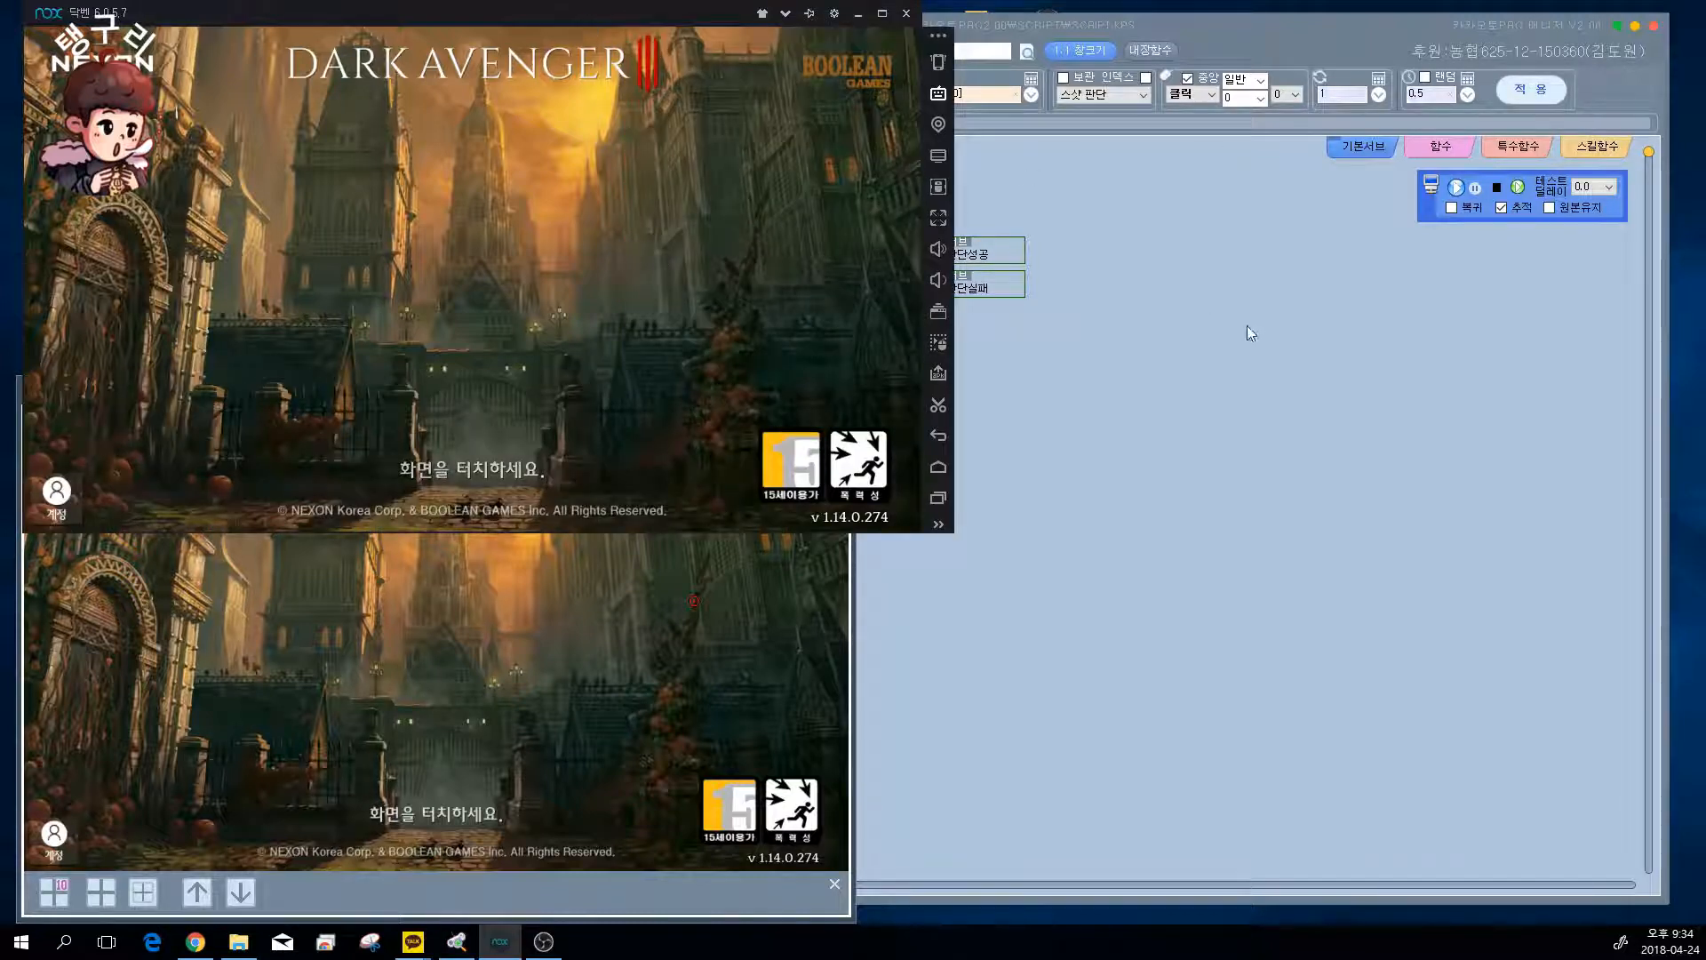
left_click(1247, 326)
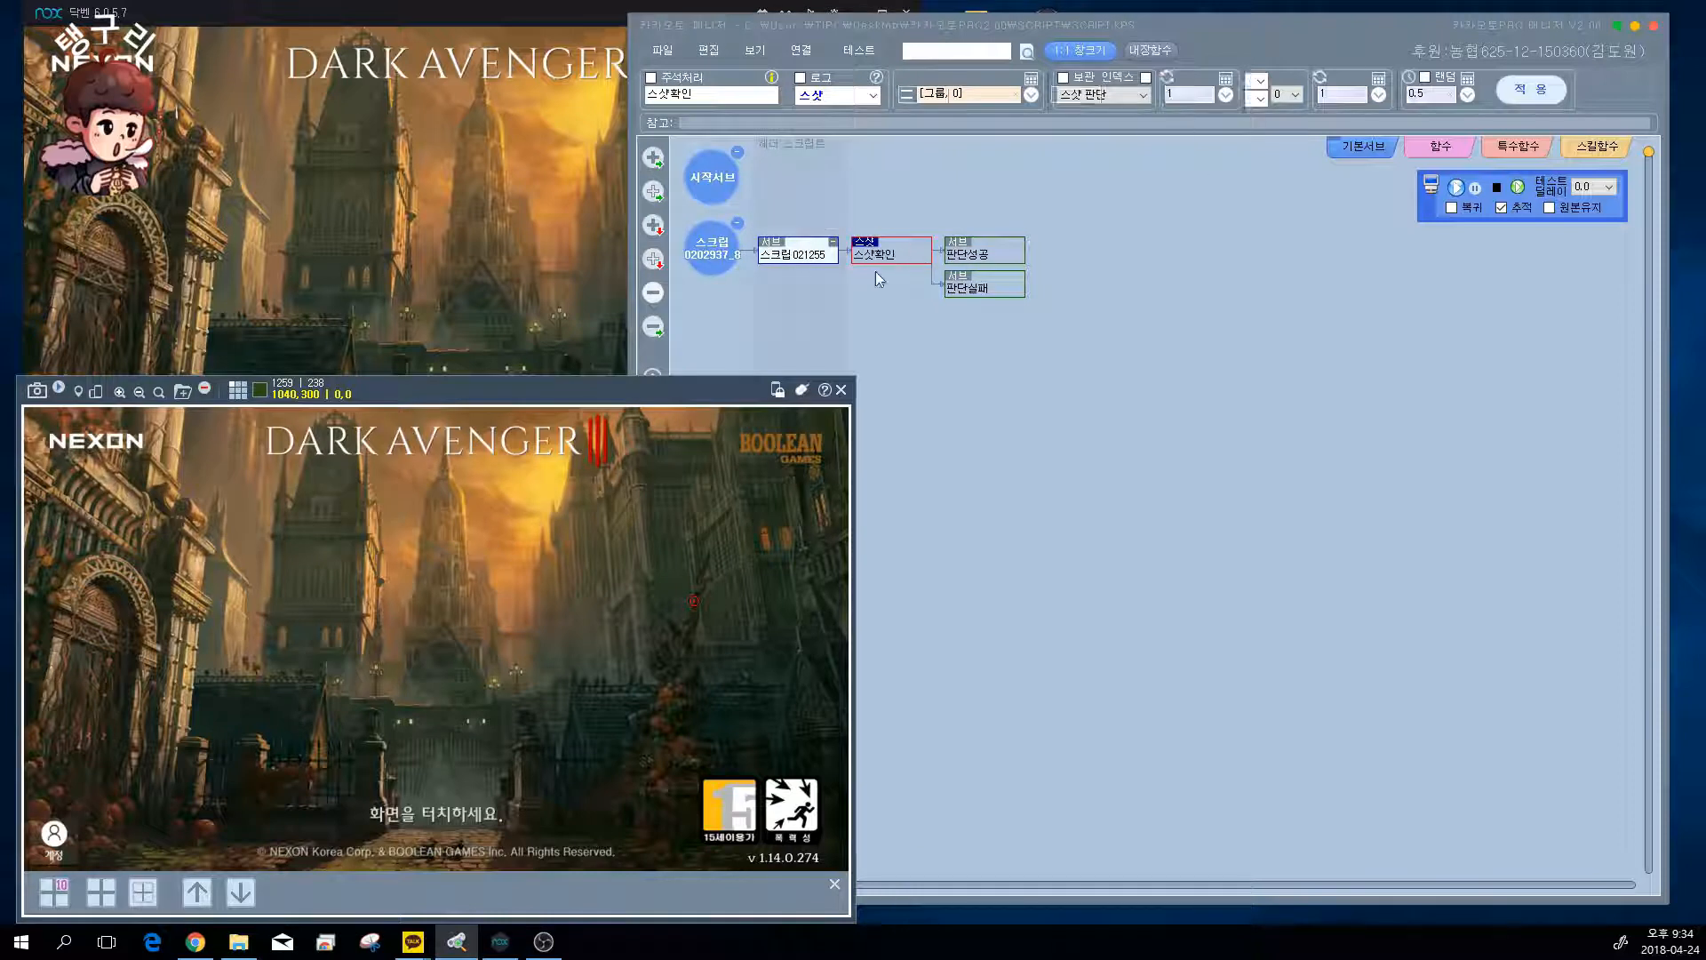
left_click(1519, 187)
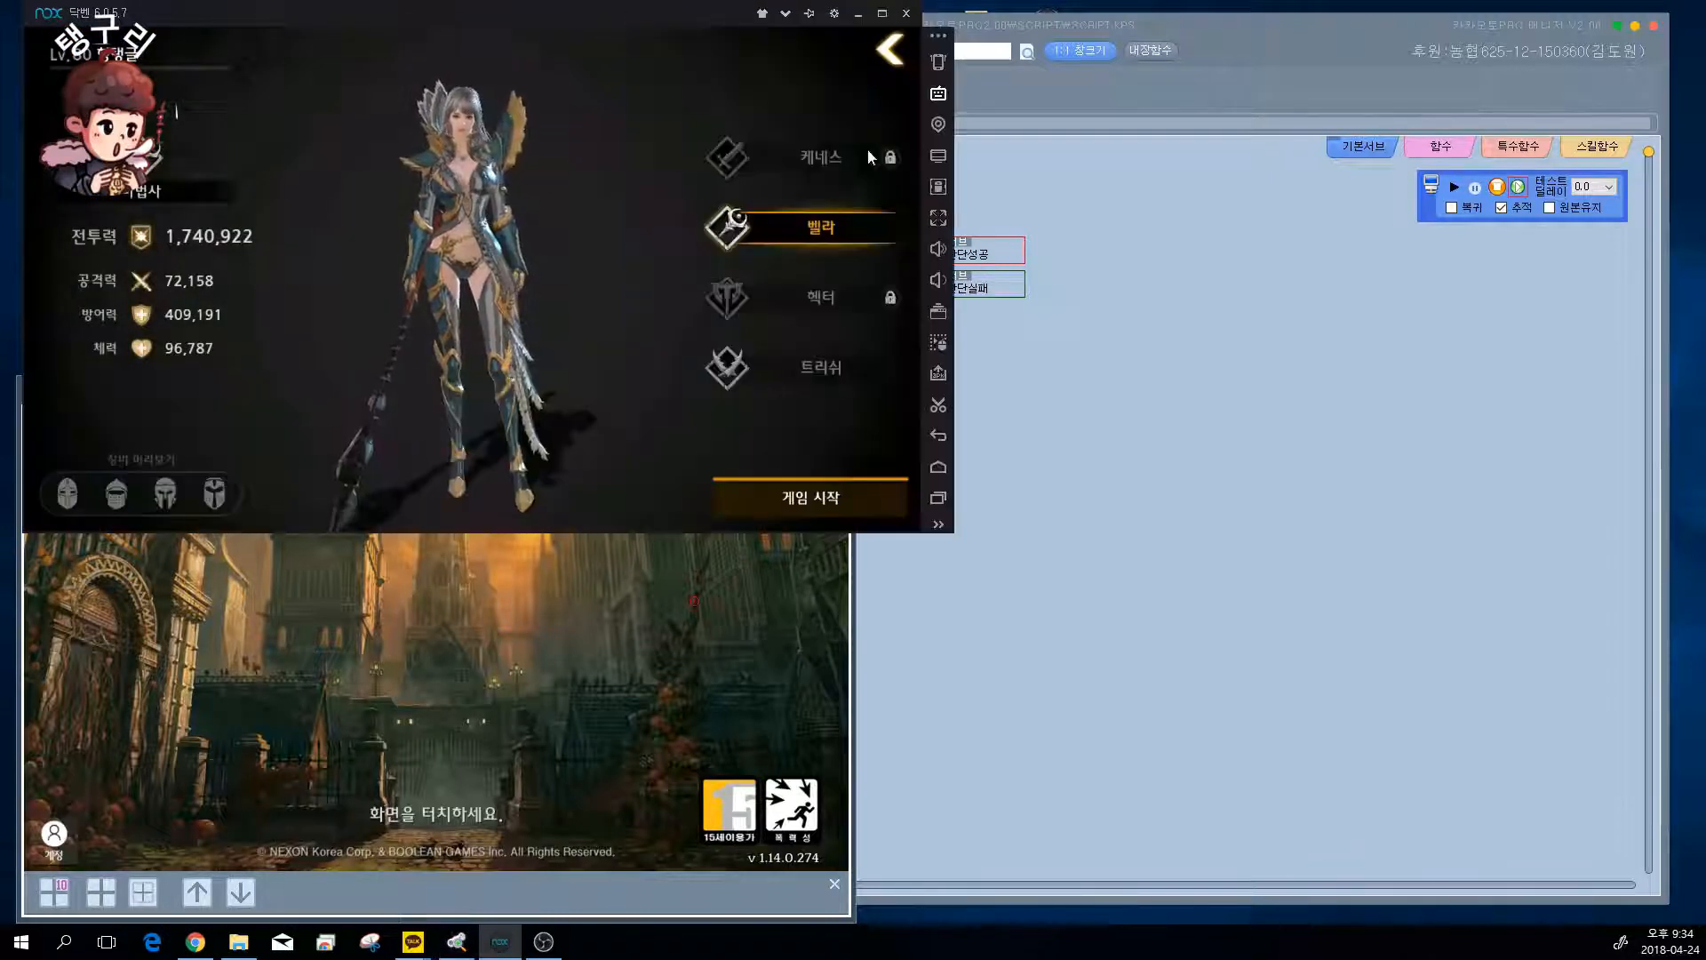
left_click(1280, 370)
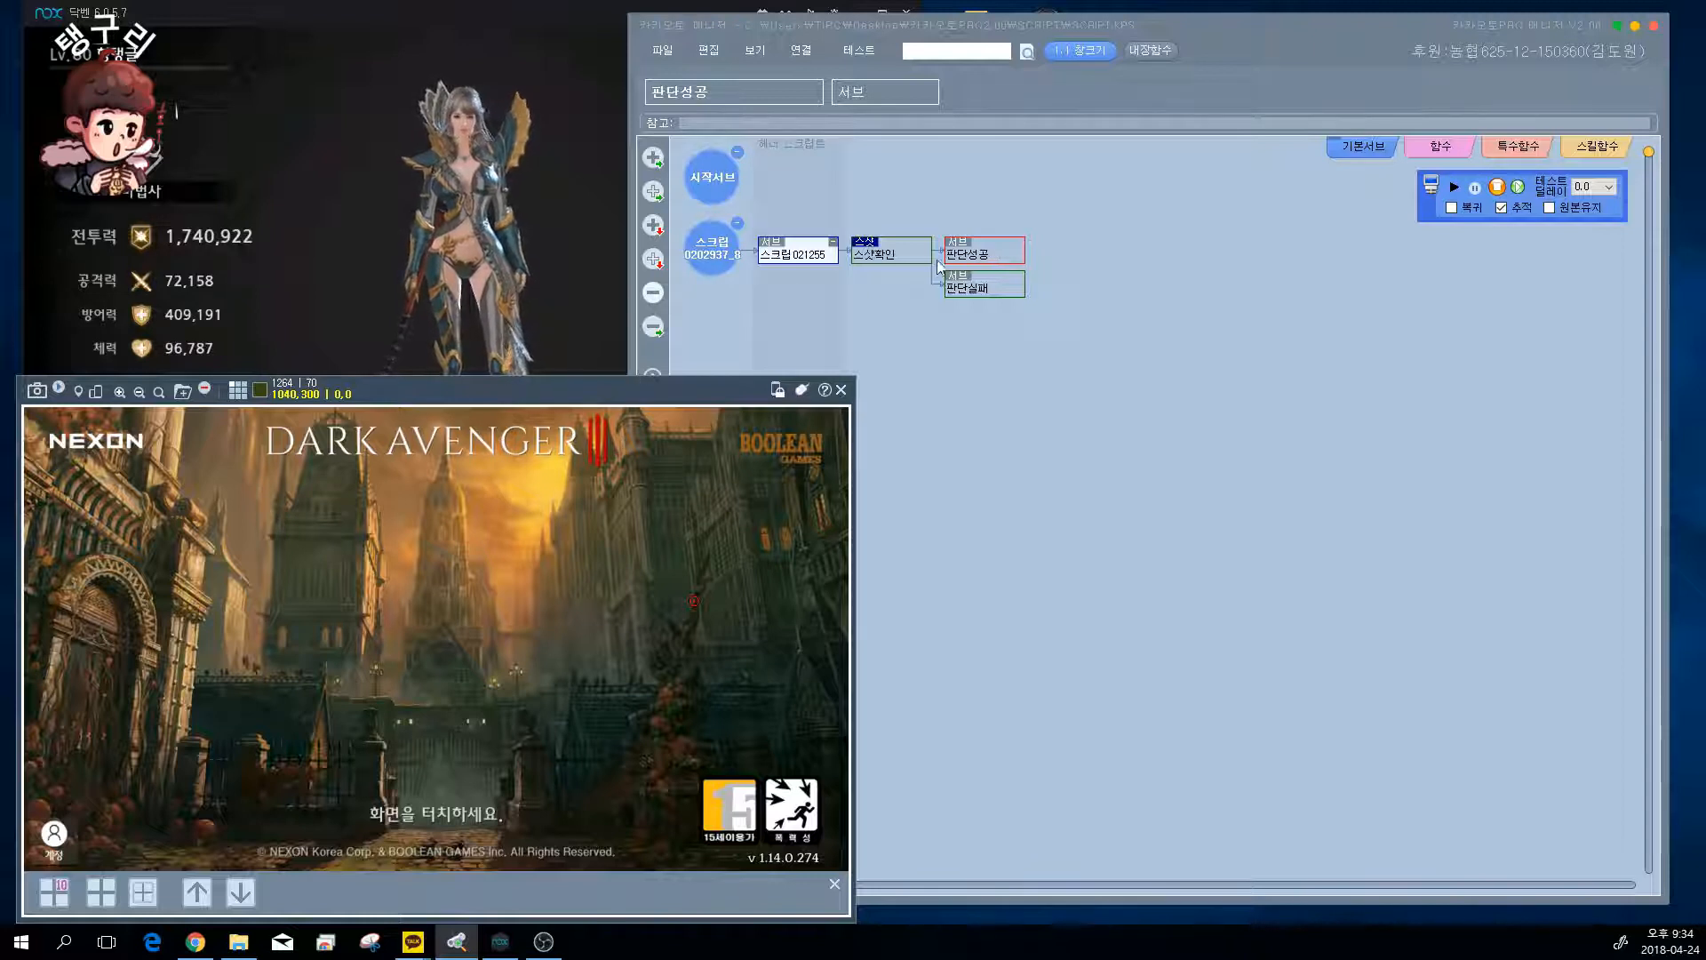
left_click(1519, 193)
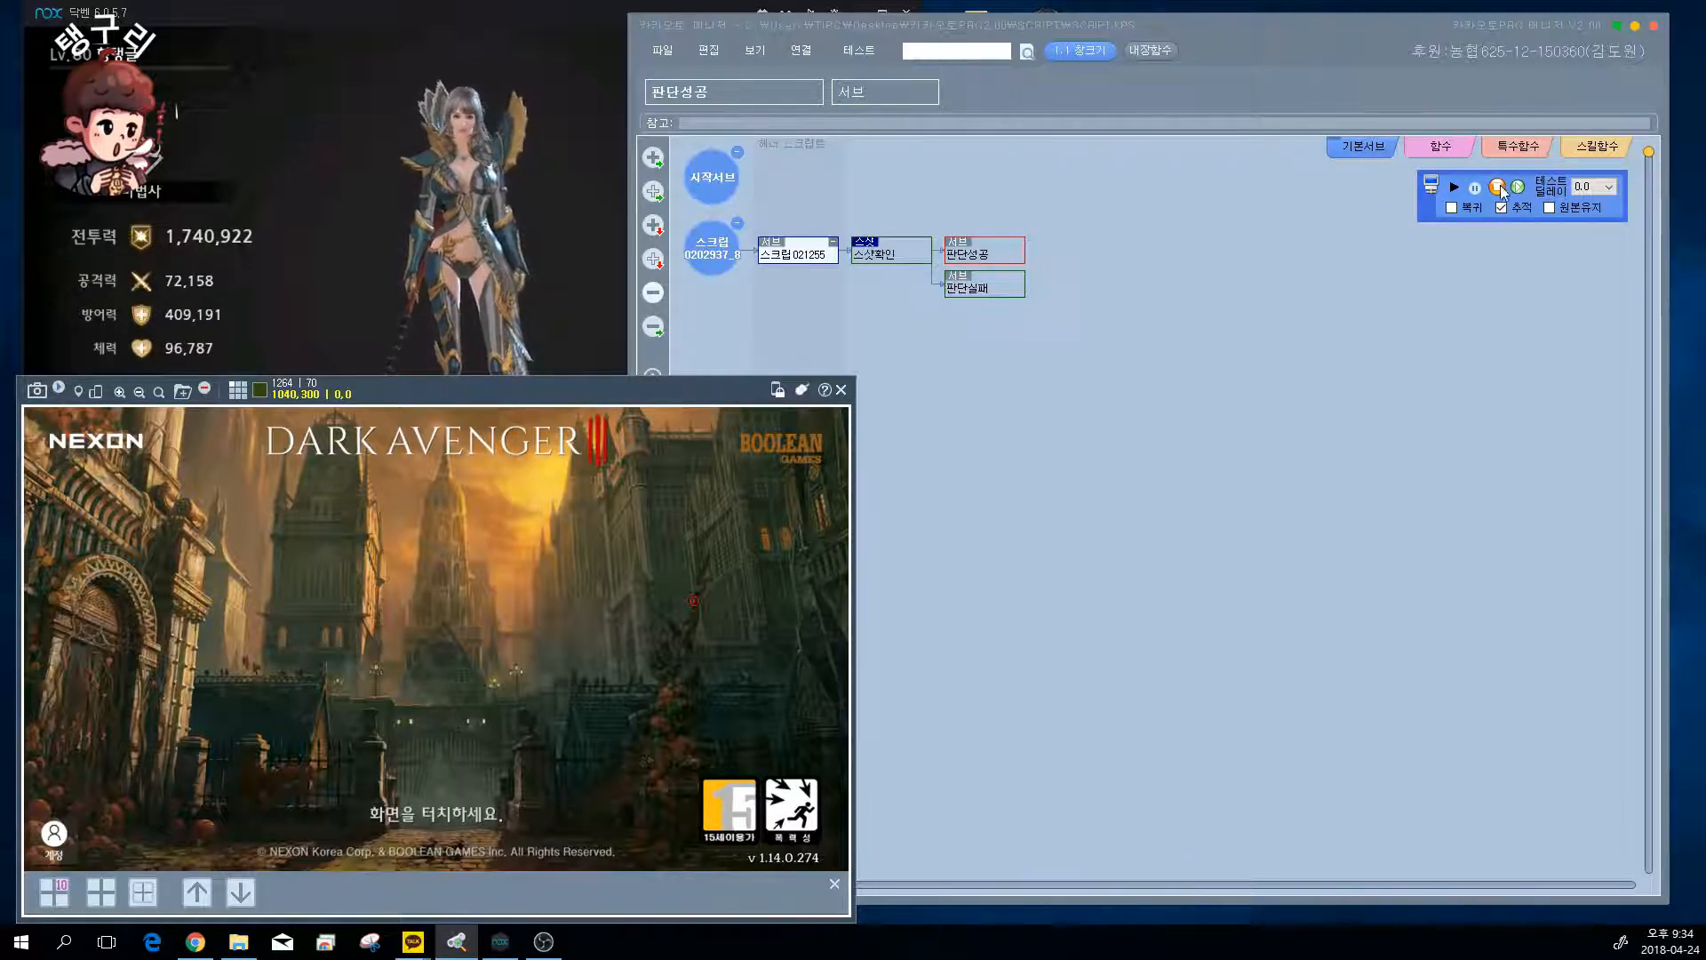
- Change the function of the 스샷확인 script to 모양 찾기
left_click(917, 241)
left_click(1127, 95)
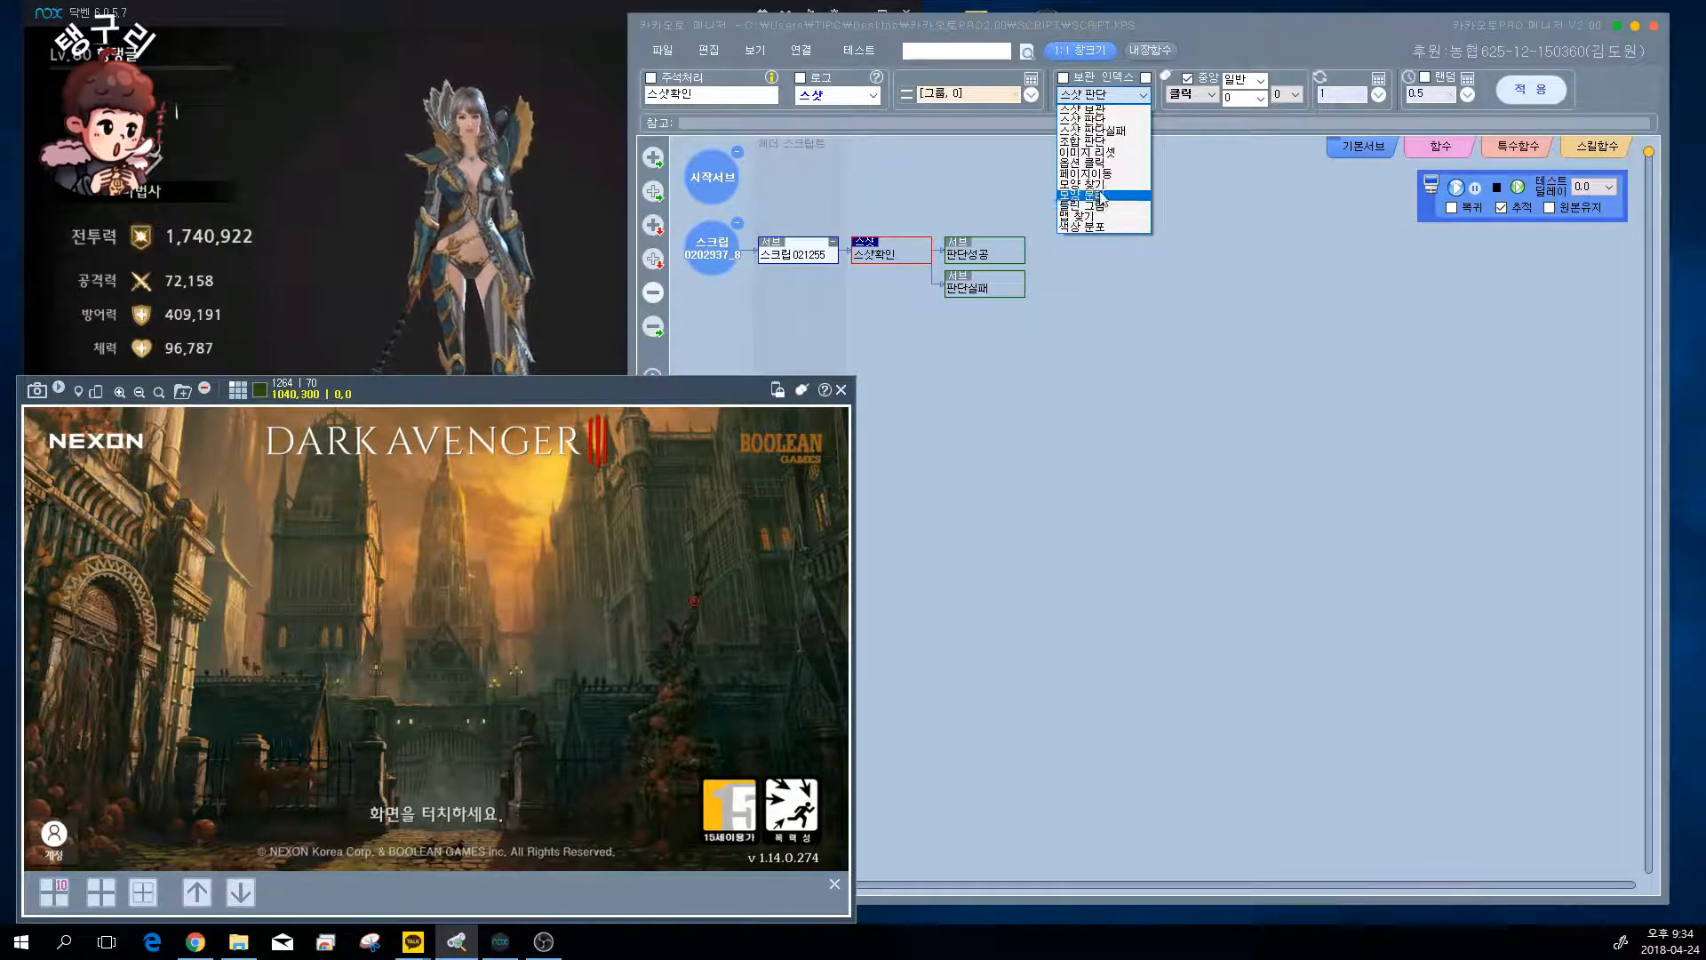
left_click(1102, 185)
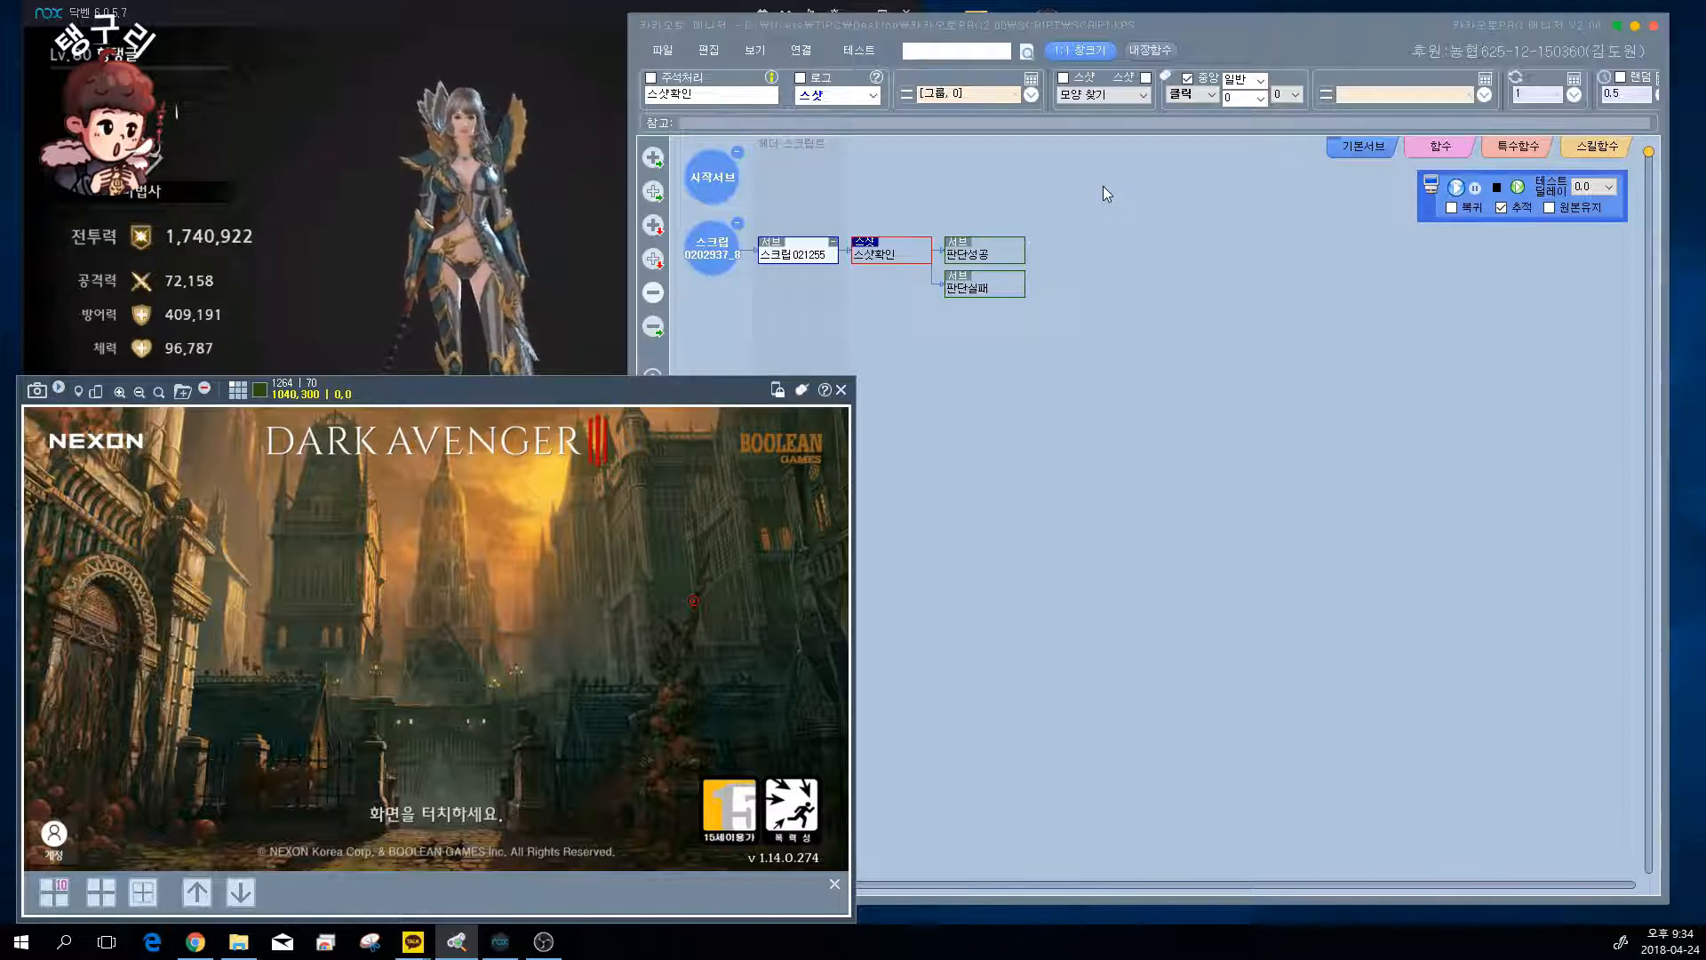
- Open the group list and select 그룹요소1 to view its capture area on the title screen image
left_click(776, 51)
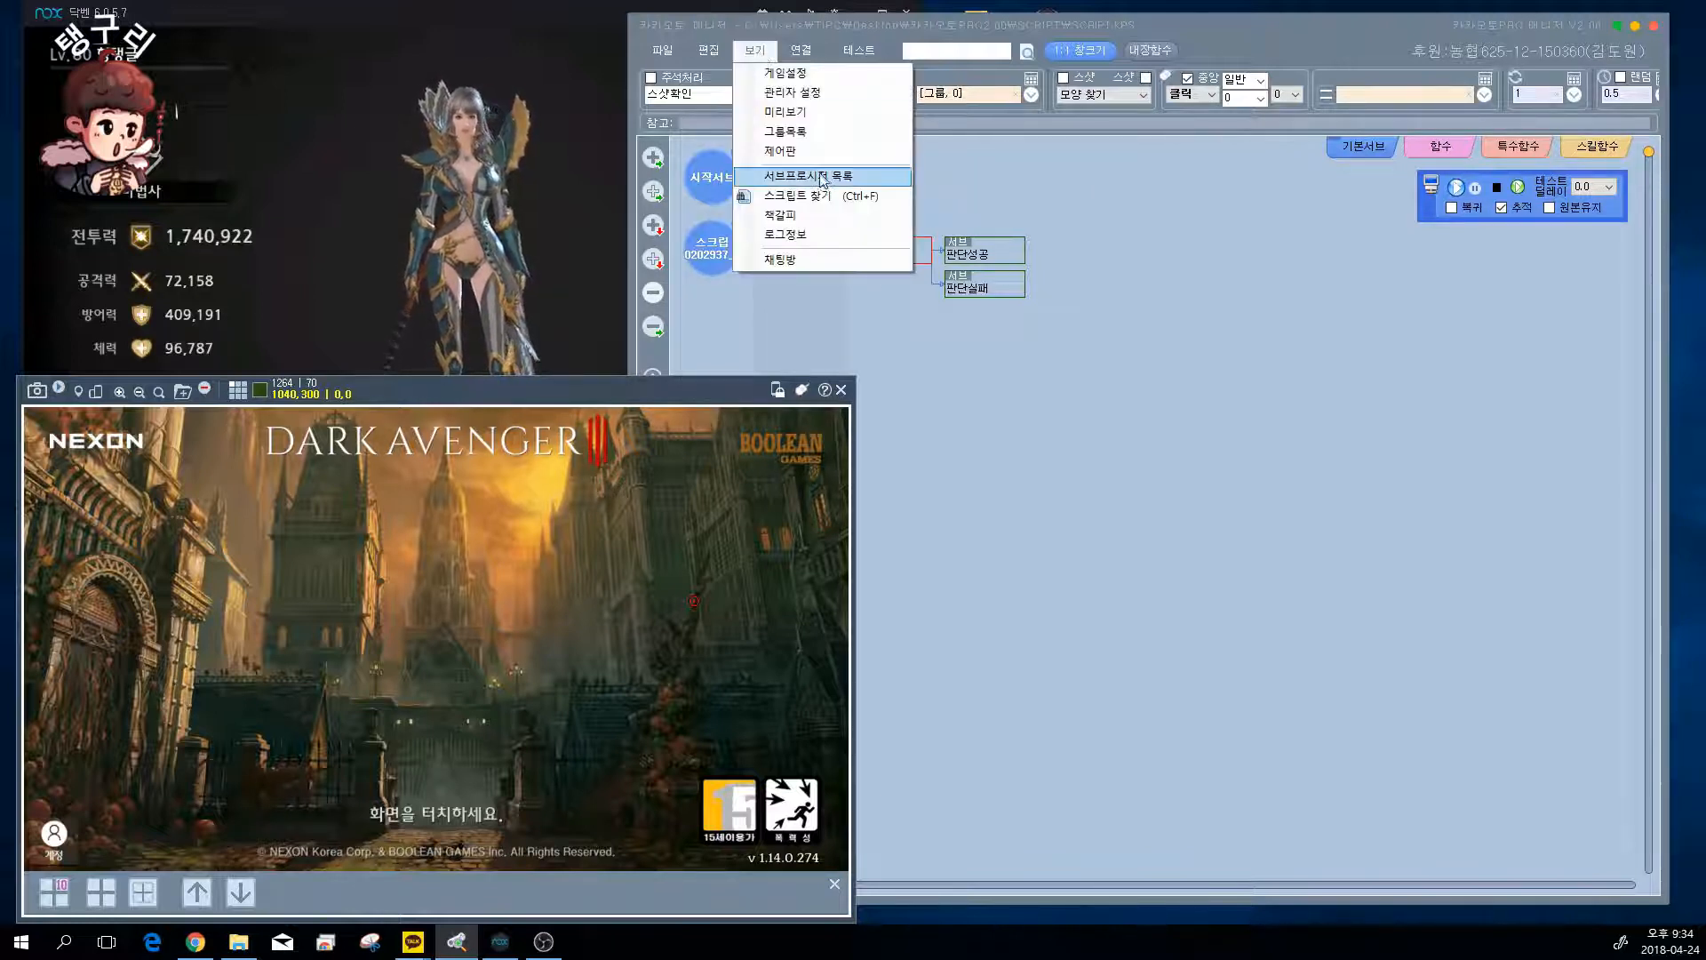
left_click(501, 34)
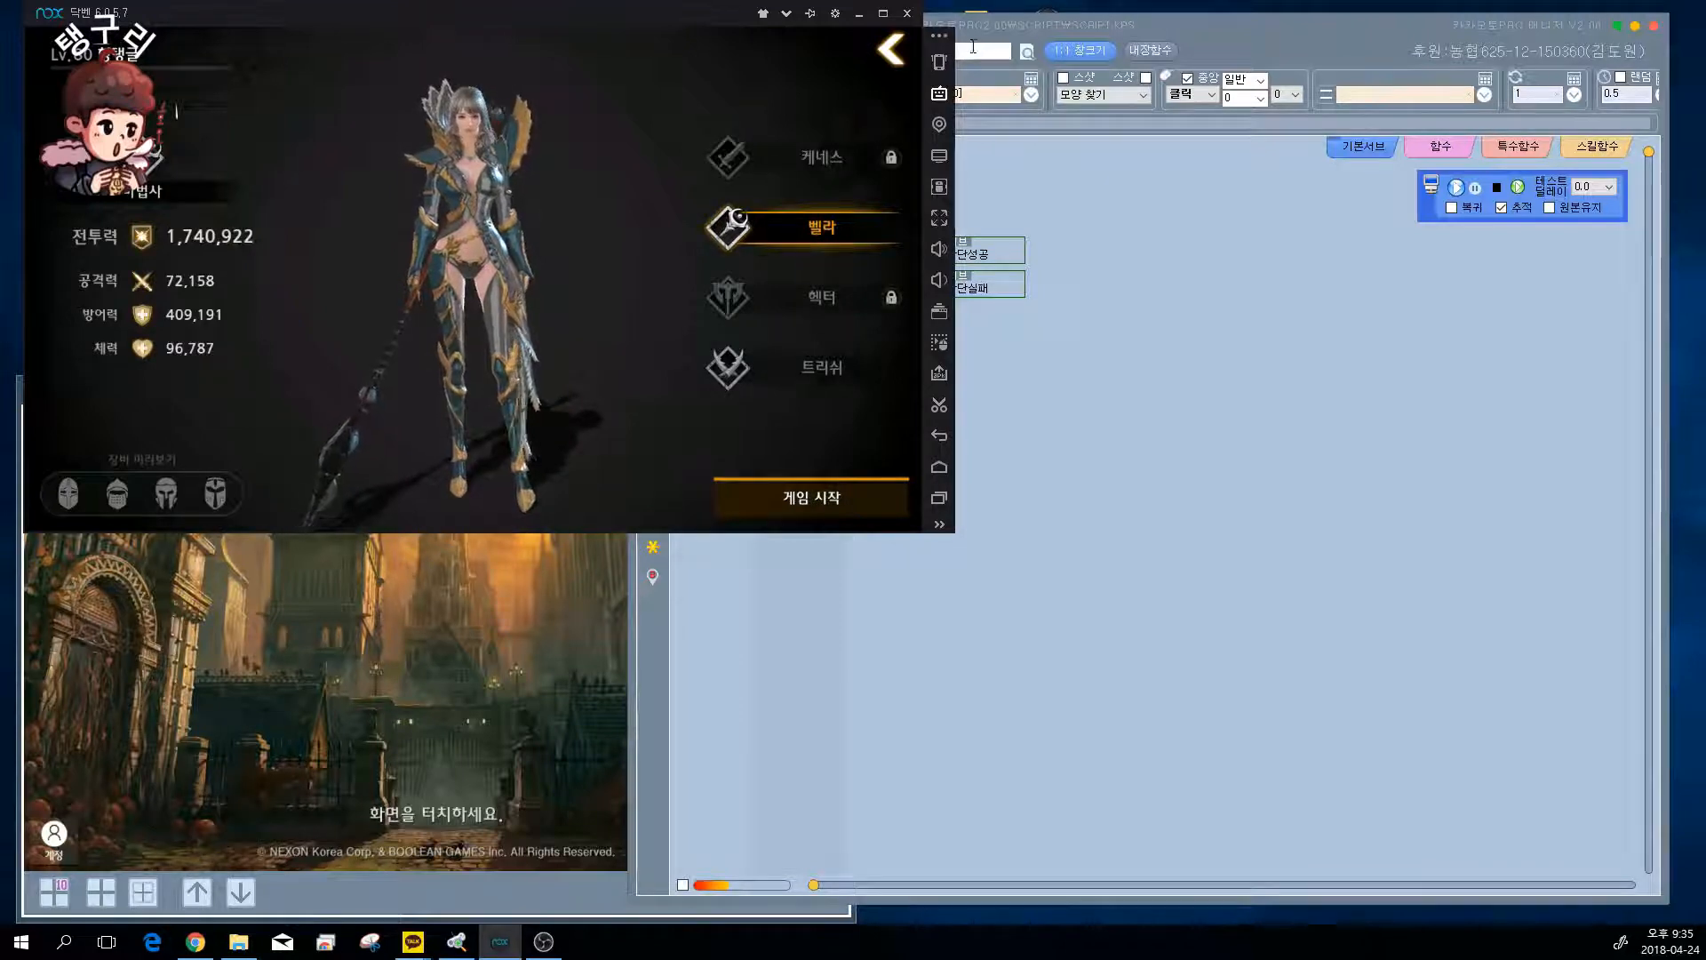
left_click(1192, 296)
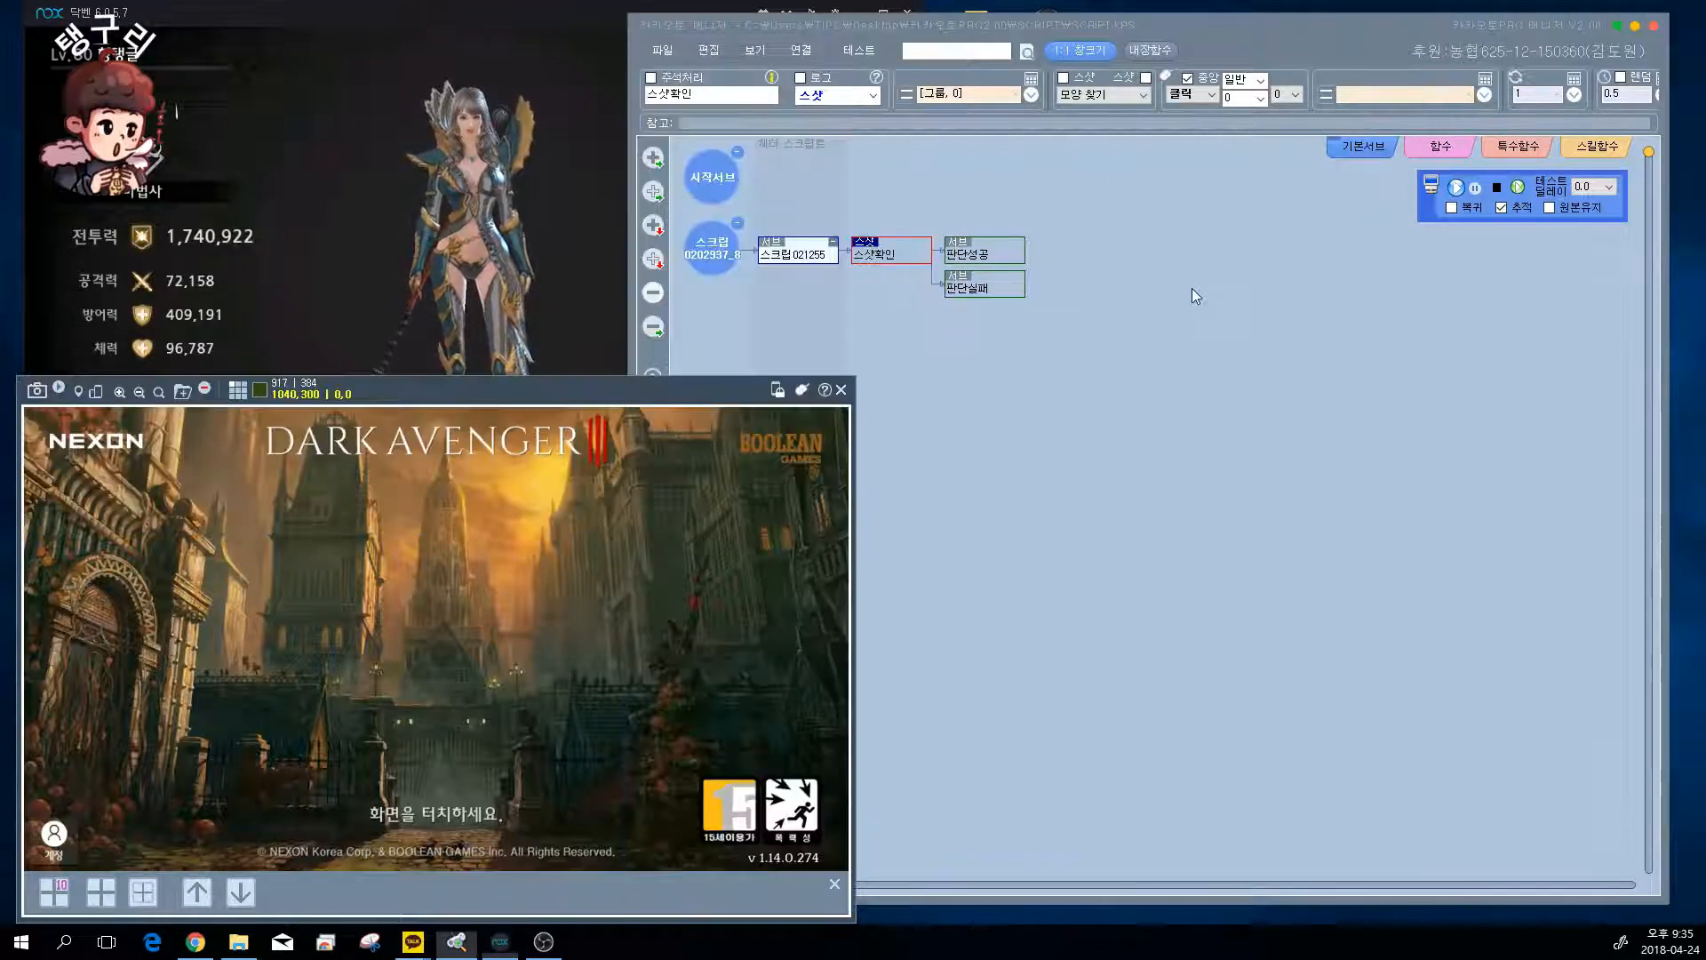
left_click(755, 49)
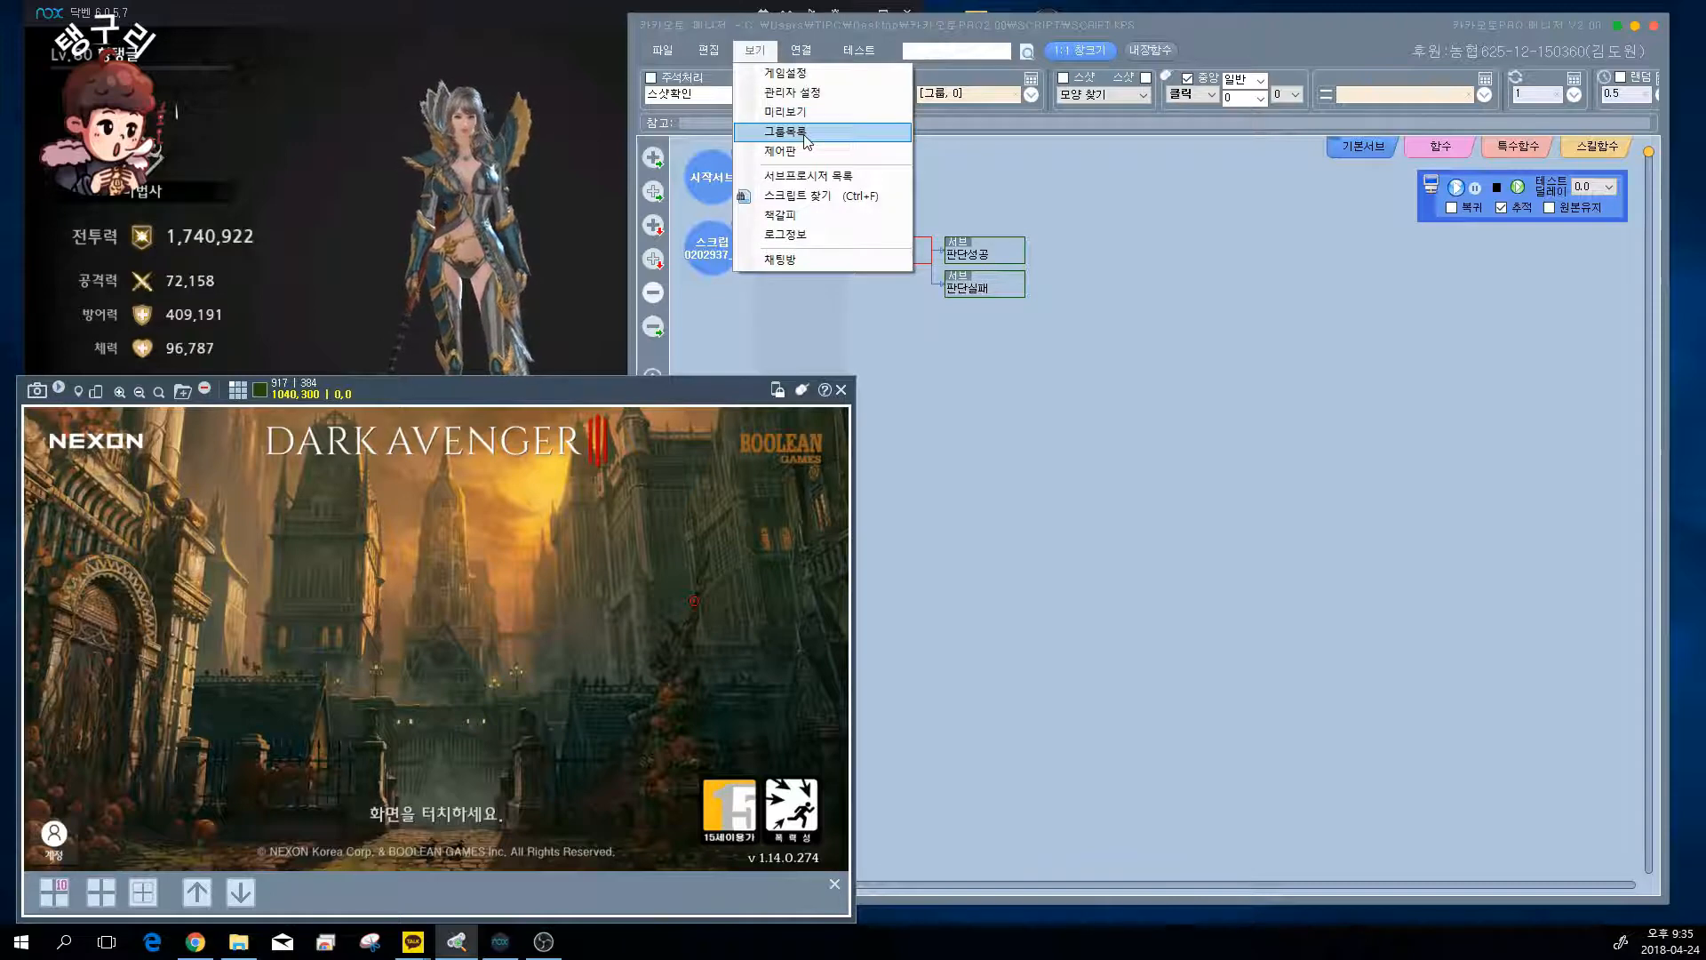
left_click(807, 138)
left_click(951, 550)
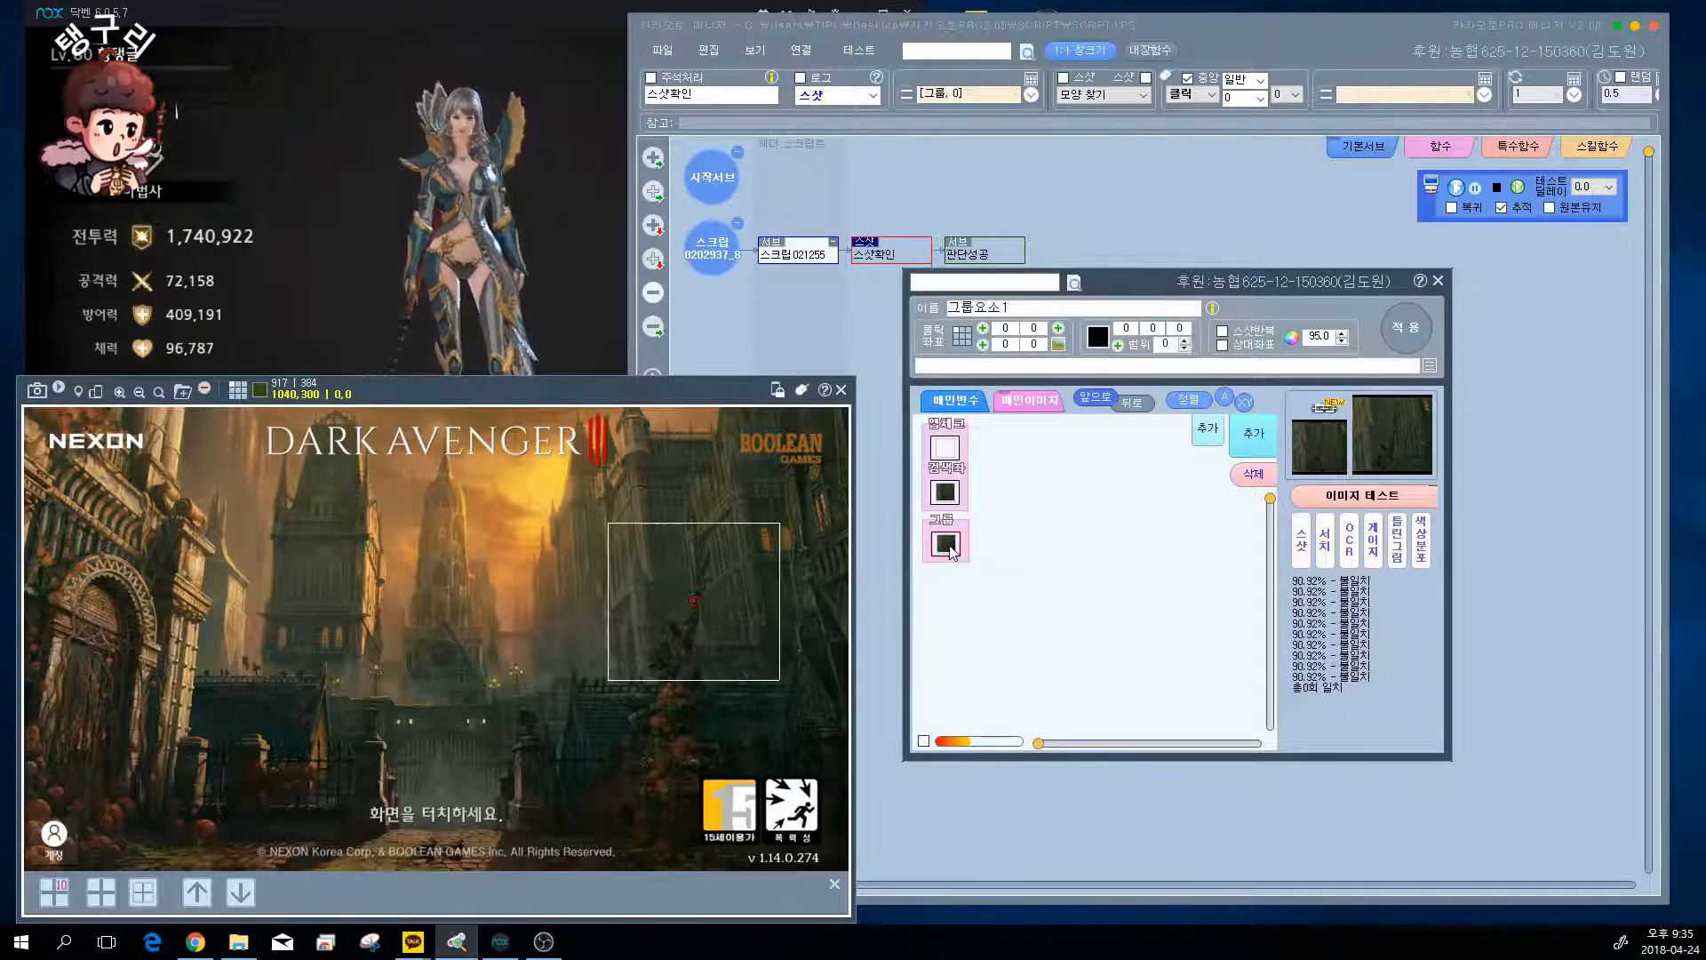
- Capture the game's character selection screen and frame the 벨라 icon with a selection of about 73 × 74 pixels
left_click(40, 395)
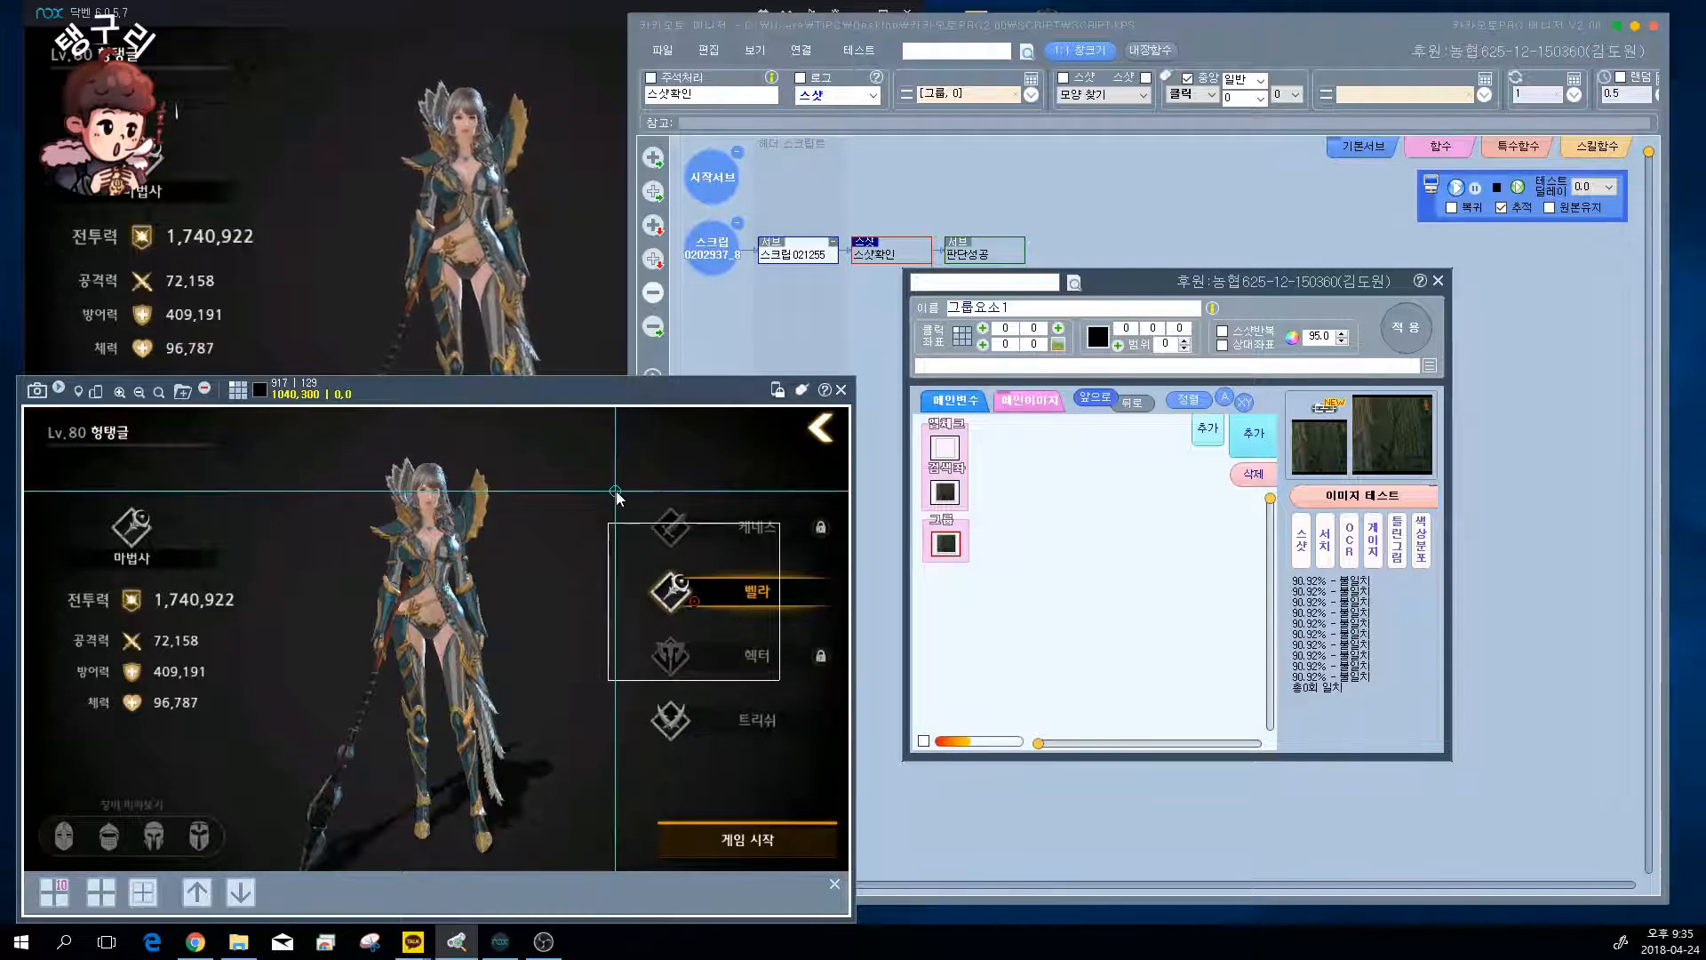
left_click_drag(615, 491, 743, 762)
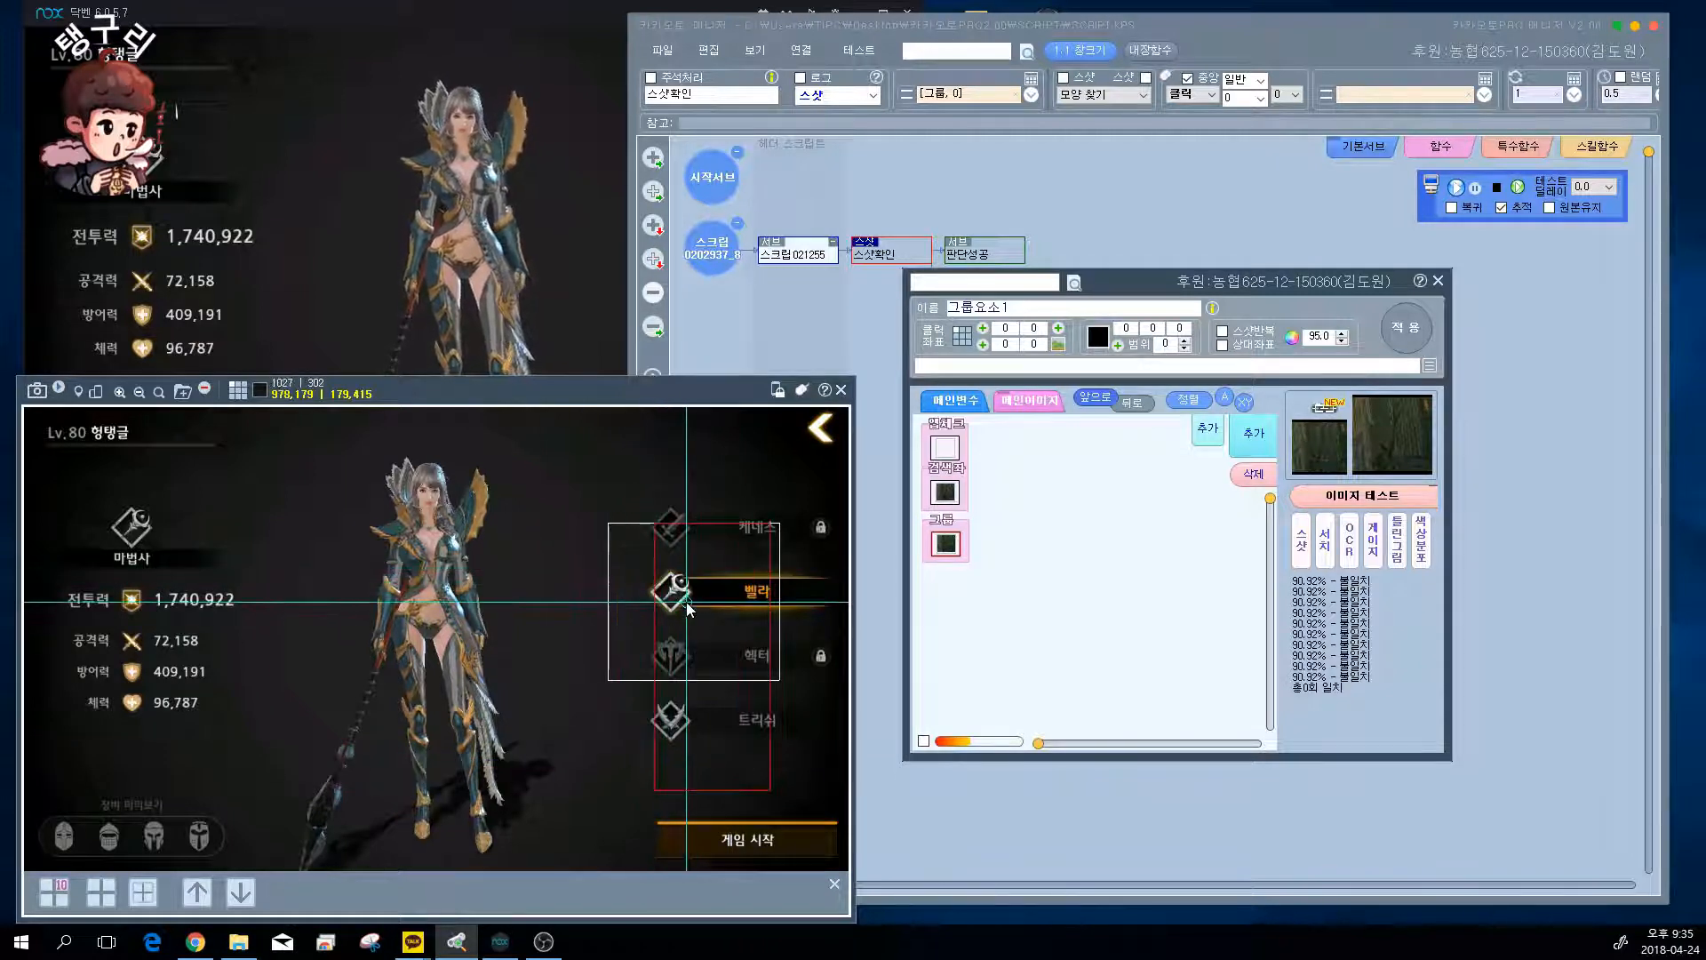
left_click(728, 462)
left_click_drag(647, 568, 695, 616)
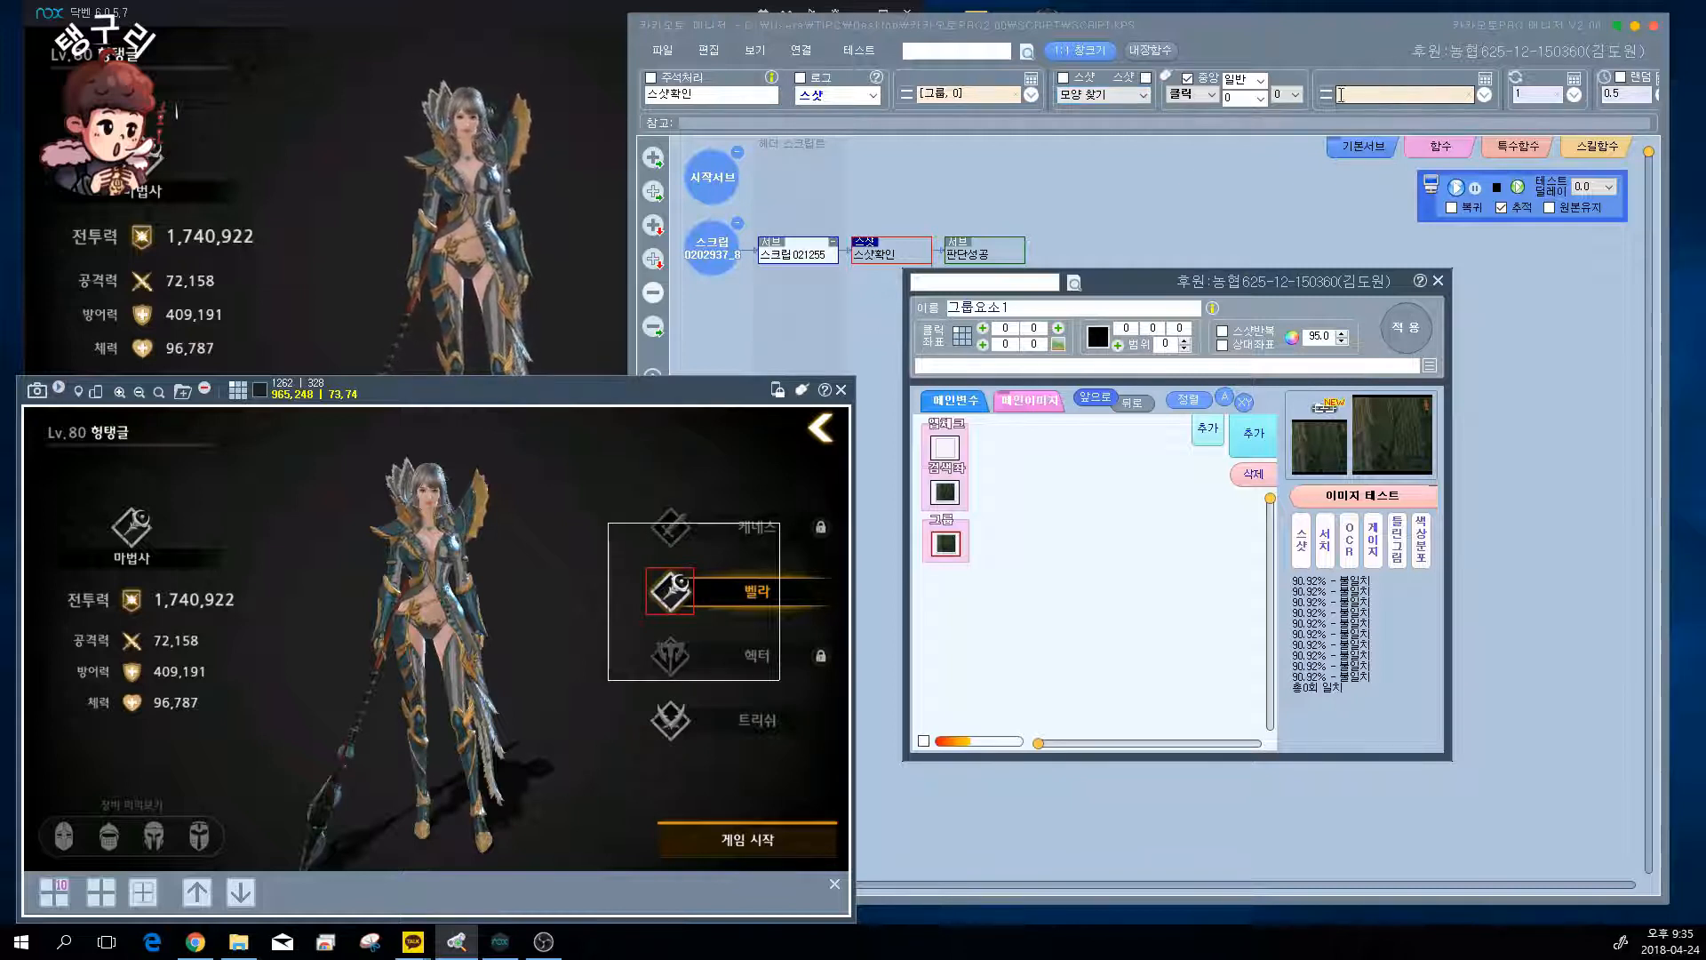
- Switch the 스샷확인 script's function to 스샷 판단 and back to 모양 찾기 to compare their options
left_click(1144, 94)
left_click(1124, 125)
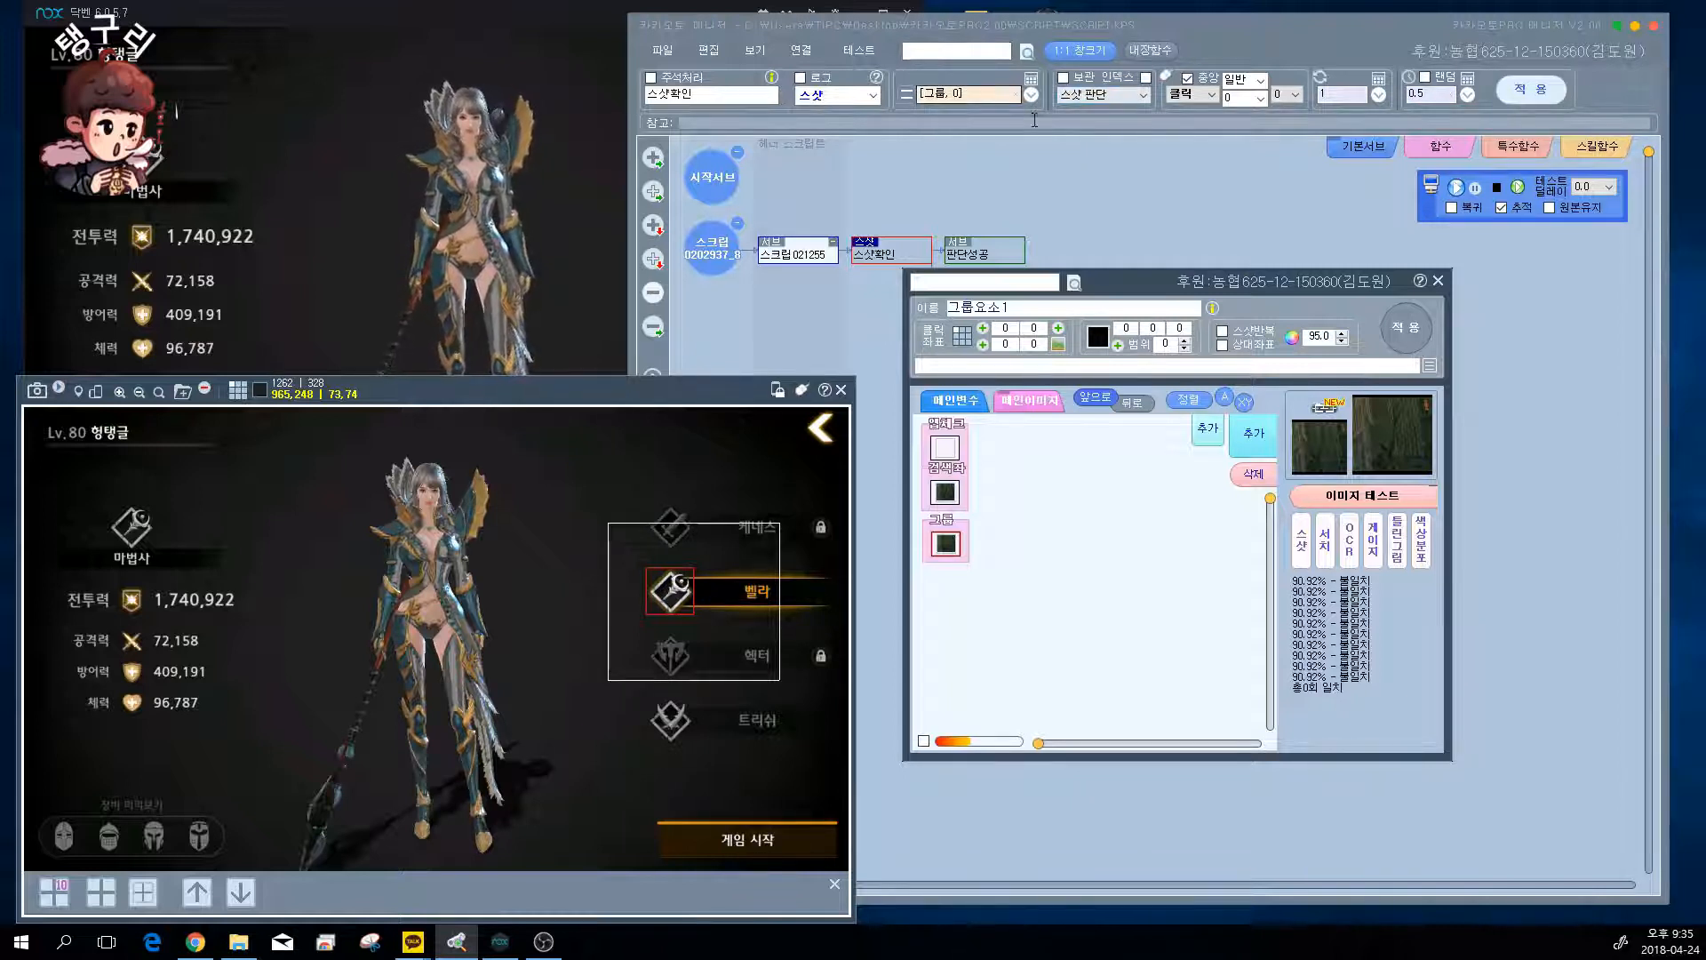
left_click(1118, 96)
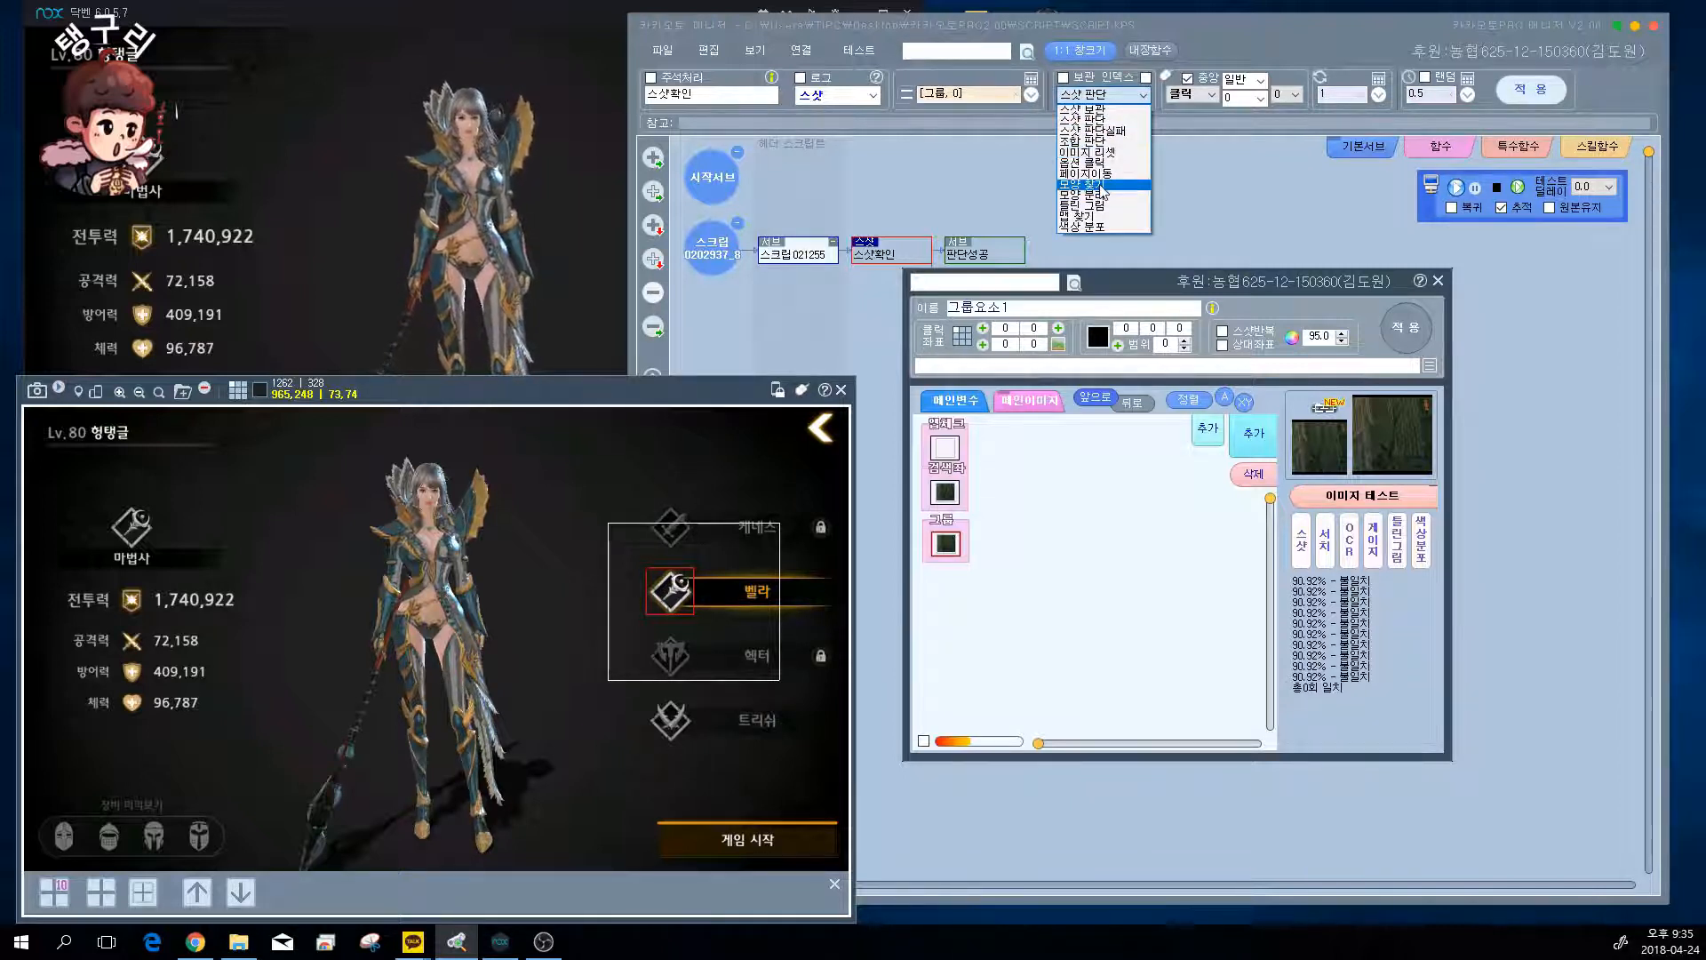
left_click(1103, 185)
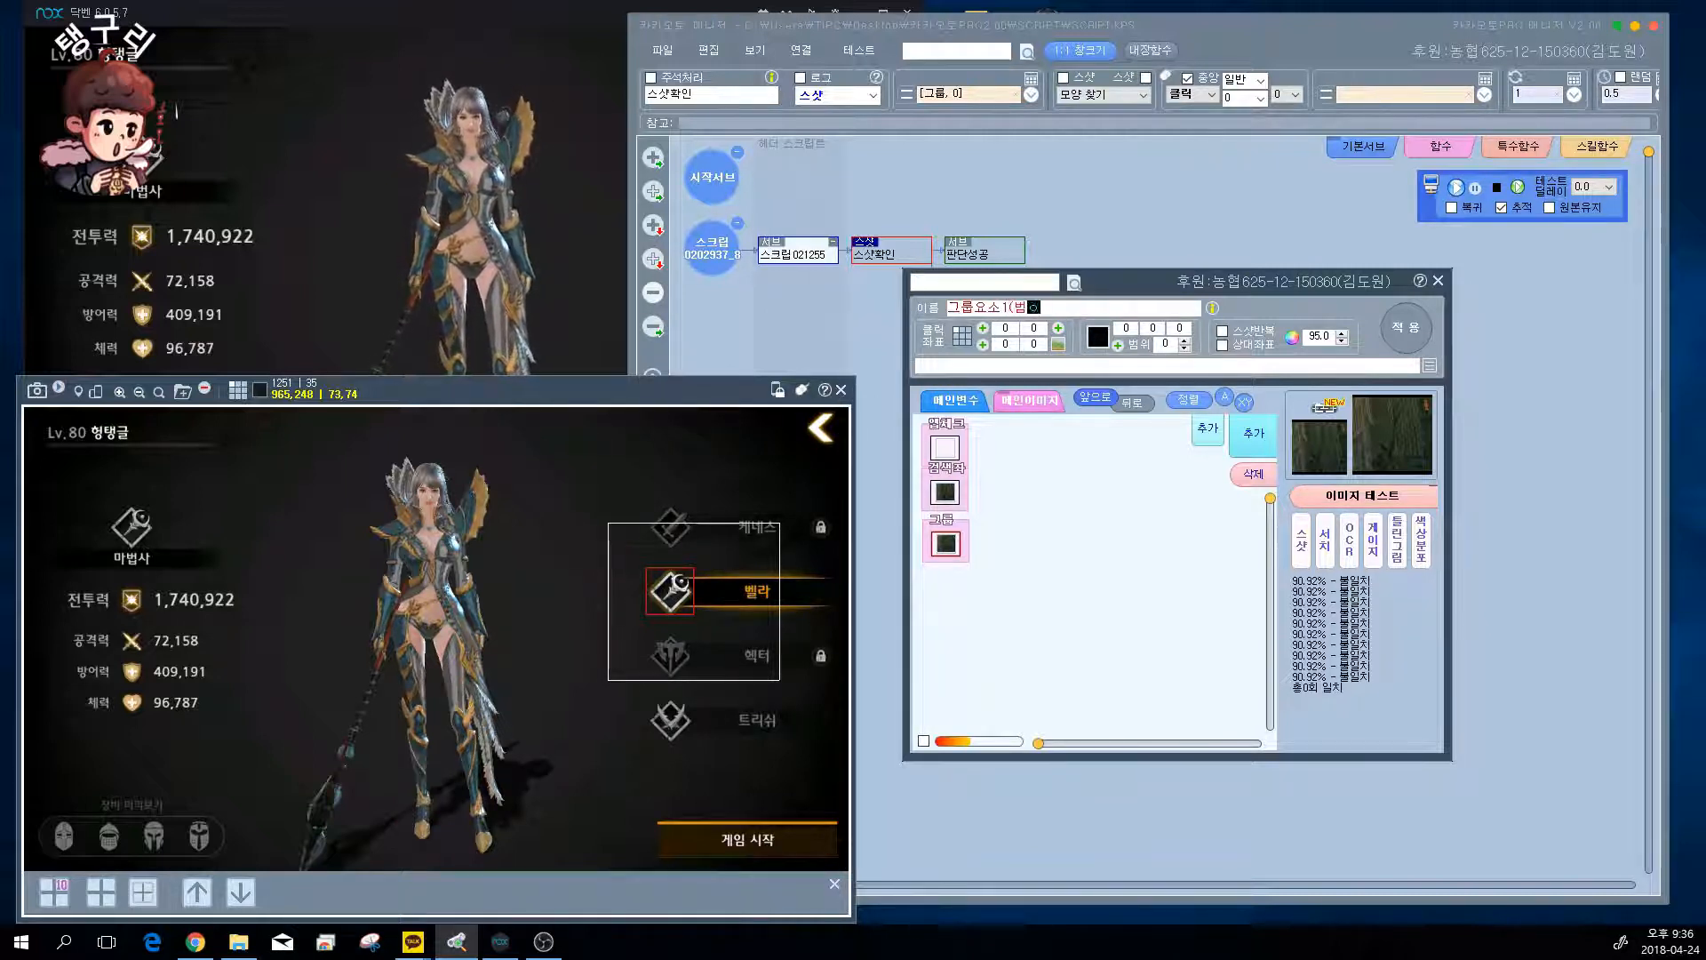
- Rename 그룹요소1 to 그룹요소1(범위), and add the element 그룹2 with the framed 벨라 icon as its image
left_click(1405, 331)
left_click(1221, 433)
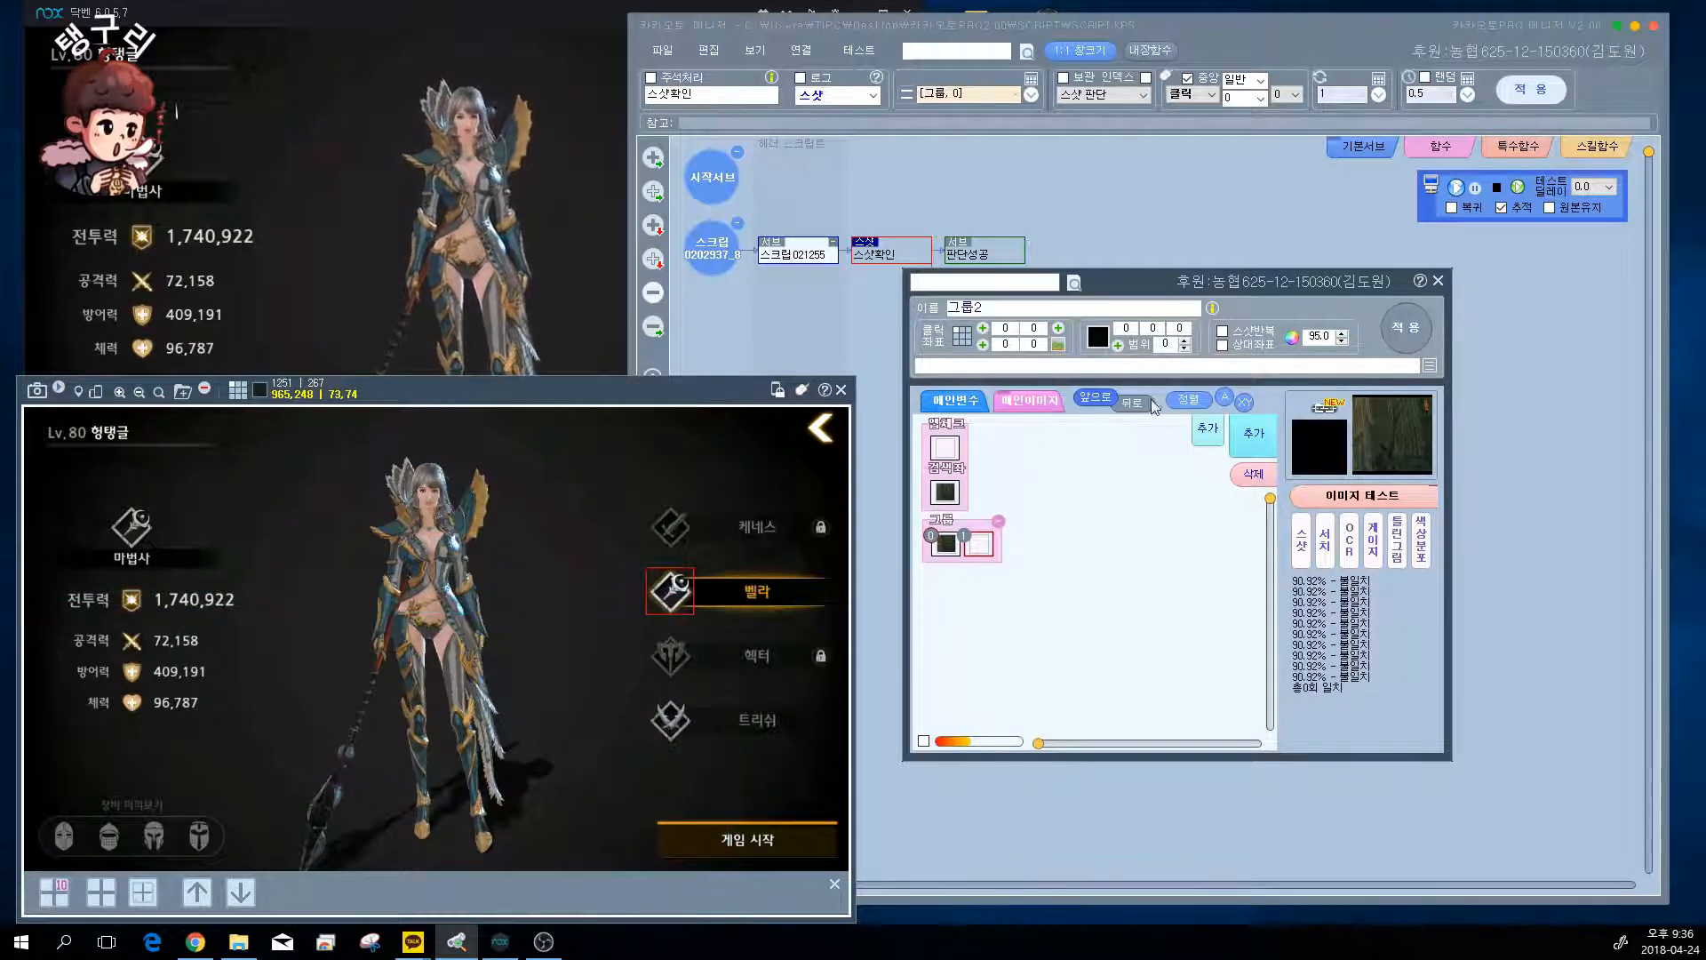
left_click(1303, 551)
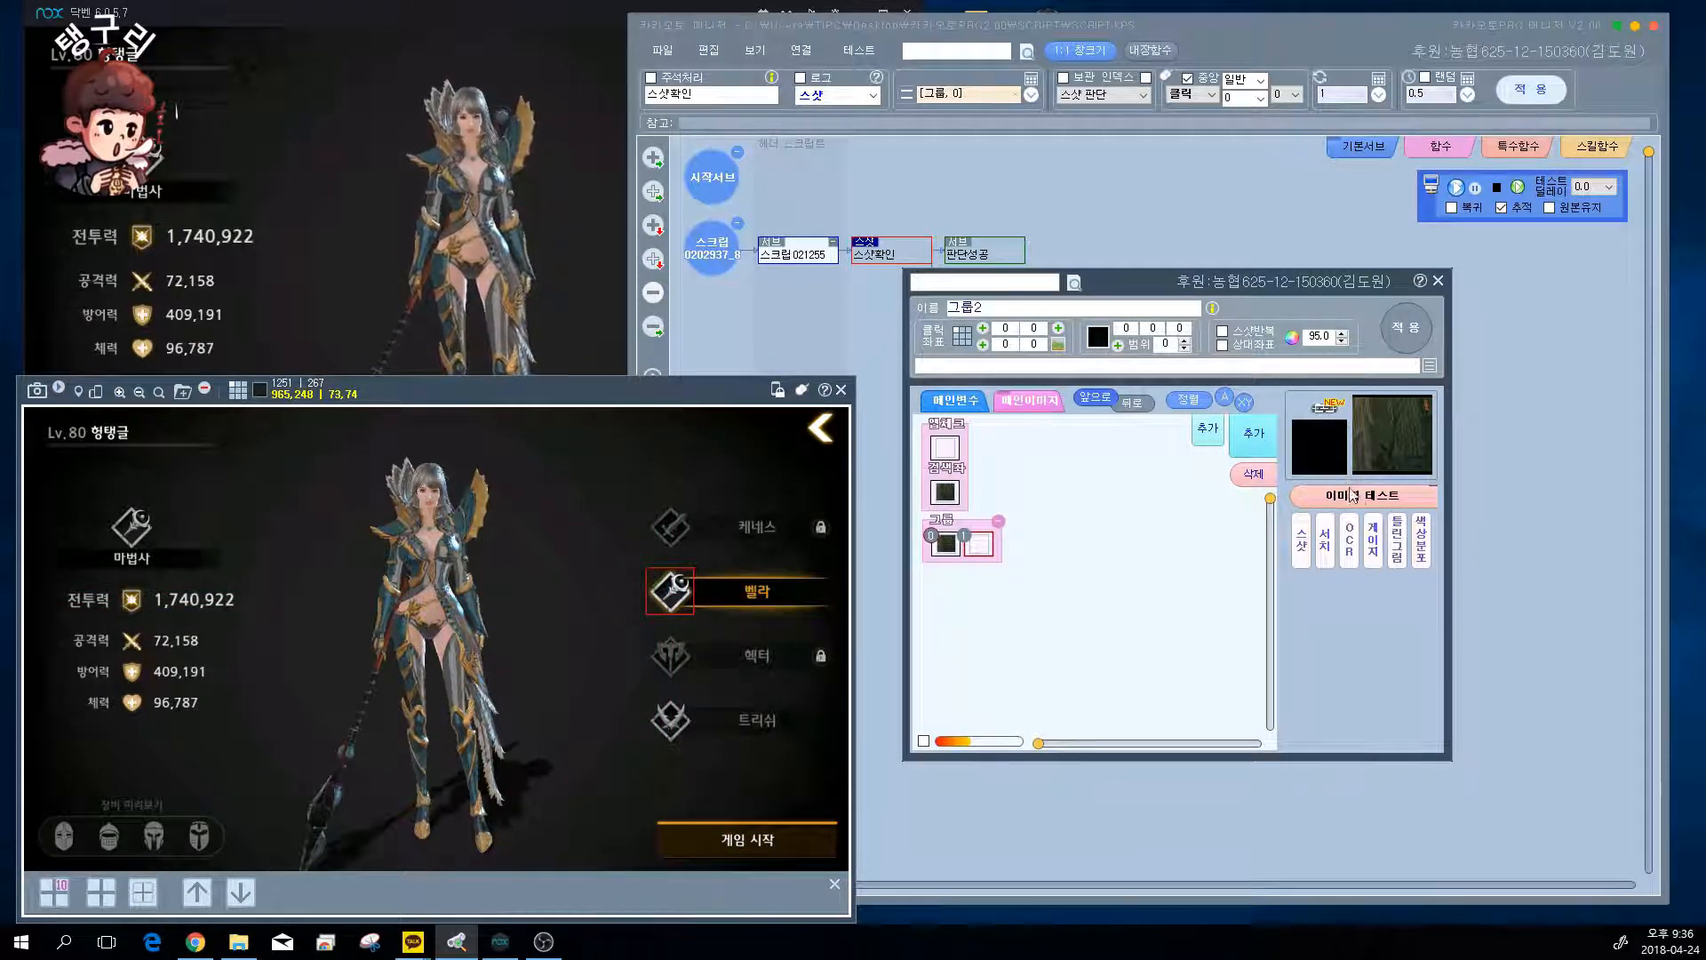
left_click(1354, 502)
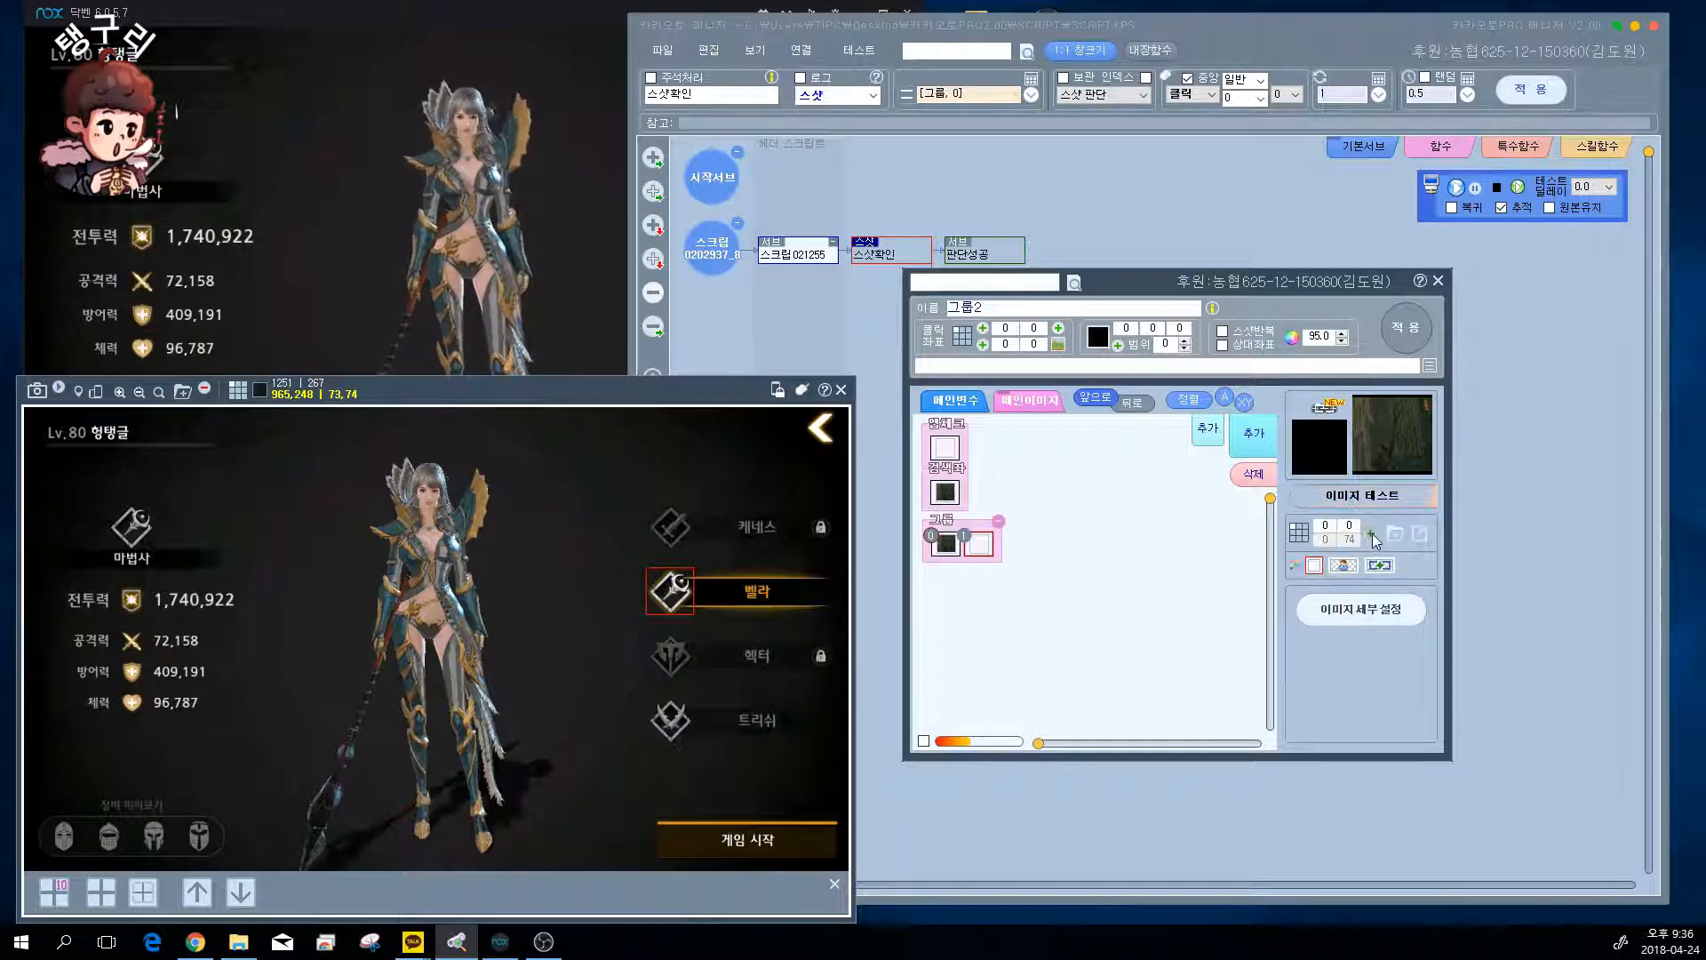
left_click(1372, 536)
left_click(1405, 343)
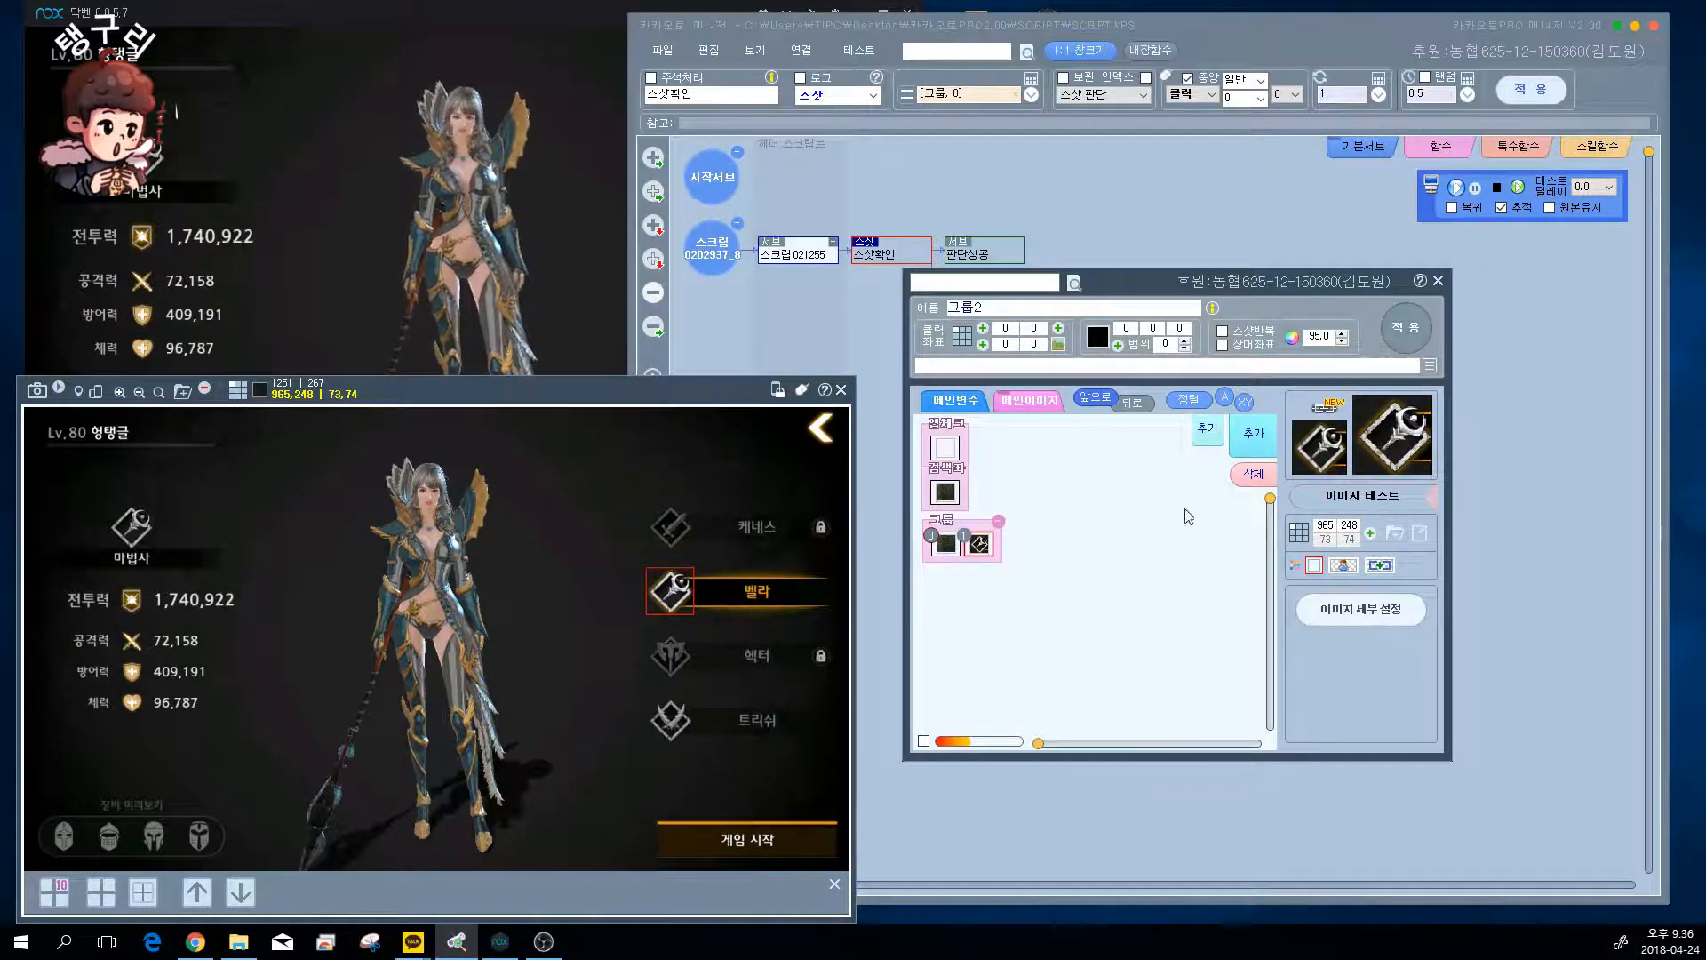
- Replace the image of 그룹요소1(범위) with an area of about 183 × 417 pixels covering the four character icons
left_click(949, 552)
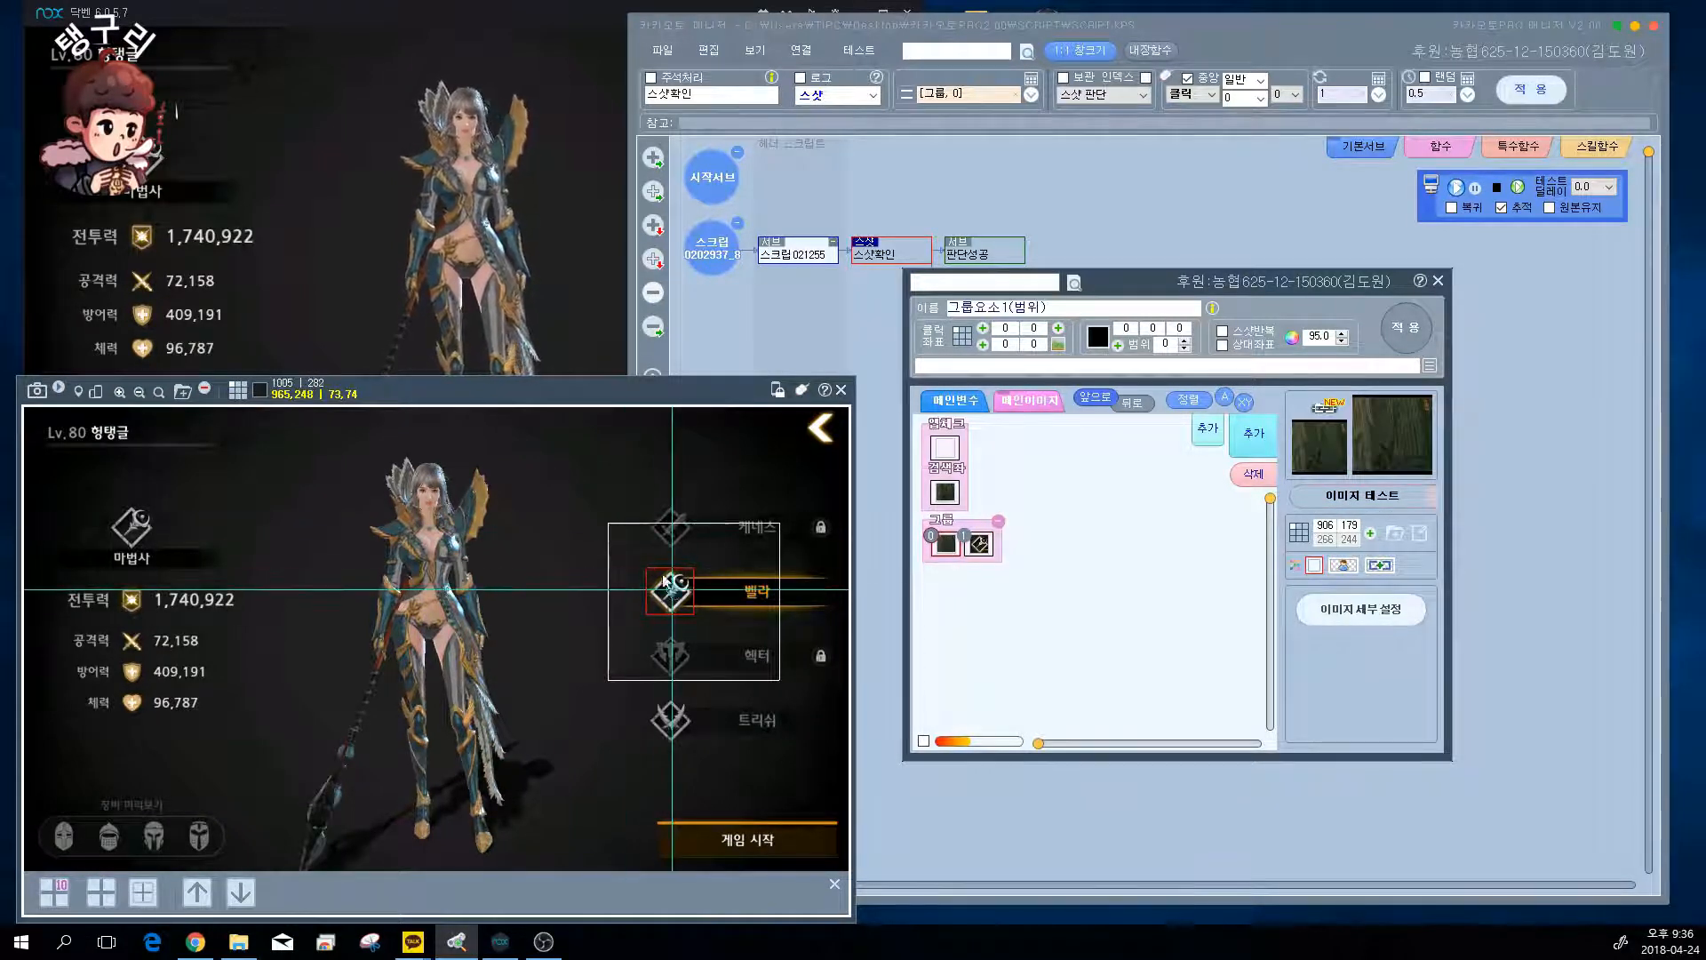
left_click_drag(608, 488, 722, 758)
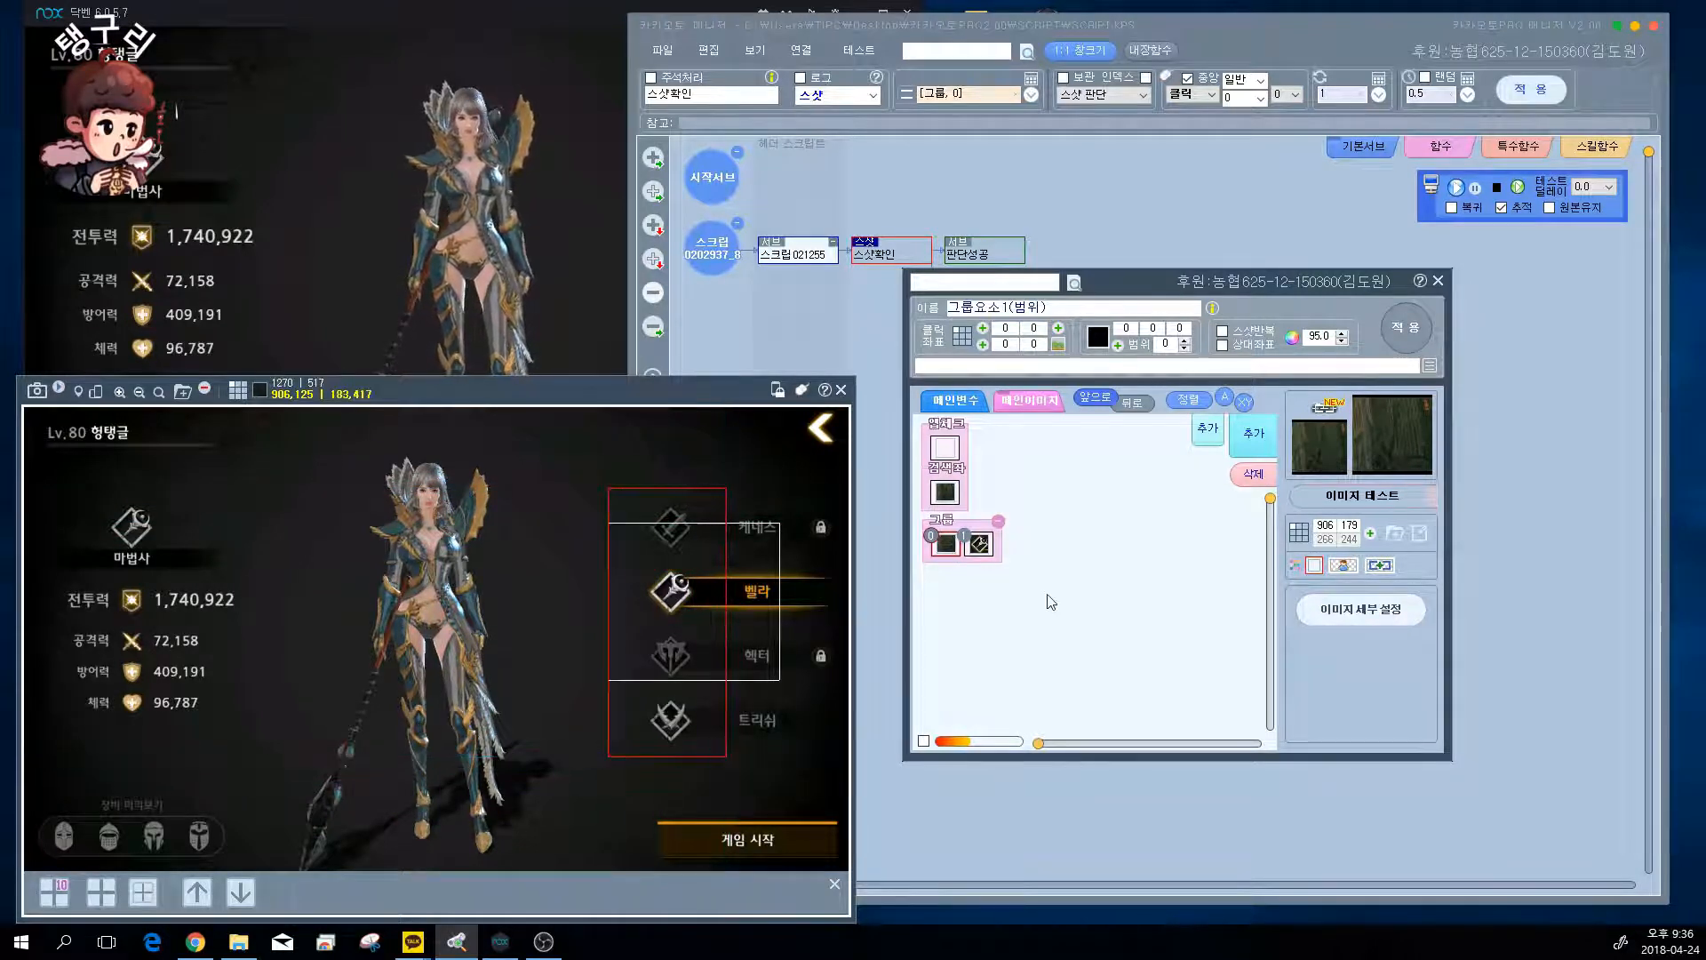
left_click(1371, 533)
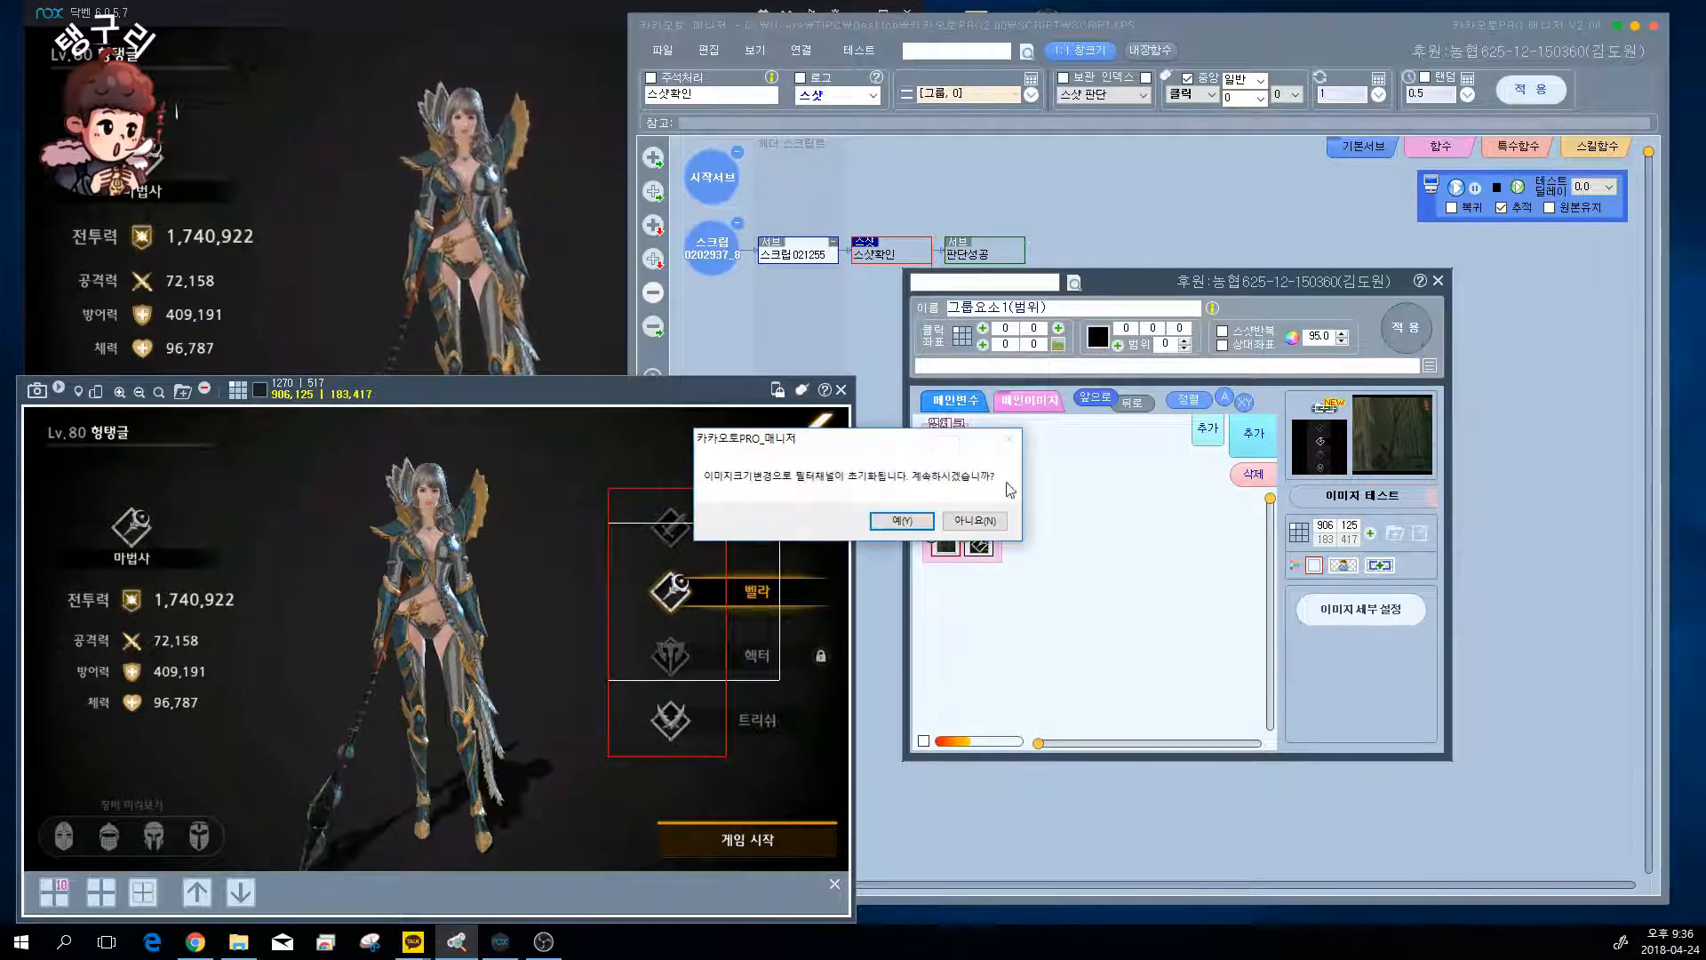
left_click(932, 525)
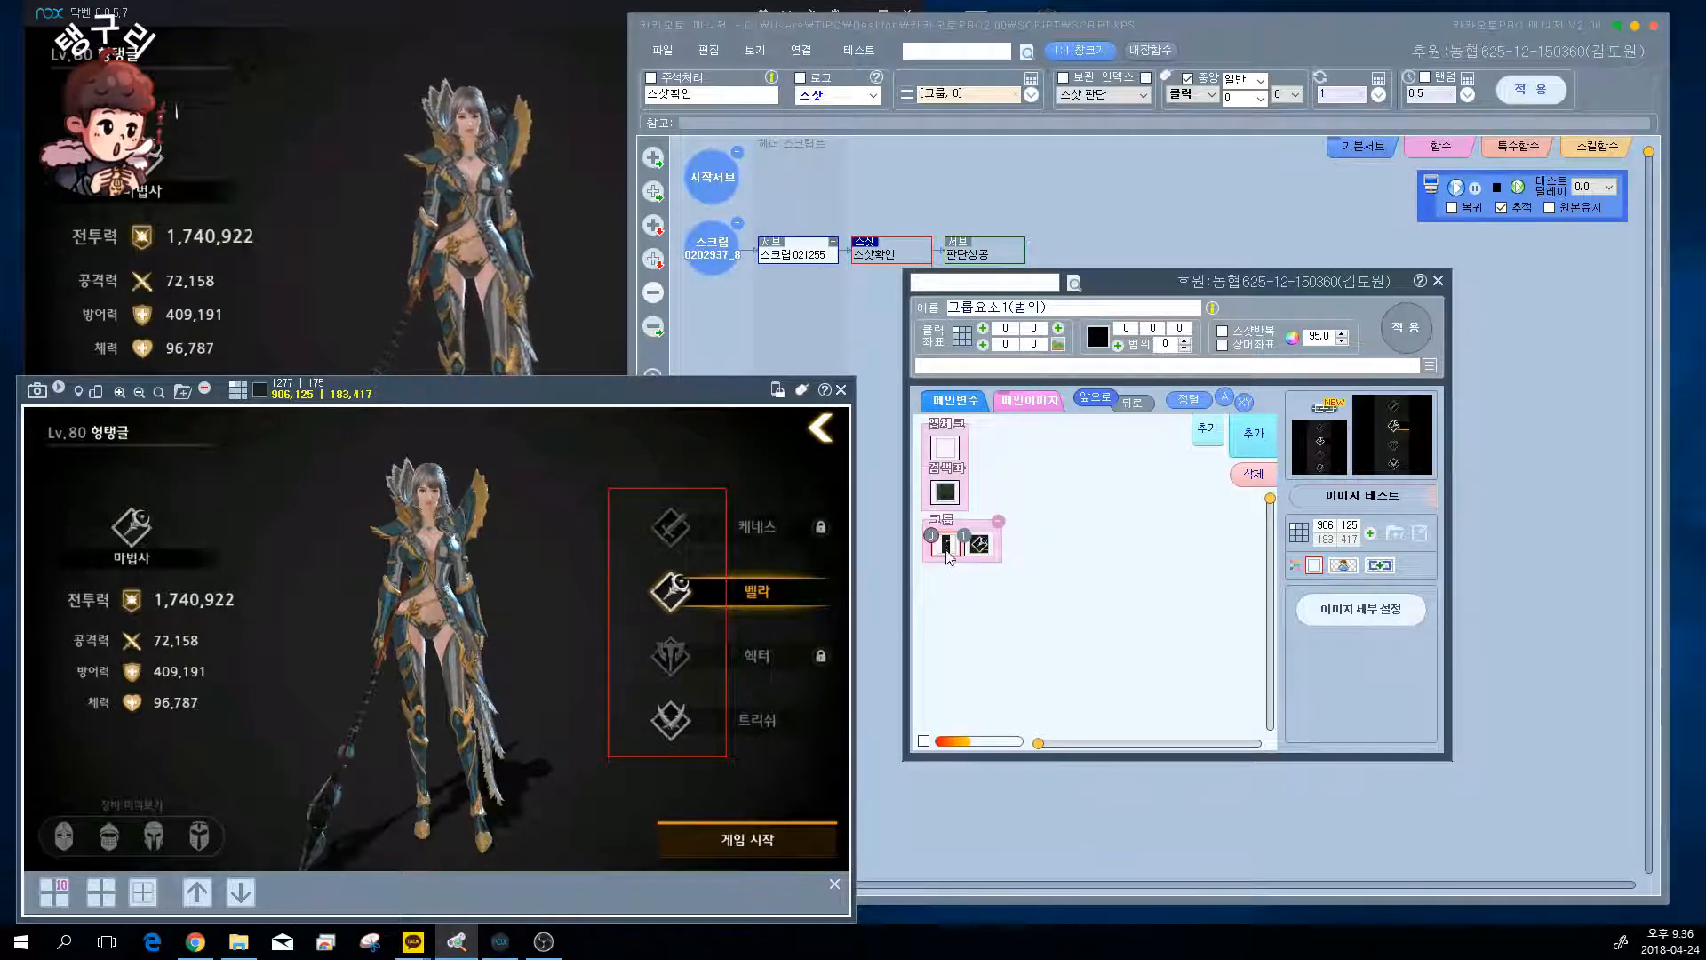
- With 그룹2 selected, frame the 케네스, 헥터 and 벨라 icons in turn to compare possible positions of the icon within the search range
left_click(983, 545)
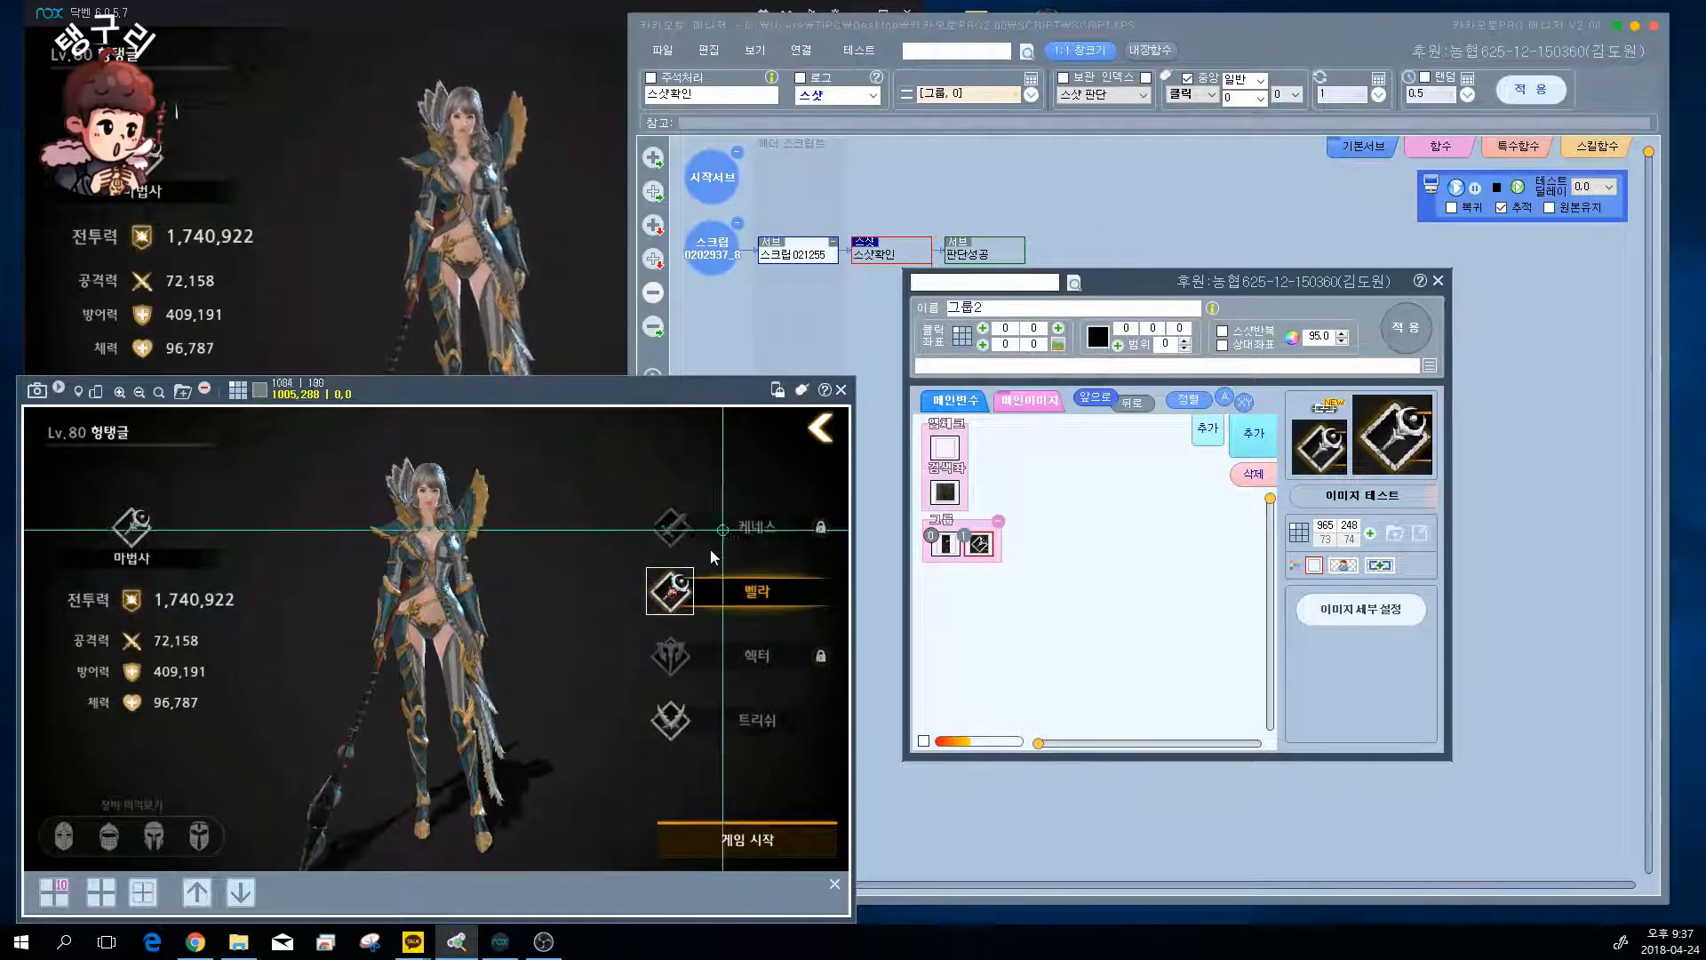
left_click_drag(648, 509, 691, 546)
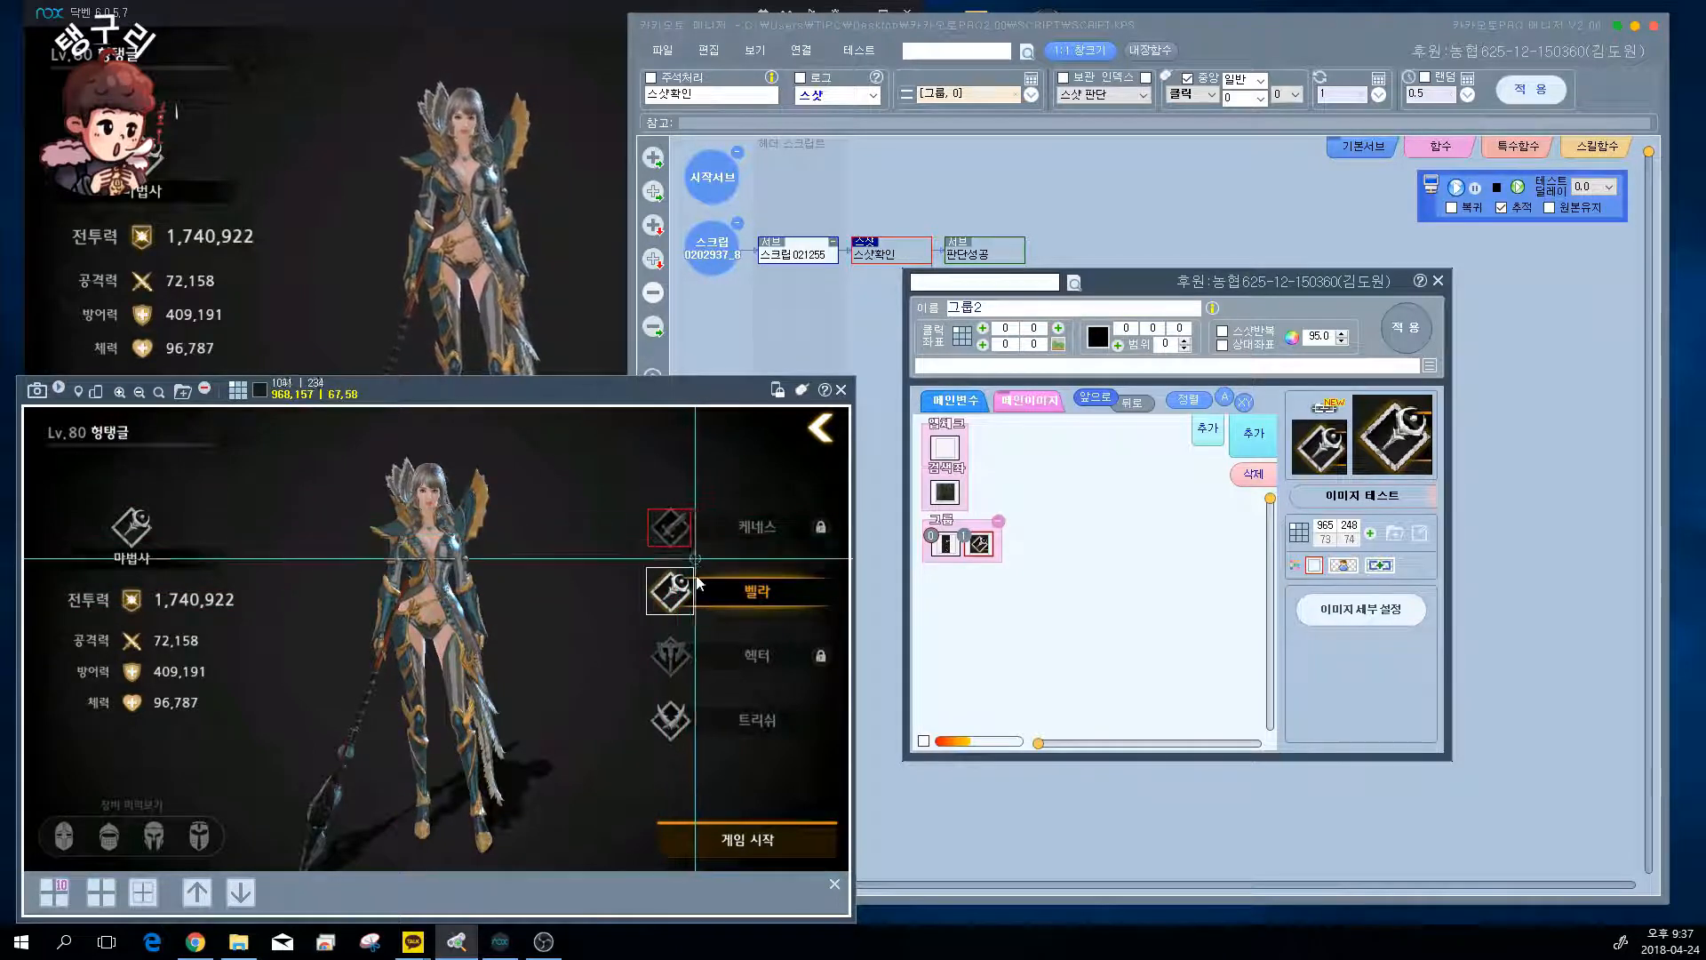
left_click_drag(652, 638, 695, 677)
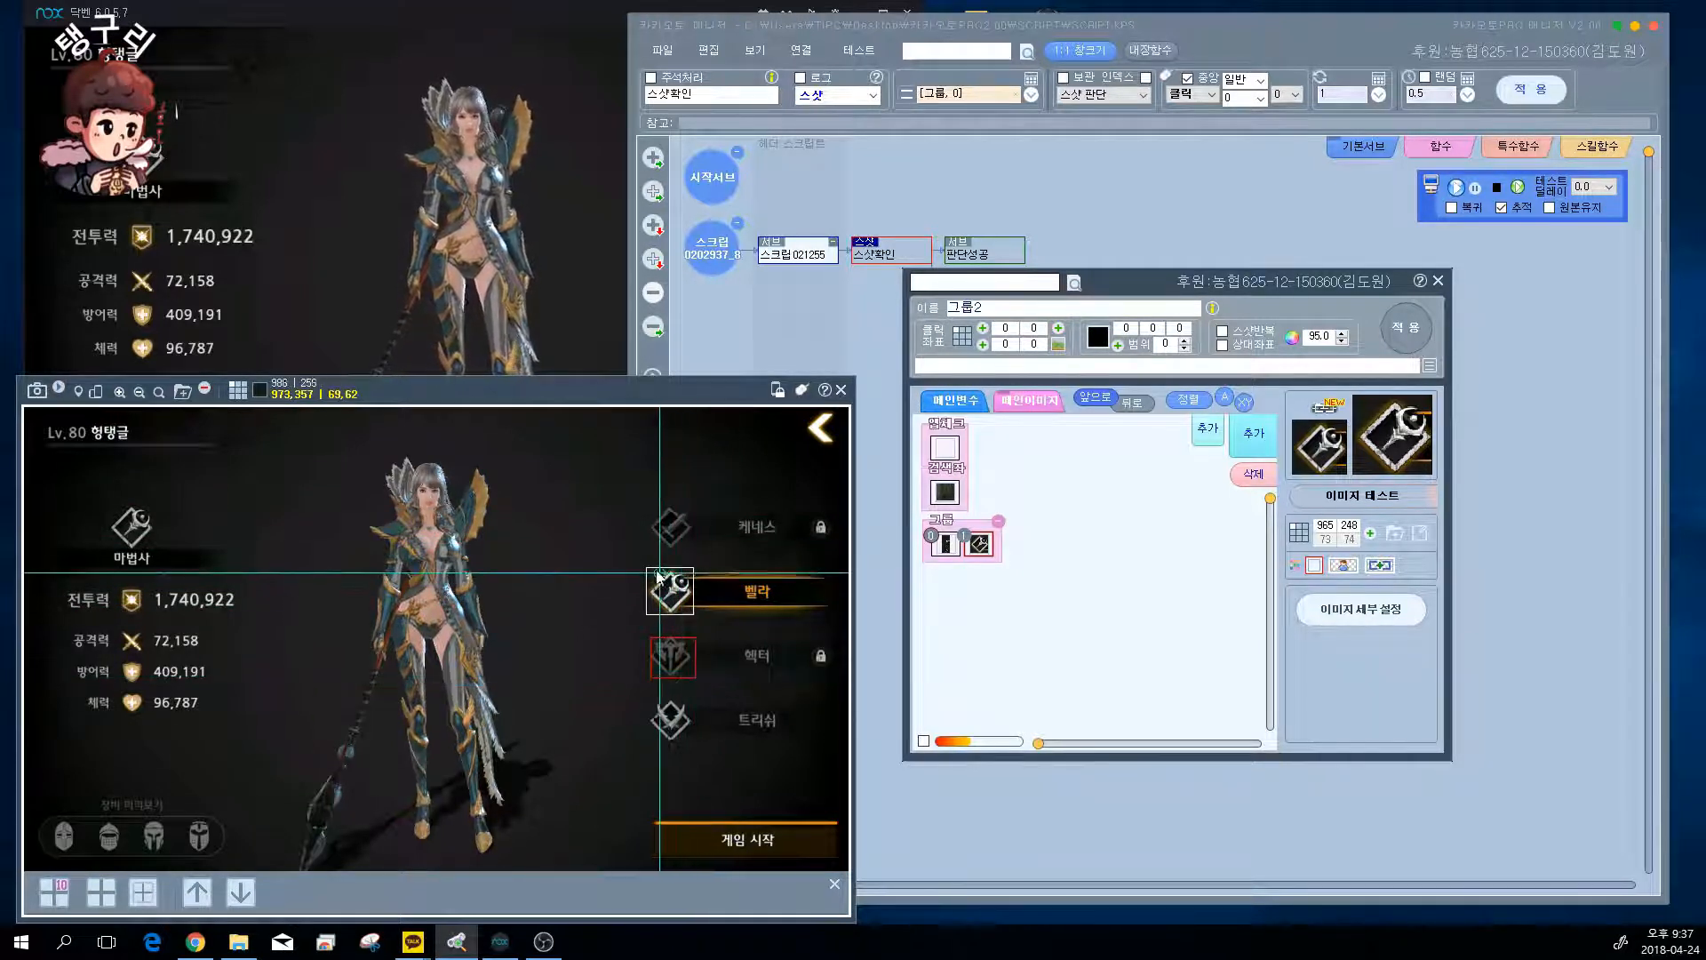
left_click_drag(657, 572, 696, 620)
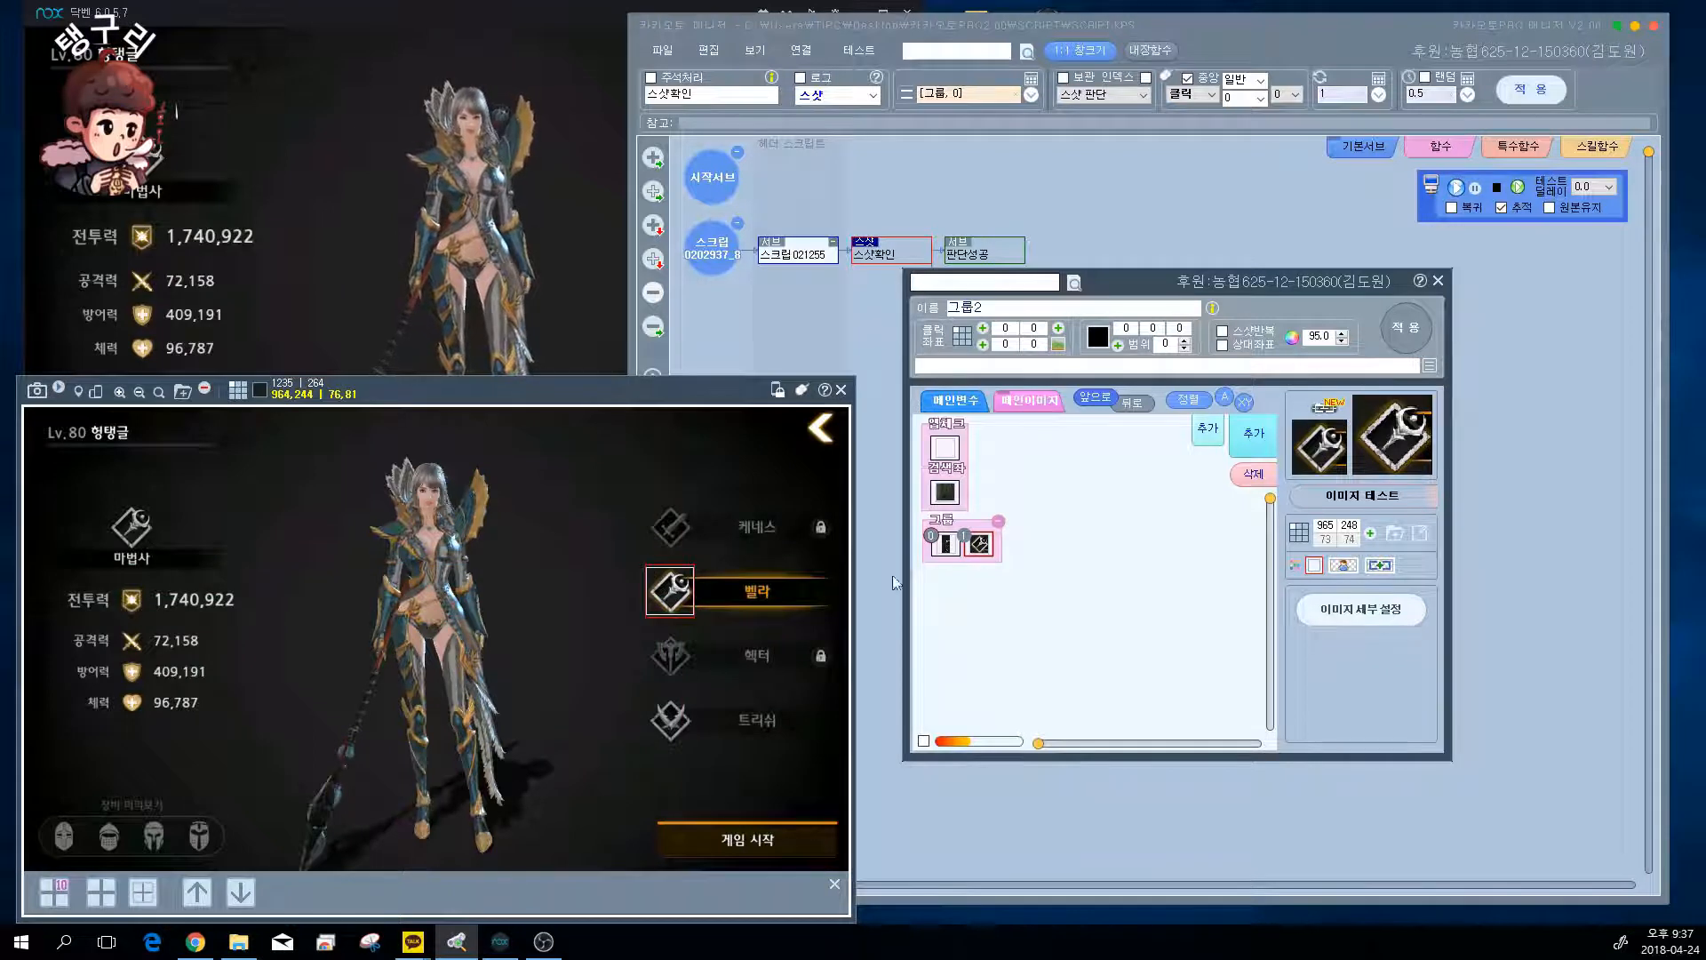
left_click(714, 631)
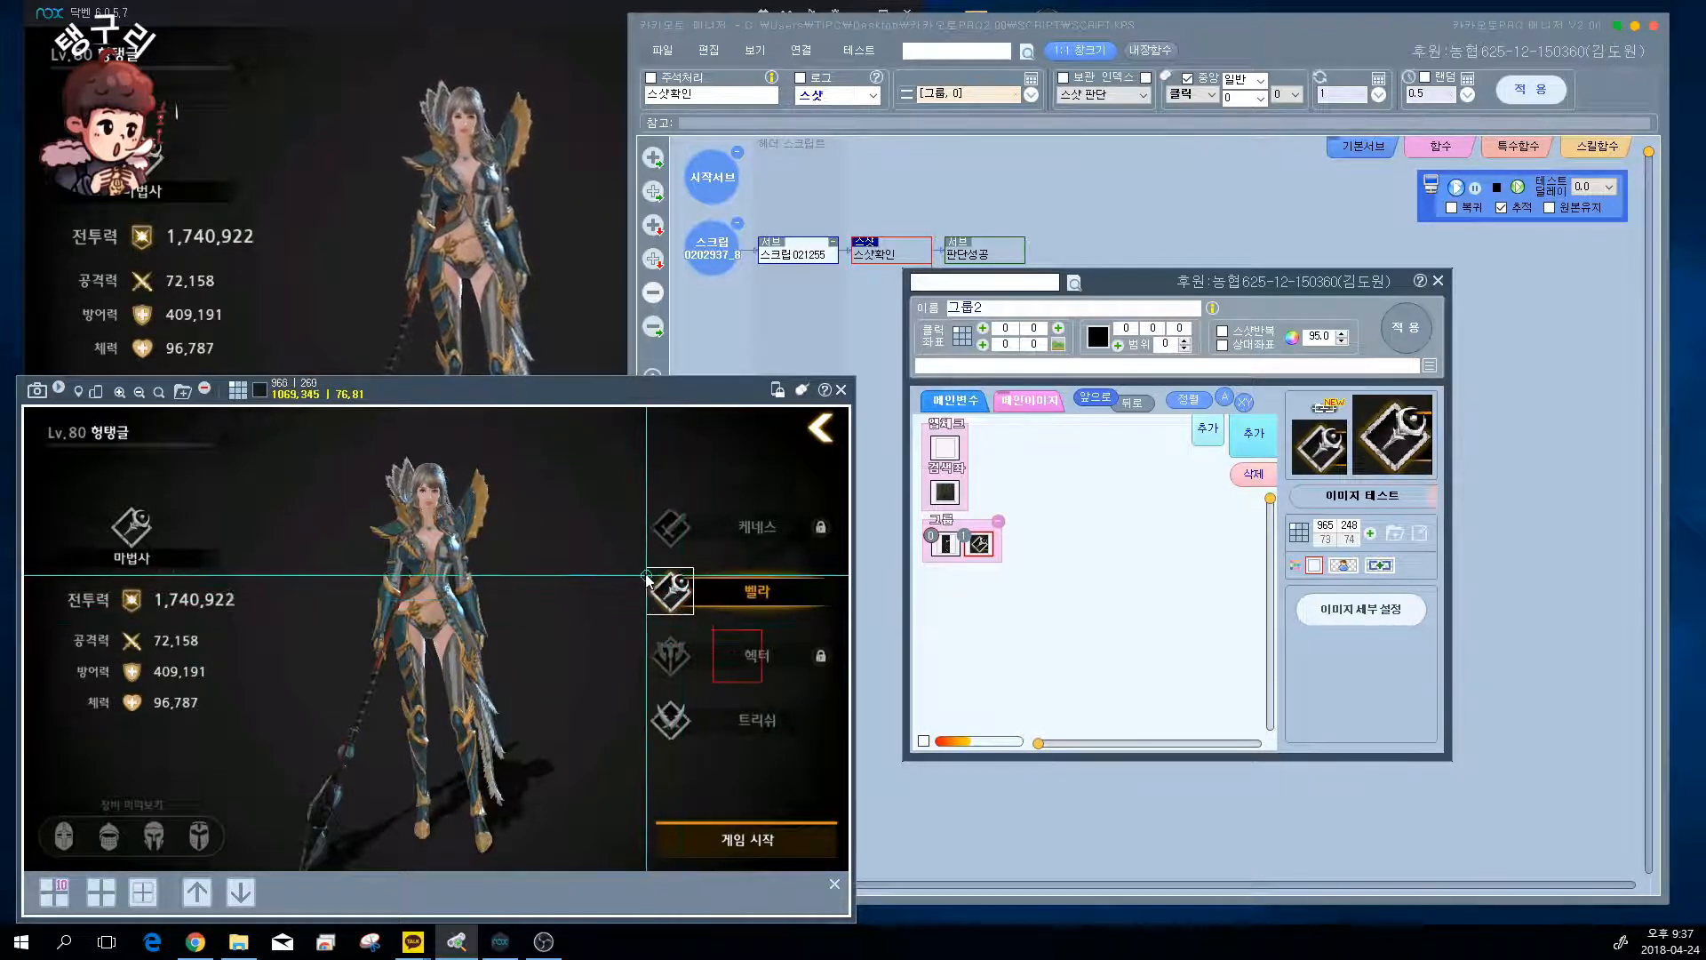
left_click_drag(647, 568, 696, 616)
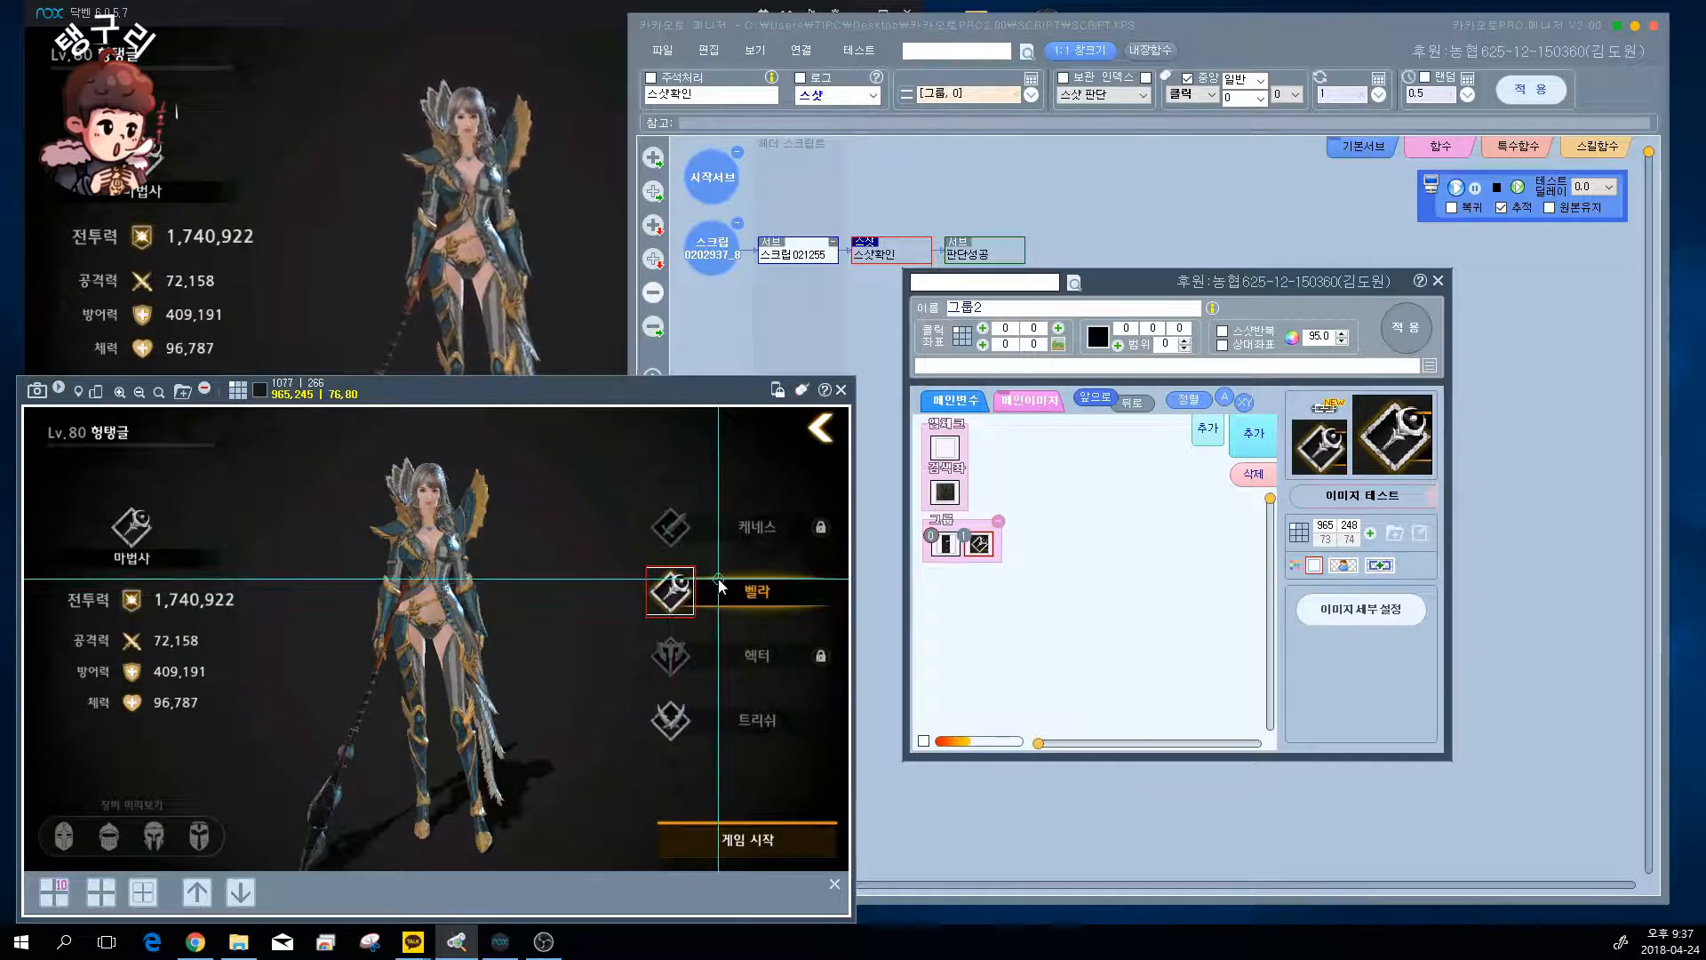
left_click_drag(646, 513, 690, 549)
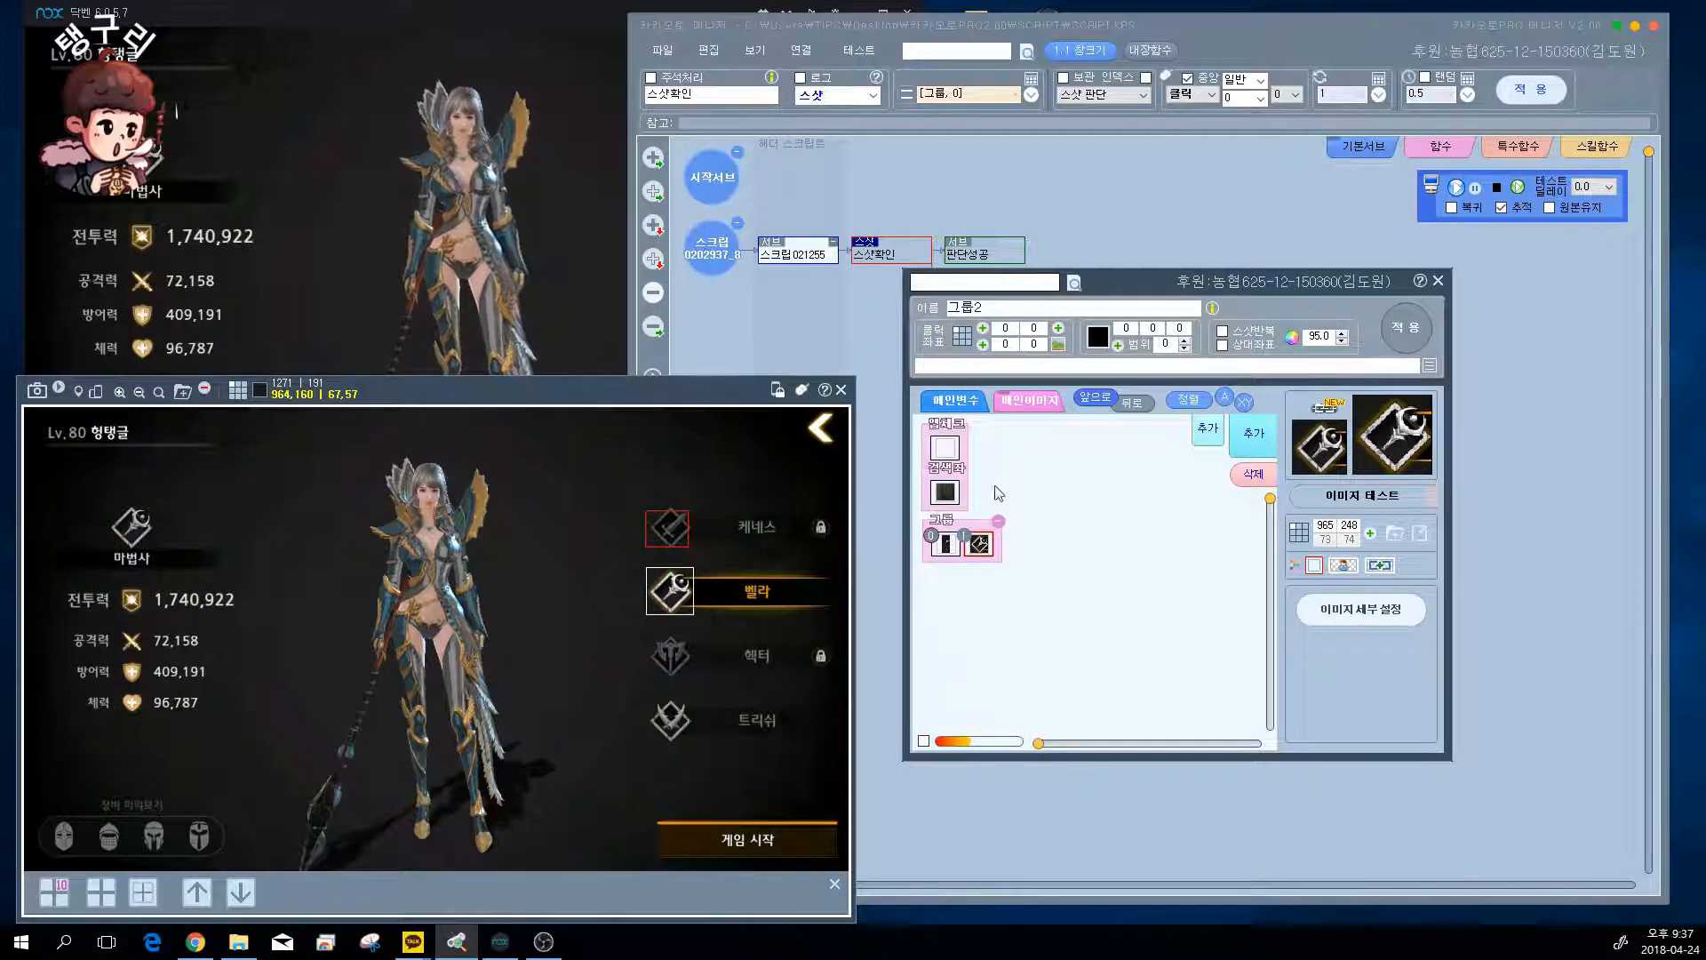
- Set the function of the 스샷확인 script to 모양 찾기 and move the image list window clear of the script tree
left_click(1146, 95)
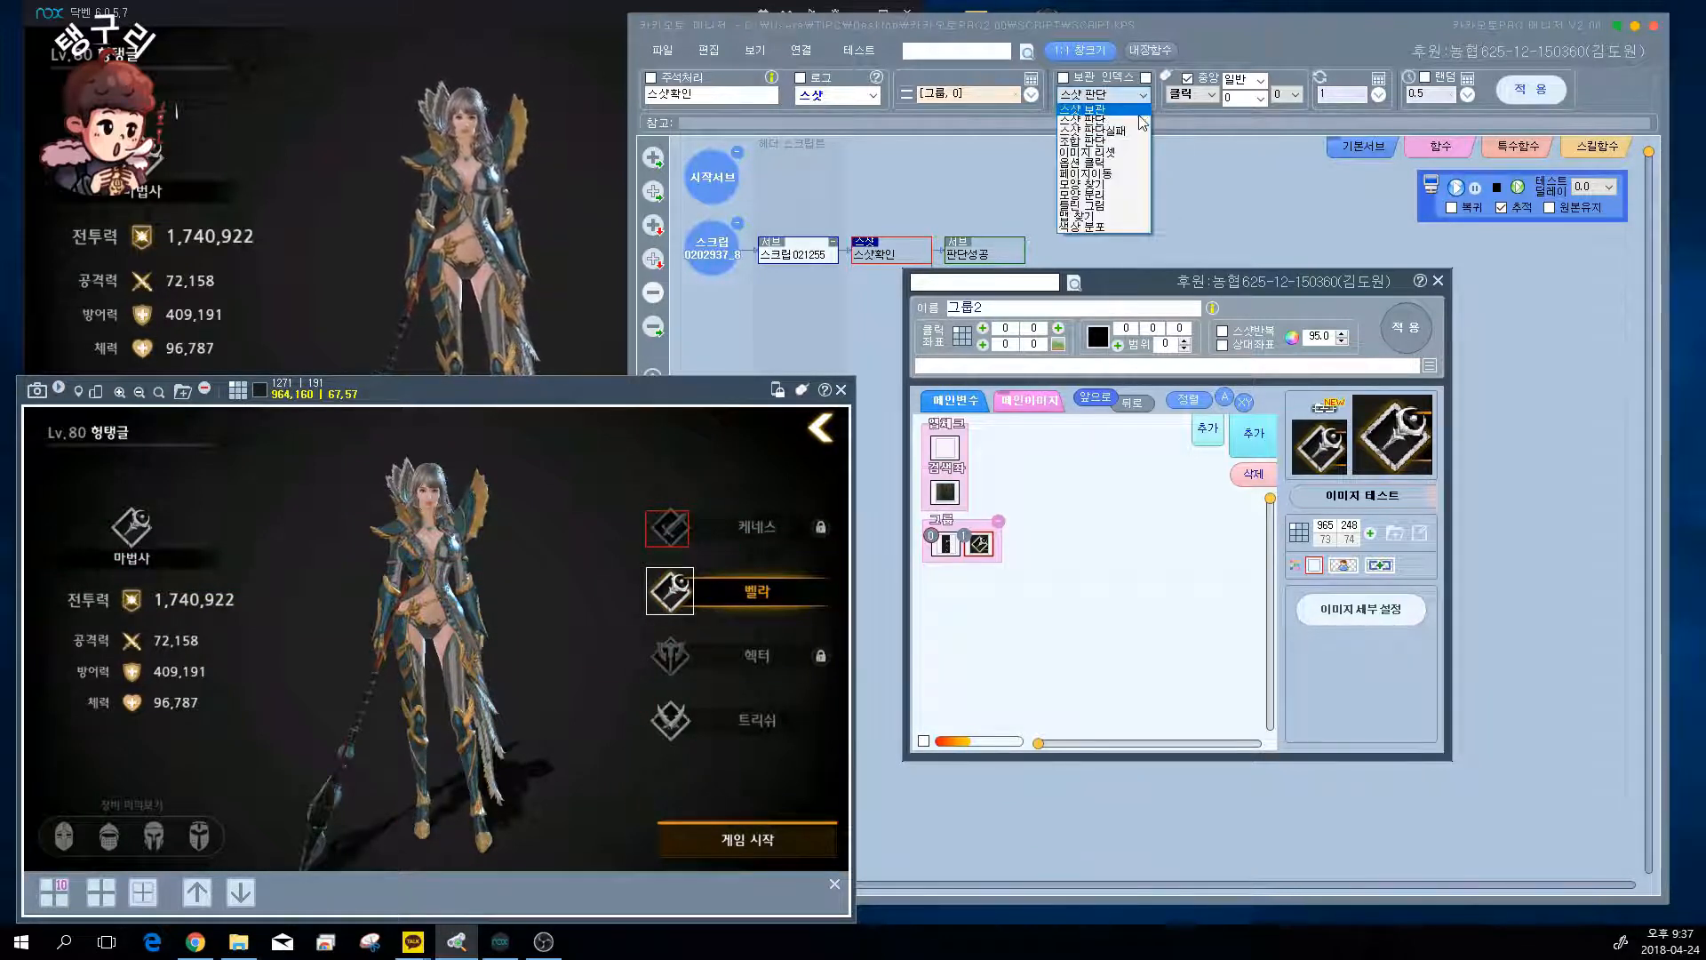
left_click(1088, 186)
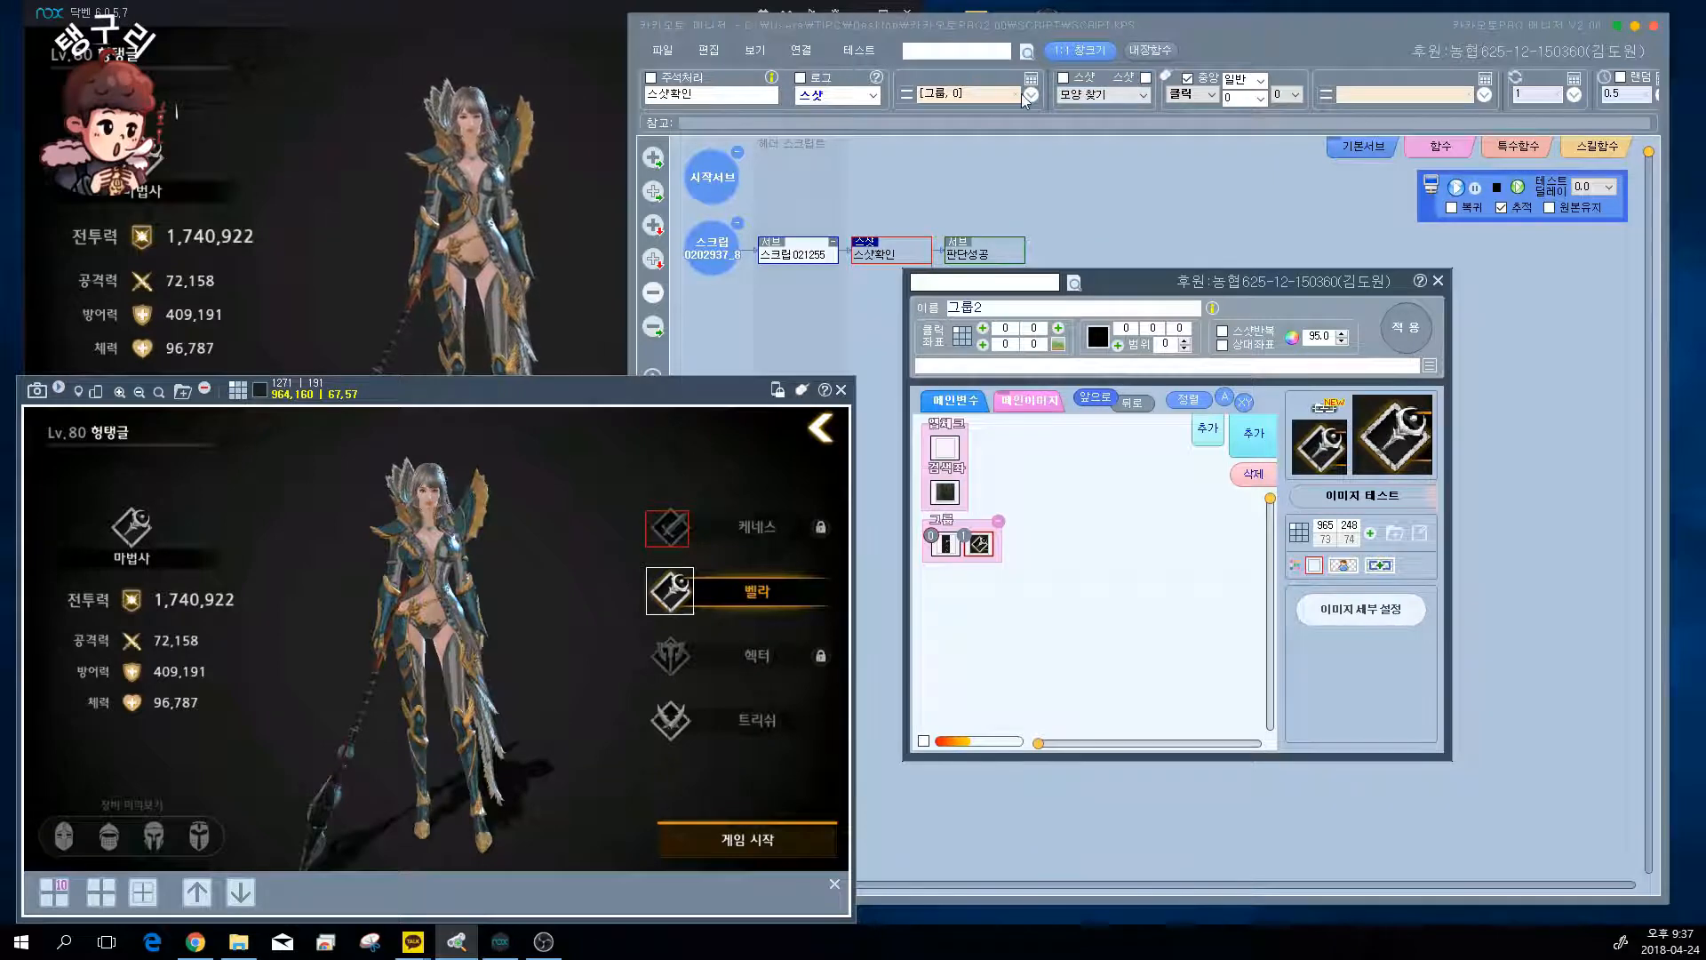
left_click_drag(1171, 291, 1132, 402)
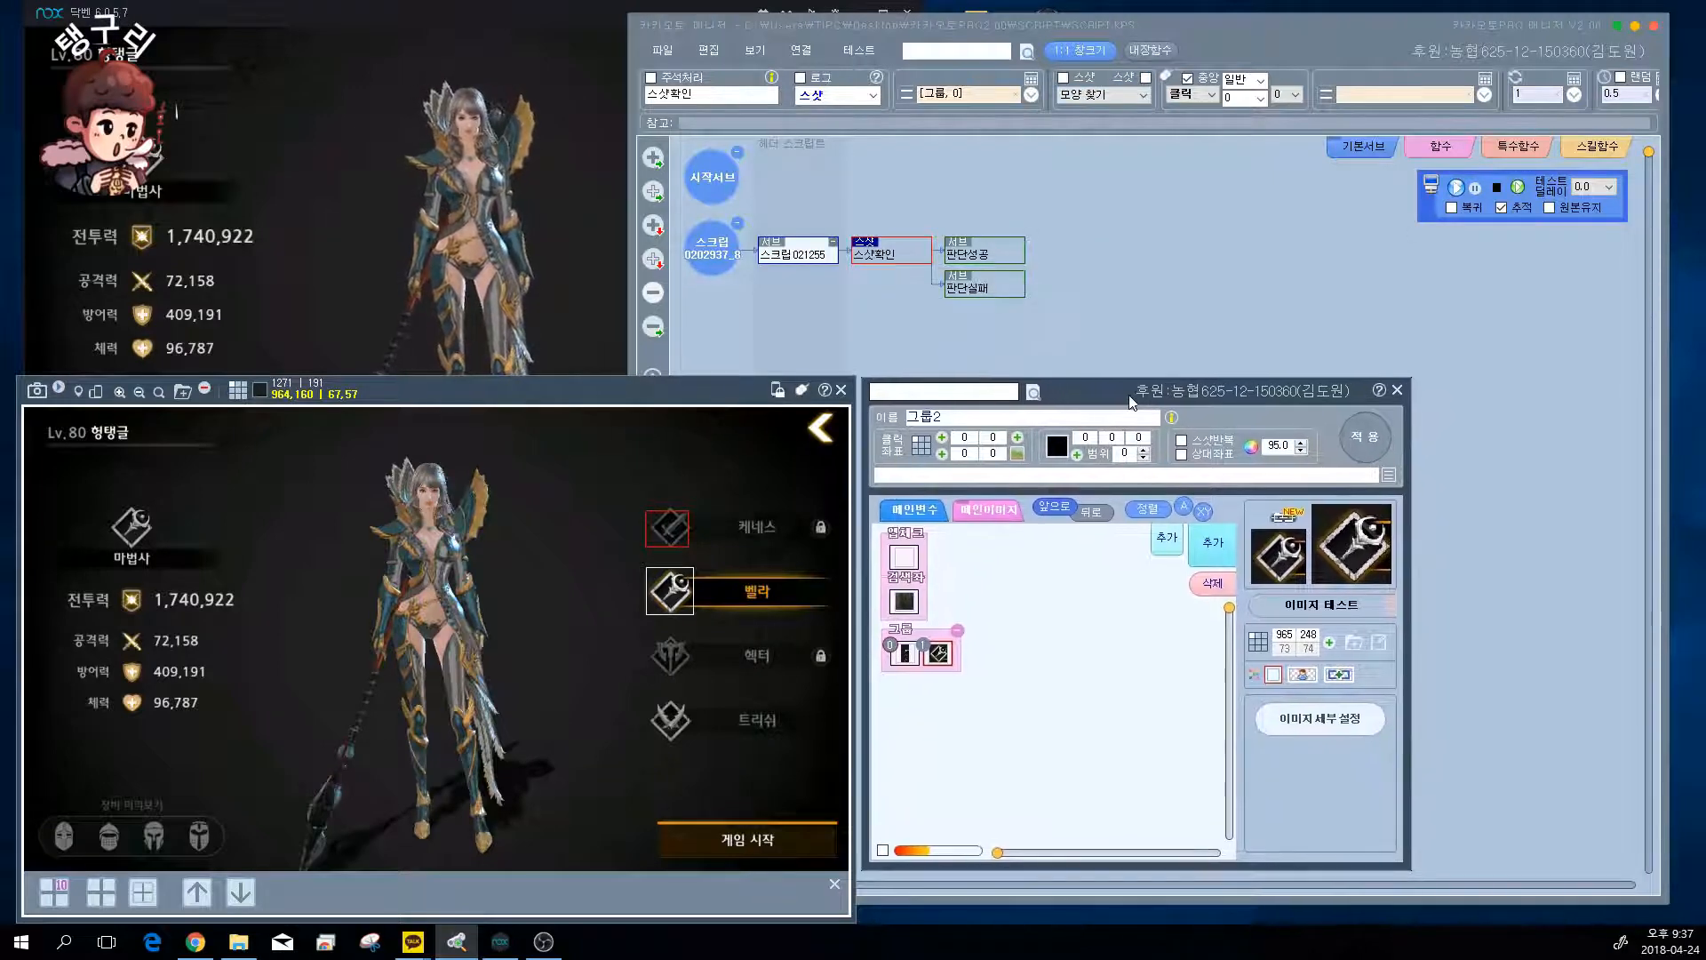
- Read the full 스샷 스크립트 help for the description of 모양 찾기, and close it
mouse_move(876, 78)
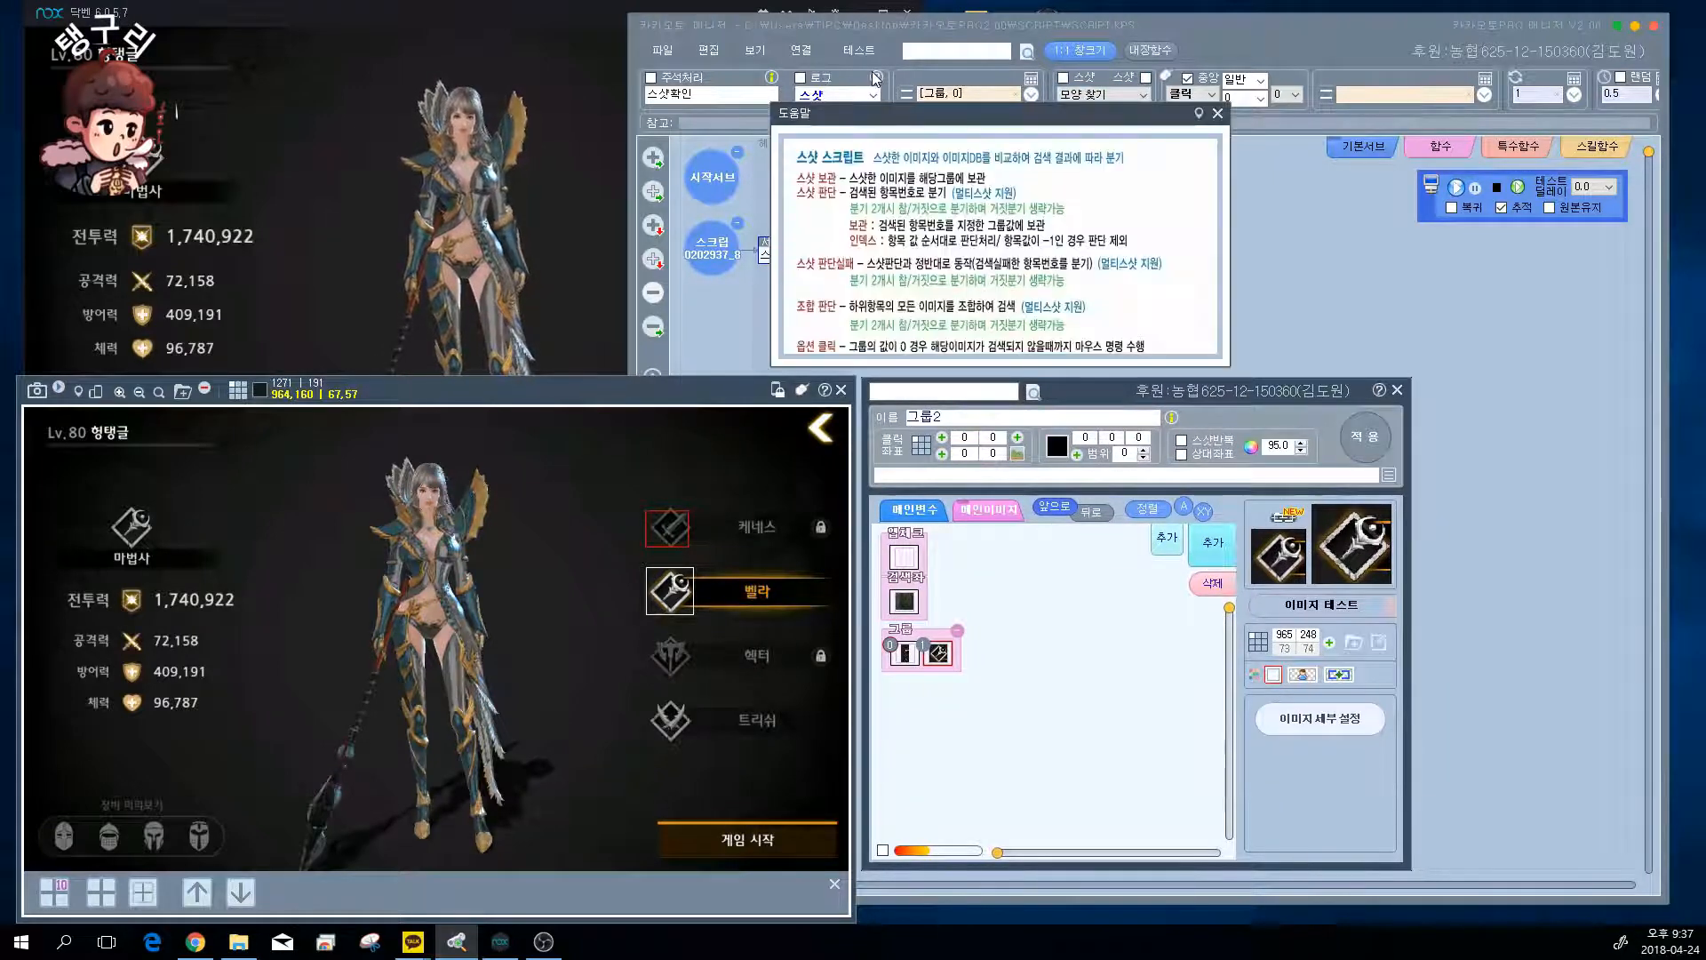
left_click_drag(1065, 363, 1083, 603)
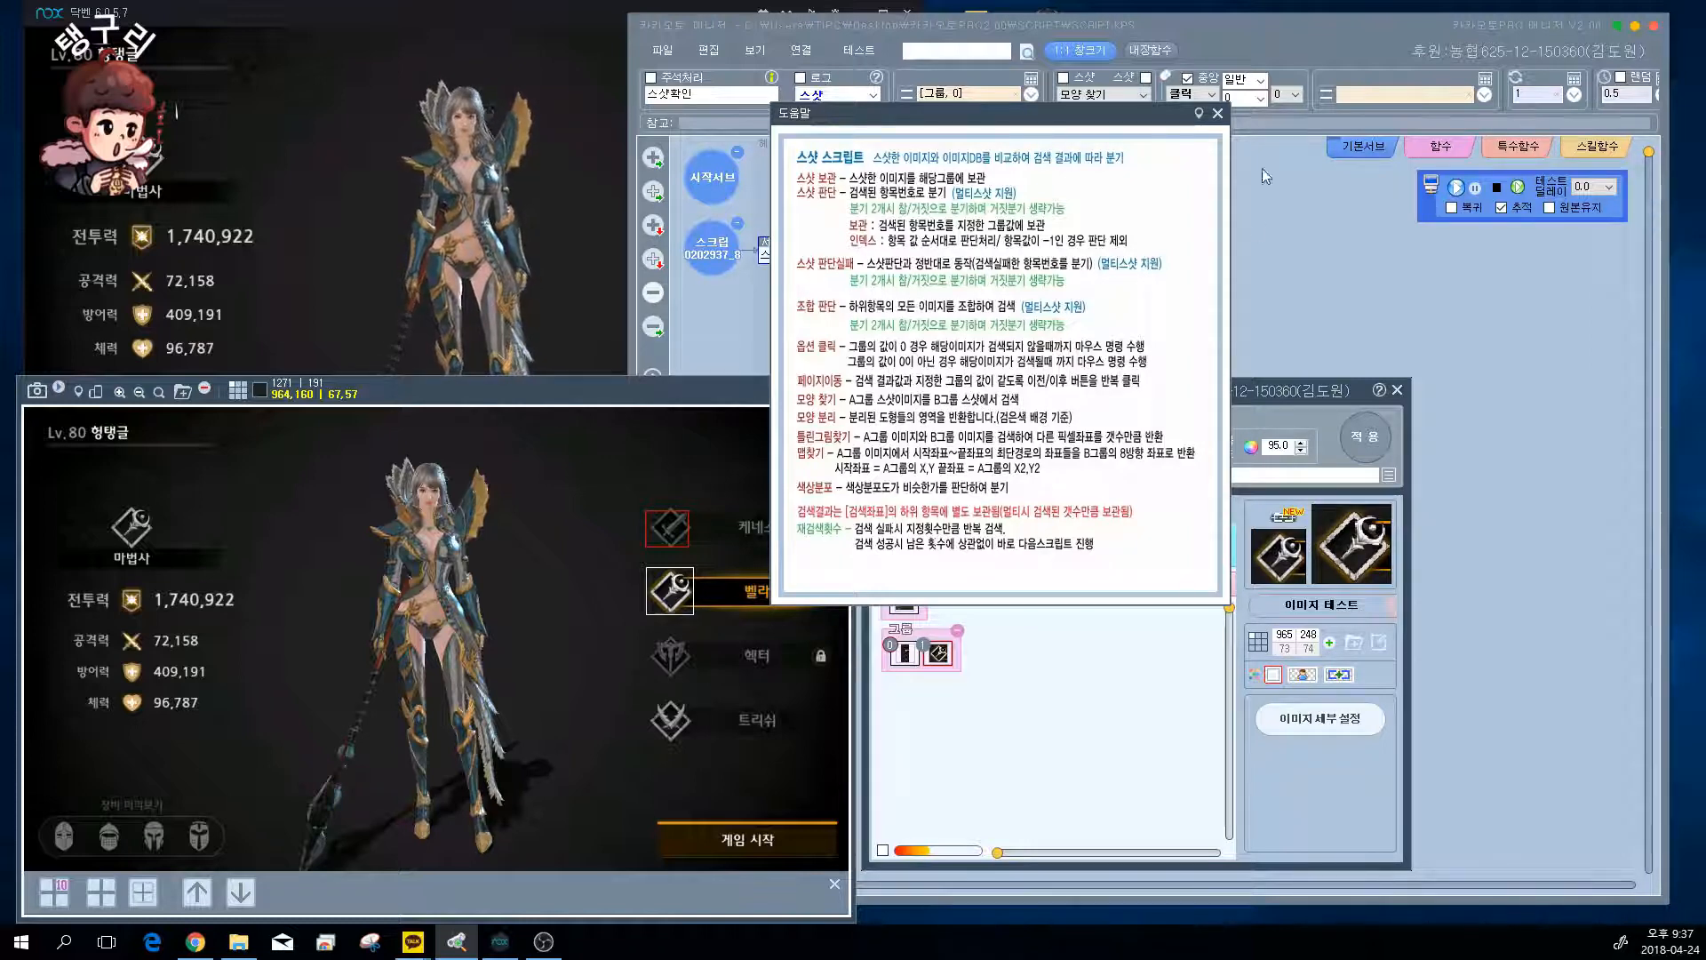
left_click(1218, 113)
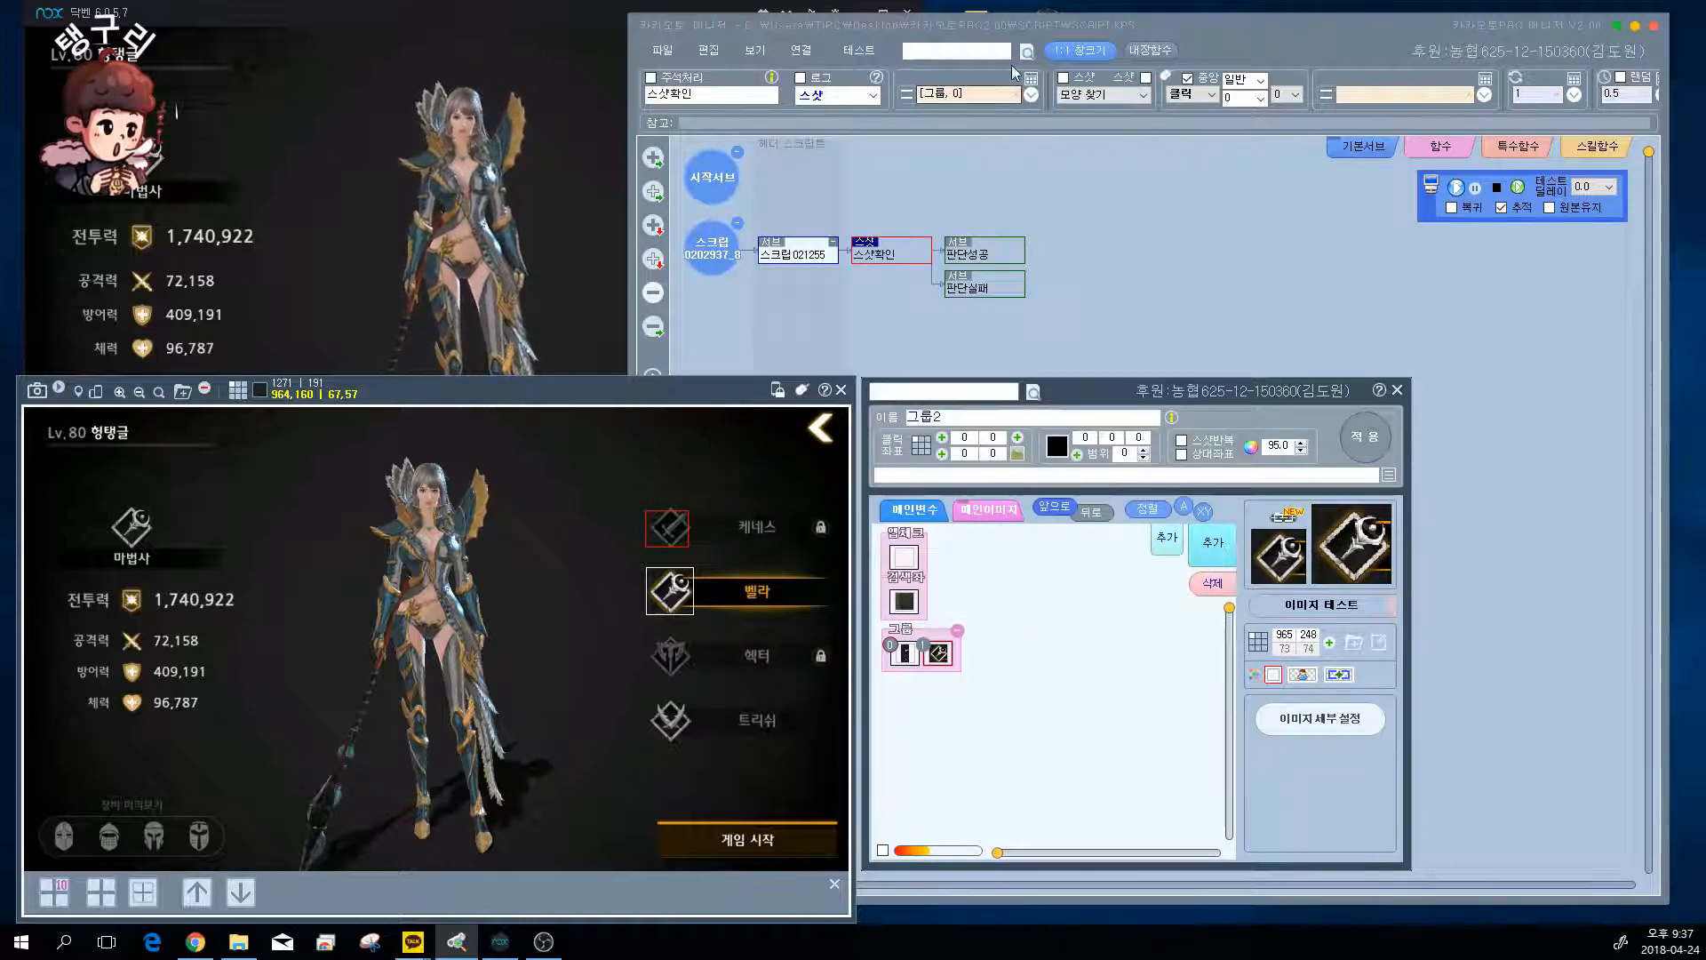
- Set the 모양 찾기 search range group to 그룹요소1(범위) as [그룹, 0] and the image to find to 그룹2 as [그룹, 1]
left_click(1485, 96)
left_click(1352, 121)
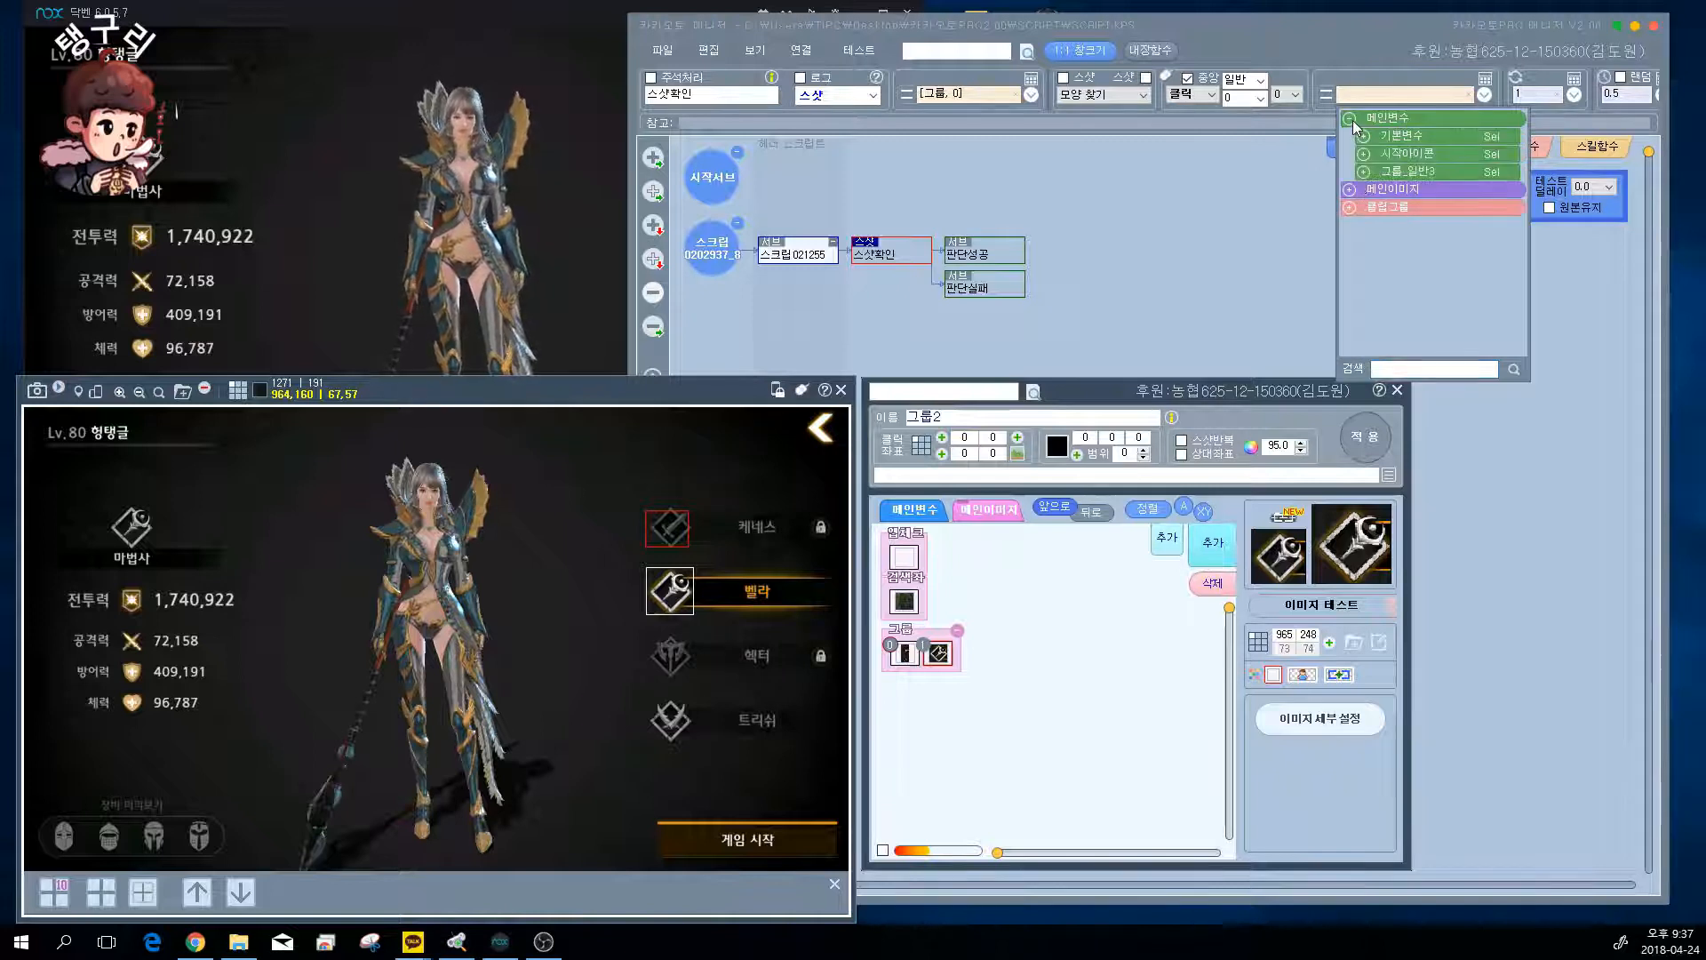
left_click(1352, 190)
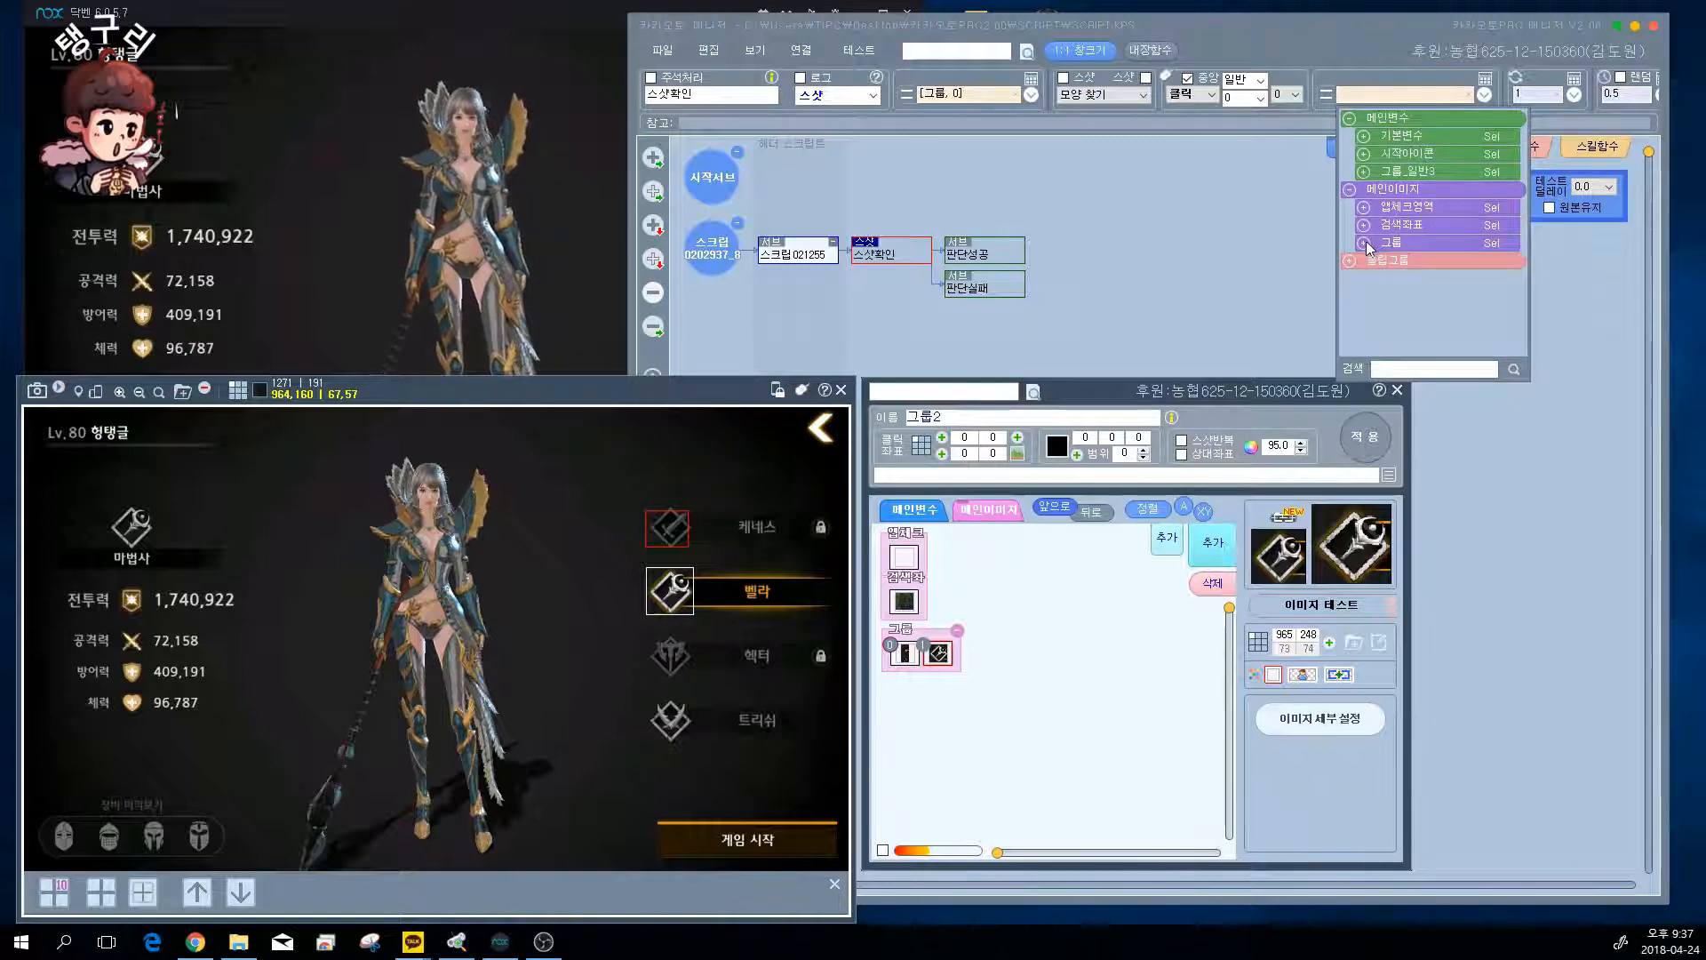
left_click(1364, 243)
left_click(1437, 263)
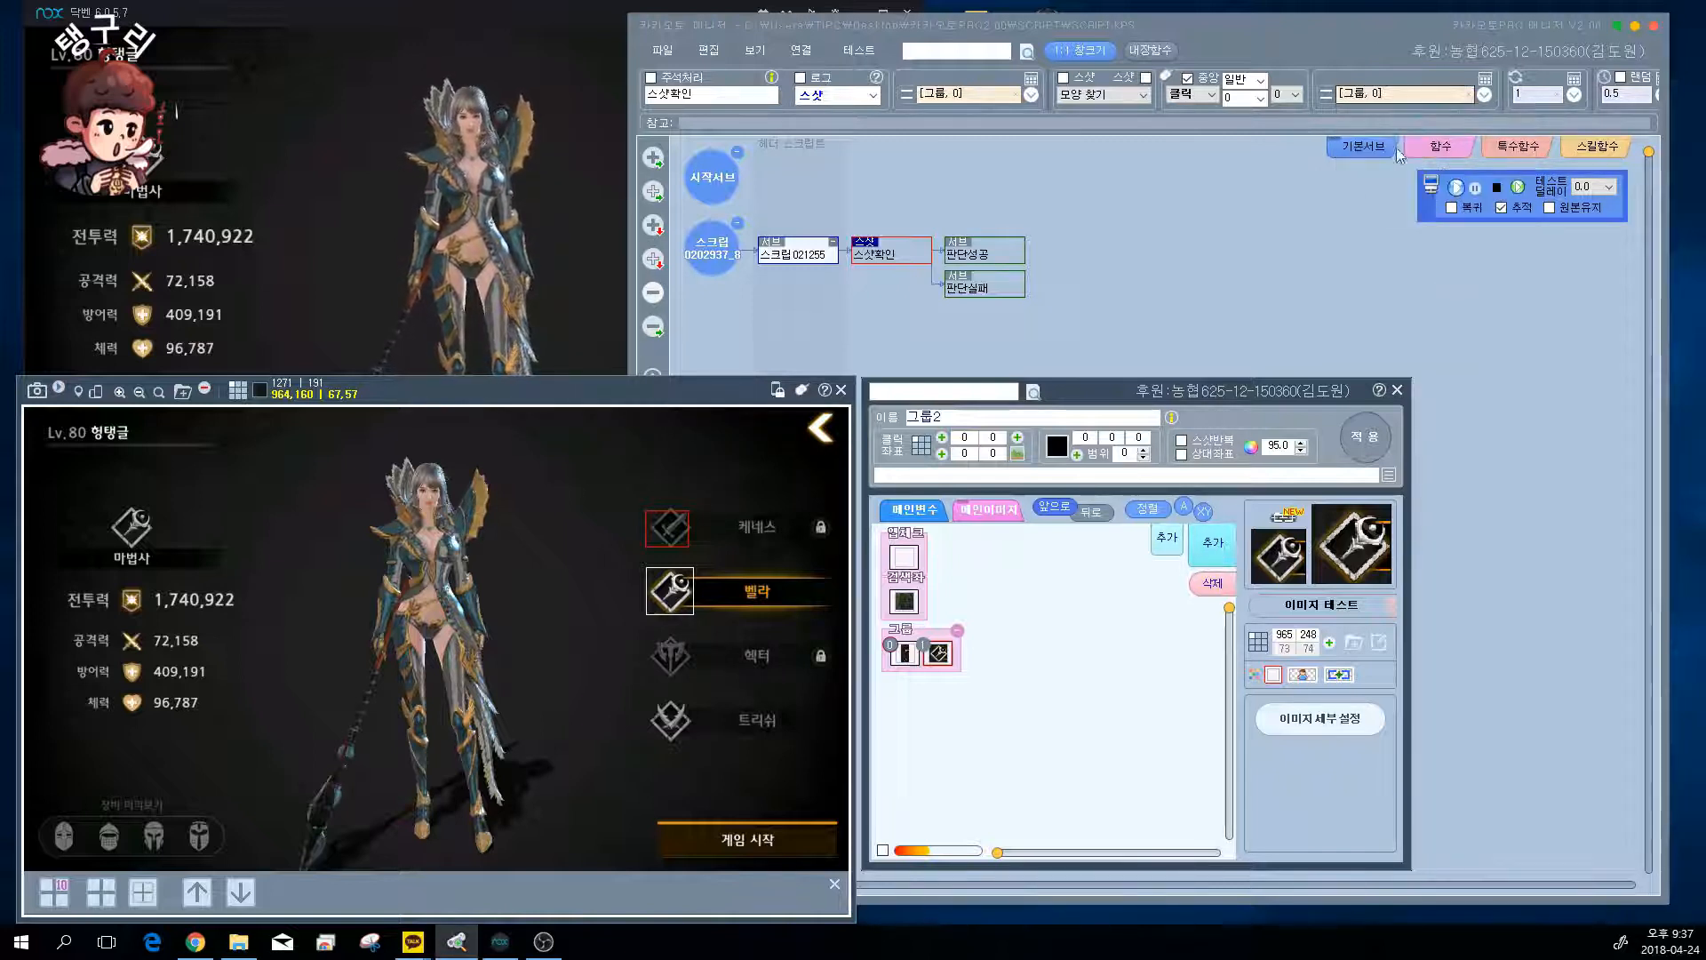
left_click(1031, 96)
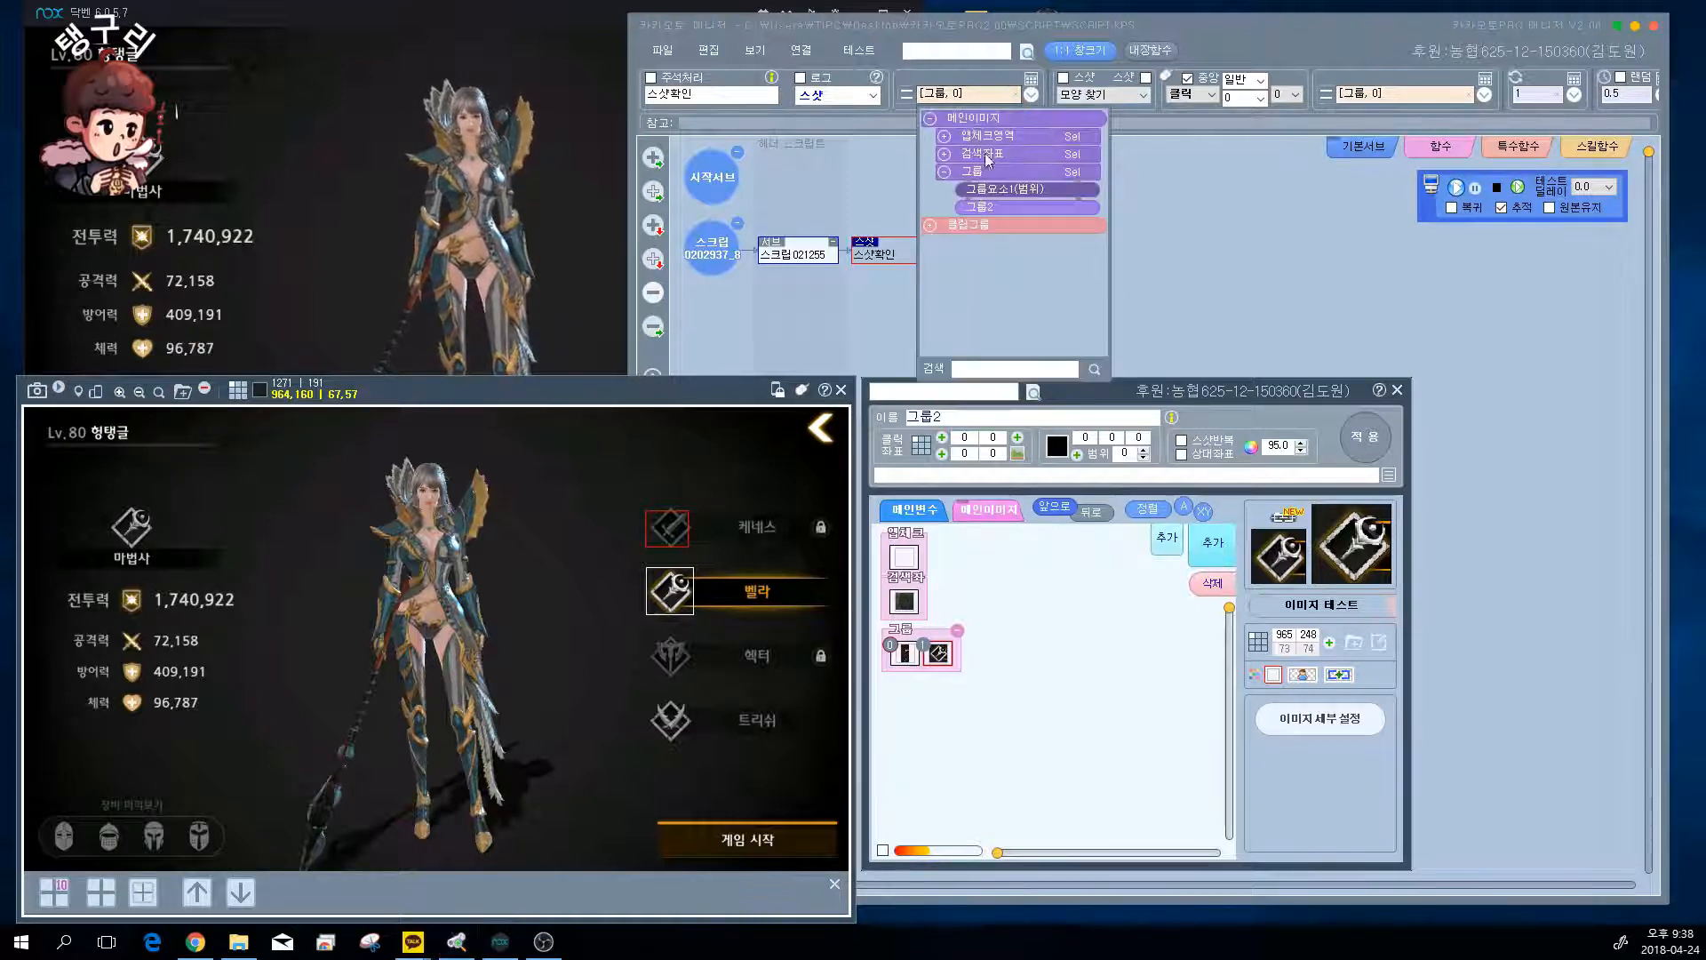
left_click(1031, 206)
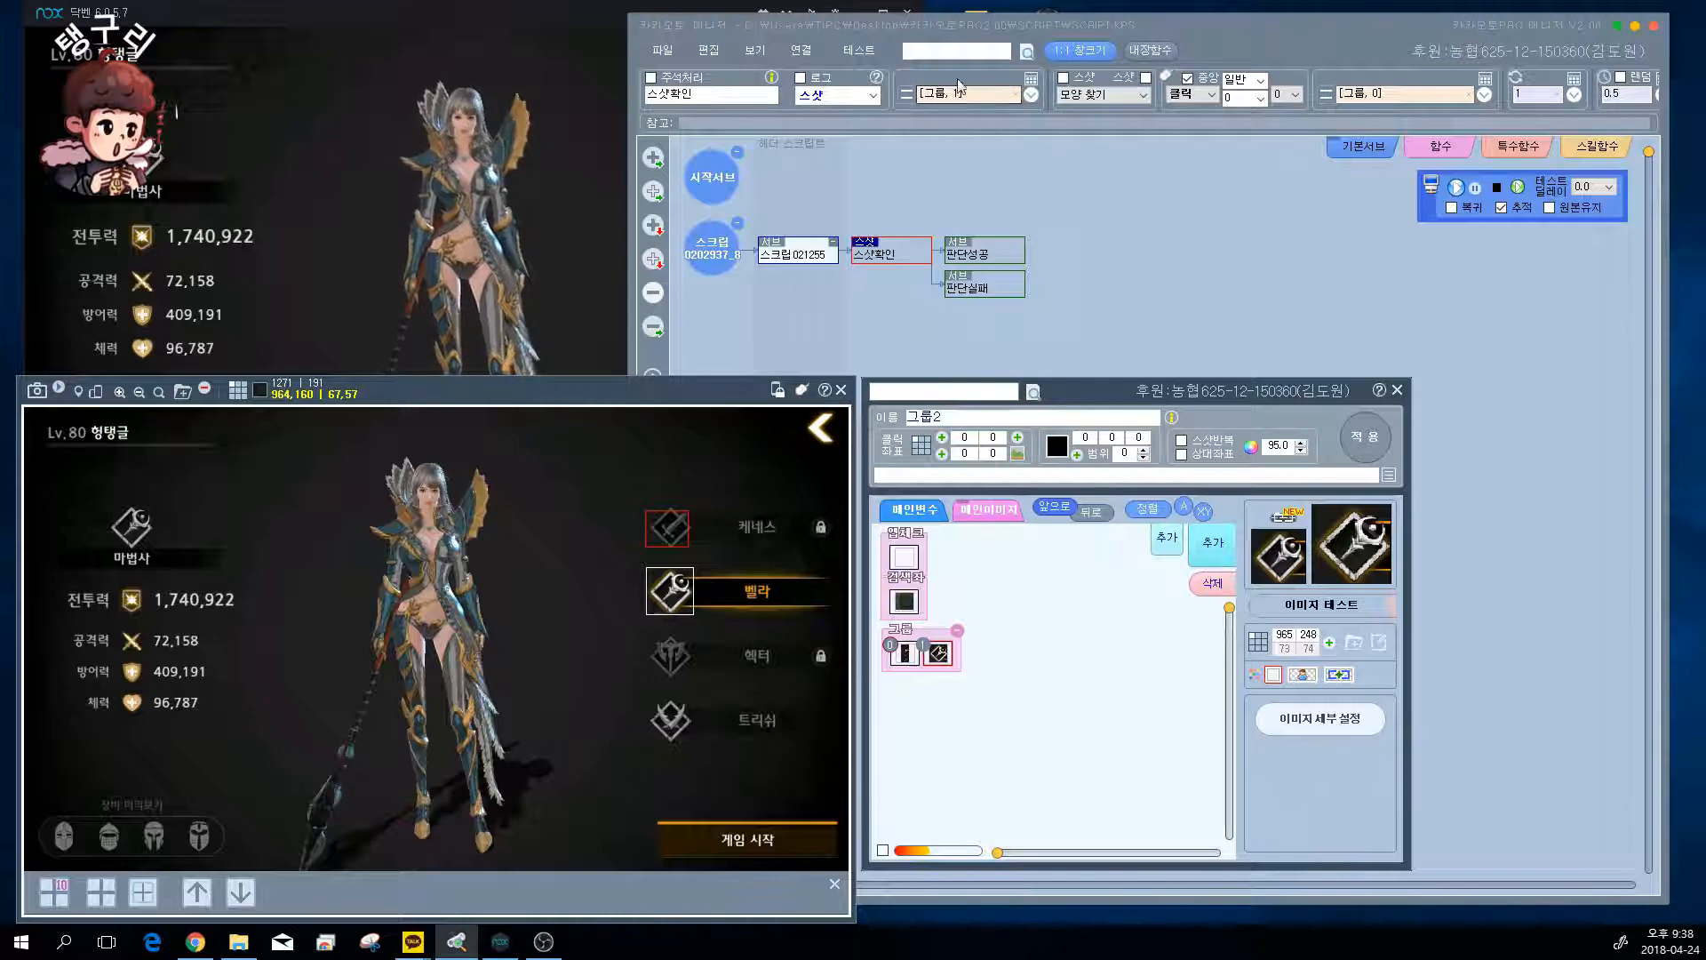
- Check the roles of A그룹 and B그룹 for 모양 찾기 in the script help, and close the help
left_click(878, 78)
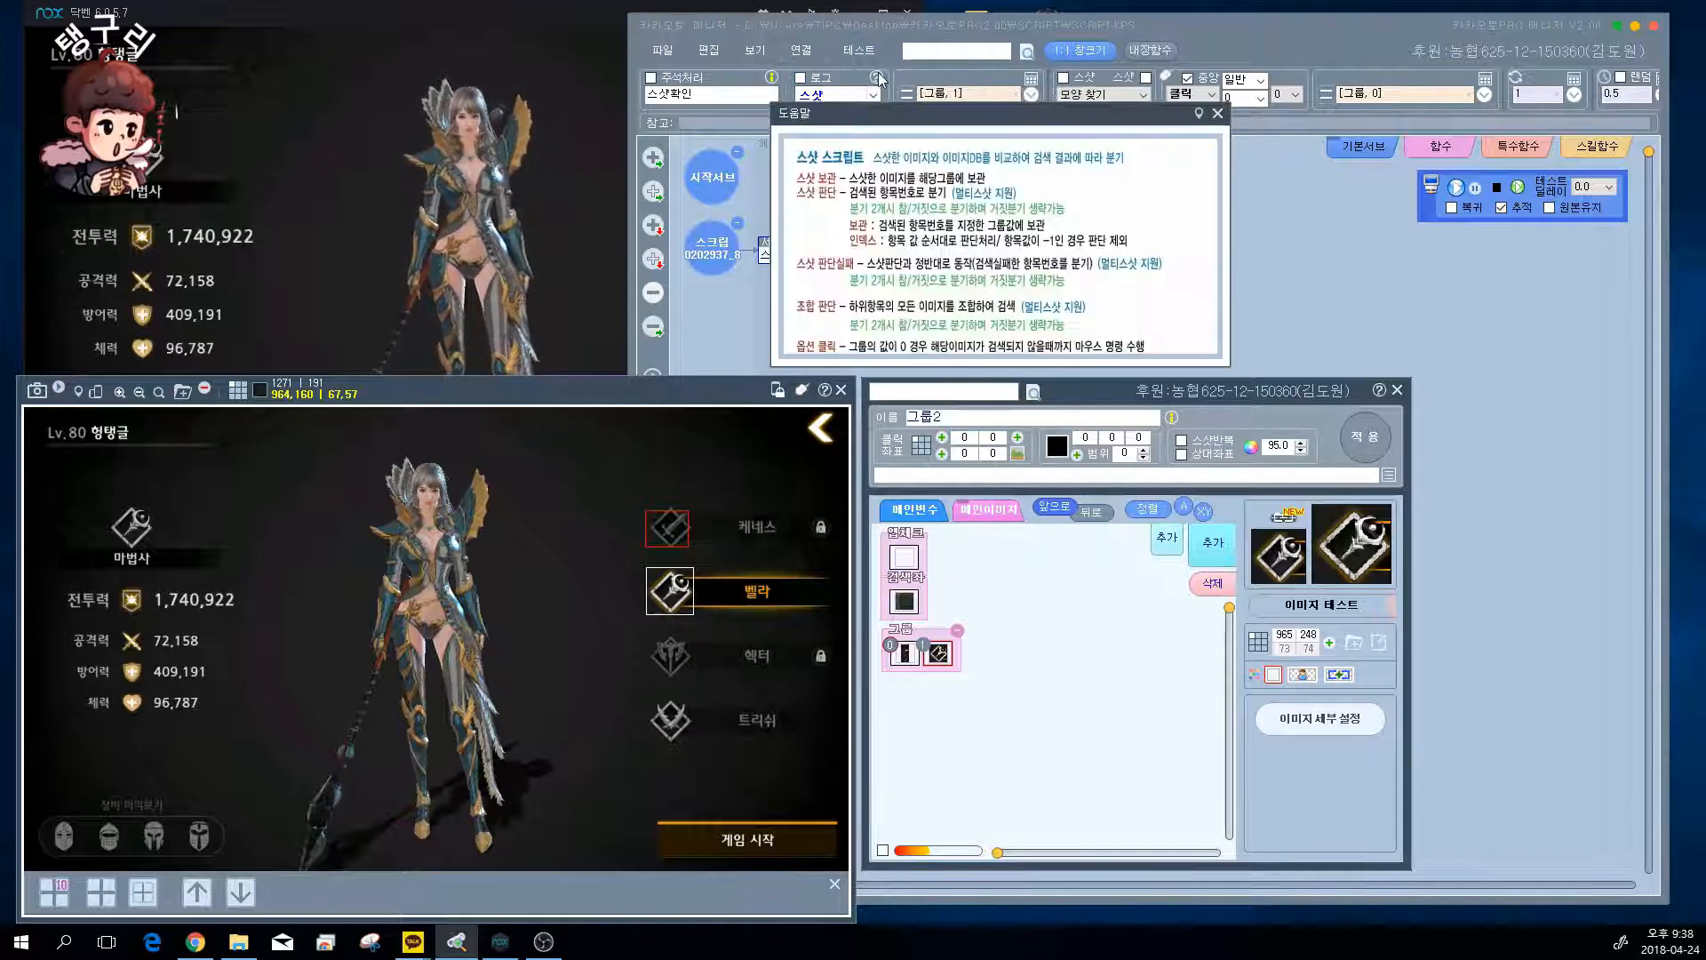
left_click_drag(967, 364, 962, 613)
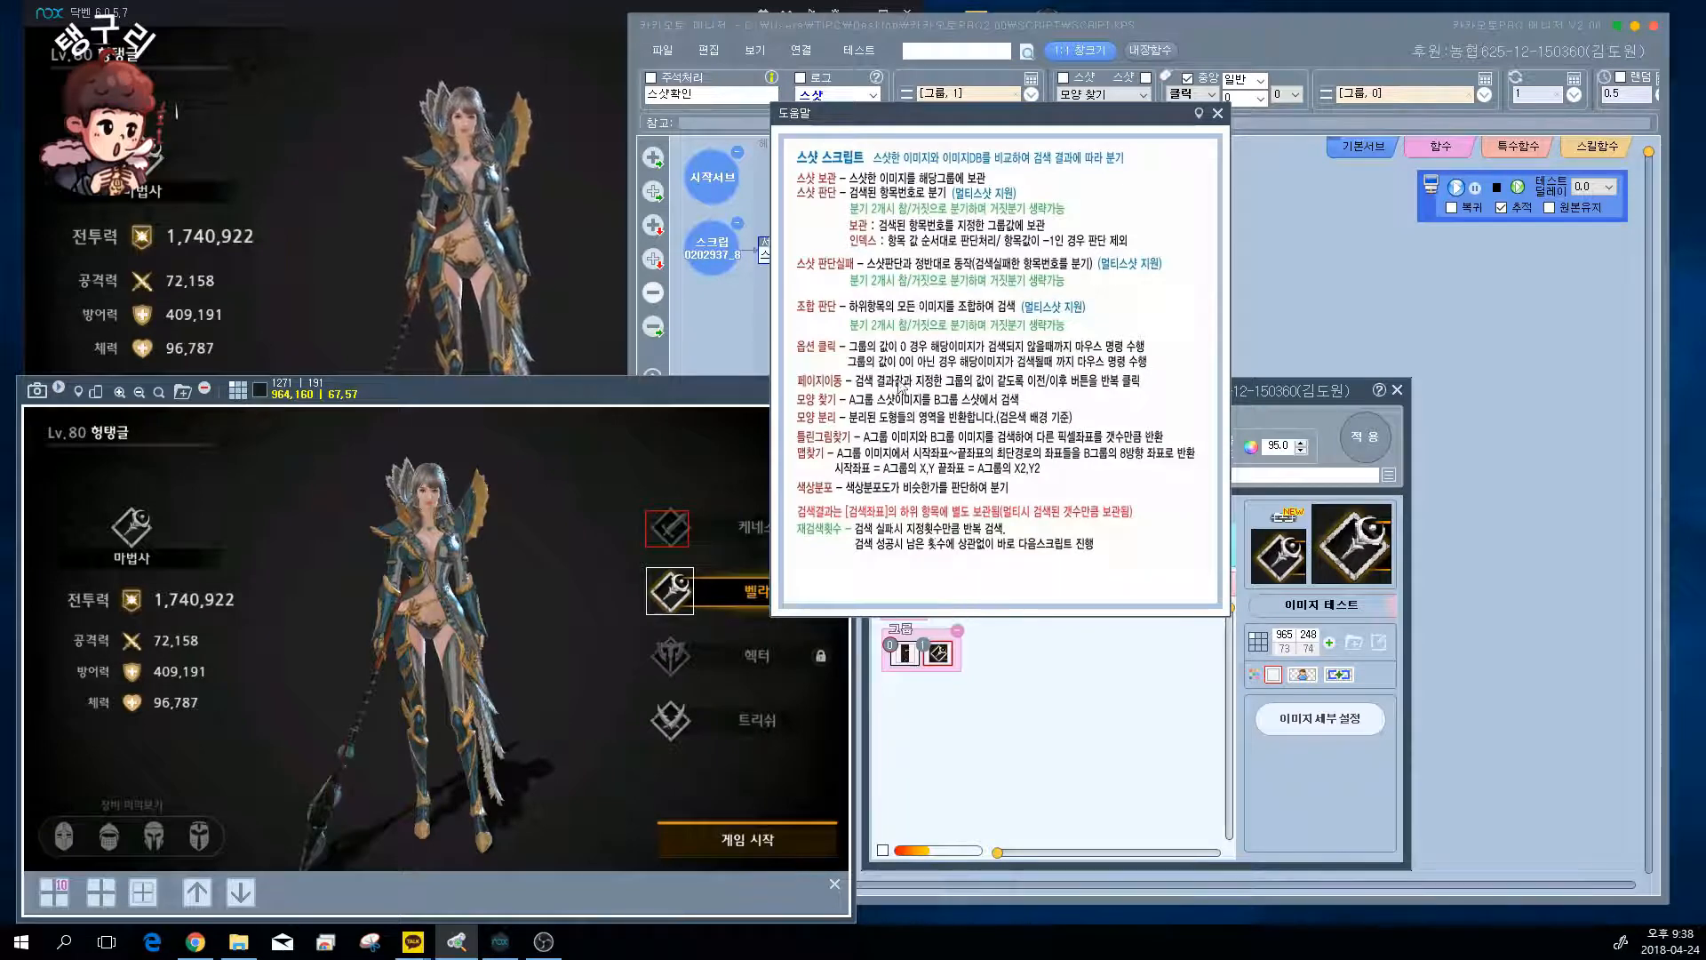
left_click(1216, 115)
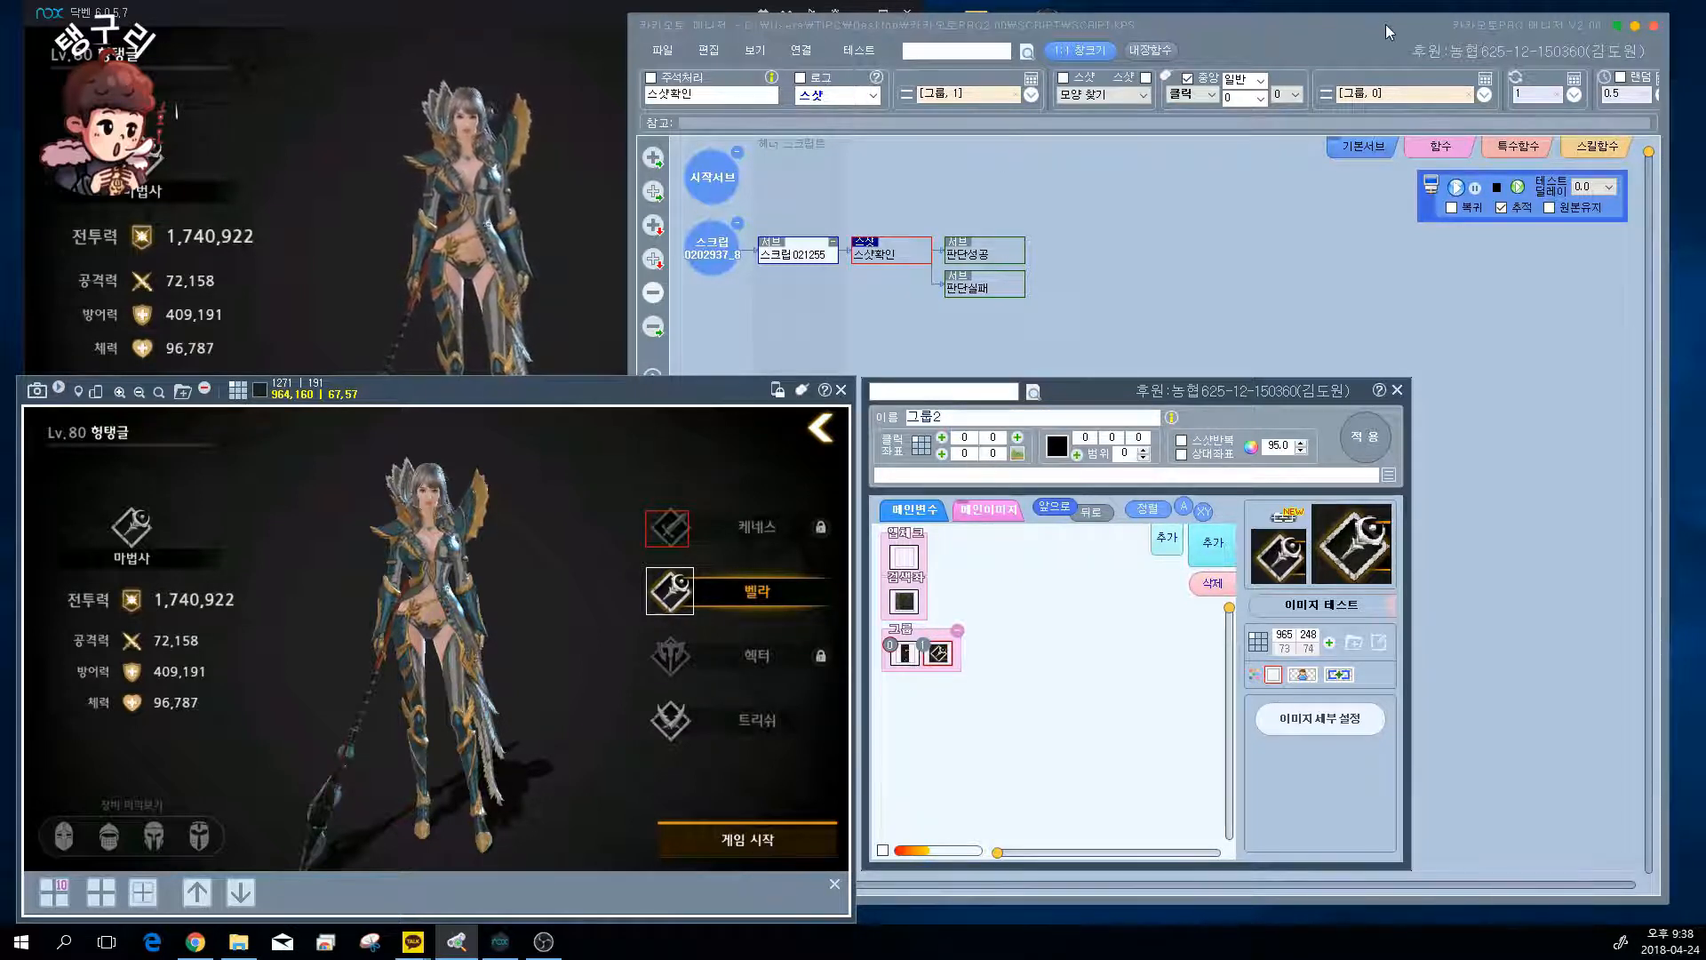
- Widen the manager window to show all 모양 찾기 settings, and enable the second 스샷 option of the 스샷확인 script
left_click_drag(1386, 27, 1354, 27)
left_click_drag(1633, 62, 1678, 63)
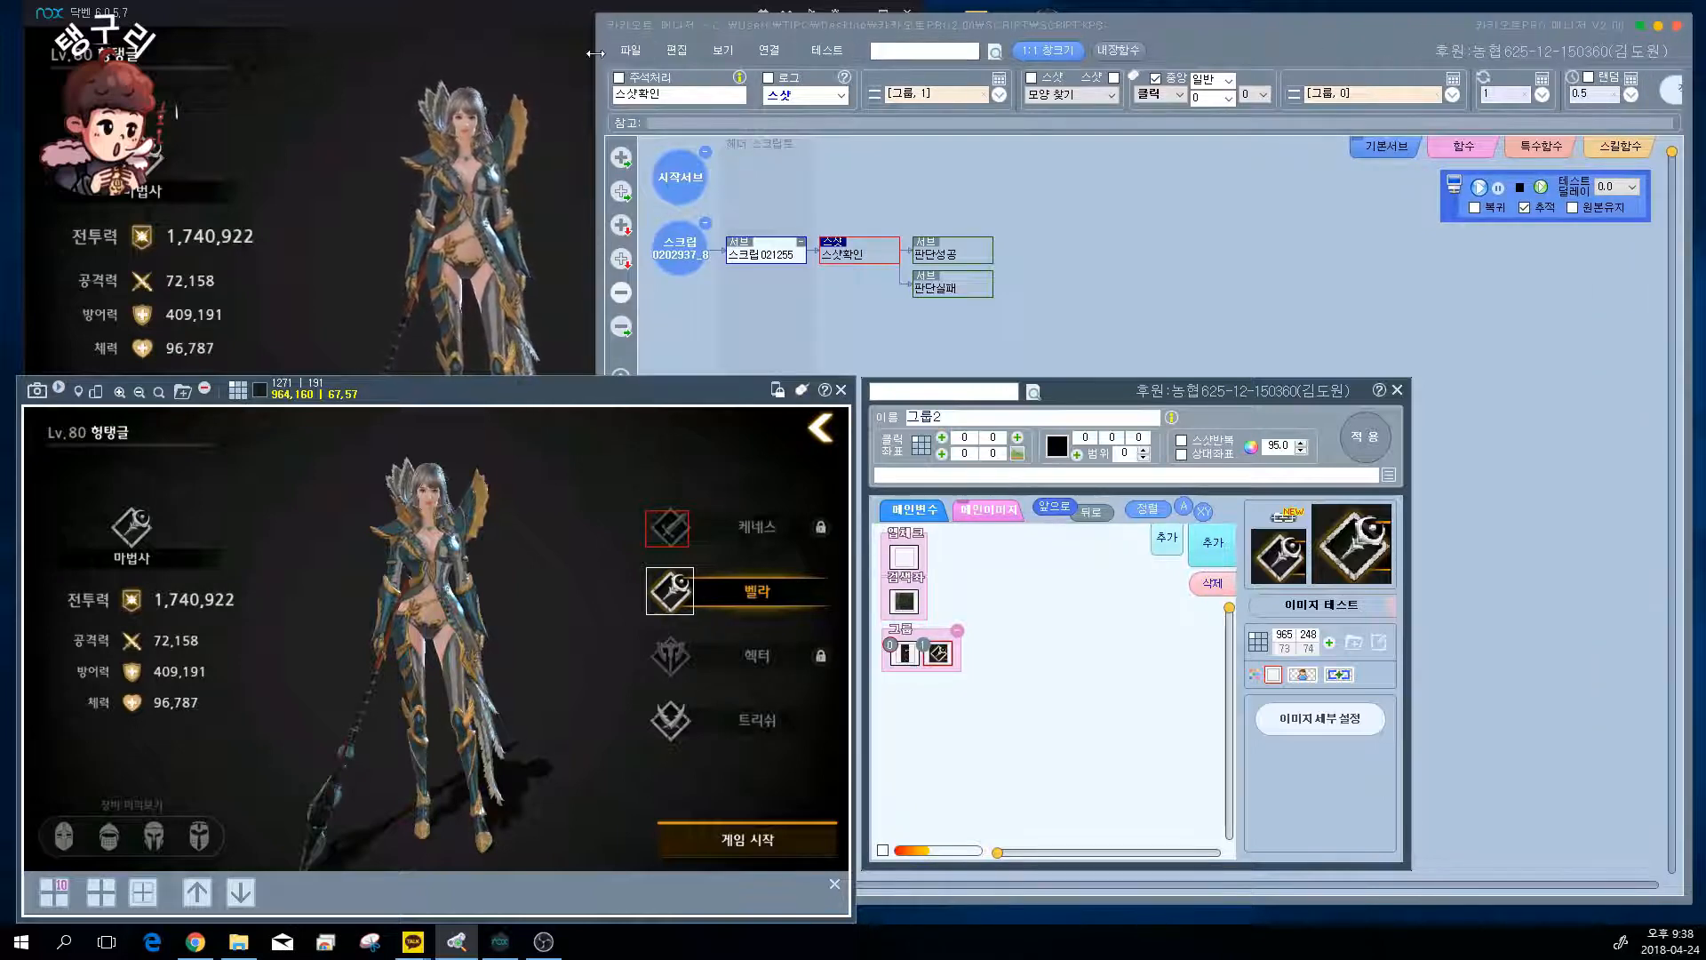
left_click_drag(599, 63, 487, 63)
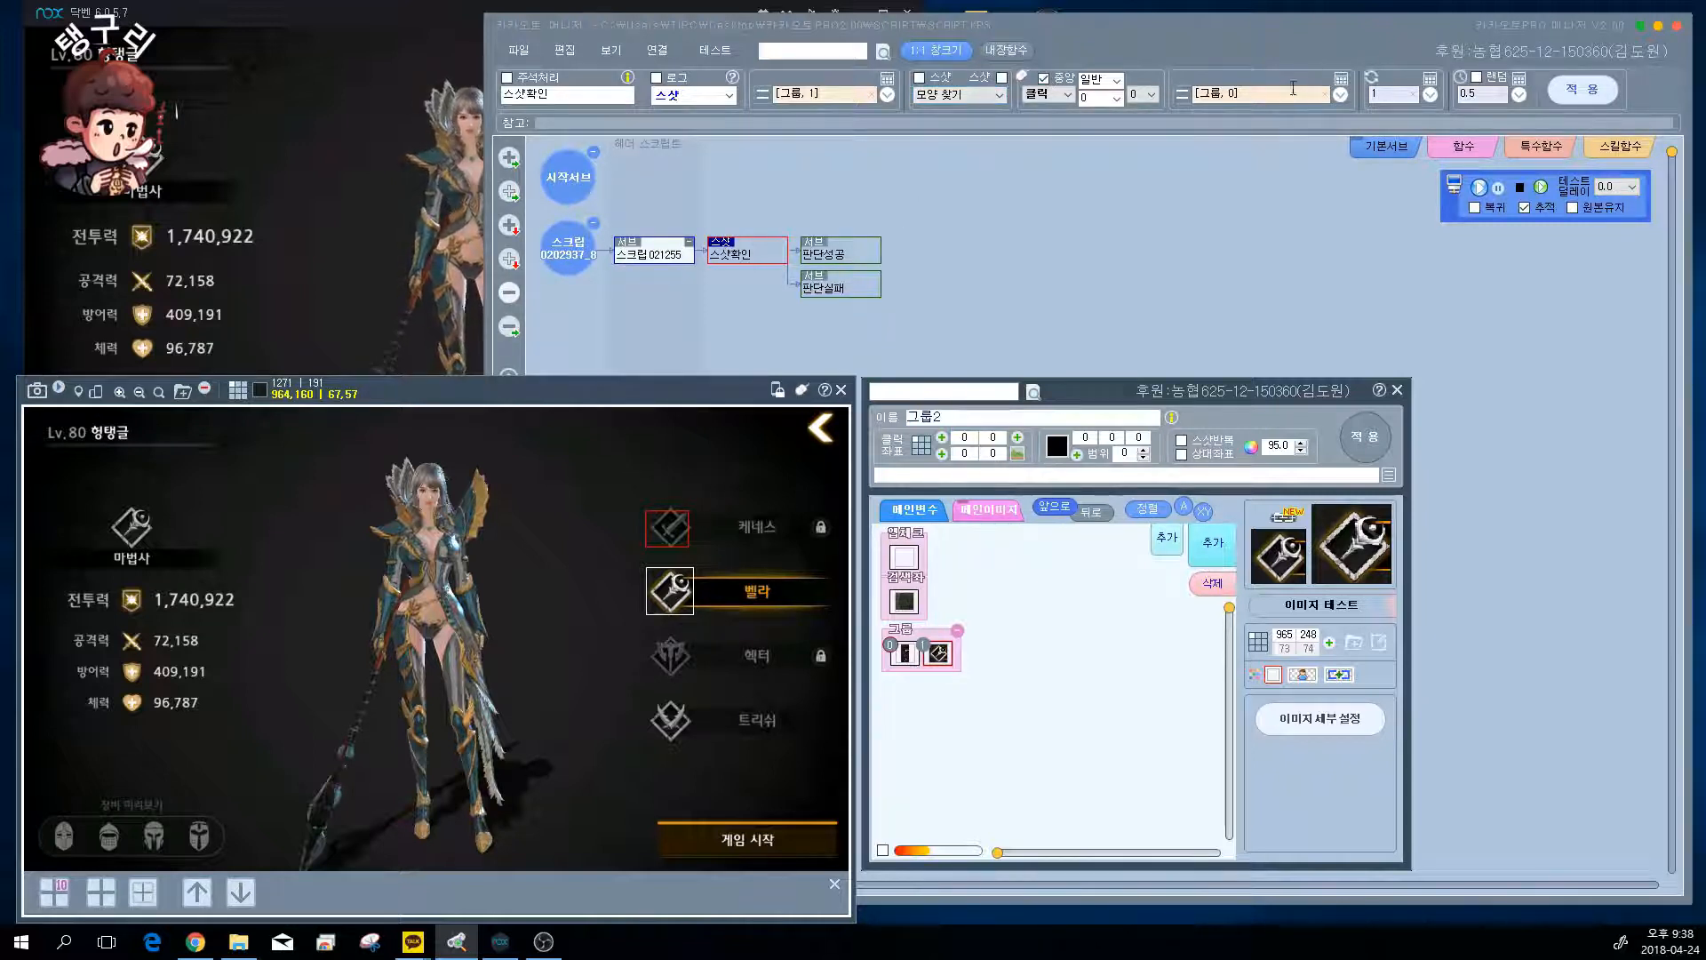
left_click(907, 659)
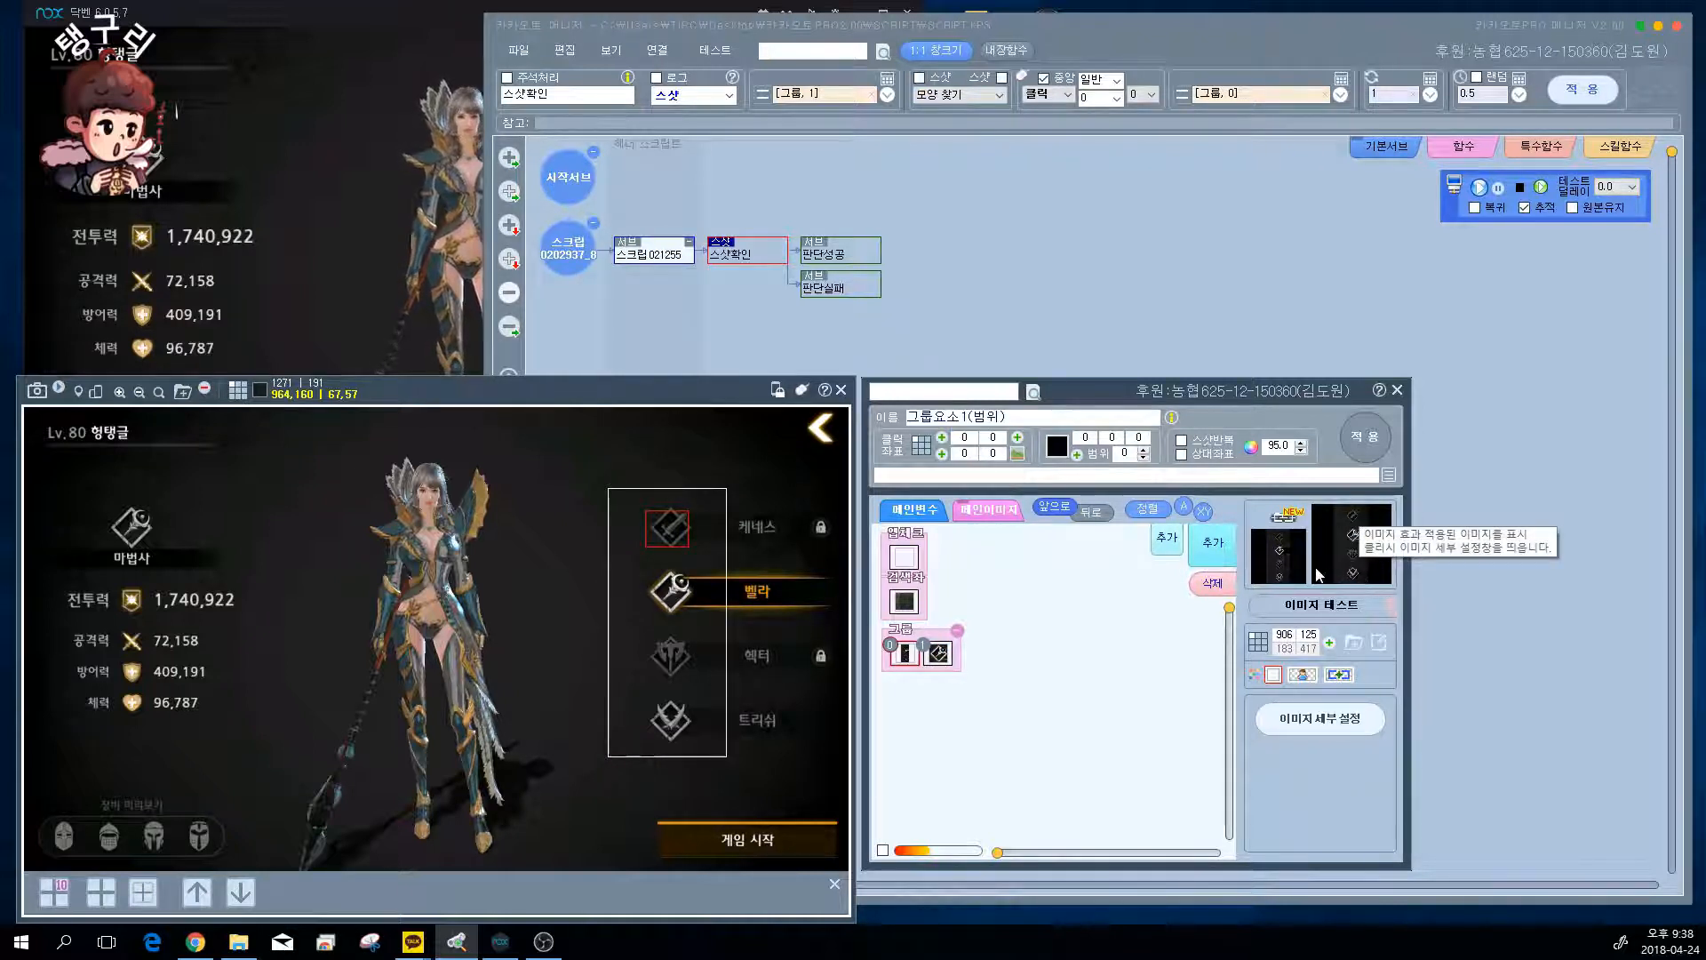
left_click(999, 78)
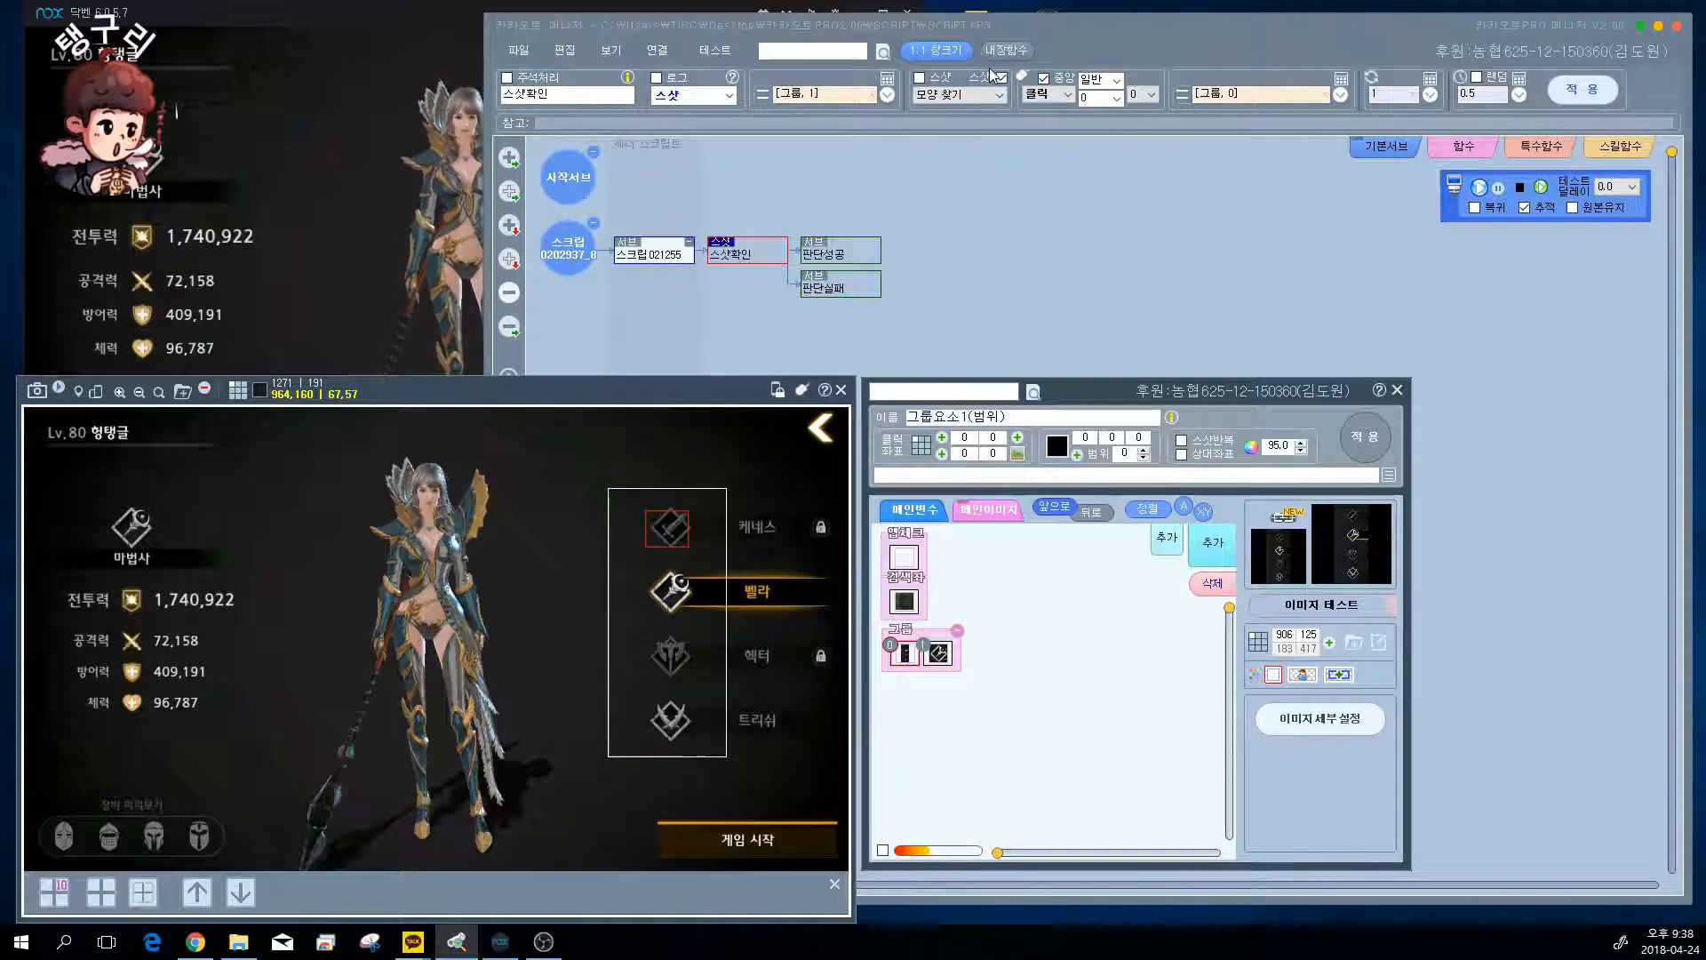
left_click_drag(1264, 95, 1197, 96)
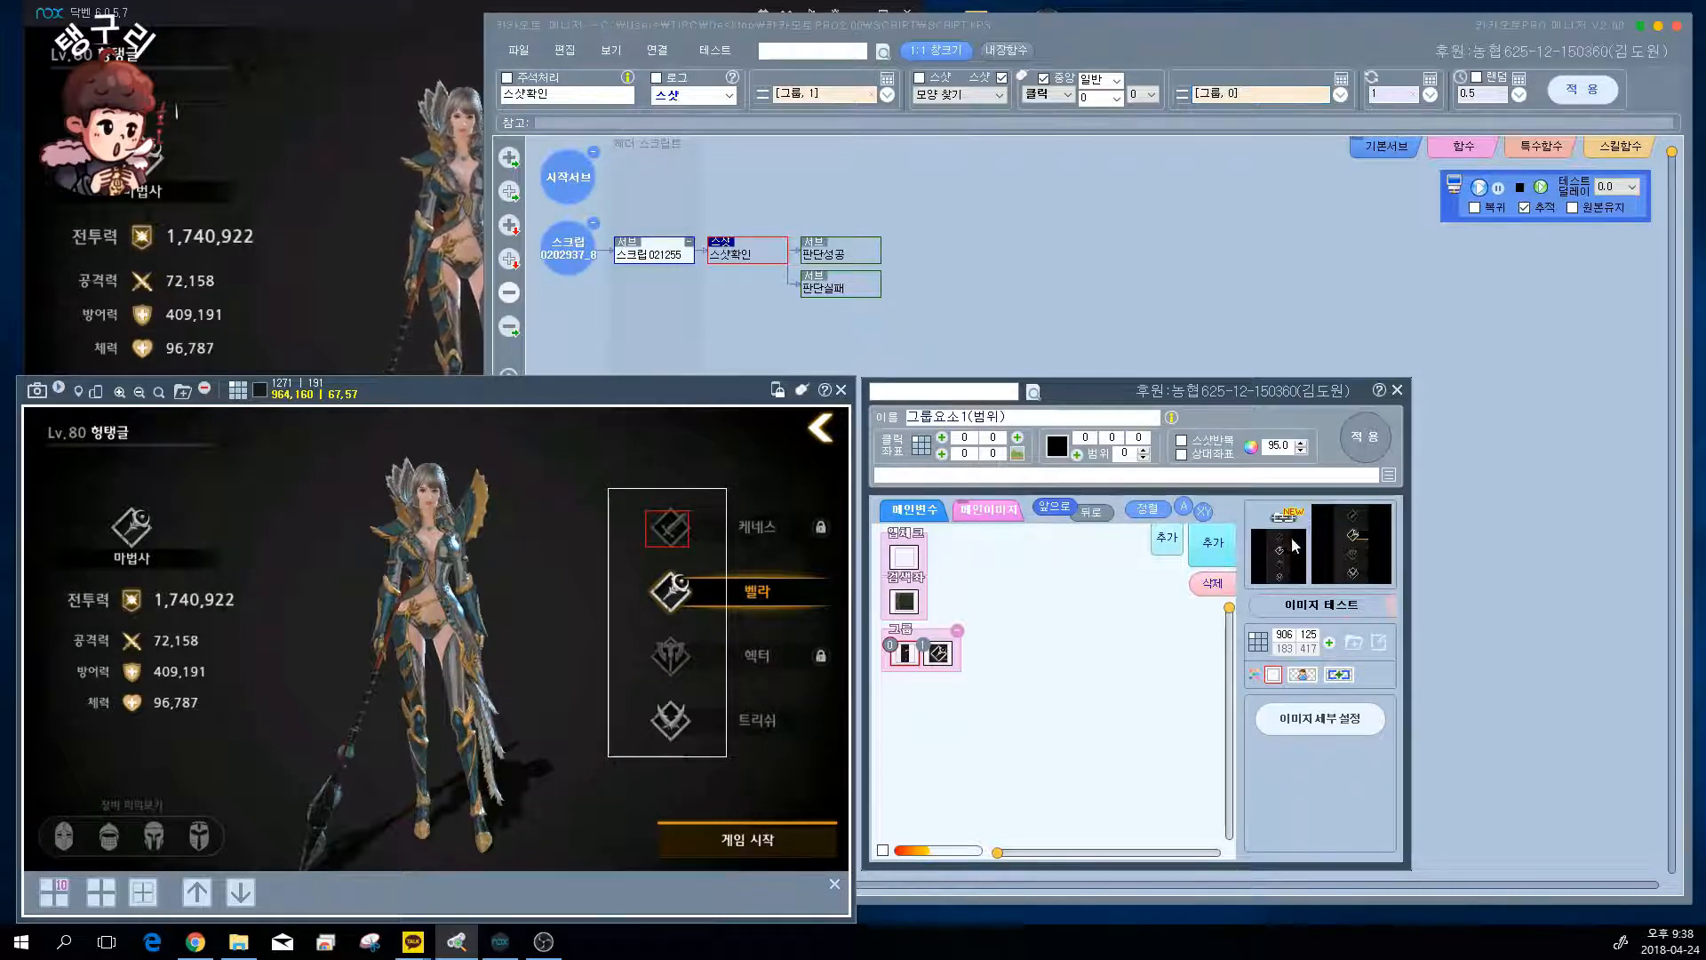
- Compare the 그룹2 icon area with the 그룹요소1(범위) search range on the captured character screen
left_click(957, 656)
left_click(940, 654)
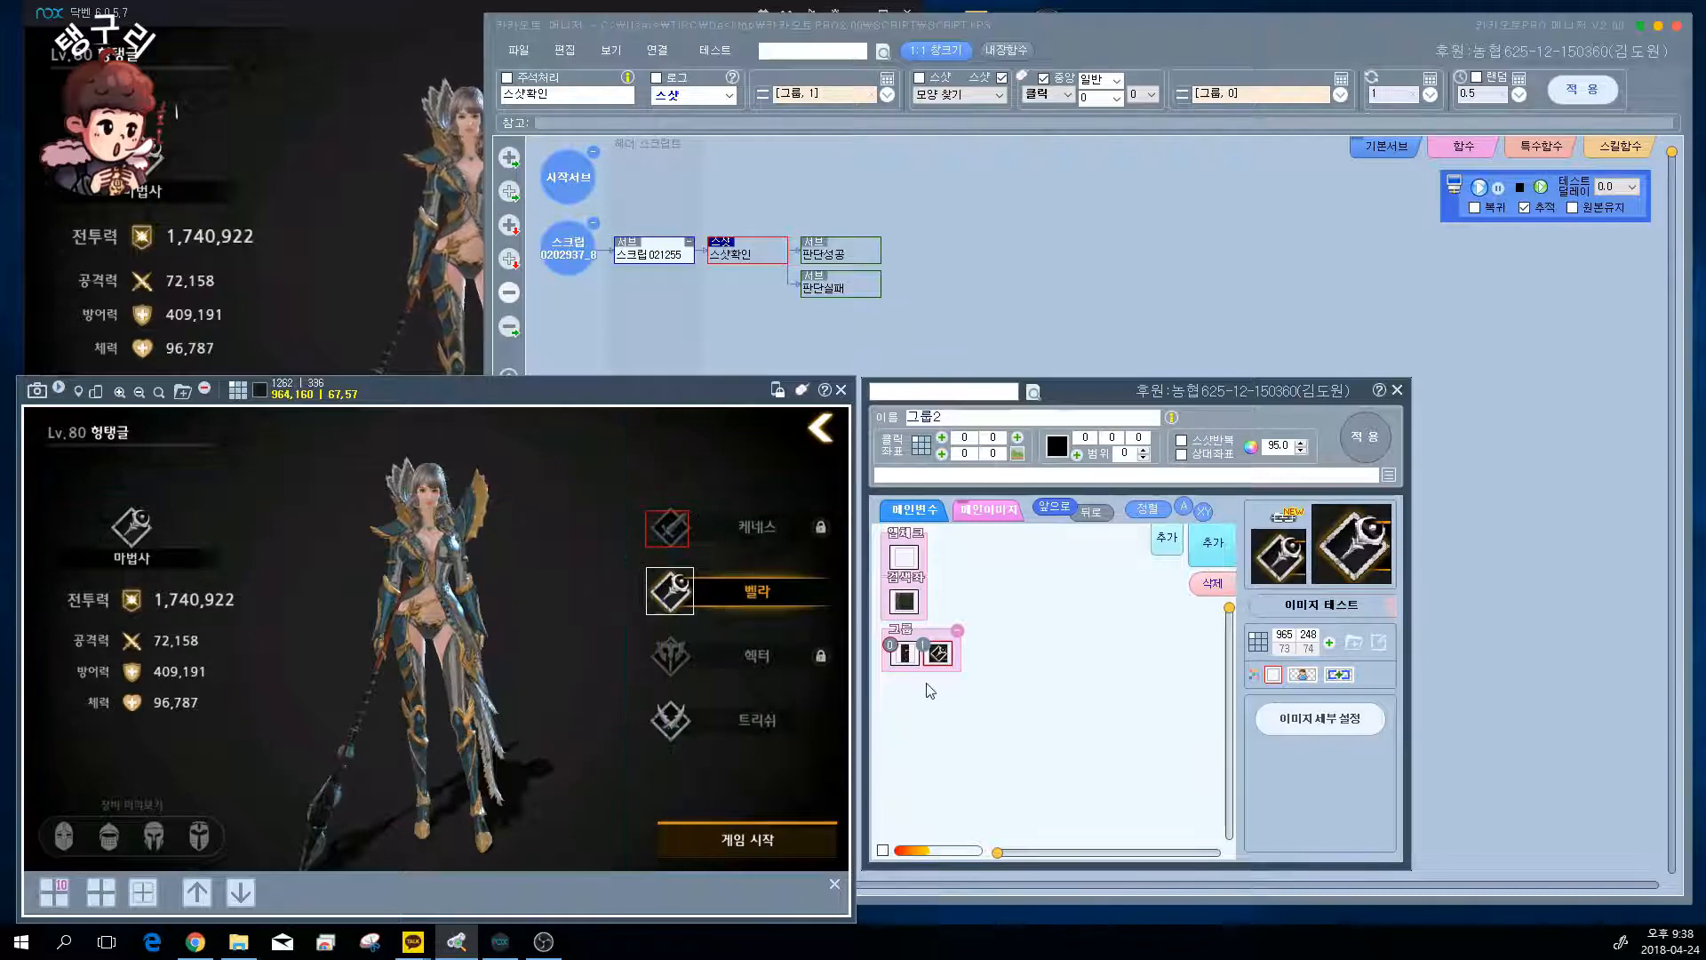
left_click(907, 655)
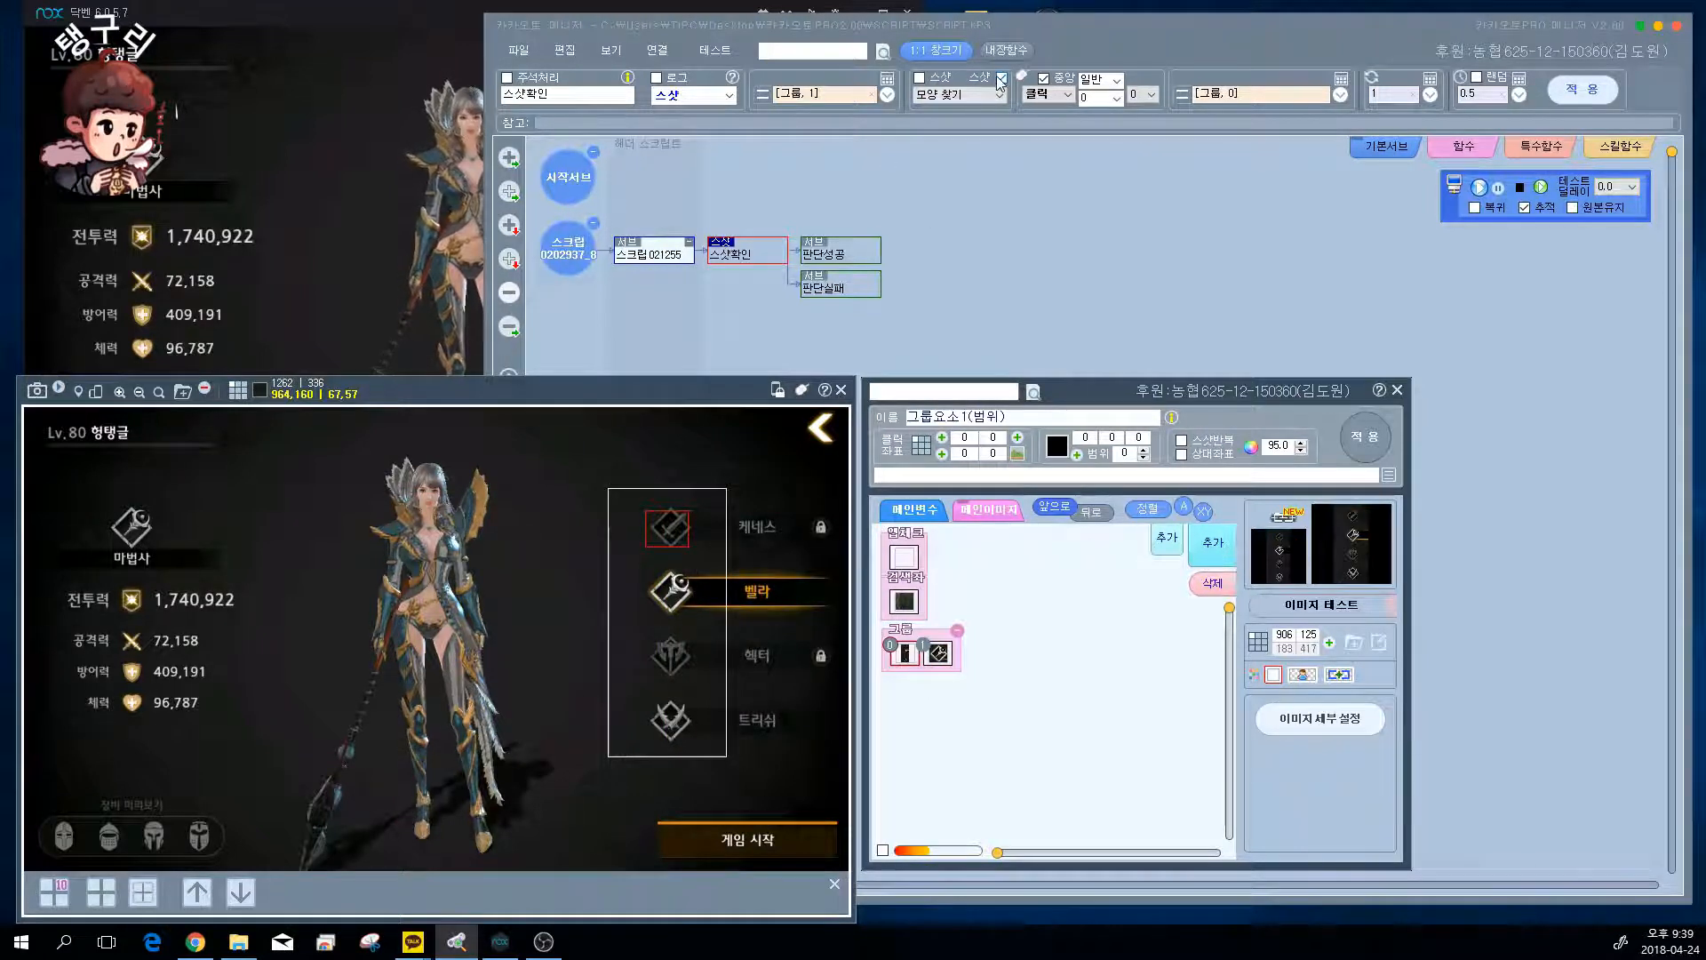
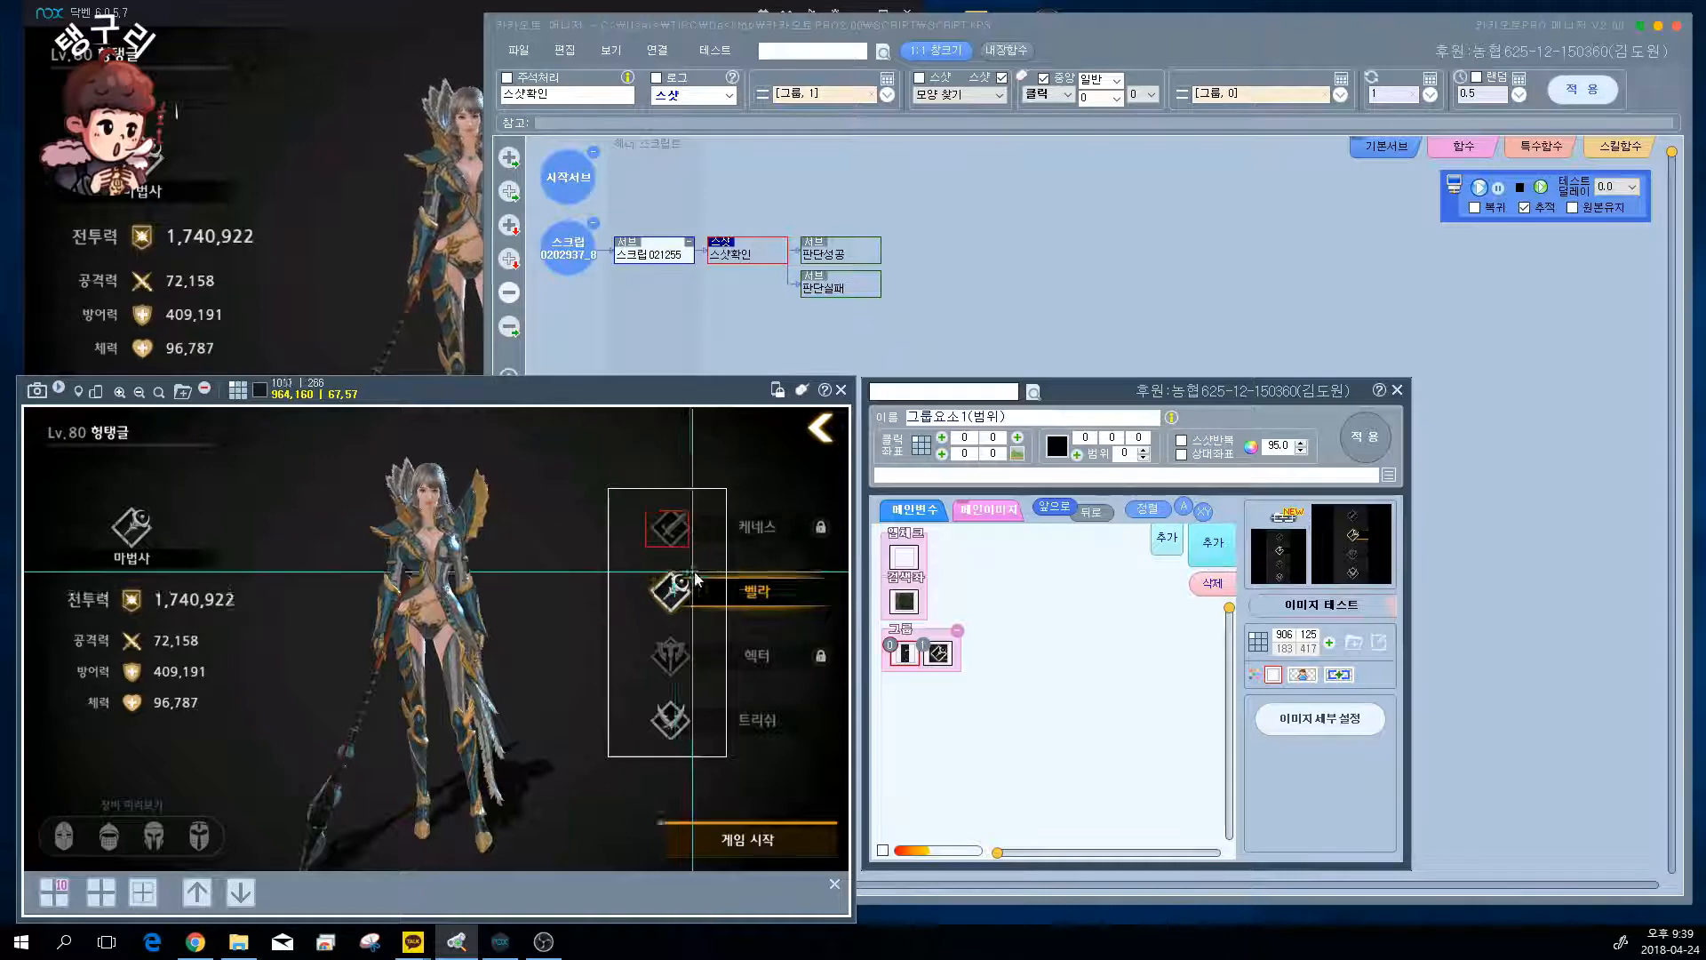
left_click(672, 591)
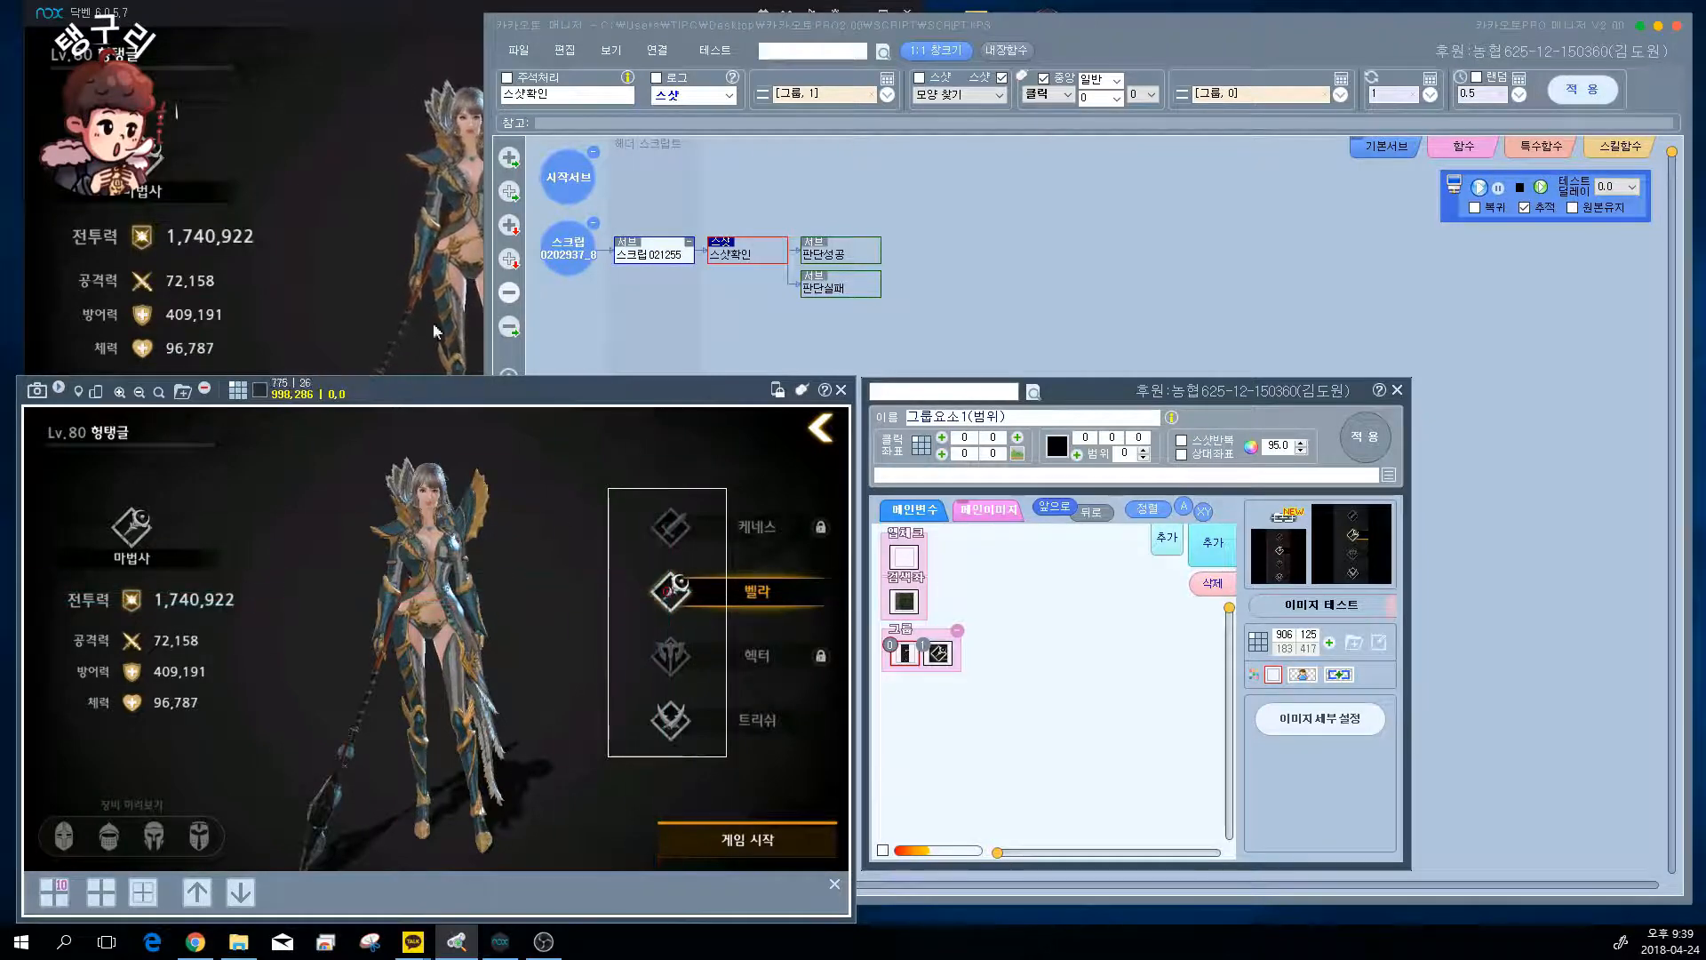
- Switch to Nox, choose the 트리쉬 character, and recapture the game screen in the preview with 그룹2 selected
left_click(389, 18)
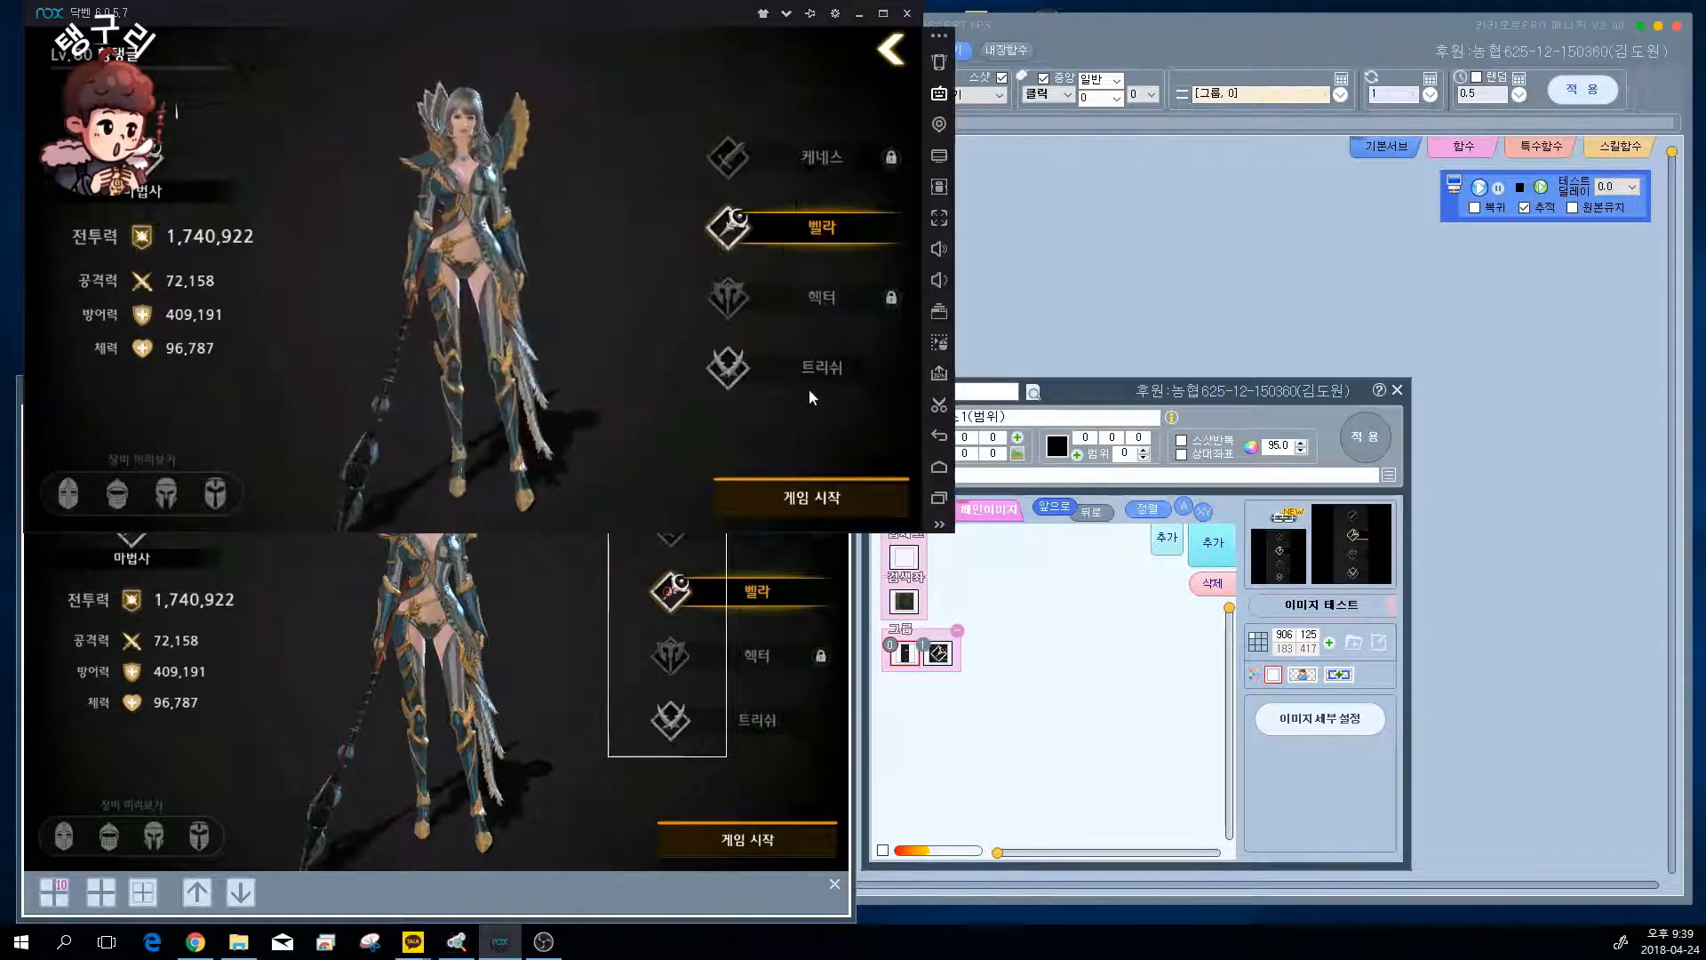
left_click(729, 371)
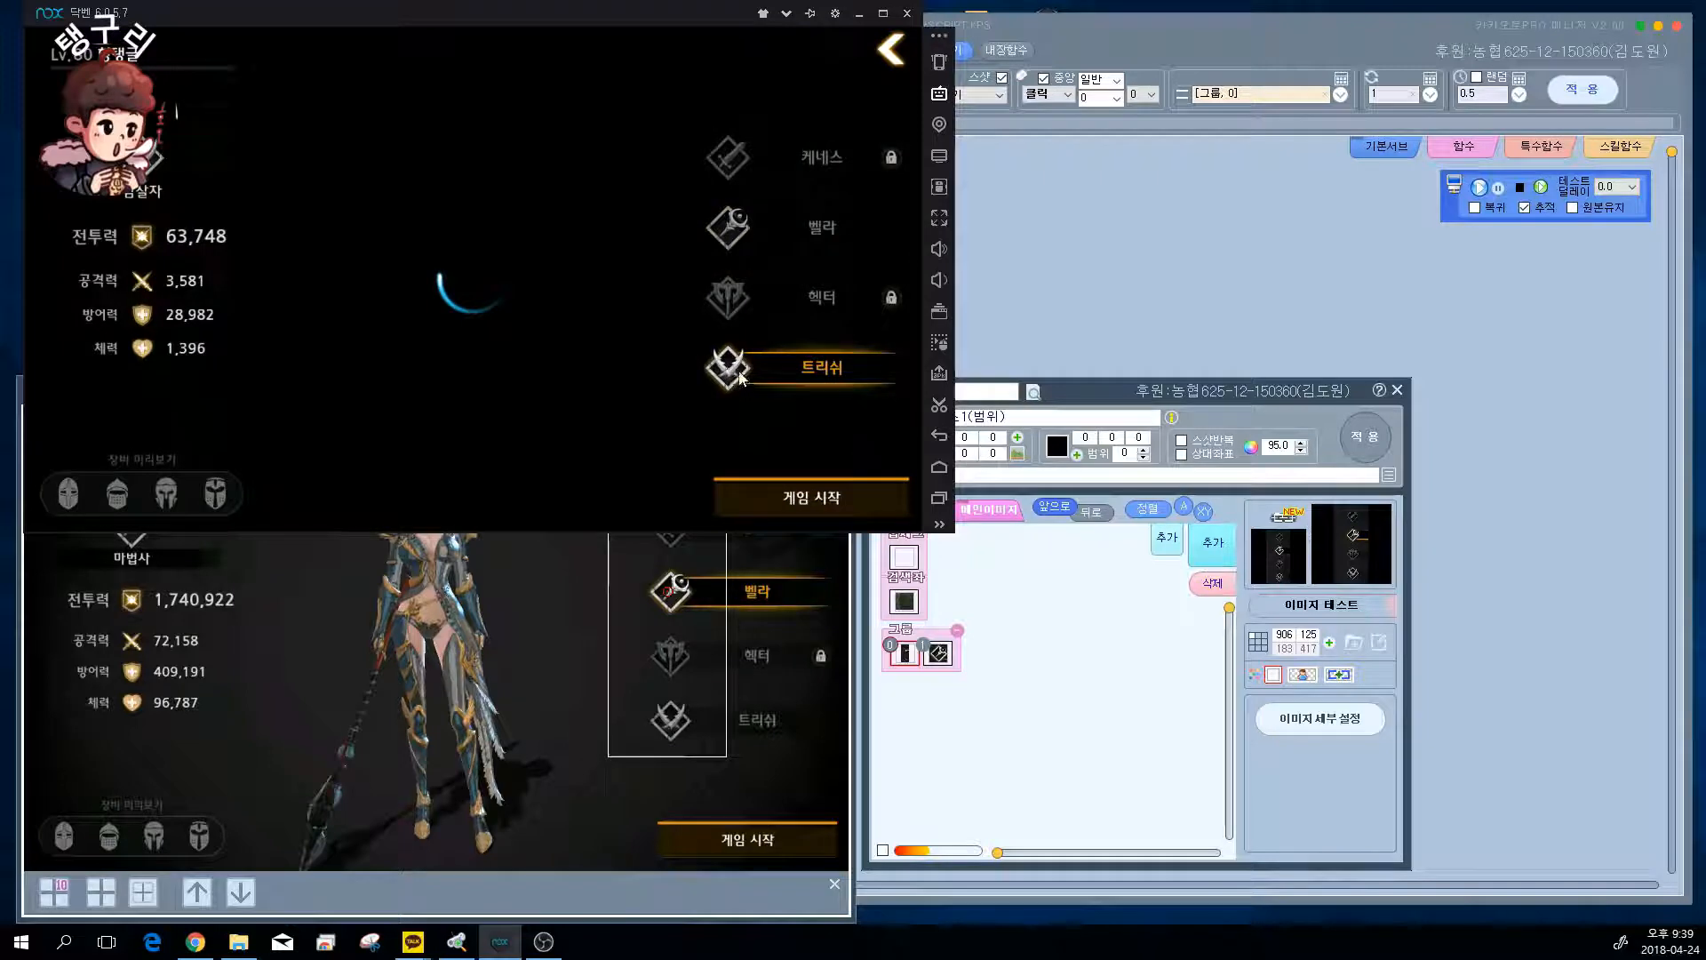
left_click(751, 555)
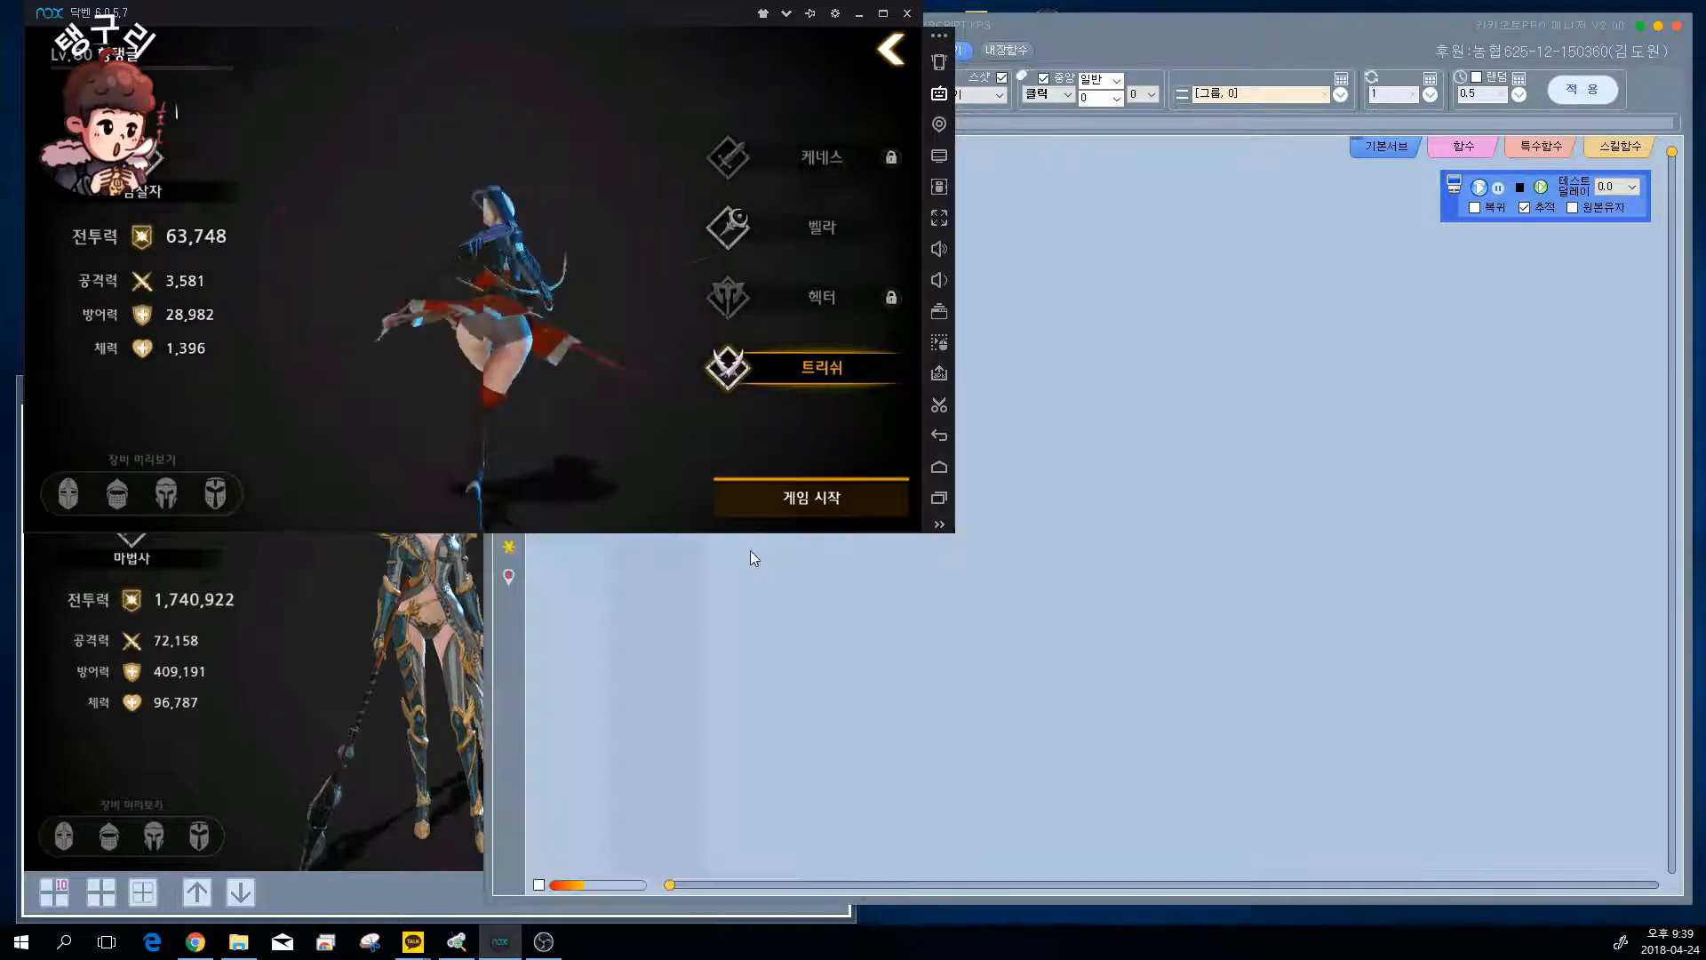
left_click(813, 694)
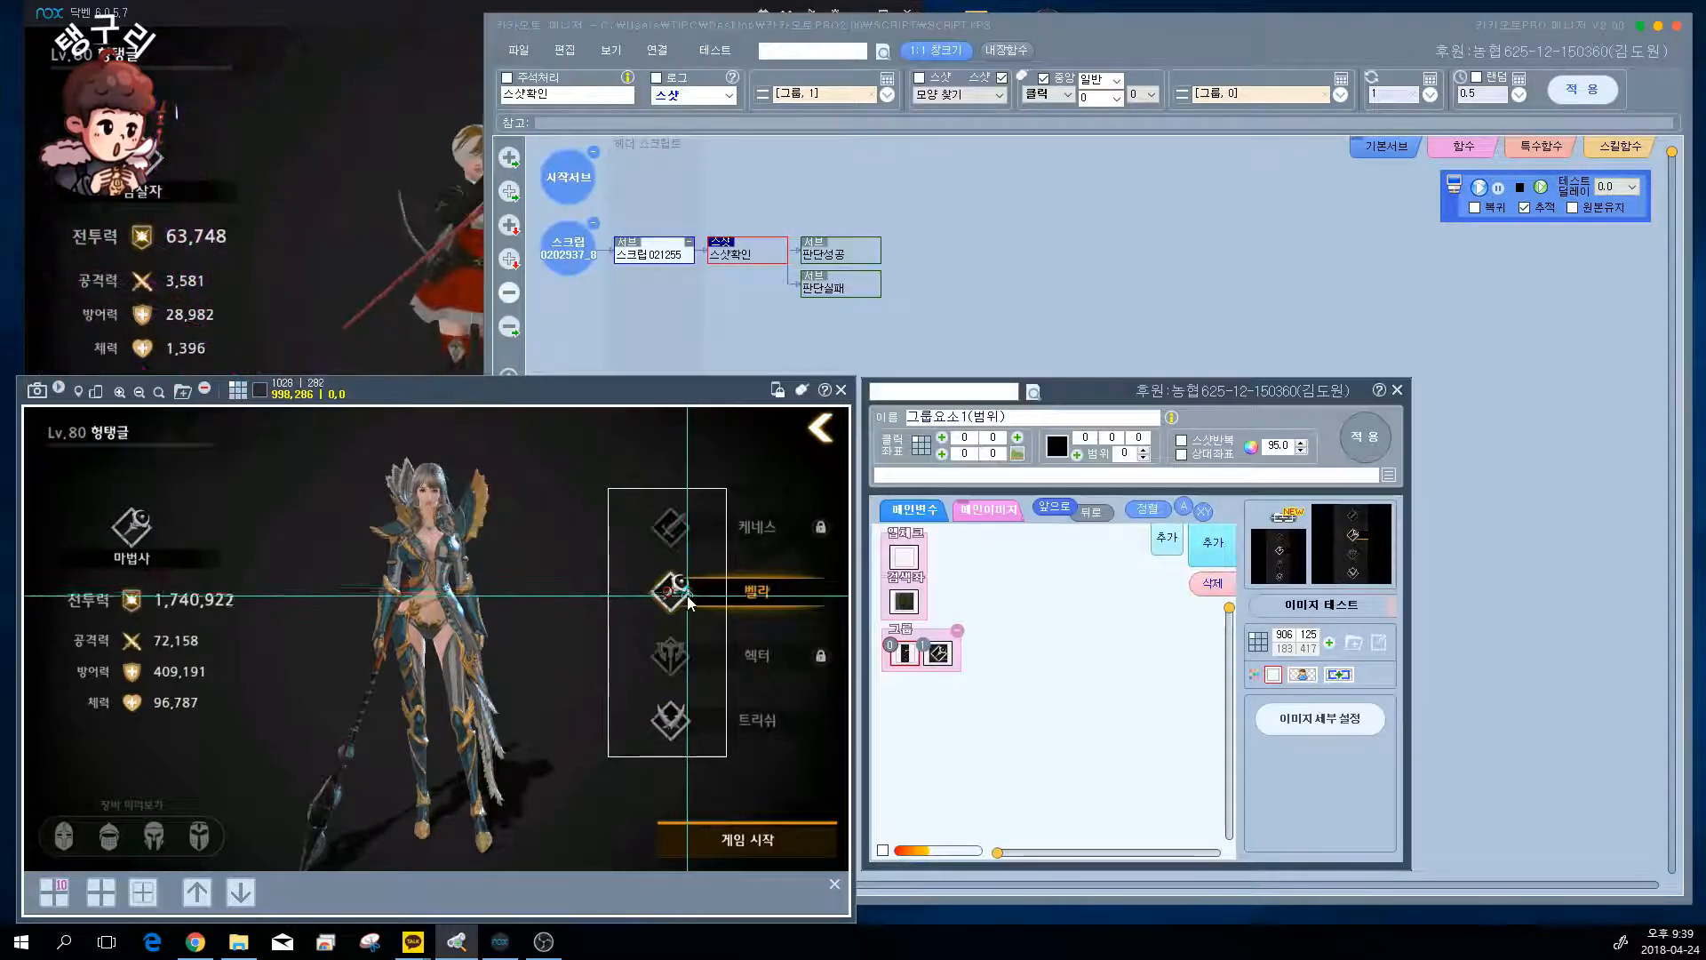
left_click(942, 657)
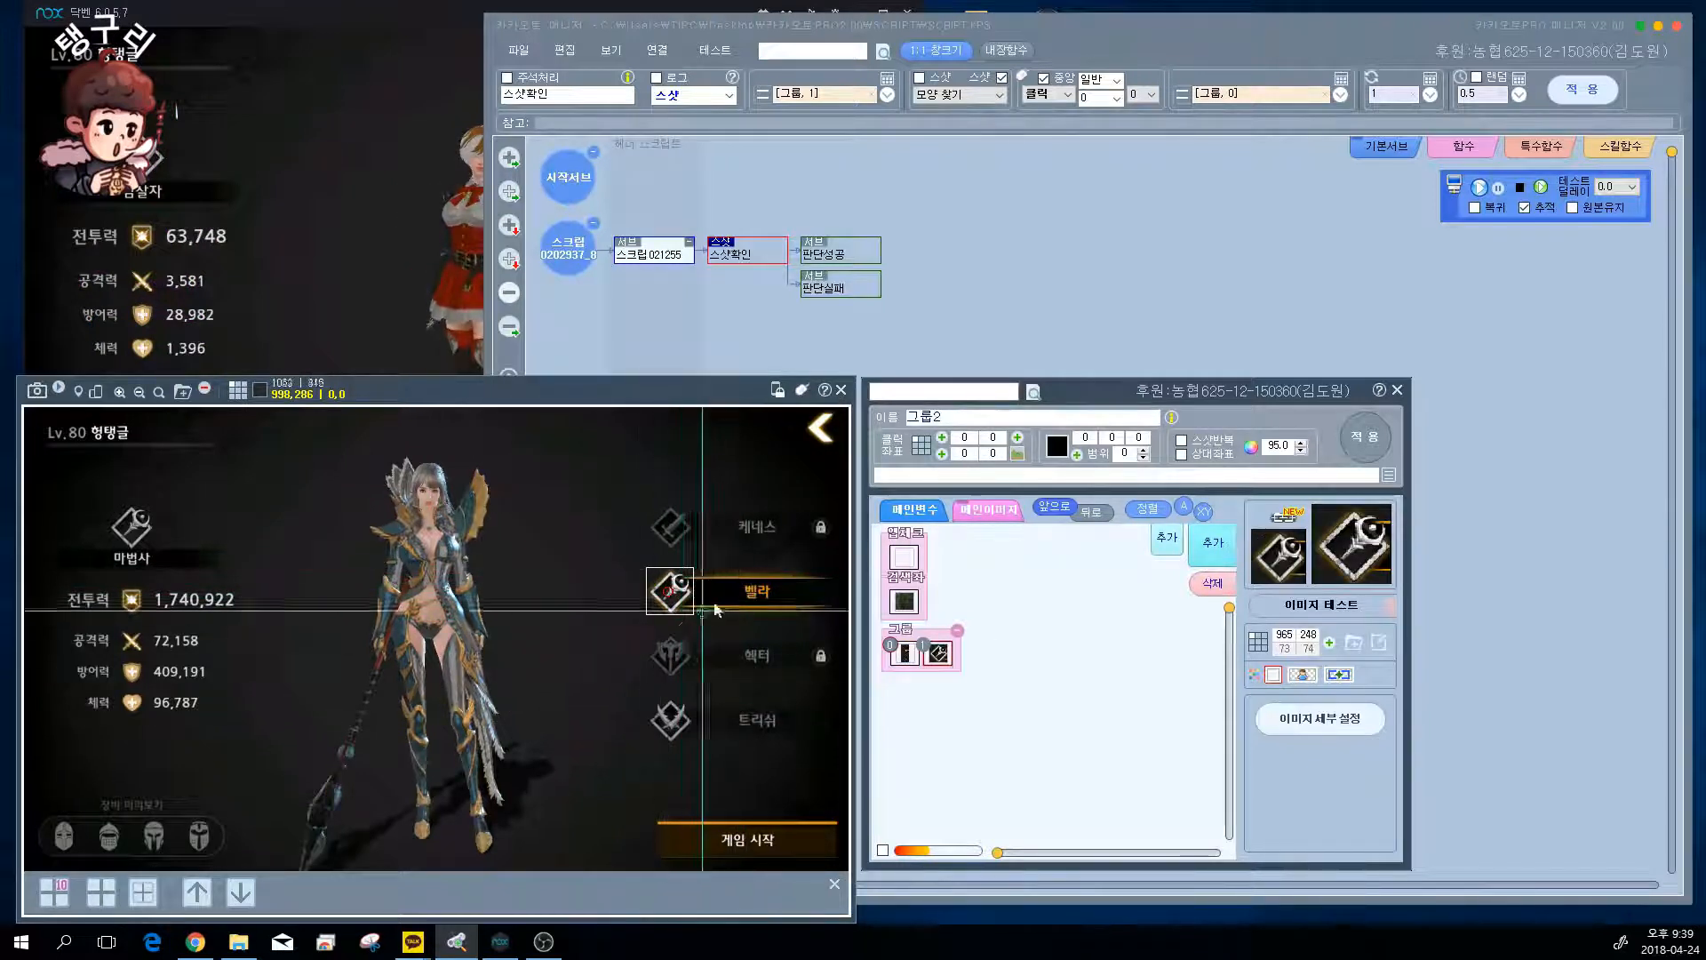
left_click(42, 400)
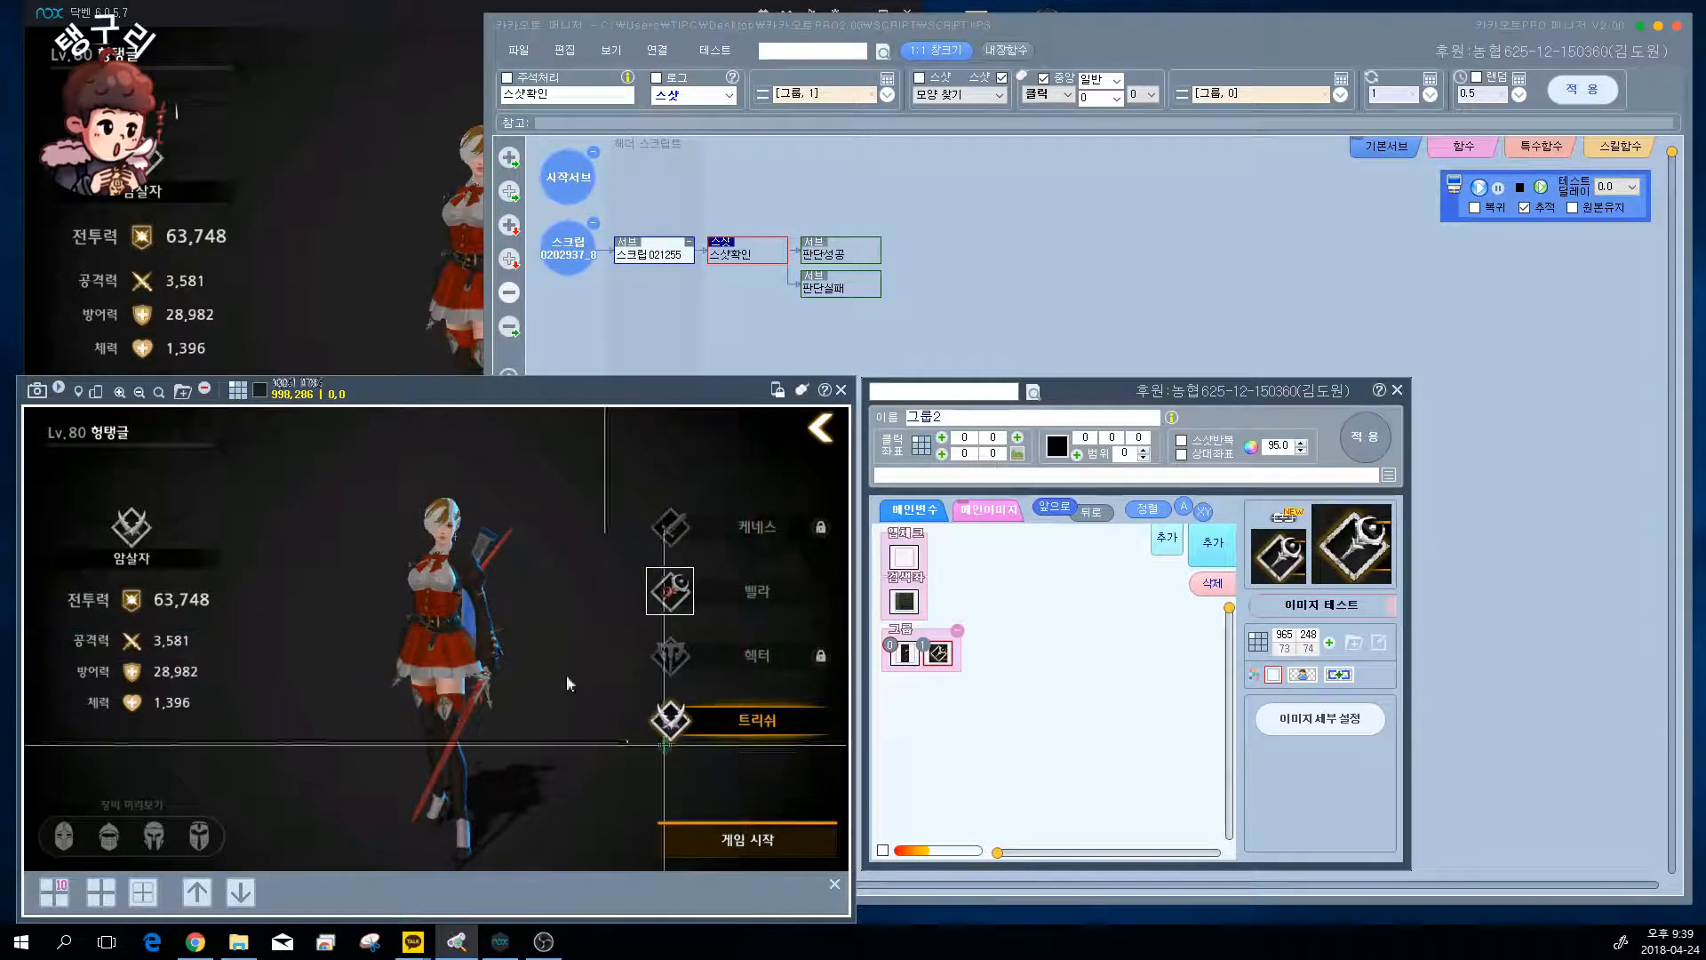
left_click(1330, 643)
left_click(1369, 457)
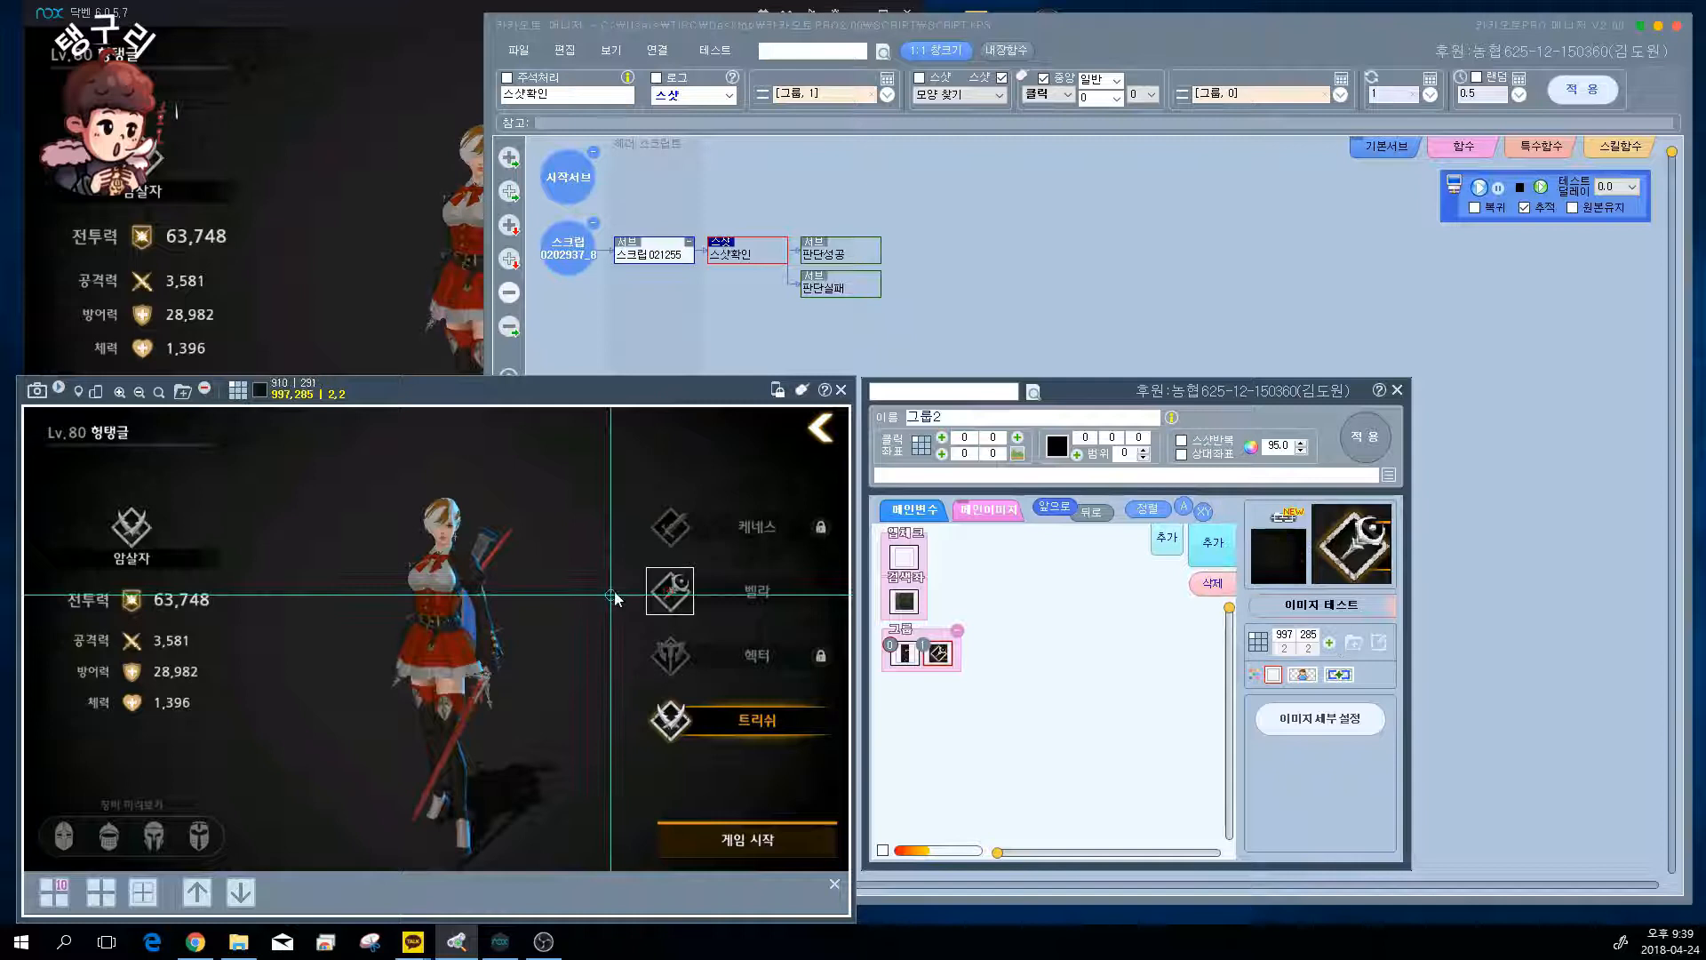
left_click(939, 658)
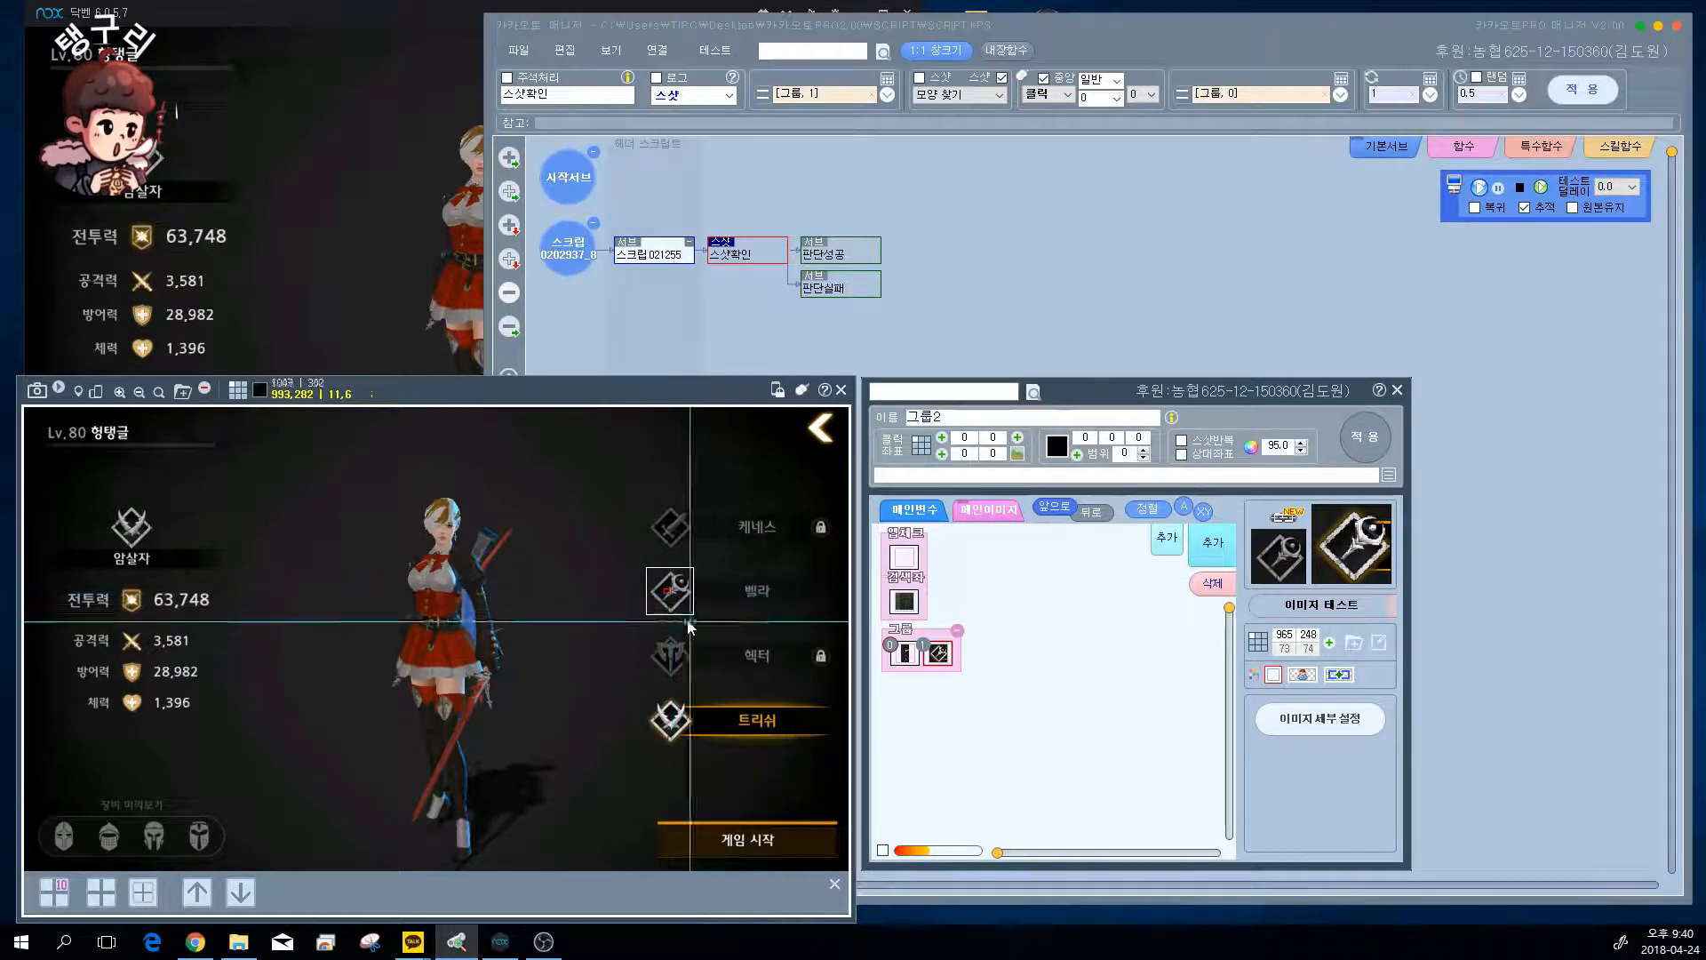
left_click(1329, 642)
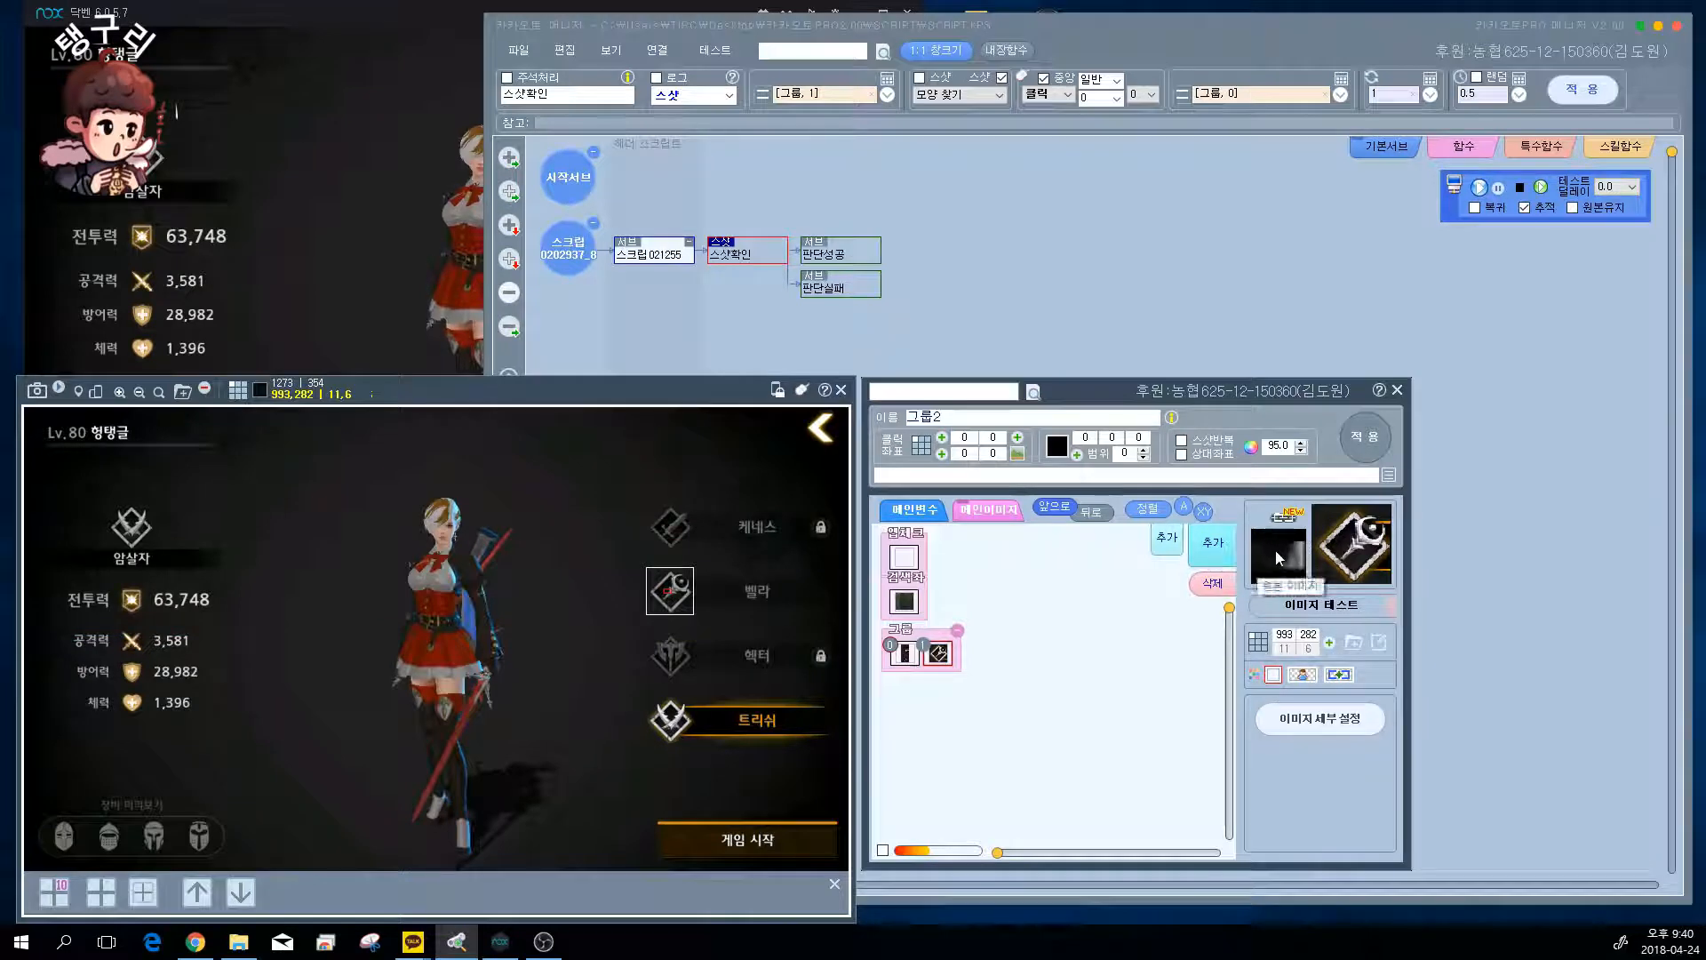
- Update the 그룹2 image with the unselected 벨라 icon from the new capture, and close the image list
left_click(920, 653)
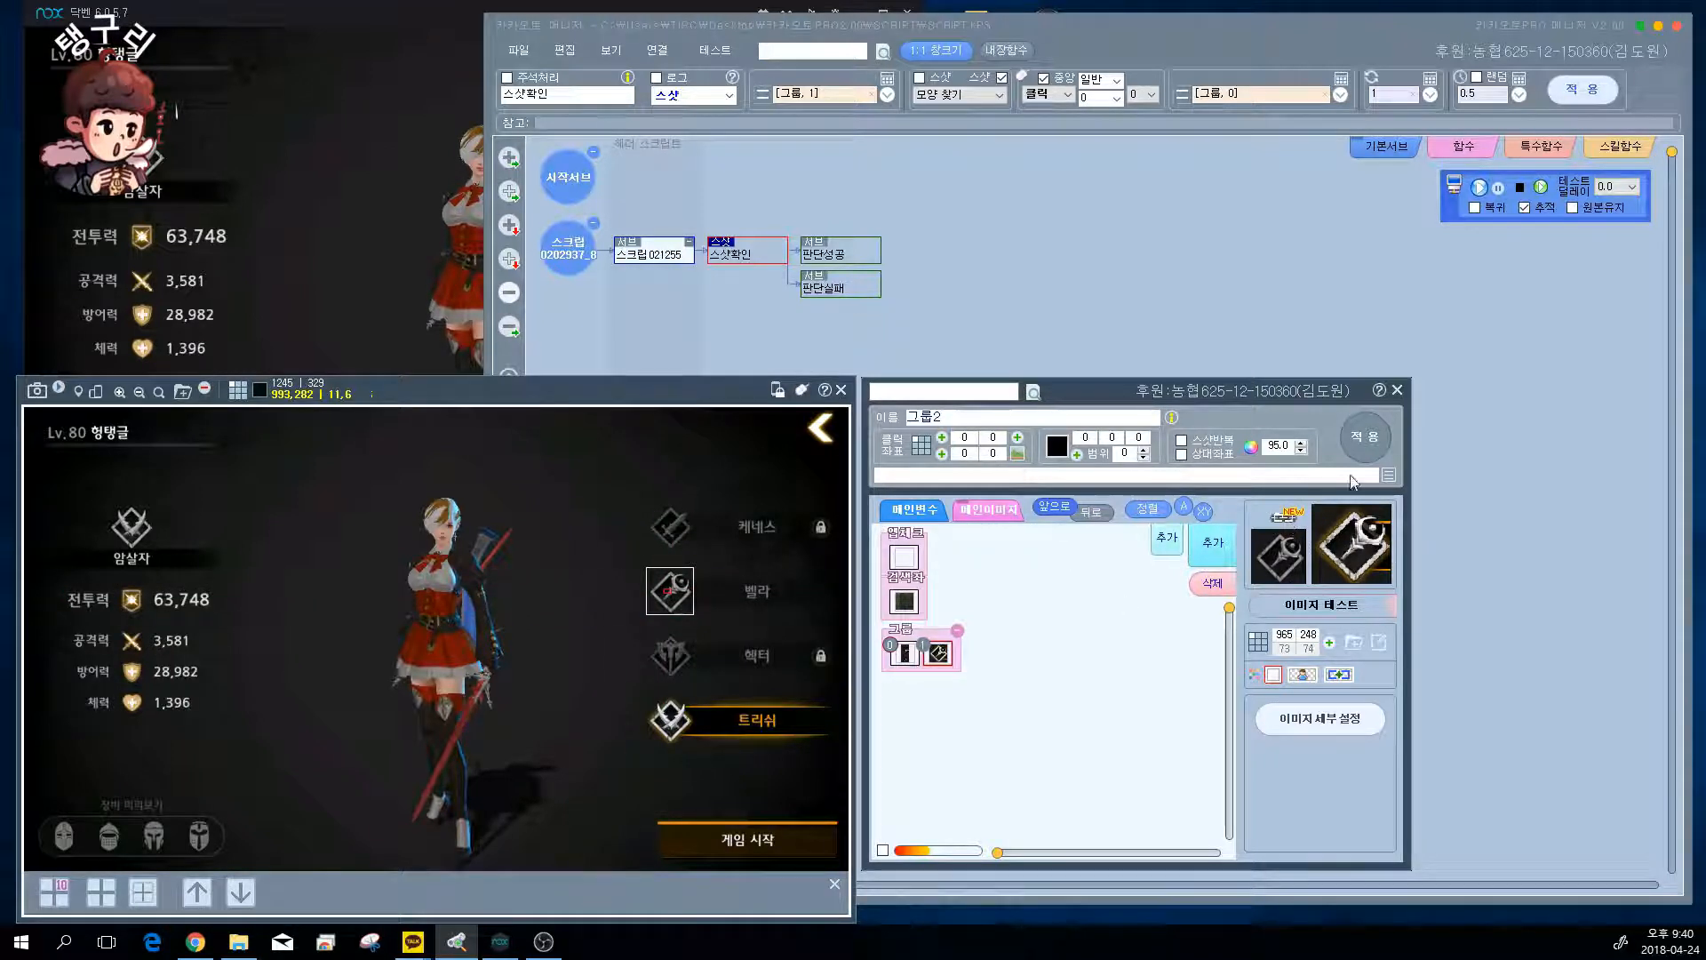
left_click(1365, 439)
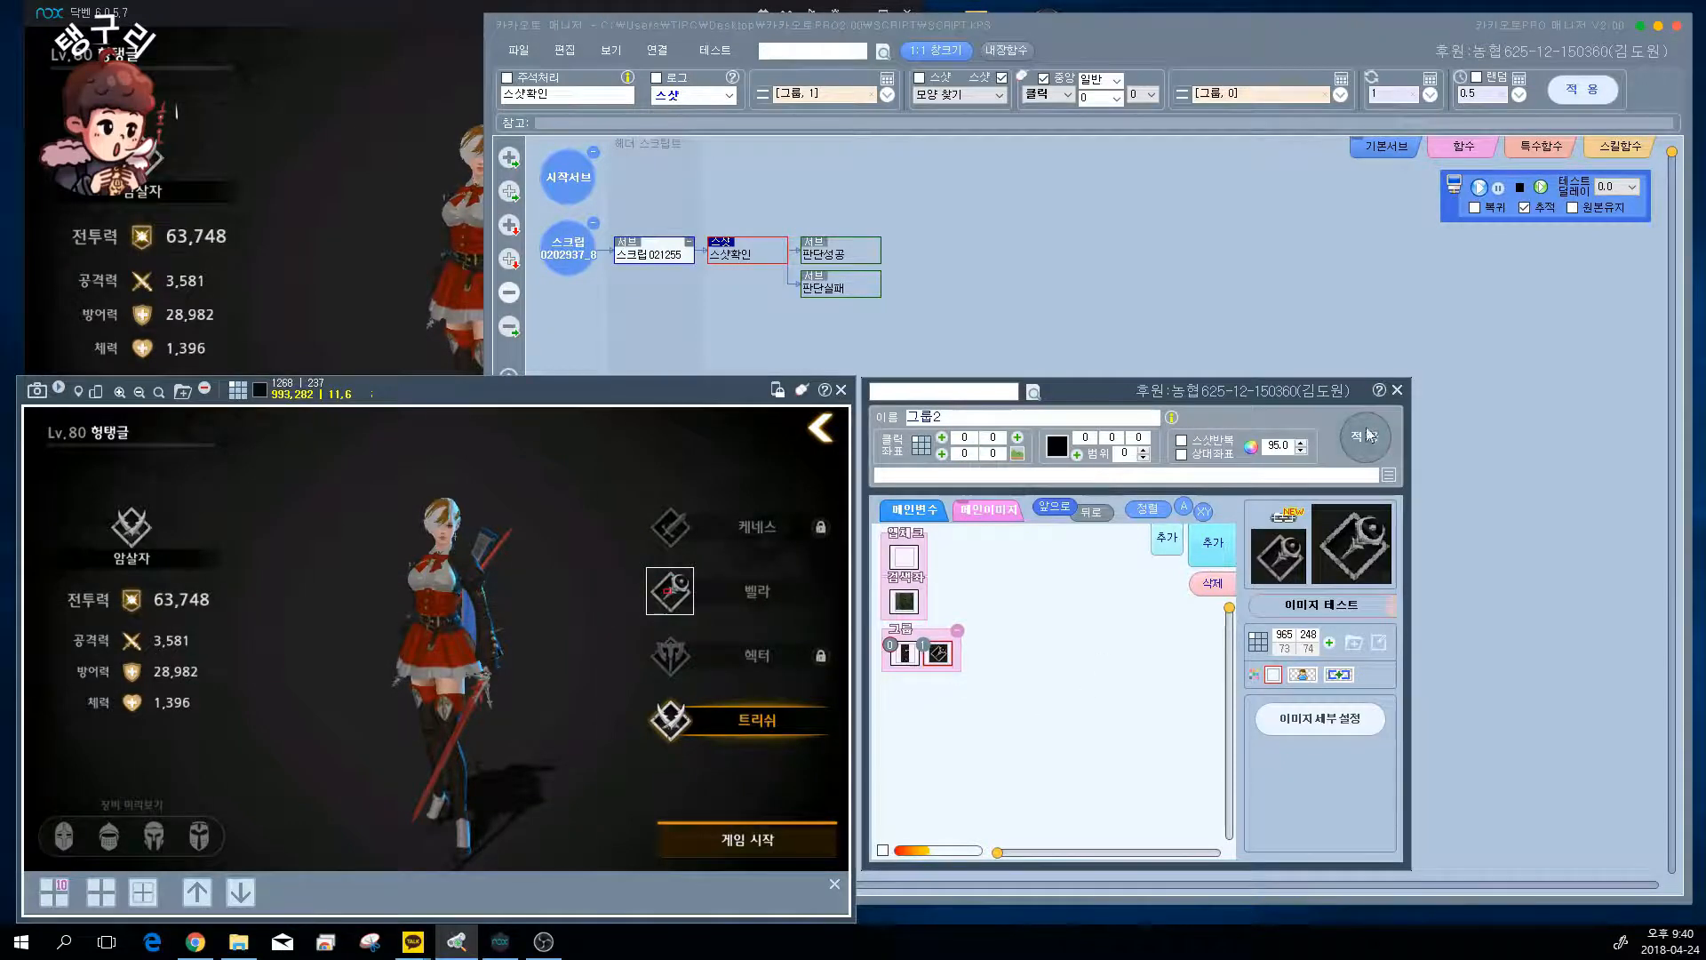
left_click(1398, 390)
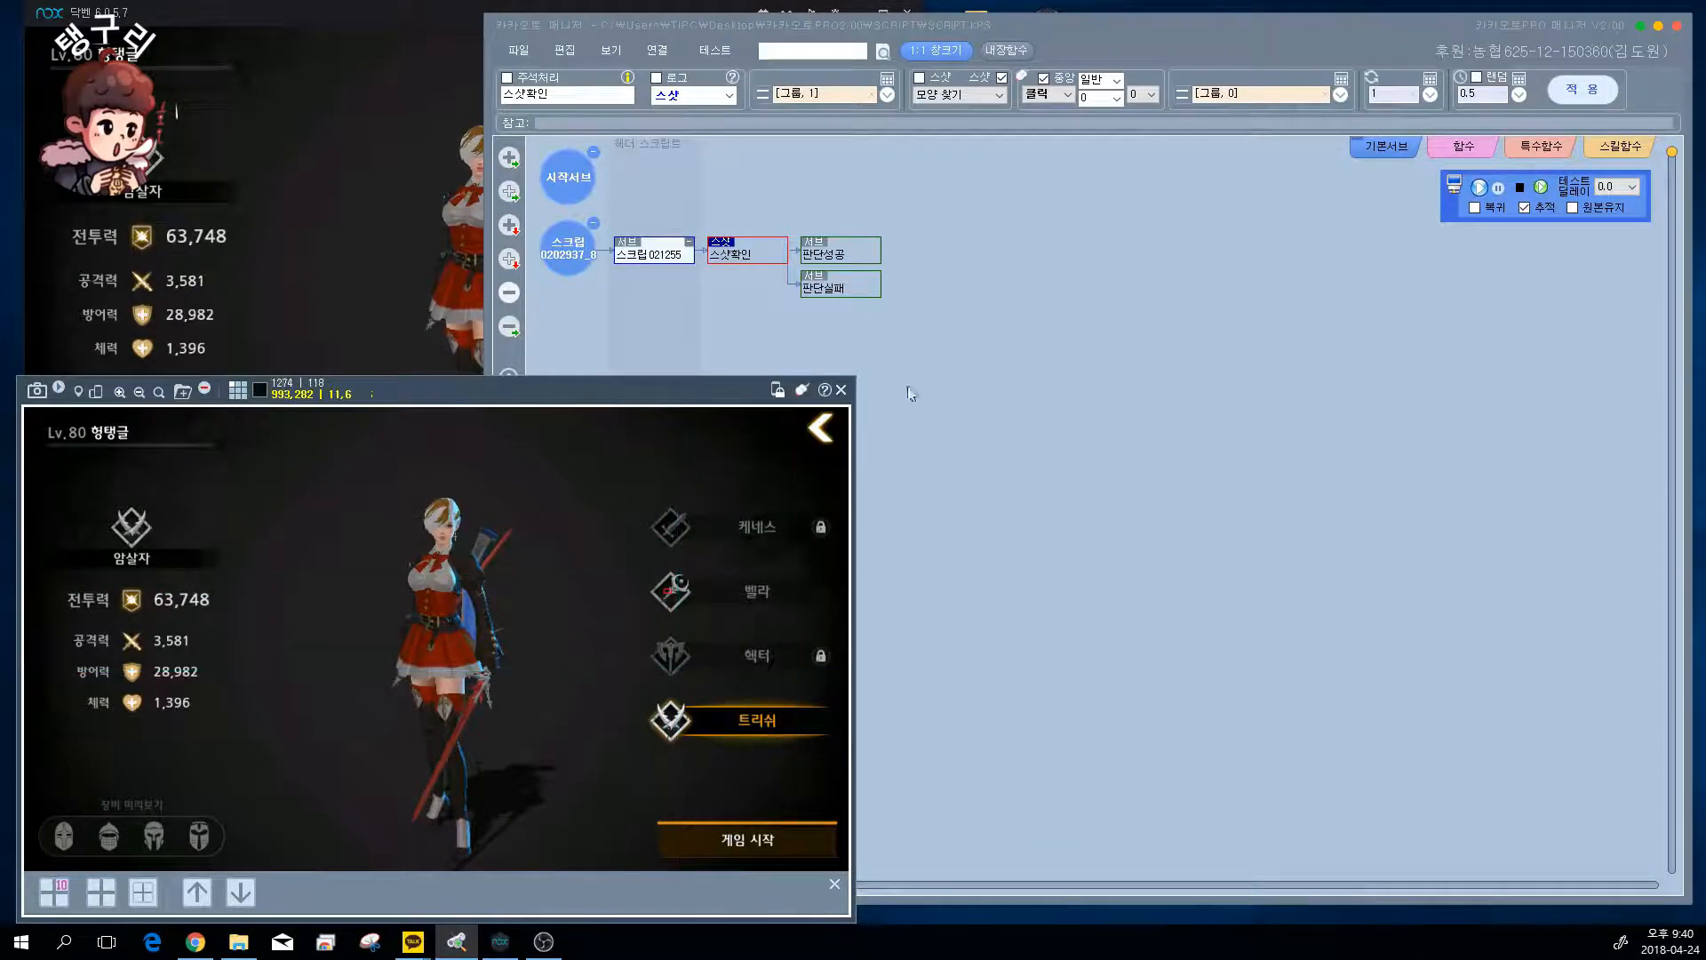
- Test the 스샷확인 script with 모양 찾기 on the game screen, and stop the test
left_click(1543, 188)
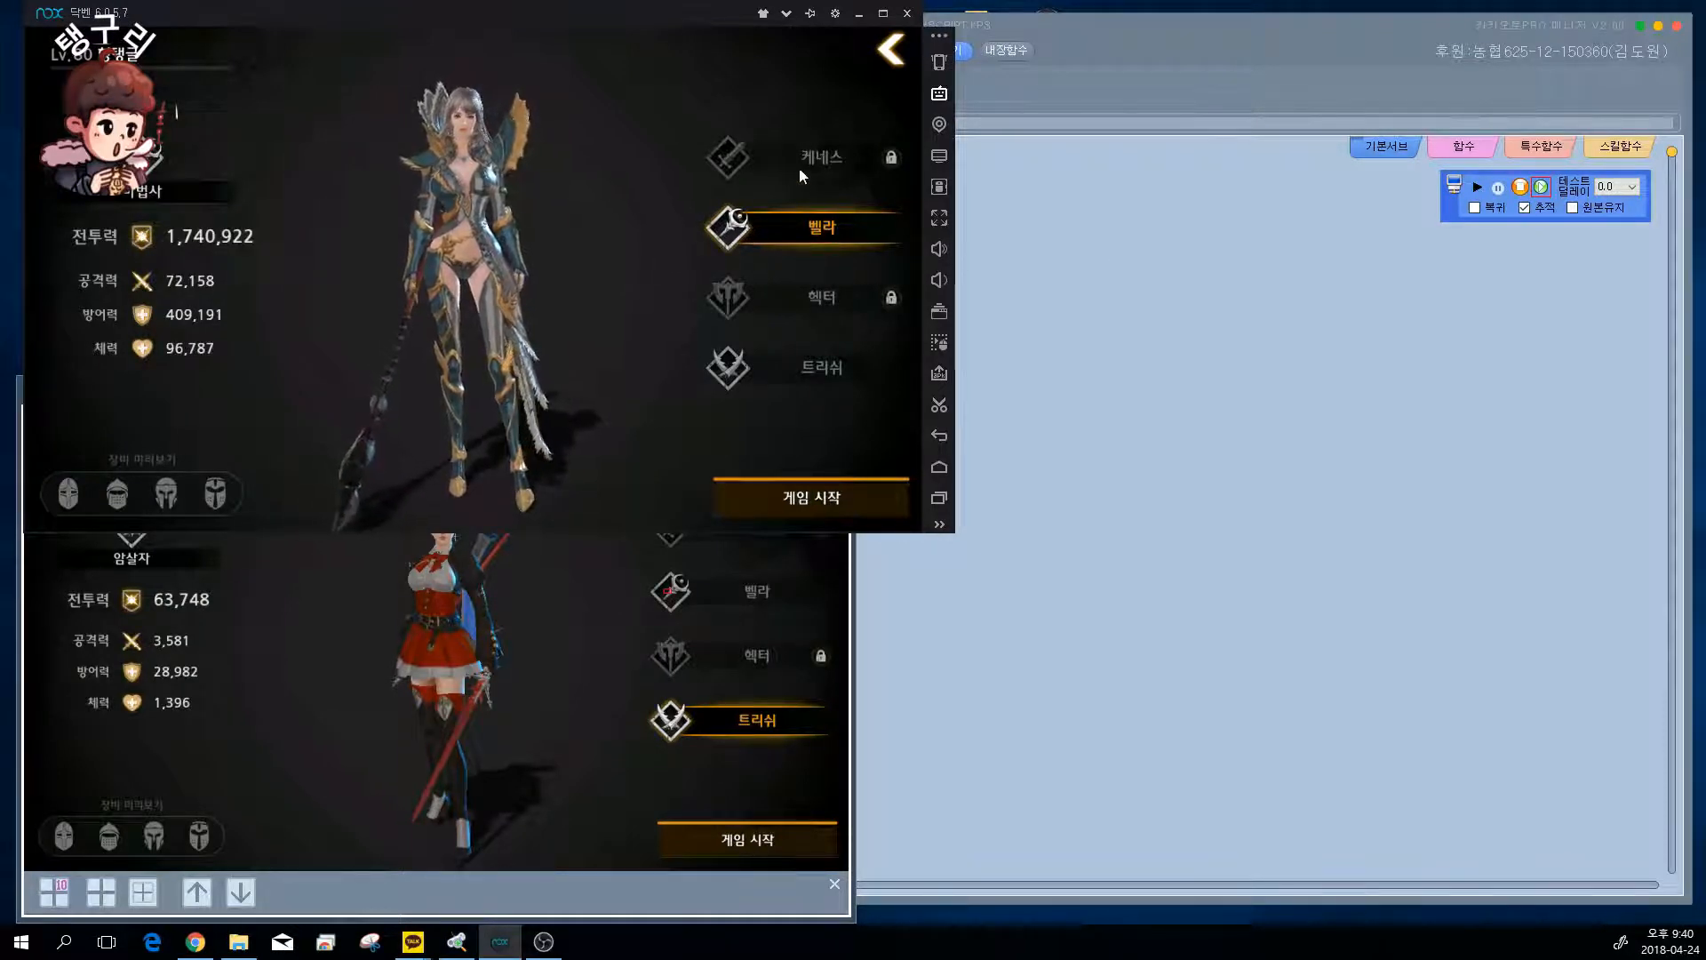
left_click(1228, 278)
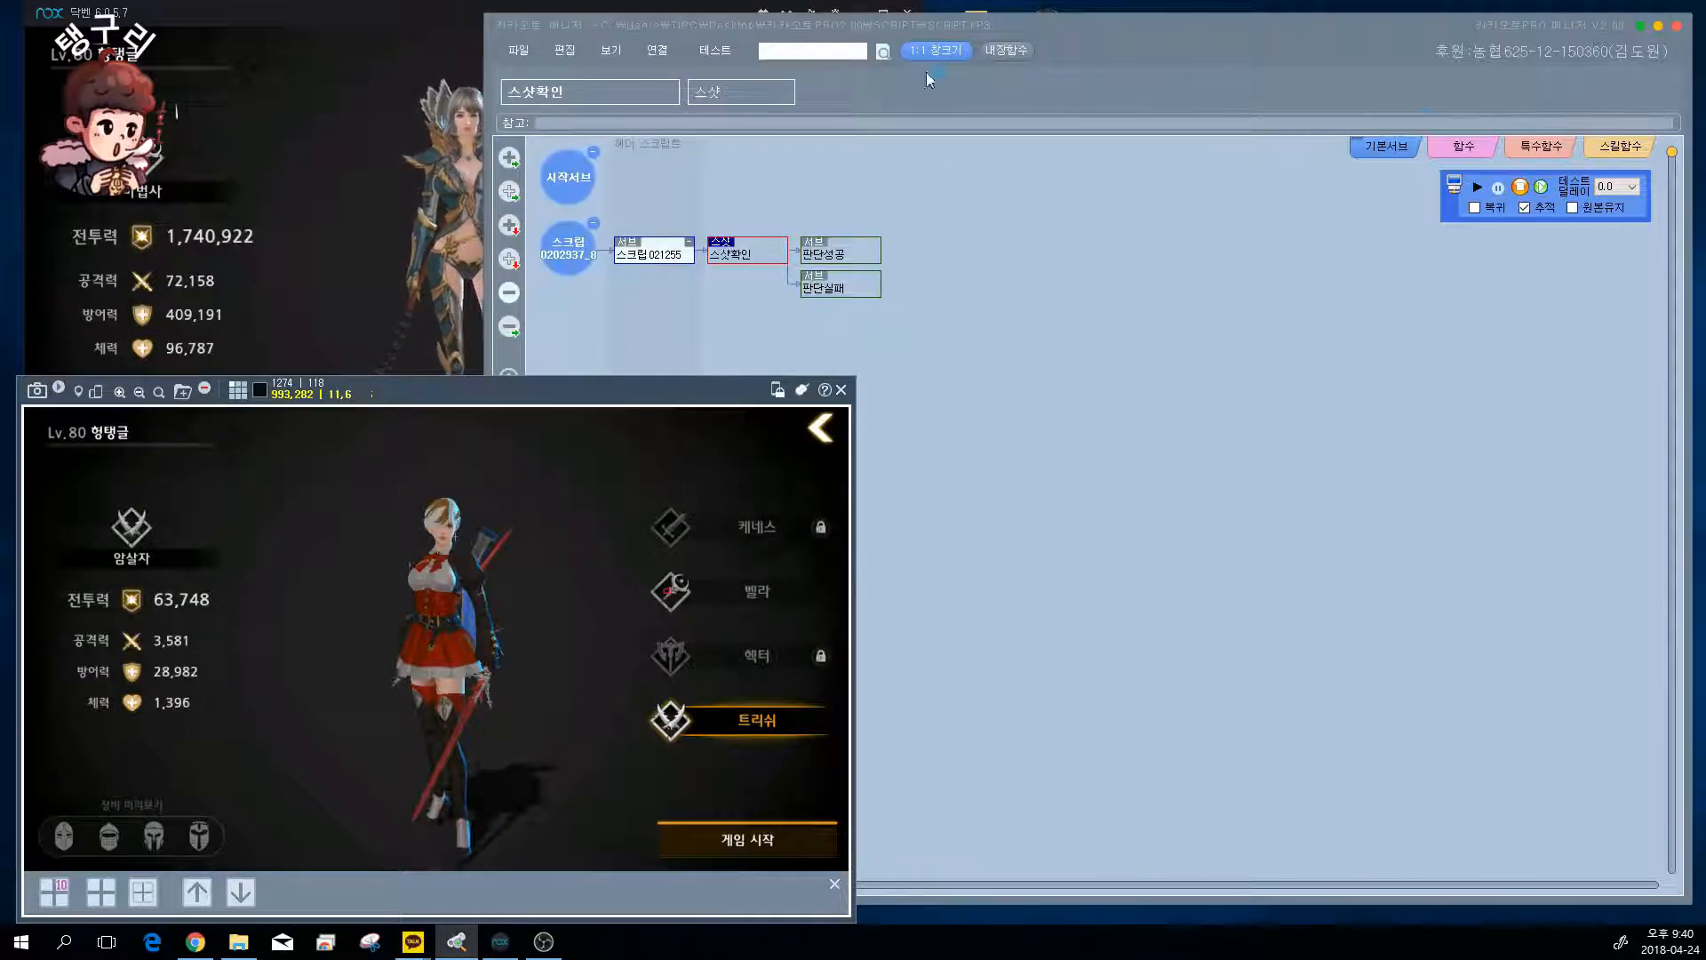
left_click(1523, 189)
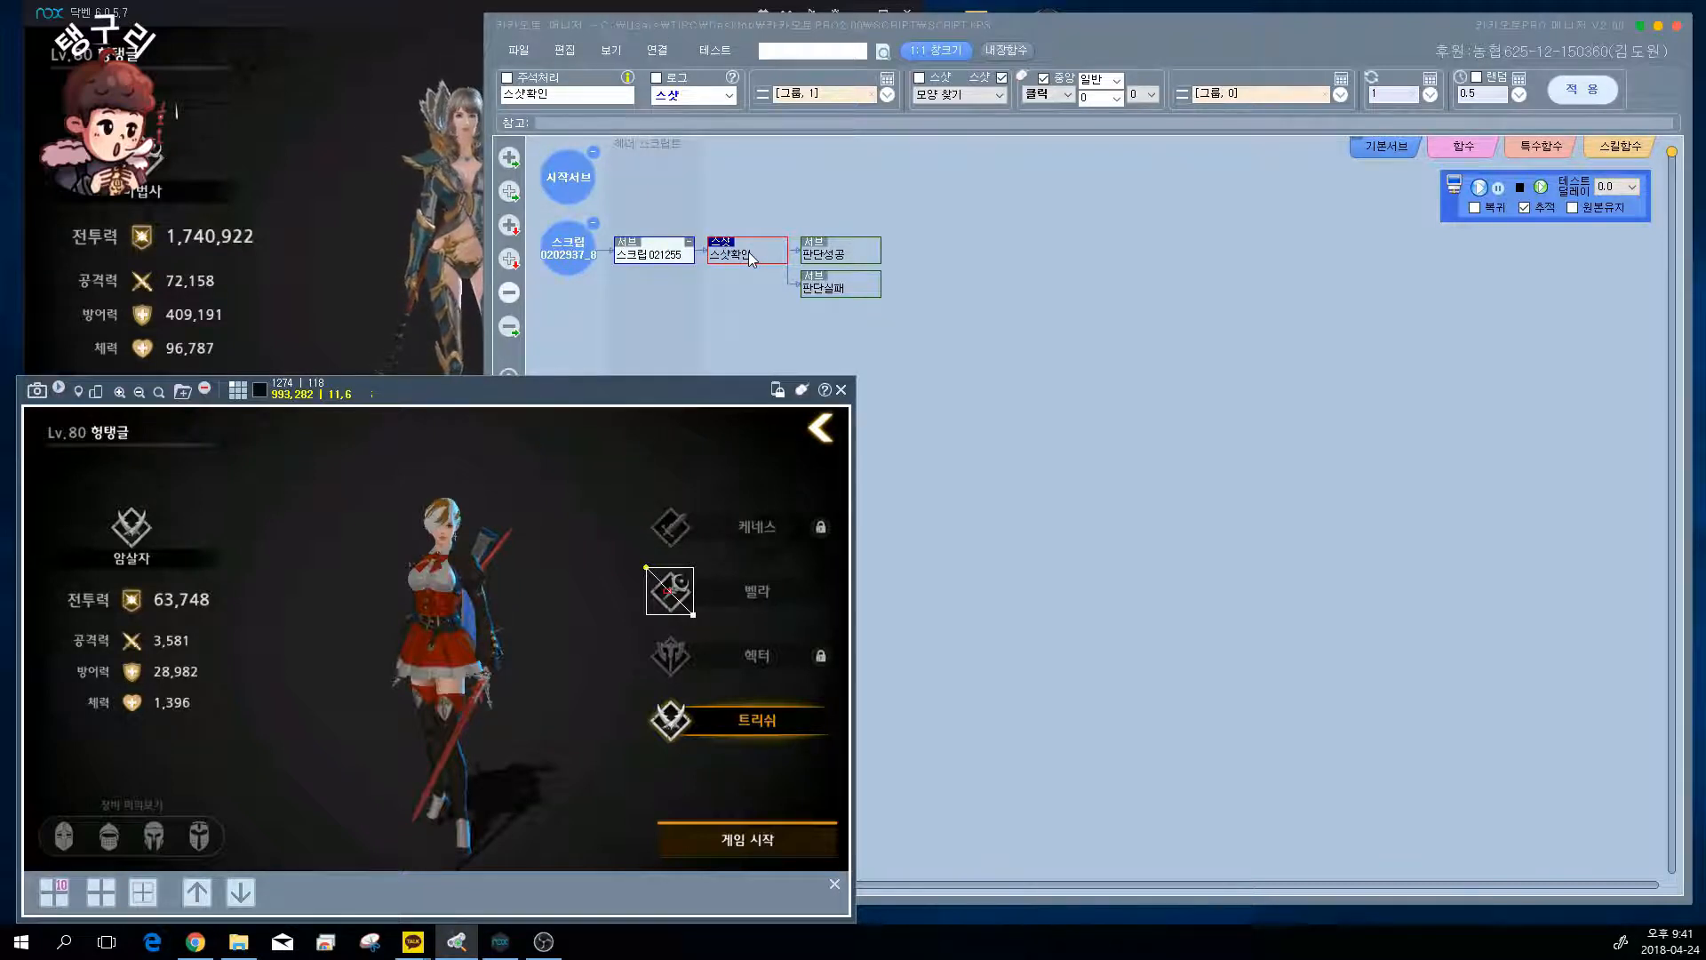
- Open the group list and move the 그룹 image group up beside the default main images
left_click(611, 50)
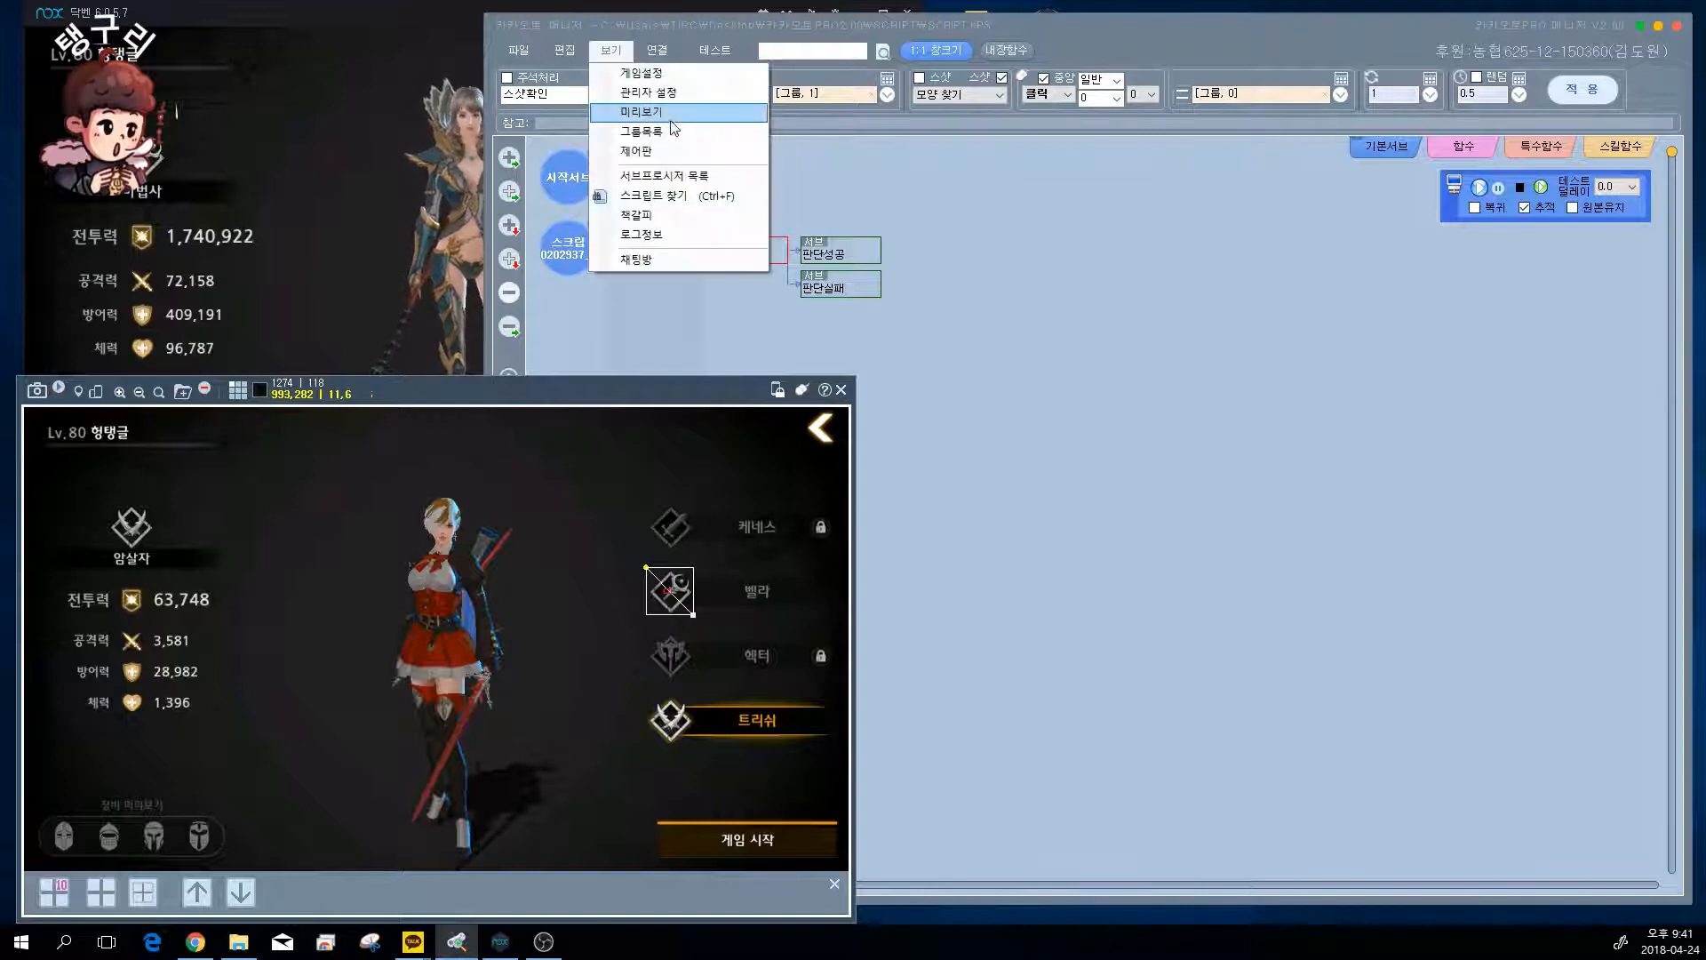
left_click(665, 135)
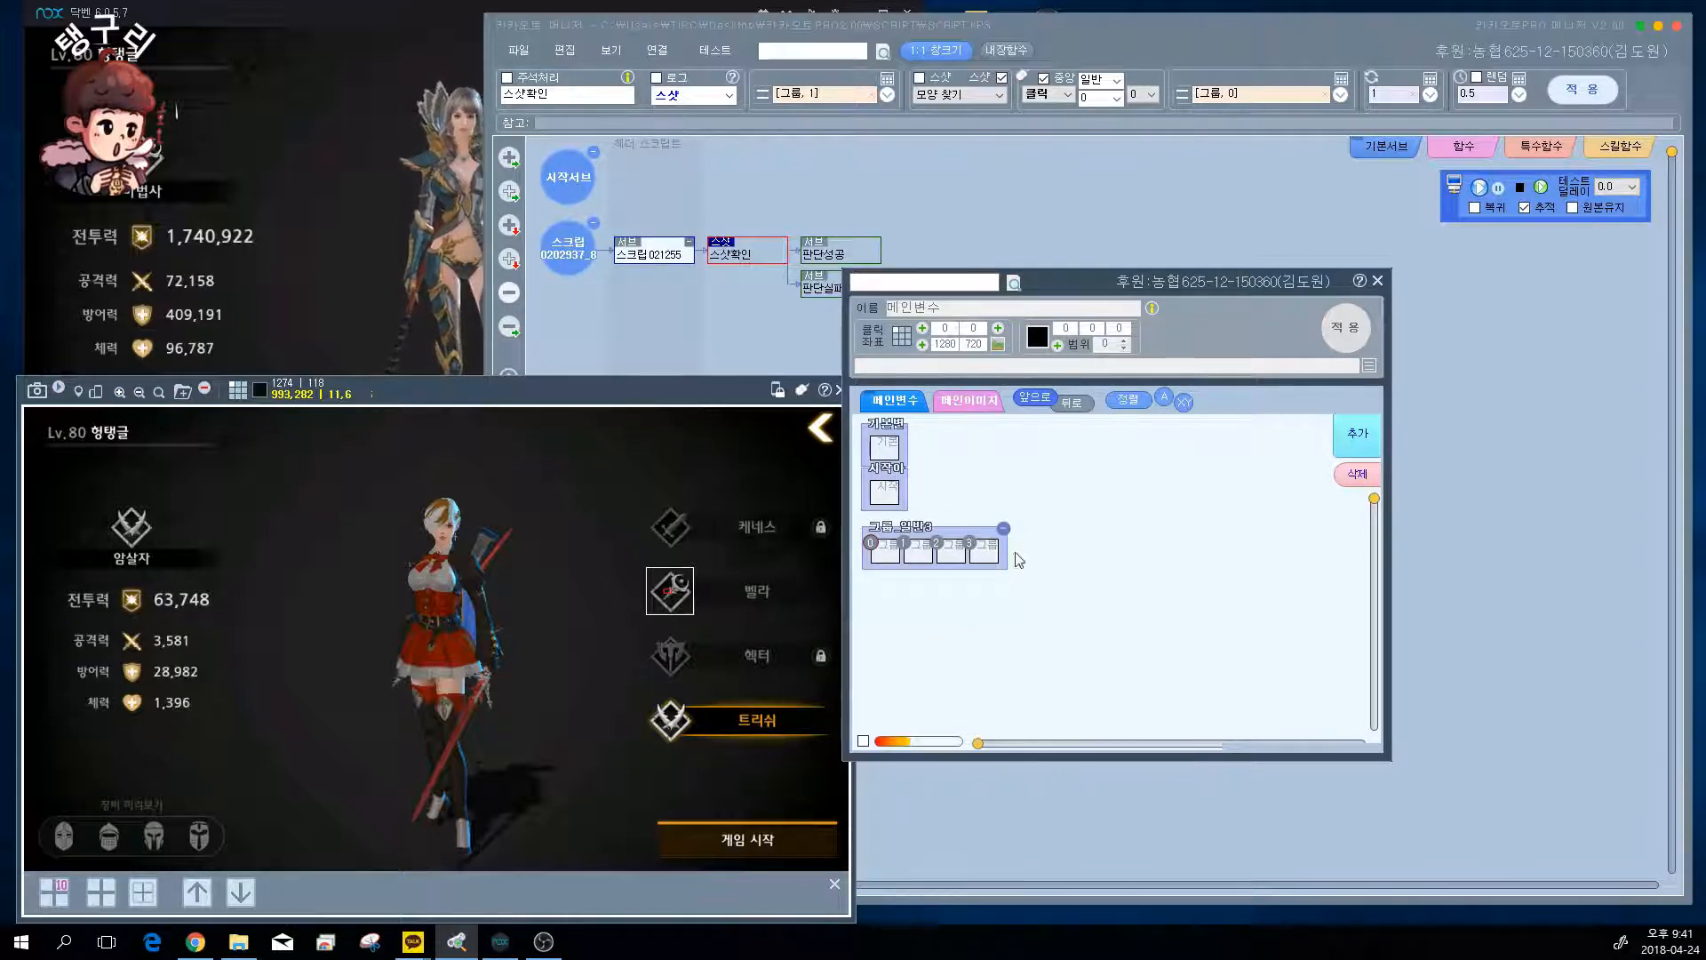
left_click(969, 401)
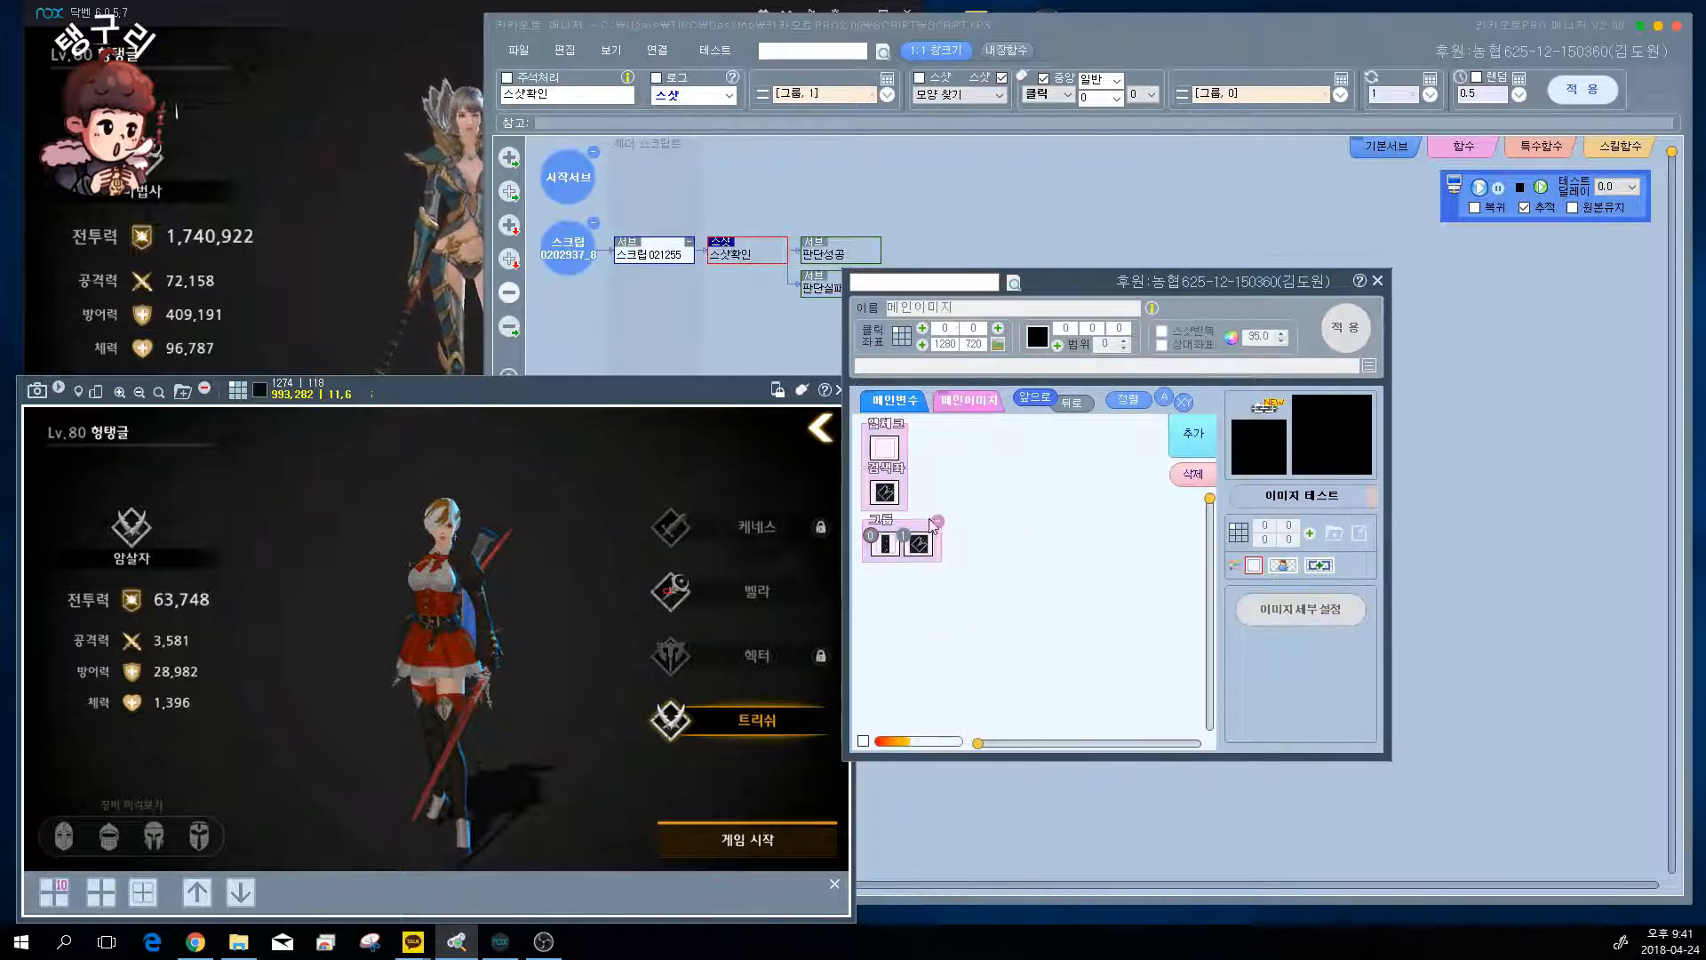
left_click_drag(925, 538, 1025, 527)
left_click(924, 447)
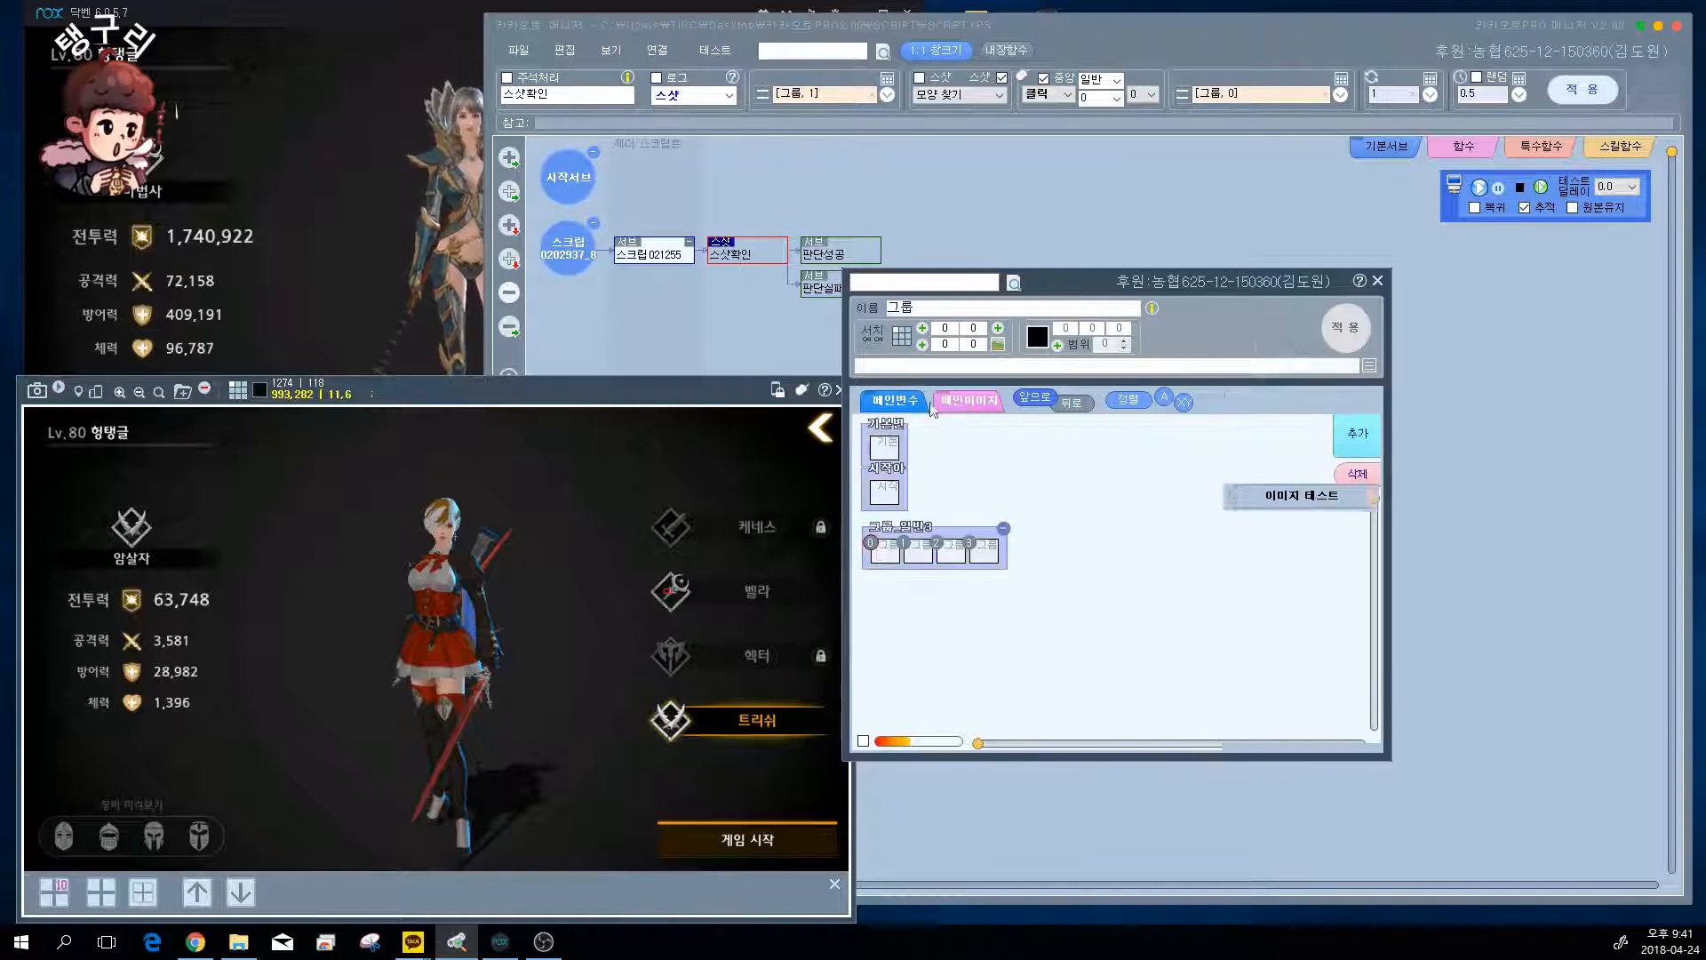
left_click(1003, 530)
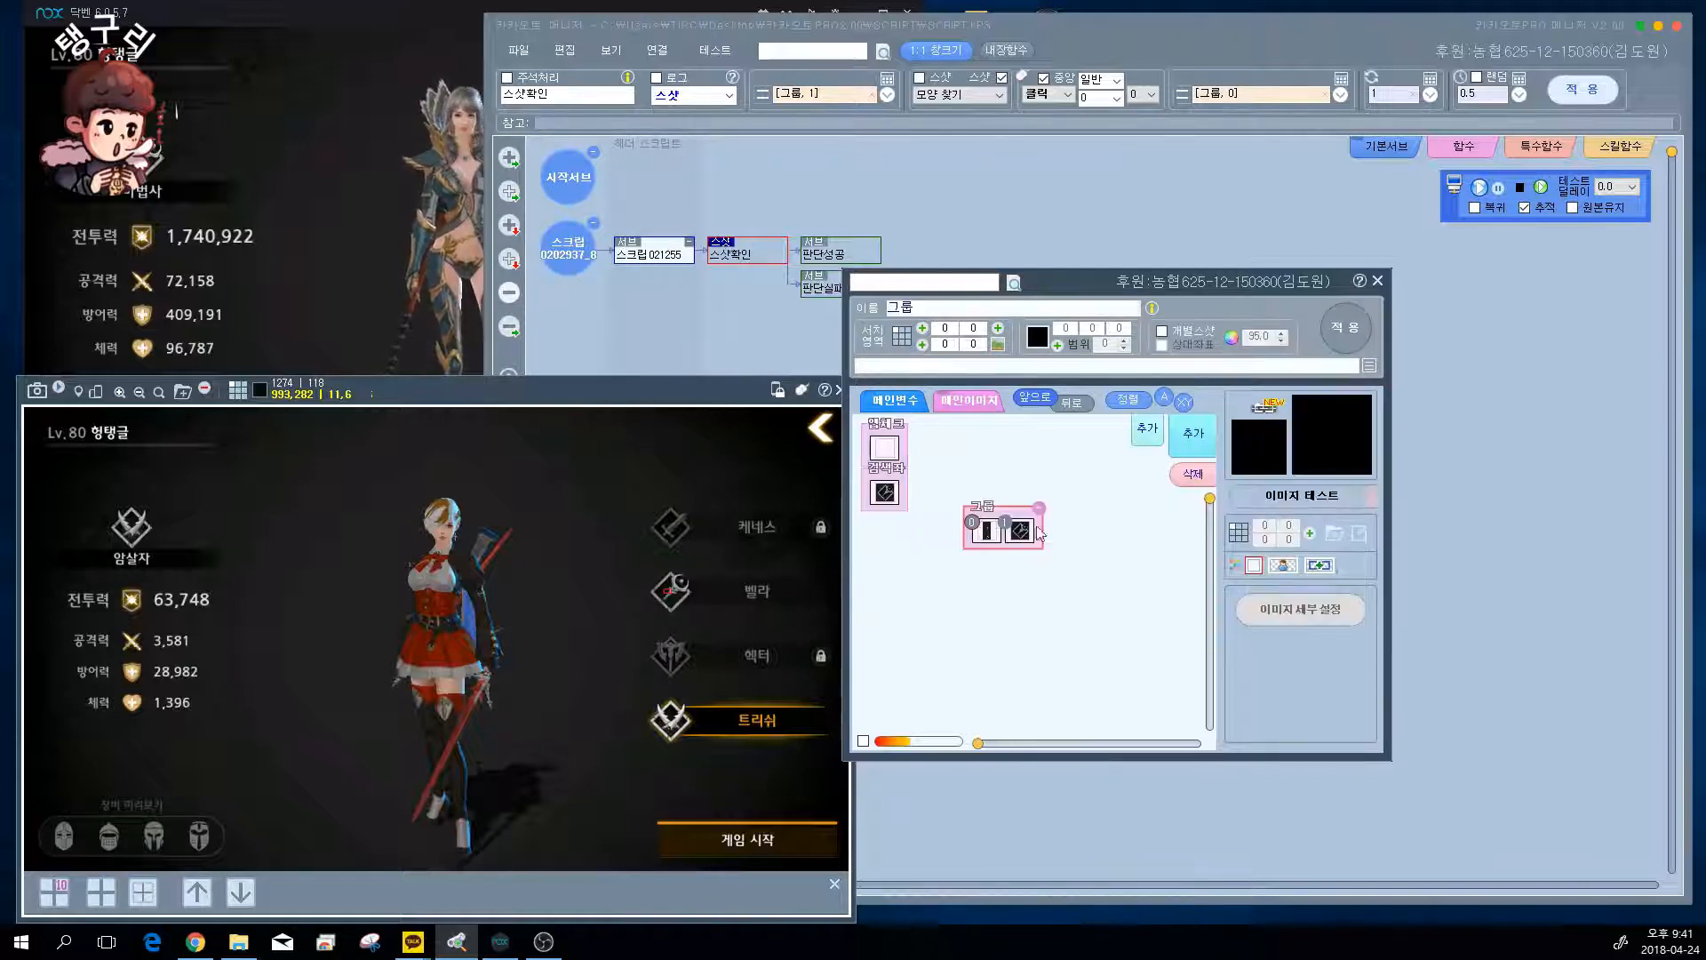
left_click_drag(1009, 524, 933, 431)
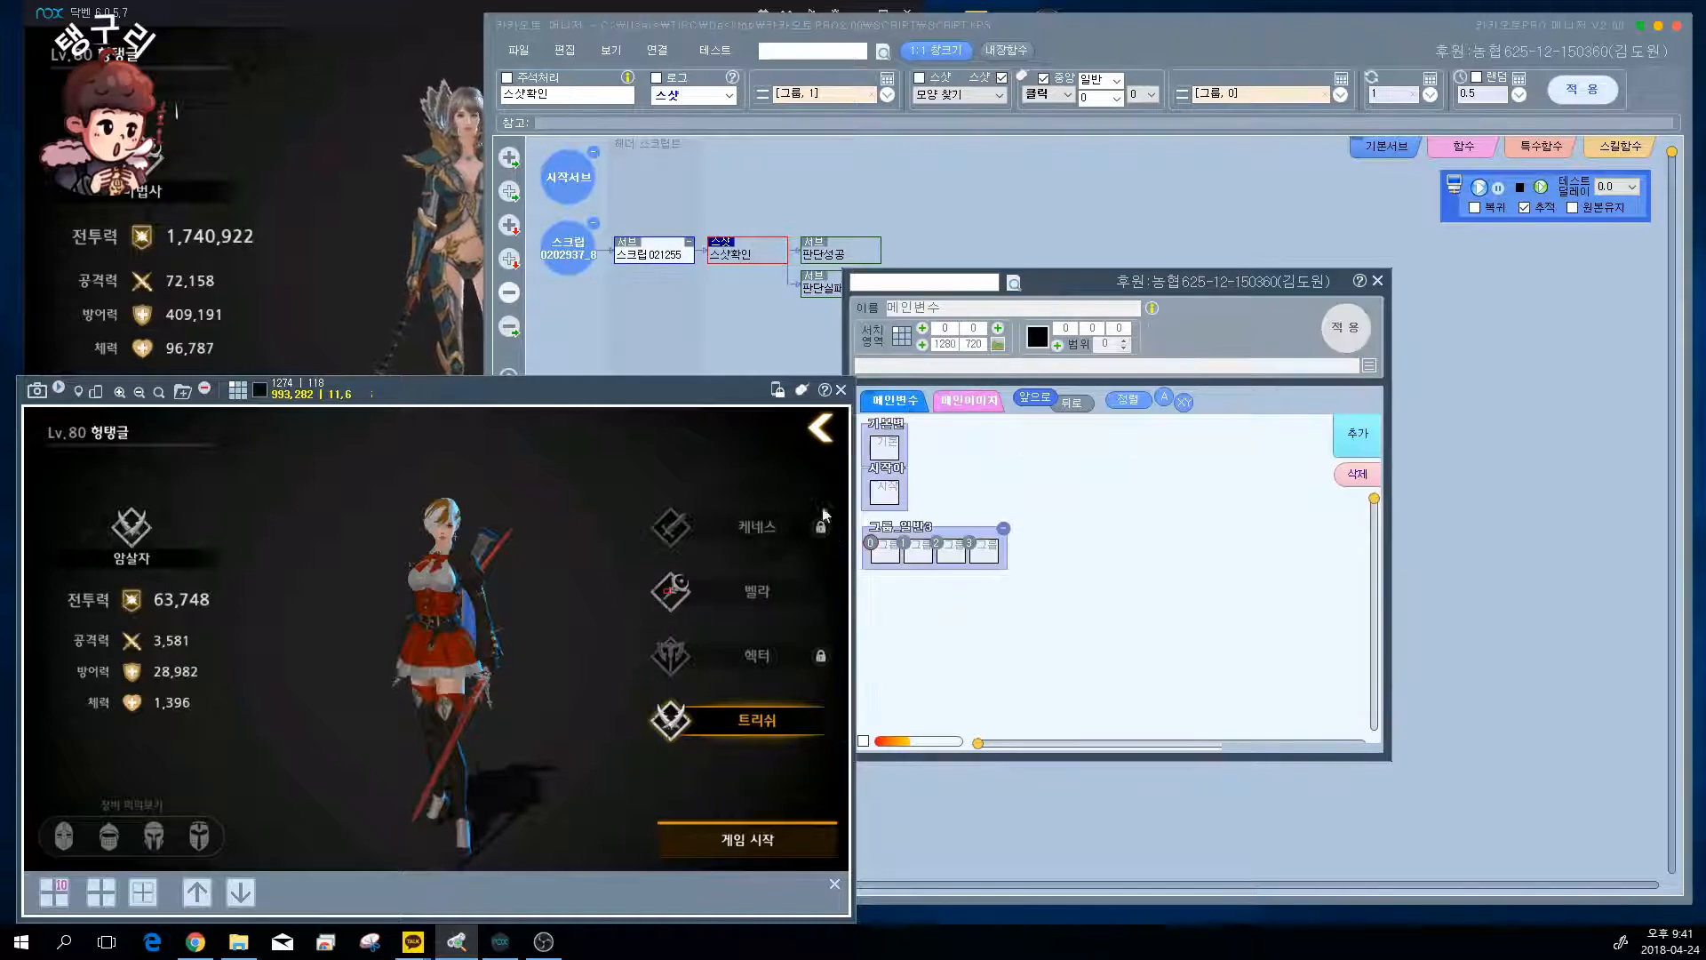
- Reselect the 스샷확인 script, show the main images again, and open the script's list of 스샷 functions
left_click(847, 246)
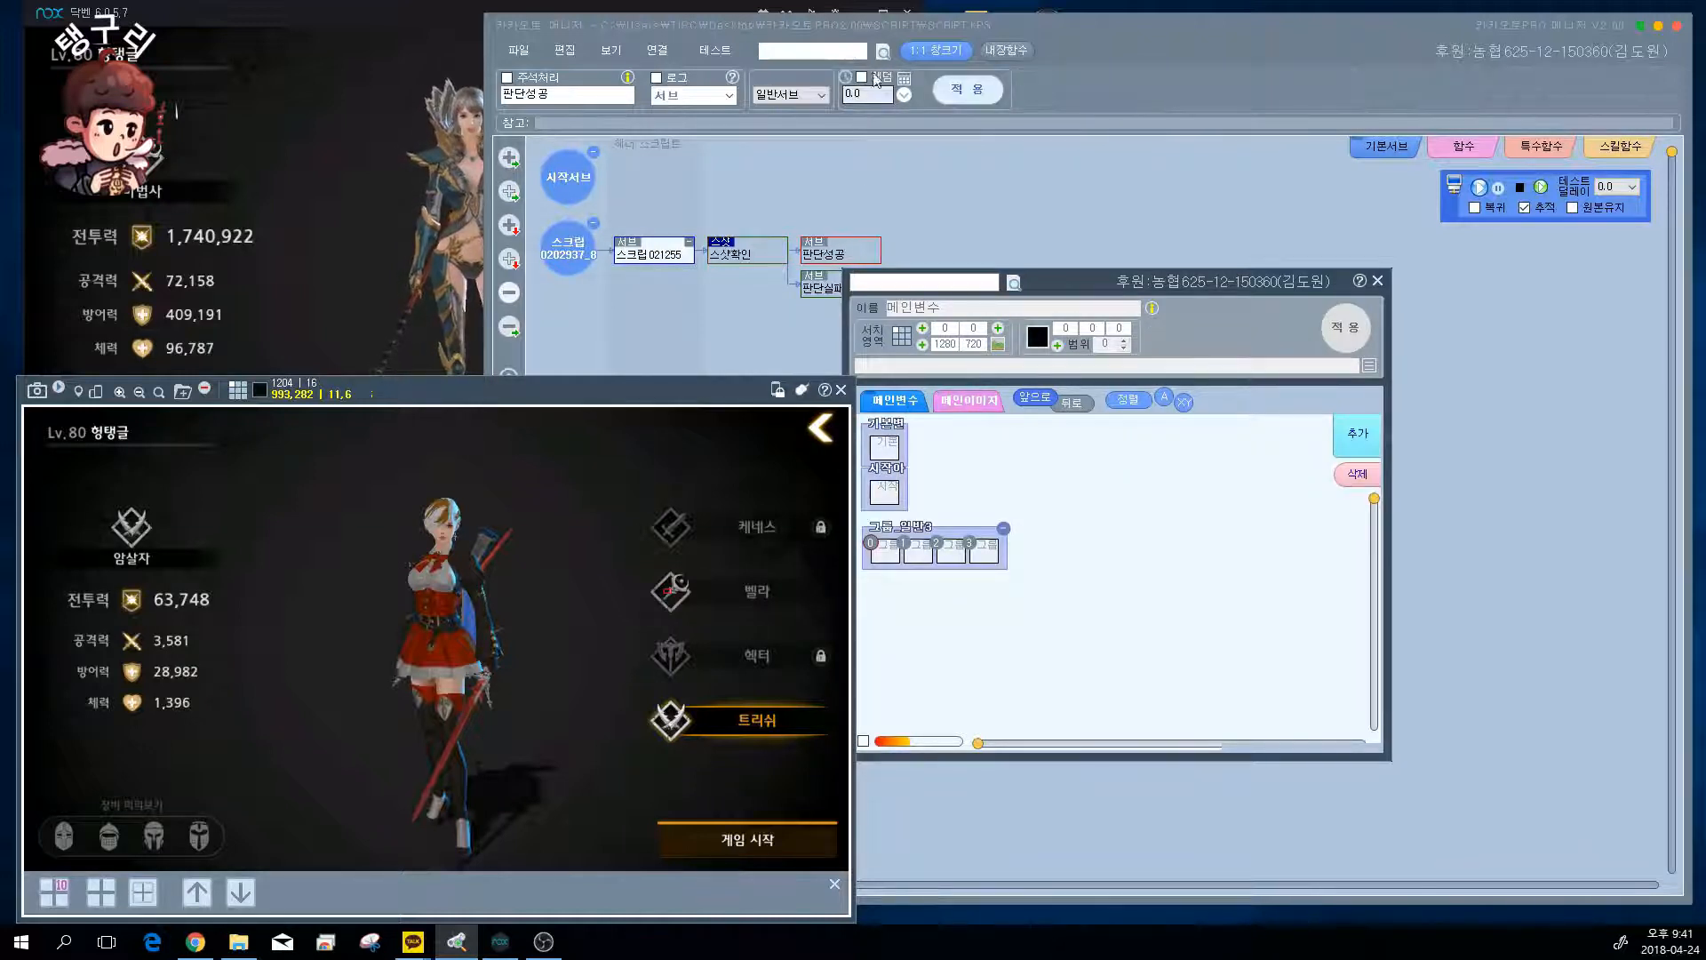
left_click(736, 256)
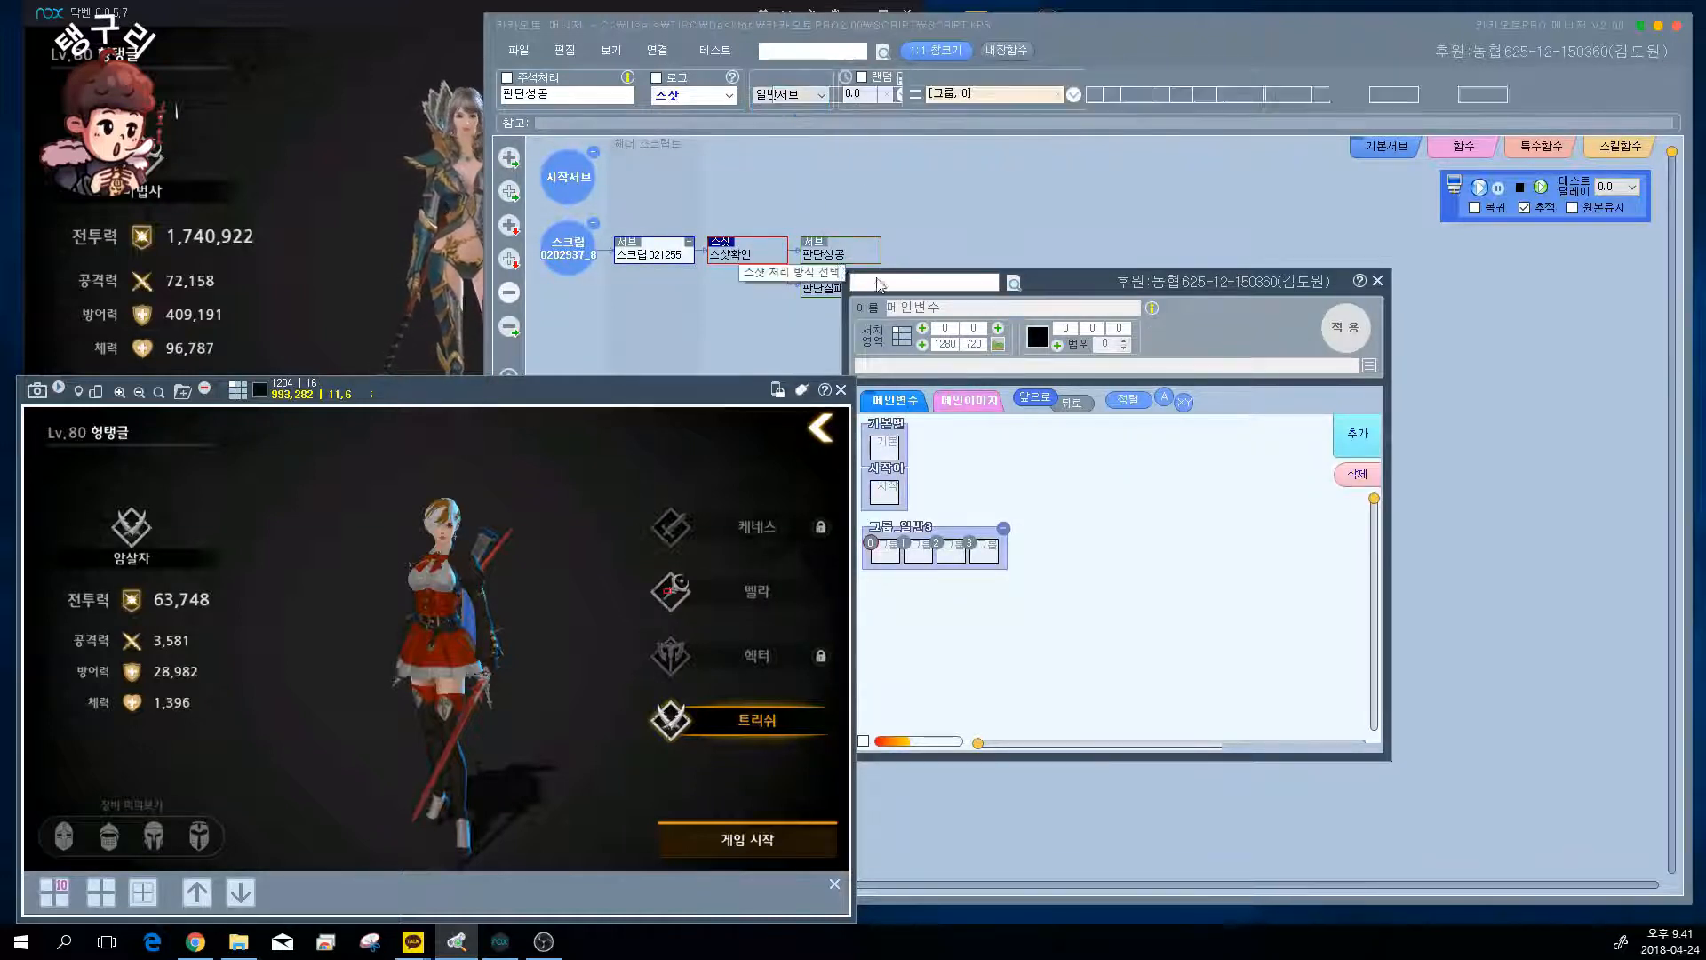
left_click(969, 400)
left_click_drag(962, 453, 968, 446)
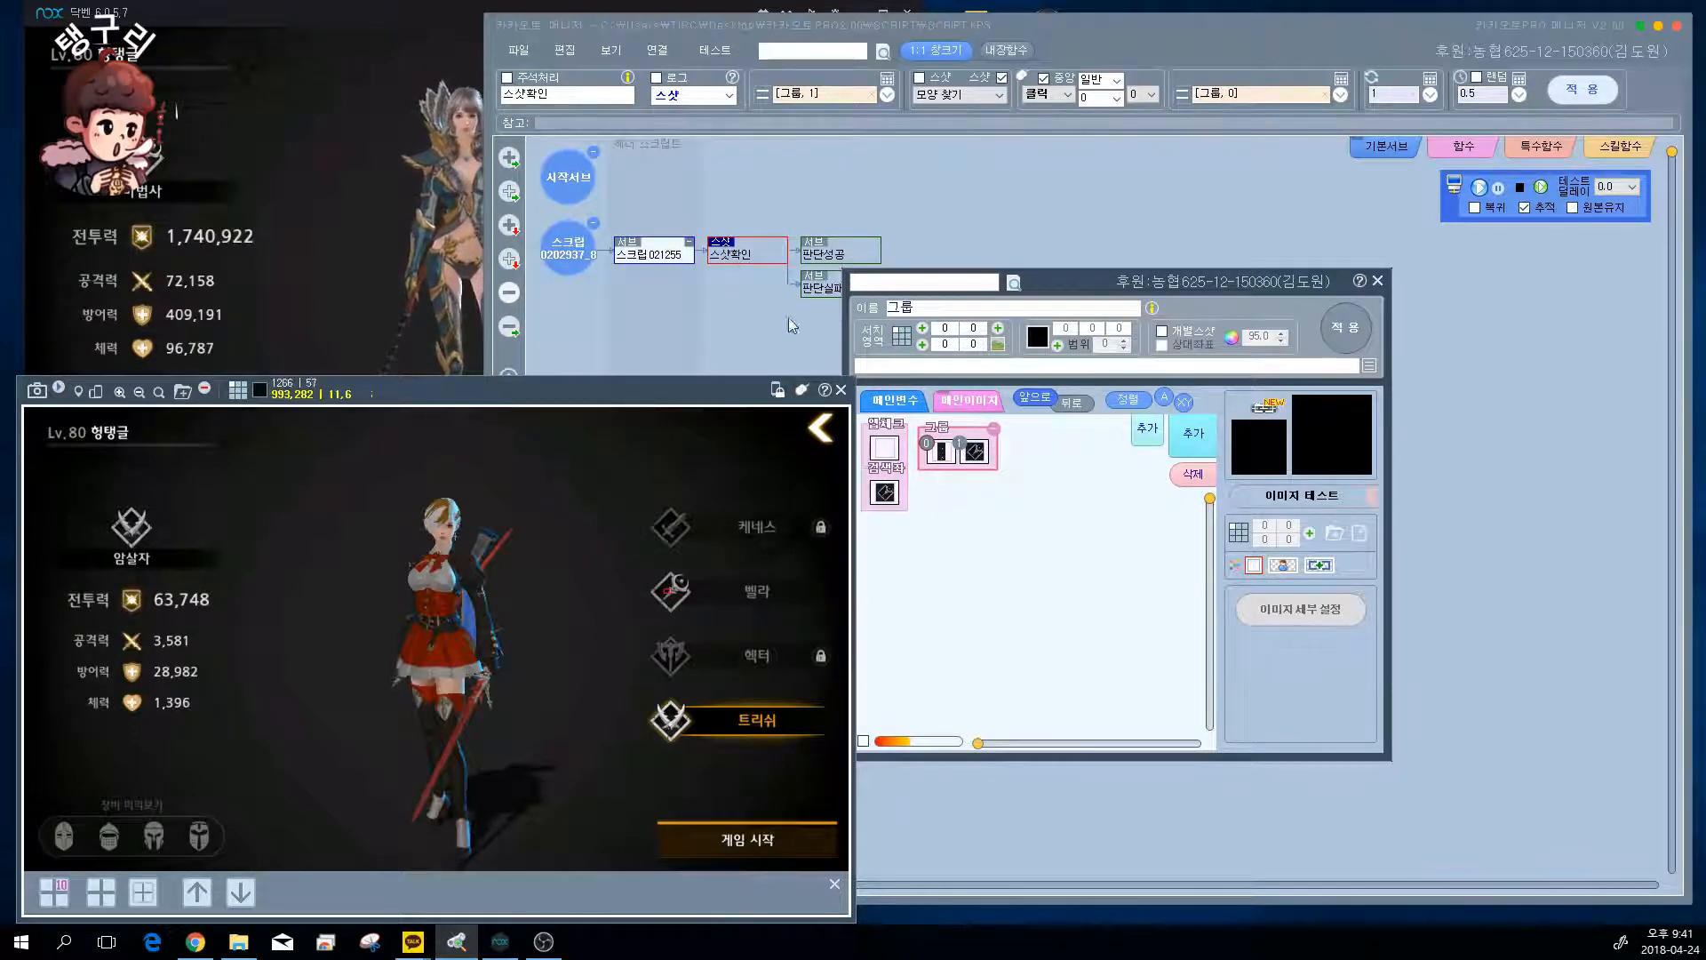
left_click(755, 252)
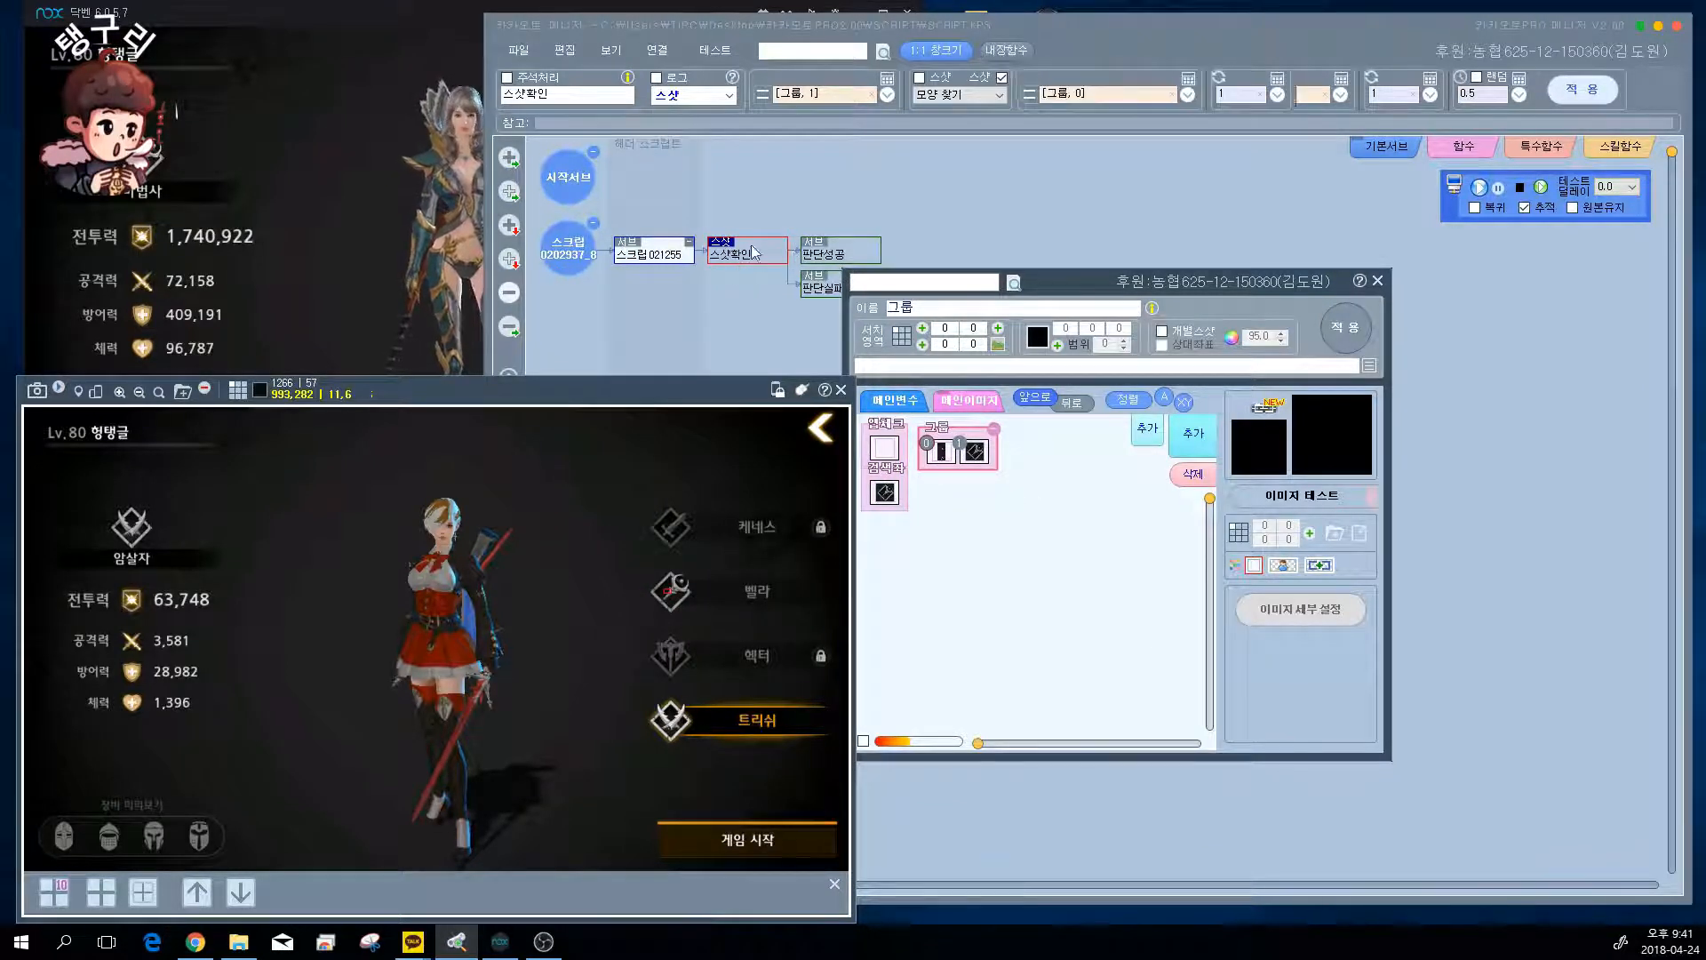
left_click(978, 94)
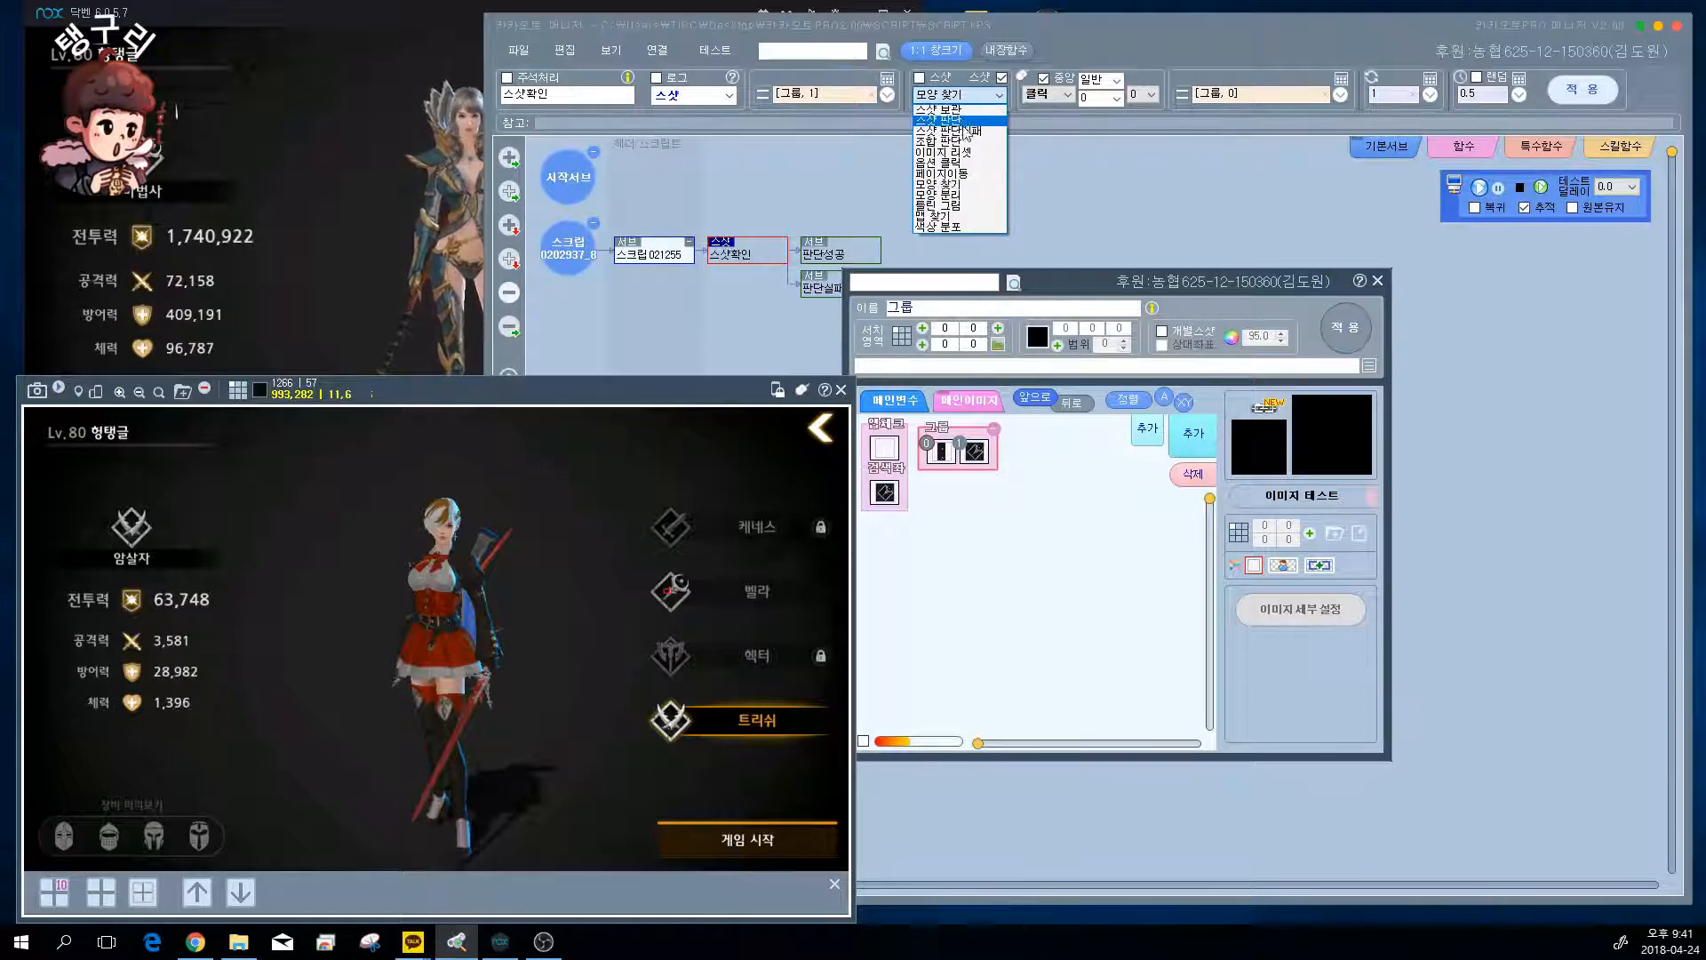